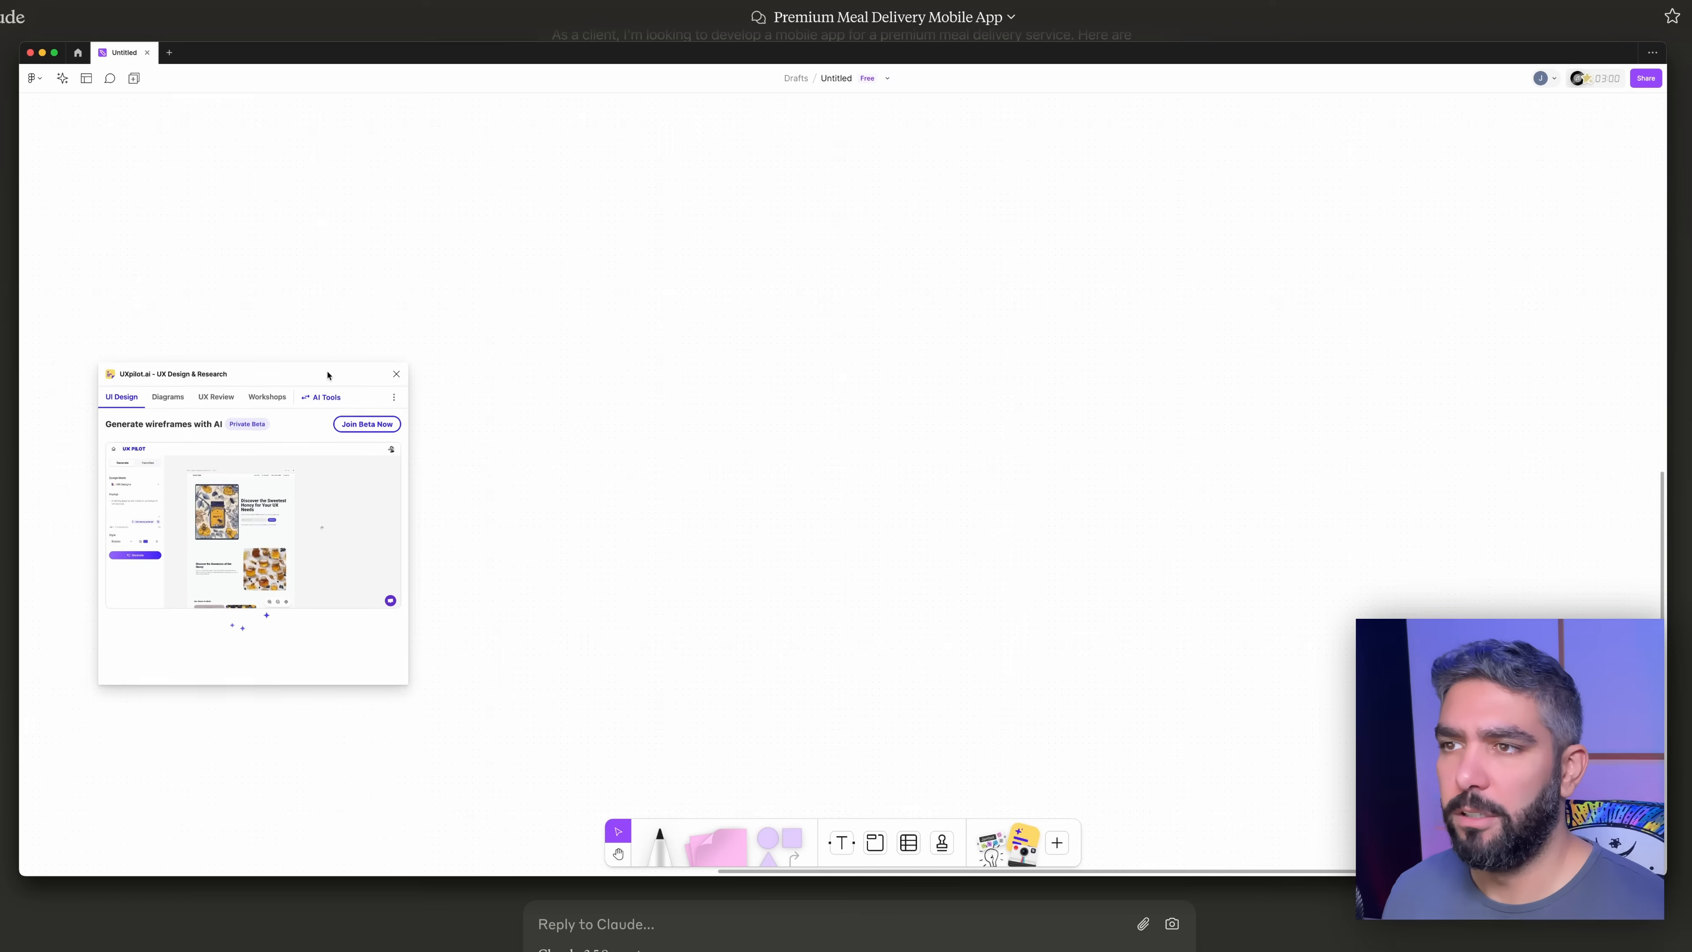
Step: Open UXpilot's sitemap and flowchart generator and paste the Claude brief from Core features through Key user flows as the prompt
{"action": "left_click", "coordinate": [173, 400]}
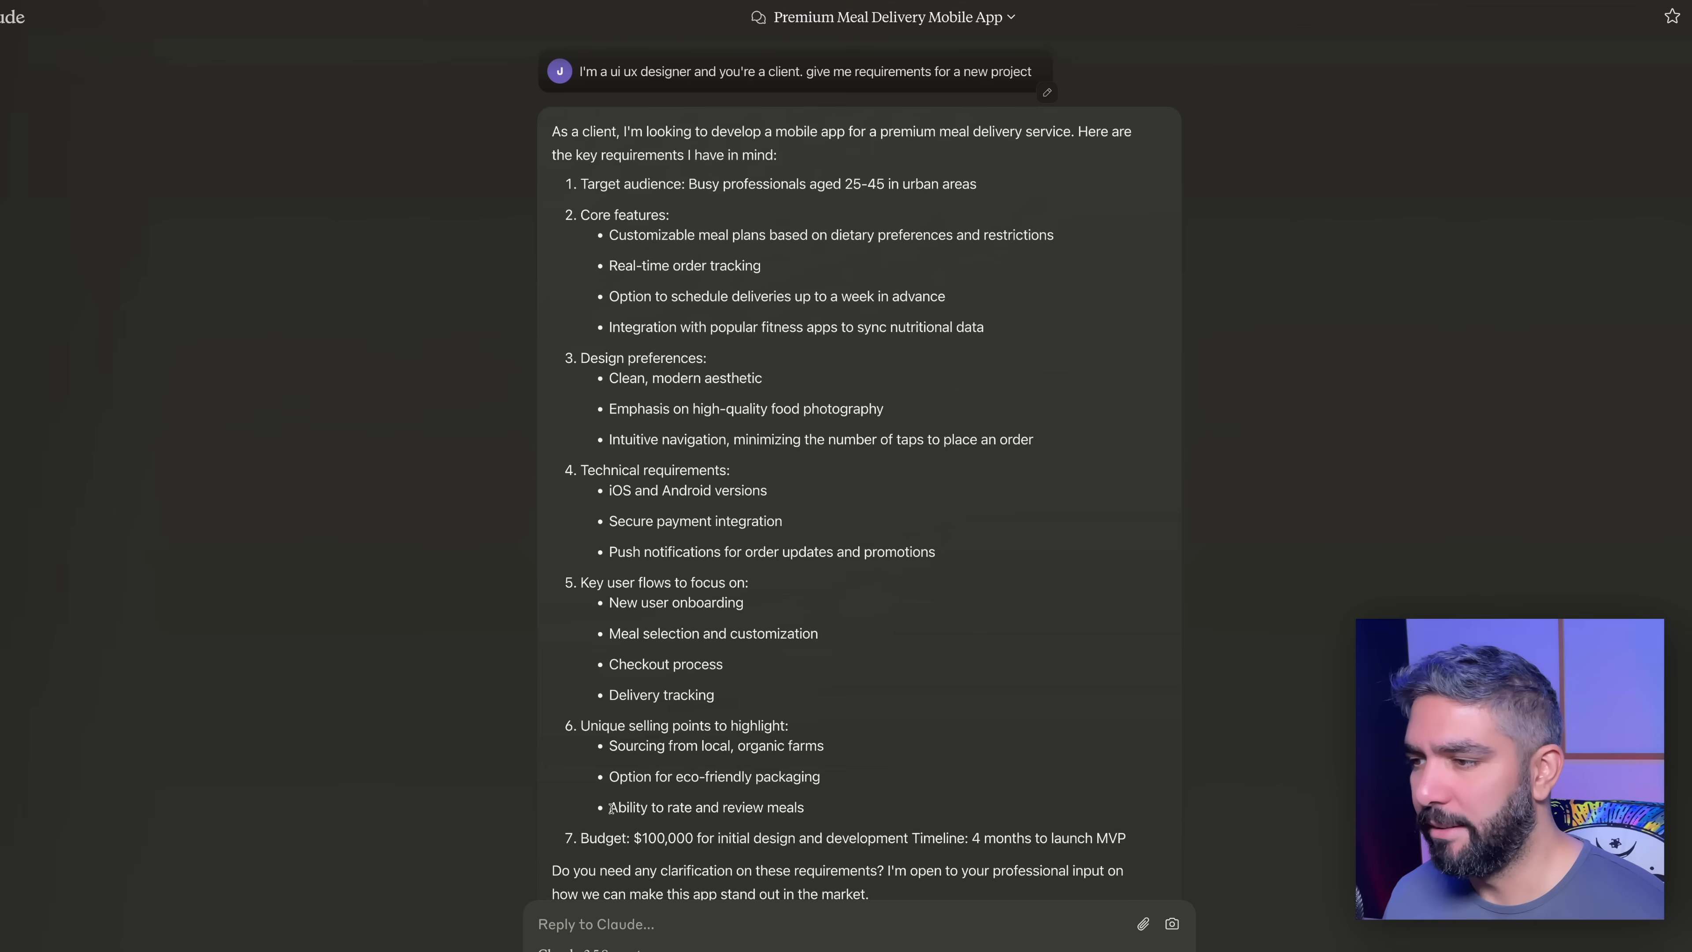
{"action": "left_click_drag", "start_coordinate": [806, 809], "coordinate": [608, 808]}
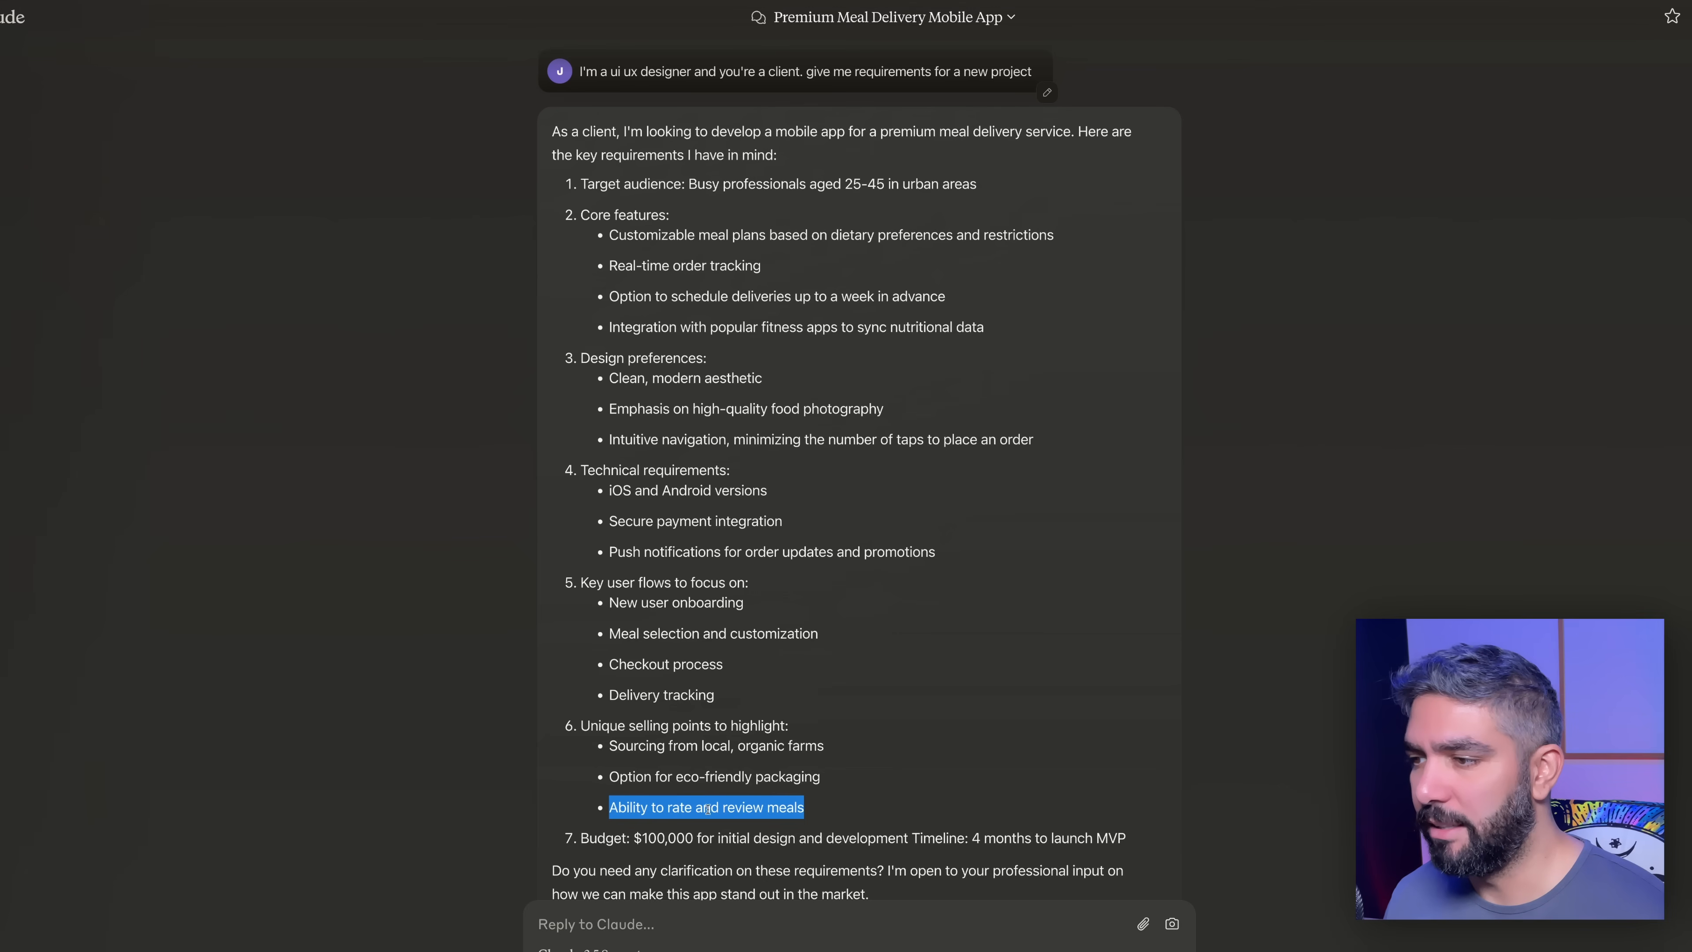
{"action": "left_click_drag", "start_coordinate": [716, 697], "coordinate": [561, 225]}
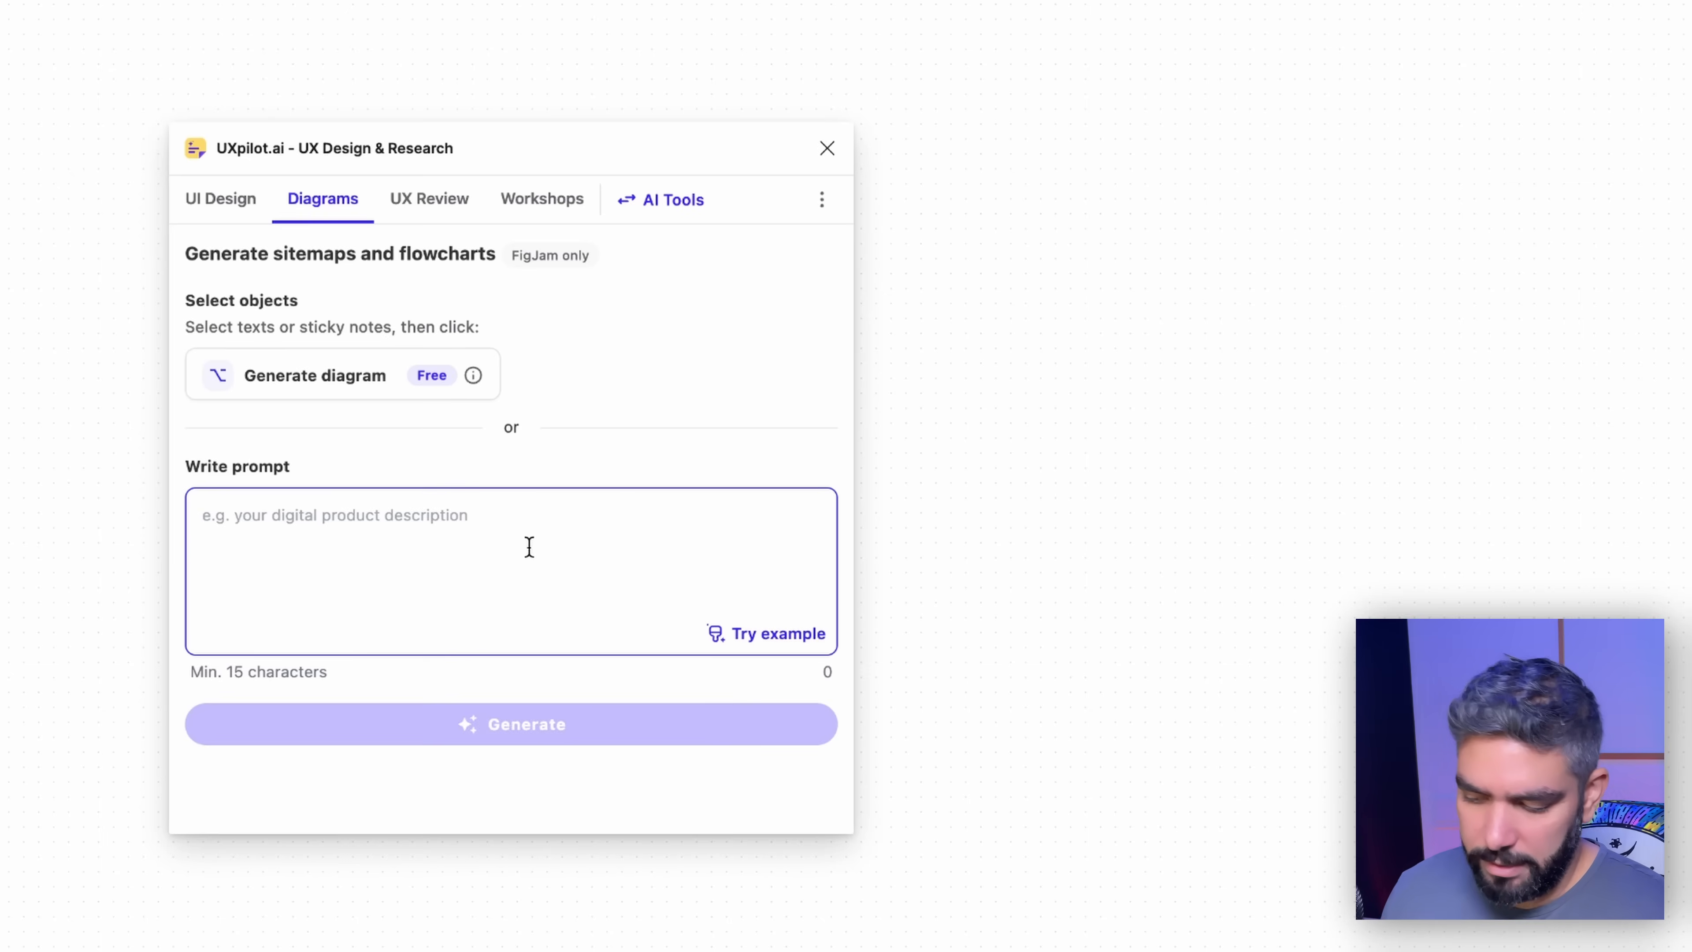
{"action": "type", "text": "Core features:  Customizable meal plans based on dietary preferences and restrictions Real-time order tracking Option to schedule deliveries up to a week in advance Integration with popular fitness apps to sync nutritional data  Design preferences:  Clean, modern aesthetic Emphasis on high-quality food photography Intuitive navigation, minimizing the number of taps to place an order  Technical requirements:  iOS and Android versions Secure payment integration Push notifications for order updates and promotions  Key user flows to focus on:  New user onboarding Meal selection and customization Checkout process Delivery tracking"}
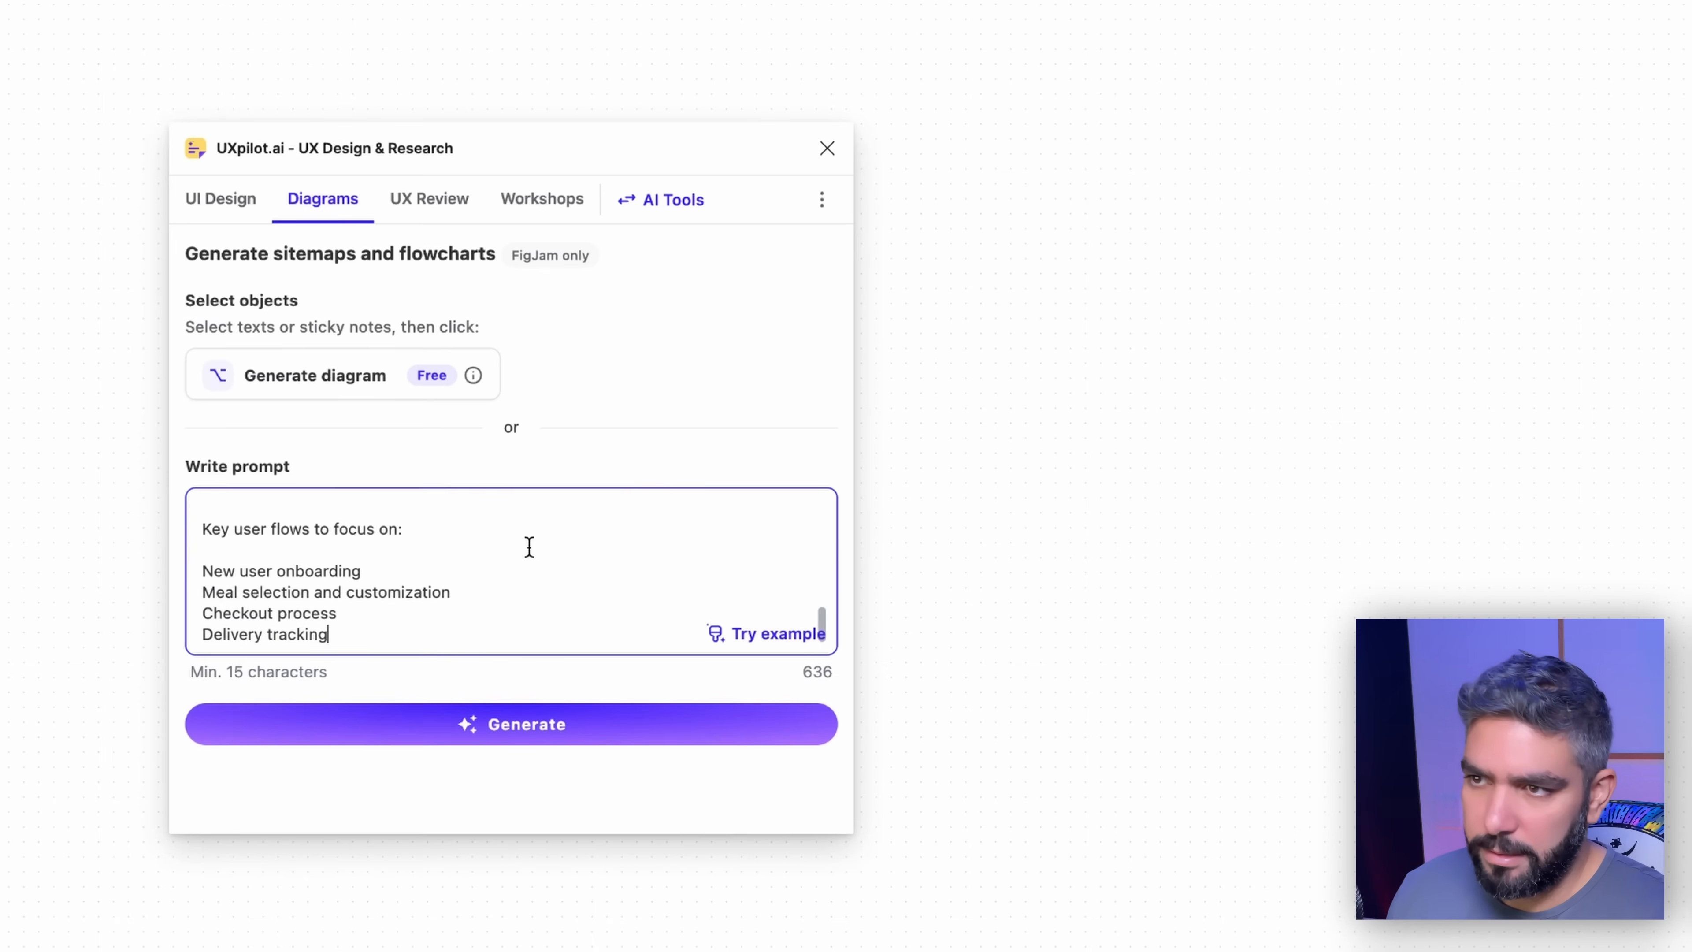
Step: Delete the Design preferences section and the "iOS and Android versions" line from the diagram prompt
{"action": "scroll", "coordinate": [260, 534], "scroll_direction": "up", "scroll_amount": 5}
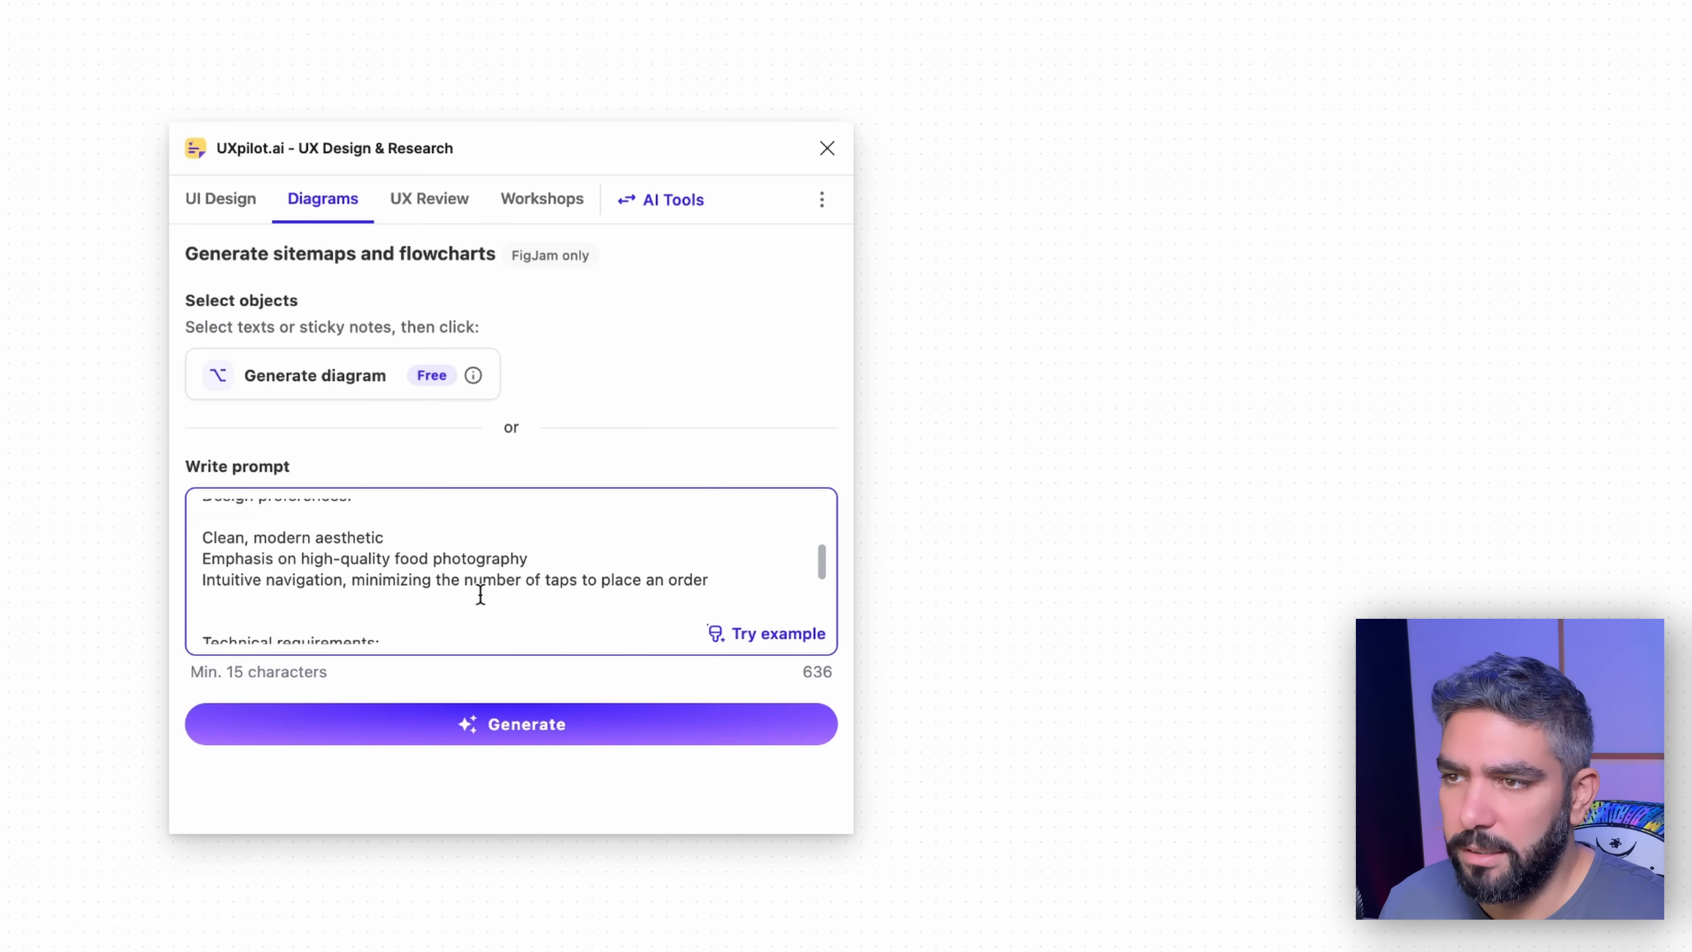
{"action": "left_click_drag", "start_coordinate": [763, 610], "coordinate": [178, 521]}
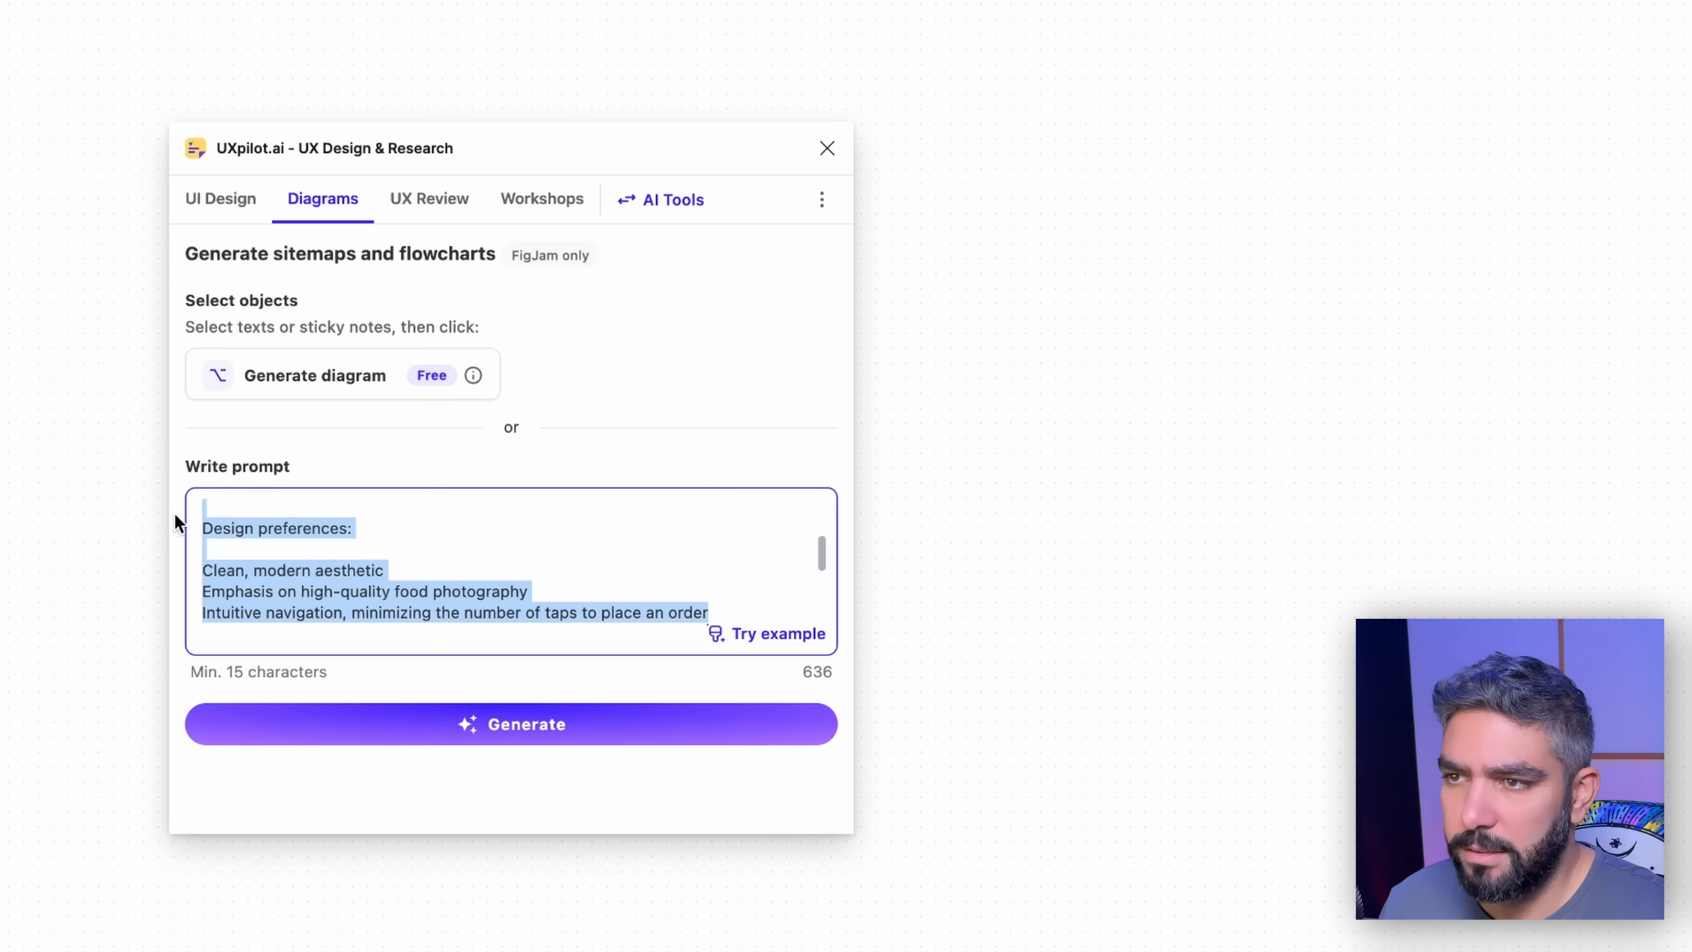
{"action": "key", "text": "BackSpace"}
{"action": "key", "text": "Down"}
{"action": "key", "text": "Down"}
{"action": "key", "text": "Down"}
{"action": "key", "text": "Down"}
{"action": "key", "text": "shift+End"}
{"action": "key", "text": "BackSpace"}
{"action": "scroll", "coordinate": [512, 572], "scroll_direction": "down", "scroll_amount": 3}
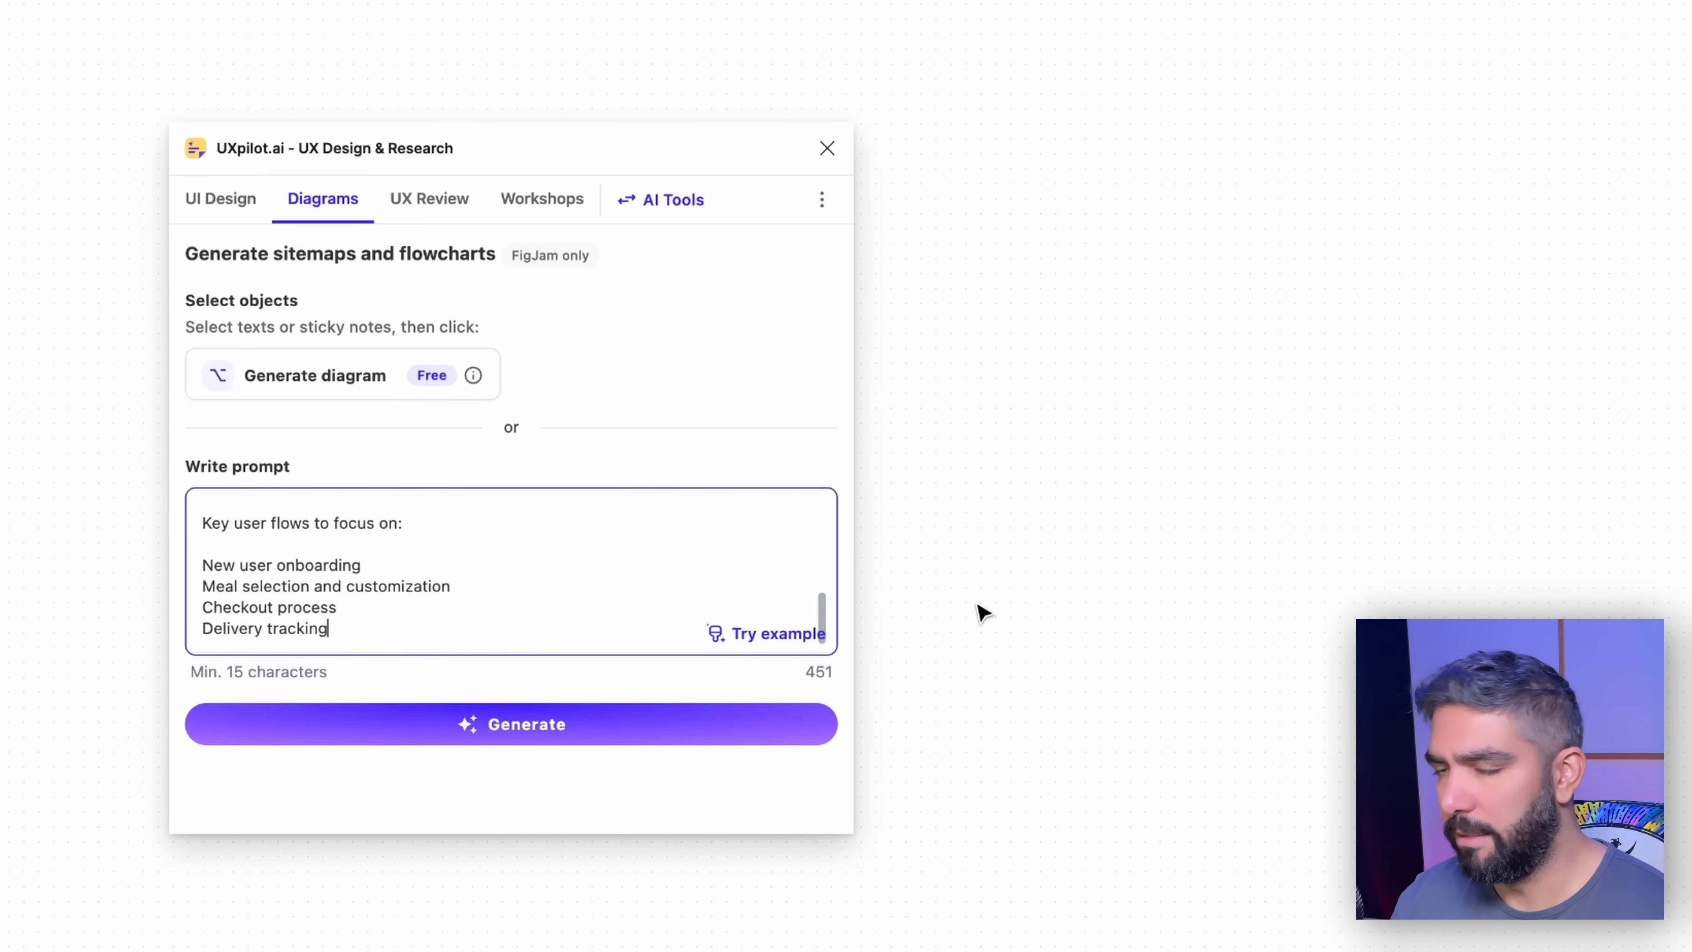
Step: Append "Rate and review meals" as a new line at the end of the key user flows
{"action": "key", "text": "Return"}
{"action": "type", "text": "Rate an"}
{"action": "key", "text": "BackSpace"}
{"action": "type", "text": "nd review meals"}
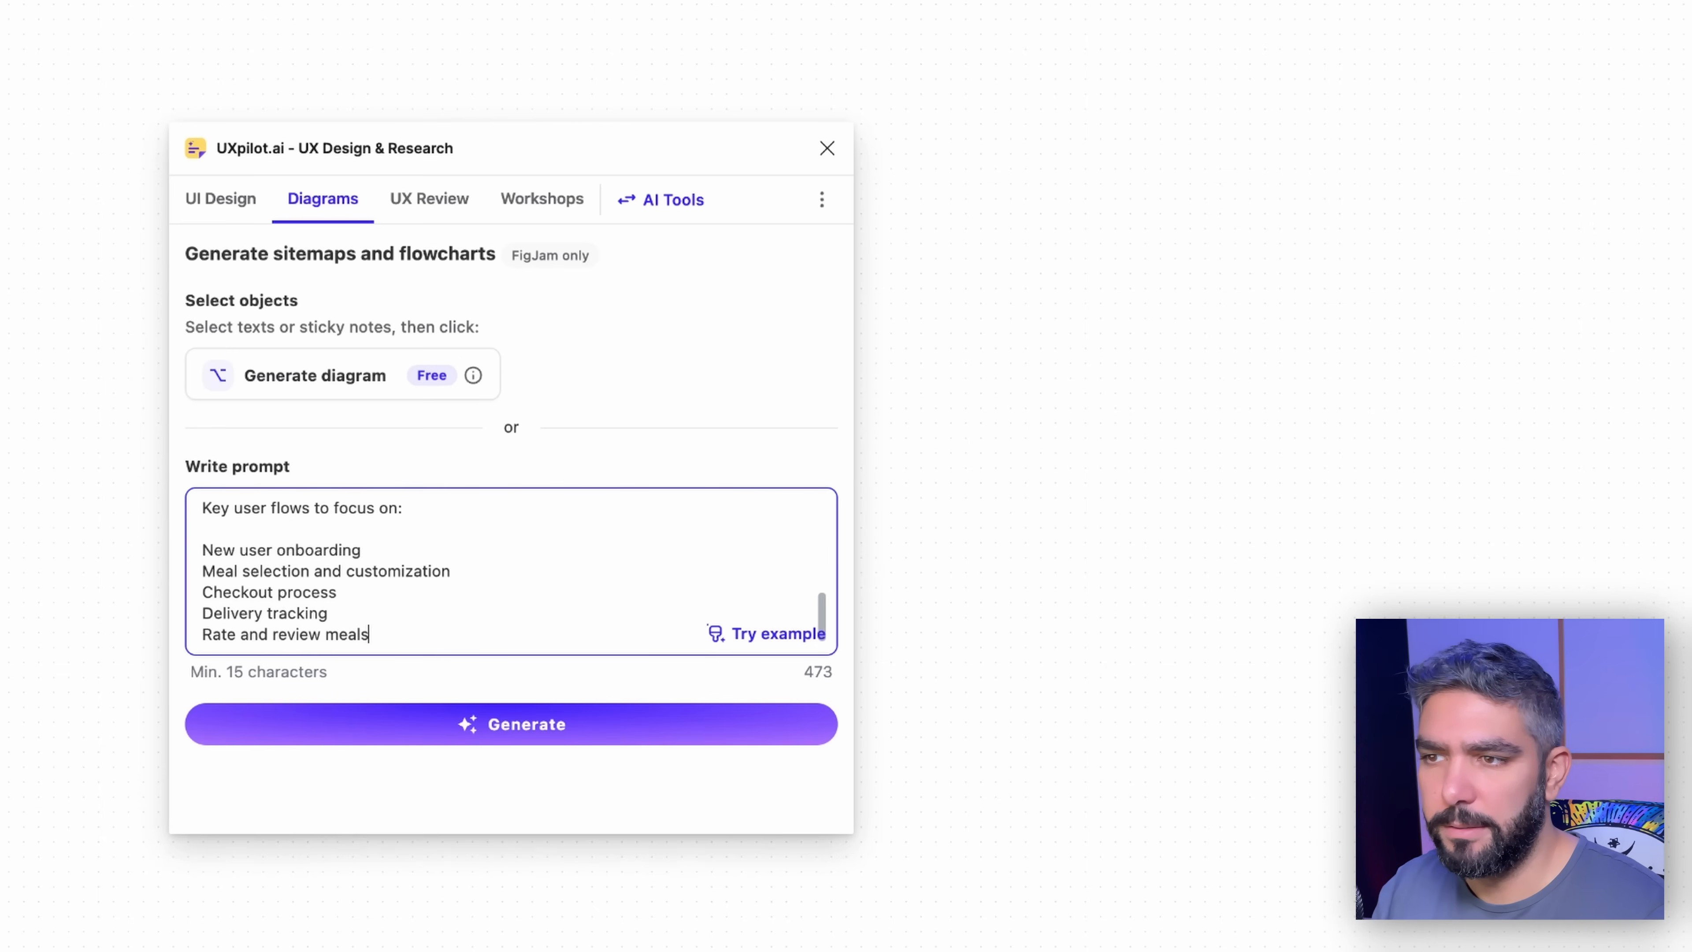
Step: Review the technical requirements and user flows in the prompt, and generate the diagram
{"action": "scroll", "coordinate": [328, 549], "scroll_direction": "up", "scroll_amount": 5}
{"action": "scroll", "coordinate": [328, 549], "scroll_direction": "down", "scroll_amount": 3}
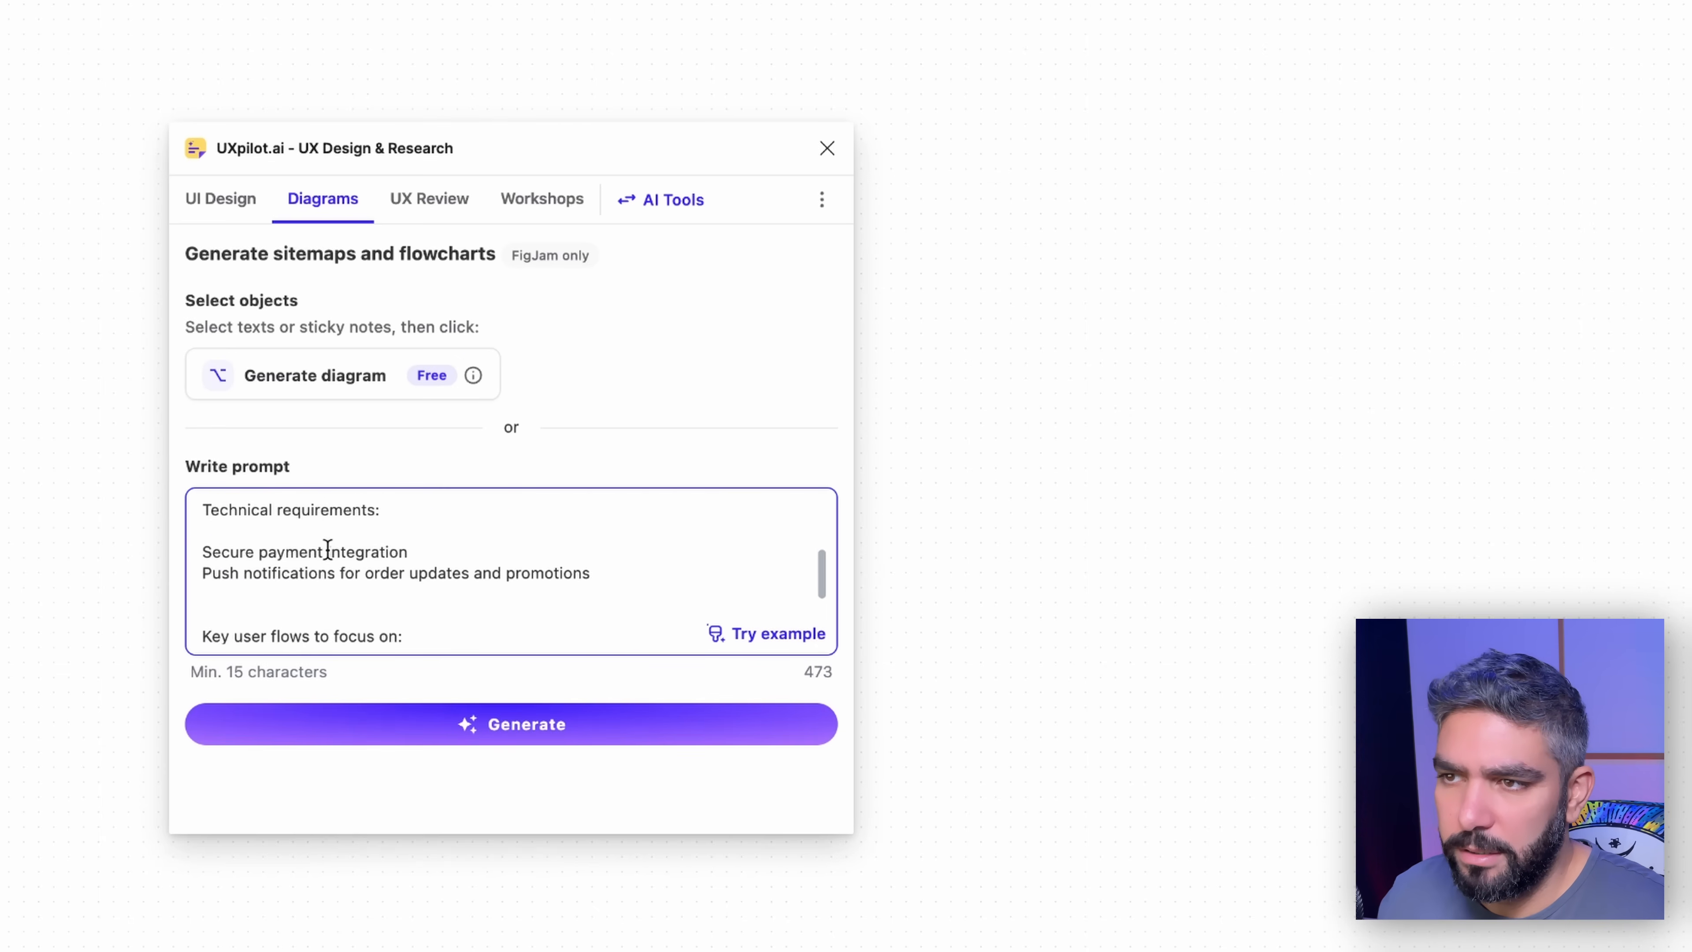
{"action": "scroll", "coordinate": [346, 588], "scroll_direction": "down", "scroll_amount": 3}
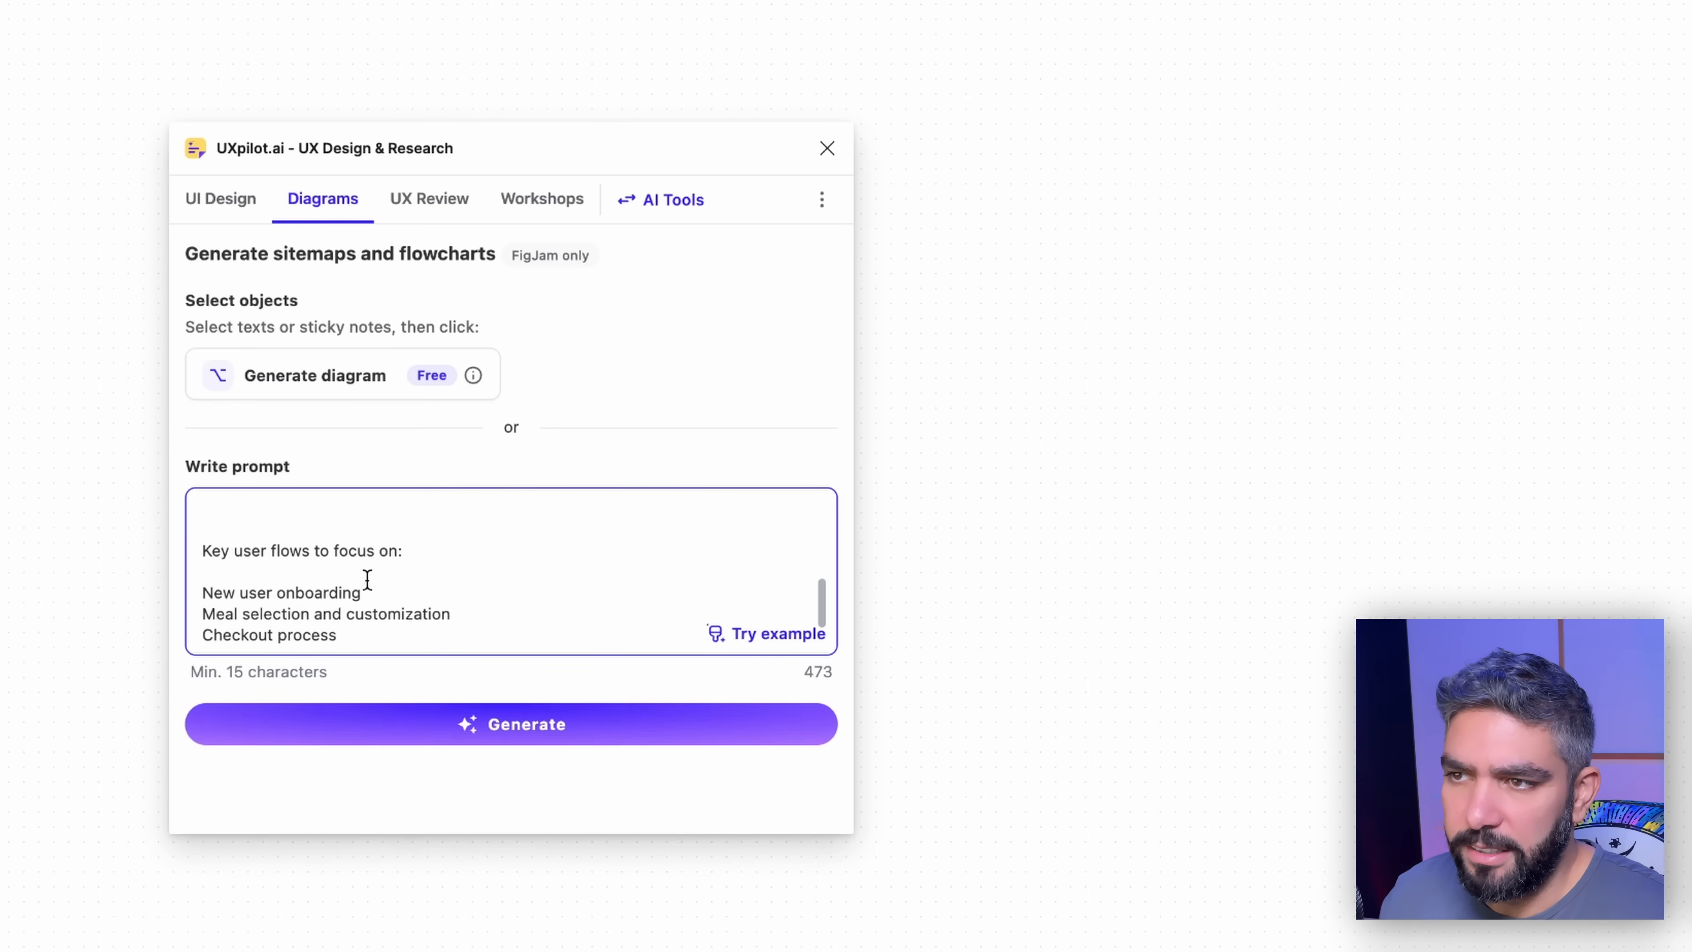
{"action": "scroll", "coordinate": [362, 578], "scroll_direction": "down", "scroll_amount": 2}
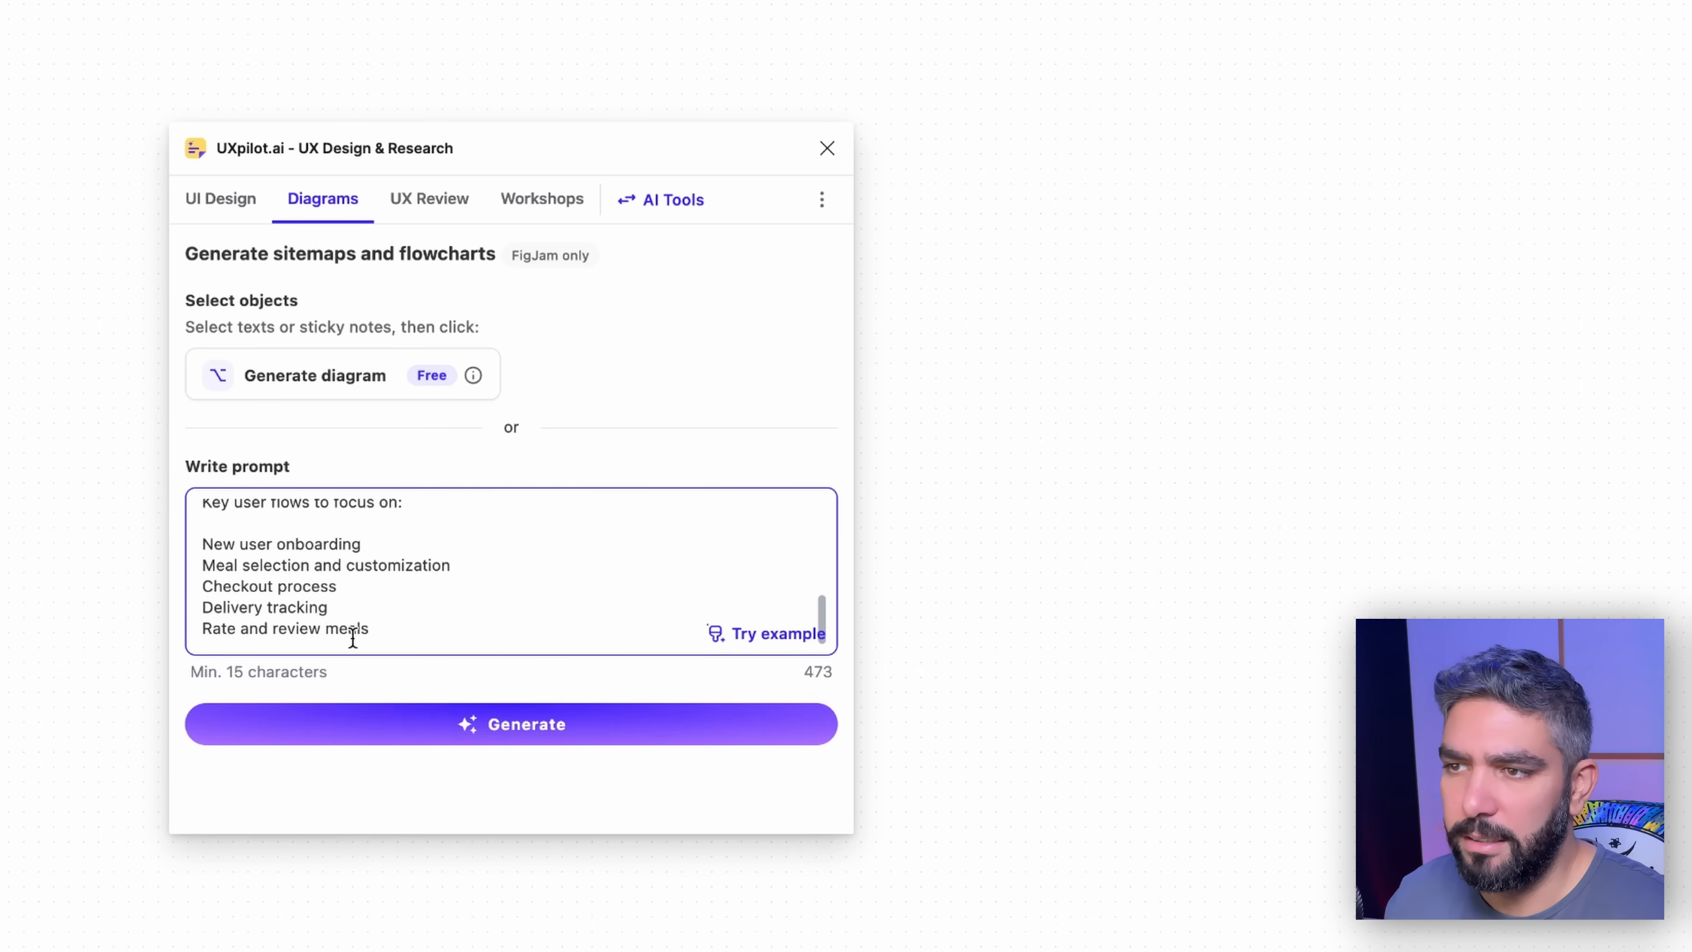
{"action": "left_click", "coordinate": [541, 730]}
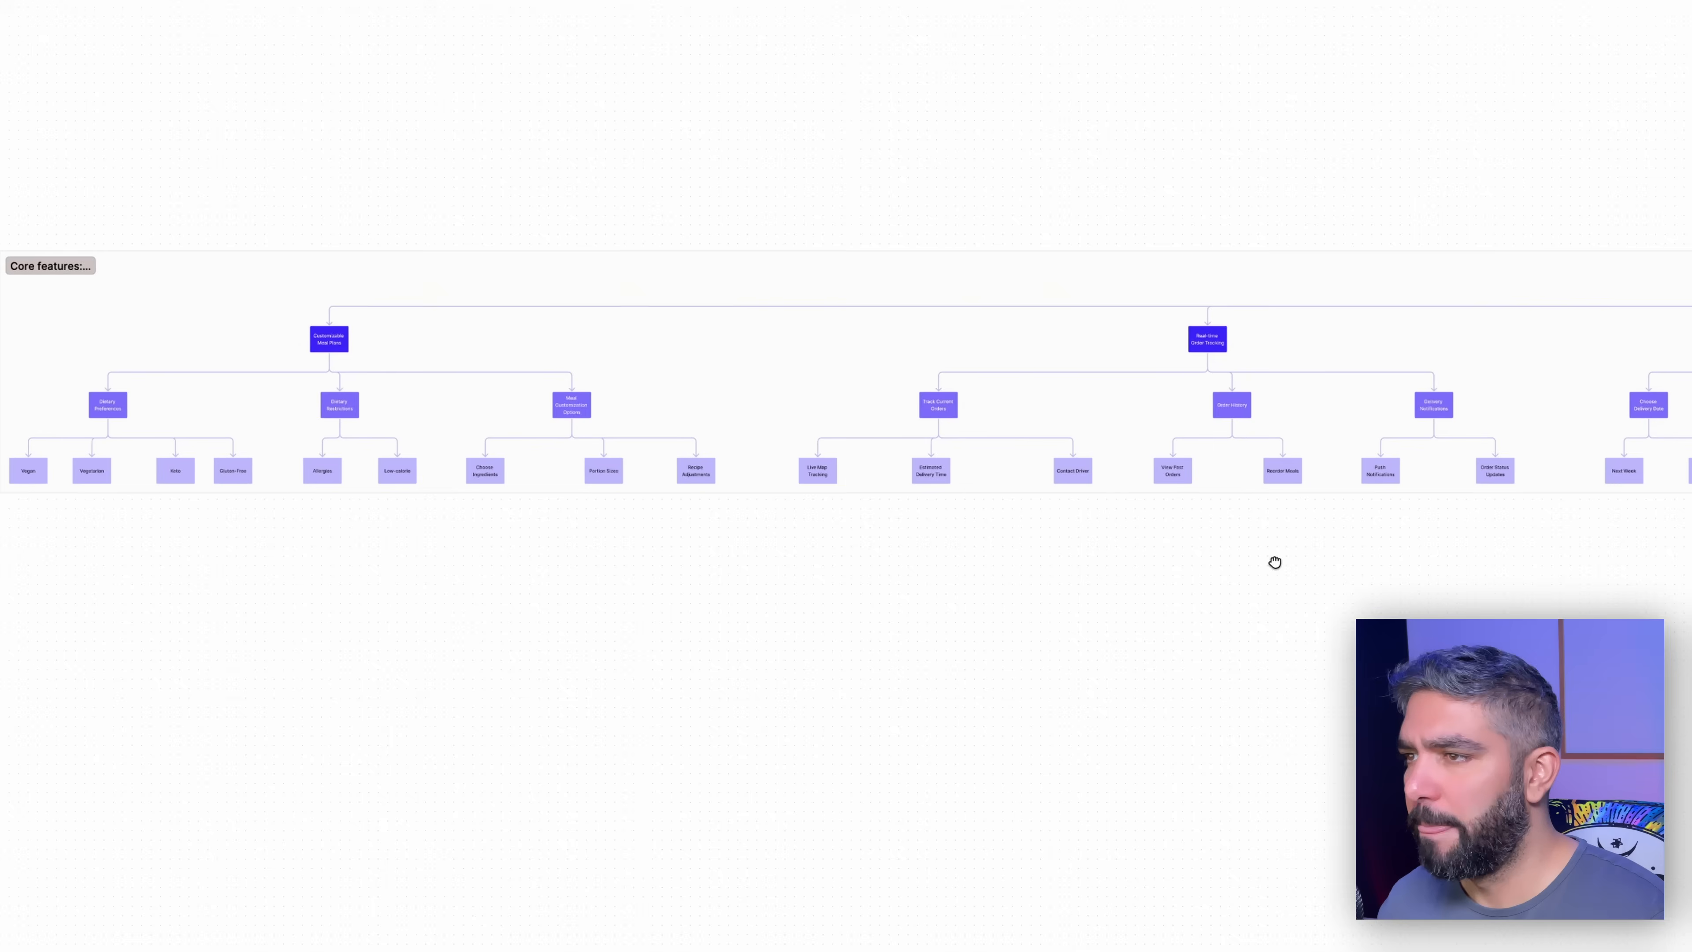
Step: Extend the lower edge of the Core features section to make room for a second row of branches
{"action": "left_click_drag", "start_coordinate": [1143, 502], "coordinate": [1048, 477]}
{"action": "scroll", "coordinate": [1394, 591], "scroll_direction": "down", "scroll_amount": 3}
{"action": "left_click_drag", "start_coordinate": [1681, 563], "coordinate": [1228, 571]}
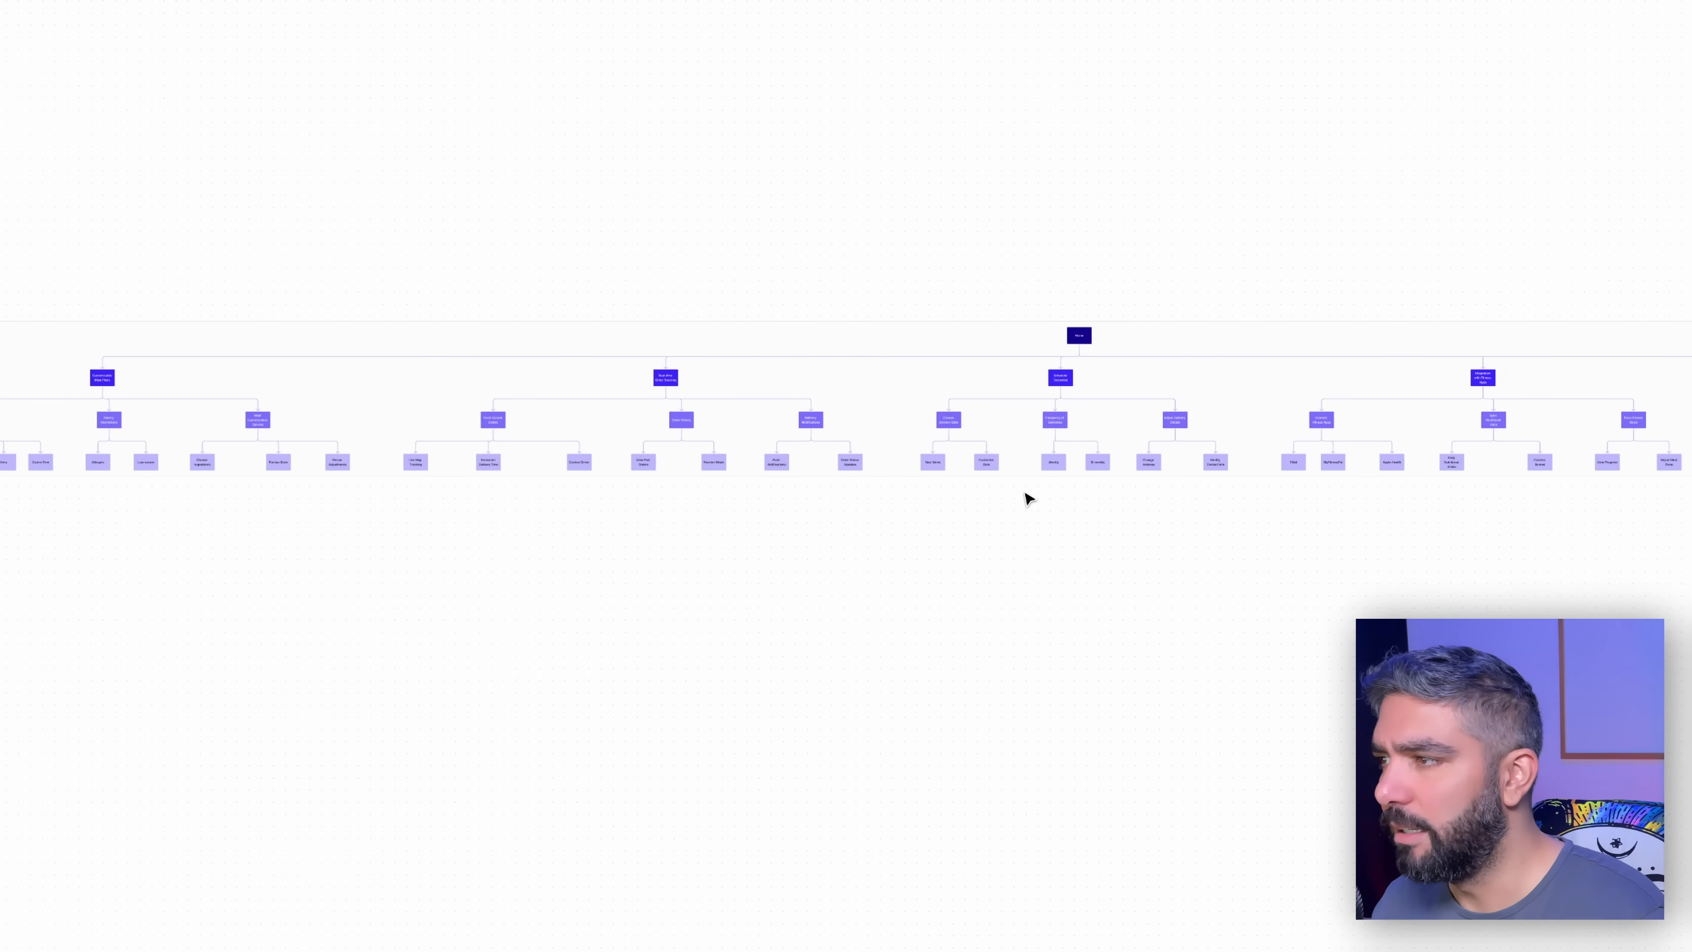
{"action": "left_click", "coordinate": [55, 320]}
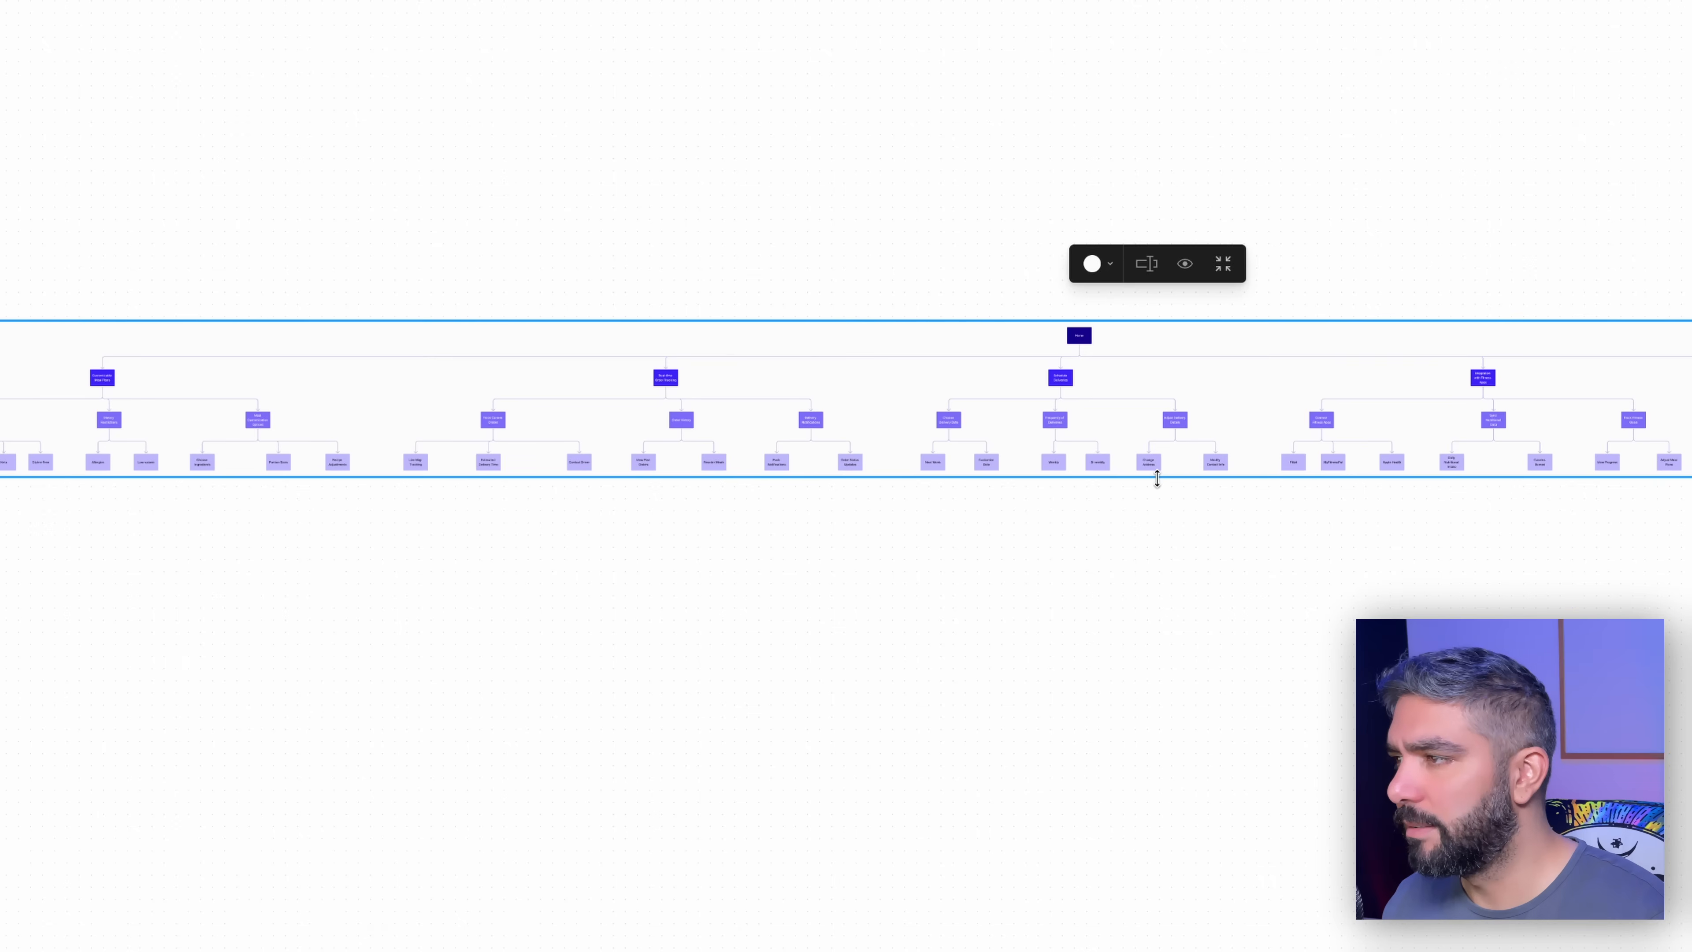
{"action": "left_click_drag", "start_coordinate": [1156, 479], "coordinate": [1186, 869]}
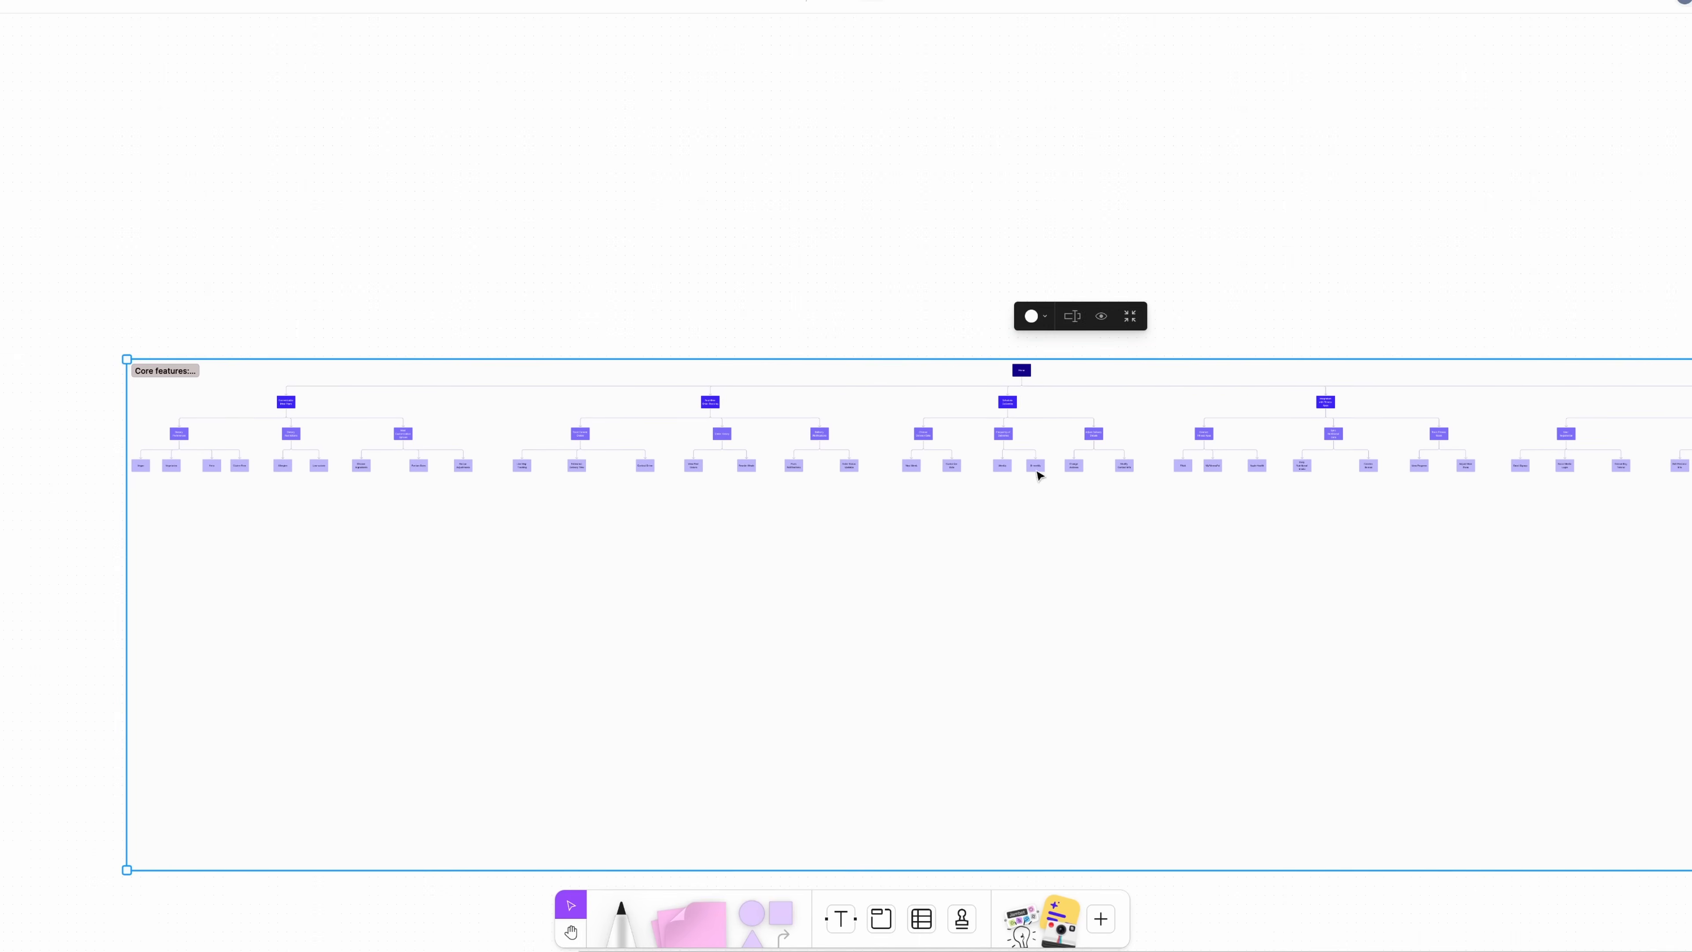
Step: Move the Integration with Fitness Apps and User Account branches into a second row beneath the other branches
{"action": "left_click_drag", "start_coordinate": [1220, 455], "coordinate": [760, 435]}
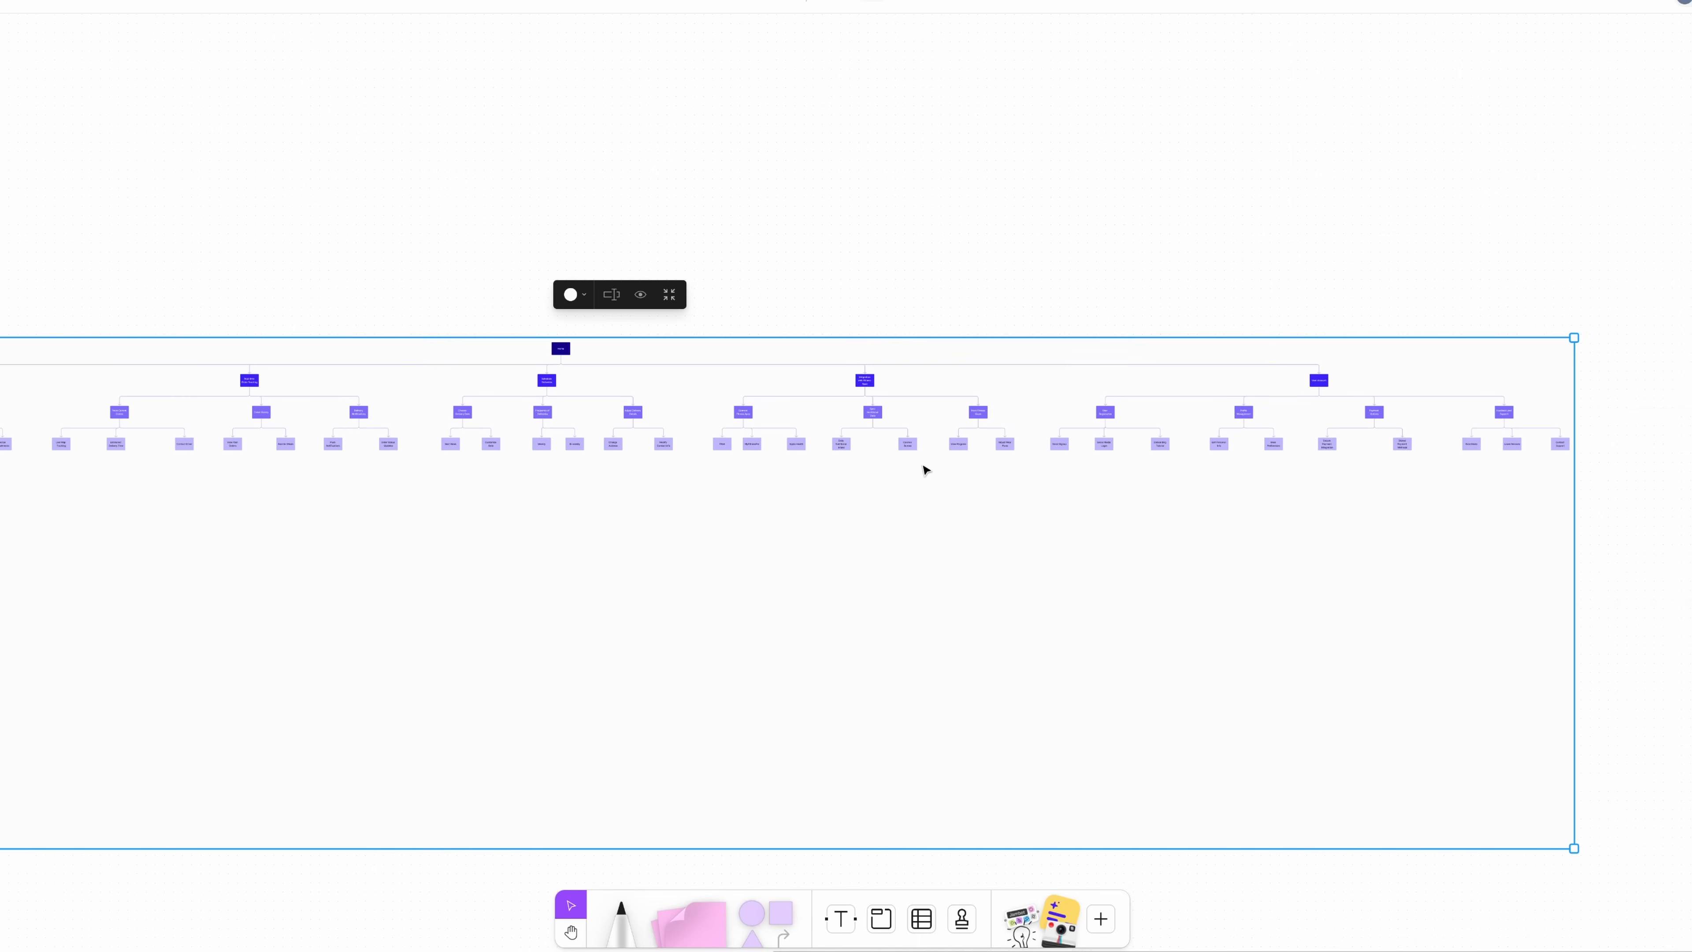
{"action": "left_click_drag", "start_coordinate": [880, 473], "coordinate": [1437, 494]}
{"action": "left_click", "coordinate": [1119, 369]}
{"action": "left_click_drag", "start_coordinate": [1122, 371], "coordinate": [810, 373]}
{"action": "left_click_drag", "start_coordinate": [1429, 407], "coordinate": [595, 514]}
{"action": "left_click_drag", "start_coordinate": [1686, 517], "coordinate": [1239, 536]}
{"action": "left_click_drag", "start_coordinate": [1642, 515], "coordinate": [1129, 427]}
{"action": "left_click_drag", "start_coordinate": [1390, 423], "coordinate": [1048, 582]}
{"action": "left_click_drag", "start_coordinate": [451, 551], "coordinate": [753, 646]}
{"action": "left_click_drag", "start_coordinate": [605, 577], "coordinate": [454, 579]}
{"action": "left_click", "coordinate": [675, 504]}
{"action": "left_click_drag", "start_coordinate": [637, 504], "coordinate": [637, 489]}
Step: Reroute the connector from Home to Integration with Fitness Apps so it follows the upper horizontal connector line
{"action": "left_click_drag", "start_coordinate": [772, 620], "coordinate": [974, 730]}
{"action": "left_click", "coordinate": [797, 612]}
{"action": "left_click", "coordinate": [778, 325]}
{"action": "left_click_drag", "start_coordinate": [778, 325], "coordinate": [779, 239]}
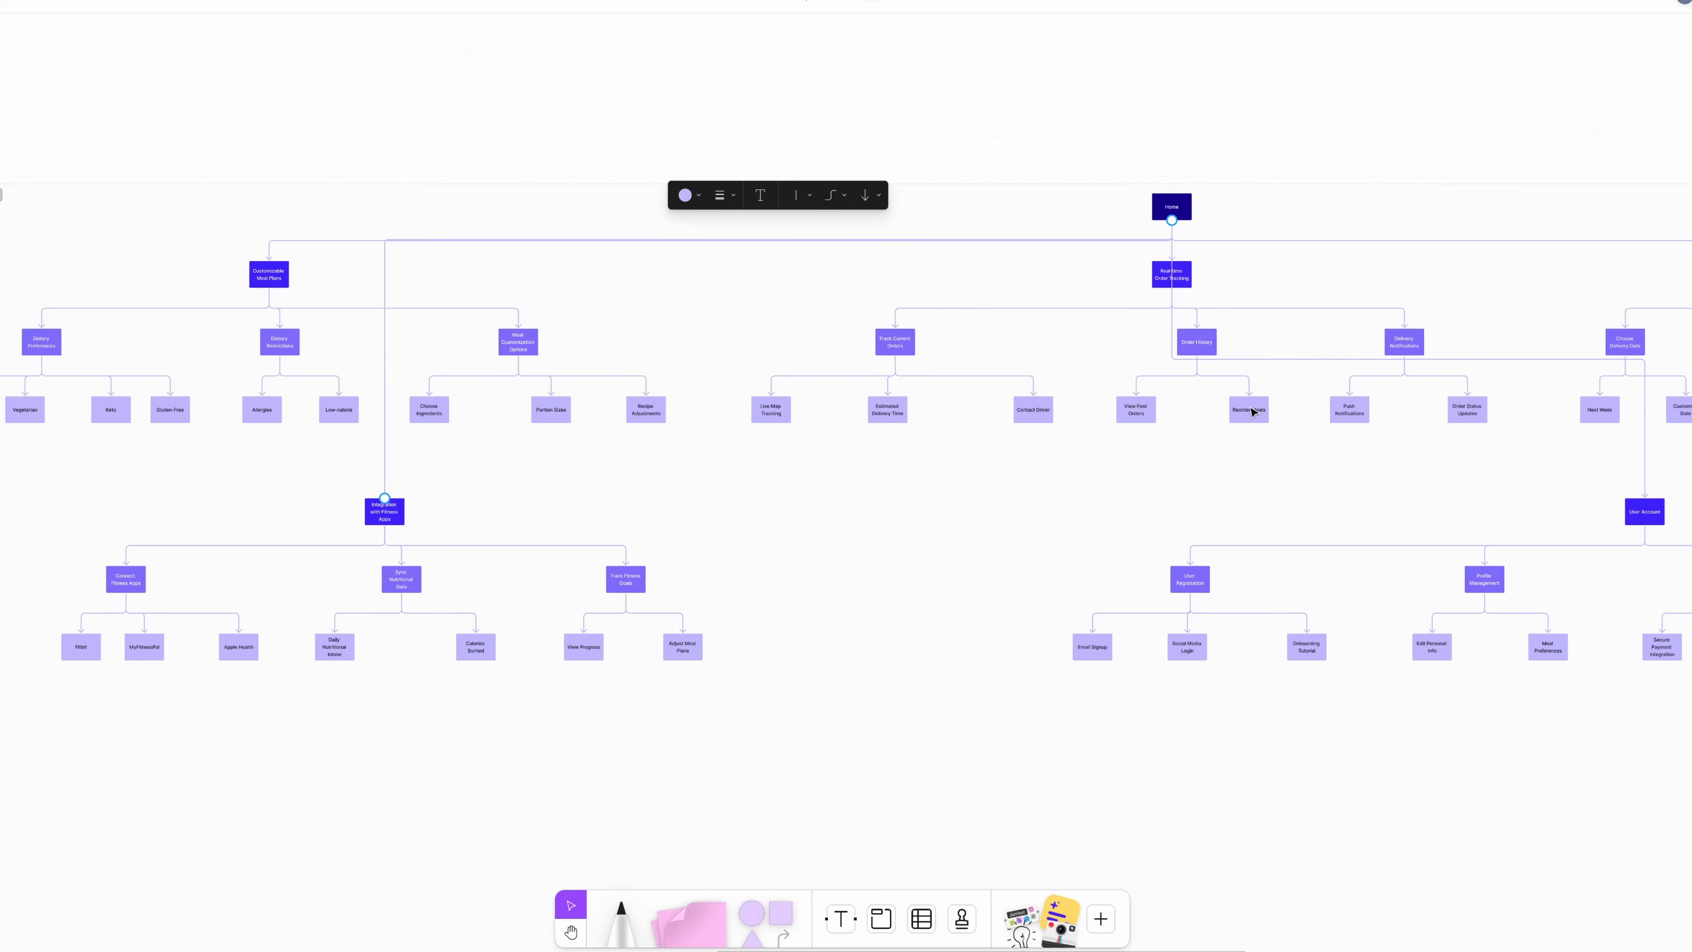
Step: Shift the User Account branch closer to Home horizontally and align its connector with the upper horizontal connector line
{"action": "left_click", "coordinate": [1260, 360]}
{"action": "left_click_drag", "start_coordinate": [1302, 478], "coordinate": [690, 431]}
{"action": "left_click_drag", "start_coordinate": [443, 433], "coordinate": [1579, 629]}
{"action": "left_click_drag", "start_coordinate": [1041, 594], "coordinate": [933, 594]}
{"action": "left_click", "coordinate": [746, 315]}
{"action": "left_click_drag", "start_coordinate": [746, 315], "coordinate": [752, 196]}
{"action": "left_click", "coordinate": [966, 320]}
{"action": "left_click_drag", "start_coordinate": [1006, 340], "coordinate": [1239, 283]}
{"action": "scroll", "coordinate": [1066, 304], "scroll_direction": "down", "scroll_amount": 3}
{"action": "scroll", "coordinate": [345, 144], "scroll_direction": "up", "scroll_amount": 1}
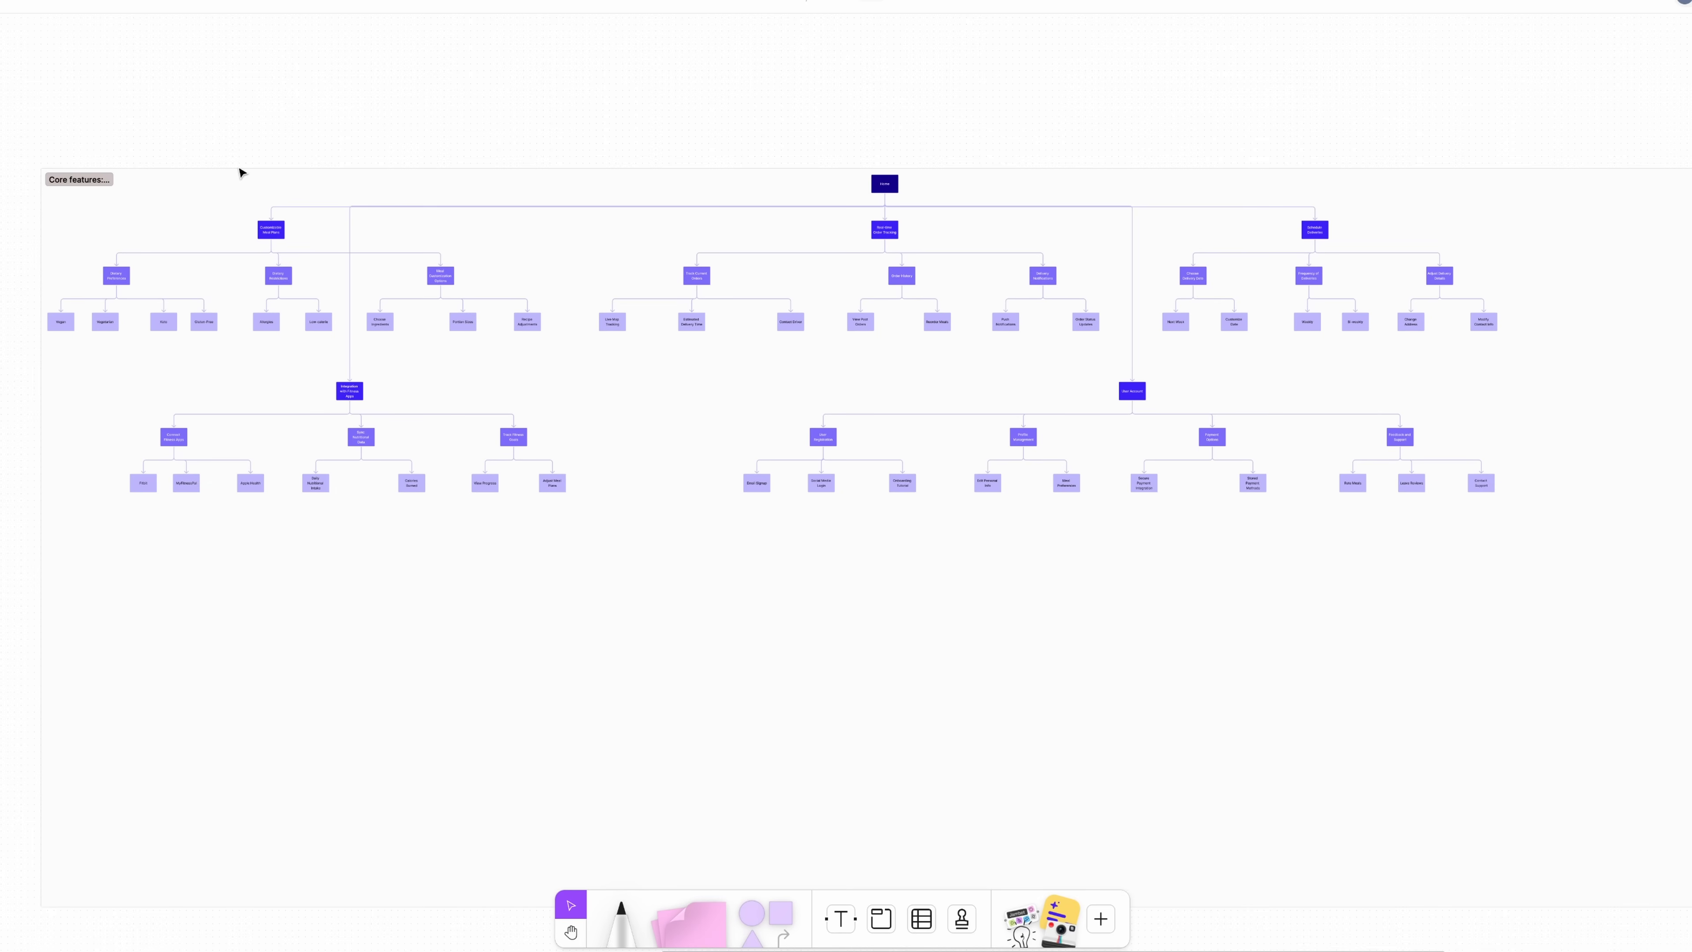
Step: Shrink the Core features section to fit the two-row diagram and copy the section as a PNG
{"action": "left_click", "coordinate": [167, 180]}
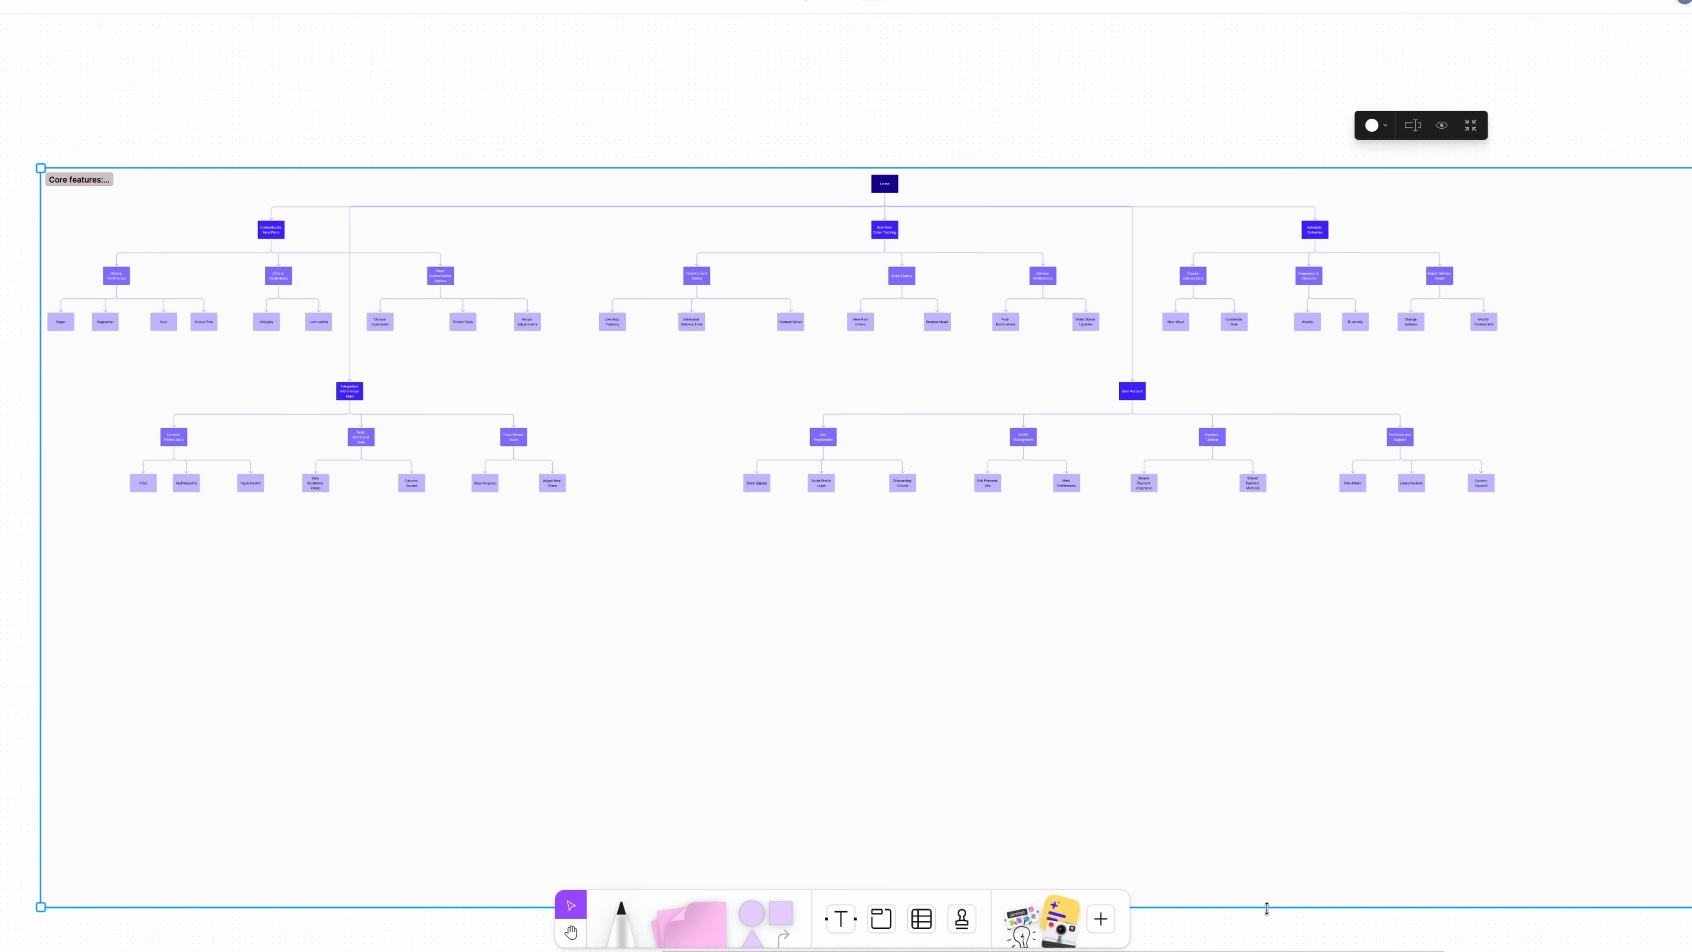
{"action": "scroll", "coordinate": [1144, 518], "scroll_direction": "down", "scroll_amount": 4}
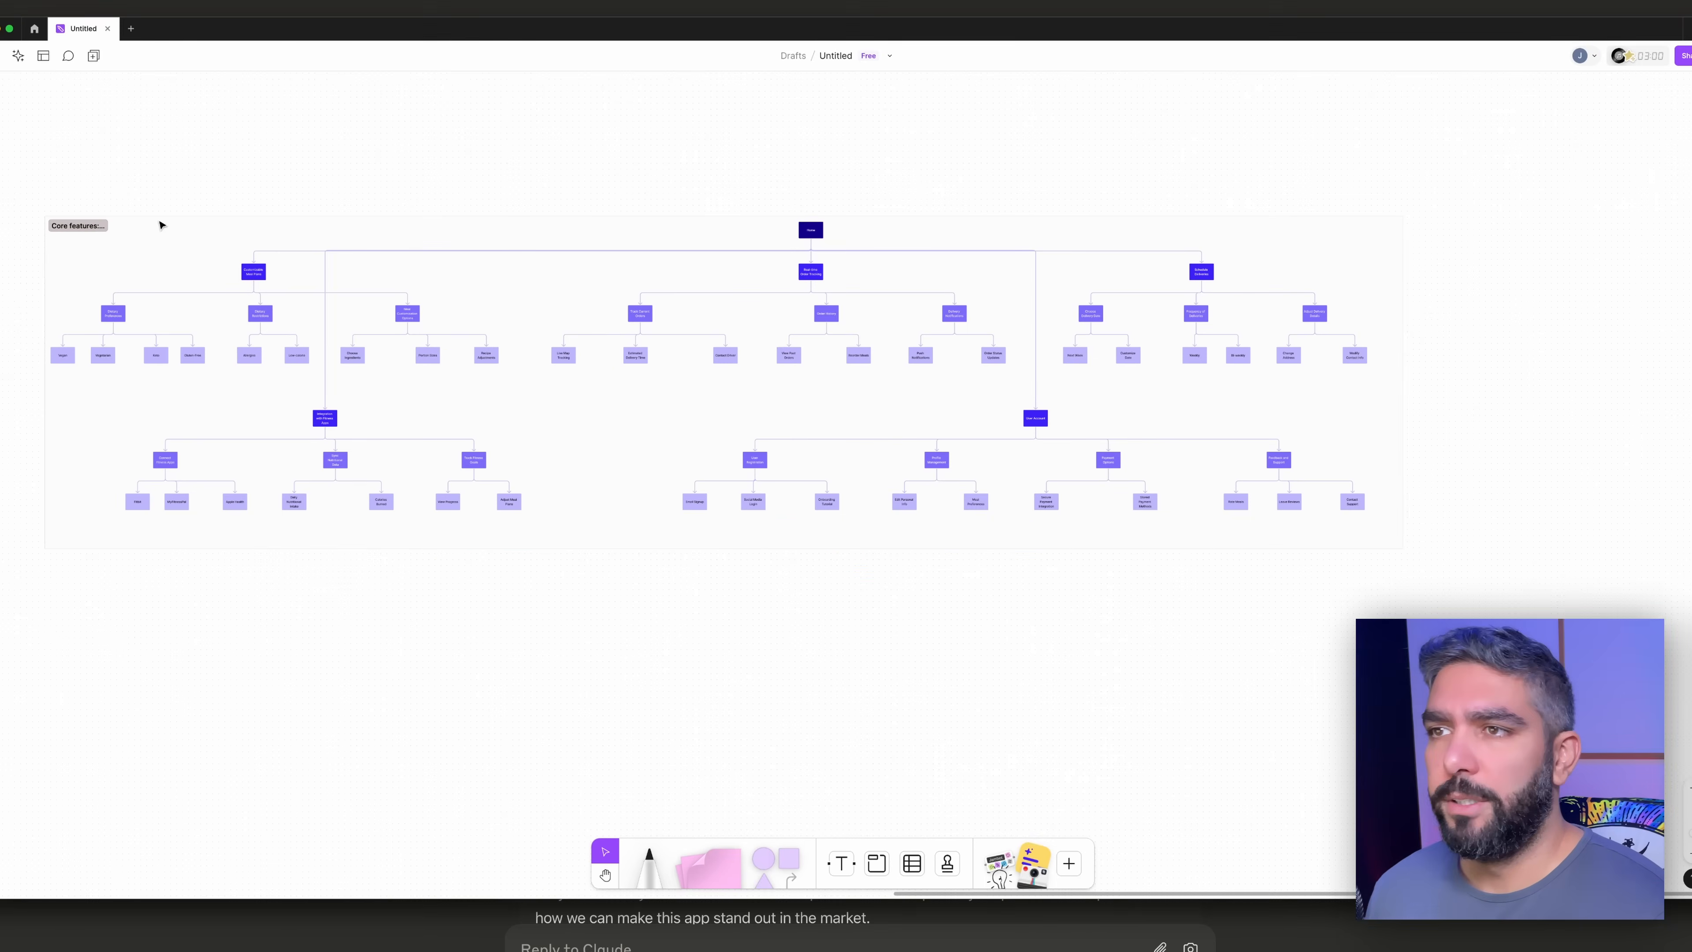
{"action": "left_click", "coordinate": [90, 229]}
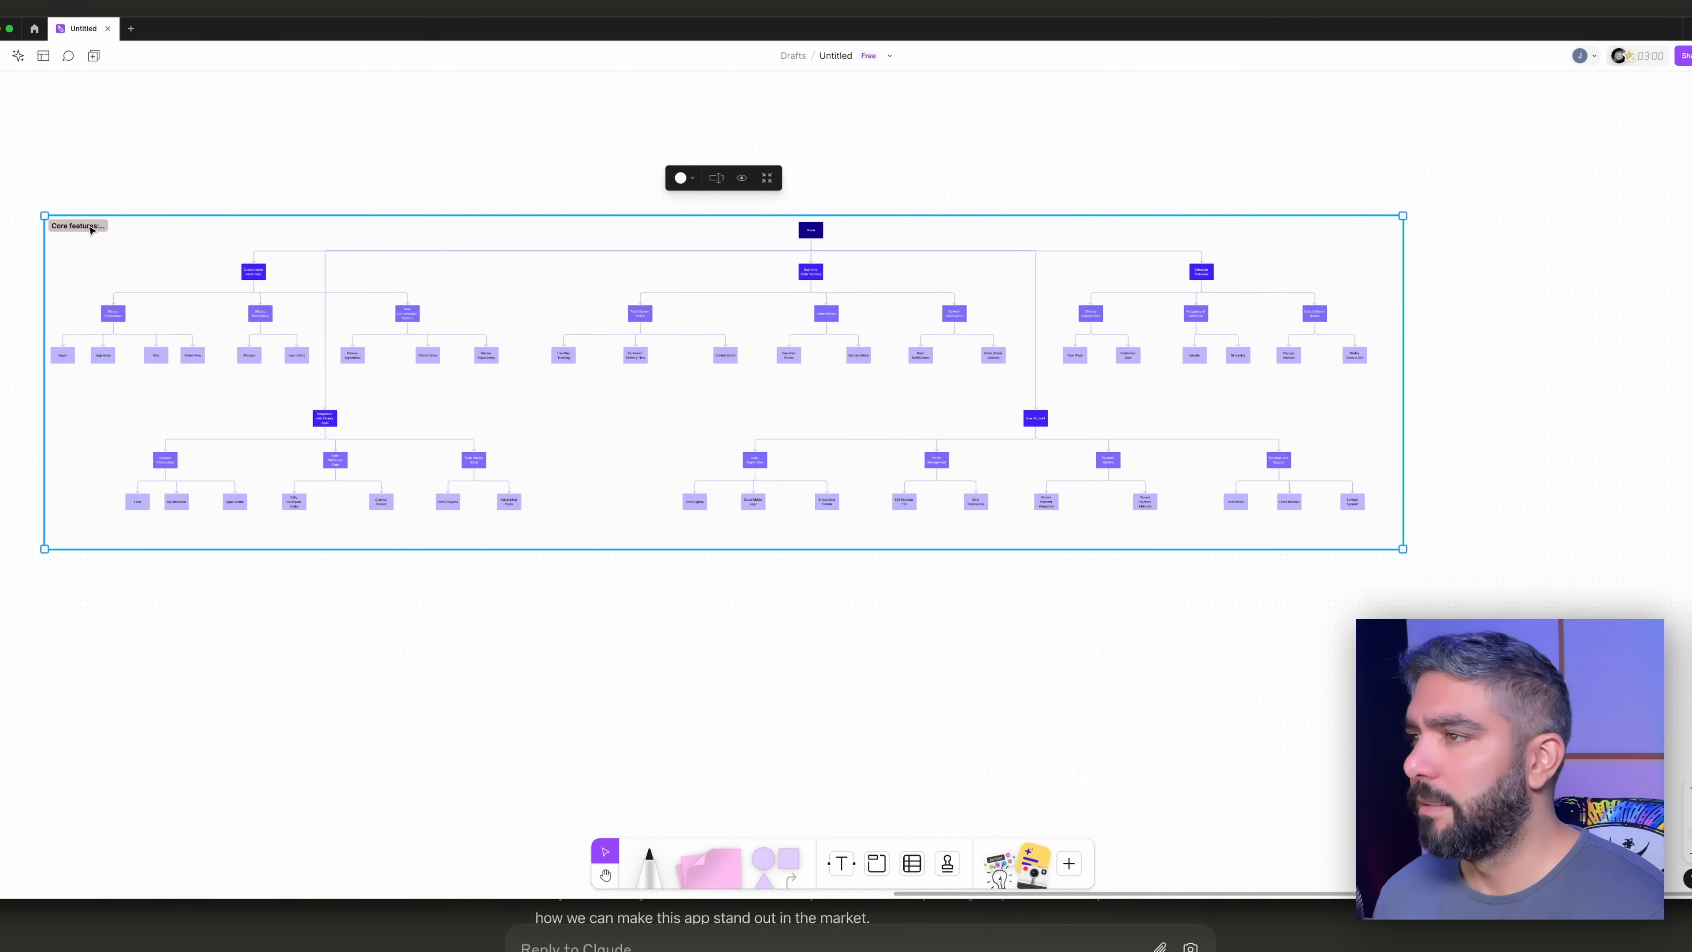
{"action": "right_click", "coordinate": [91, 230]}
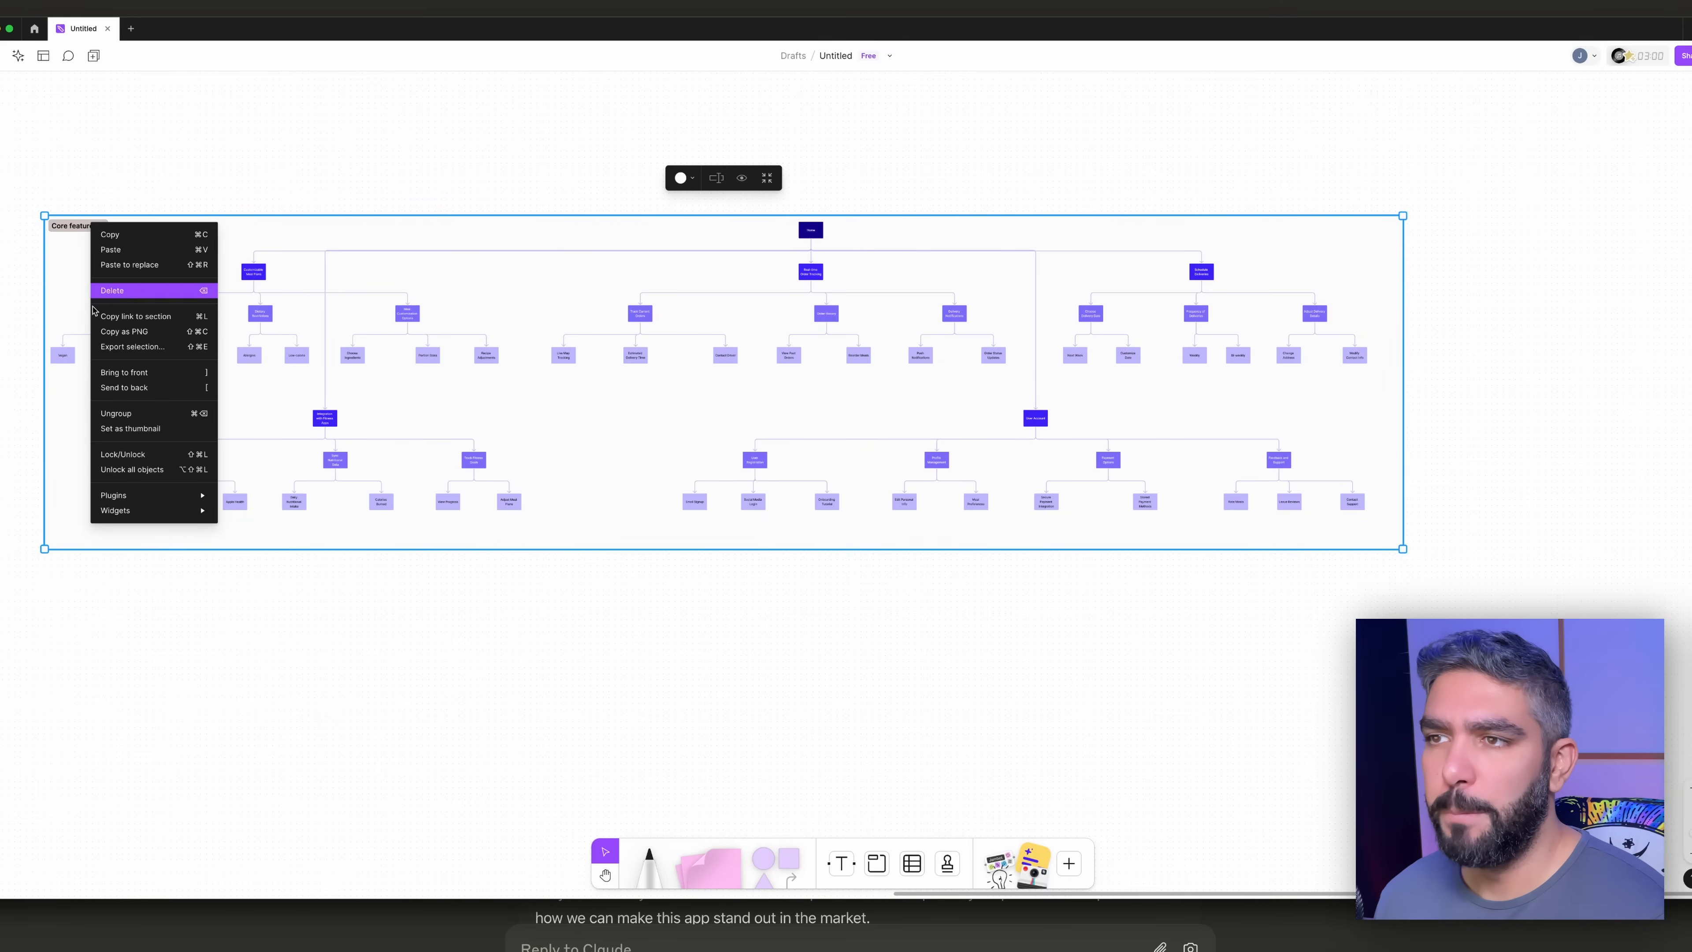
{"action": "left_click", "coordinate": [126, 332]}
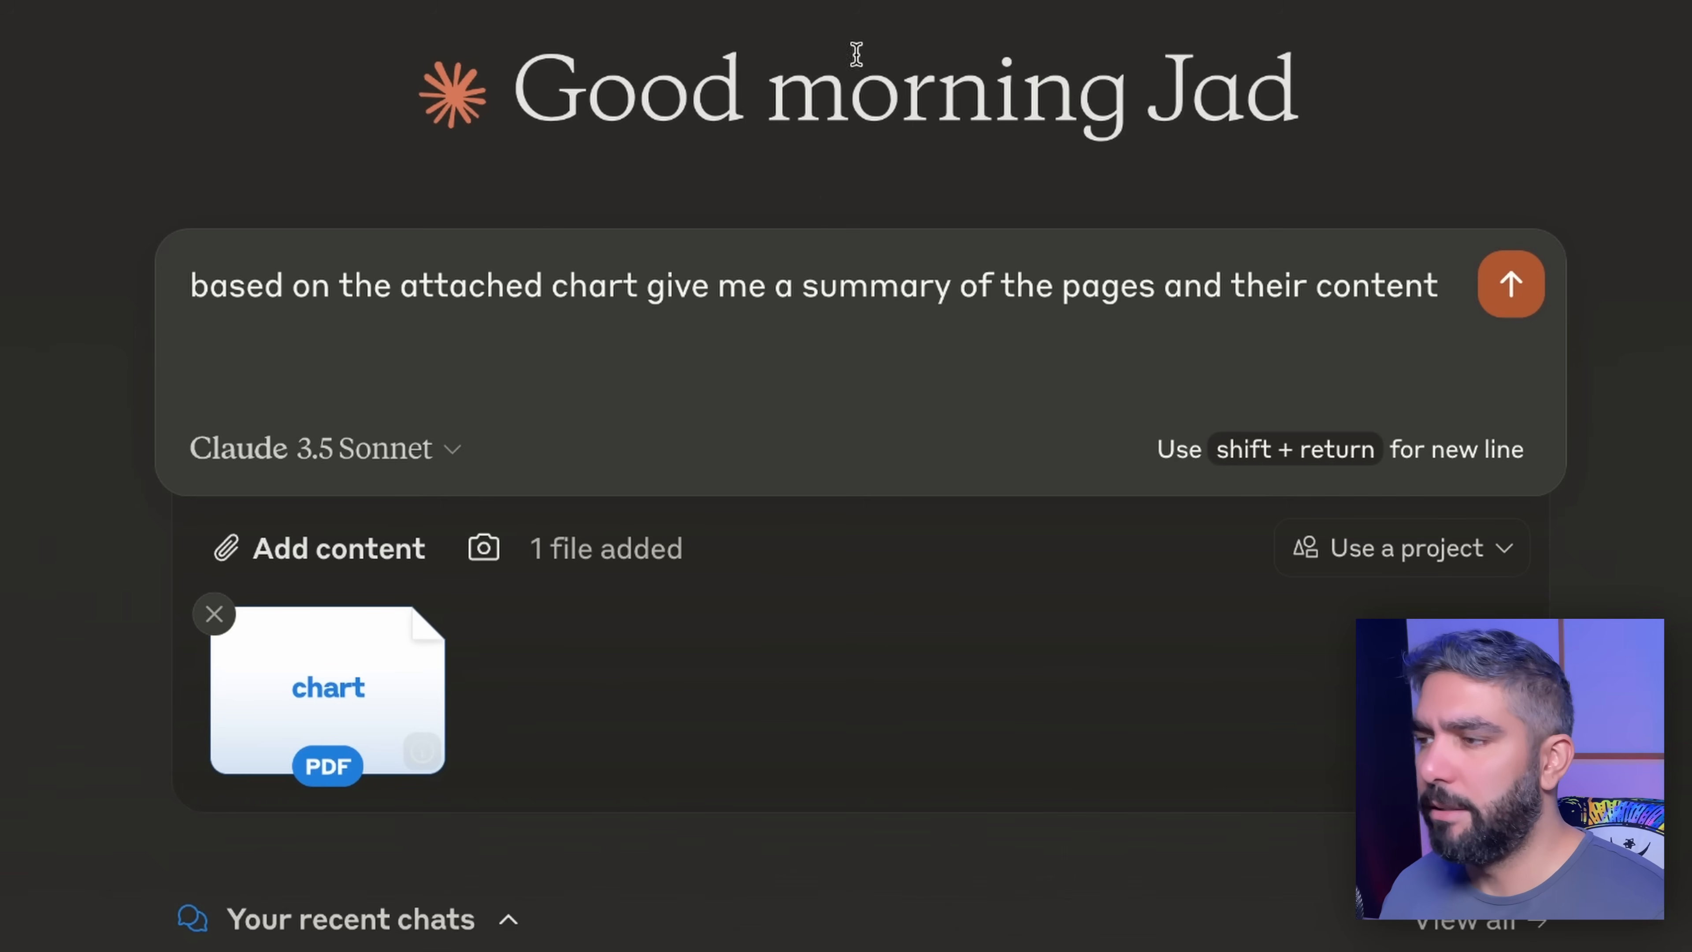
Step: Extend the Claude summary prompt with "for a mobile app", send it with the attached chart PDF, and review the page summary
{"action": "left_click", "coordinate": [637, 288]}
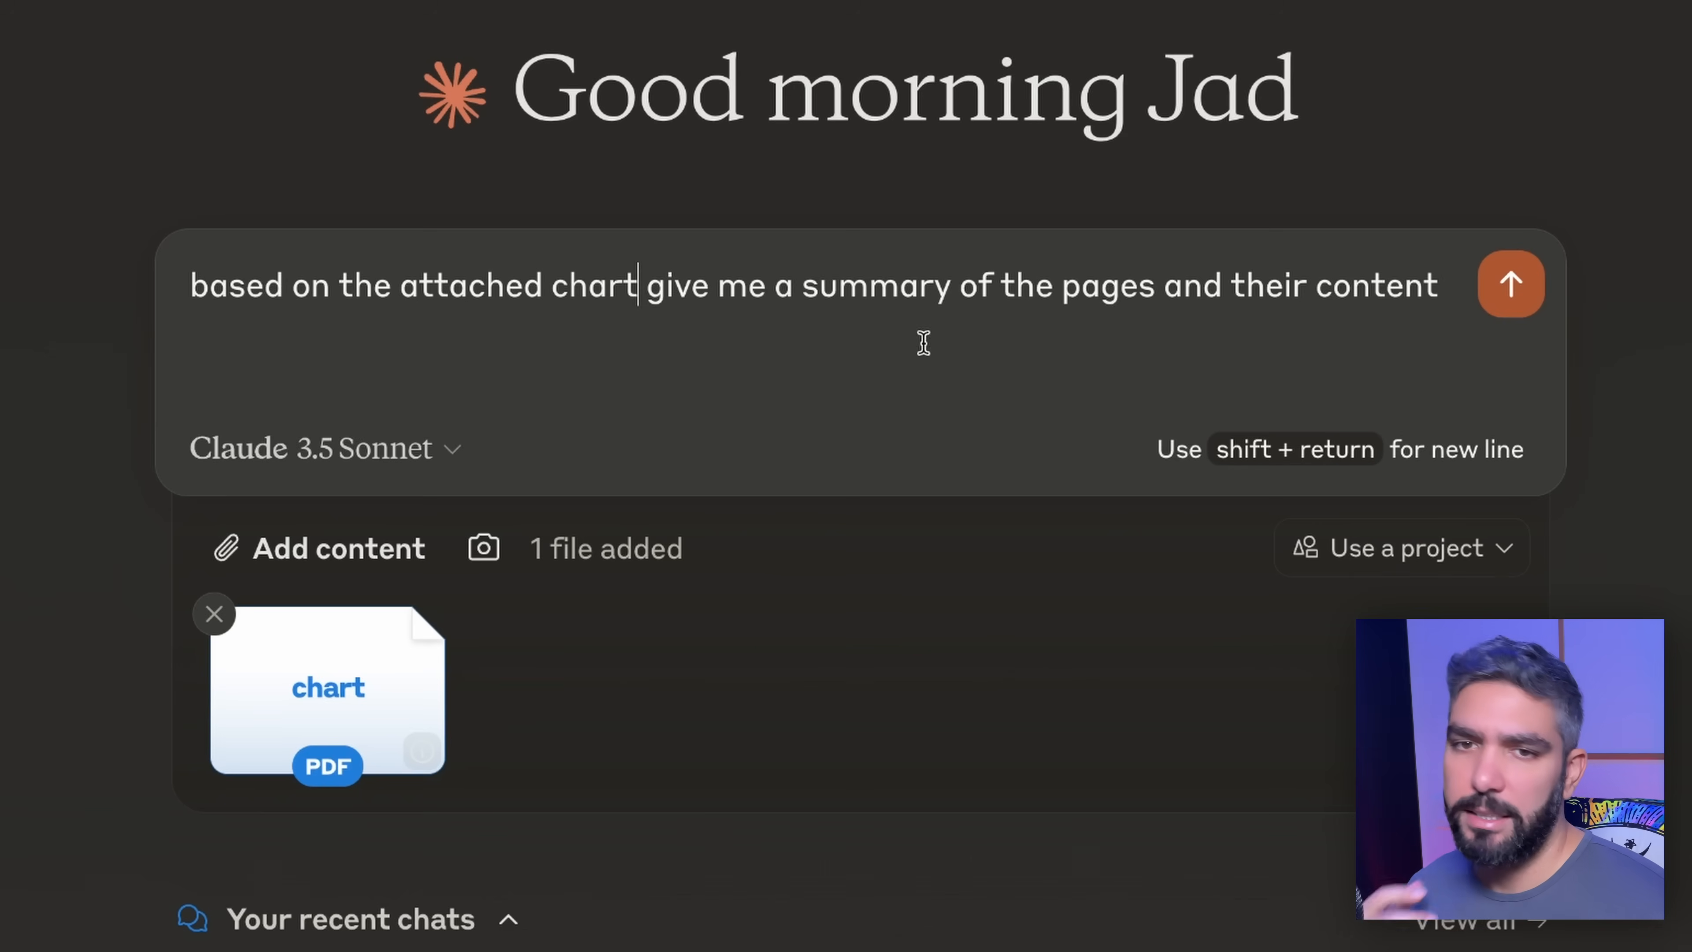
{"action": "key", "text": "Down"}
{"action": "type", "text": "for a mobile"}
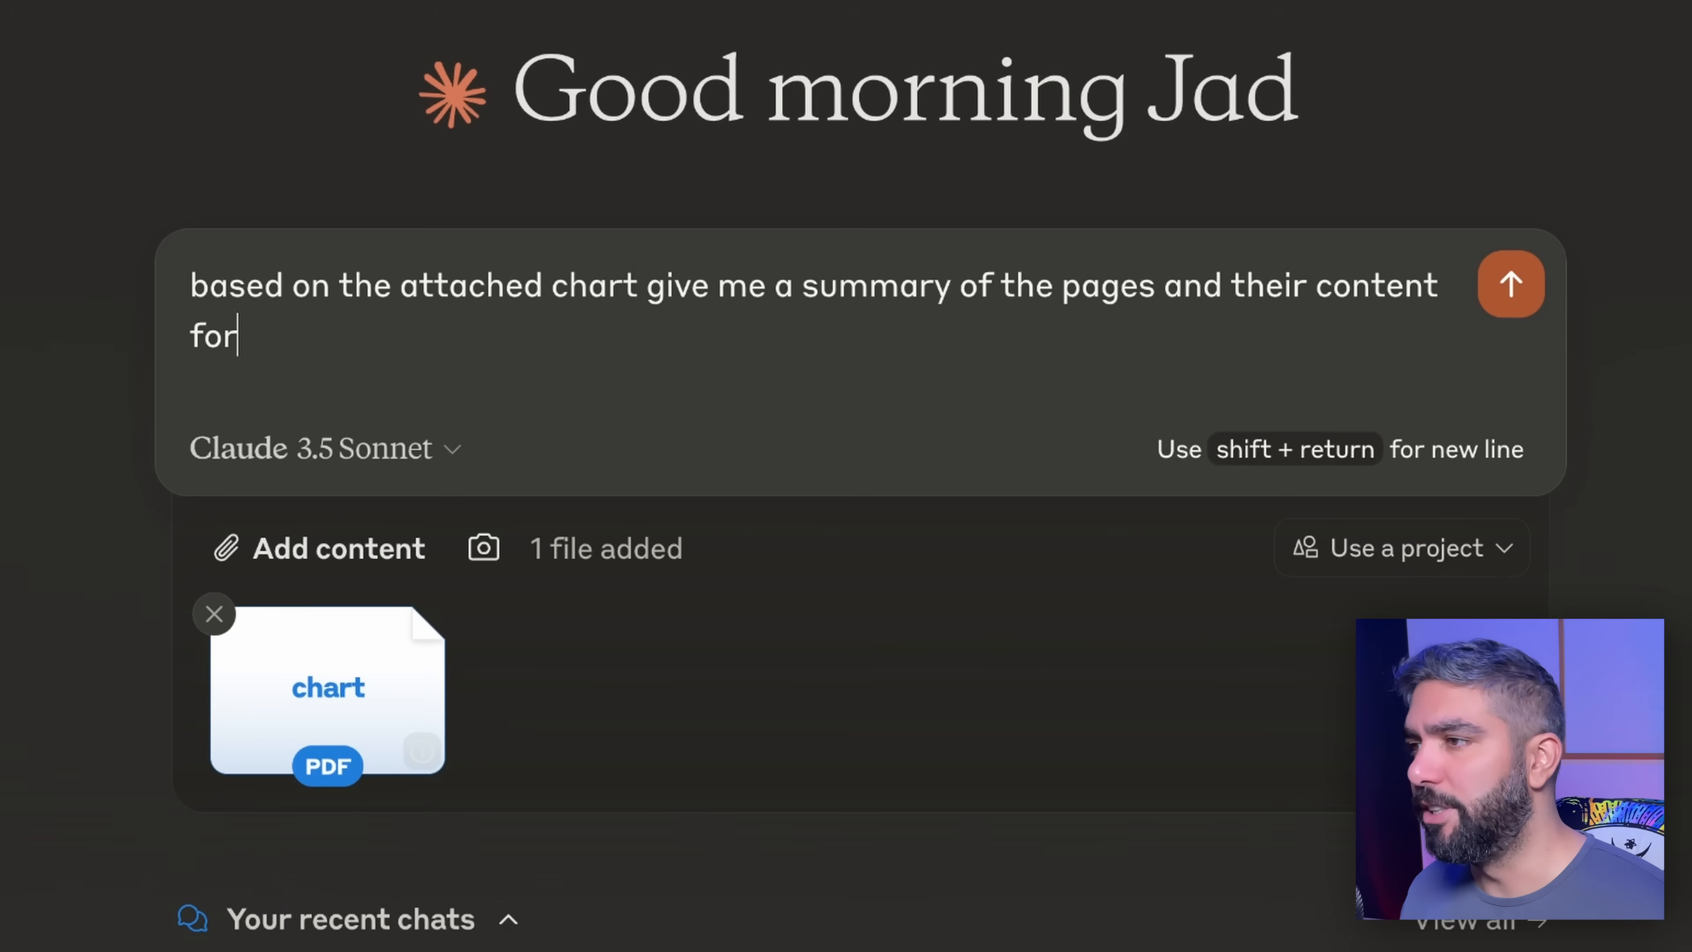
{"action": "type", "text": " app"}
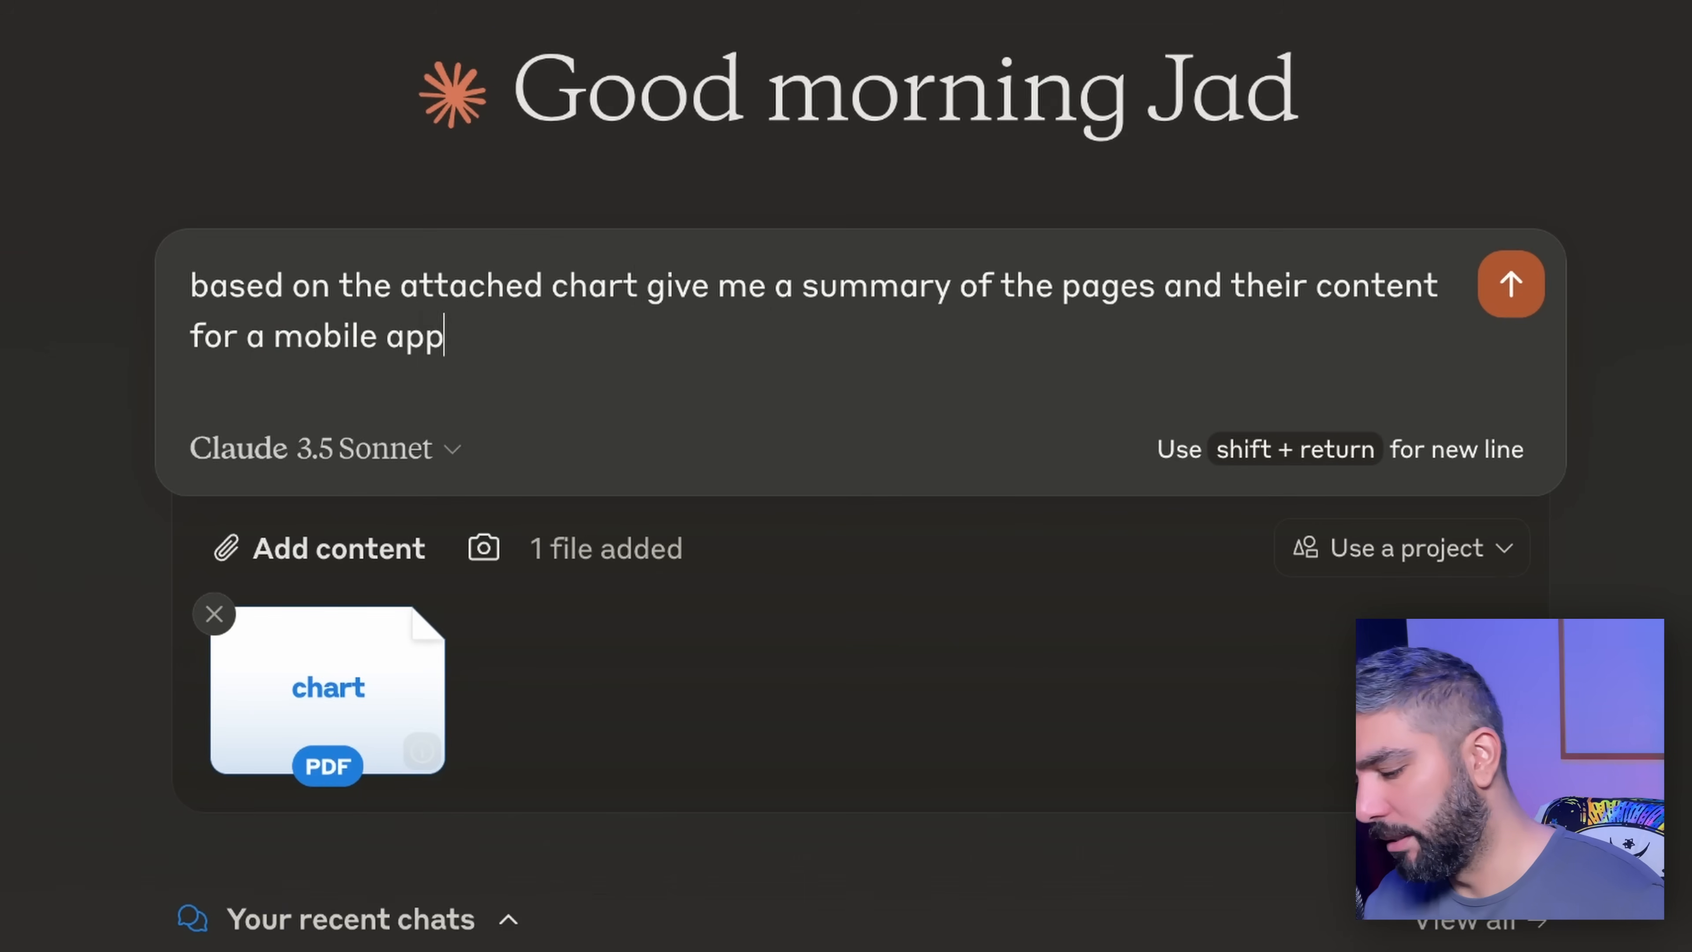
{"action": "key", "text": "Return"}
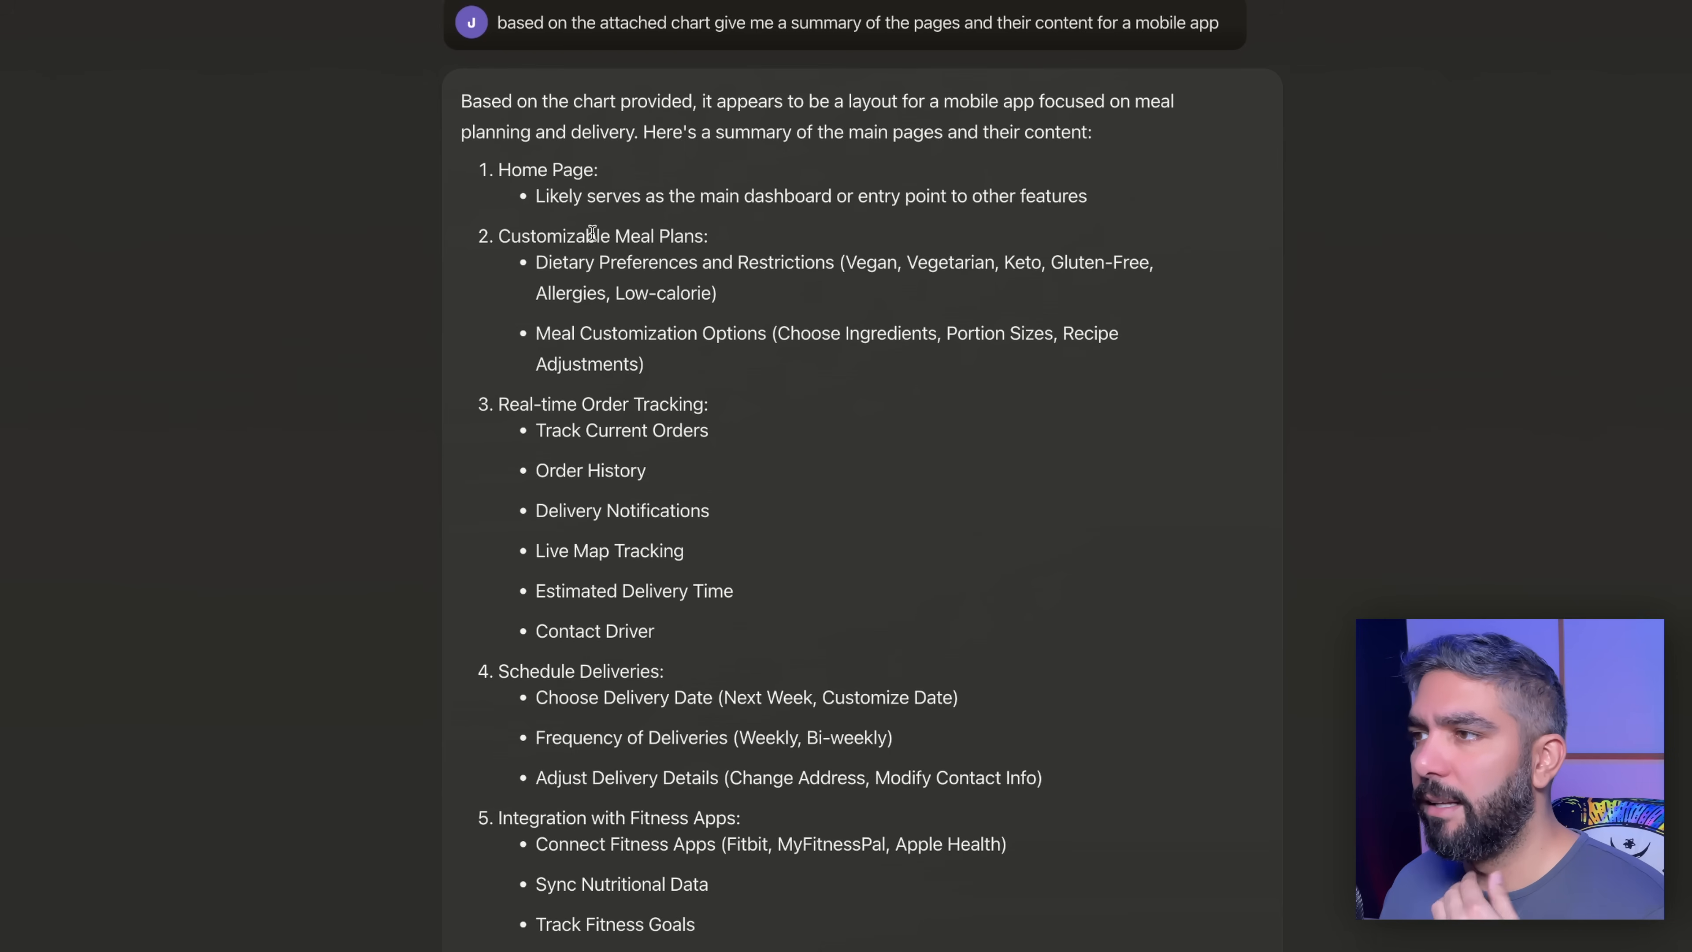
{"action": "scroll", "coordinate": [541, 728], "scroll_direction": "down", "scroll_amount": 4}
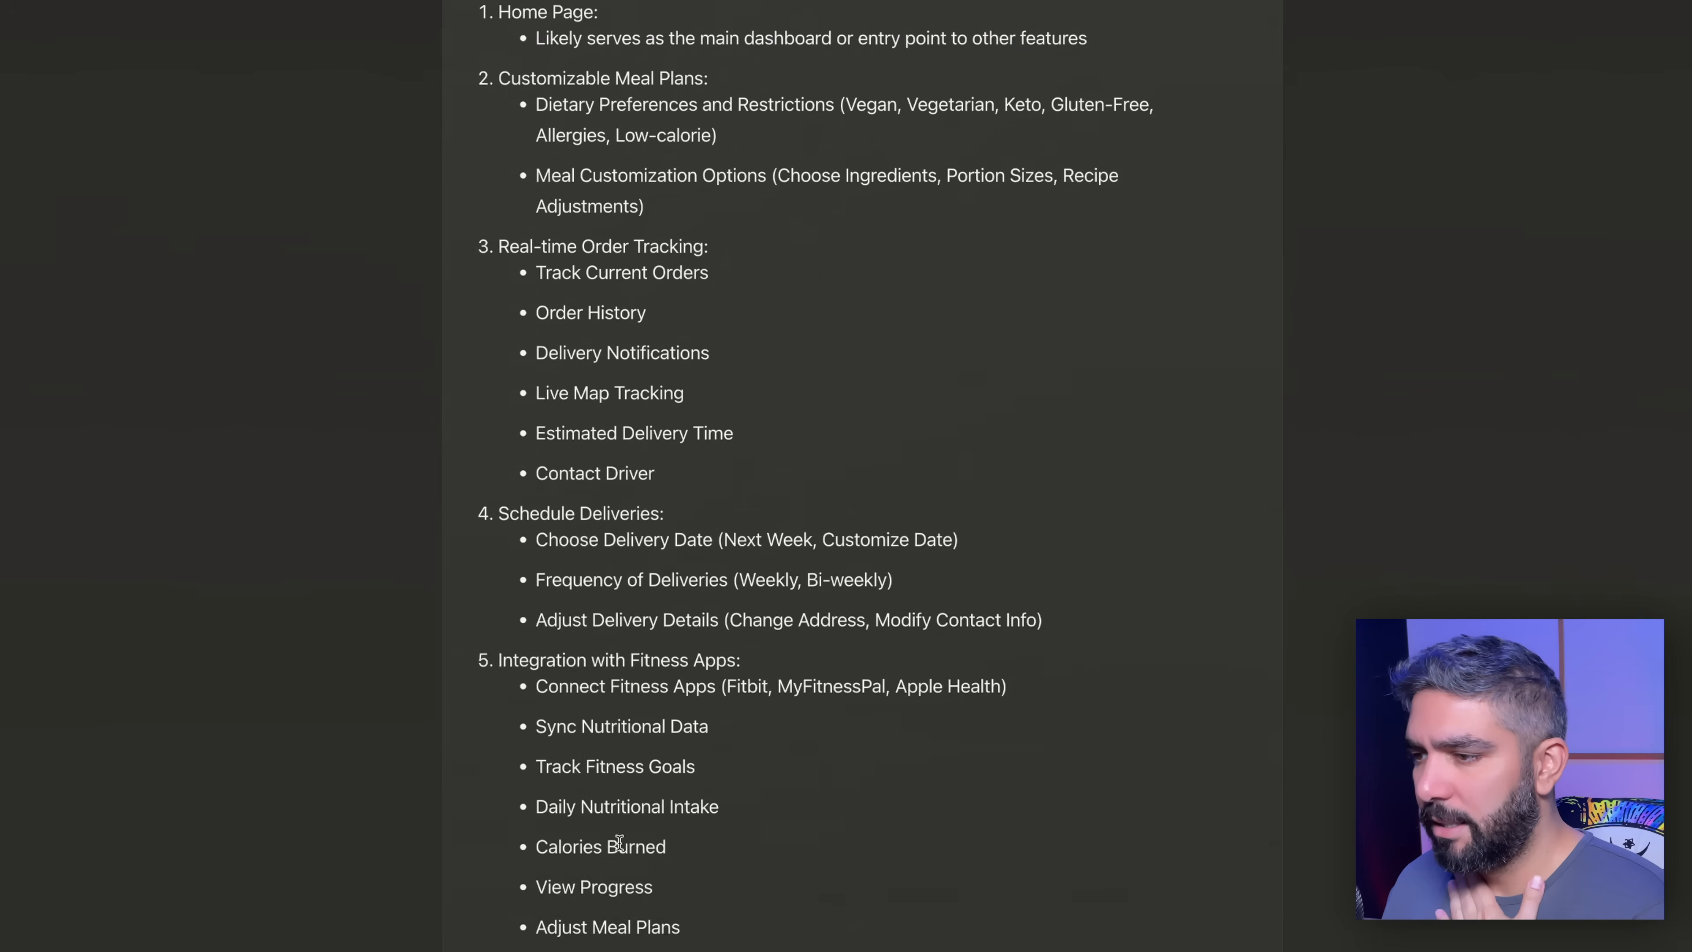
{"action": "scroll", "coordinate": [667, 817], "scroll_direction": "up", "scroll_amount": 4}
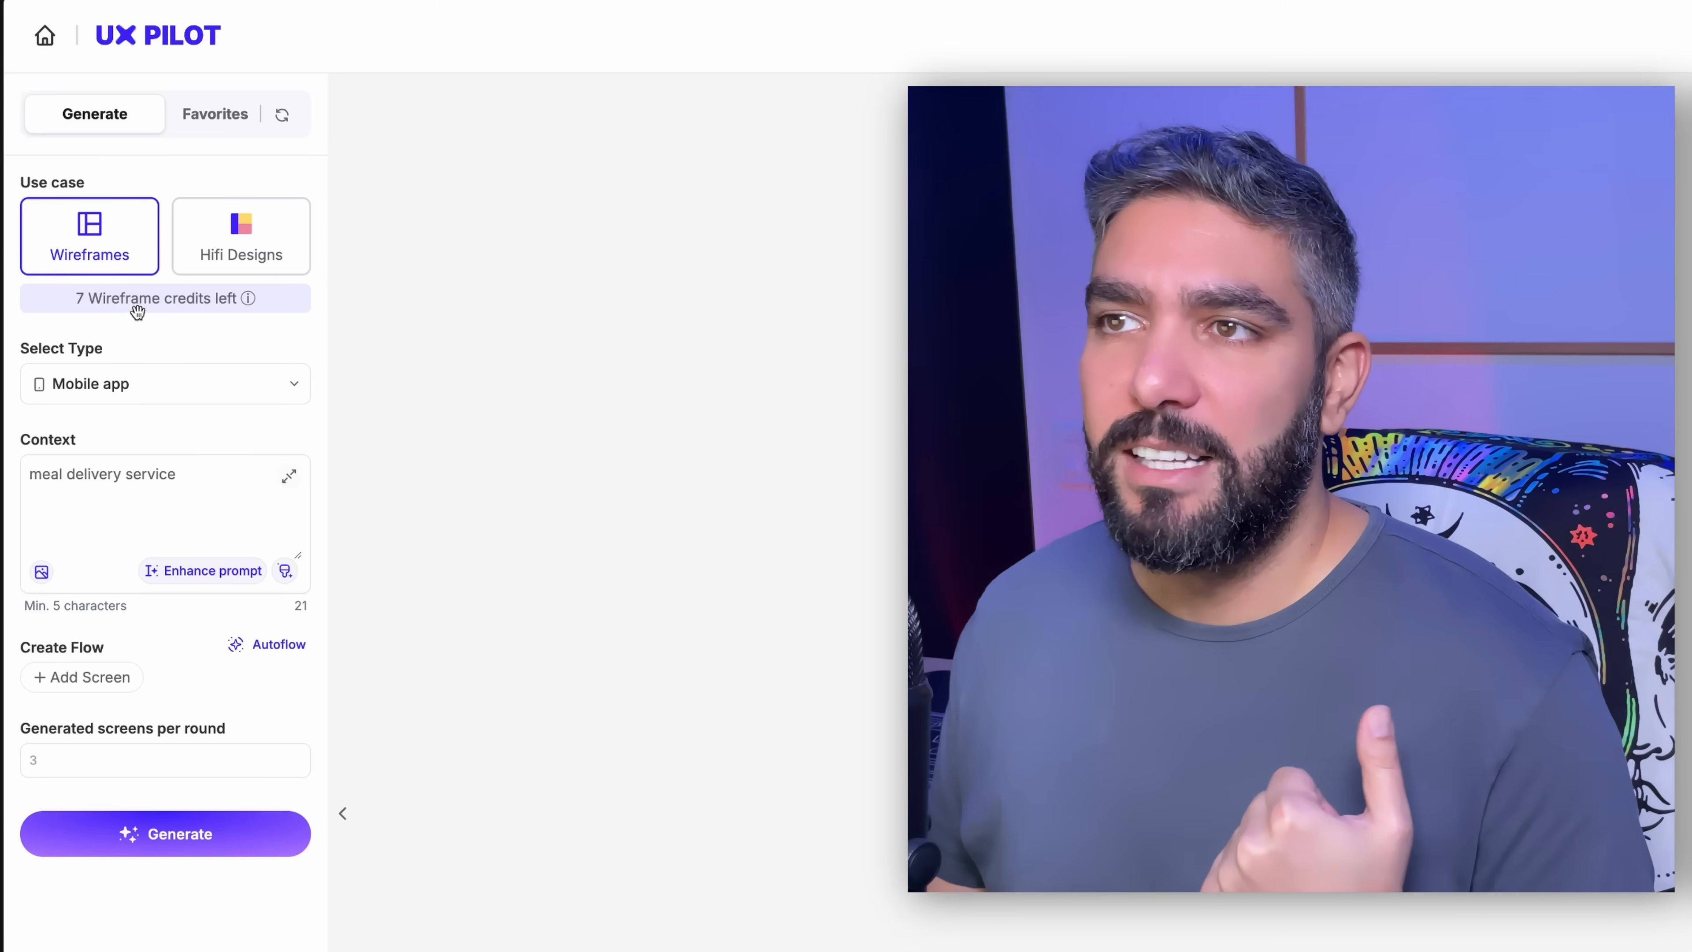
Step: Add a UX Pilot flow screen for the home page dashboard with plan meal button, today's meals, fitness summary and tab bar, consulting Claude's summary
{"action": "mouse_move", "coordinate": [188, 305]}
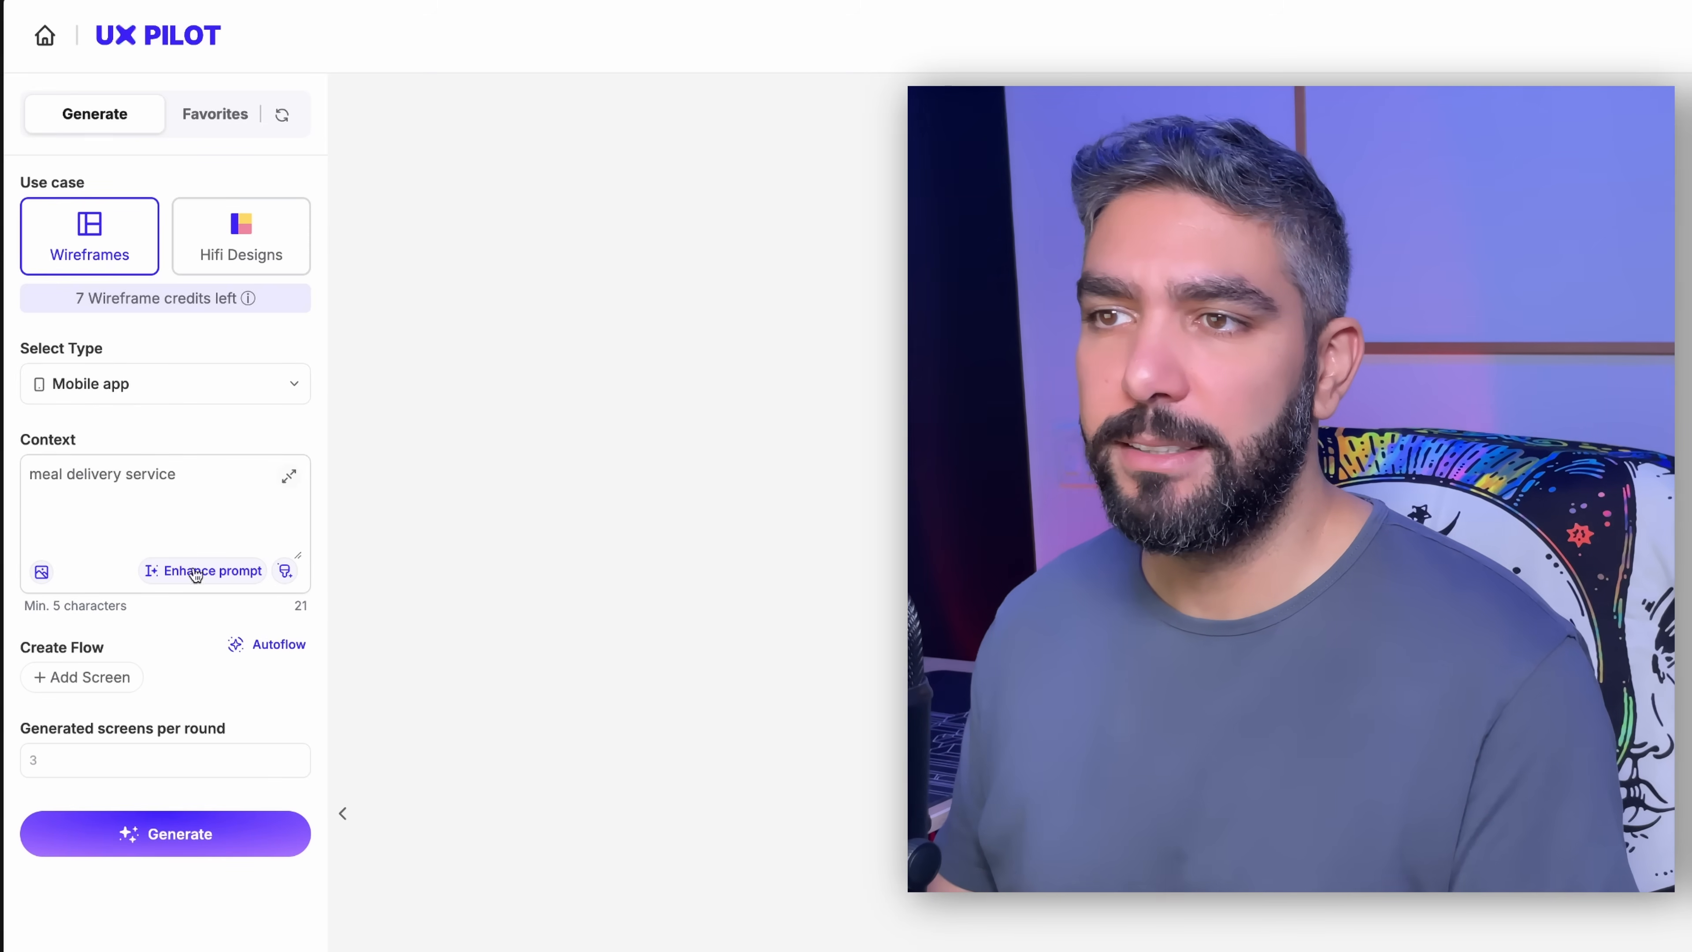
{"action": "left_click", "coordinate": [120, 680]}
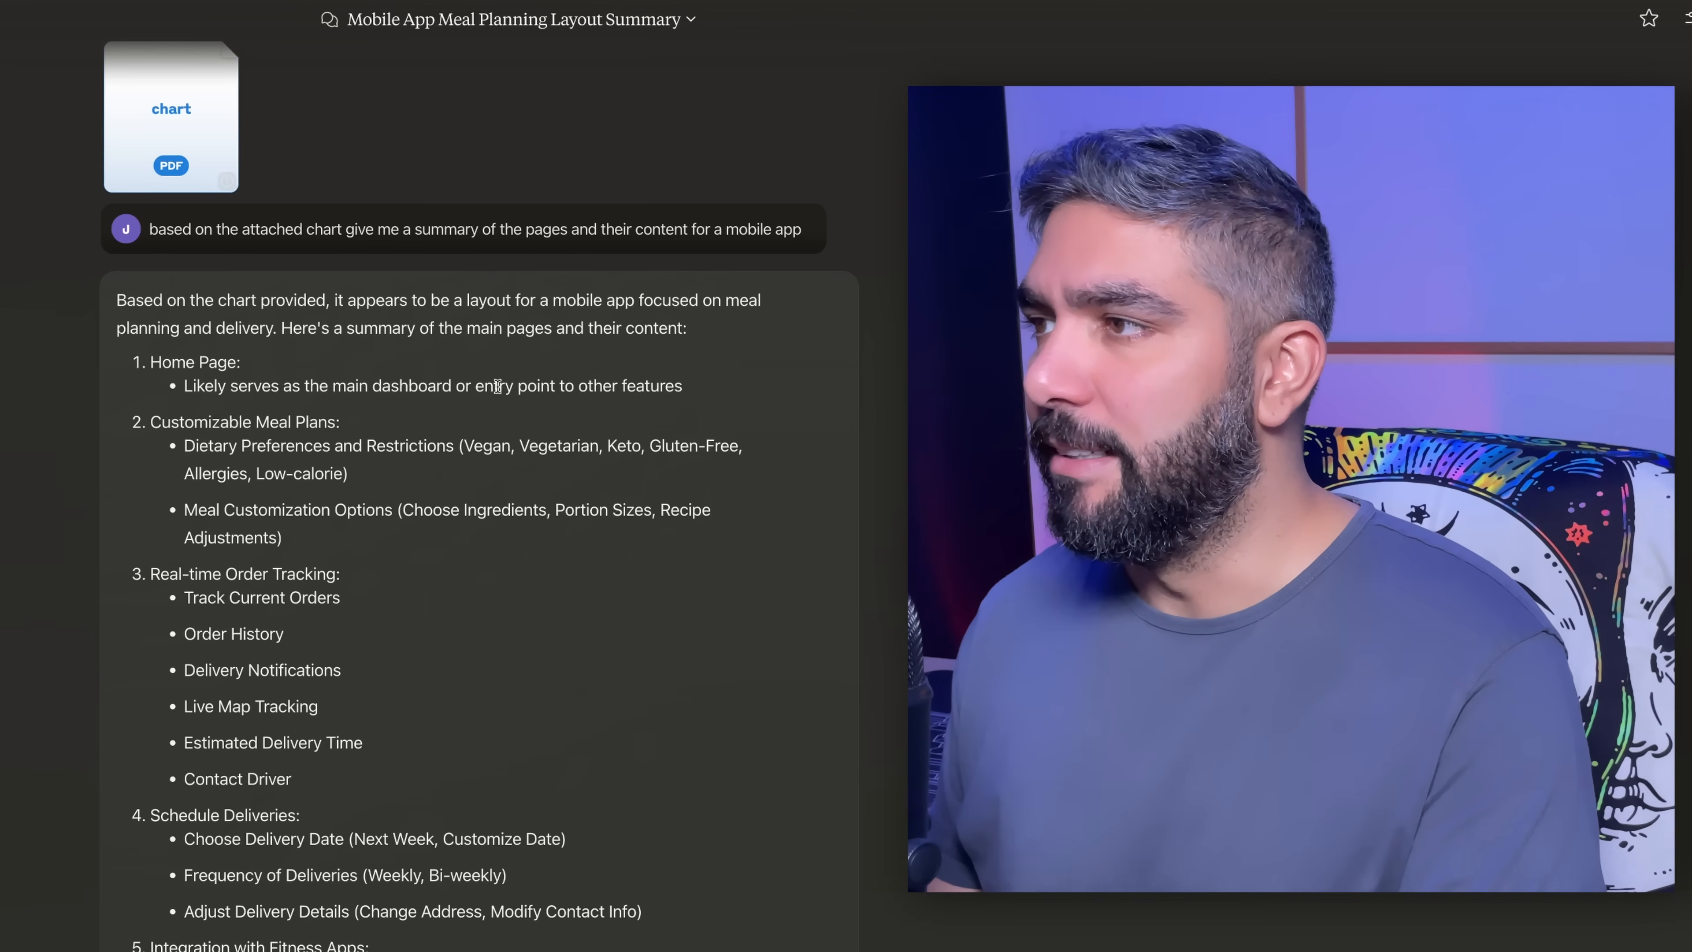
{"action": "scroll", "coordinate": [391, 525], "scroll_direction": "down", "scroll_amount": 1}
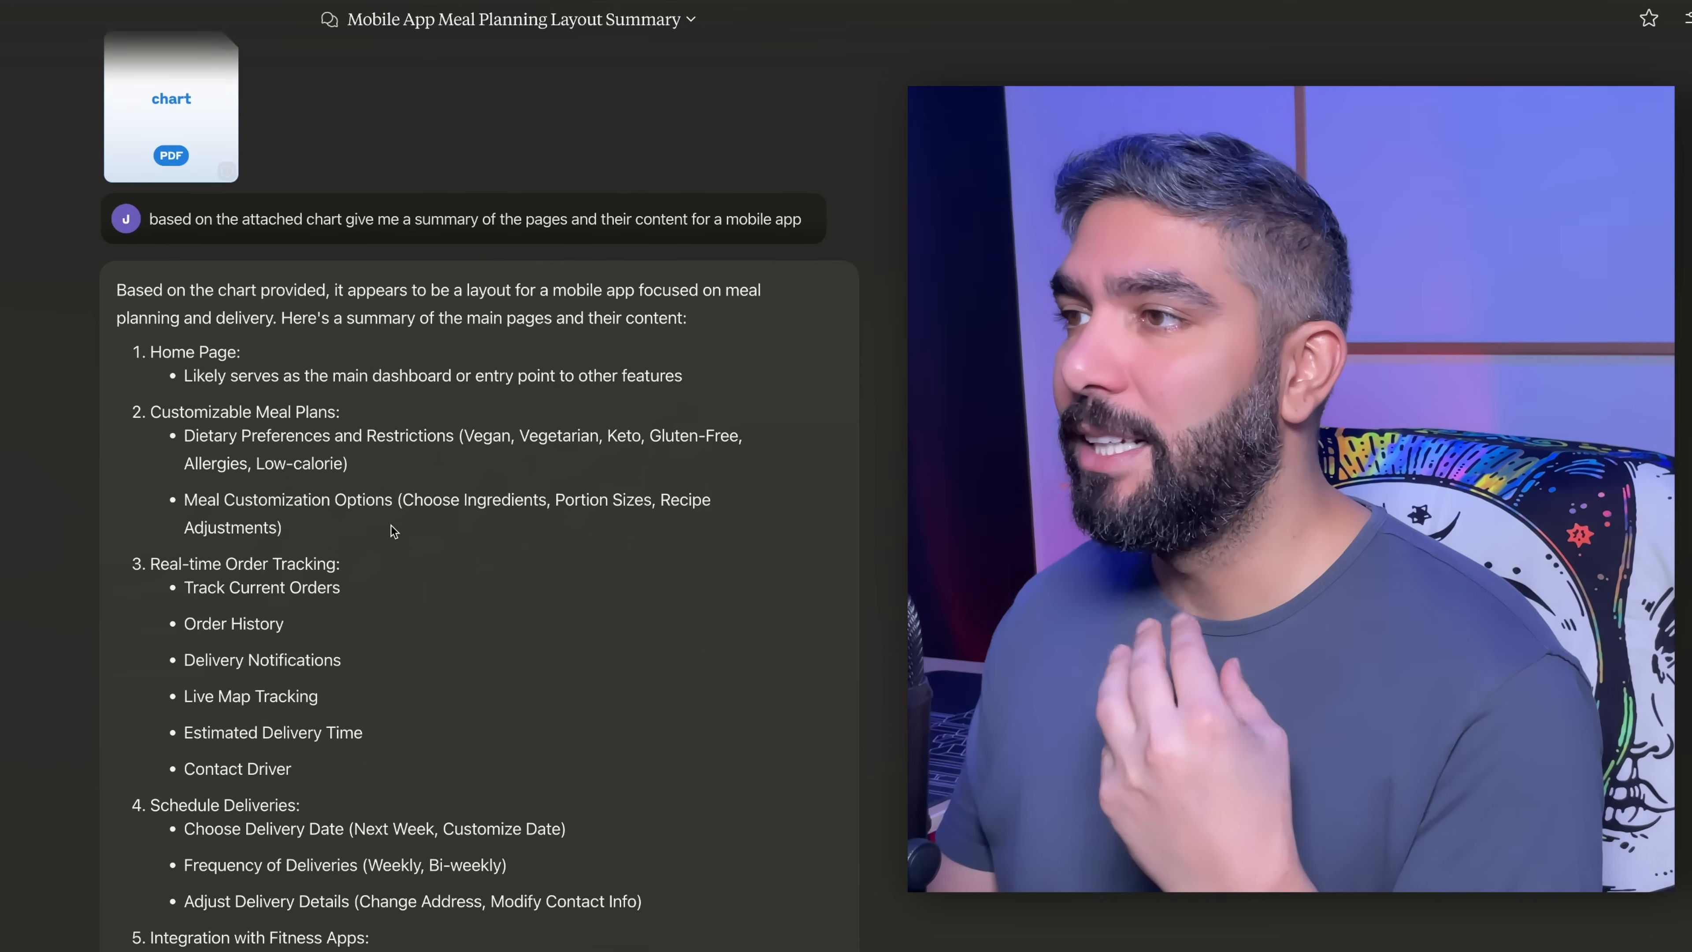
{"action": "scroll", "coordinate": [391, 525], "scroll_direction": "down", "scroll_amount": 1}
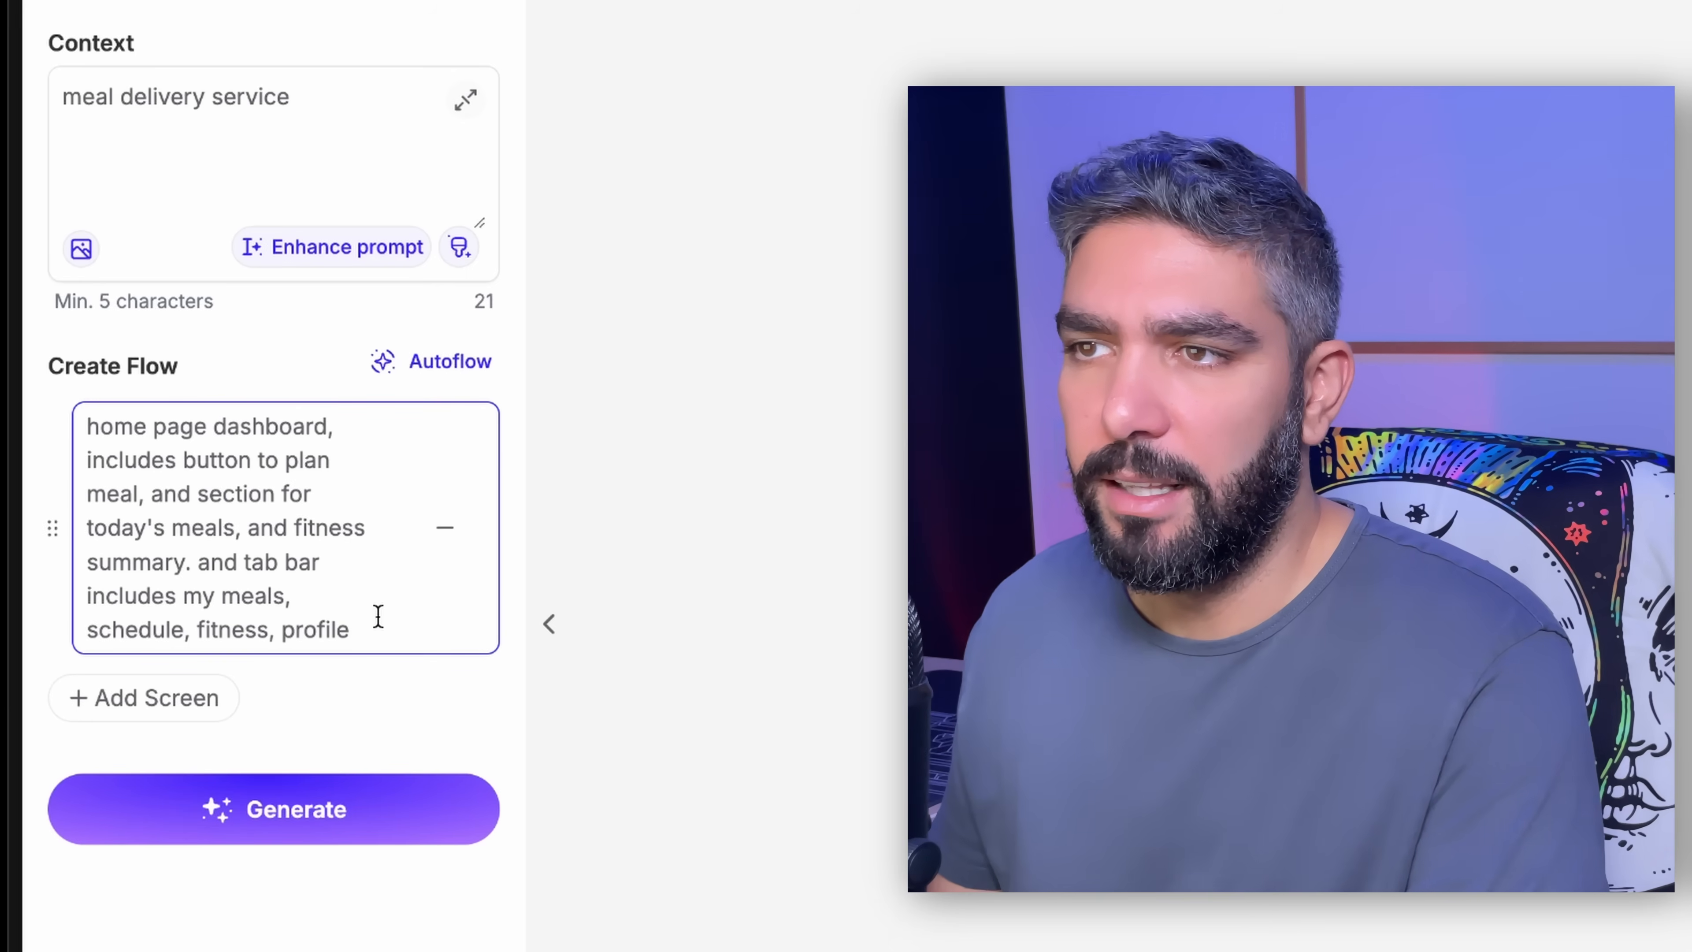
Step: Add a UX Pilot flow screen with Claude's Customizable Meal Plans summary, ending with "button to generate meal plan"
{"action": "left_click", "coordinate": [168, 701]}
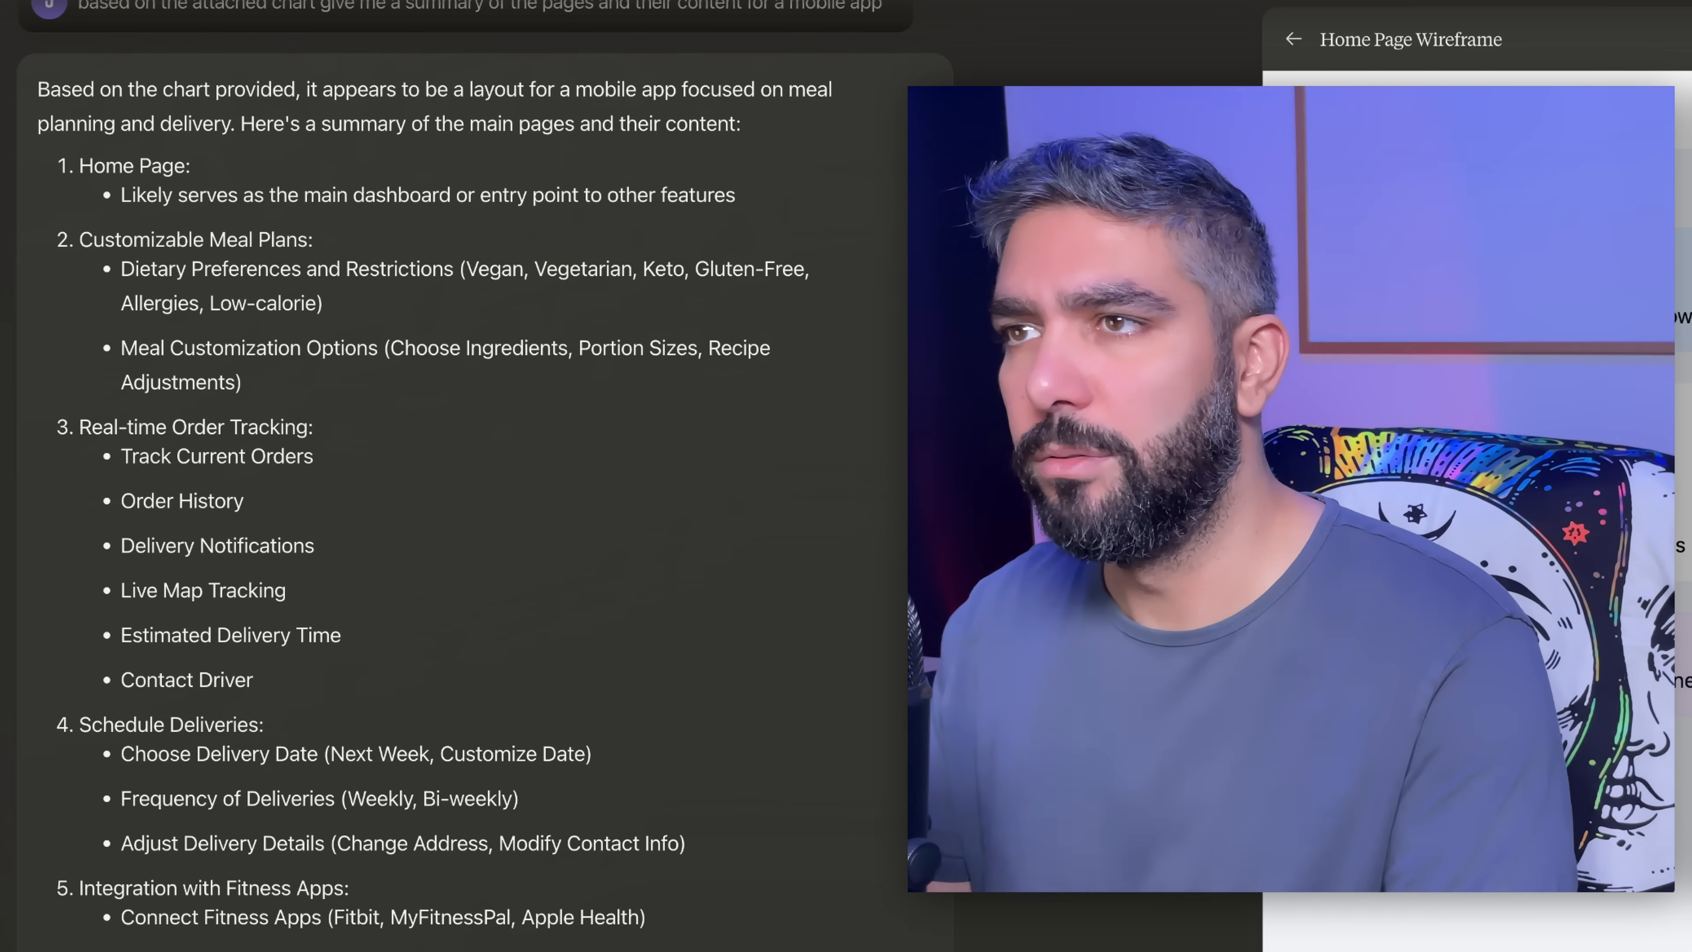
{"action": "left_click_drag", "start_coordinate": [230, 269], "coordinate": [94, 148]}
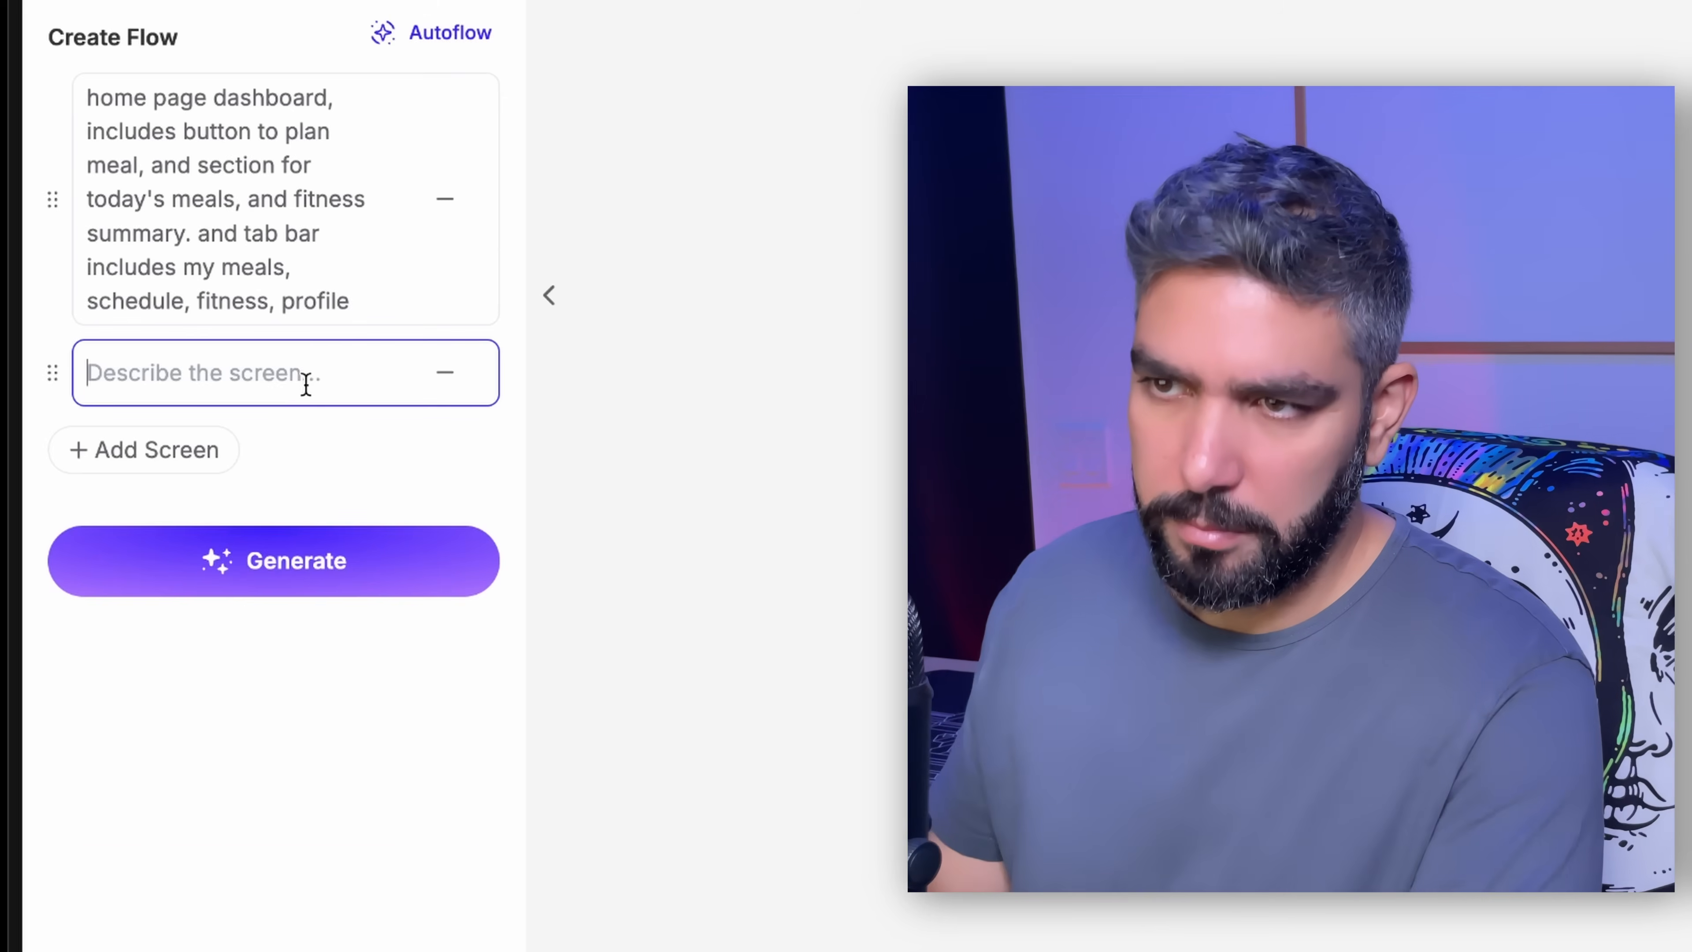
{"action": "type", "text": "Customizable Meal Plans:  Dietary Preferences and Restrictions (Vegan, Vegetarian, Keto, Gluten-Free, Allergies, Low-calorie) Meal Customization Options (Choose Ingredients, Portion Sizes, Recipe Adjustments)"}
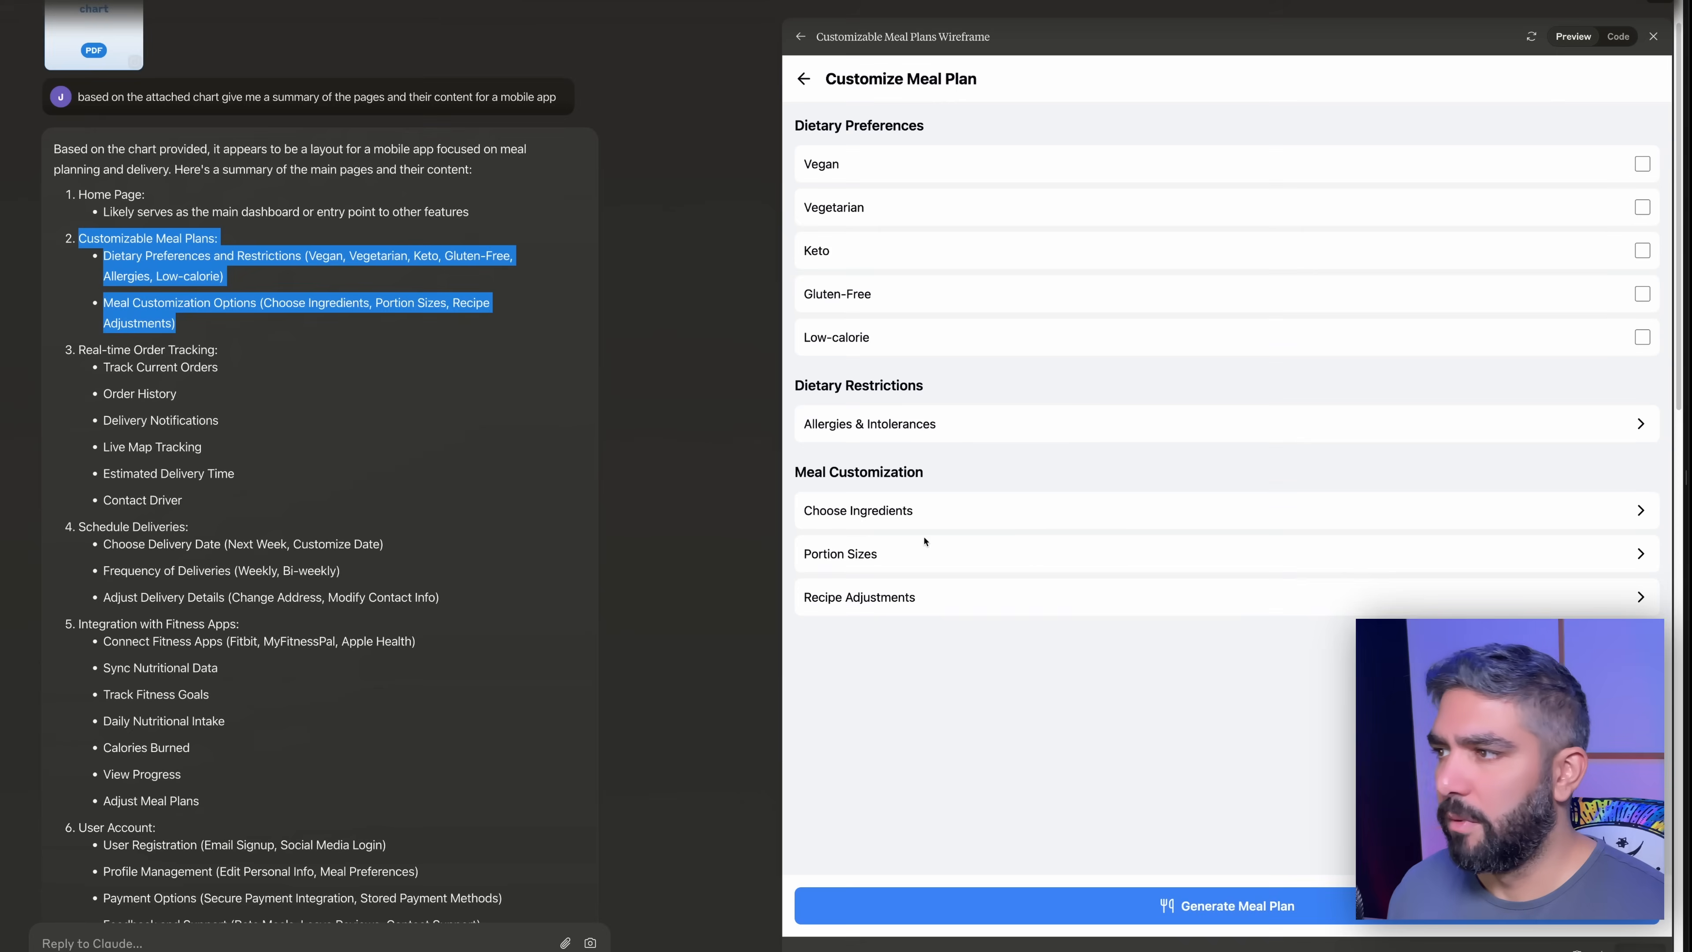
{"action": "left_click", "coordinate": [726, 512]}
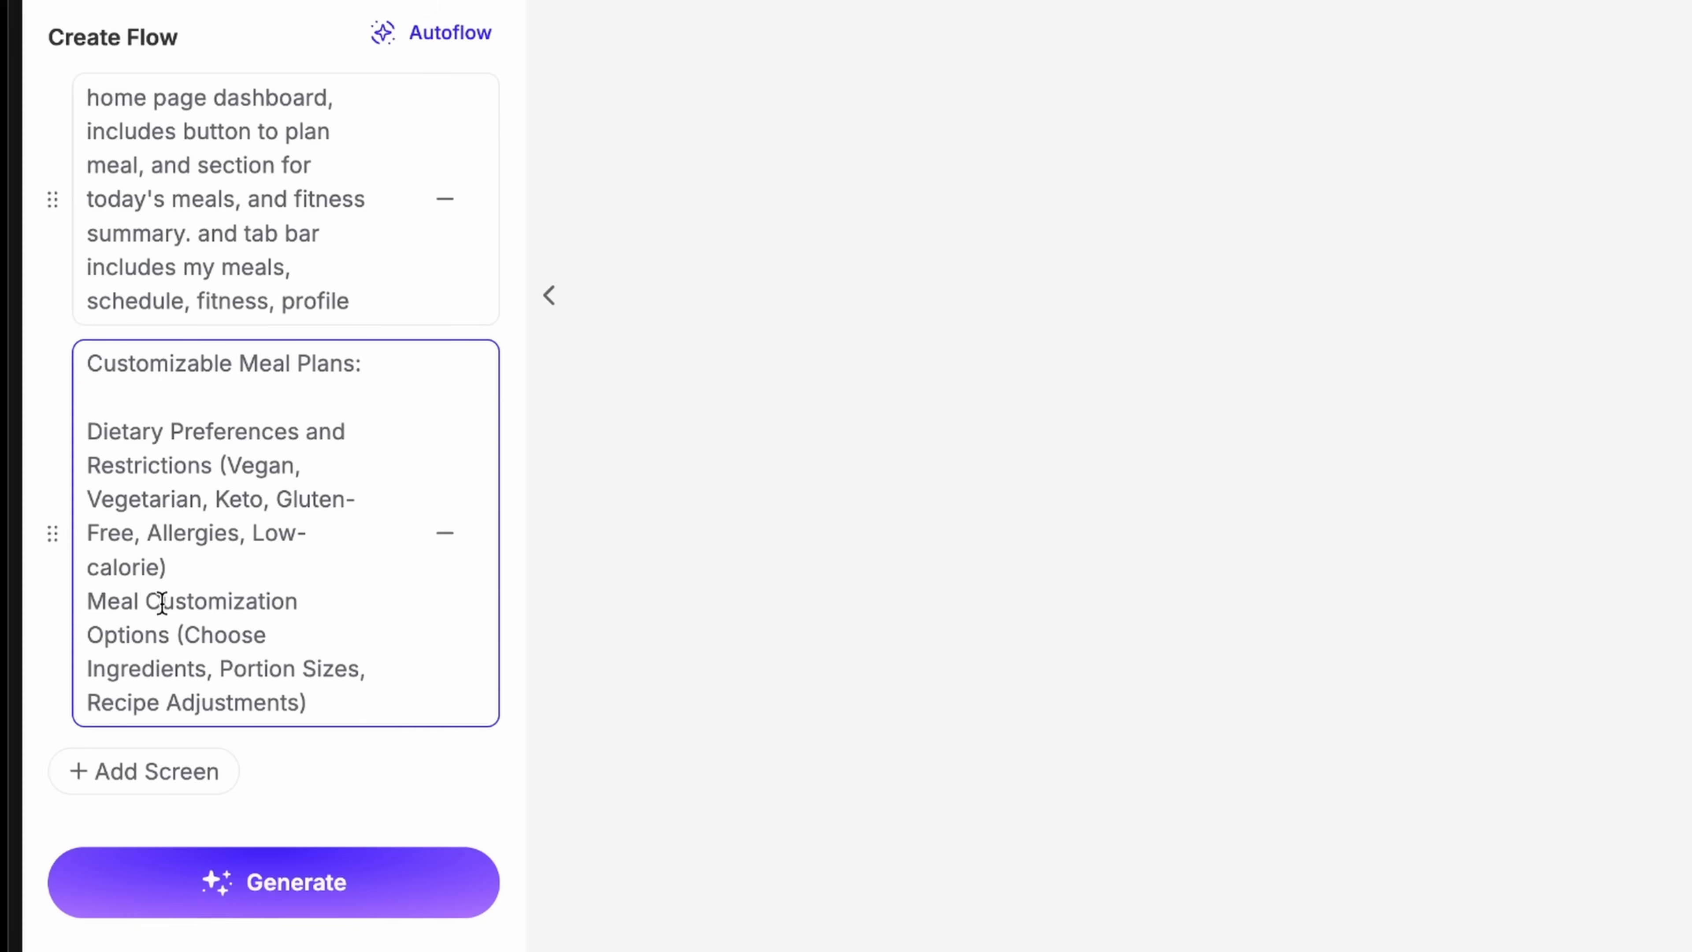
{"action": "key", "text": "Return"}
{"action": "type", "text": "button to generate meal plan"}
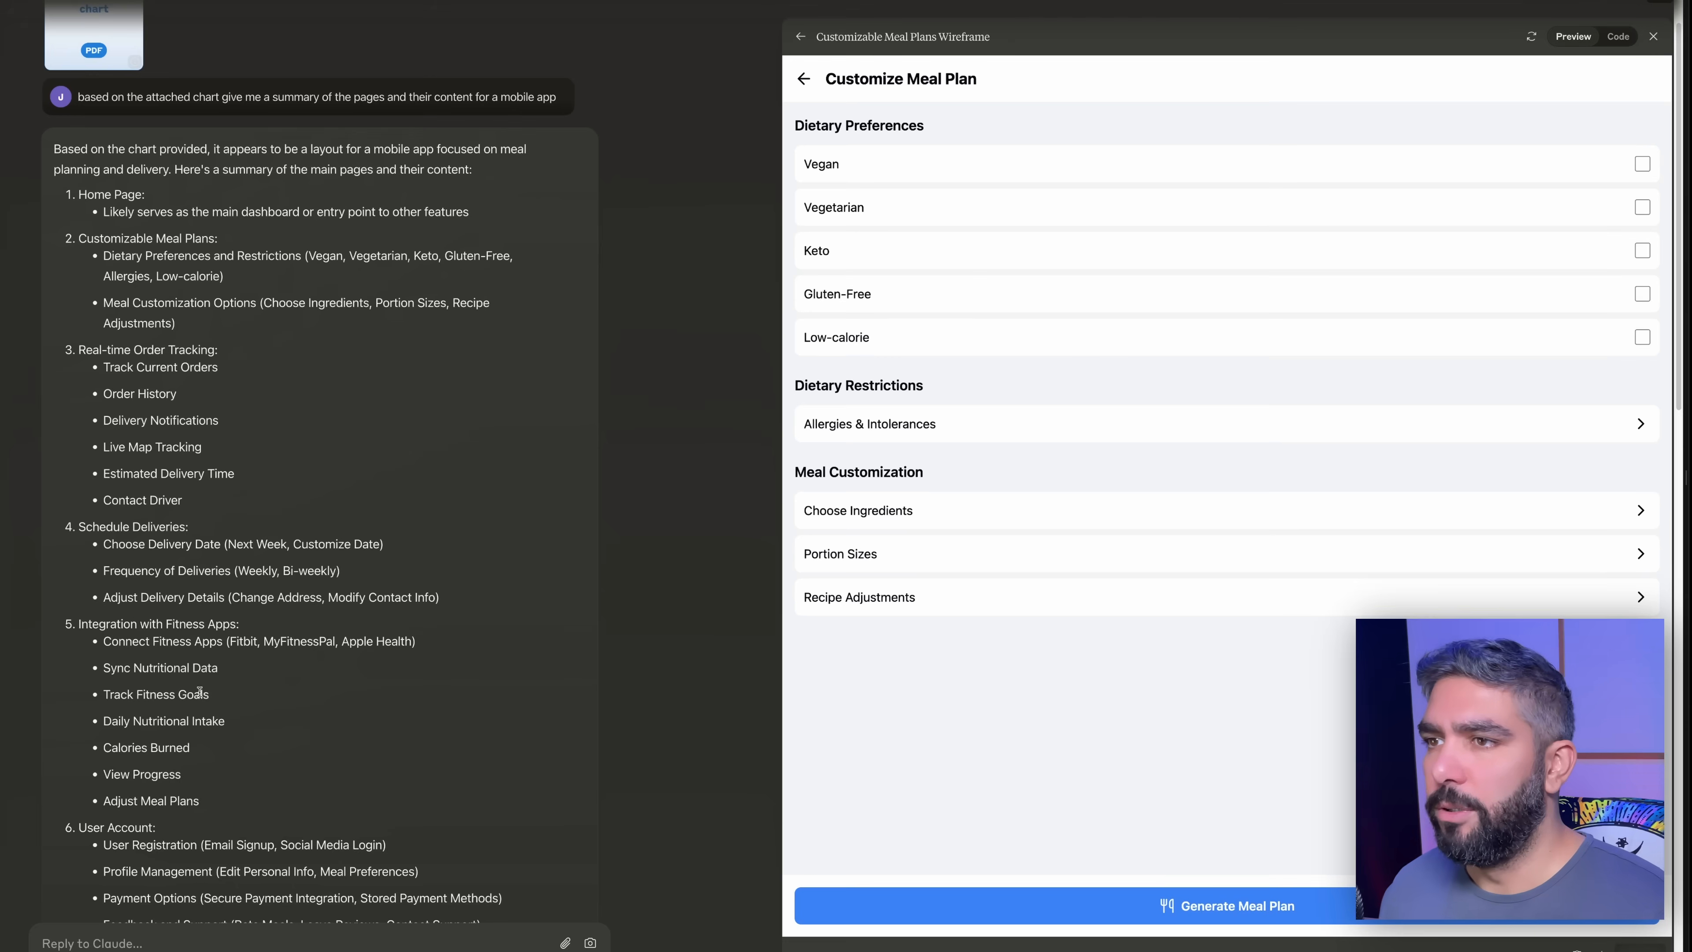
Step: Switch to Claude and ask for the wireframe of the Real-time Order Tracking page
{"action": "left_click", "coordinate": [157, 946]}
{"action": "type", "text": "now page"}
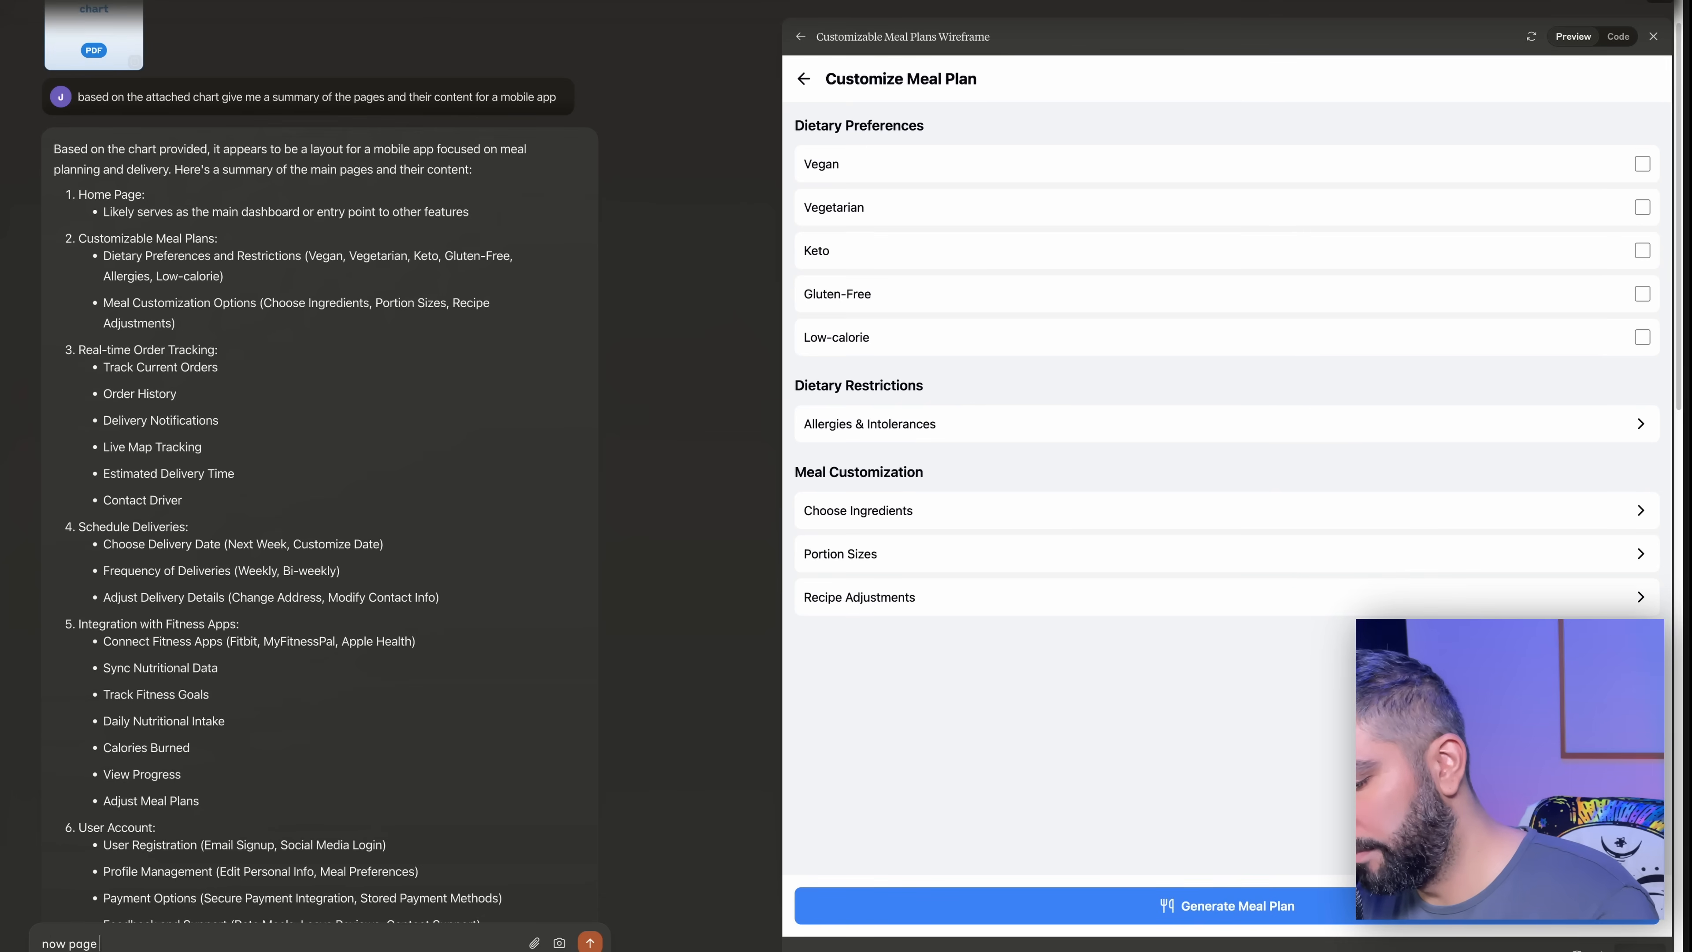
{"action": "key", "text": "BackSpace"}
{"action": "key", "text": "BackSpace"}
{"action": "key", "text": "BackSpace"}
{"action": "key", "text": "BackSpace"}
{"action": "key", "text": "BackSpace"}
{"action": "key", "text": "BackSpace"}
{"action": "key", "text": "BackSpace"}
{"action": "key", "text": "BackSpace"}
Step: Copy Claude's Real-time Order Tracking summary into a new UX Pilot flow screen
{"action": "scroll", "coordinate": [272, 823], "scroll_direction": "down", "scroll_amount": 5}
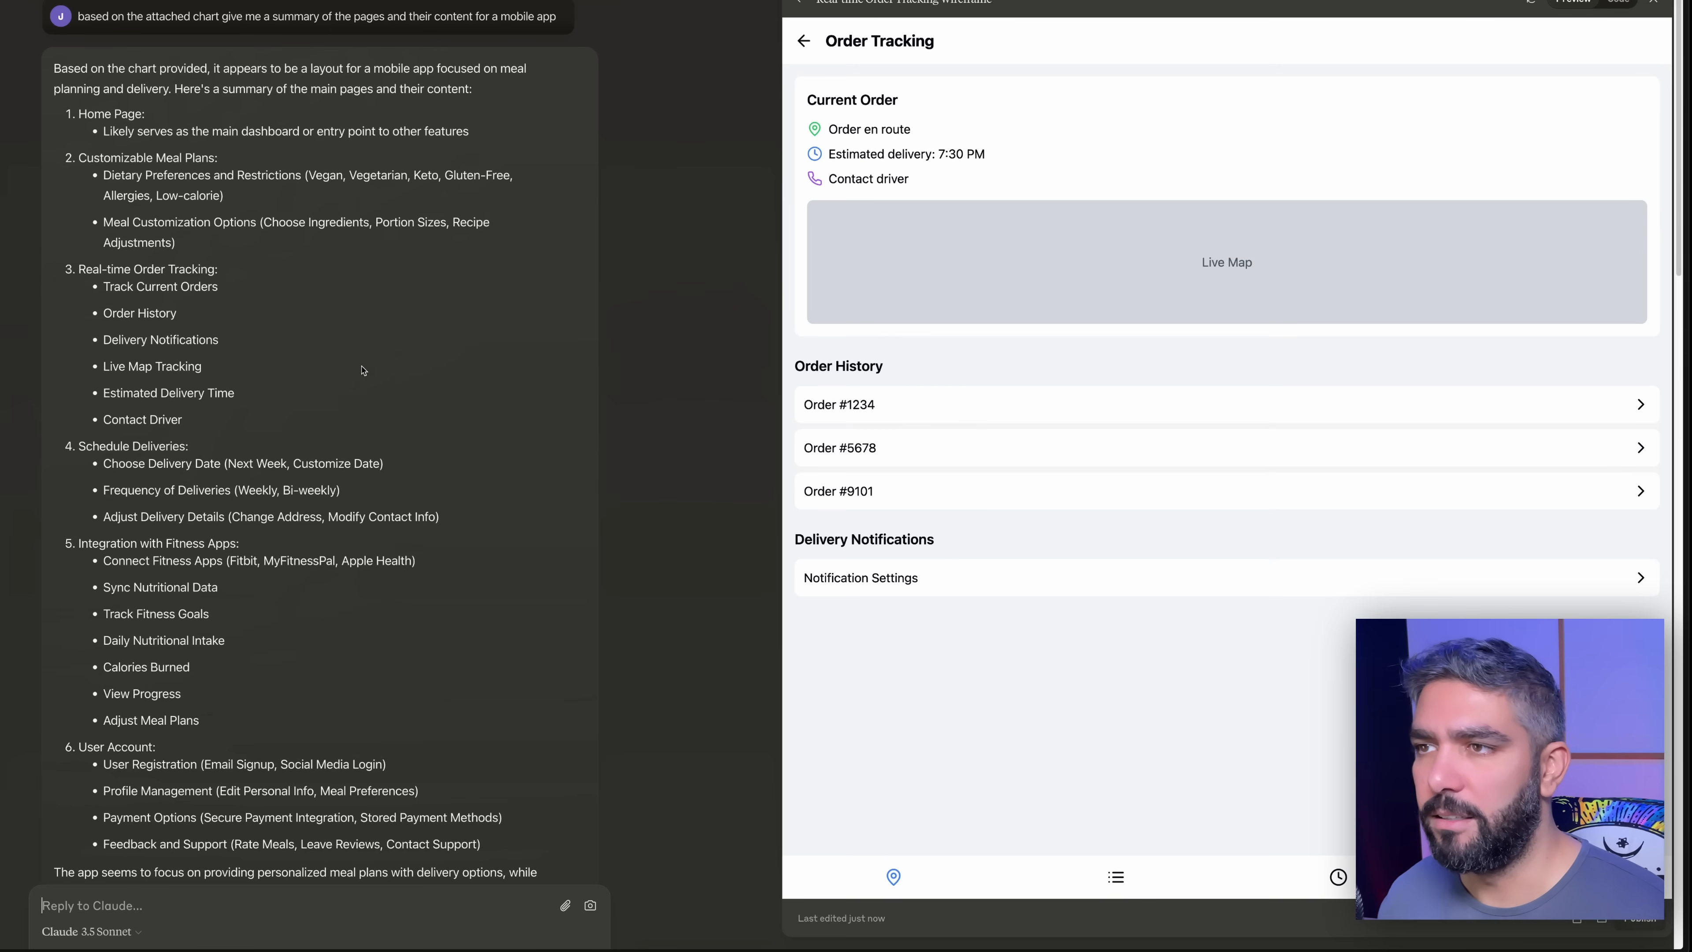
{"action": "left_click_drag", "start_coordinate": [204, 423], "coordinate": [73, 270]}
{"action": "left_click", "coordinate": [377, 616]}
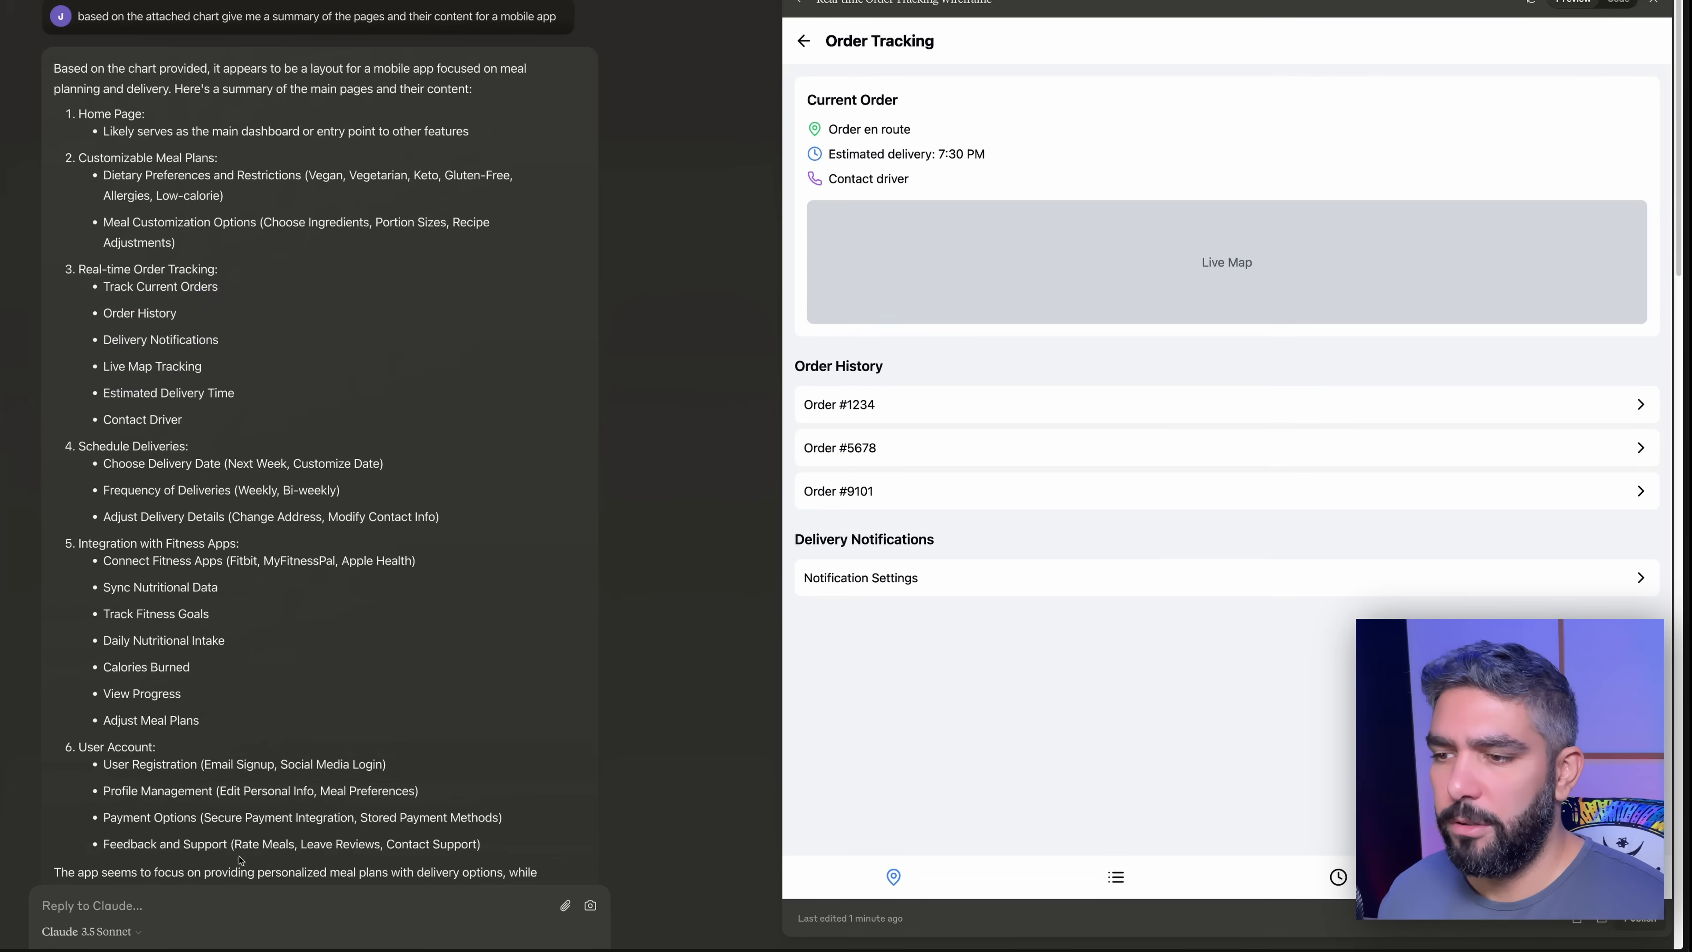
Step: Prompt Claude with "now page 4" and copy its Schedule Deliveries summary into a new UX Pilot flow screen
{"action": "type", "text": "now page 4"}
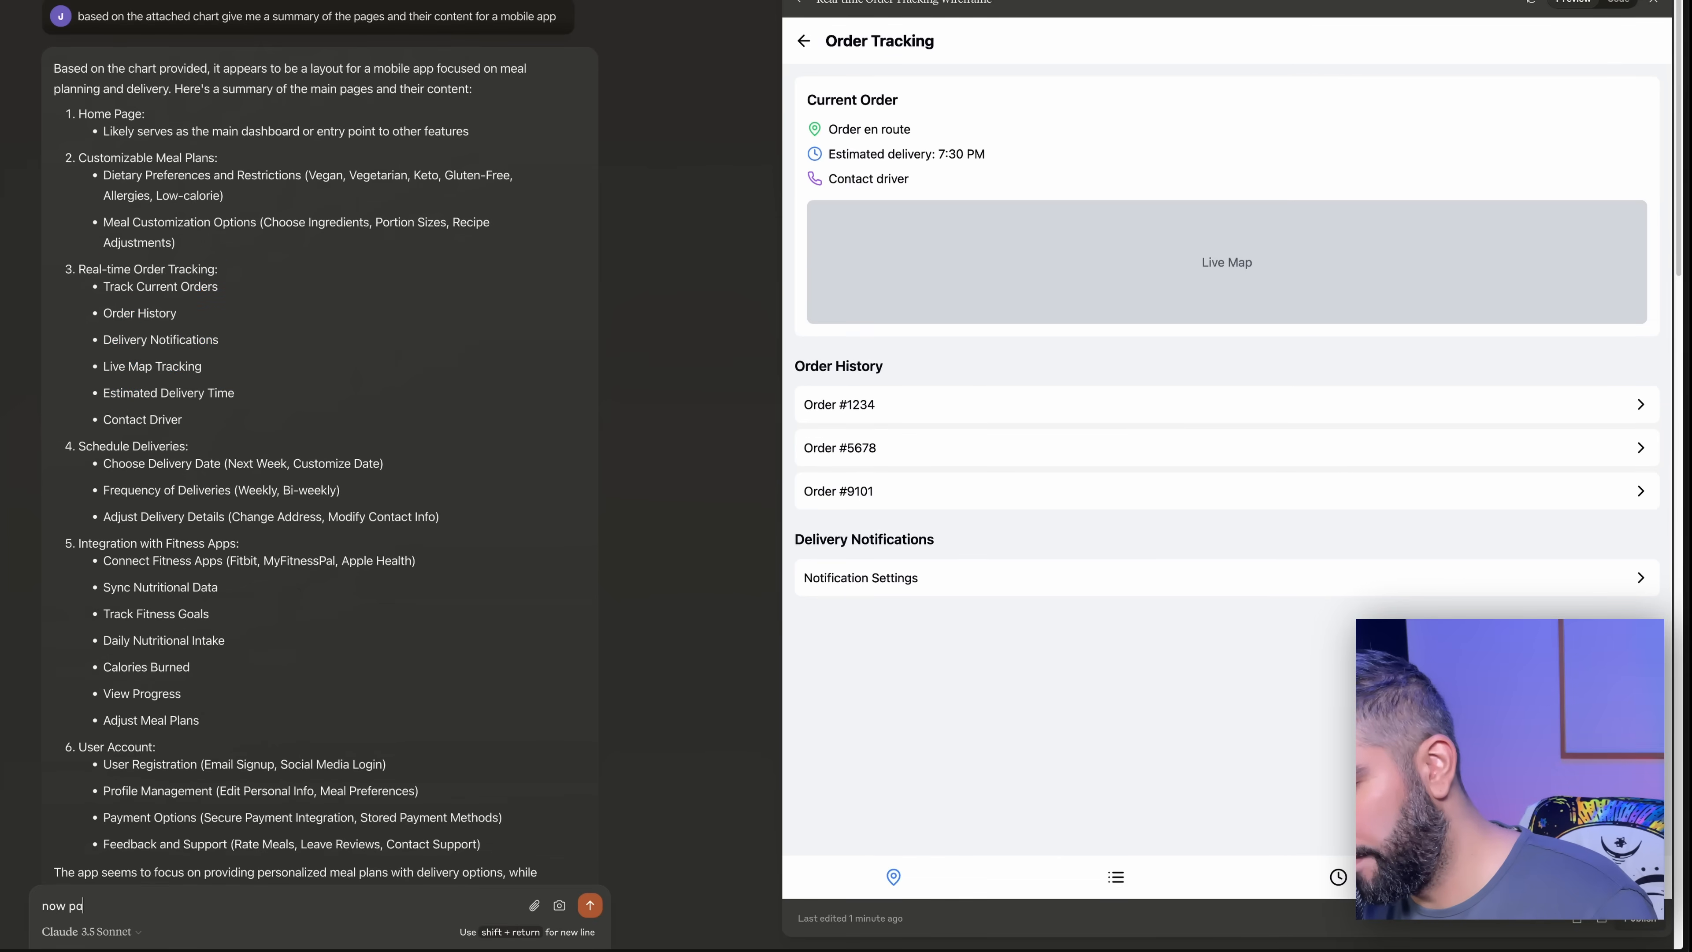
{"action": "key", "text": "Return"}
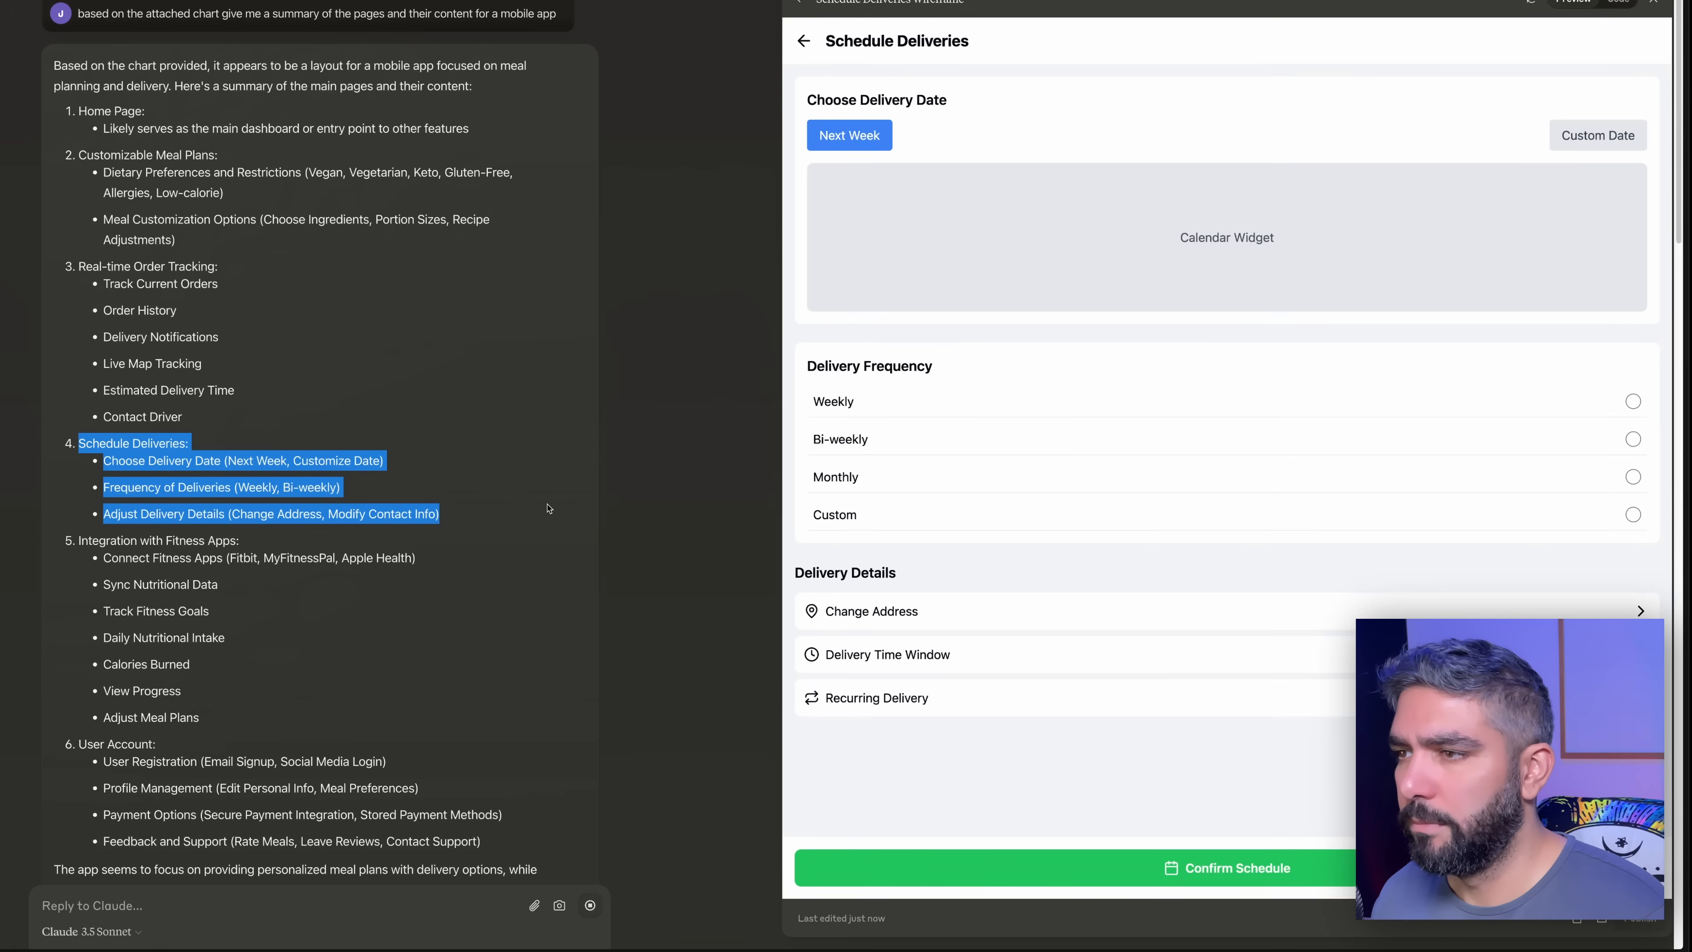
{"action": "left_click", "coordinate": [550, 509]}
{"action": "left_click_drag", "start_coordinate": [447, 517], "coordinate": [71, 445]}
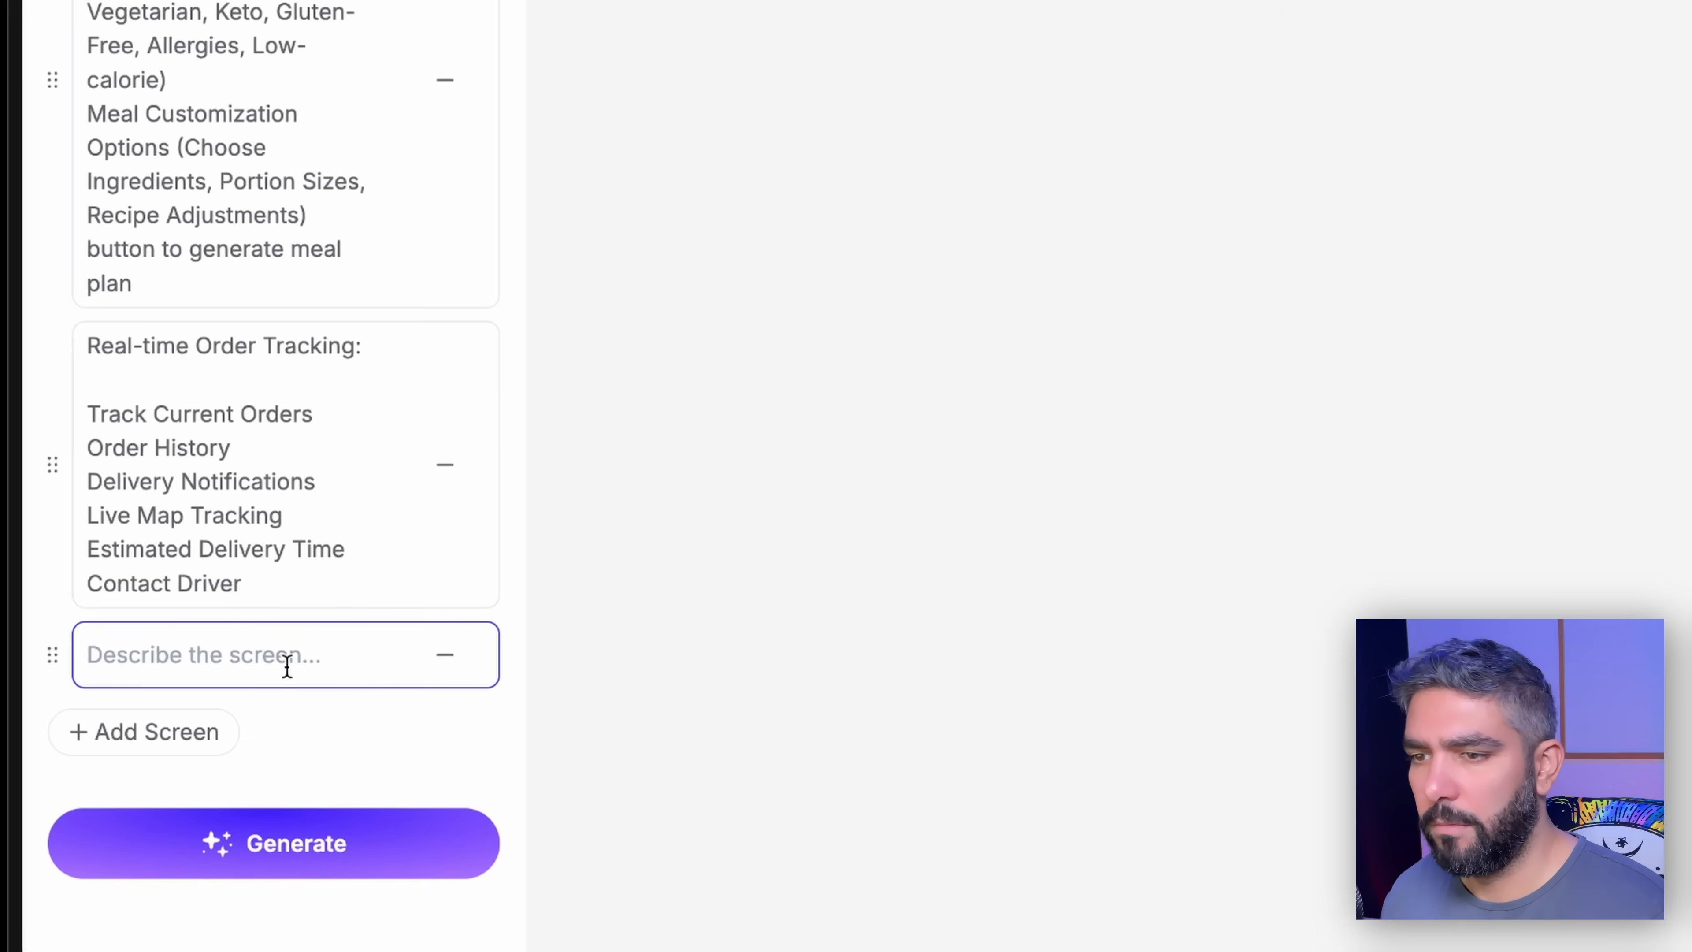
{"action": "type", "text": "Schedule Deliveries:  Choose Delivery Date (Next Week, Customize Date) Frequency of Deliveries (Weekly, Bi-weekly) Adjust Delivery Details (Change Address, Modify Contact Info)"}
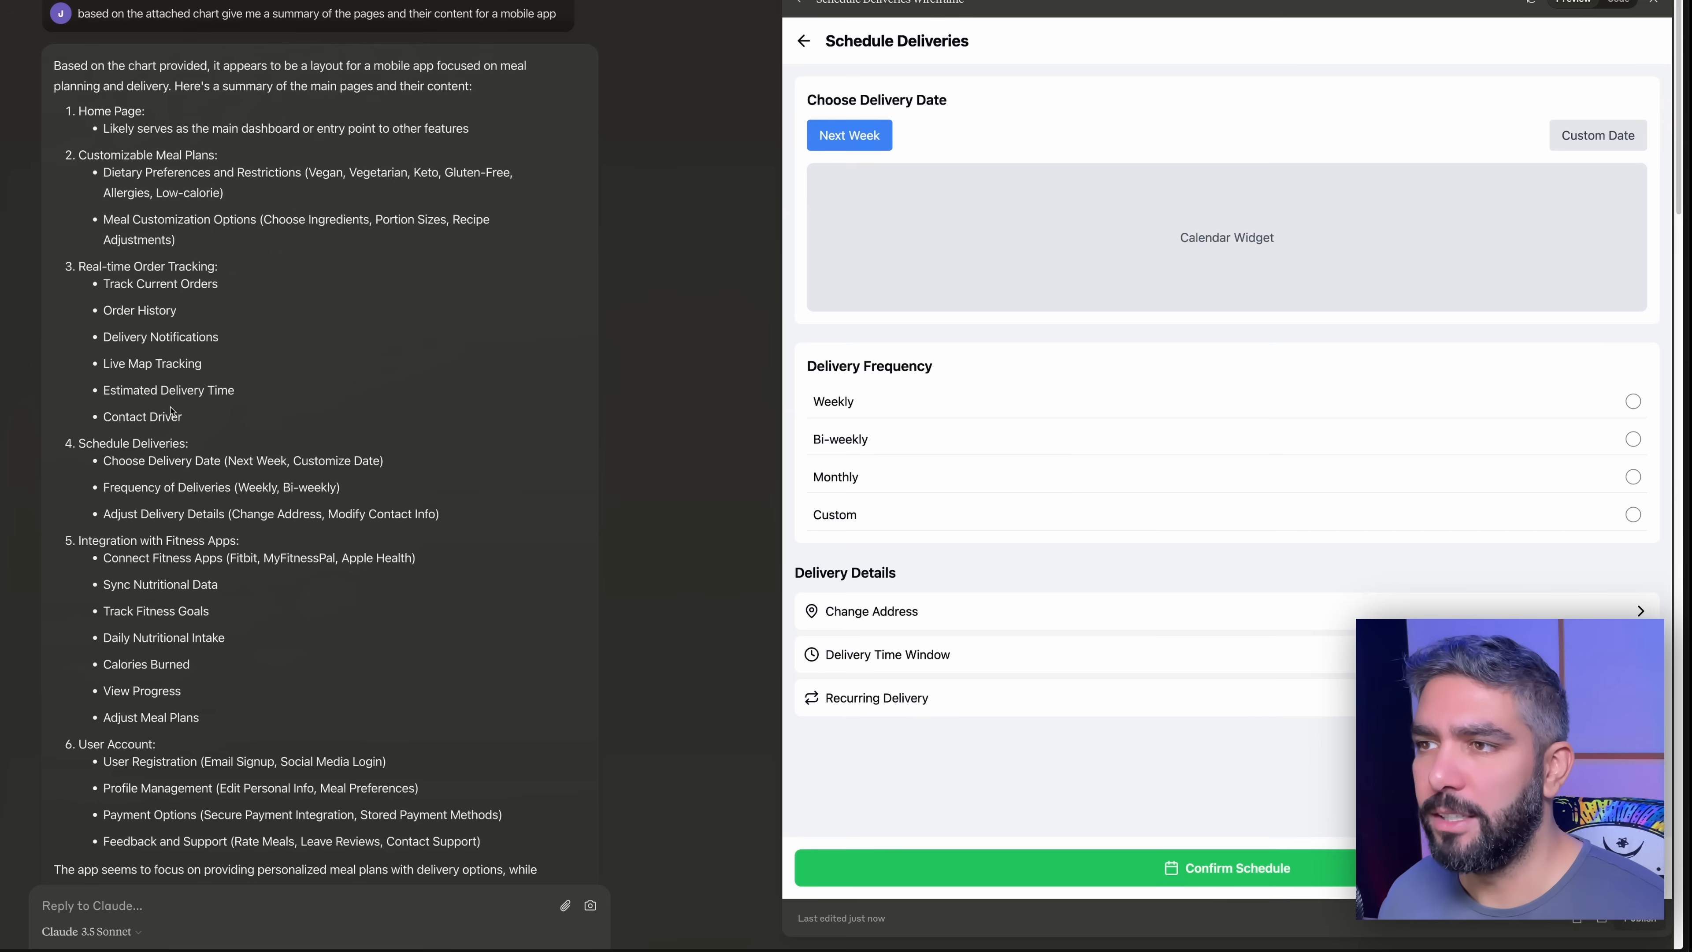
Step: Copy Claude's Integration with Fitness Apps summary for a UX Pilot flow screen and prompt Claude with "now page 5"
{"action": "scroll", "coordinate": [367, 559], "scroll_direction": "down", "scroll_amount": 2}
{"action": "left_click_drag", "start_coordinate": [267, 612], "coordinate": [70, 437]}
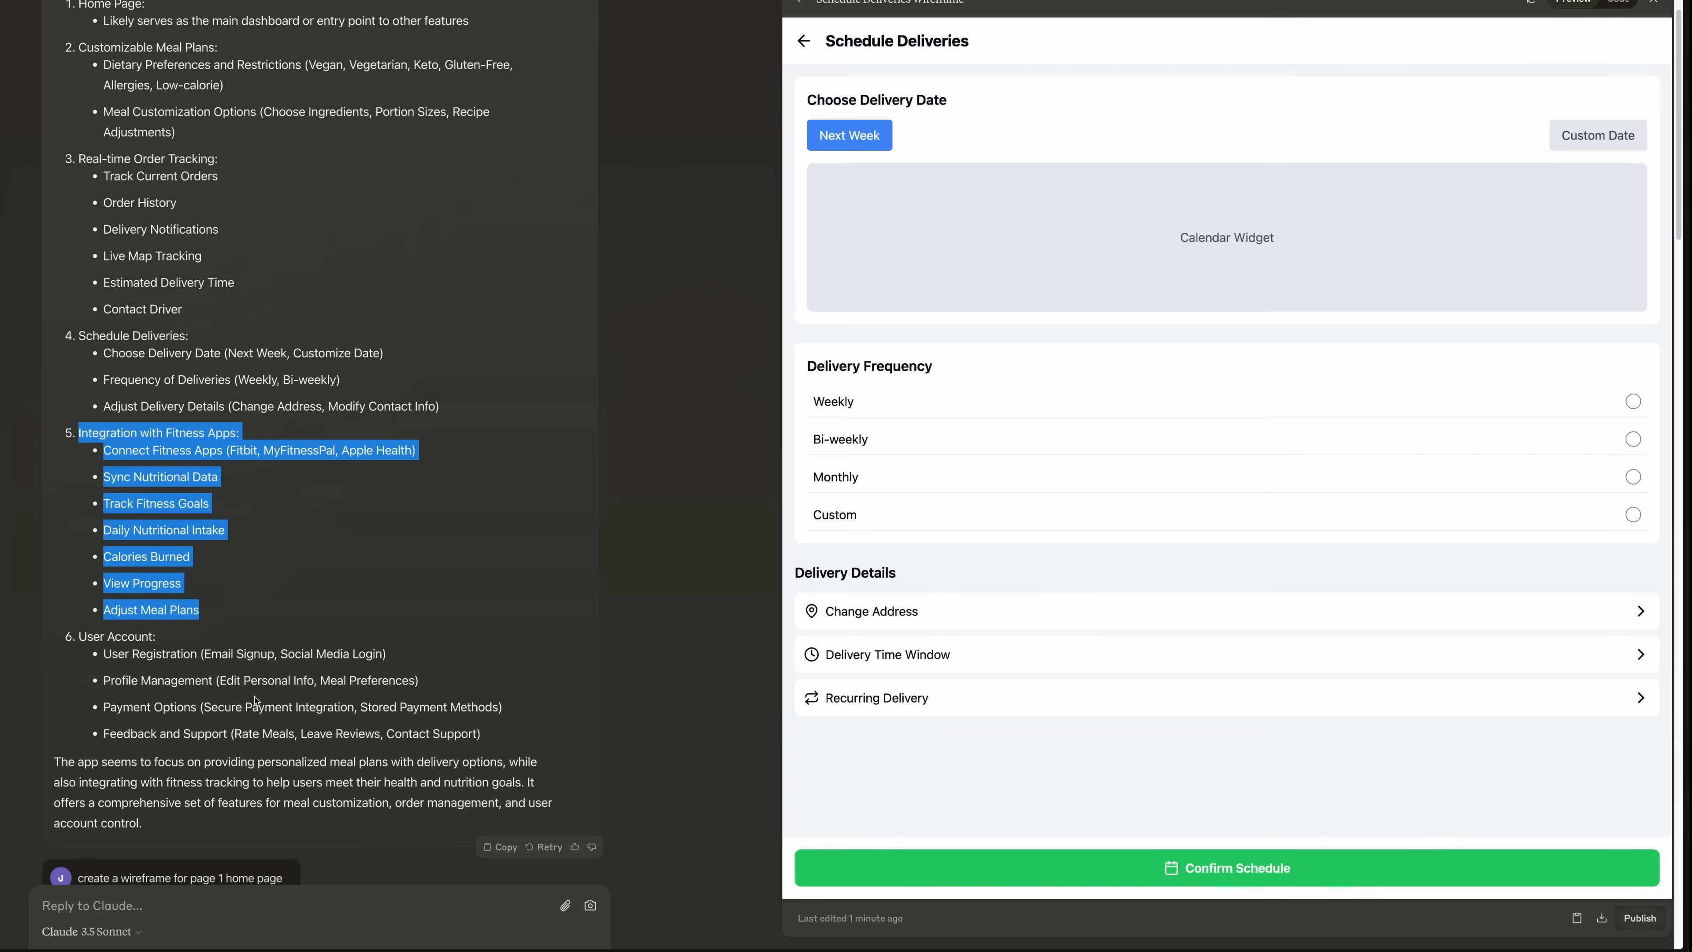
{"action": "left_click", "coordinate": [272, 884]}
{"action": "type", "text": "now page 5"}
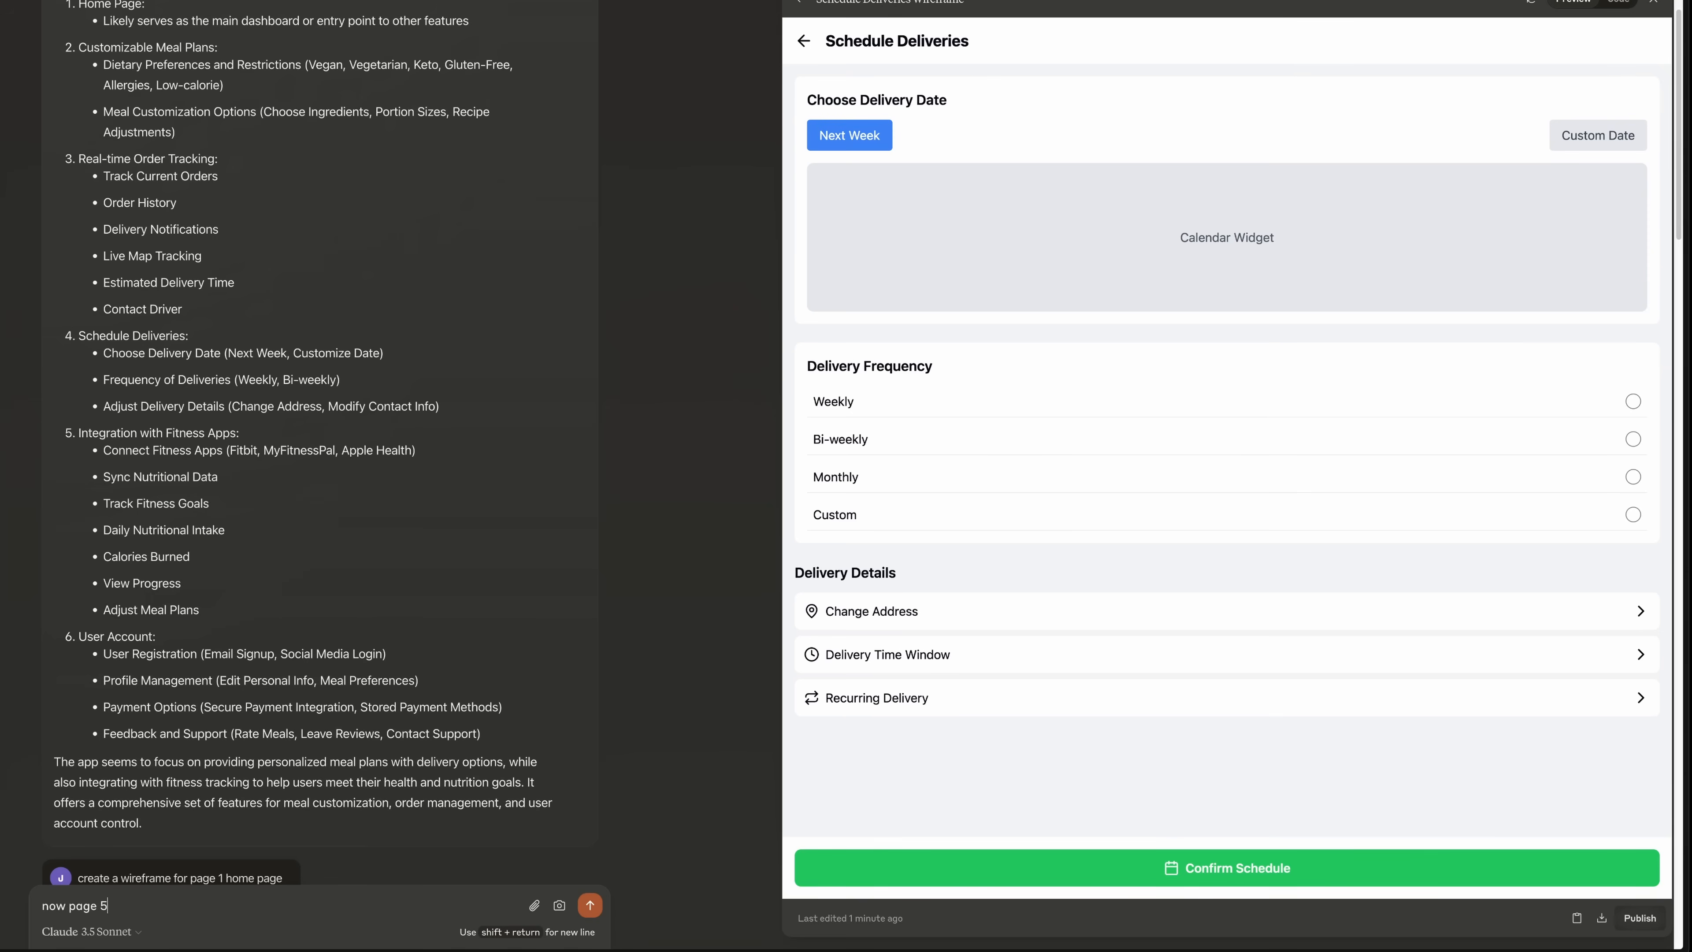
{"action": "key", "text": "Return"}
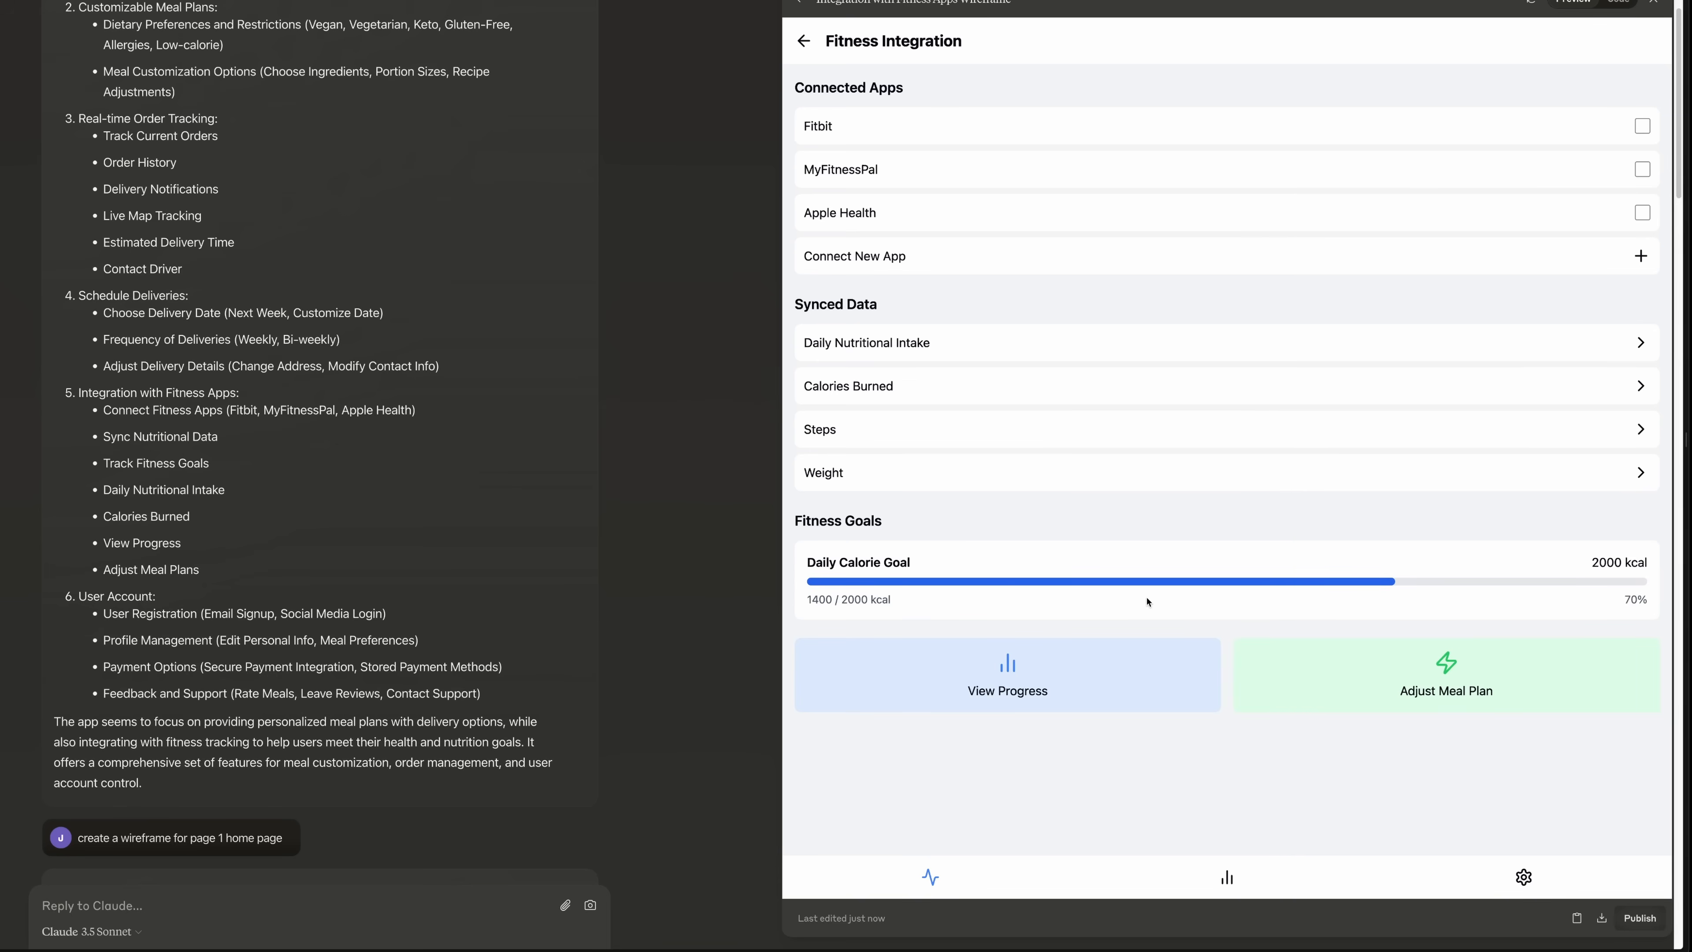
Step: Add Claude's User Account summary as another UX Pilot flow screen, check the screen descriptions, and generate the wireframes
{"action": "left_click_drag", "start_coordinate": [79, 595], "coordinate": [481, 693]}
{"action": "key", "text": "ctrl+c"}
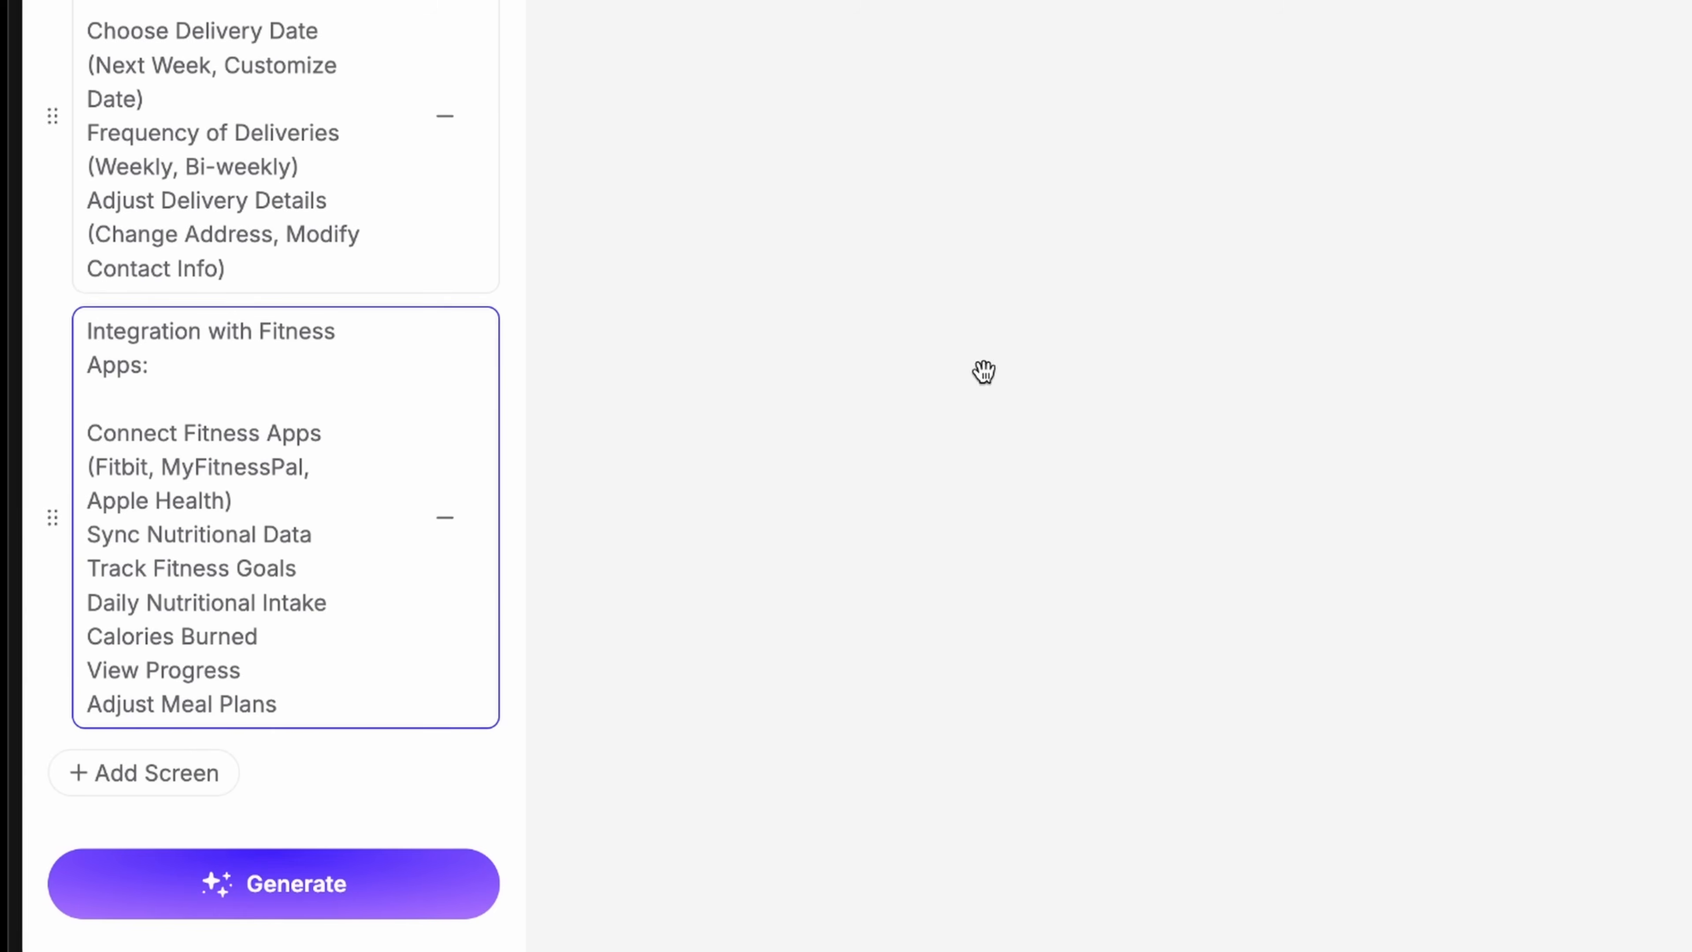
{"action": "left_click", "coordinate": [208, 770]}
{"action": "key", "text": "ctrl+v"}
{"action": "scroll", "coordinate": [280, 713], "scroll_direction": "down", "scroll_amount": 3}
{"action": "scroll", "coordinate": [316, 667], "scroll_direction": "up", "scroll_amount": 15}
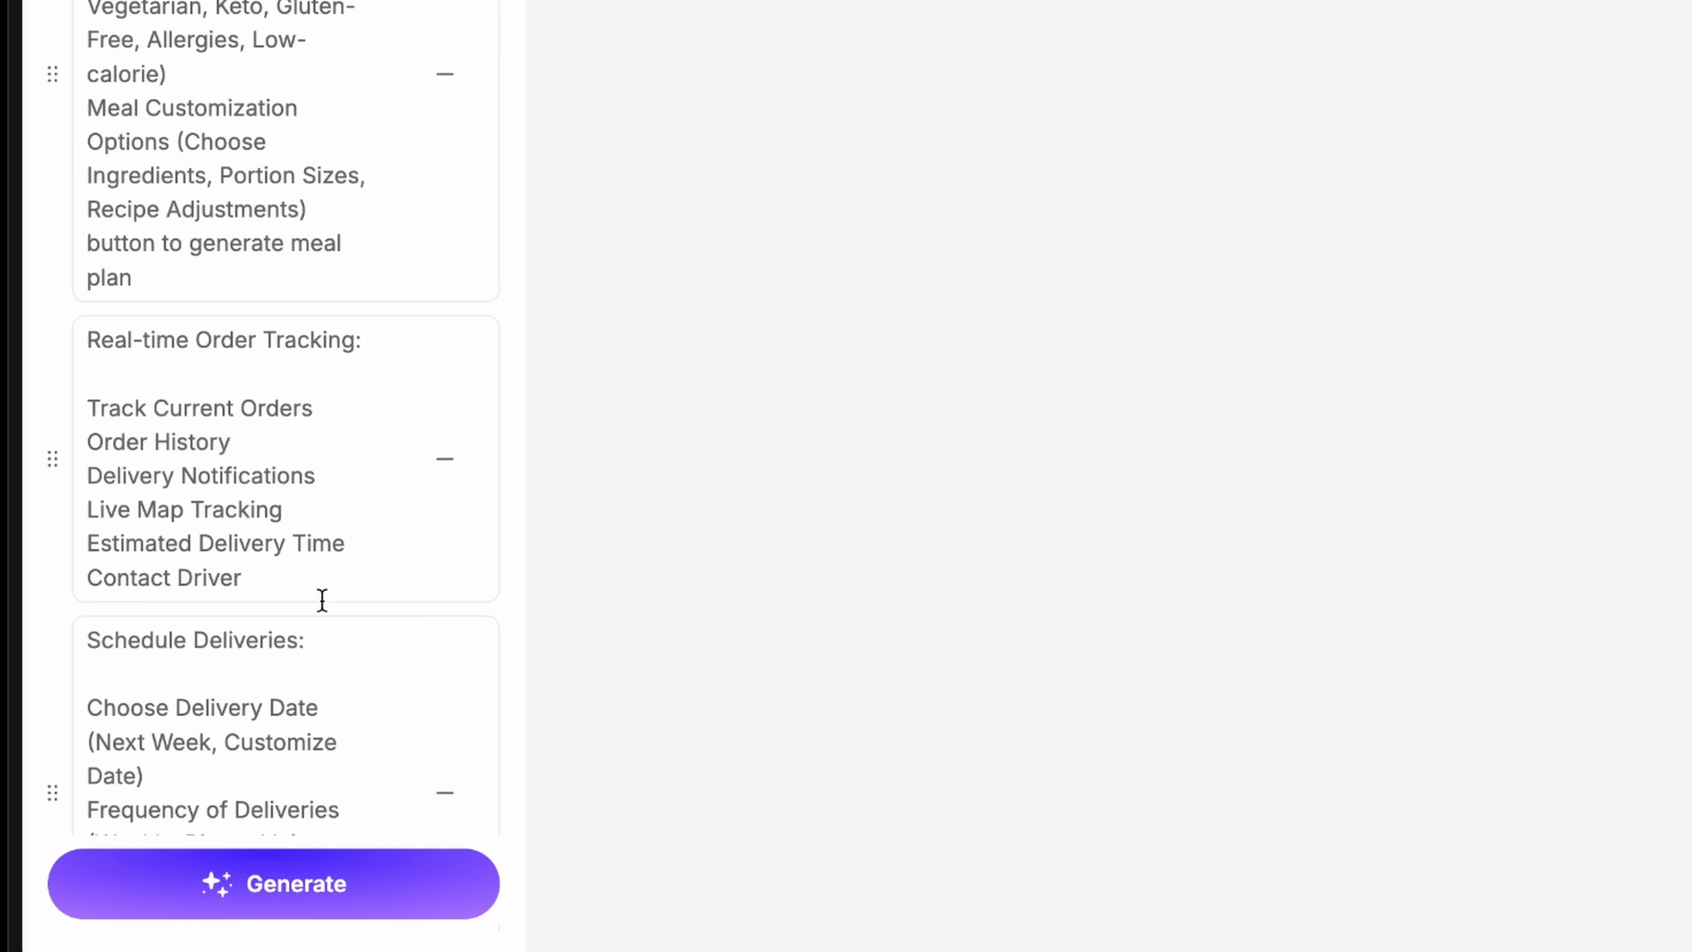
{"action": "scroll", "coordinate": [322, 600], "scroll_direction": "down", "scroll_amount": 1}
{"action": "scroll", "coordinate": [321, 600], "scroll_direction": "up", "scroll_amount": 6}
{"action": "scroll", "coordinate": [321, 600], "scroll_direction": "down", "scroll_amount": 14}
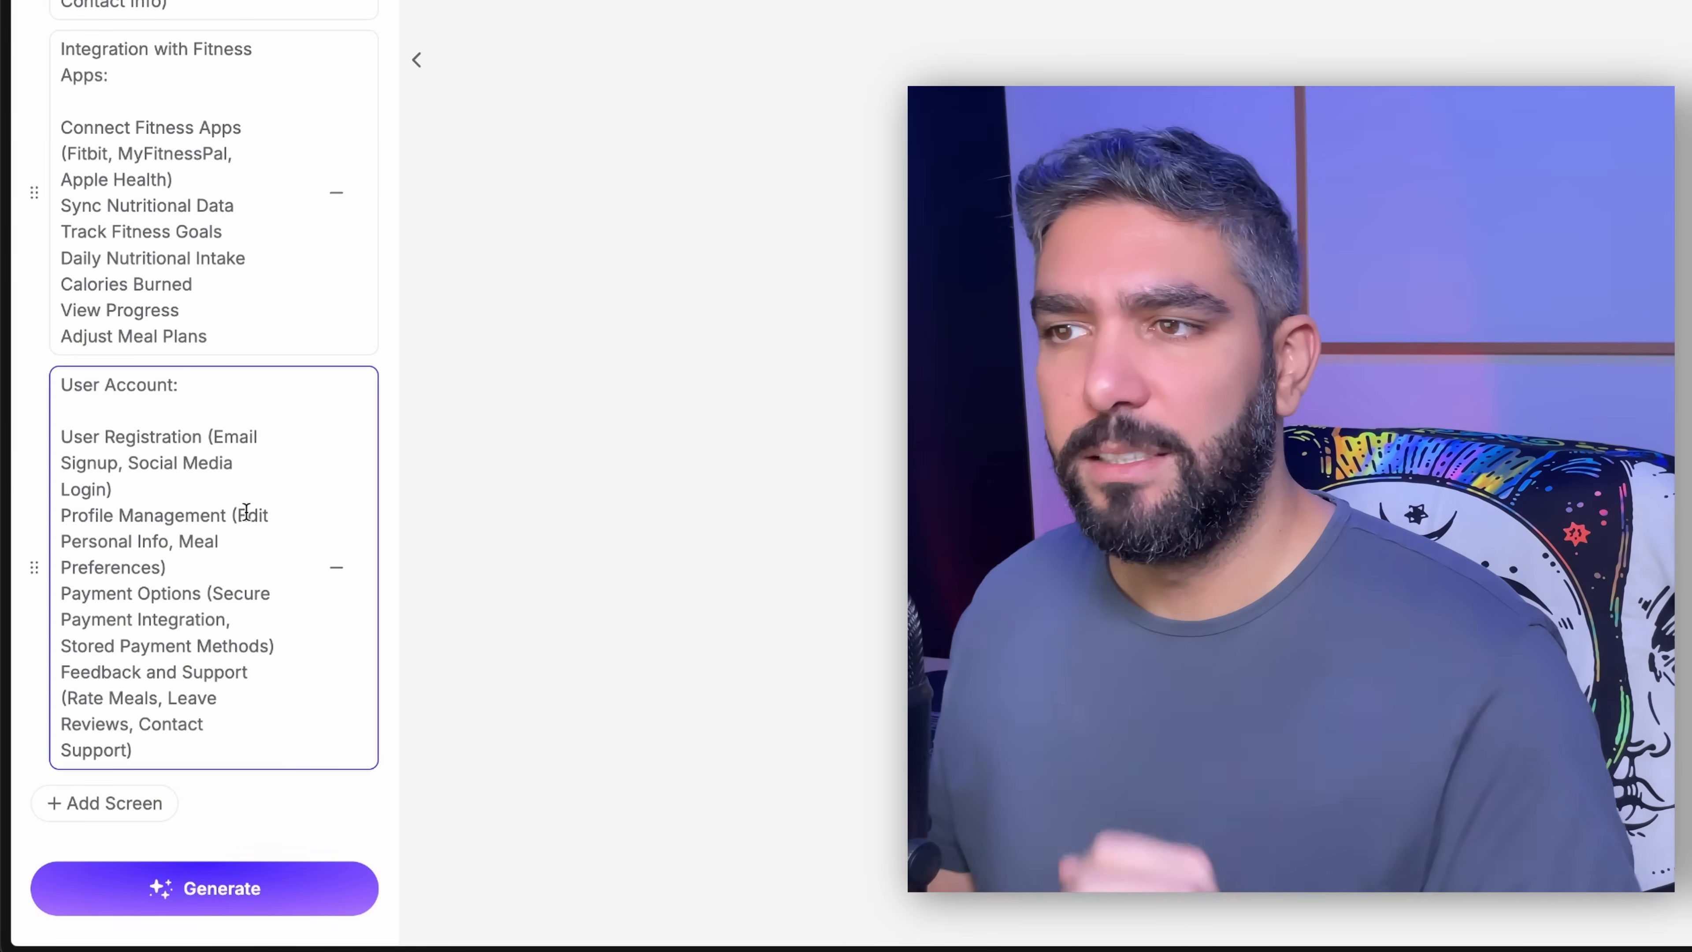
{"action": "left_click", "coordinate": [223, 900]}
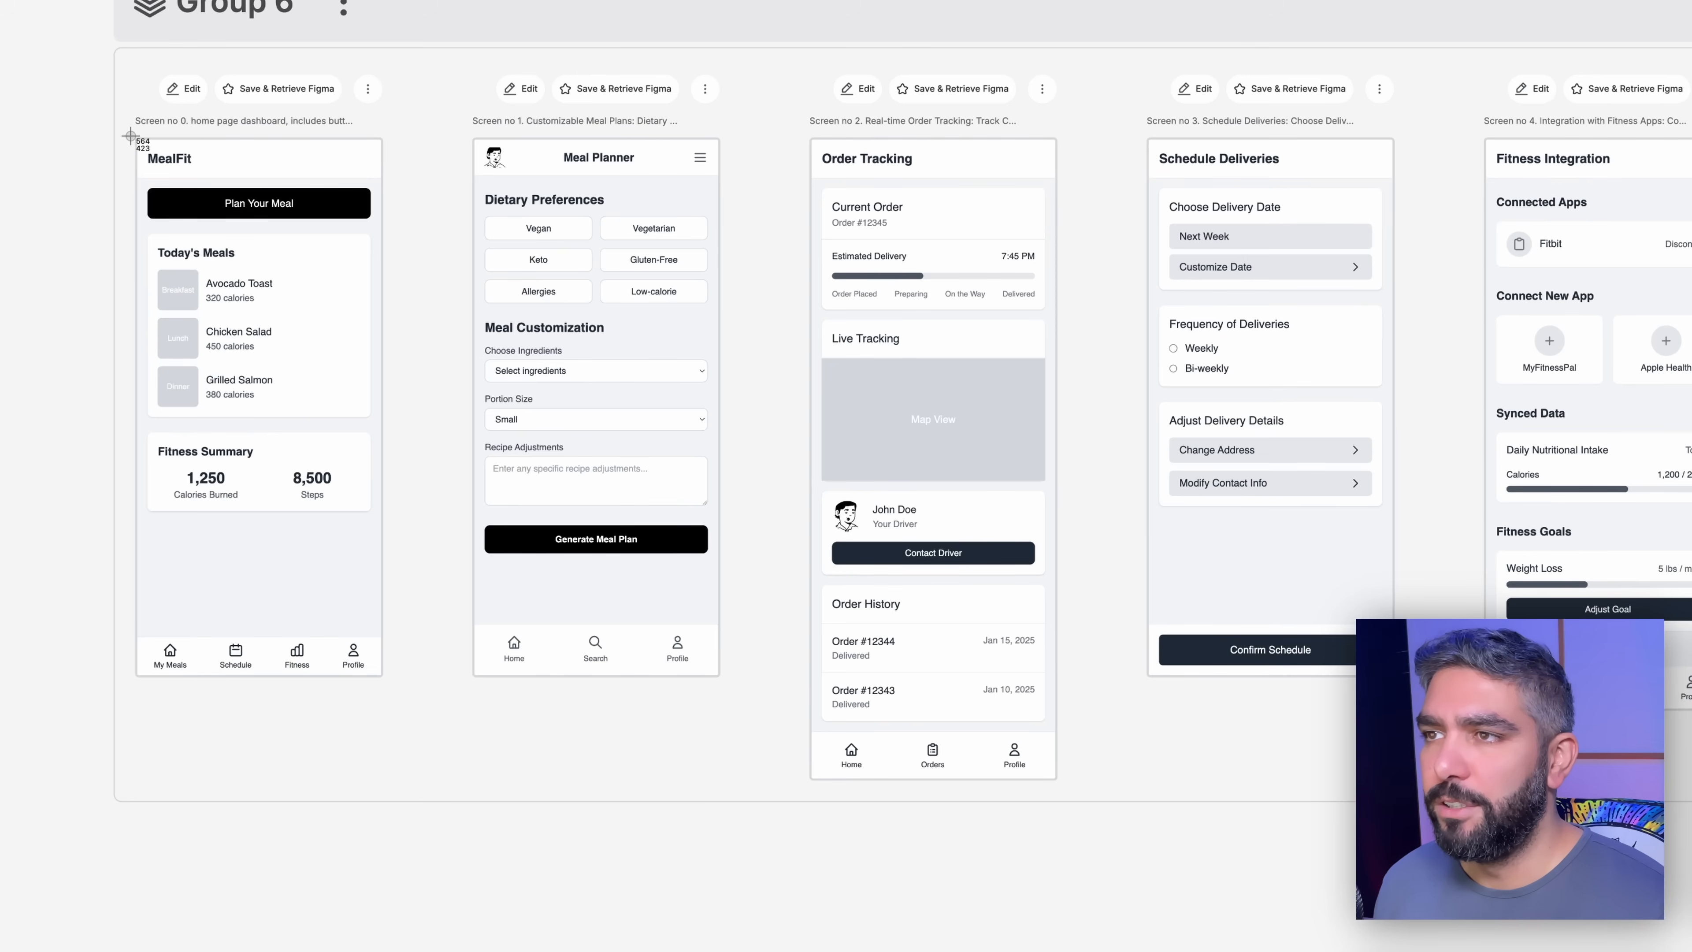
Step: Capture the MealFit home wireframe in UX Pilot and convert it in Visily with Screenshot to Design
{"action": "left_click_drag", "start_coordinate": [143, 137], "coordinate": [385, 683]}
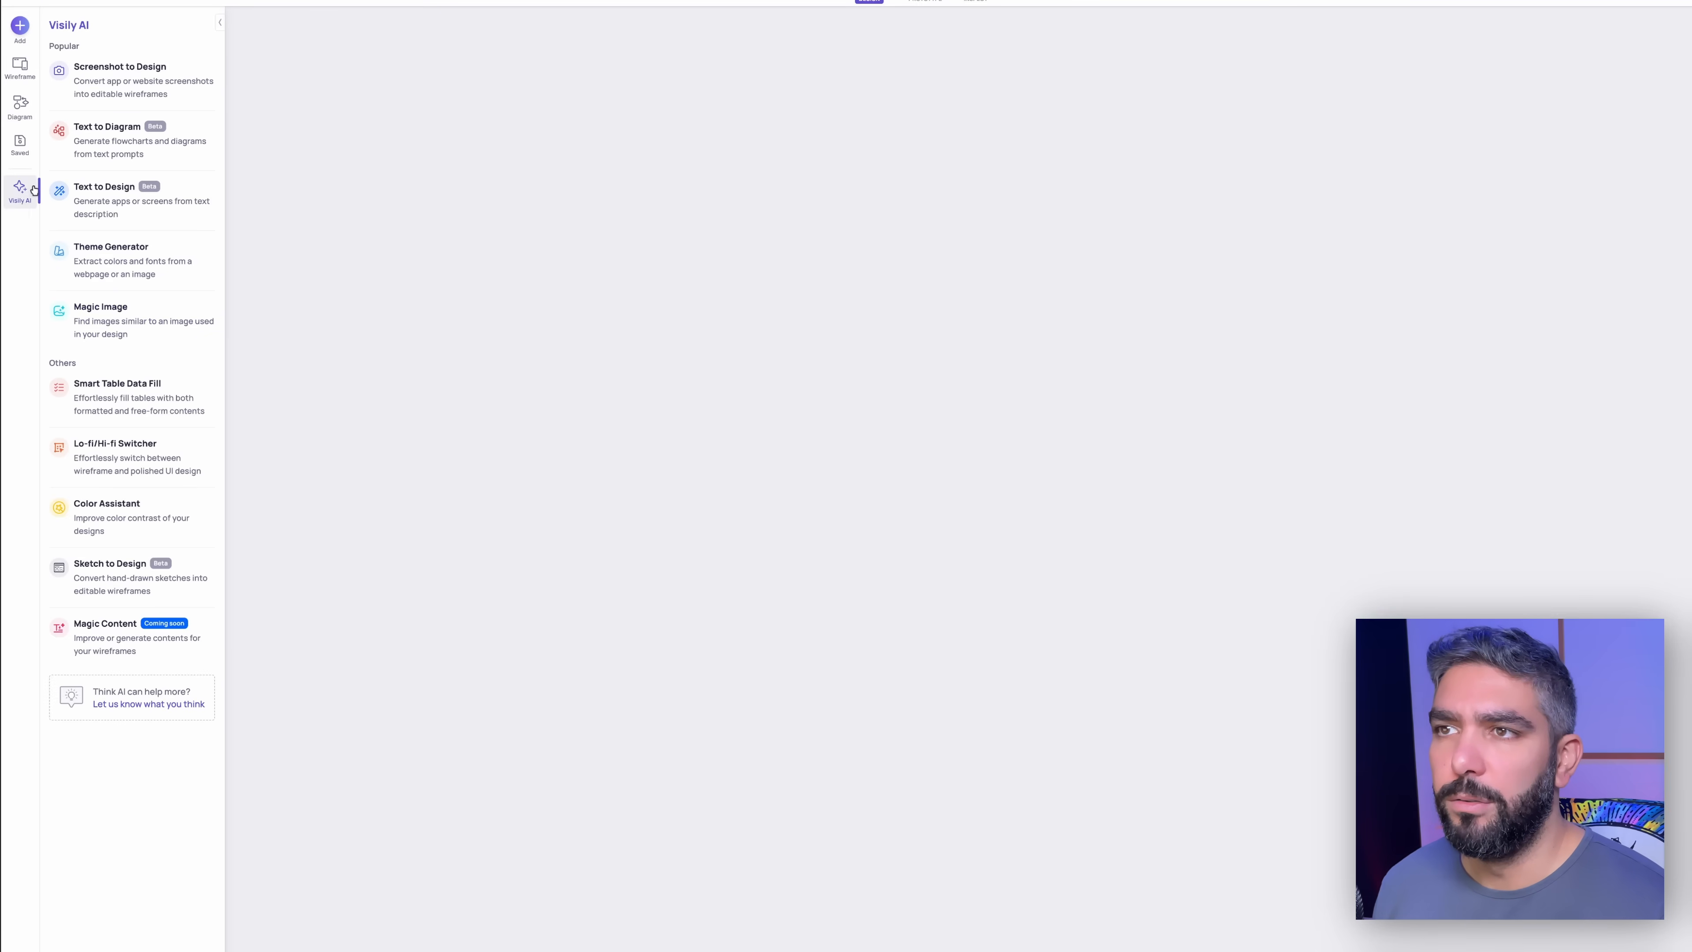
{"action": "left_click", "coordinate": [136, 76]}
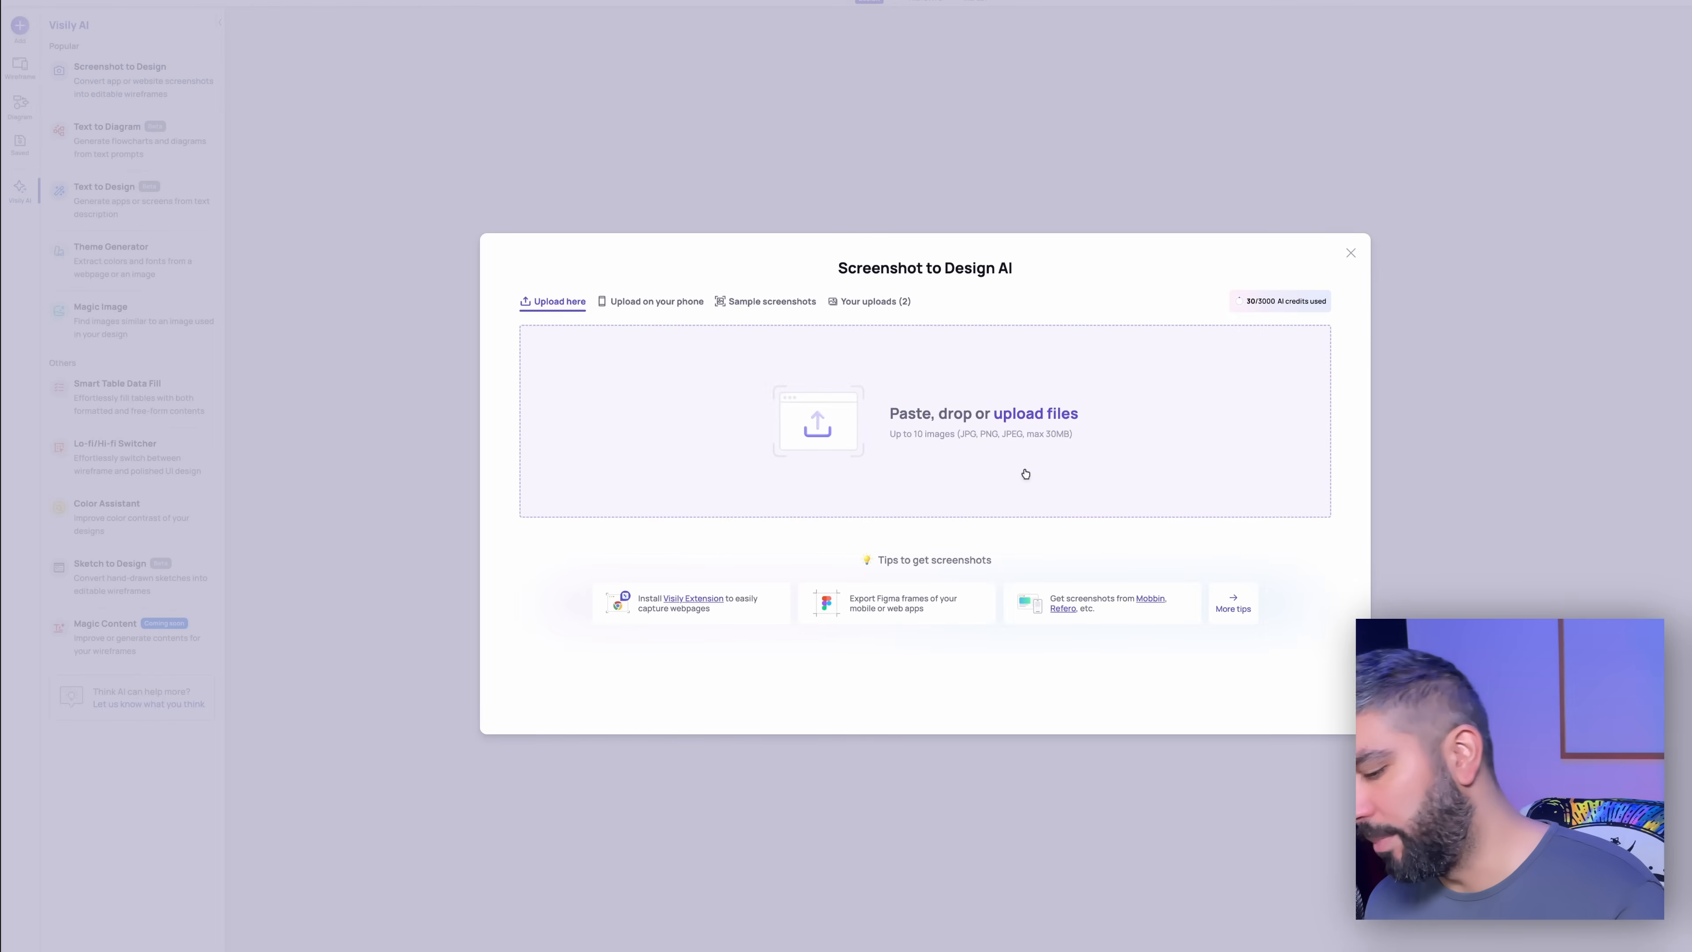
{"action": "key", "text": "super+v"}
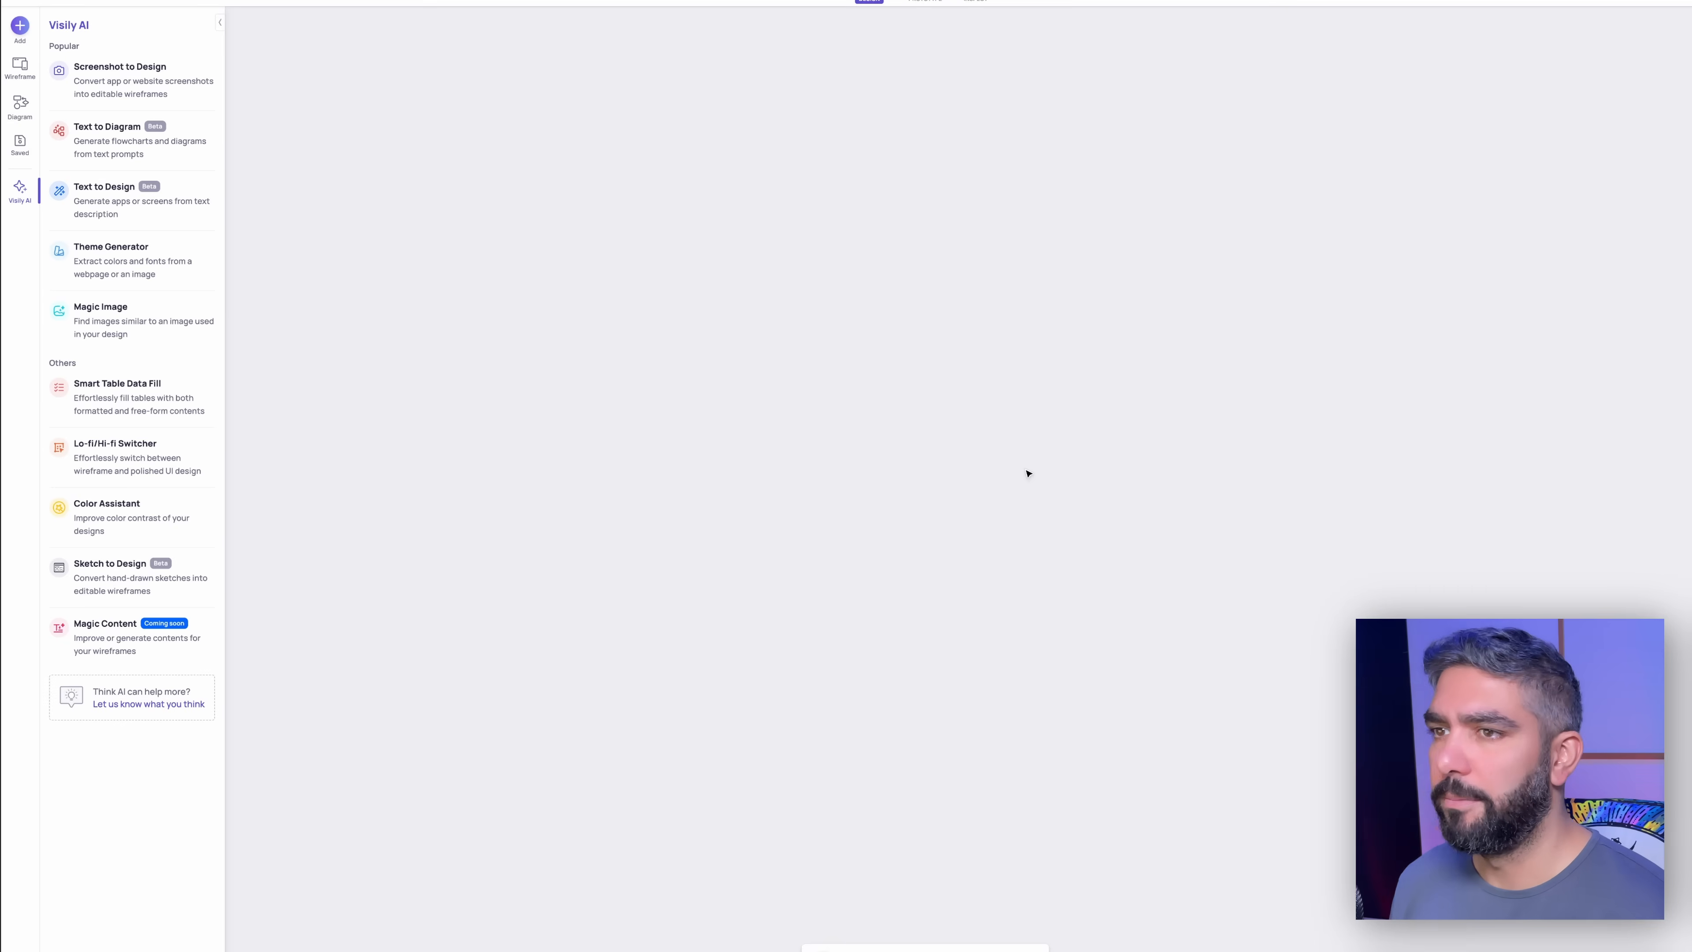
Step: Compare the color palette options for the converted home screen and apply the one from theme settings
{"action": "left_click", "coordinate": [813, 926]}
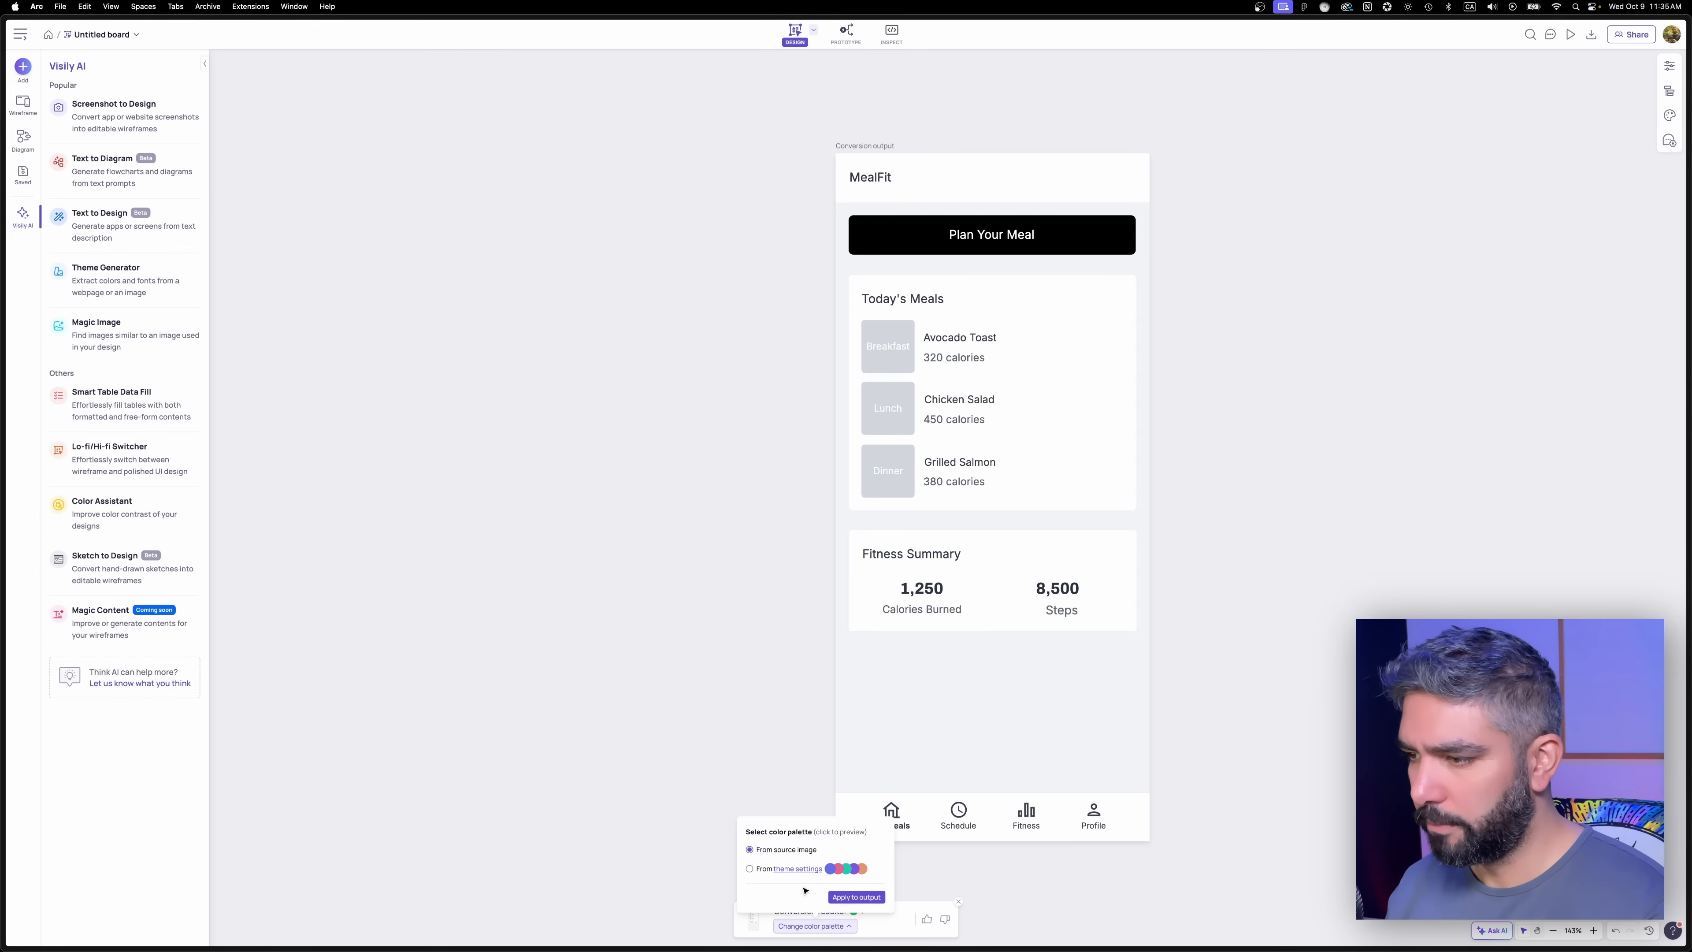
{"action": "left_click", "coordinate": [750, 869]}
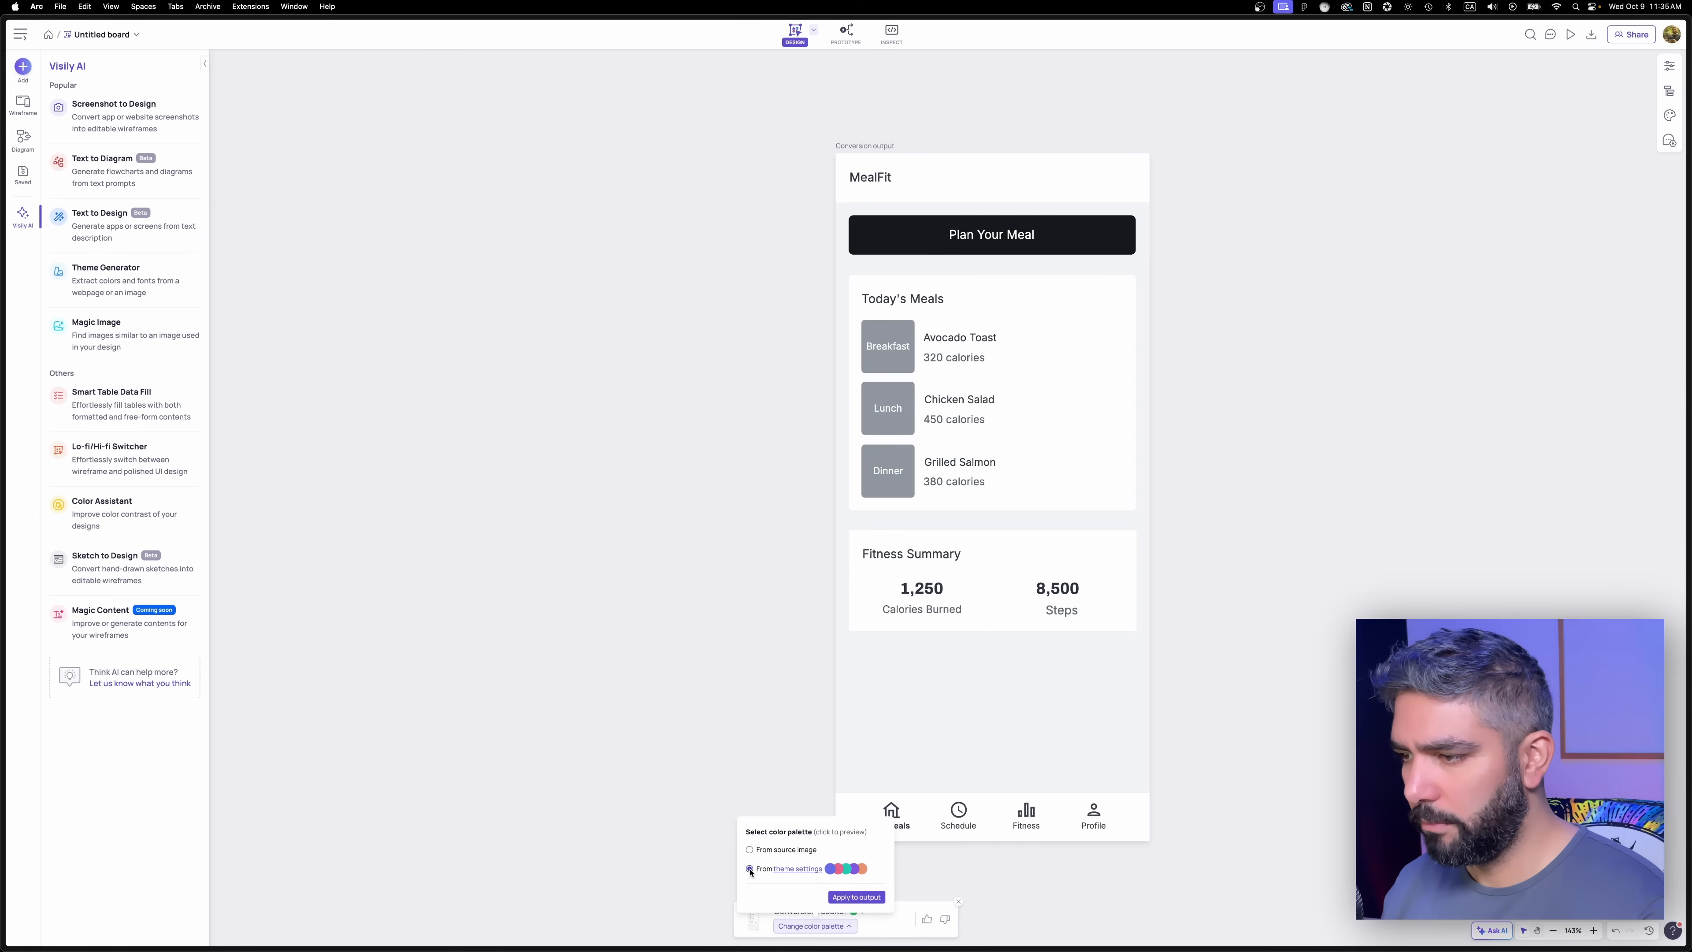
{"action": "left_click", "coordinate": [750, 851]}
{"action": "left_click", "coordinate": [751, 869]}
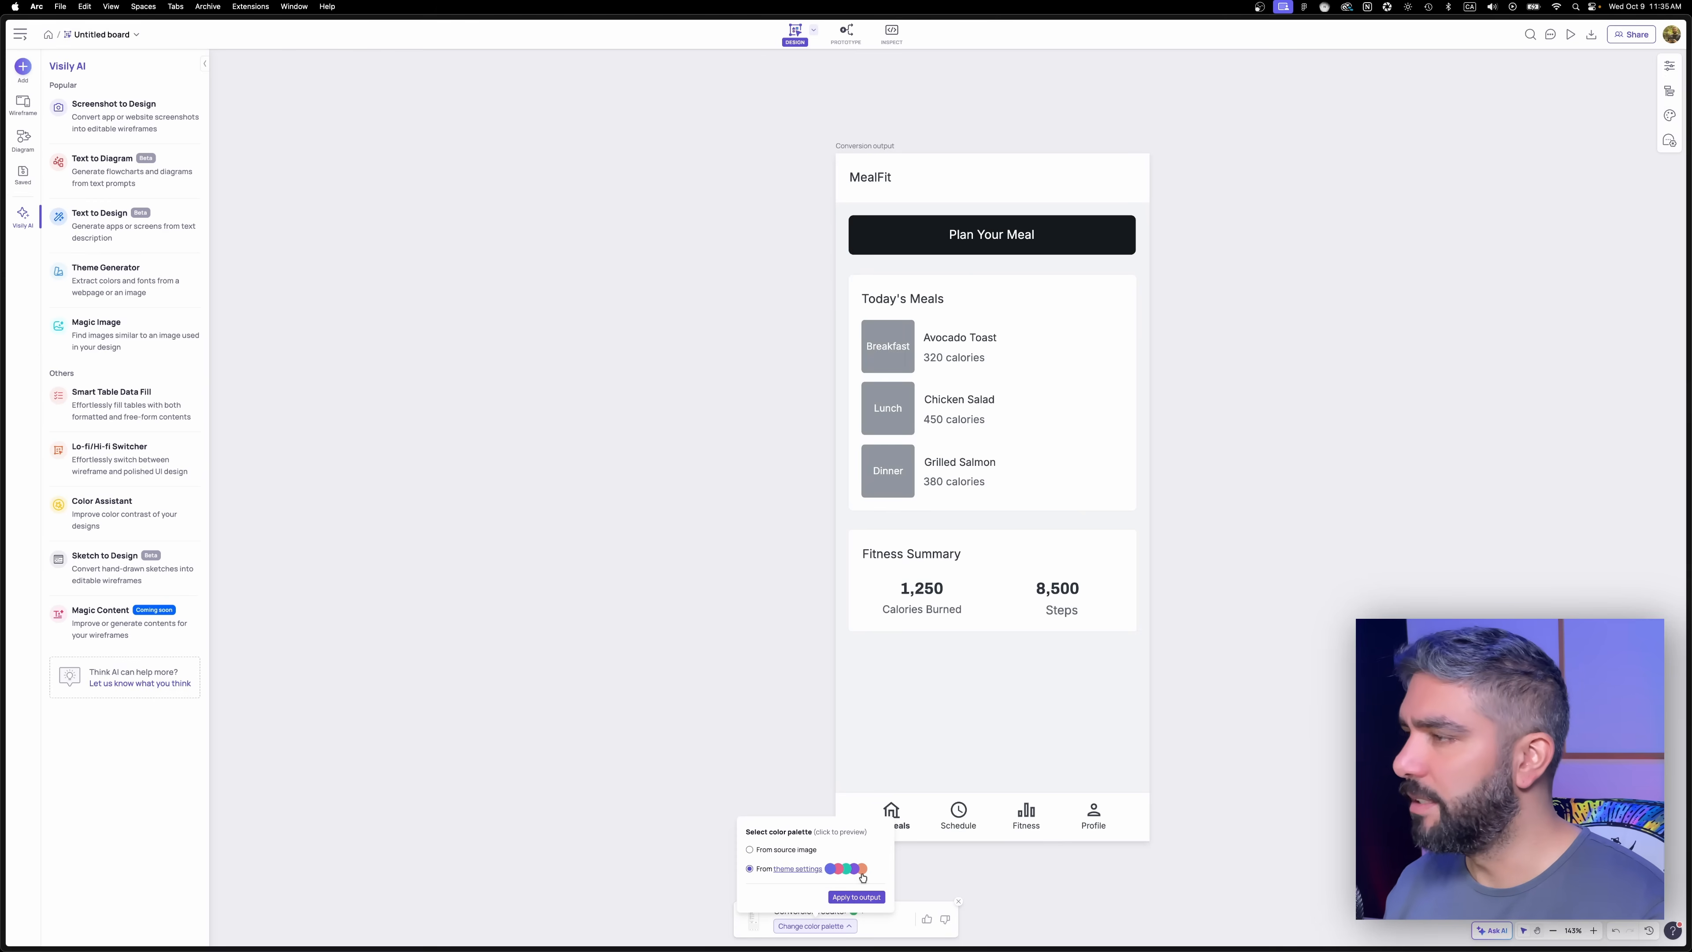
{"action": "left_click", "coordinate": [857, 898]}
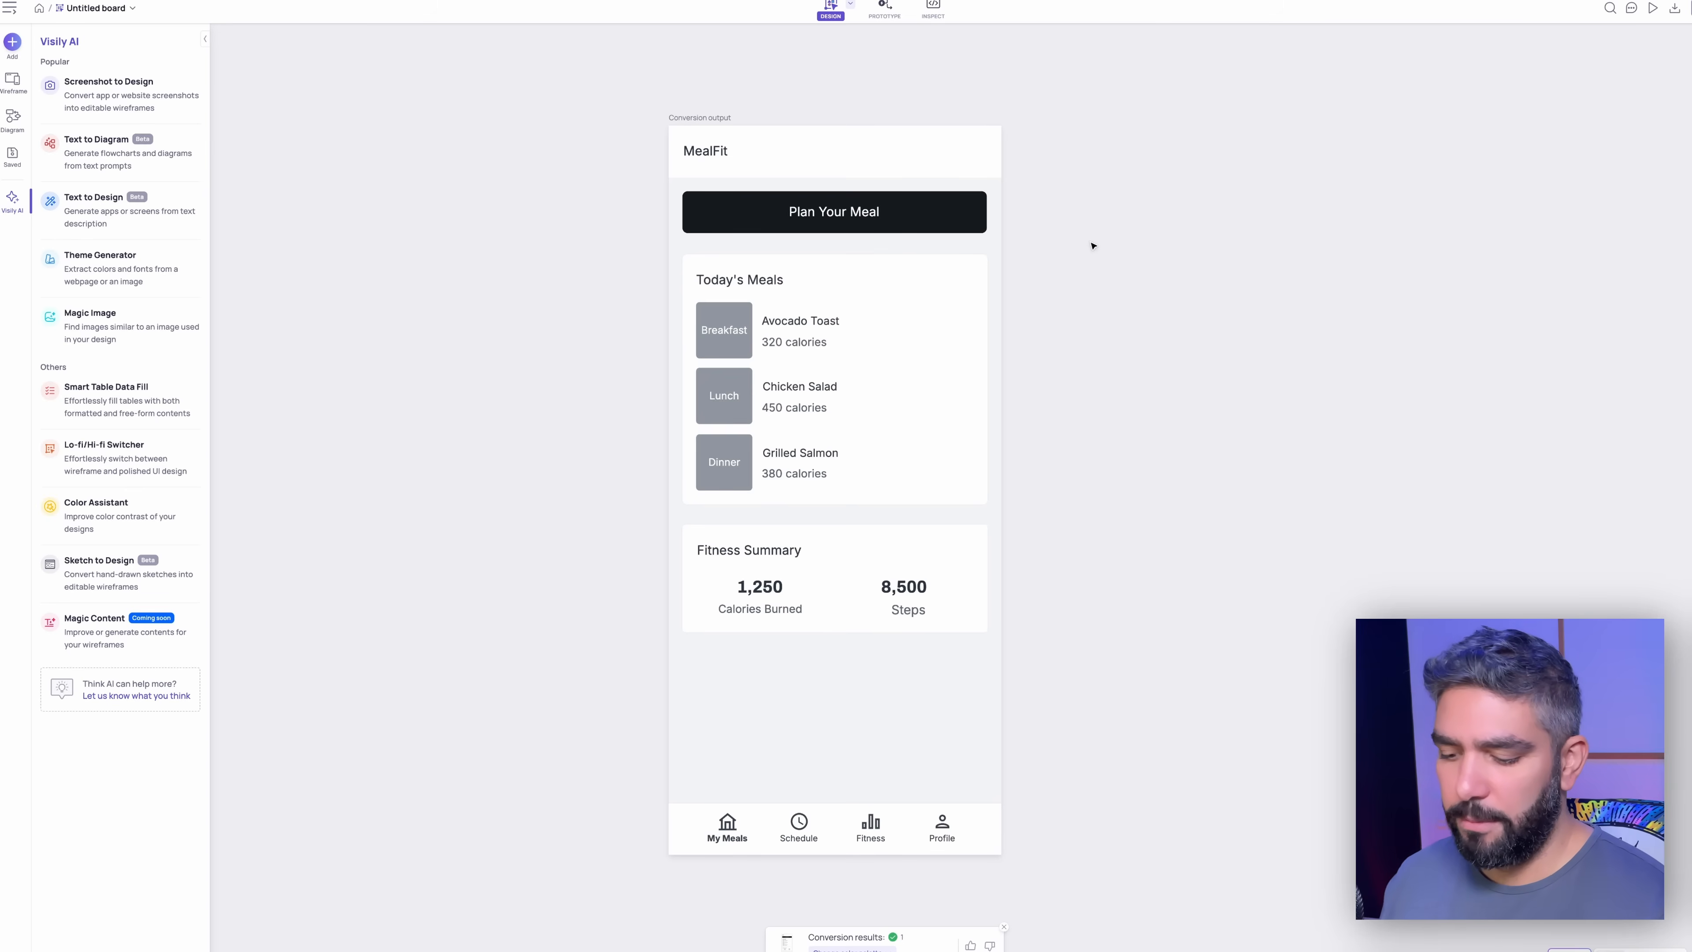
Step: Capture the Meal Planner and Order Tracking wireframes in UX Pilot and convert both into Visily designs
{"action": "key", "text": "alt+Tab"}
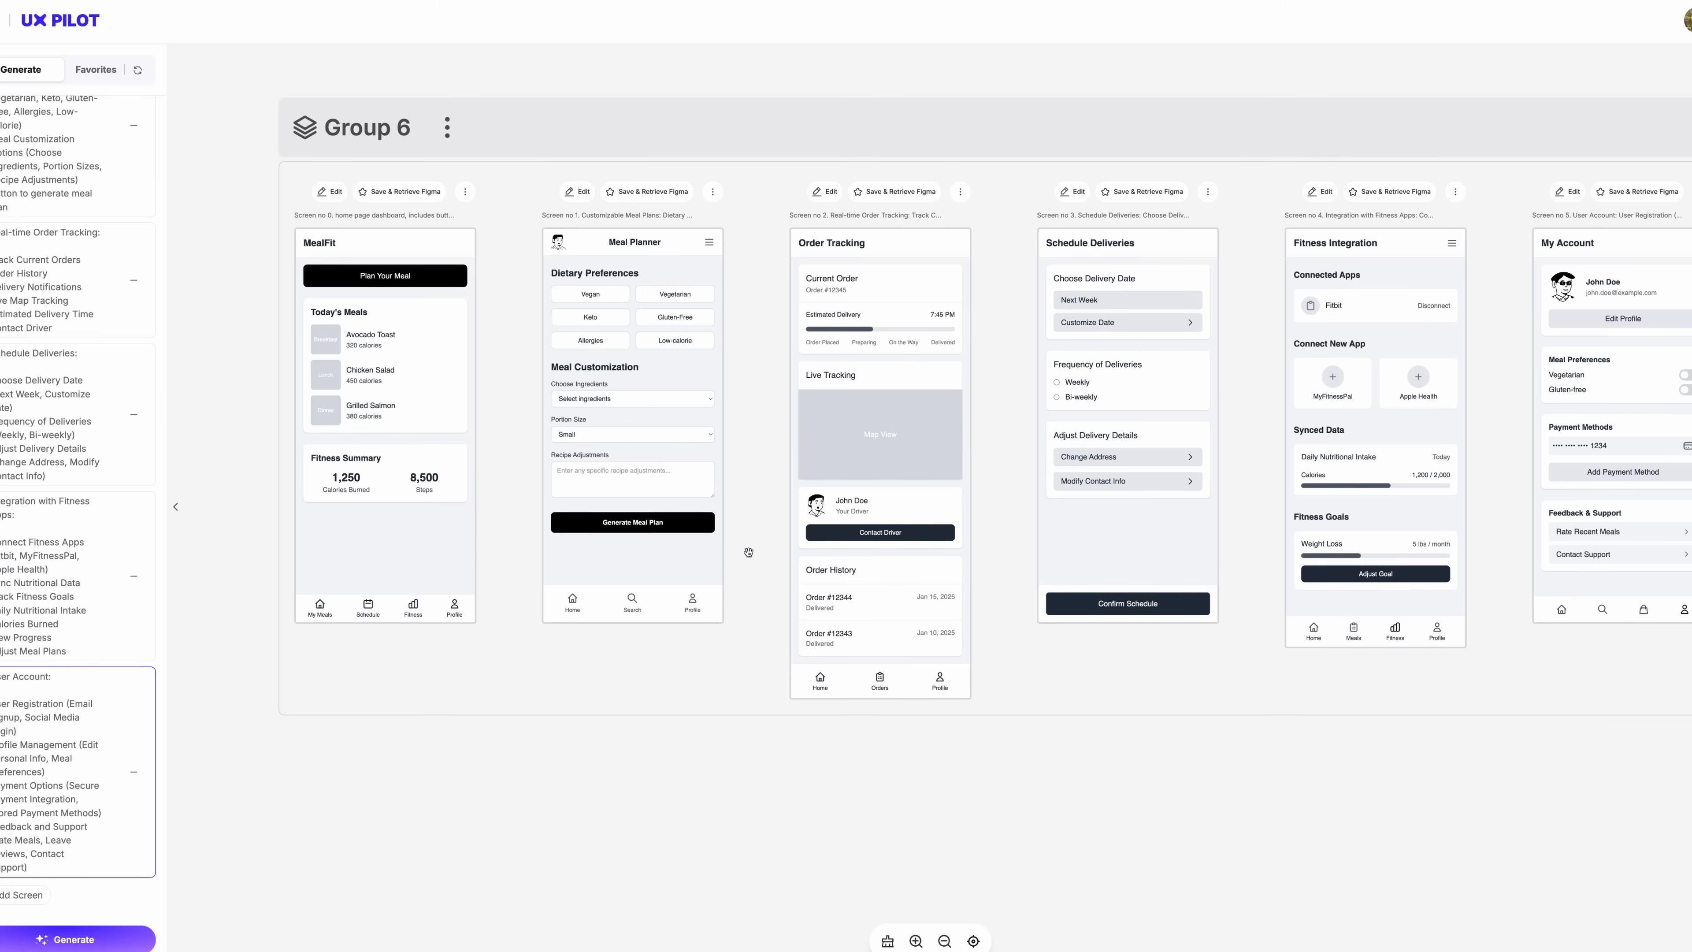
{"action": "key", "text": "alt+Tab"}
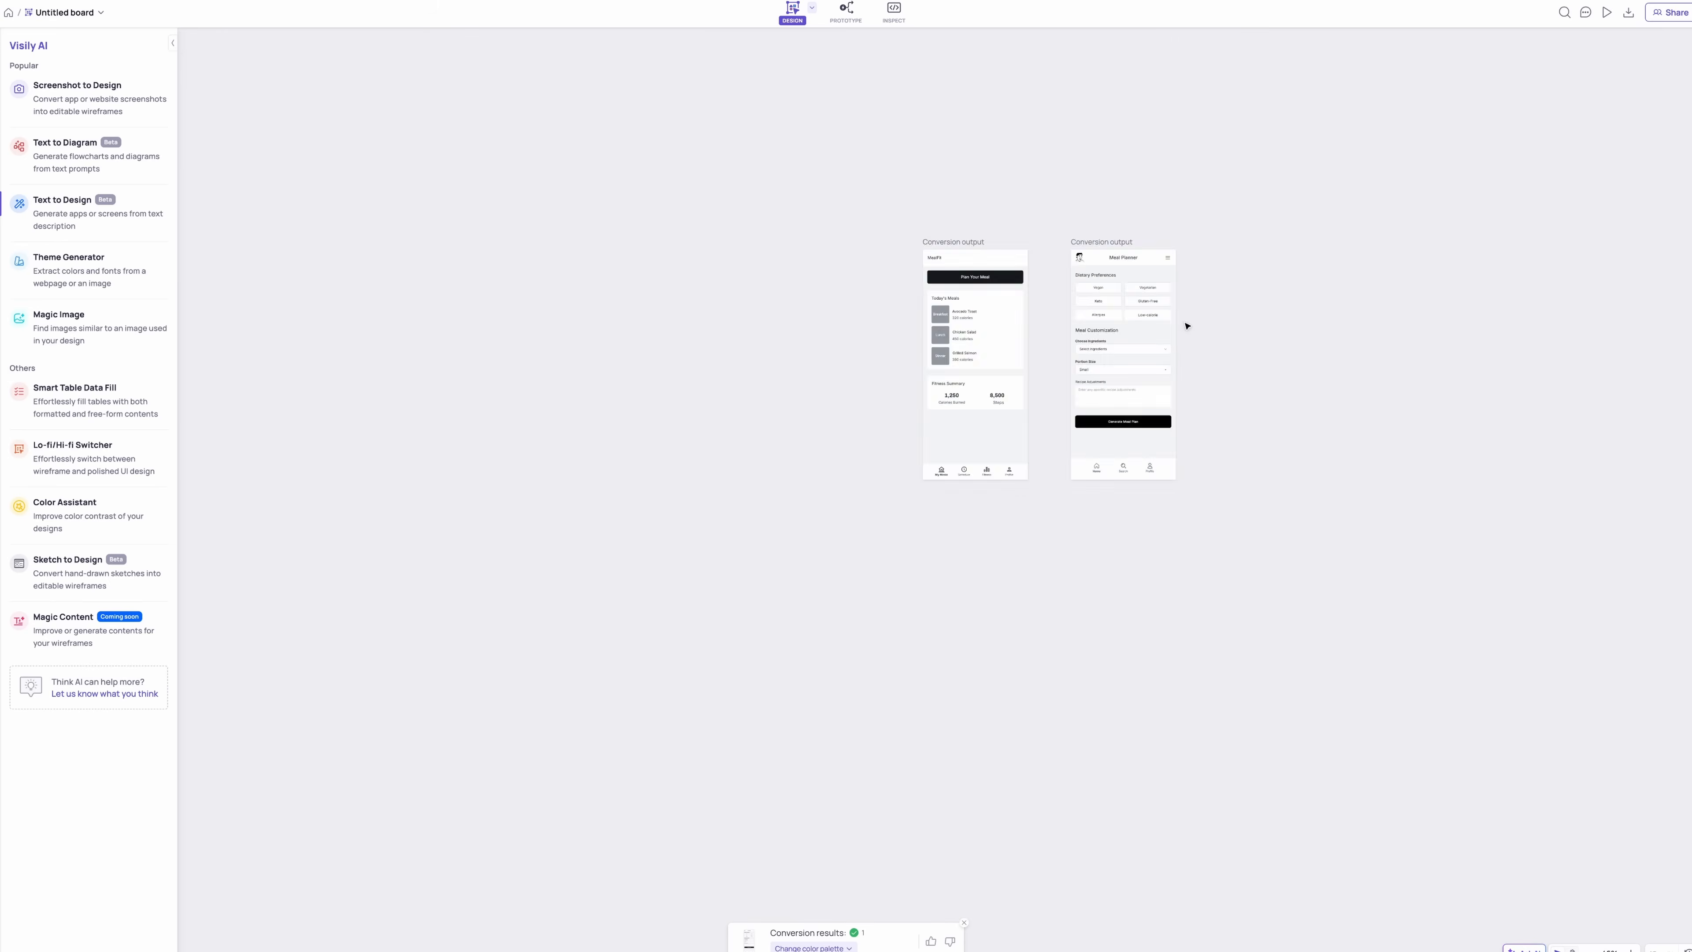
{"action": "key", "text": "alt+Tab"}
{"action": "left_click_drag", "start_coordinate": [788, 228], "coordinate": [964, 699]}
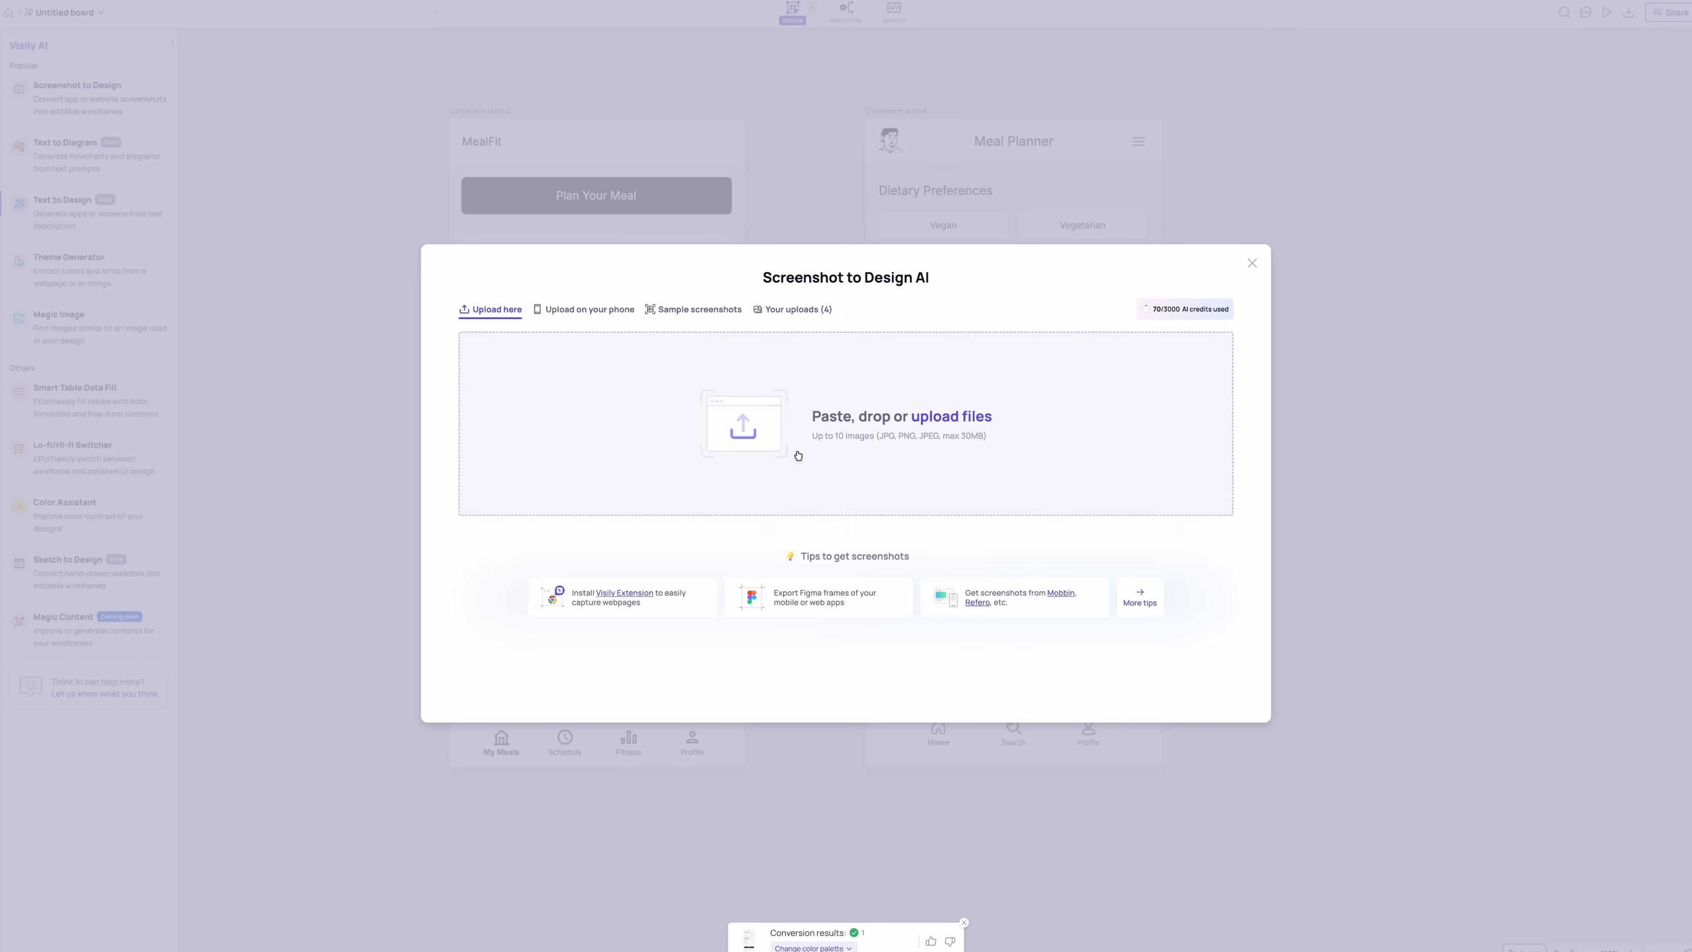
{"action": "key", "text": "super+v"}
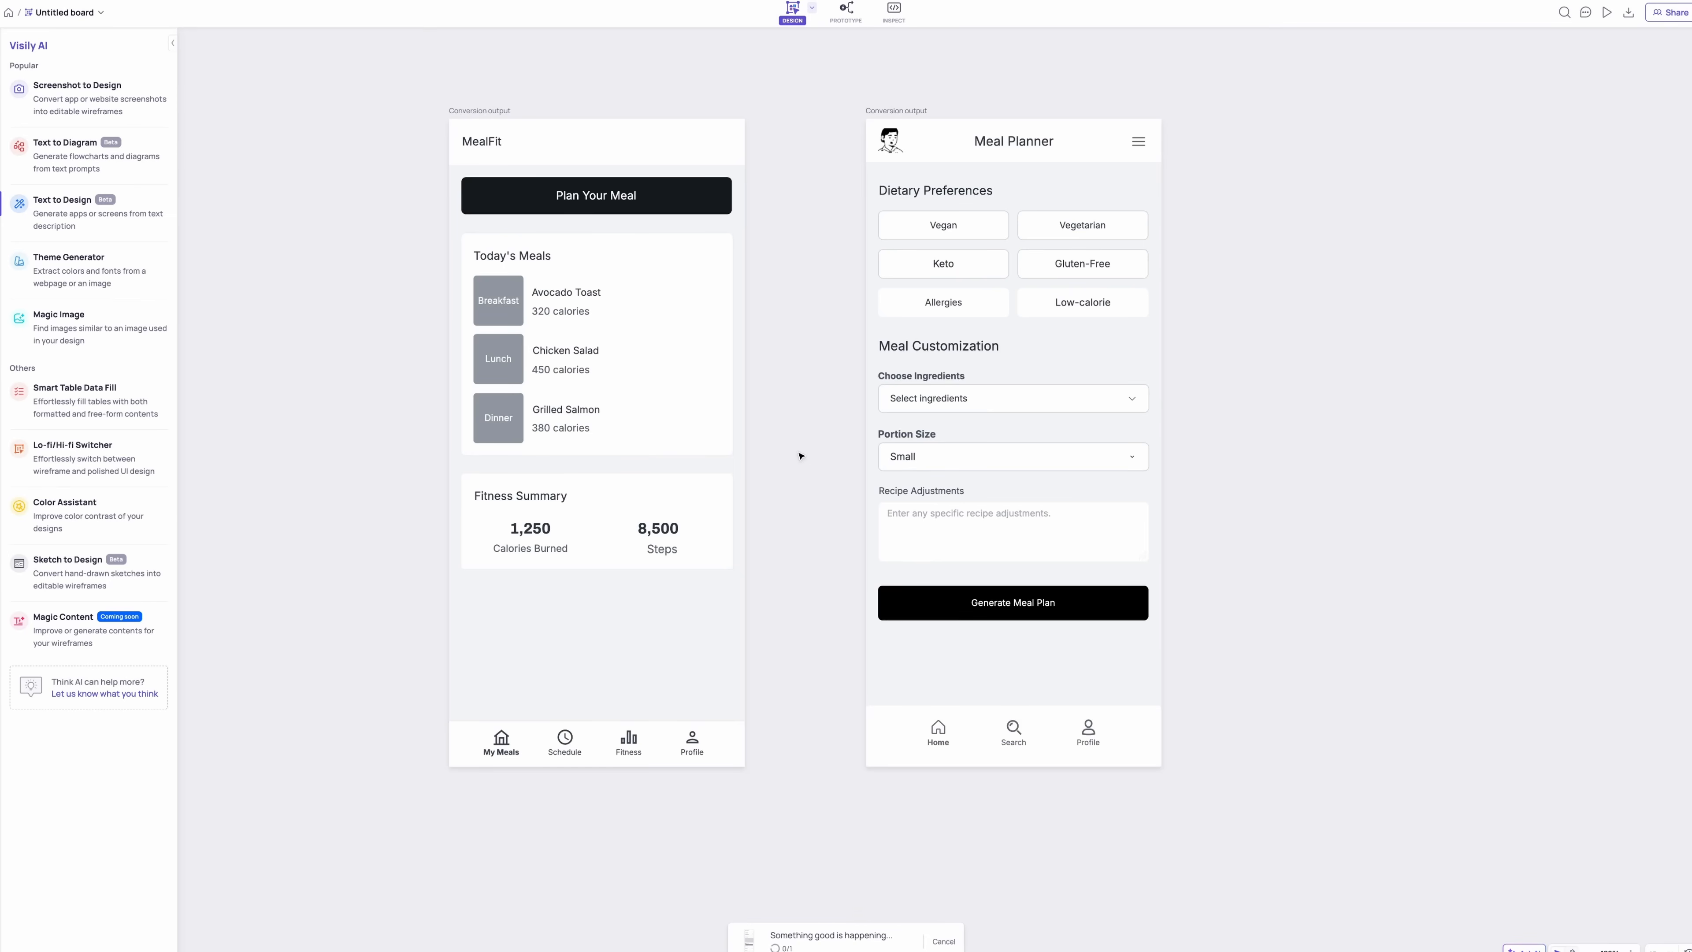
{"action": "scroll", "coordinate": [1207, 428], "scroll_direction": "down", "scroll_amount": 4}
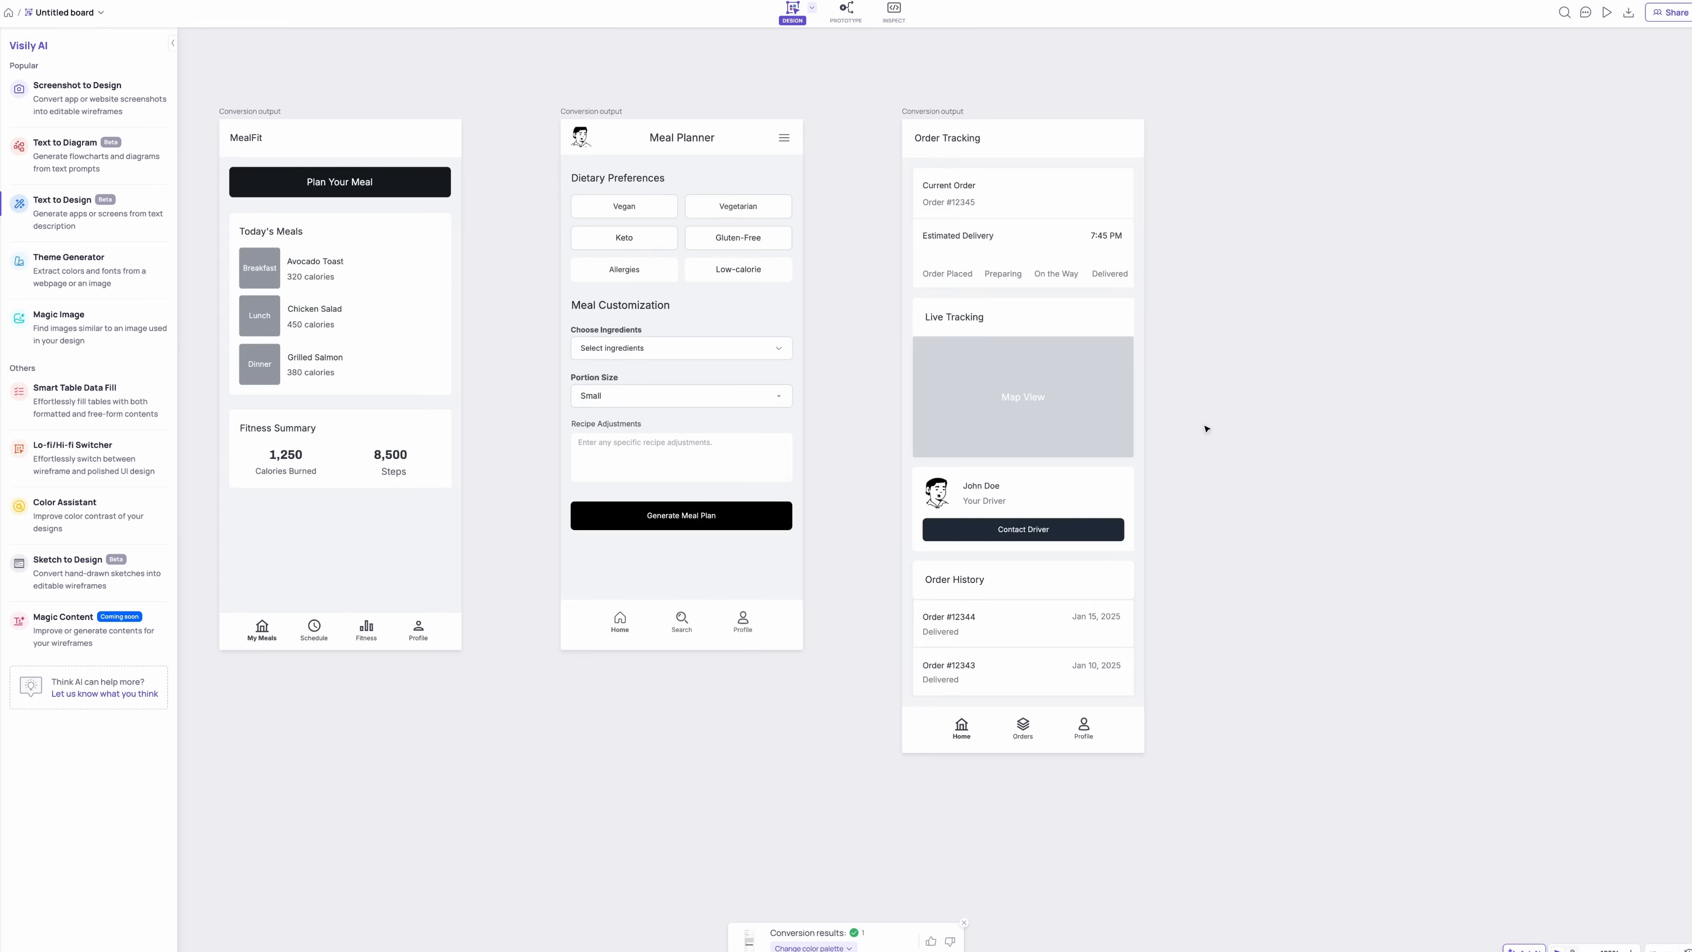
Step: Capture the Schedule Deliveries wireframe in UX Pilot and convert it into a Visily design beside Order Tracking
{"action": "key", "text": "ctrl+Tab"}
{"action": "left_click_drag", "start_coordinate": [1035, 227], "coordinate": [1227, 628]}
{"action": "key", "text": "ctrl+shift+Tab"}
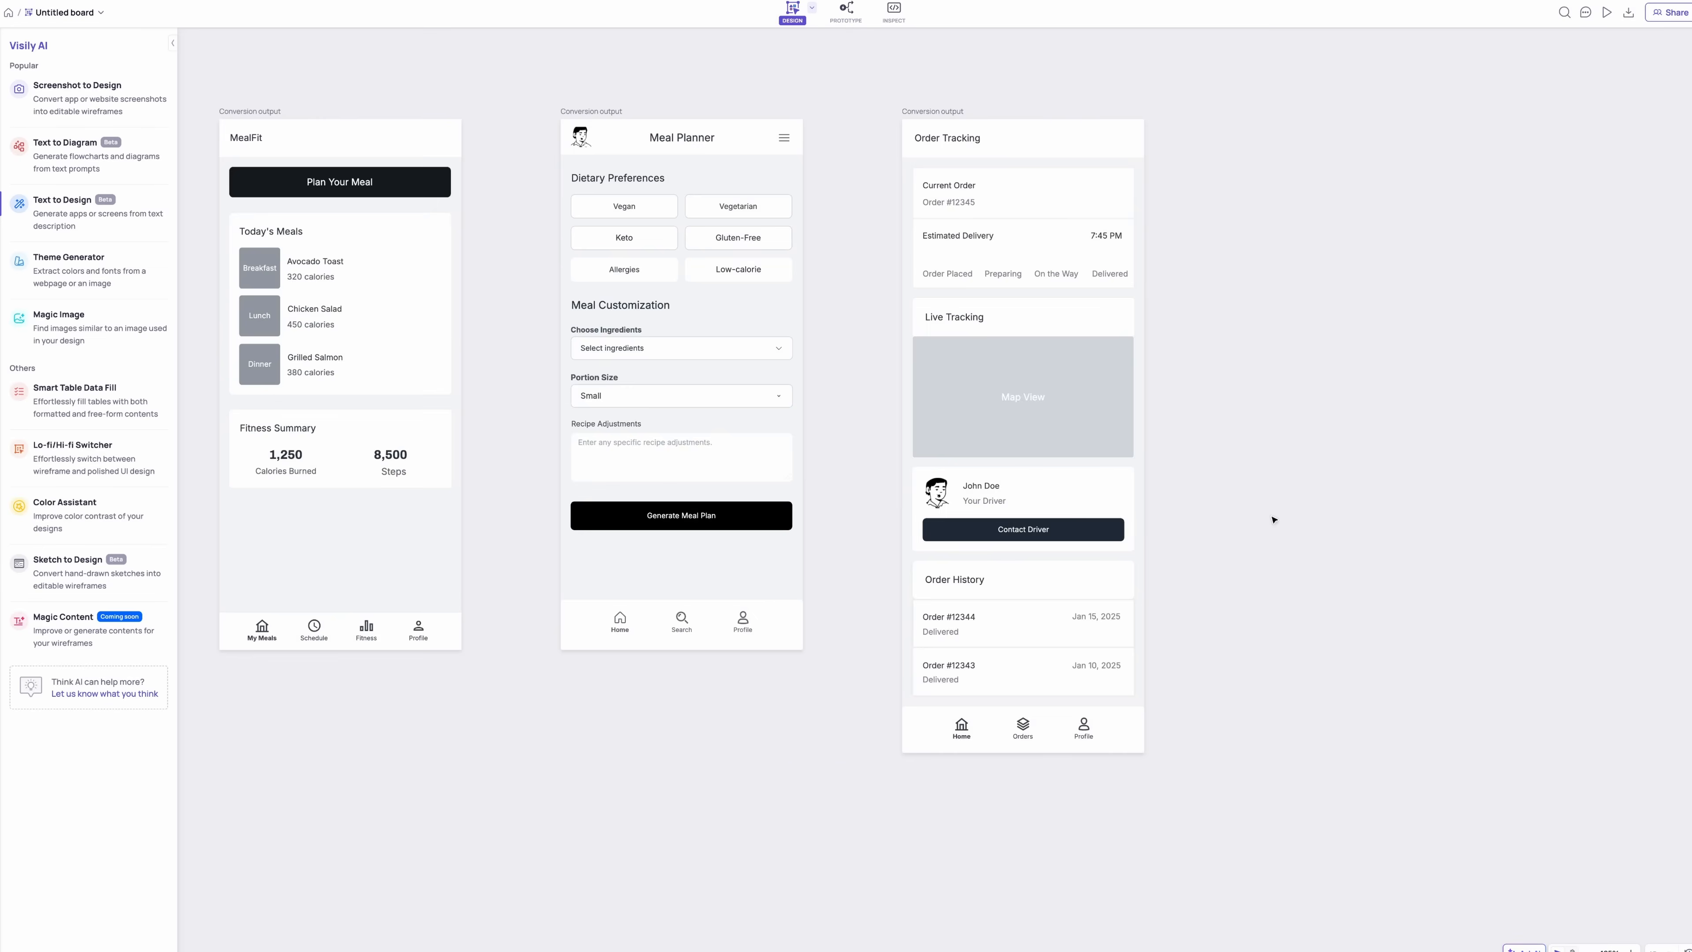
{"action": "left_click_drag", "start_coordinate": [1273, 518], "coordinate": [868, 526]}
{"action": "key", "text": "super+v"}
{"action": "key", "text": "super+z"}
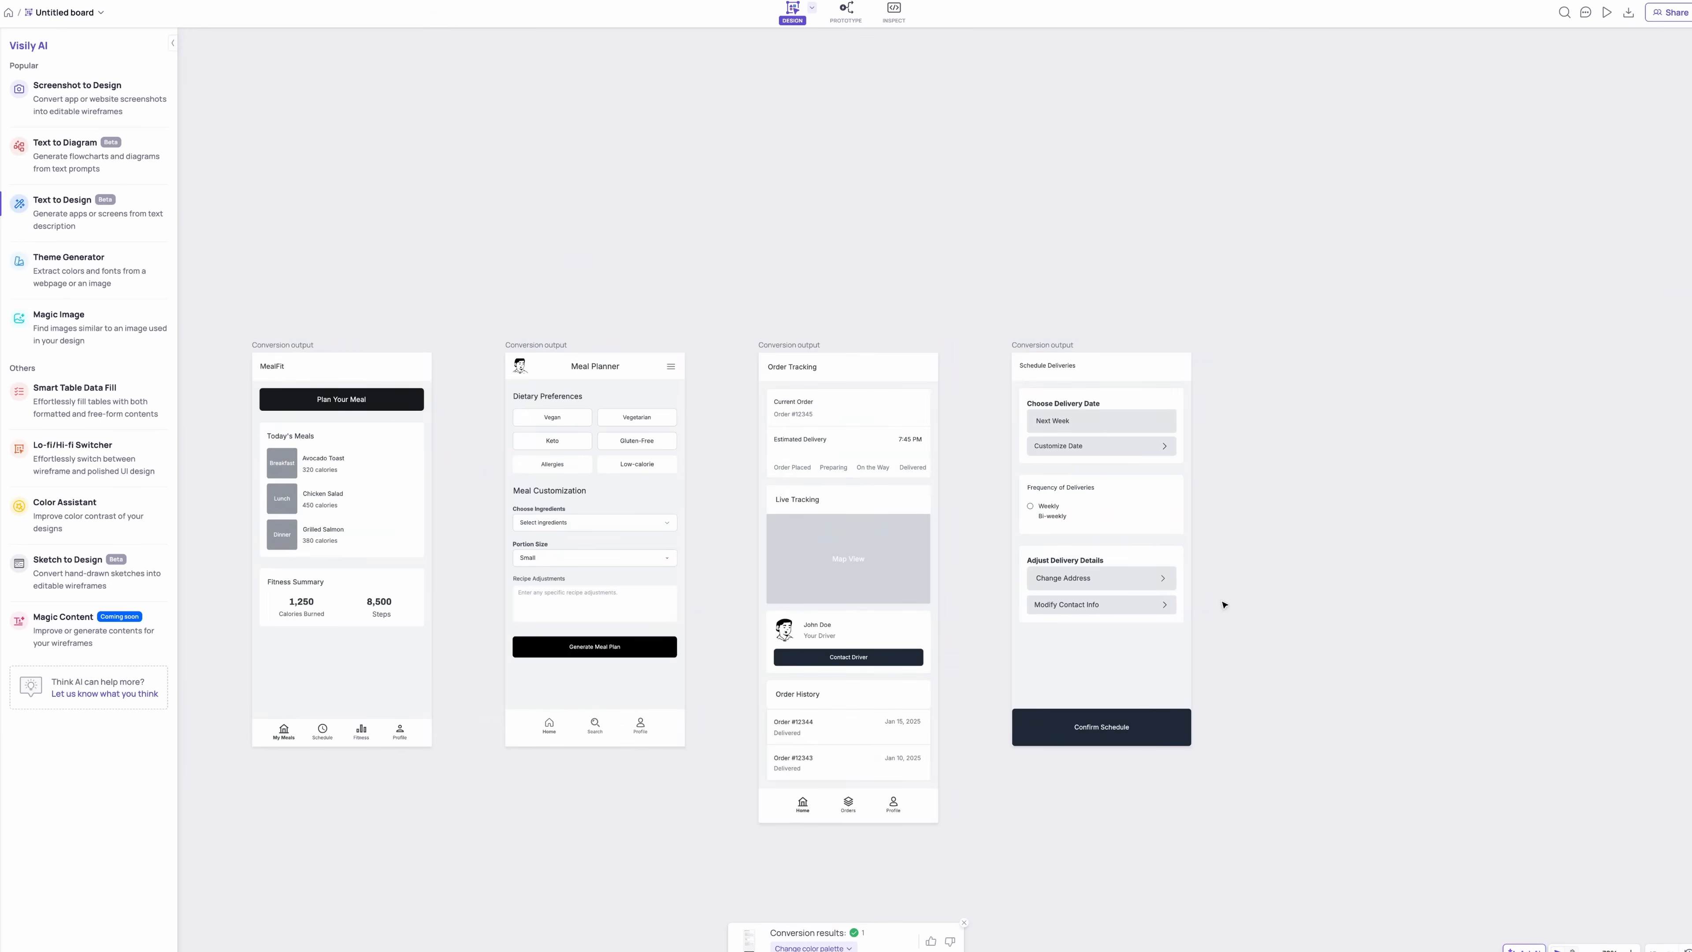
Step: Capture the Fitness Integration wireframe in UX Pilot and convert it into a Visily design beside Schedule Deliveries
{"action": "key", "text": "ctrl+Tab"}
{"action": "left_click_drag", "start_coordinate": [1287, 675], "coordinate": [899, 677]}
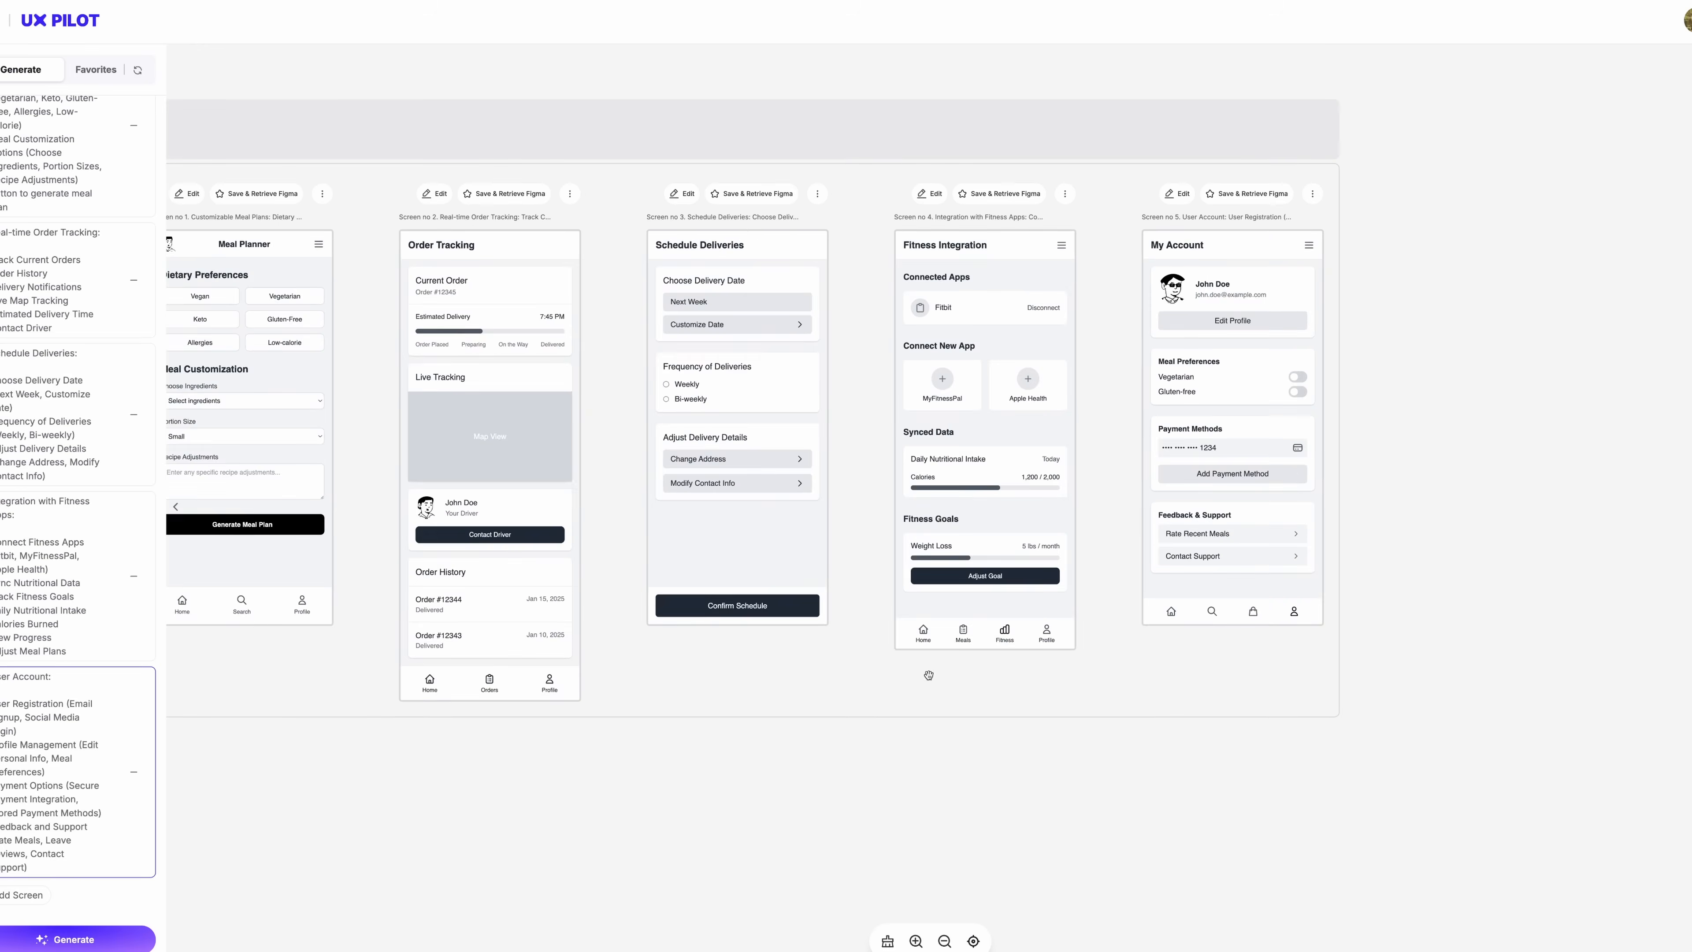
{"action": "key", "text": "ctrl+Tab"}
{"action": "key", "text": "ctrl+Tab"}
{"action": "key", "text": "ctrl+shift+super+4"}
{"action": "left_click_drag", "start_coordinate": [1076, 649], "coordinate": [904, 263]}
{"action": "key", "text": "ctrl+Tab"}
{"action": "key", "text": "super+v"}
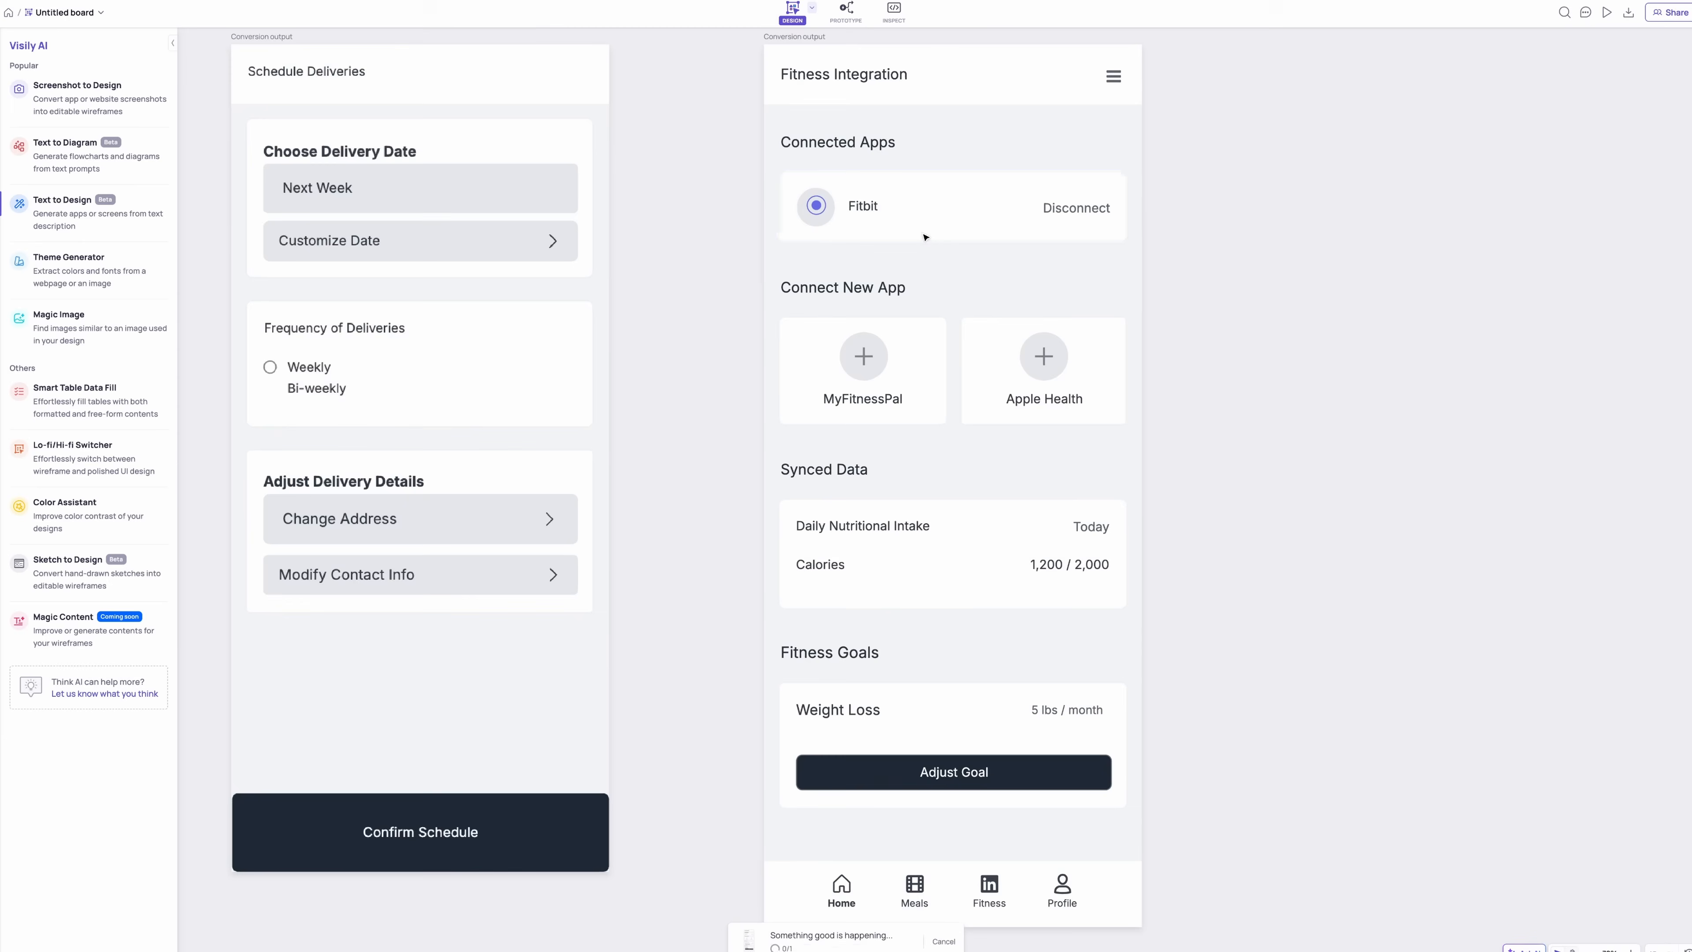
Step: Capture the My Account wireframe in UX Pilot and convert it into a Visily design beside Fitness Integration
{"action": "key", "text": "ctrl+Tab"}
{"action": "left_click_drag", "start_coordinate": [1325, 229], "coordinate": [1132, 623]}
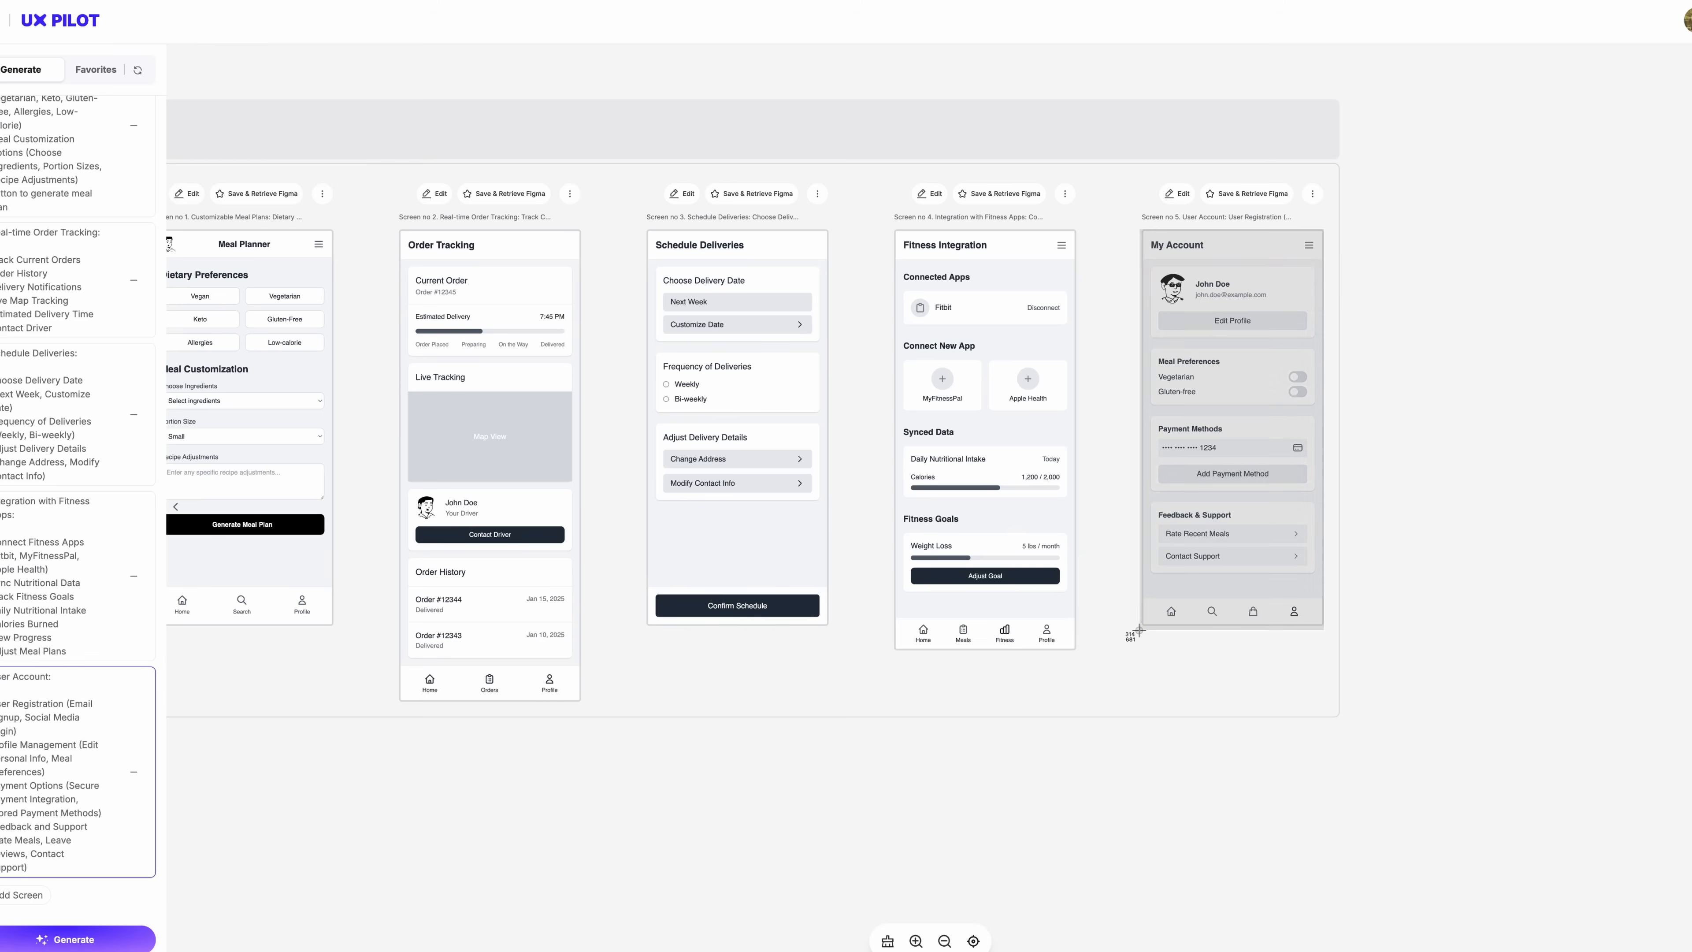
{"action": "key", "text": "ctrl+Tab"}
{"action": "key", "text": "super+v"}
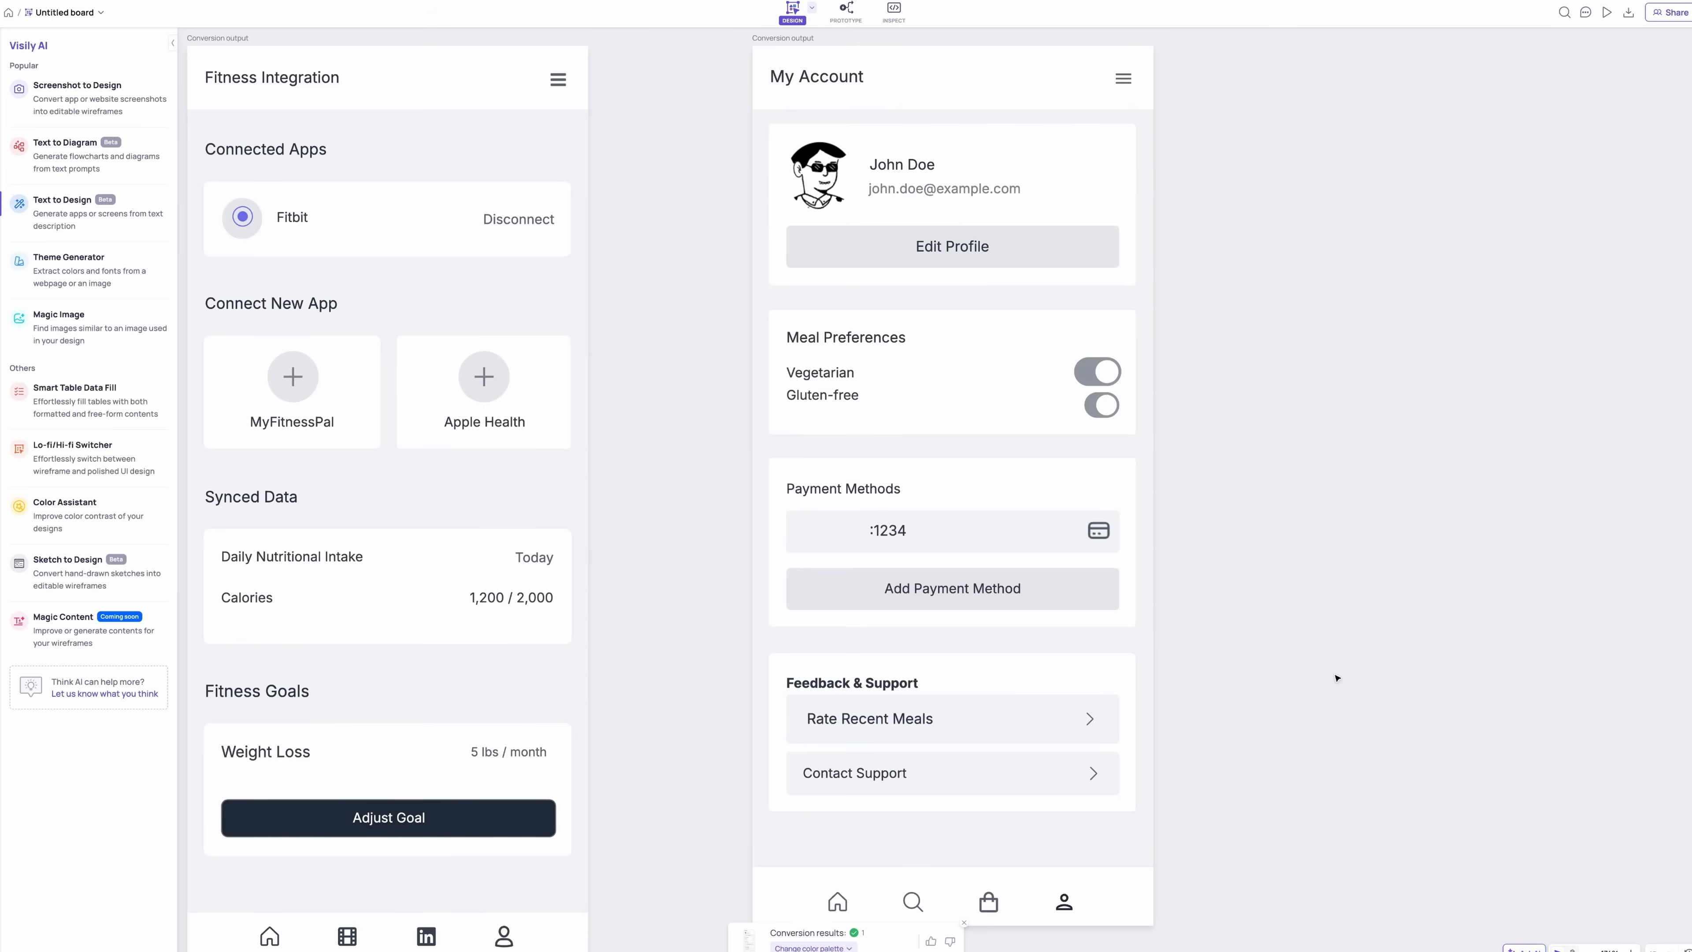
{"action": "scroll", "coordinate": [1337, 679], "scroll_direction": "down", "scroll_amount": 10}
{"action": "scroll", "coordinate": [1160, 706], "scroll_direction": "up", "scroll_amount": 3}
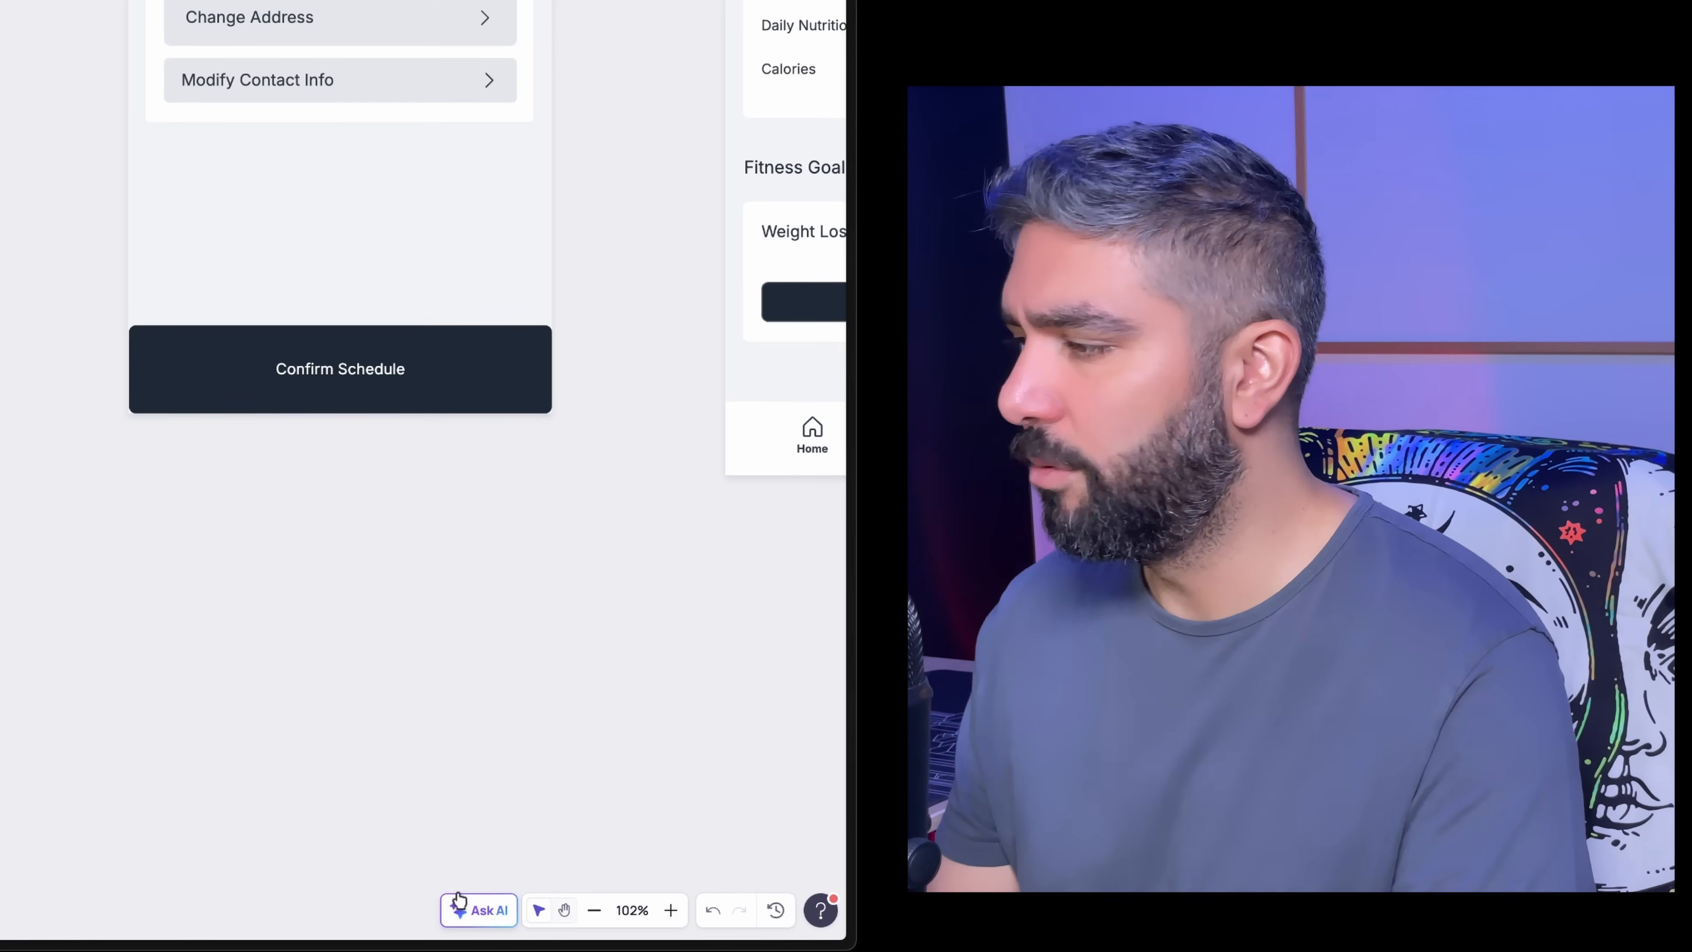
{"action": "left_click", "coordinate": [473, 910]}
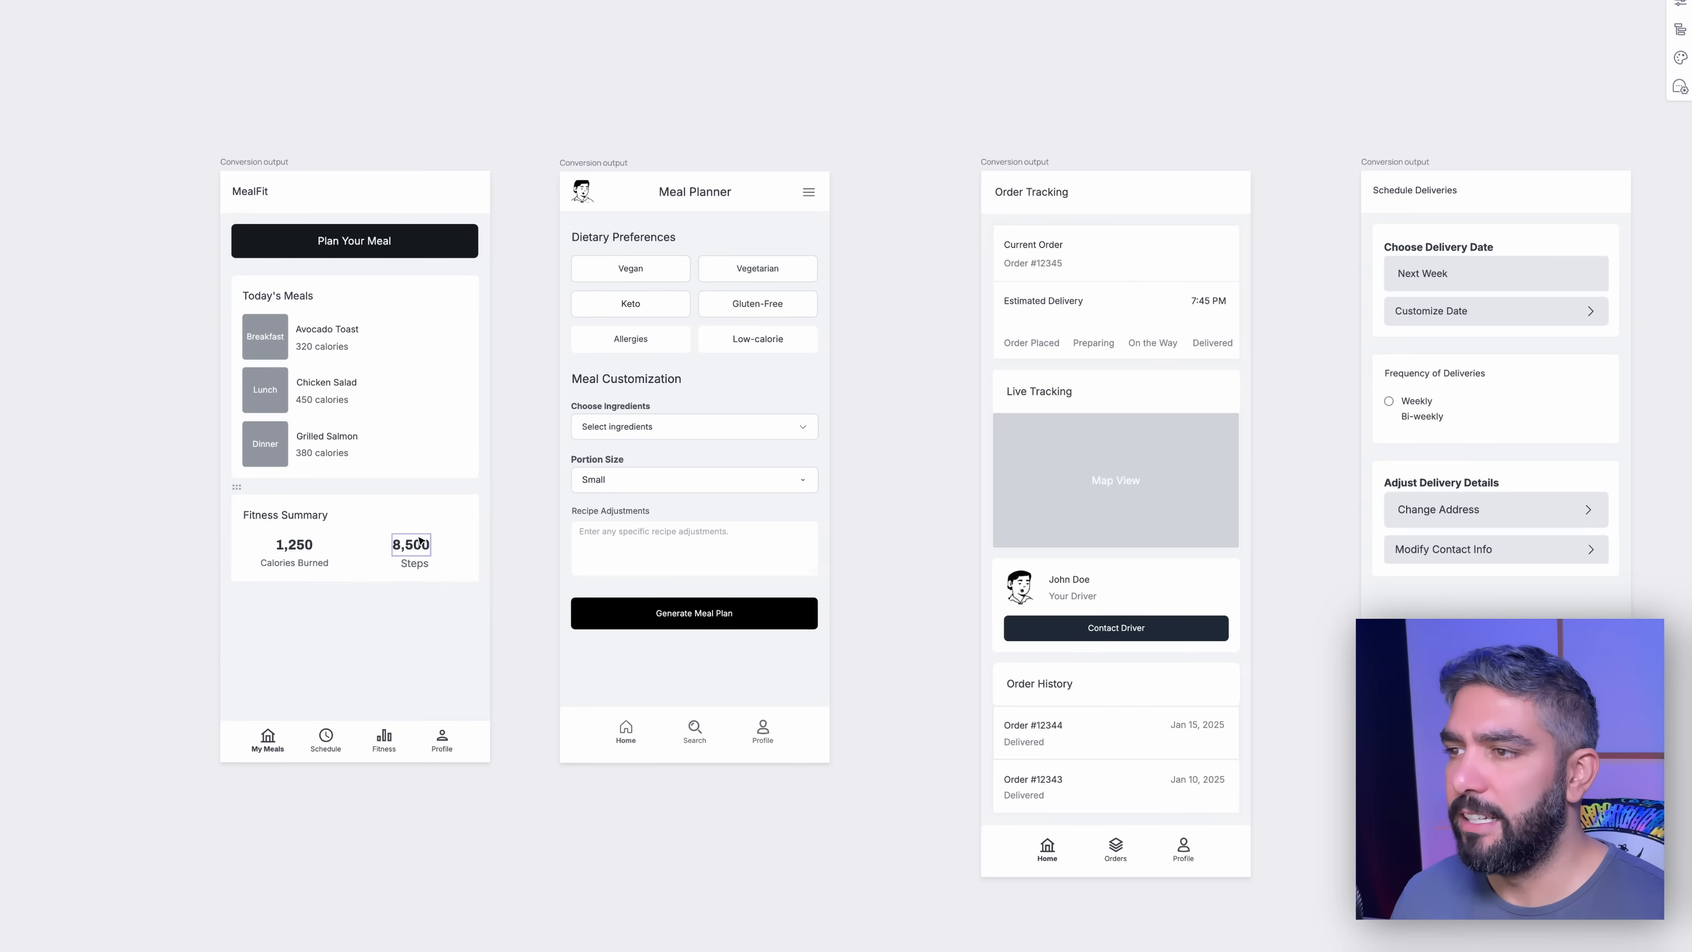
{"action": "left_click", "coordinate": [277, 740]}
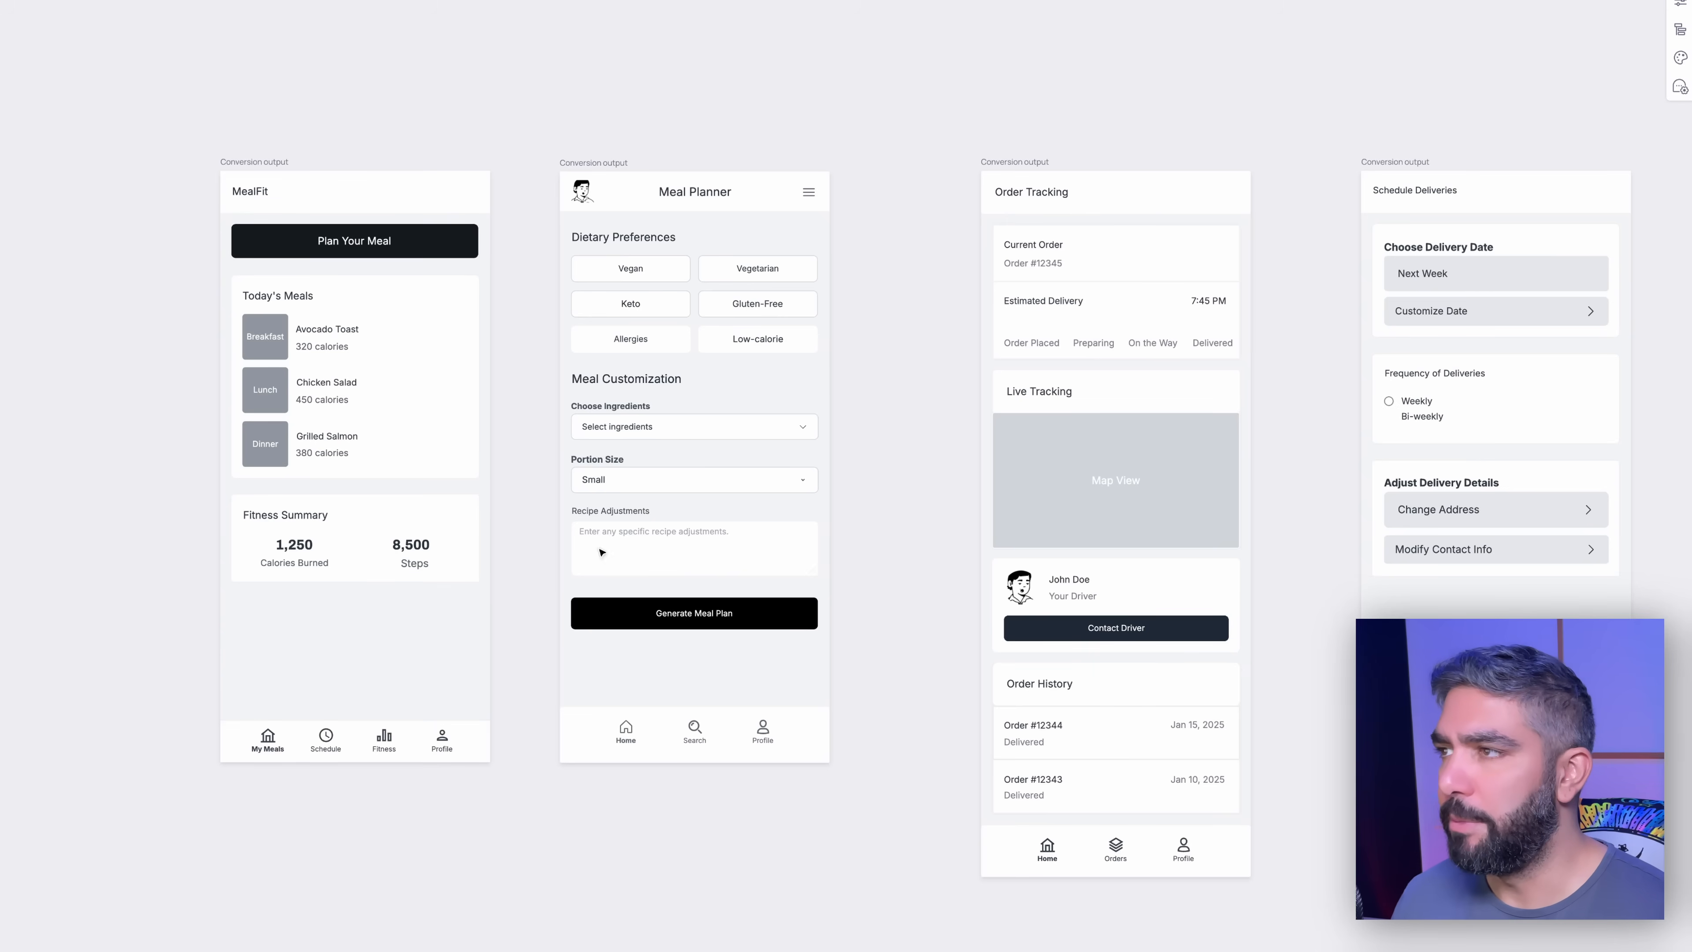
Step: Move the Meal Planner screen directly beneath the MealFit home screen
{"action": "left_click_drag", "start_coordinate": [613, 164], "coordinate": [273, 811]}
{"action": "scroll", "coordinate": [598, 799], "scroll_direction": "down", "scroll_amount": 2}
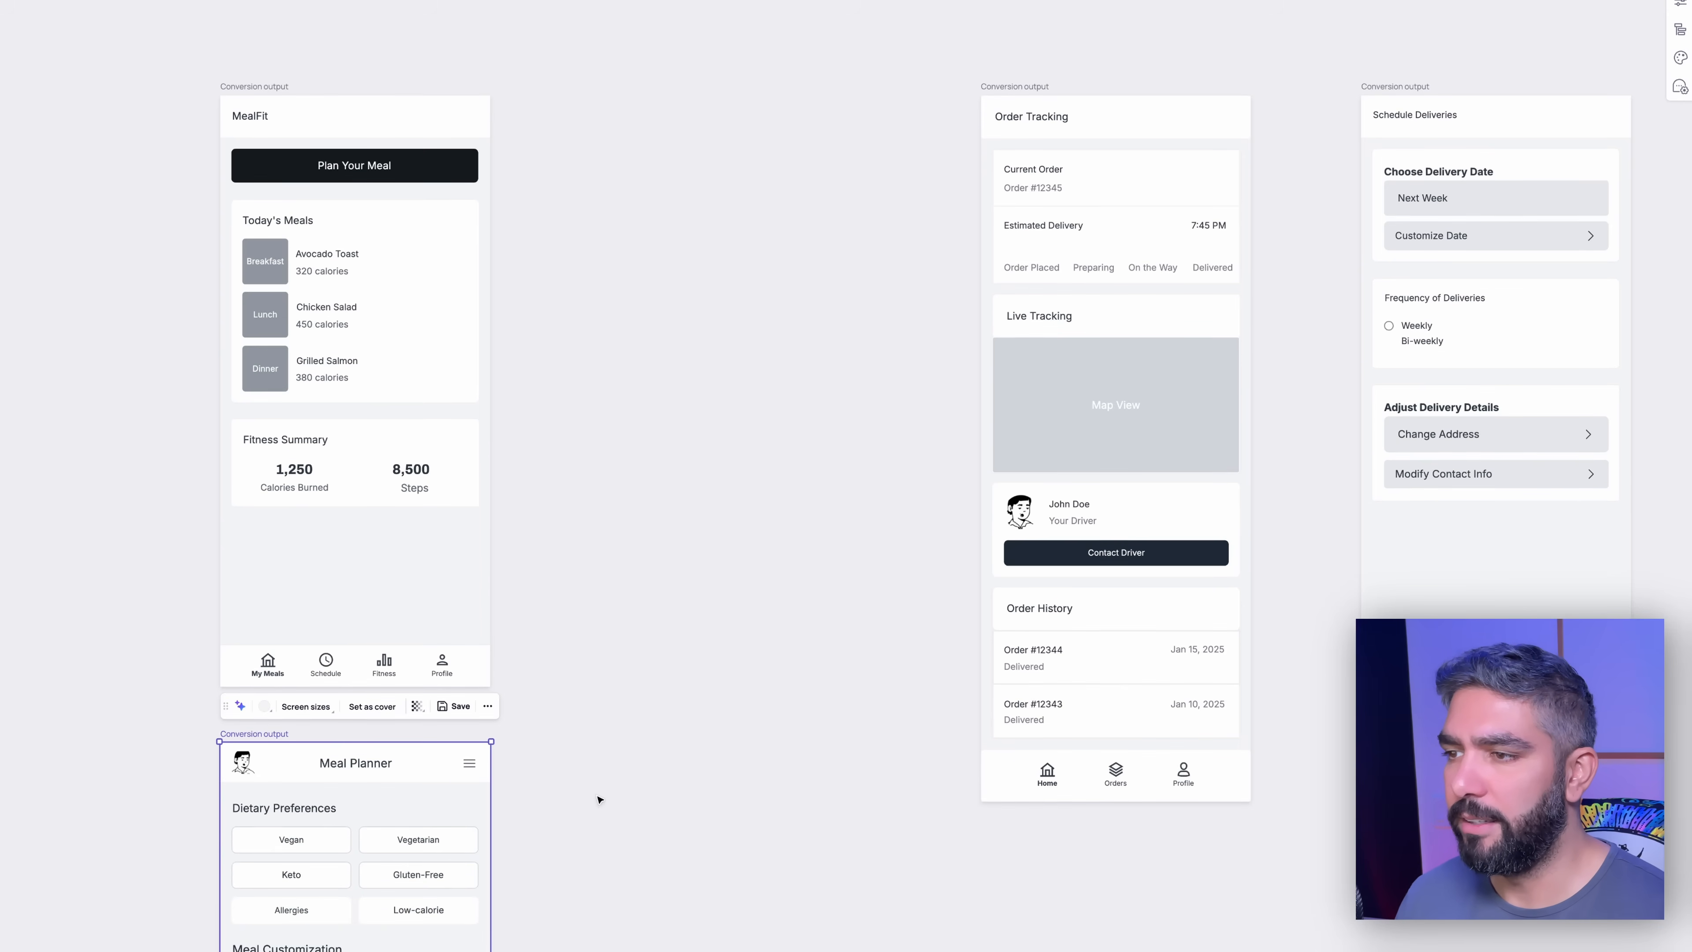
{"action": "left_click", "coordinate": [607, 717]}
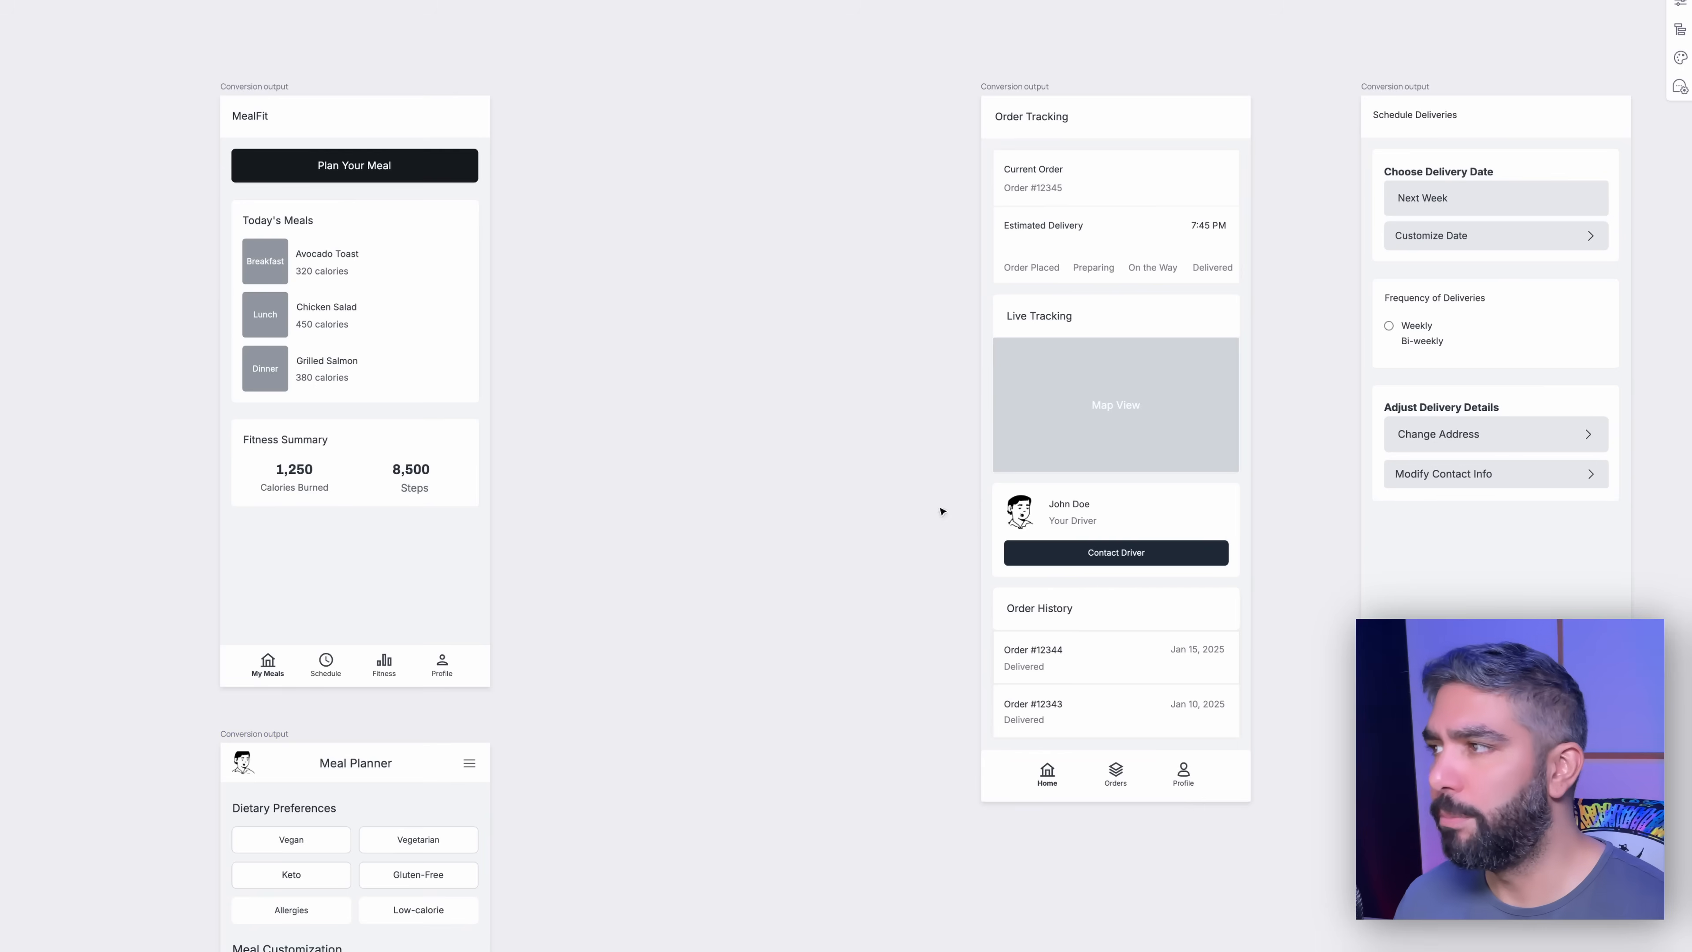
Step: Line up the Order Tracking, Schedule Deliveries, Fitness Integration and My Account screens in a closely spaced row beside the MealFit screen
{"action": "left_click_drag", "start_coordinate": [1042, 86], "coordinate": [630, 90]}
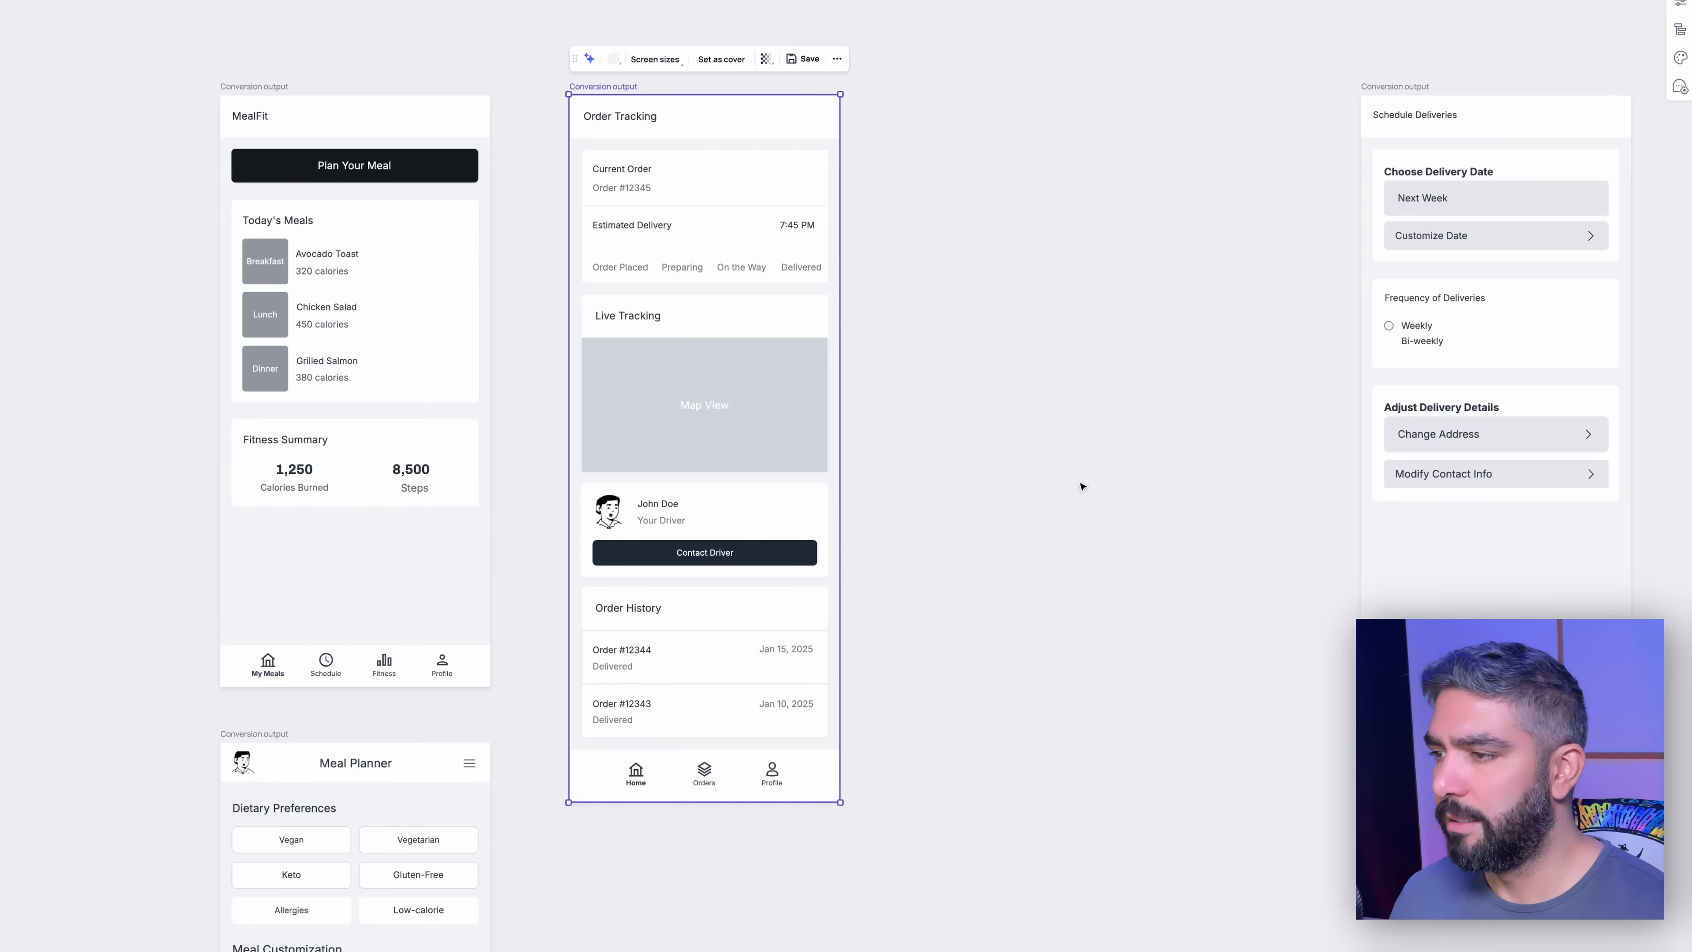
{"action": "left_click_drag", "start_coordinate": [1417, 84], "coordinate": [937, 92]}
{"action": "left_click", "coordinate": [1379, 219]}
{"action": "scroll", "coordinate": [907, 250], "scroll_direction": "right", "scroll_amount": 8}
{"action": "left_click_drag", "start_coordinate": [1217, 113], "coordinate": [660, 113]}
{"action": "left_click_drag", "start_coordinate": [1589, 112], "coordinate": [954, 111]}
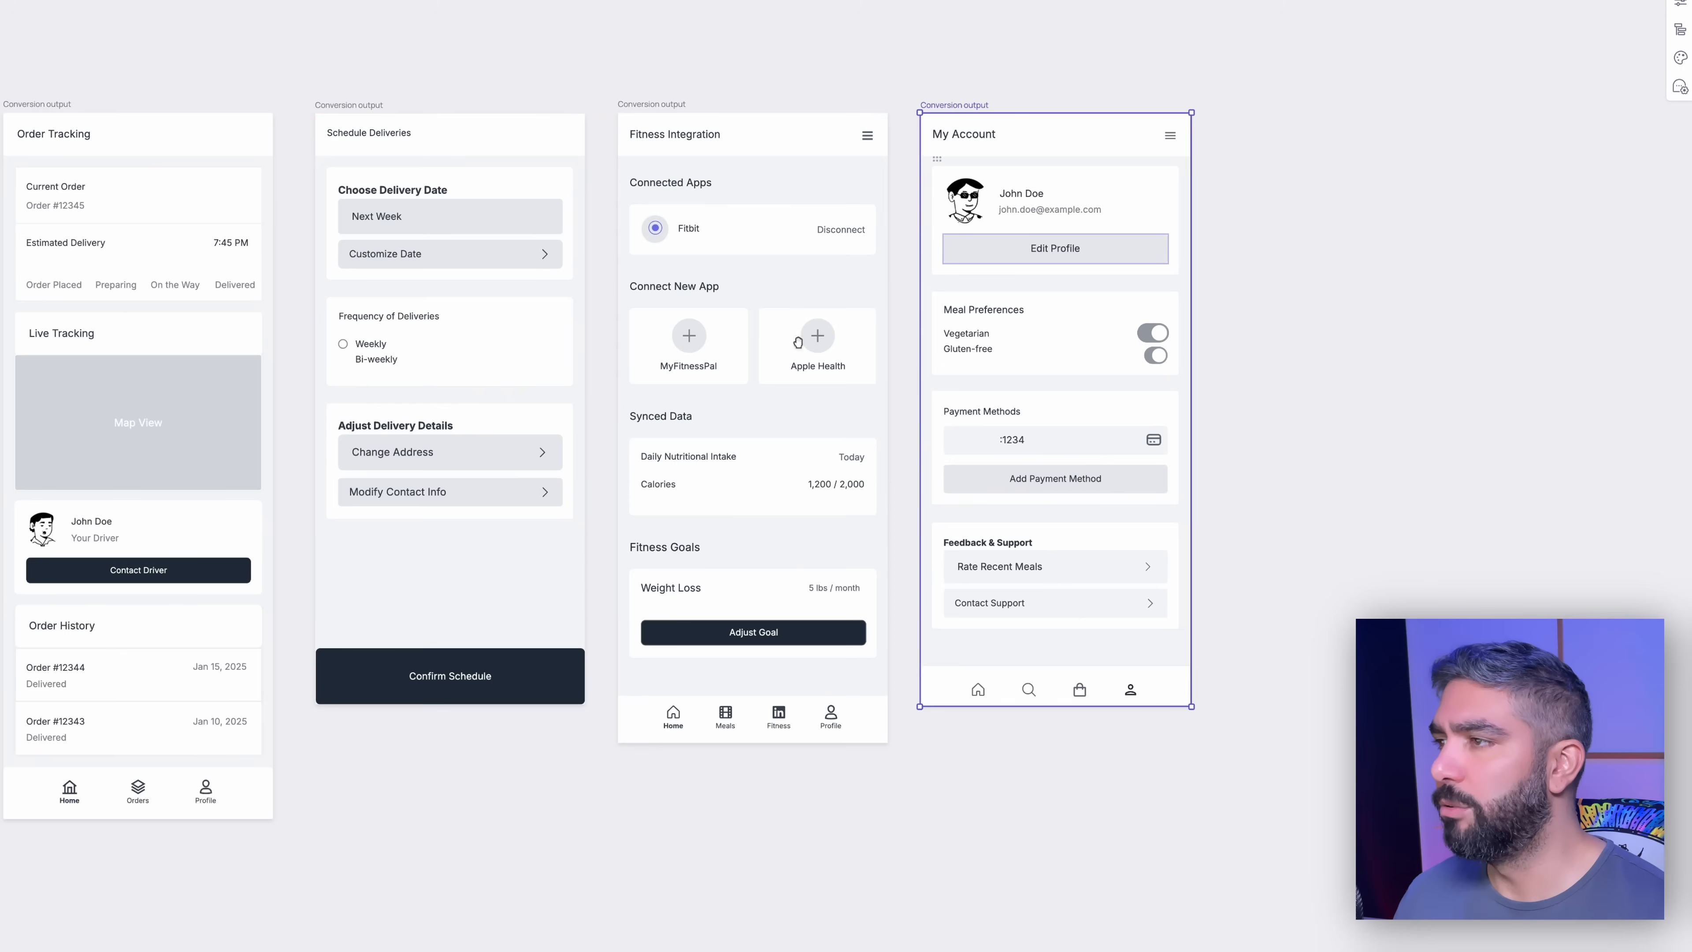
Step: Add a fifth item to the MealFit navigation bar and narrow the bar to fit inside the screen
{"action": "scroll", "coordinate": [827, 338], "scroll_direction": "left", "scroll_amount": 7}
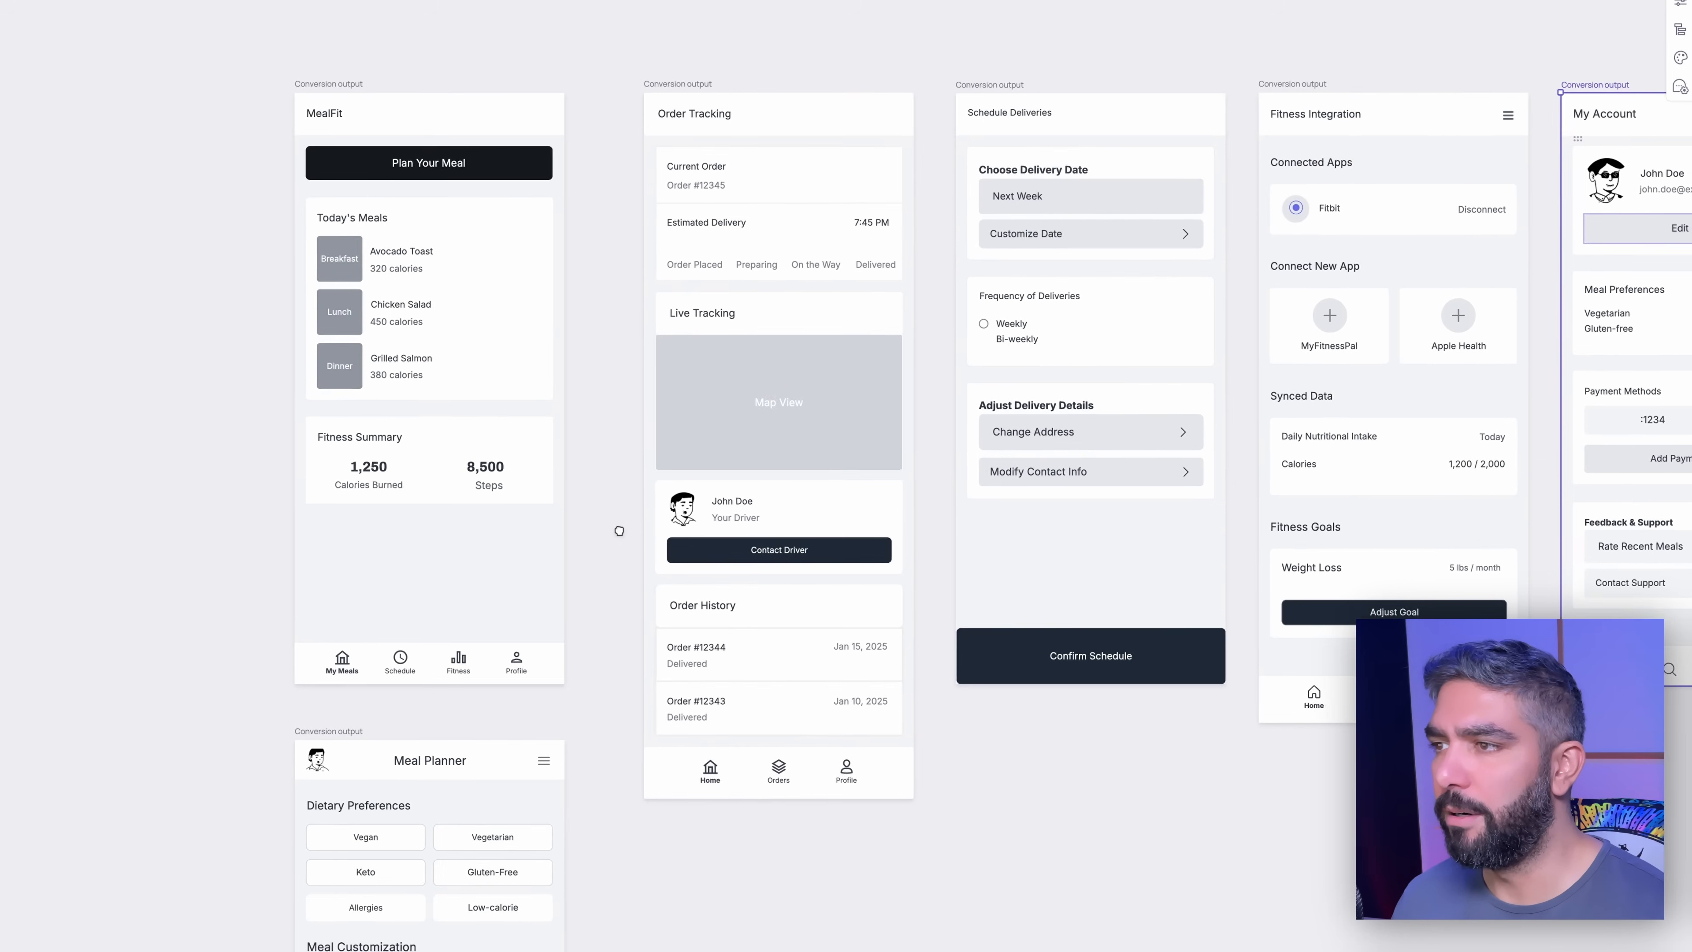
{"action": "left_click", "coordinate": [271, 613]}
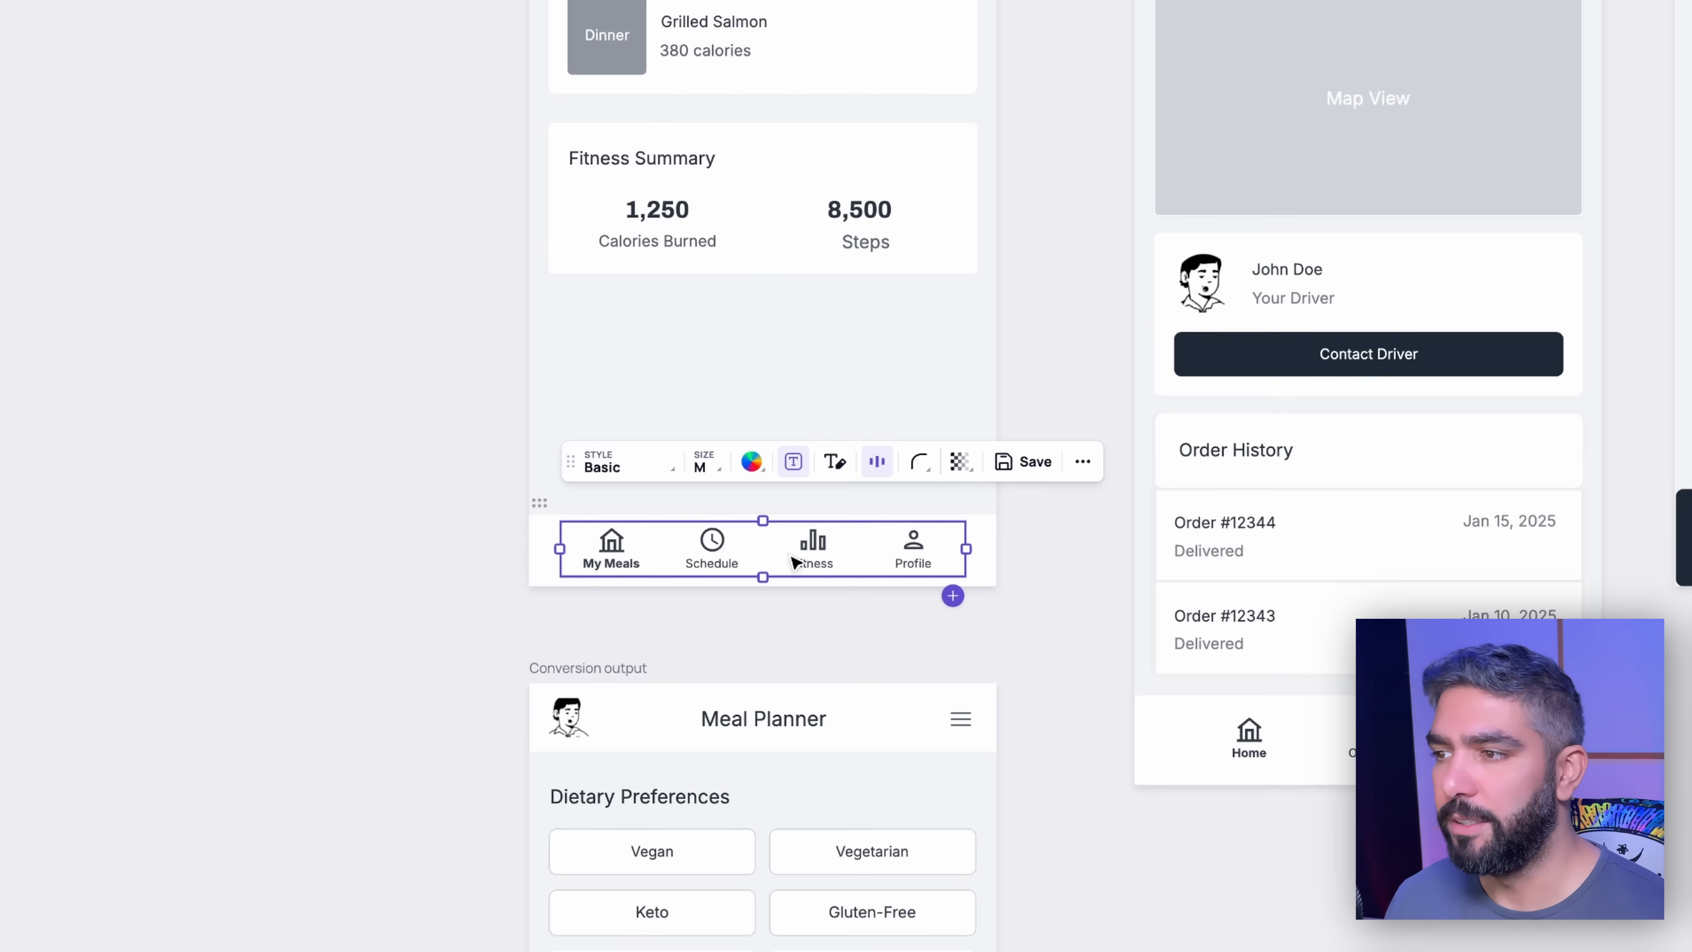
{"action": "left_click", "coordinate": [953, 596]}
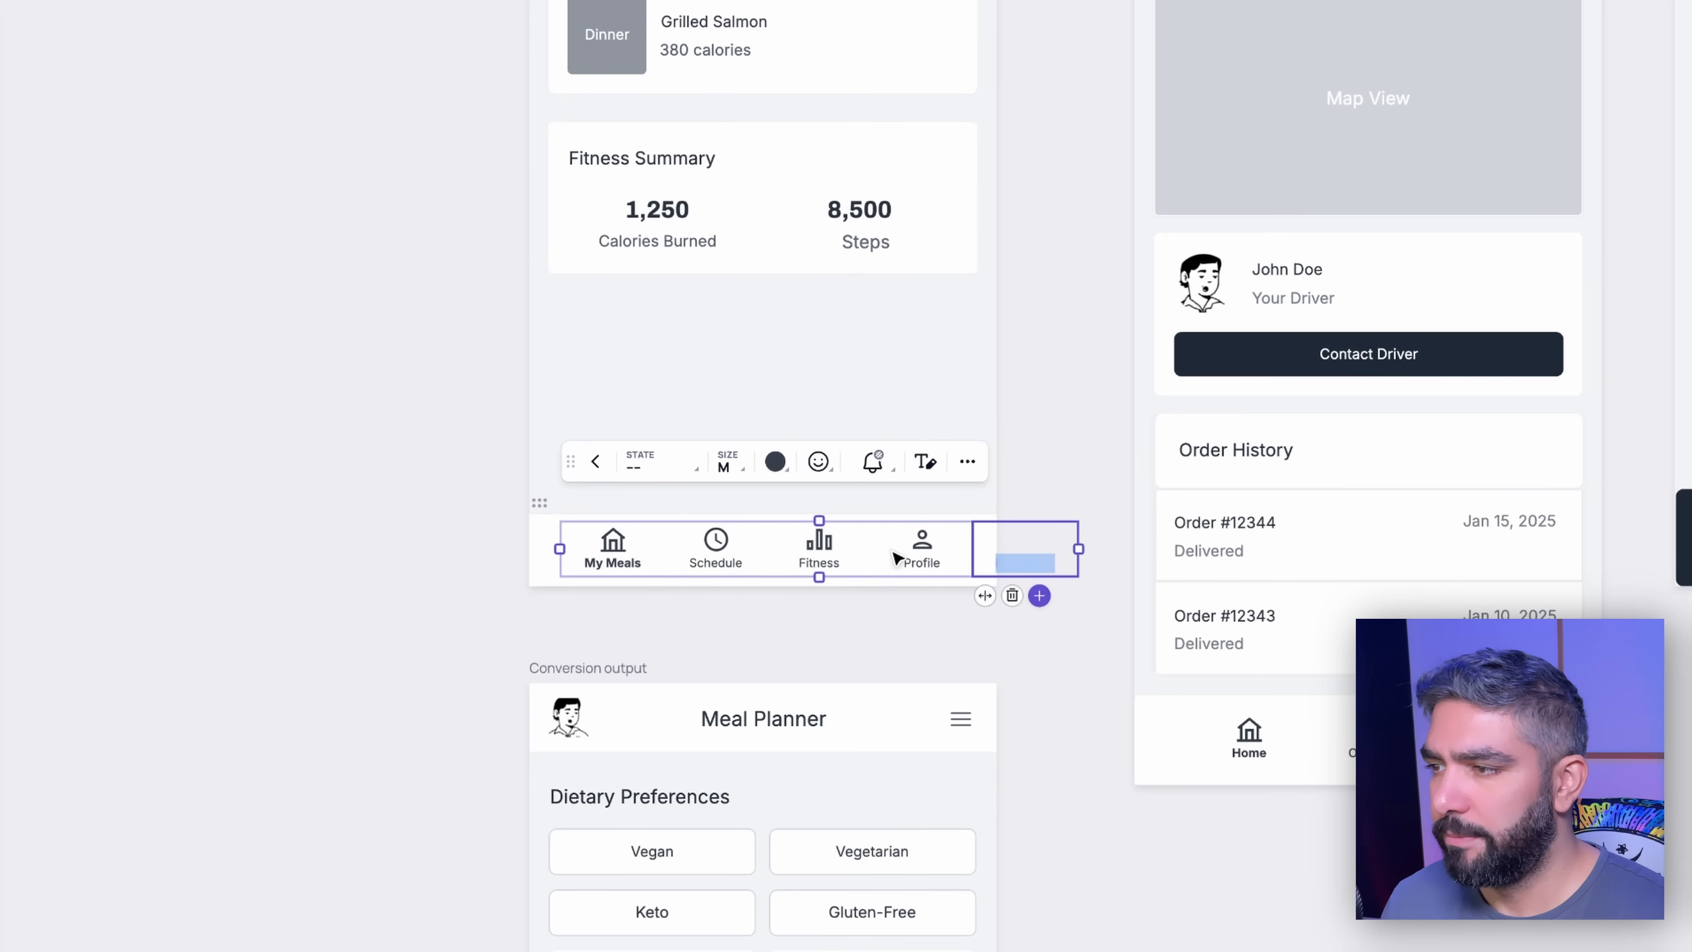
{"action": "left_click_drag", "start_coordinate": [1078, 549], "coordinate": [979, 550]}
Step: Rename the My Meals navigation item as Home and apply the purple accent color to the bar's selected item
{"action": "double_click", "coordinate": [609, 561]}
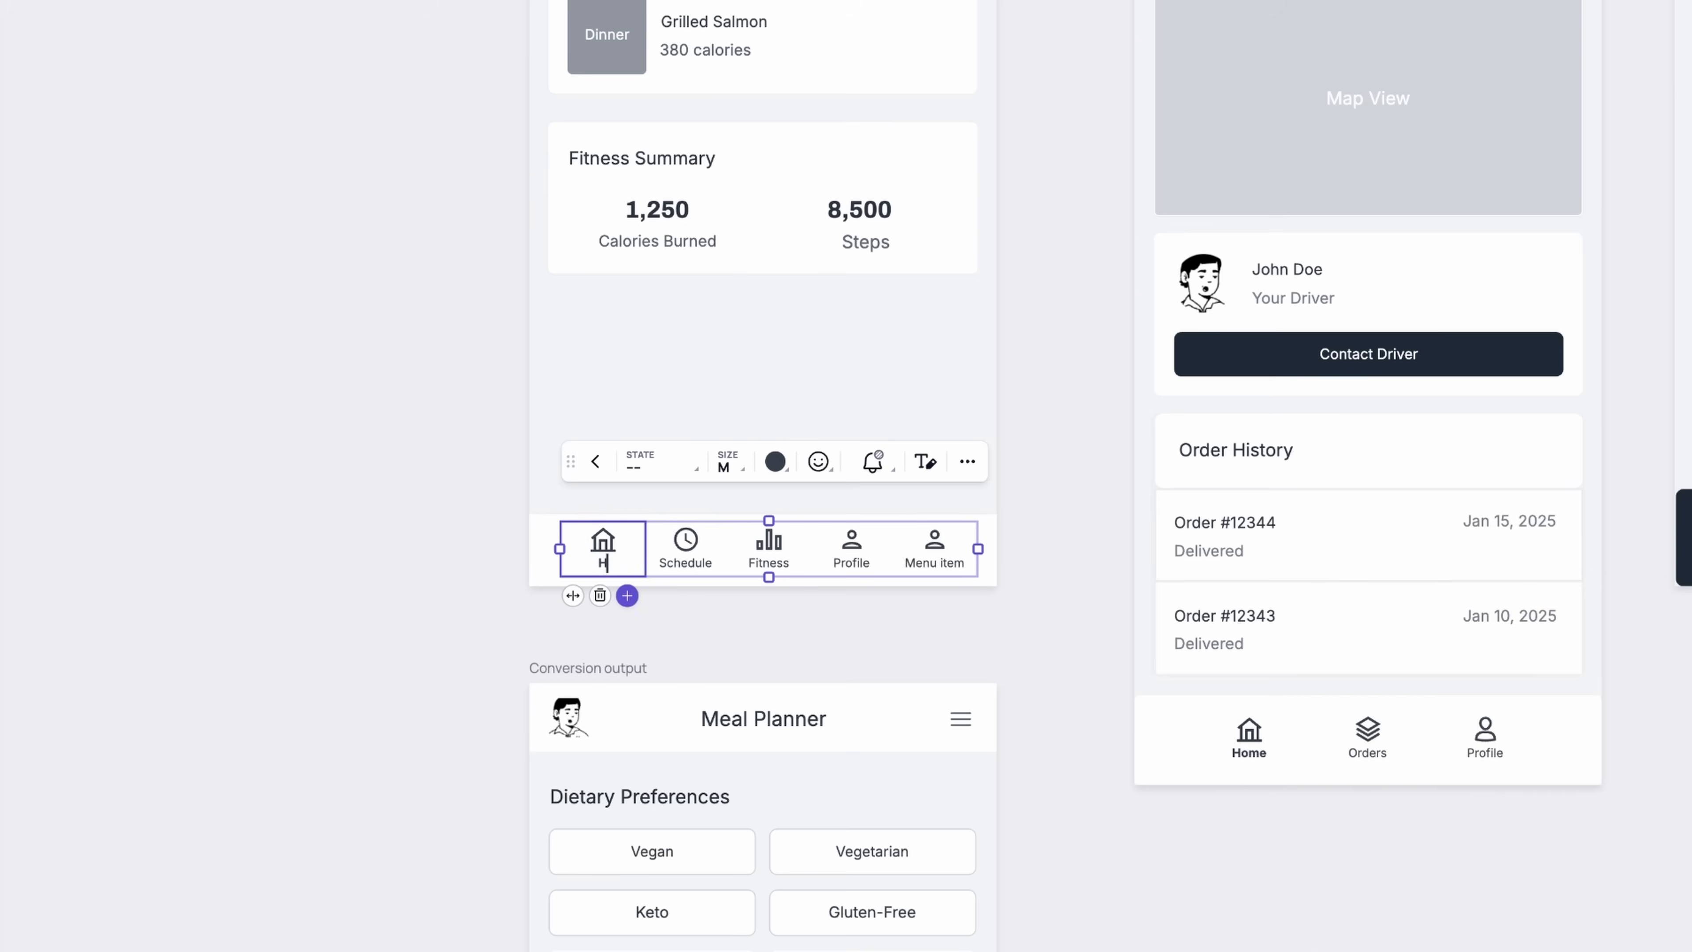
{"action": "left_click", "coordinate": [723, 615]}
{"action": "left_click", "coordinate": [677, 554]}
{"action": "left_click", "coordinate": [750, 462]}
{"action": "left_click", "coordinate": [745, 536]}
{"action": "left_click", "coordinate": [754, 595]}
Step: Rename the second navigation item as Orders and give it the shopping basket icon from a "basket" search
{"action": "left_click", "coordinate": [690, 550]}
{"action": "double_click", "coordinate": [686, 562]}
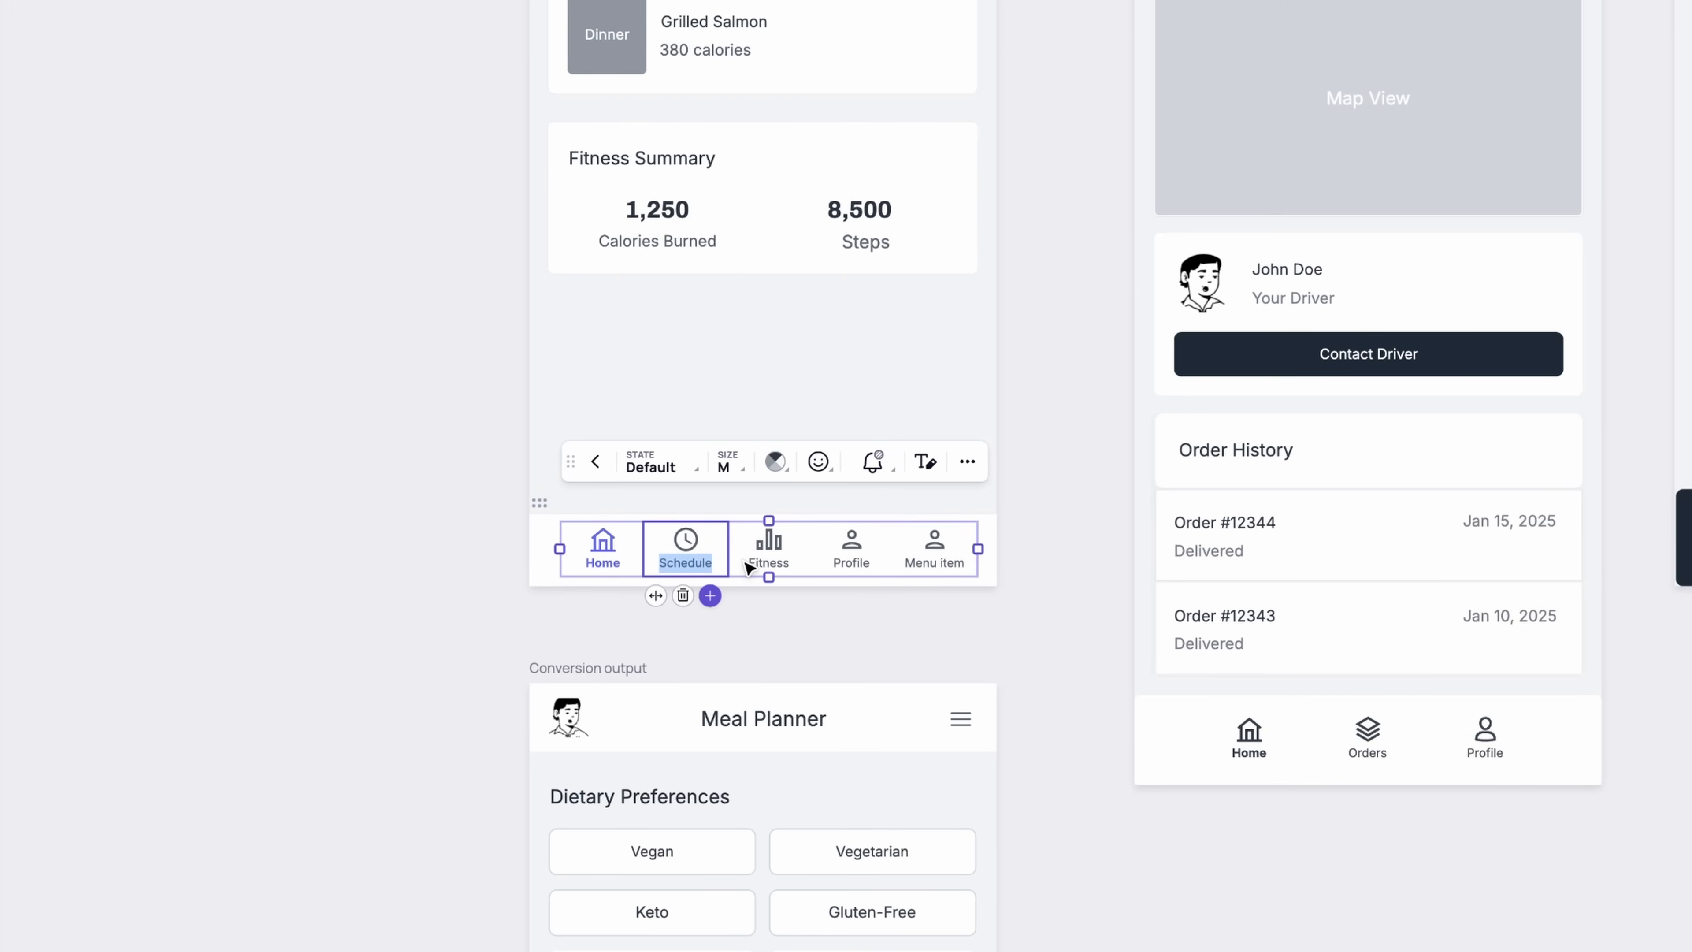
{"action": "left_click", "coordinate": [825, 464]}
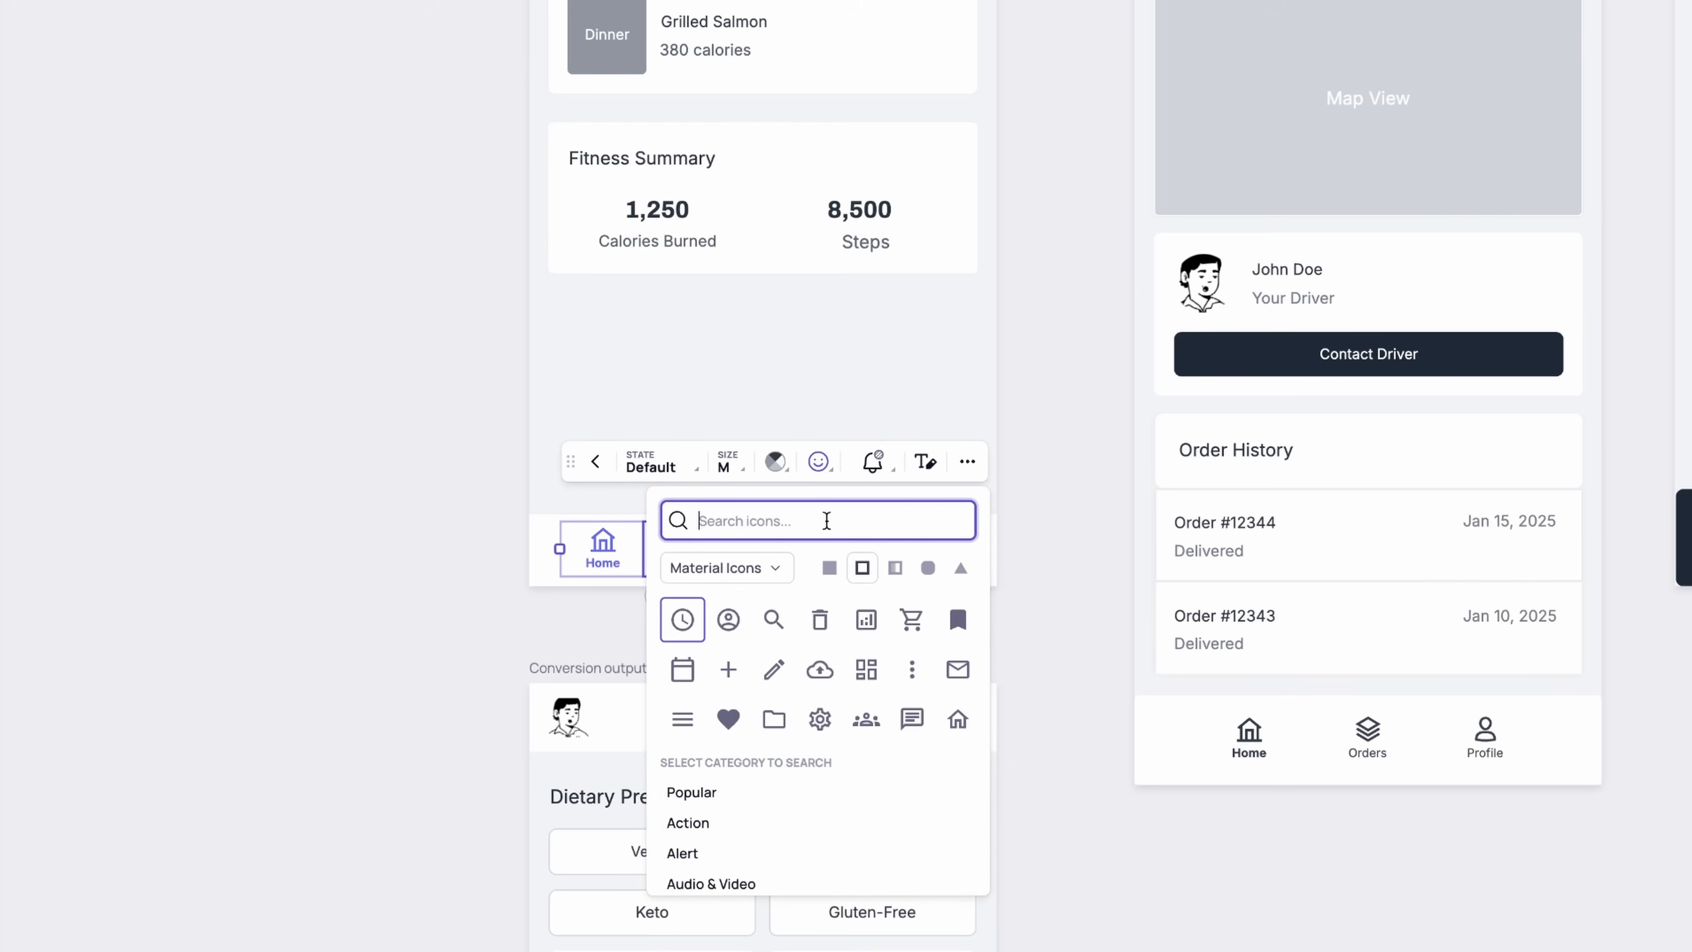
{"action": "type", "text": "basket"}
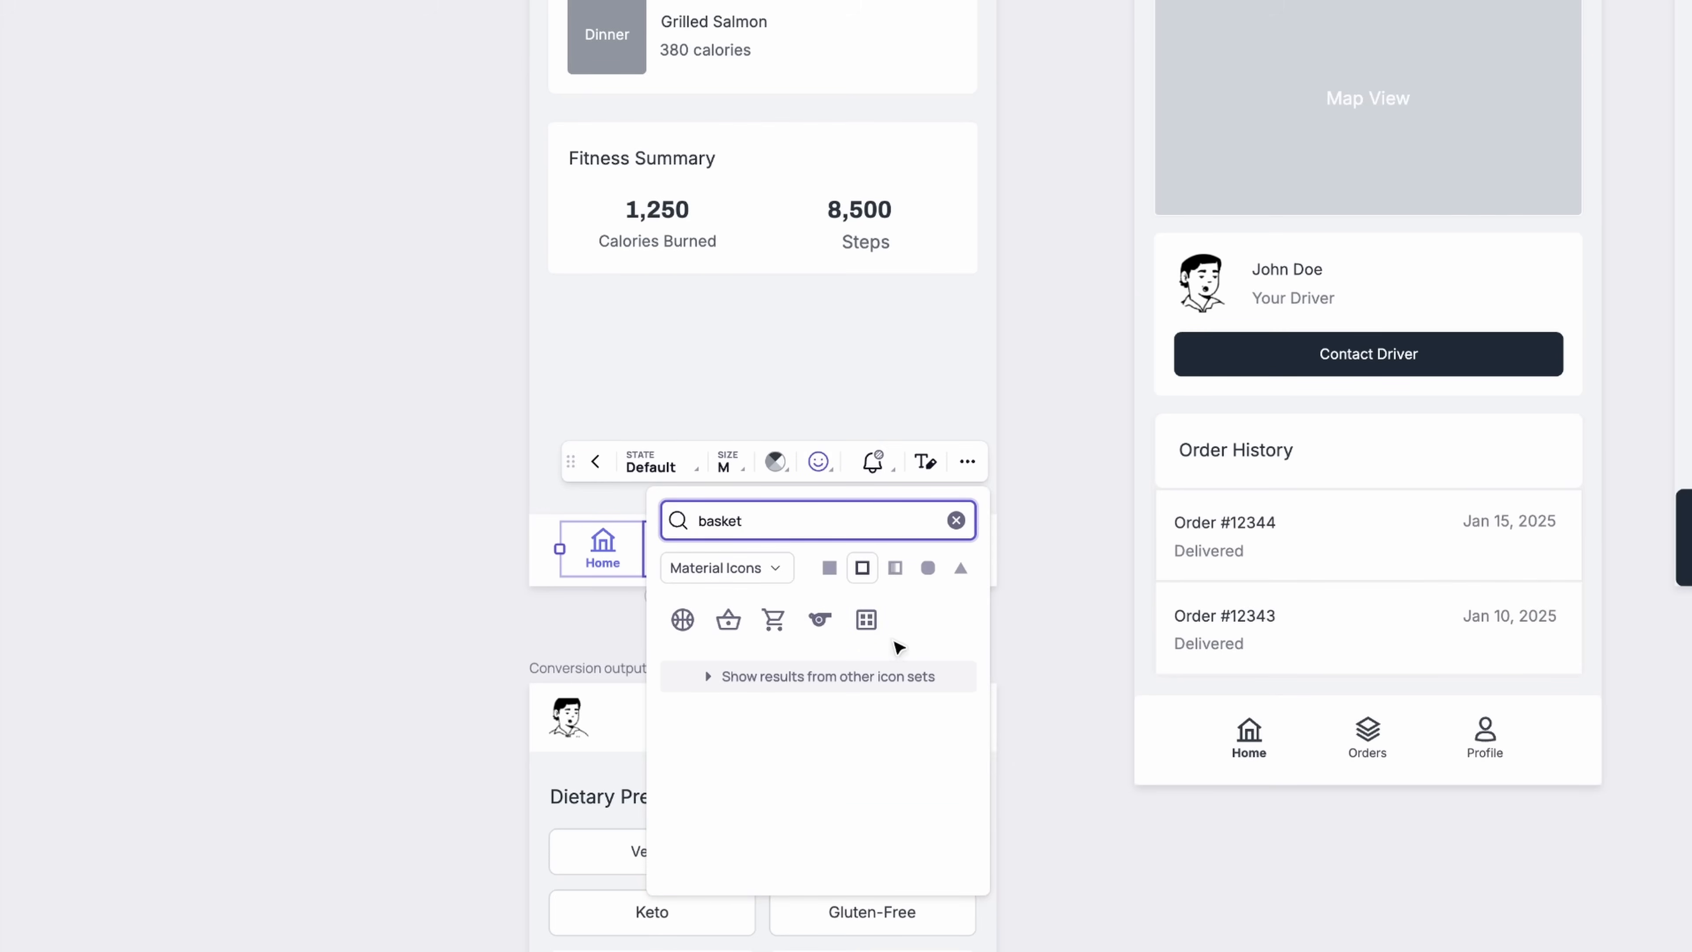
{"action": "left_click", "coordinate": [728, 620]}
Step: Rename the third navigation item as Schedule and give it the calendar icon
{"action": "double_click", "coordinate": [787, 547]}
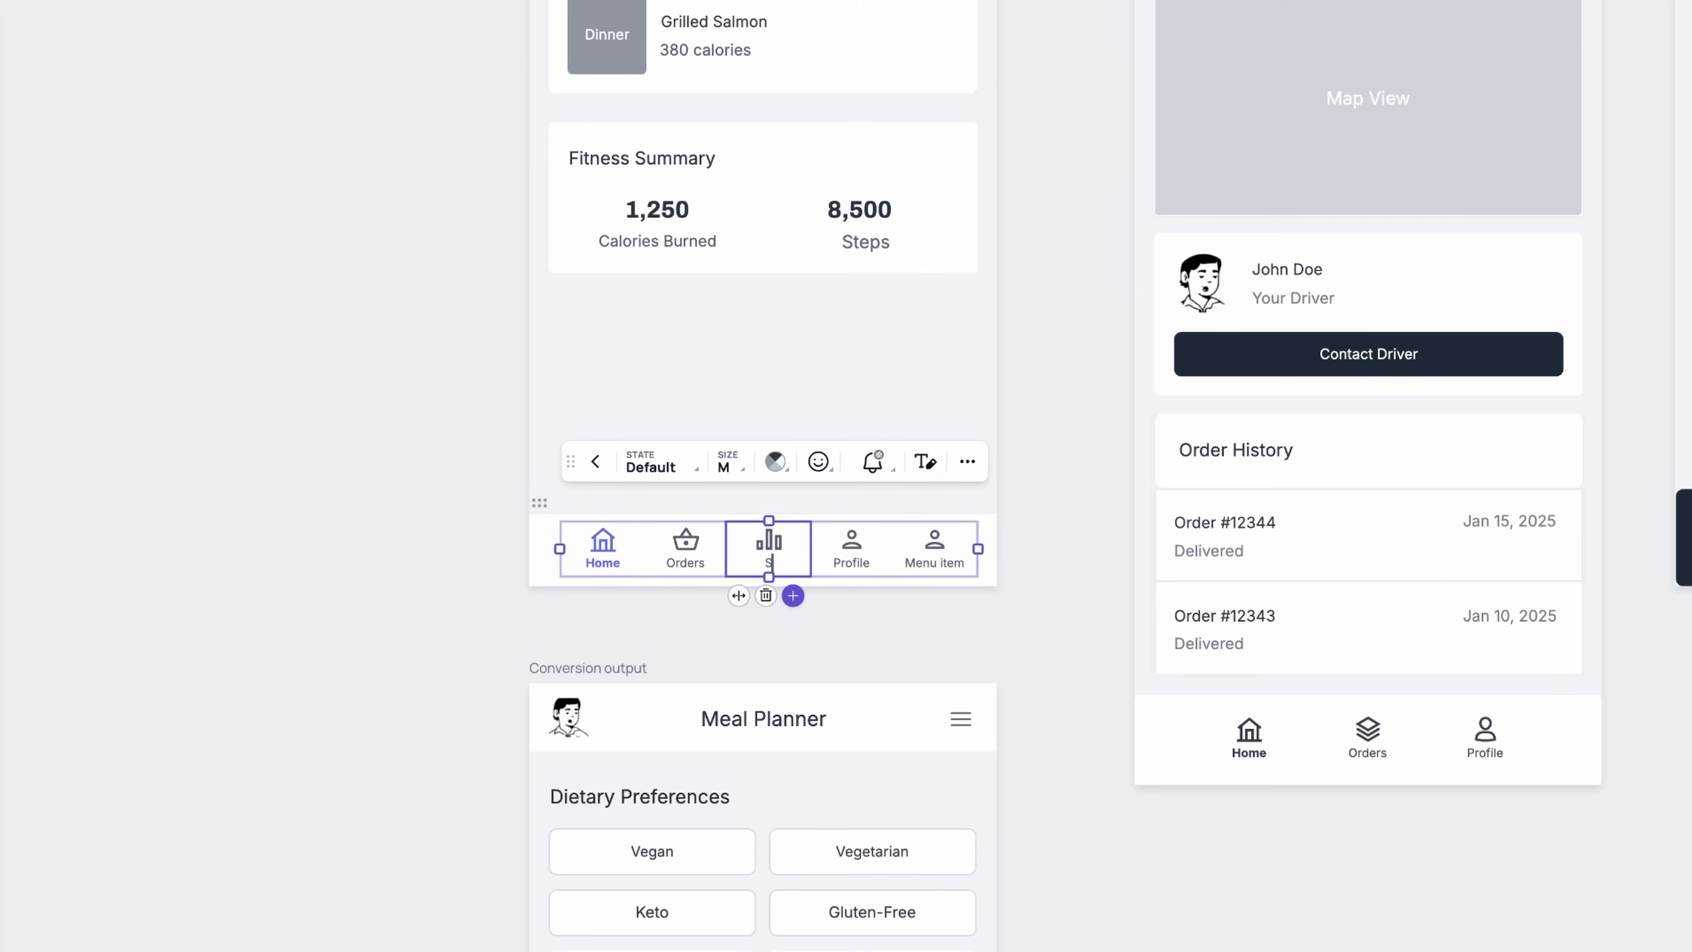
{"action": "left_click", "coordinate": [818, 462]}
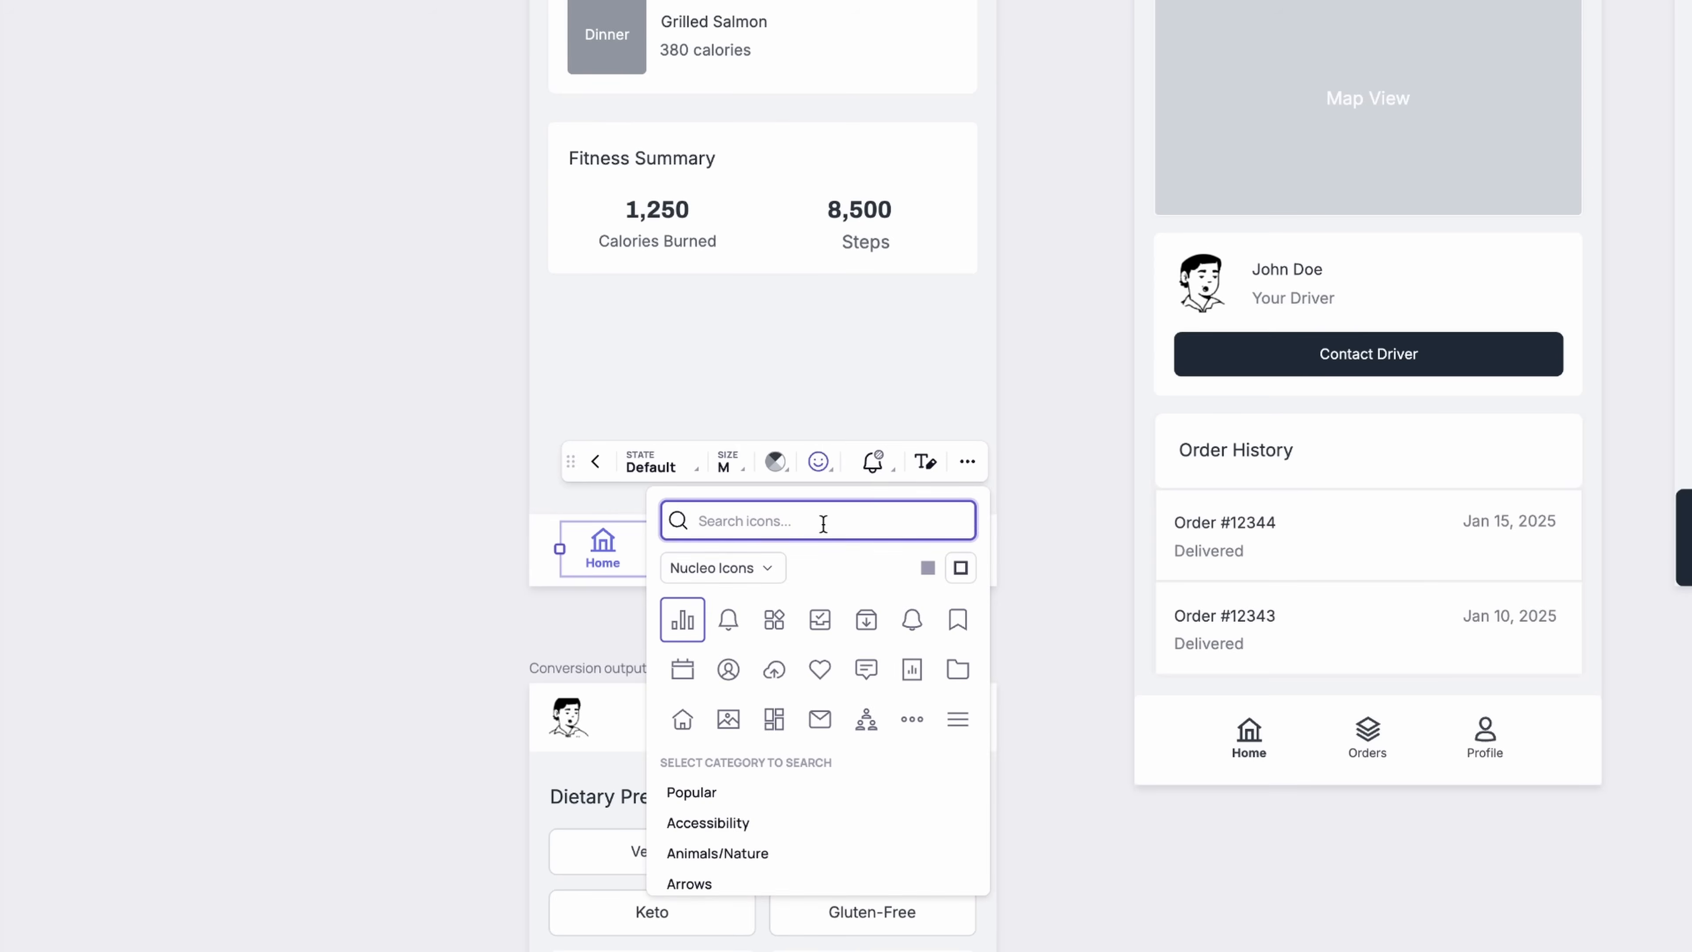
{"action": "left_click", "coordinate": [682, 669]}
Step: Label the fourth navigation item Fitness with a heart icon and label the fifth item Profile
{"action": "left_click", "coordinate": [858, 547]}
{"action": "left_click", "coordinate": [819, 462]}
{"action": "type", "text": "fitnes"}
{"action": "left_click", "coordinate": [729, 620]}
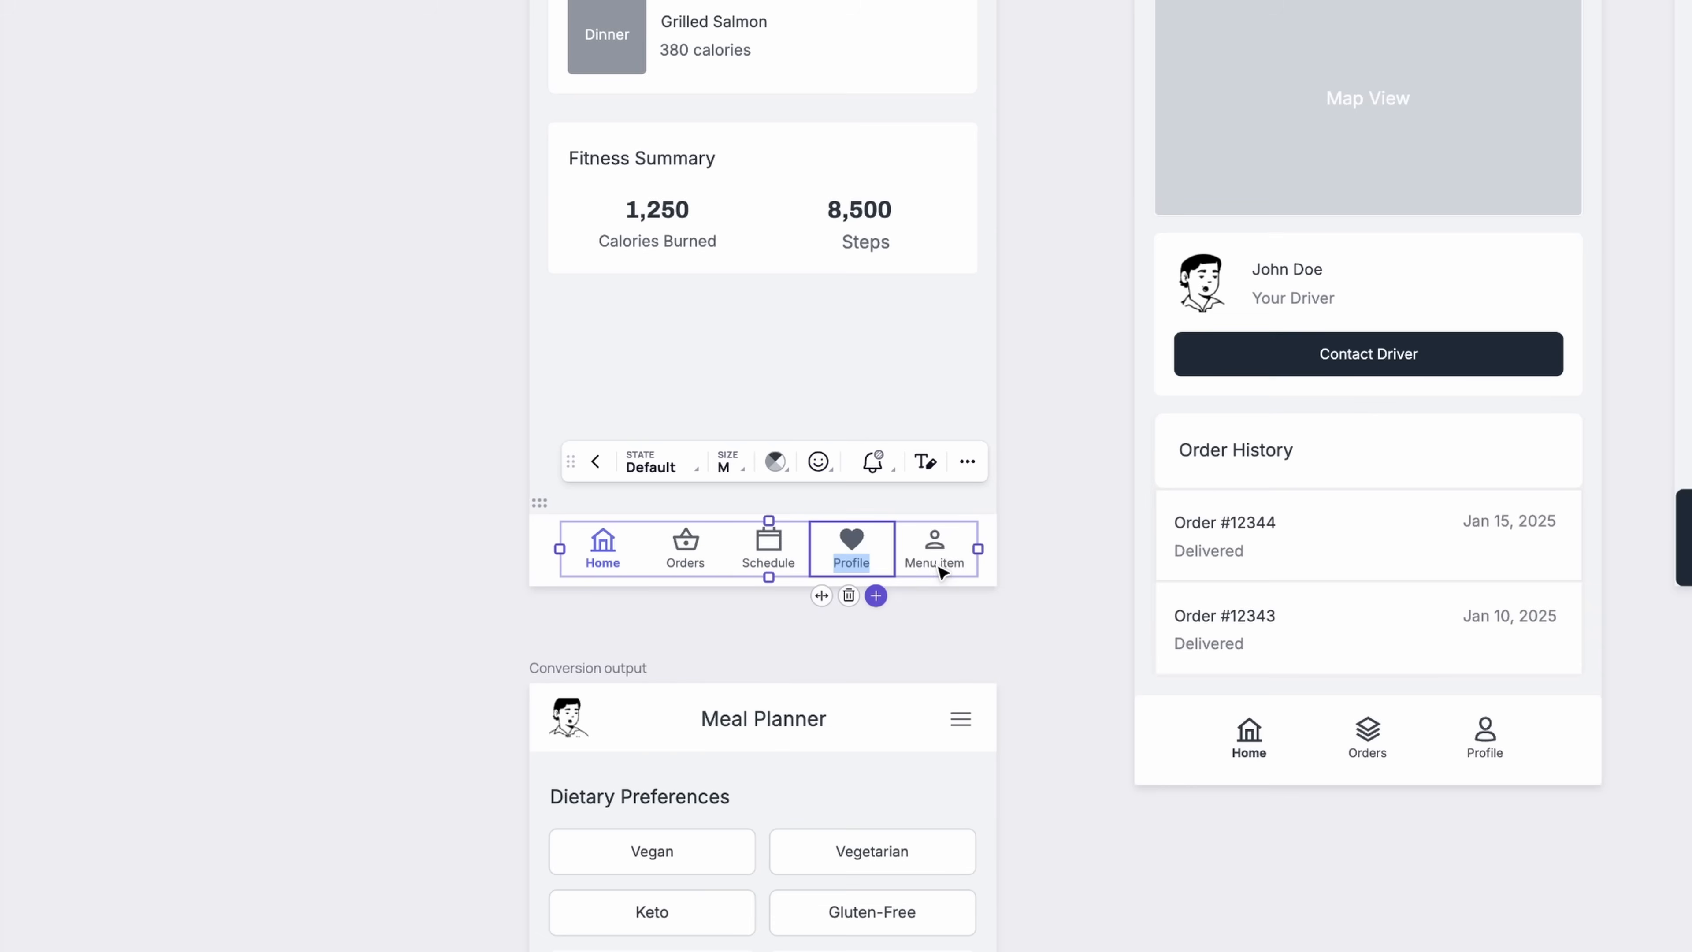
{"action": "left_click", "coordinate": [936, 546]}
{"action": "type", "text": "Profile"}
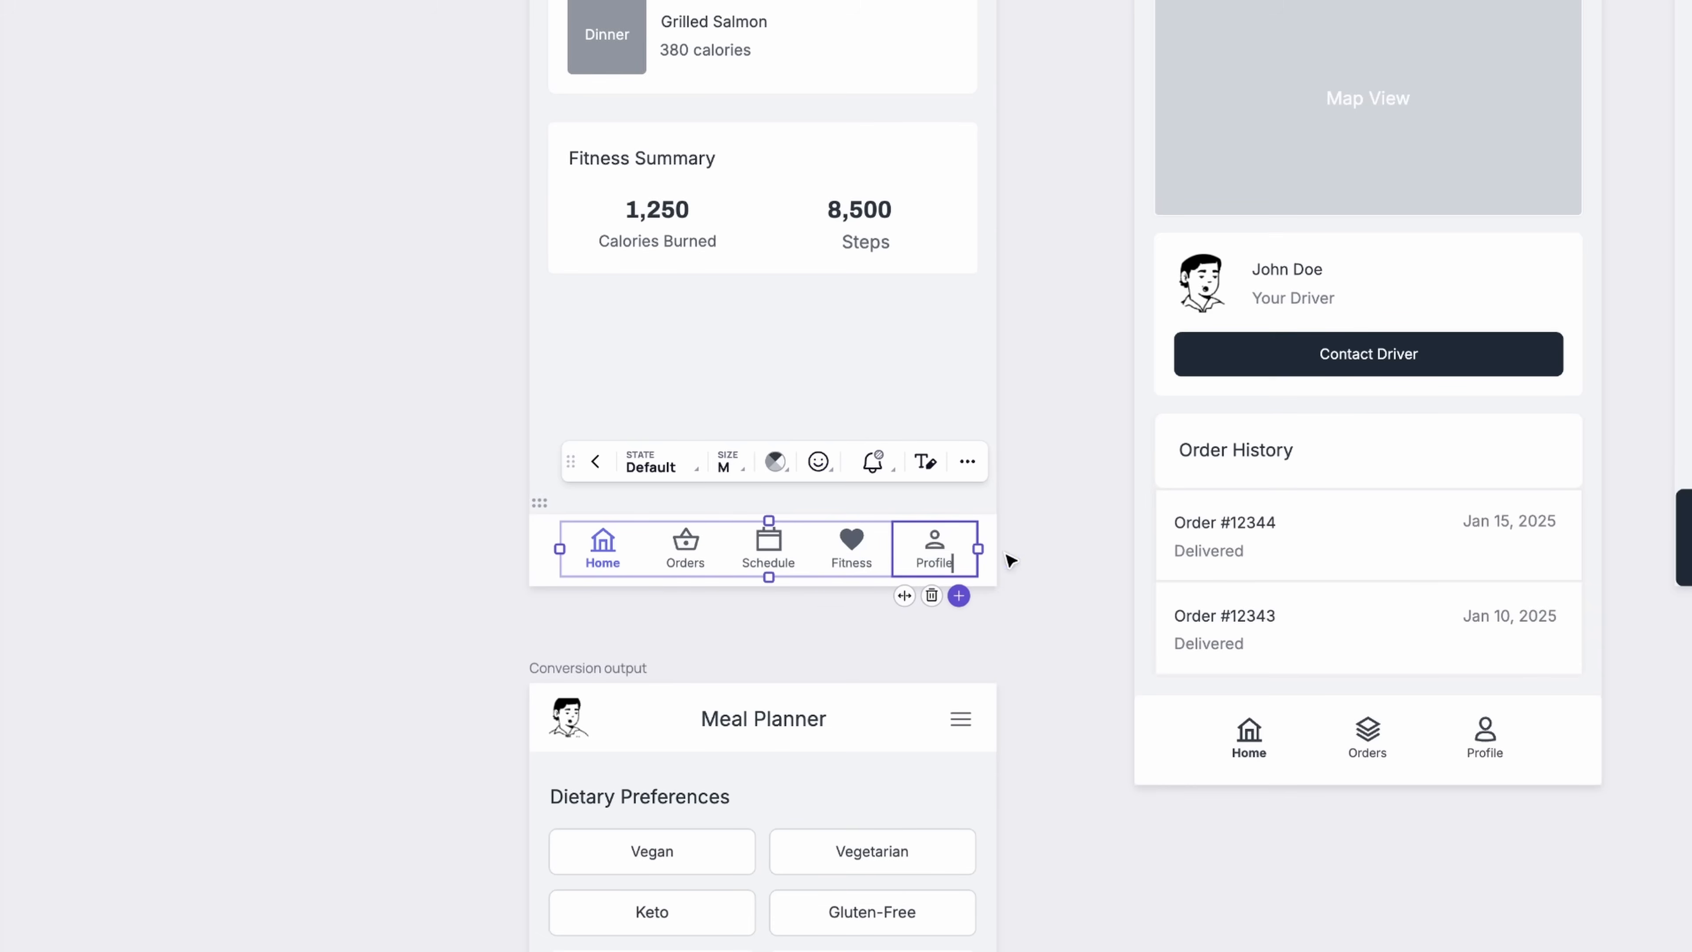
Step: Relabel the fifth navigation item Account and replace the Fitness icon with the pulse monitor icon
{"action": "left_click", "coordinate": [851, 545]}
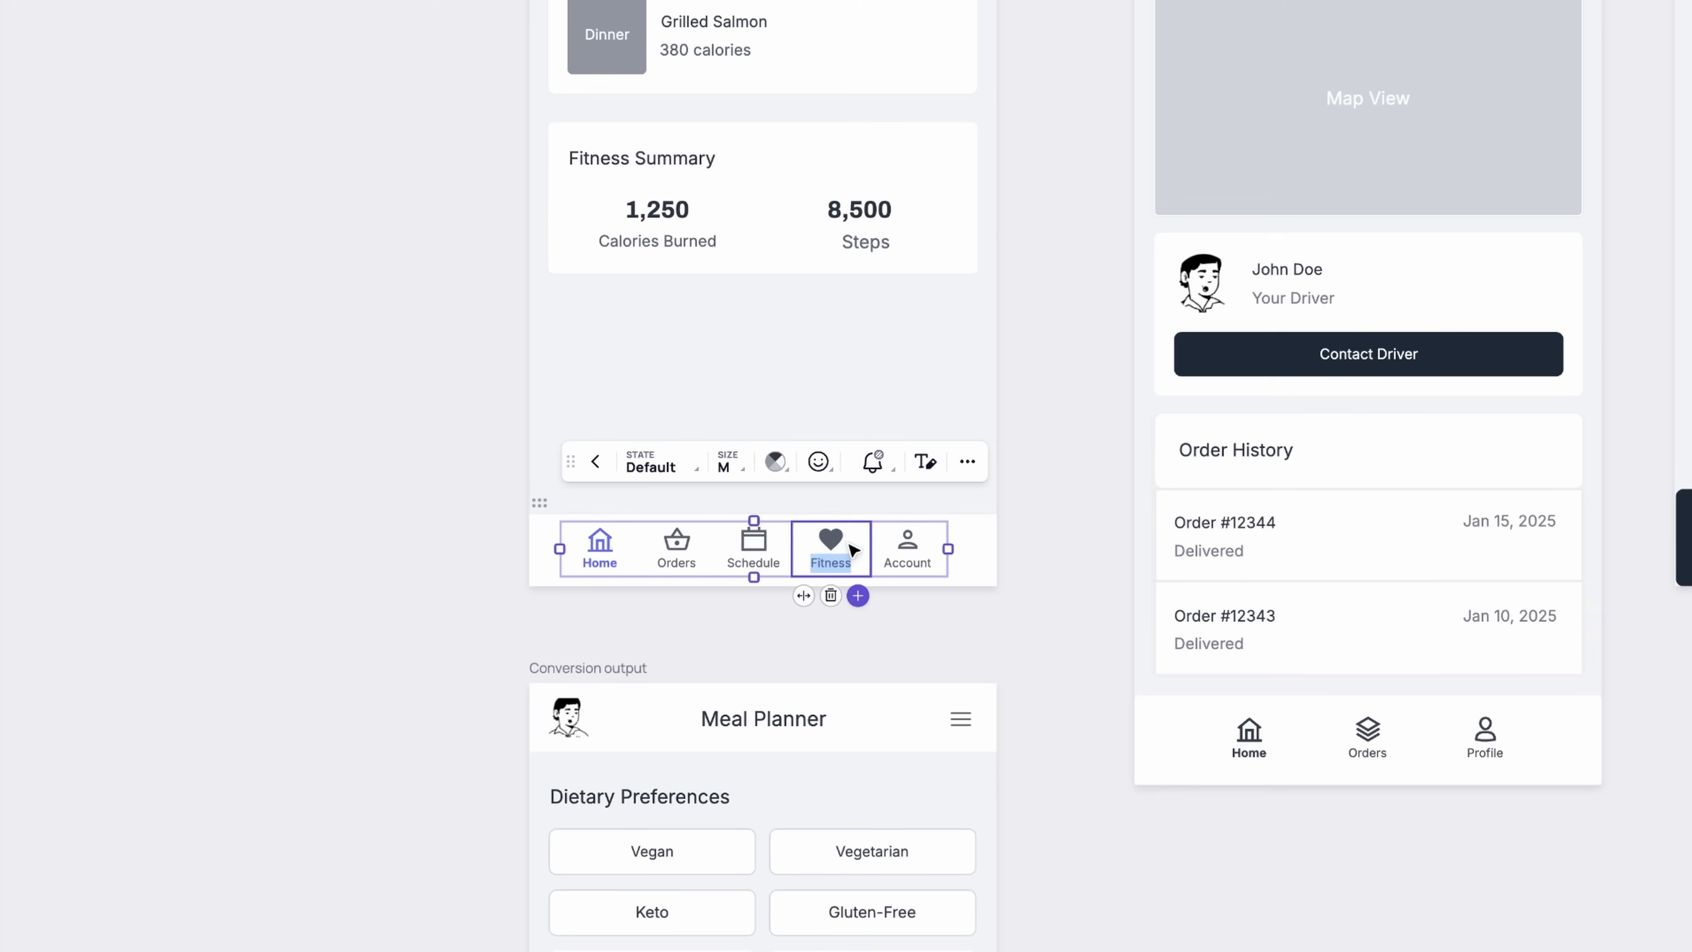
{"action": "left_click", "coordinate": [818, 461]}
{"action": "type", "text": "fitness"}
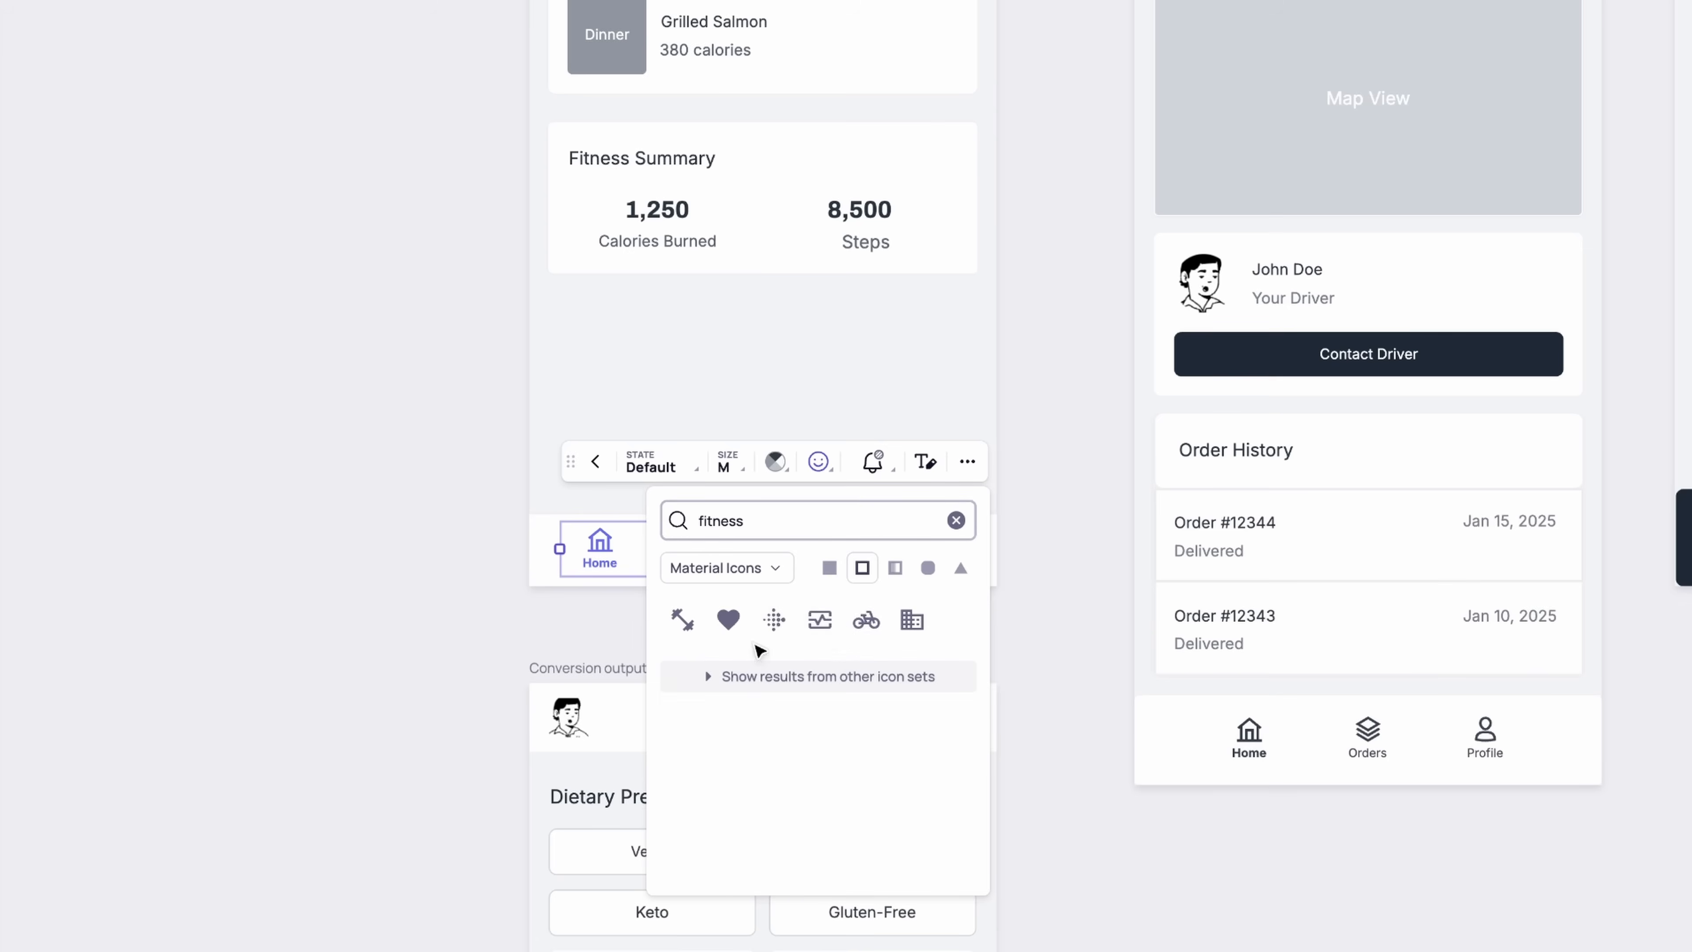
{"action": "left_click", "coordinate": [827, 624]}
{"action": "key", "text": "Escape"}
Step: Set the navigation bar's size to L and widen it on both sides to span the MealFit screen
{"action": "left_click", "coordinate": [703, 469]}
{"action": "left_click", "coordinate": [743, 556]}
{"action": "left_click_drag", "start_coordinate": [949, 552], "coordinate": [980, 551]}
{"action": "left_click_drag", "start_coordinate": [560, 551], "coordinate": [548, 552]}
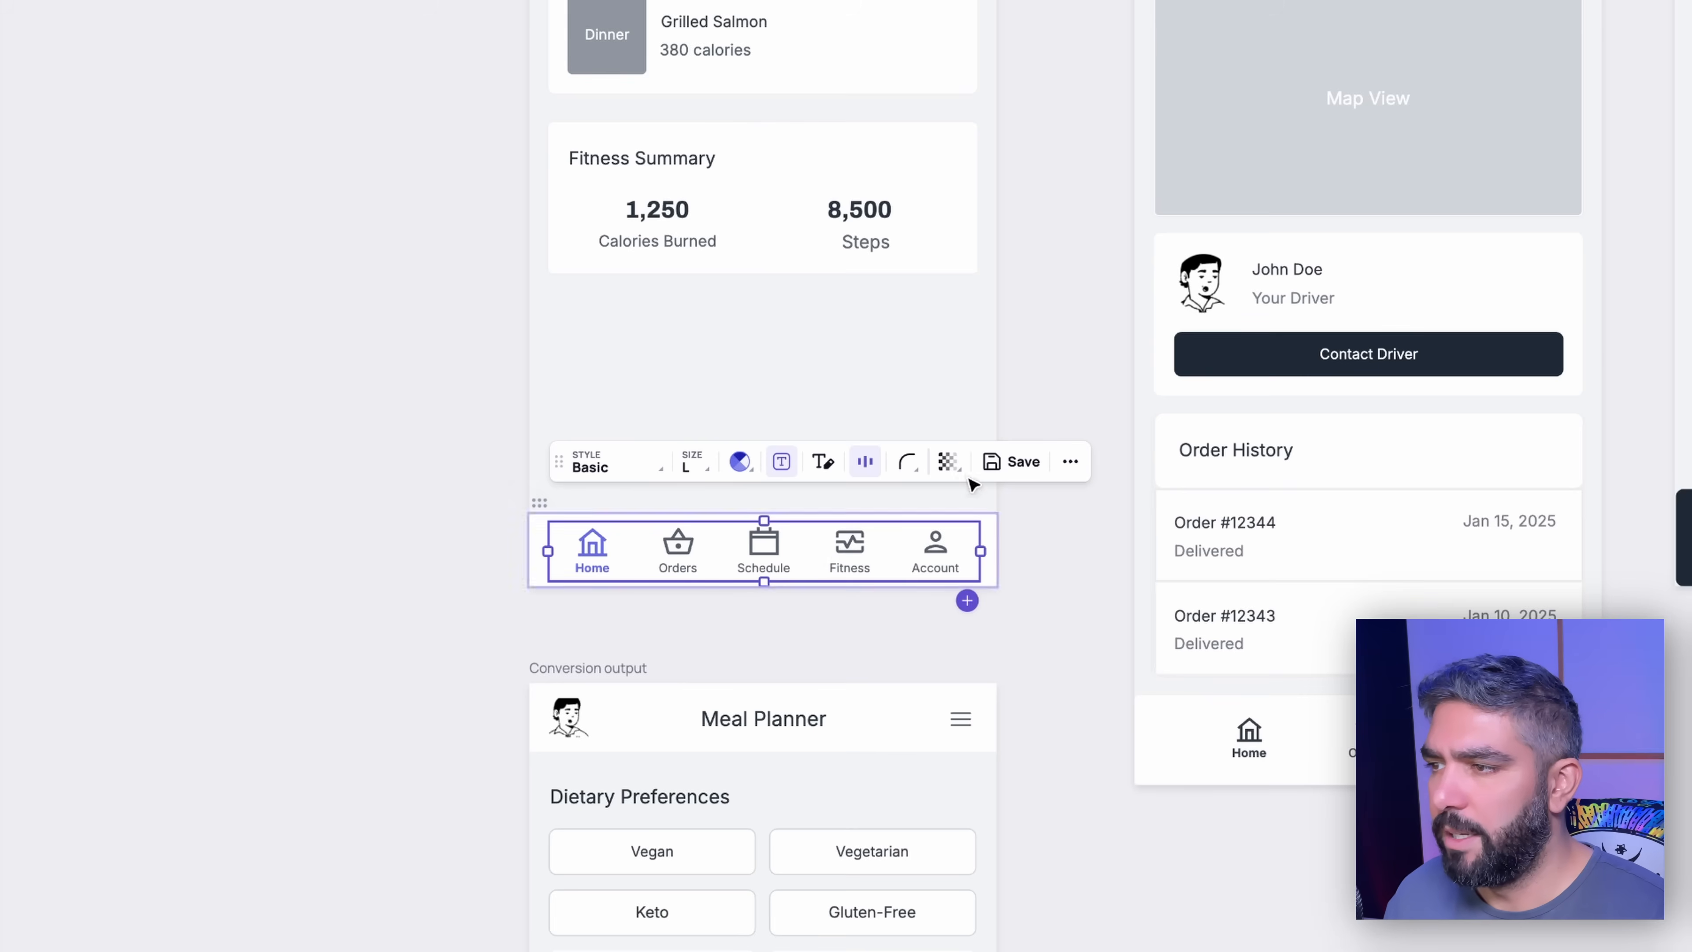
Step: Save the navigation bar as a template named "Tab bar" in the "navigation" category with syncing enabled
{"action": "left_click", "coordinate": [1018, 462]}
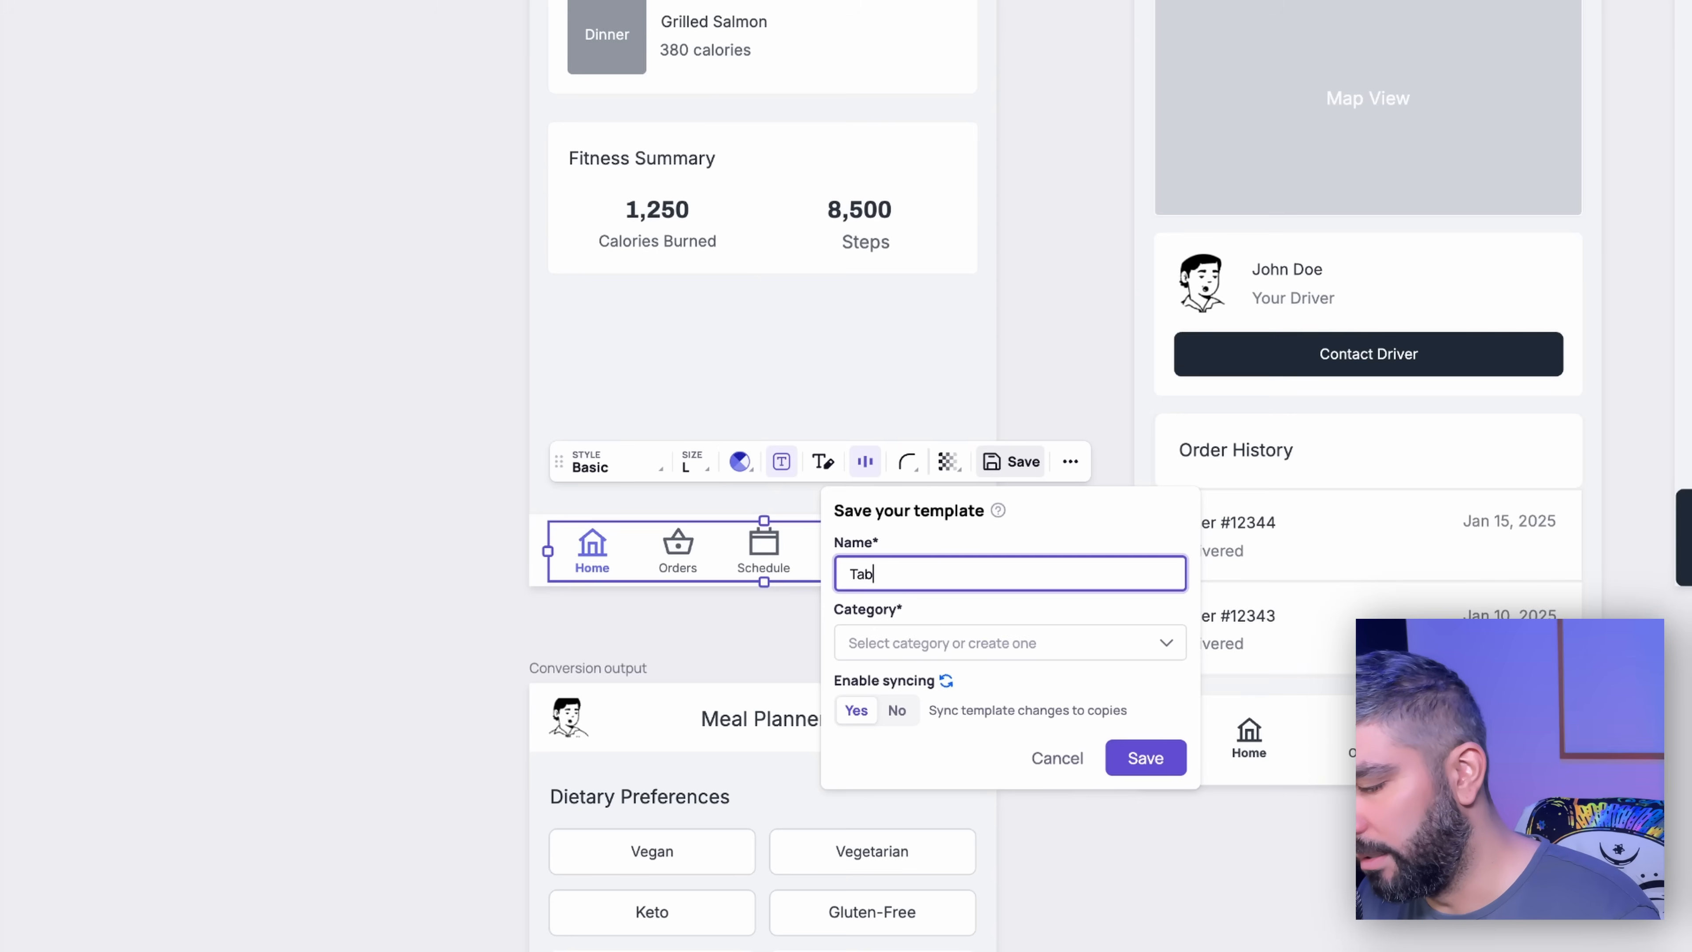
{"action": "left_click", "coordinate": [1013, 637]}
{"action": "left_click", "coordinate": [957, 687]}
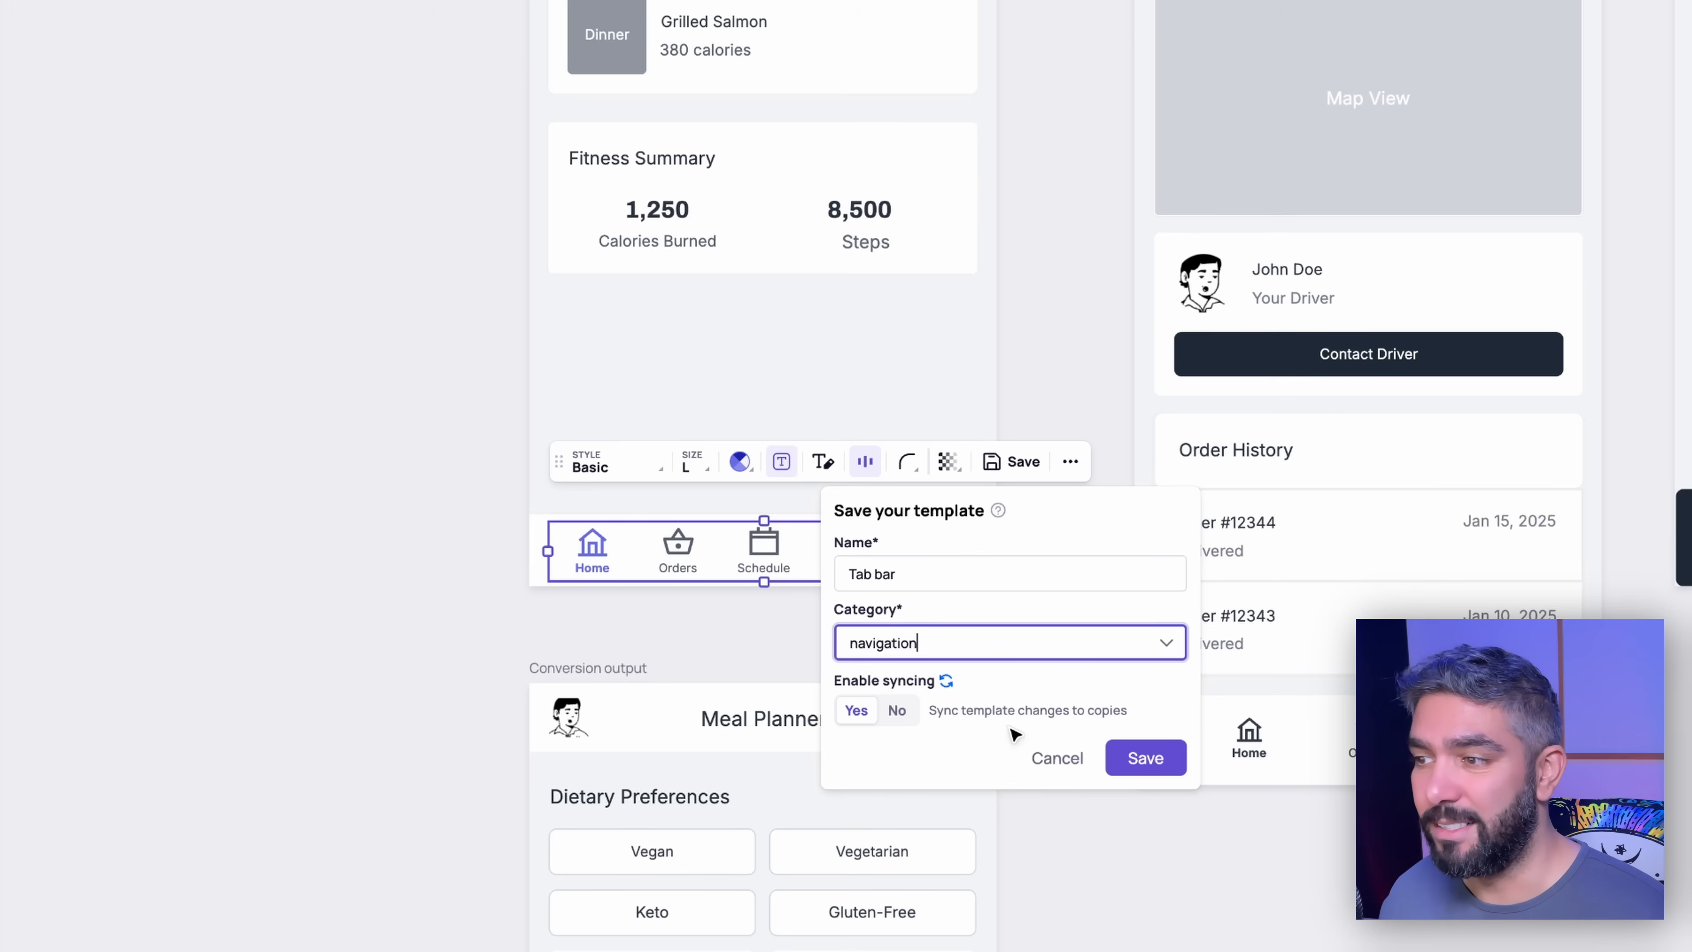
{"action": "left_click", "coordinate": [1146, 758]}
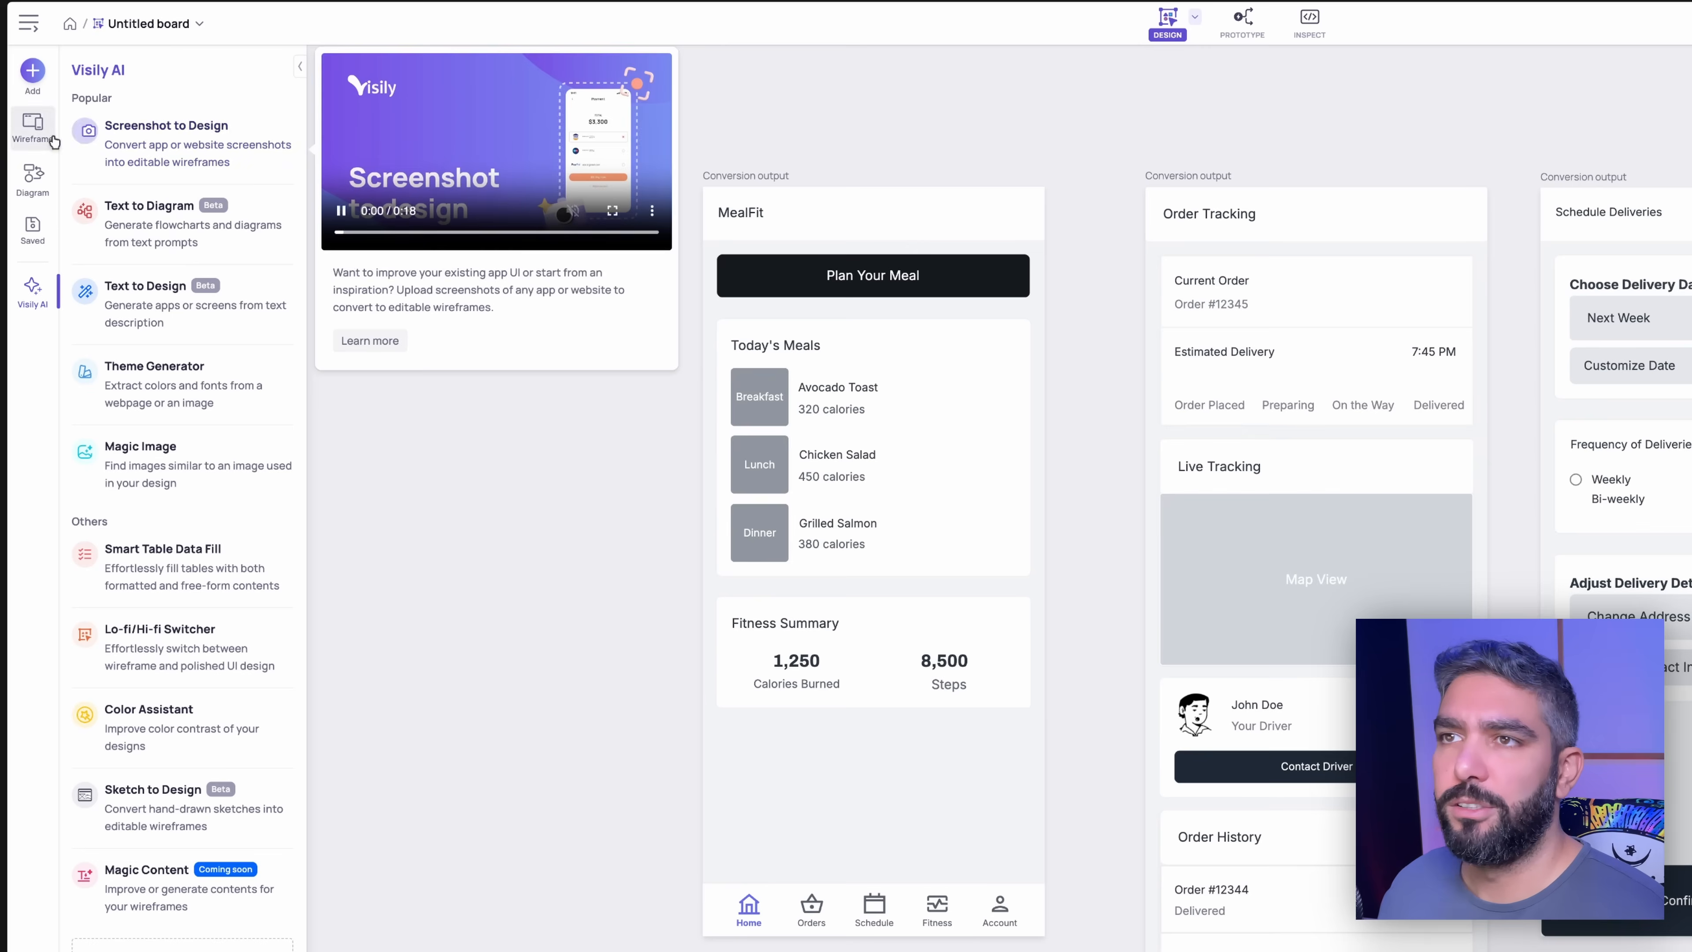
Step: Place the saved Tab bar template at the foot of the Order Tracking screen and make Orders its selected item instead of Home
{"action": "left_click", "coordinate": [34, 230]}
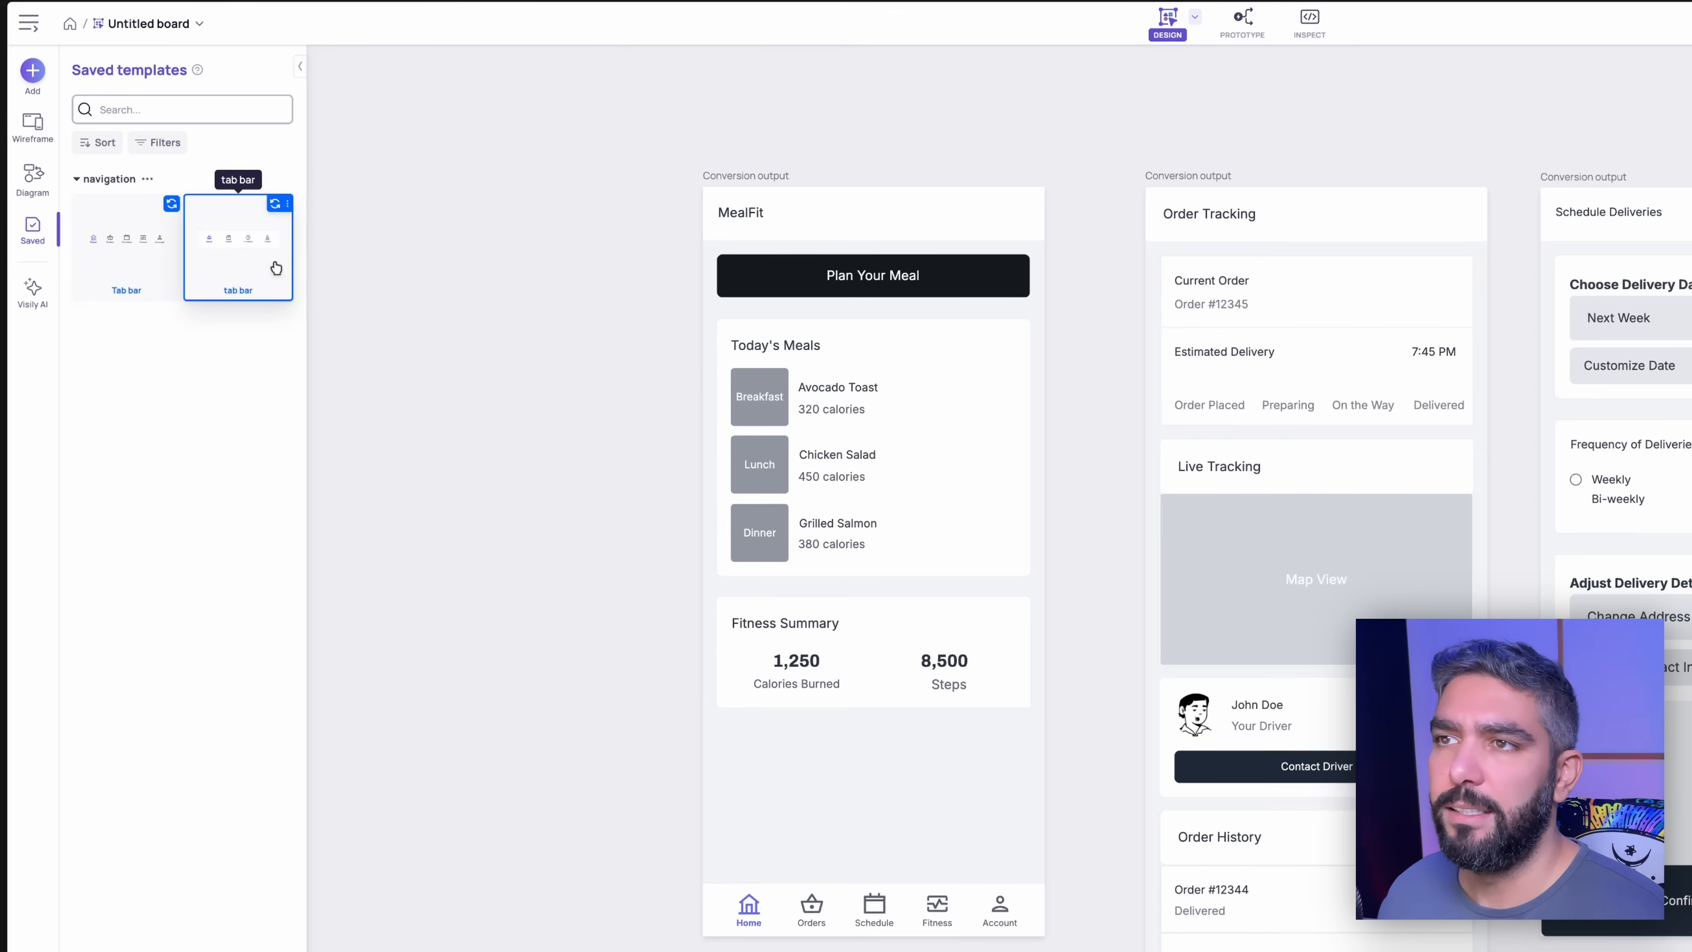
{"action": "left_click_drag", "start_coordinate": [126, 263], "coordinate": [811, 782]}
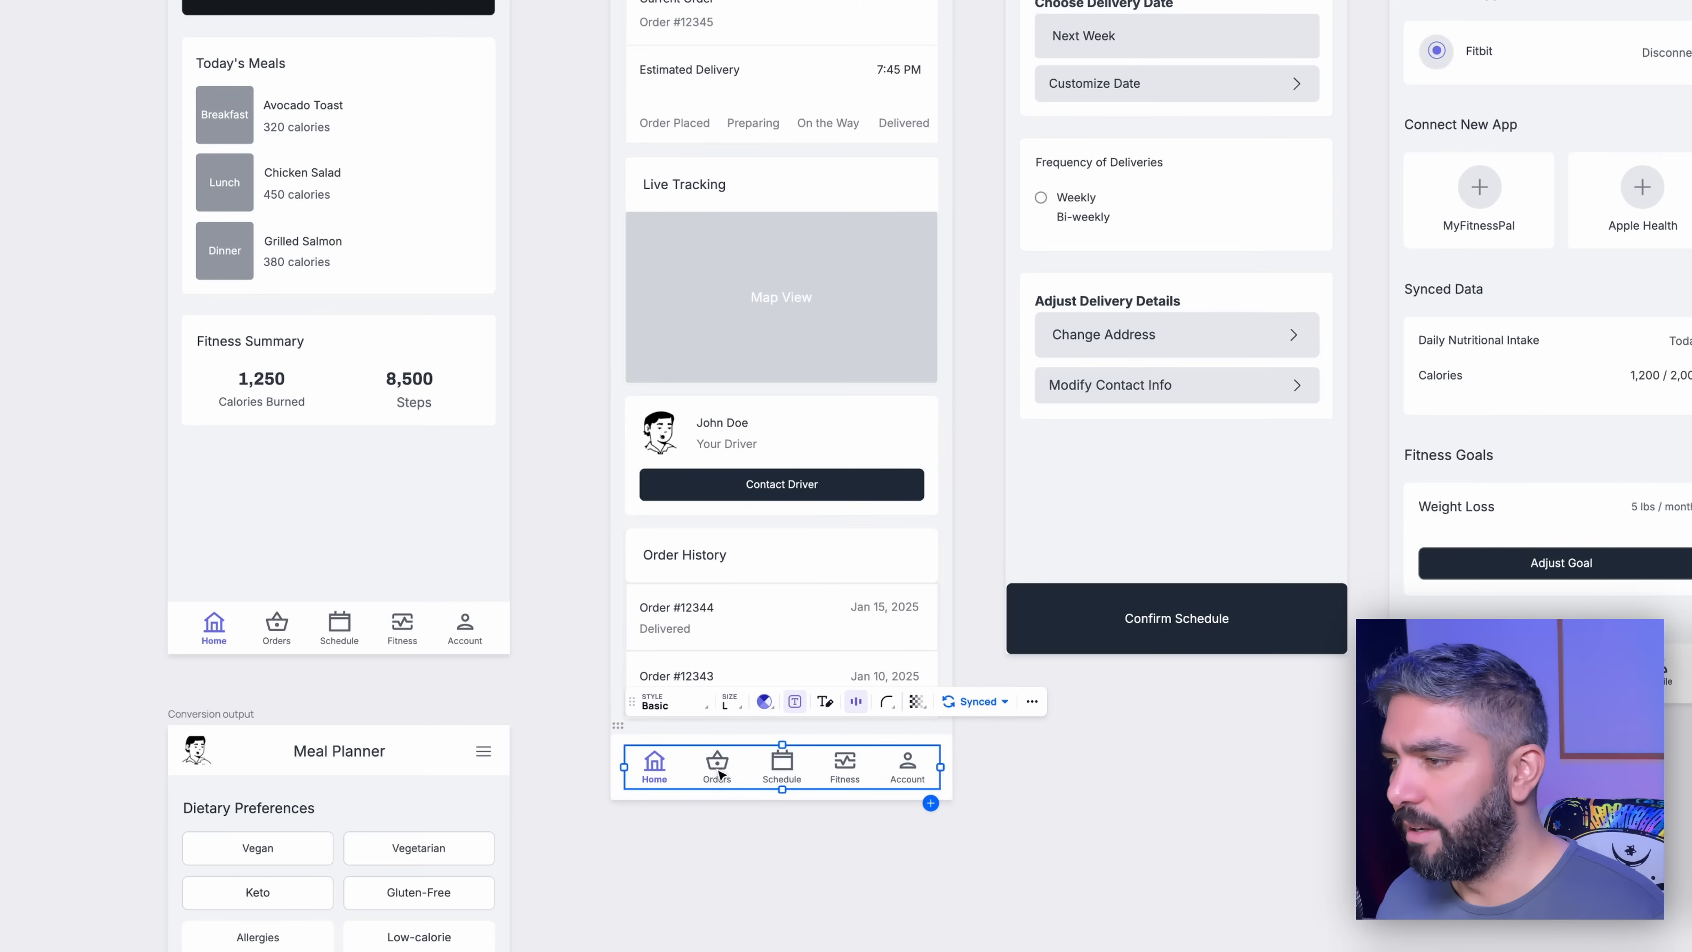
{"action": "left_click", "coordinate": [663, 766]}
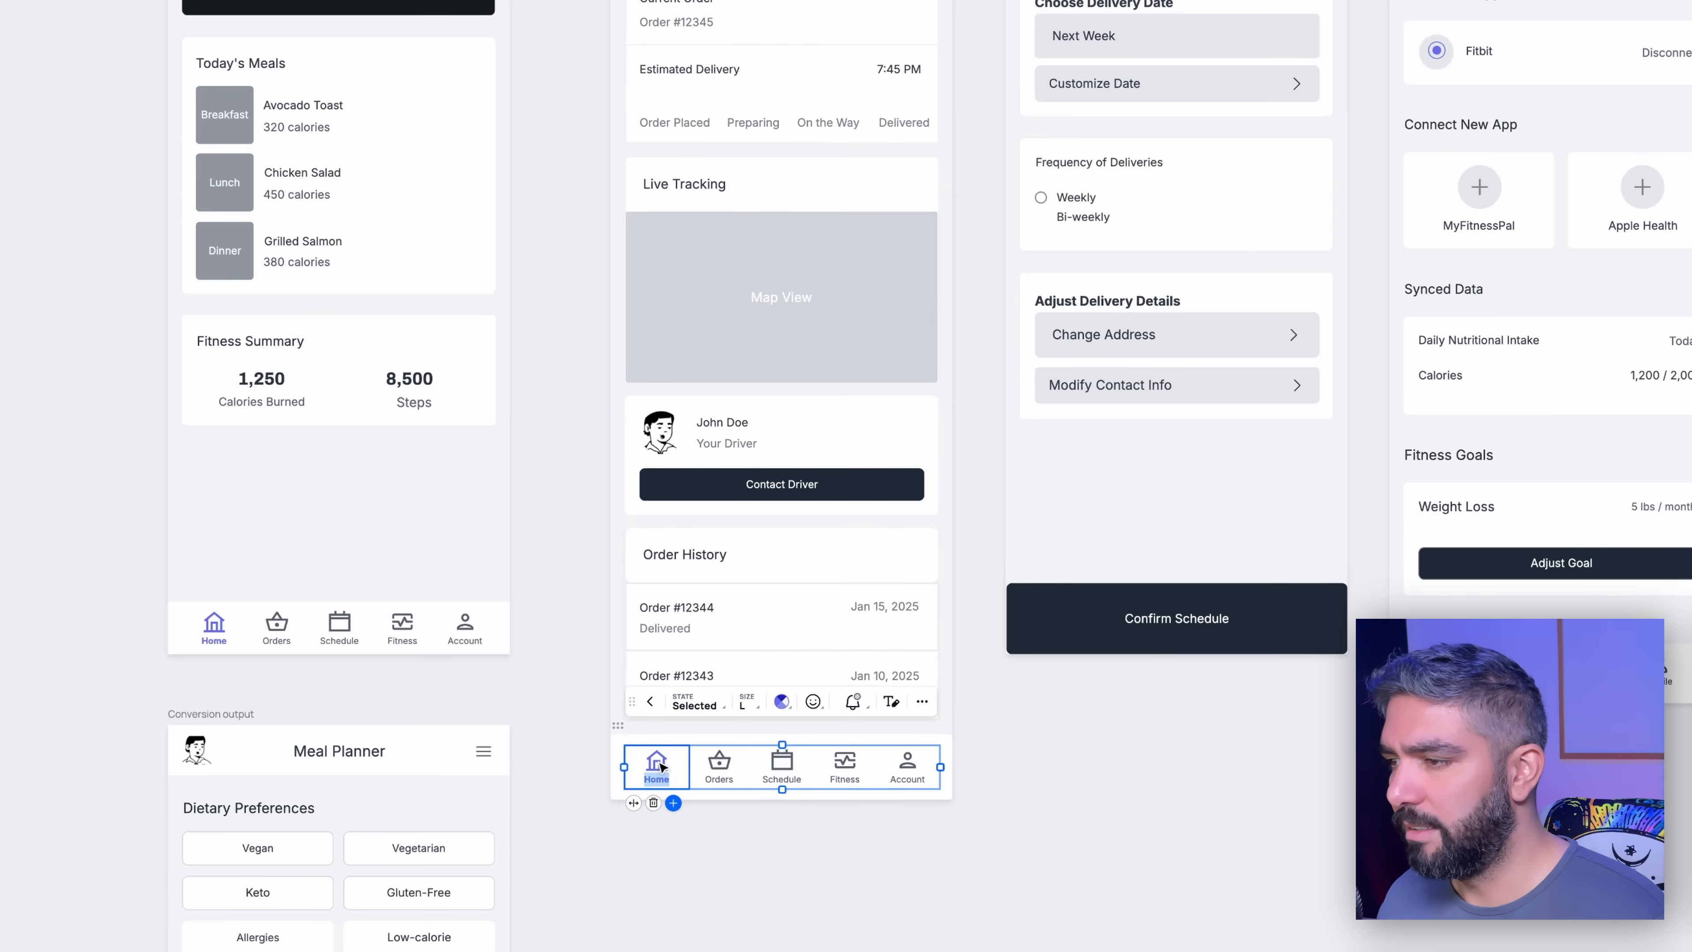
{"action": "left_click", "coordinate": [697, 703]}
{"action": "left_click", "coordinate": [693, 733]}
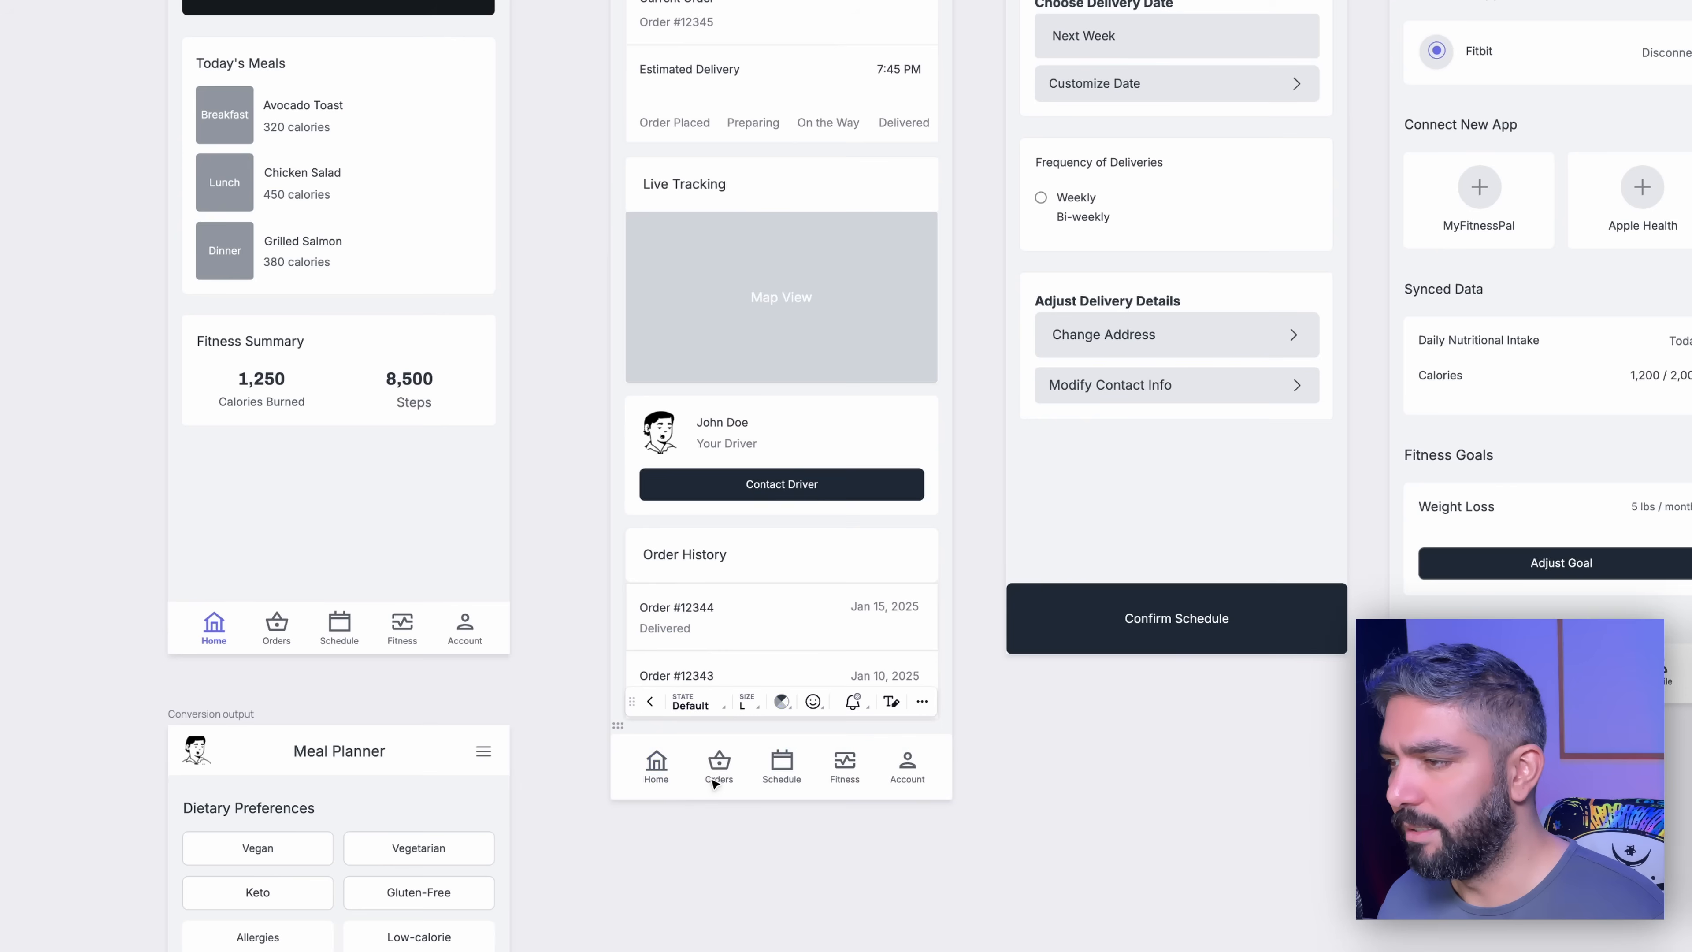
{"action": "left_click", "coordinate": [706, 705]}
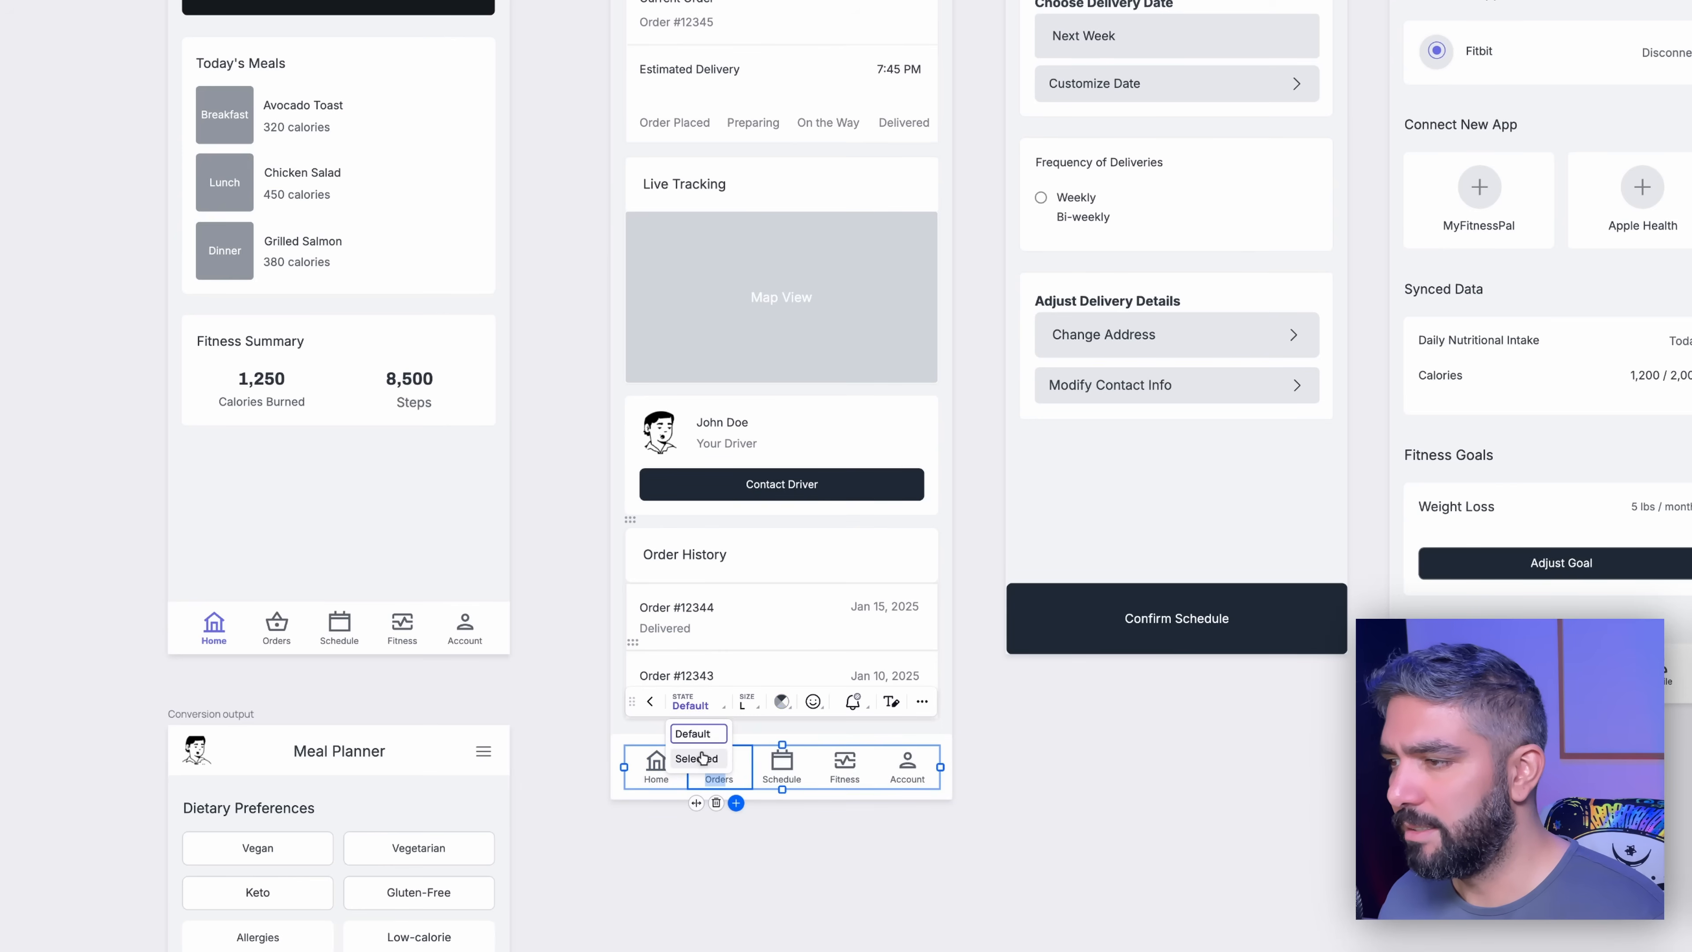
{"action": "left_click", "coordinate": [716, 759]}
{"action": "left_click", "coordinate": [814, 863]}
Step: Shrink and raise the Confirm Schedule button, and place a copy of the tab bar beneath it on the Schedule Deliveries screen
{"action": "left_click_drag", "start_coordinate": [1102, 703], "coordinate": [624, 725]}
{"action": "left_click_drag", "start_coordinate": [726, 612], "coordinate": [699, 572]}
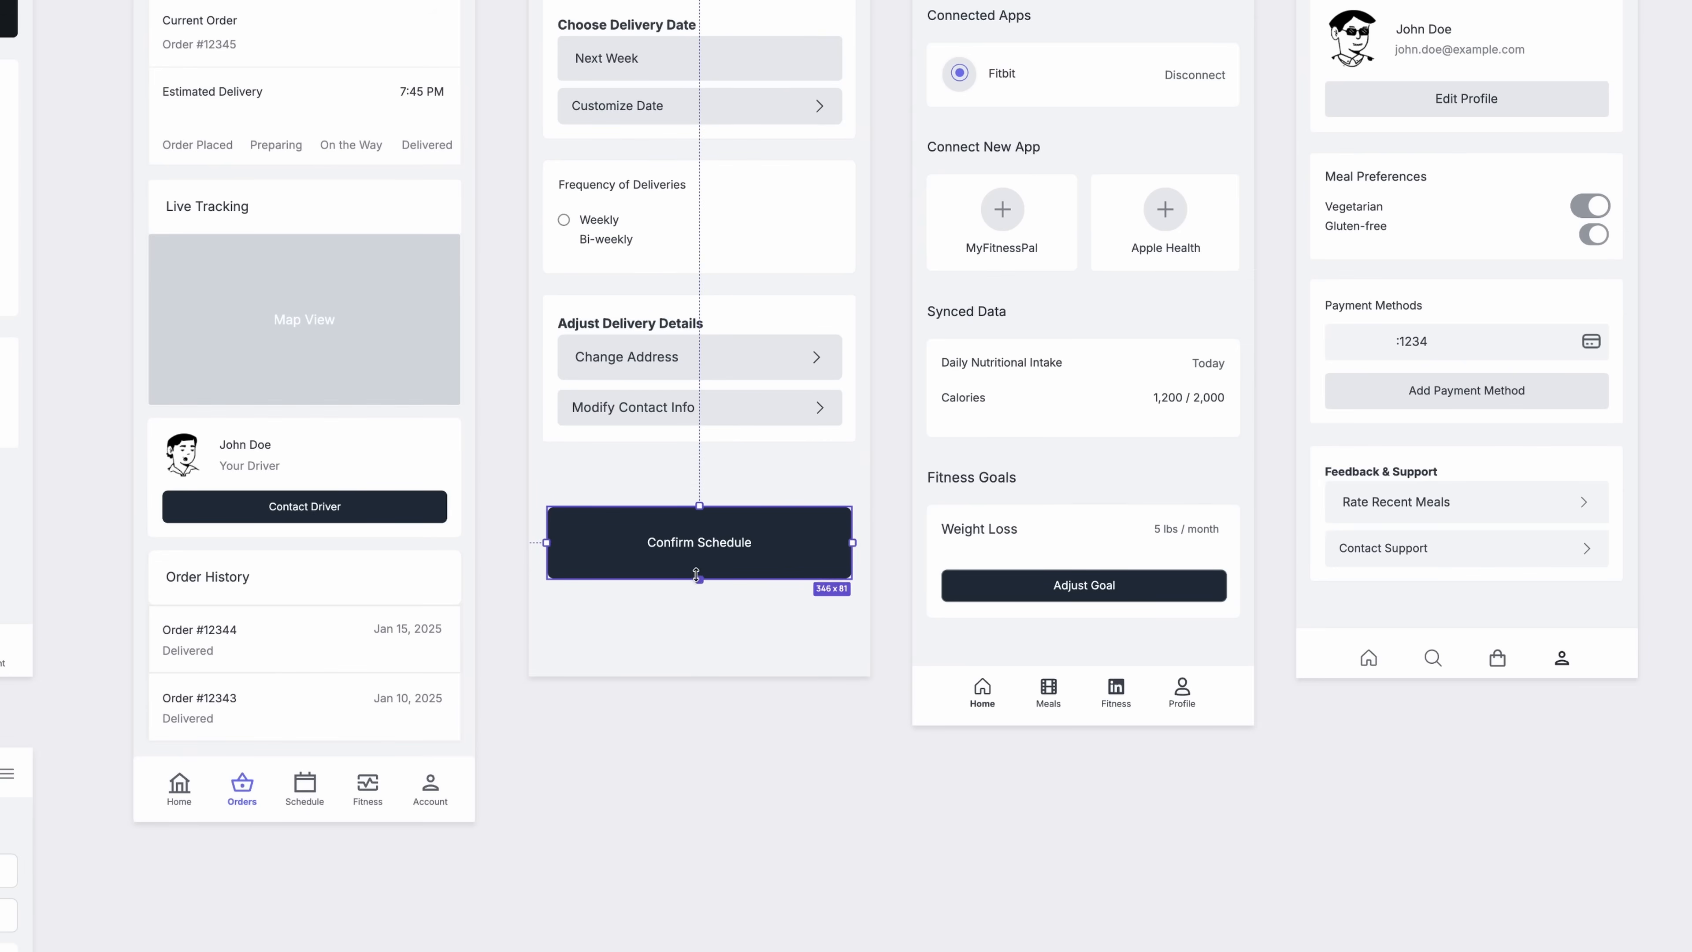
{"action": "left_click", "coordinate": [433, 786]}
{"action": "left_click", "coordinate": [695, 730]}
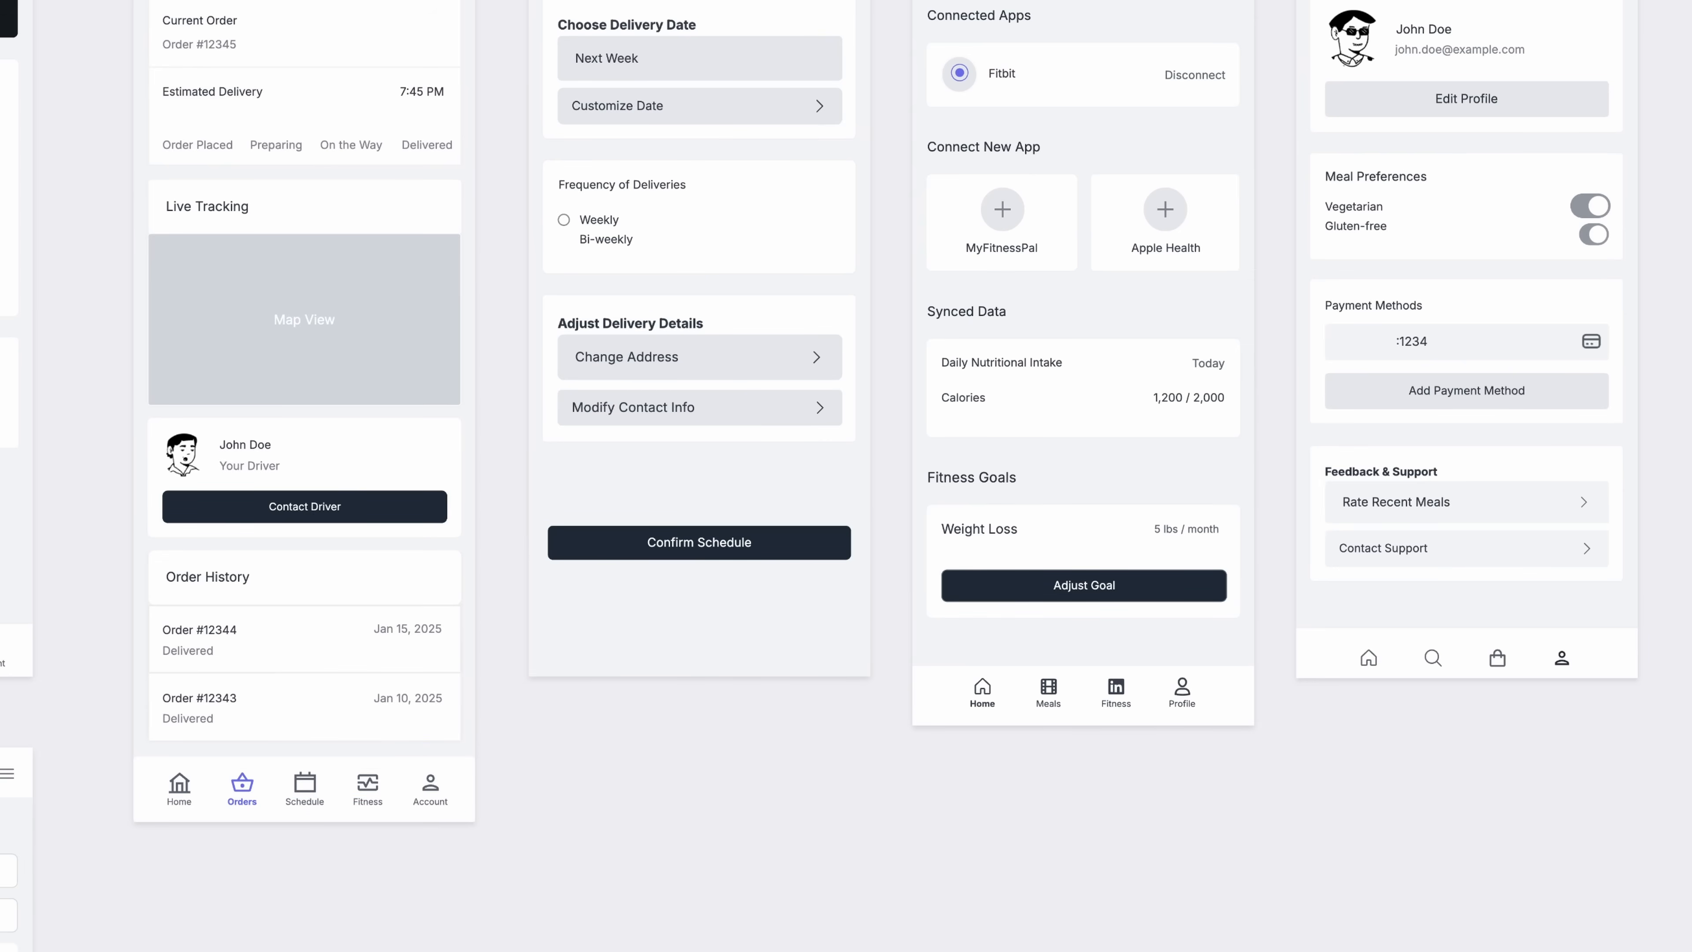
{"action": "left_click", "coordinate": [548, 616]}
{"action": "left_click_drag", "start_coordinate": [783, 631], "coordinate": [766, 642]}
Step: Set Orders to Default and Schedule to Selected in the Schedule Deliveries tab bar
{"action": "left_click", "coordinate": [567, 652]}
{"action": "left_click", "coordinate": [607, 582]}
{"action": "left_click", "coordinate": [609, 614]}
{"action": "left_click", "coordinate": [696, 644]}
{"action": "left_click", "coordinate": [607, 581]}
{"action": "left_click", "coordinate": [609, 639]}
{"action": "left_click", "coordinate": [780, 711]}
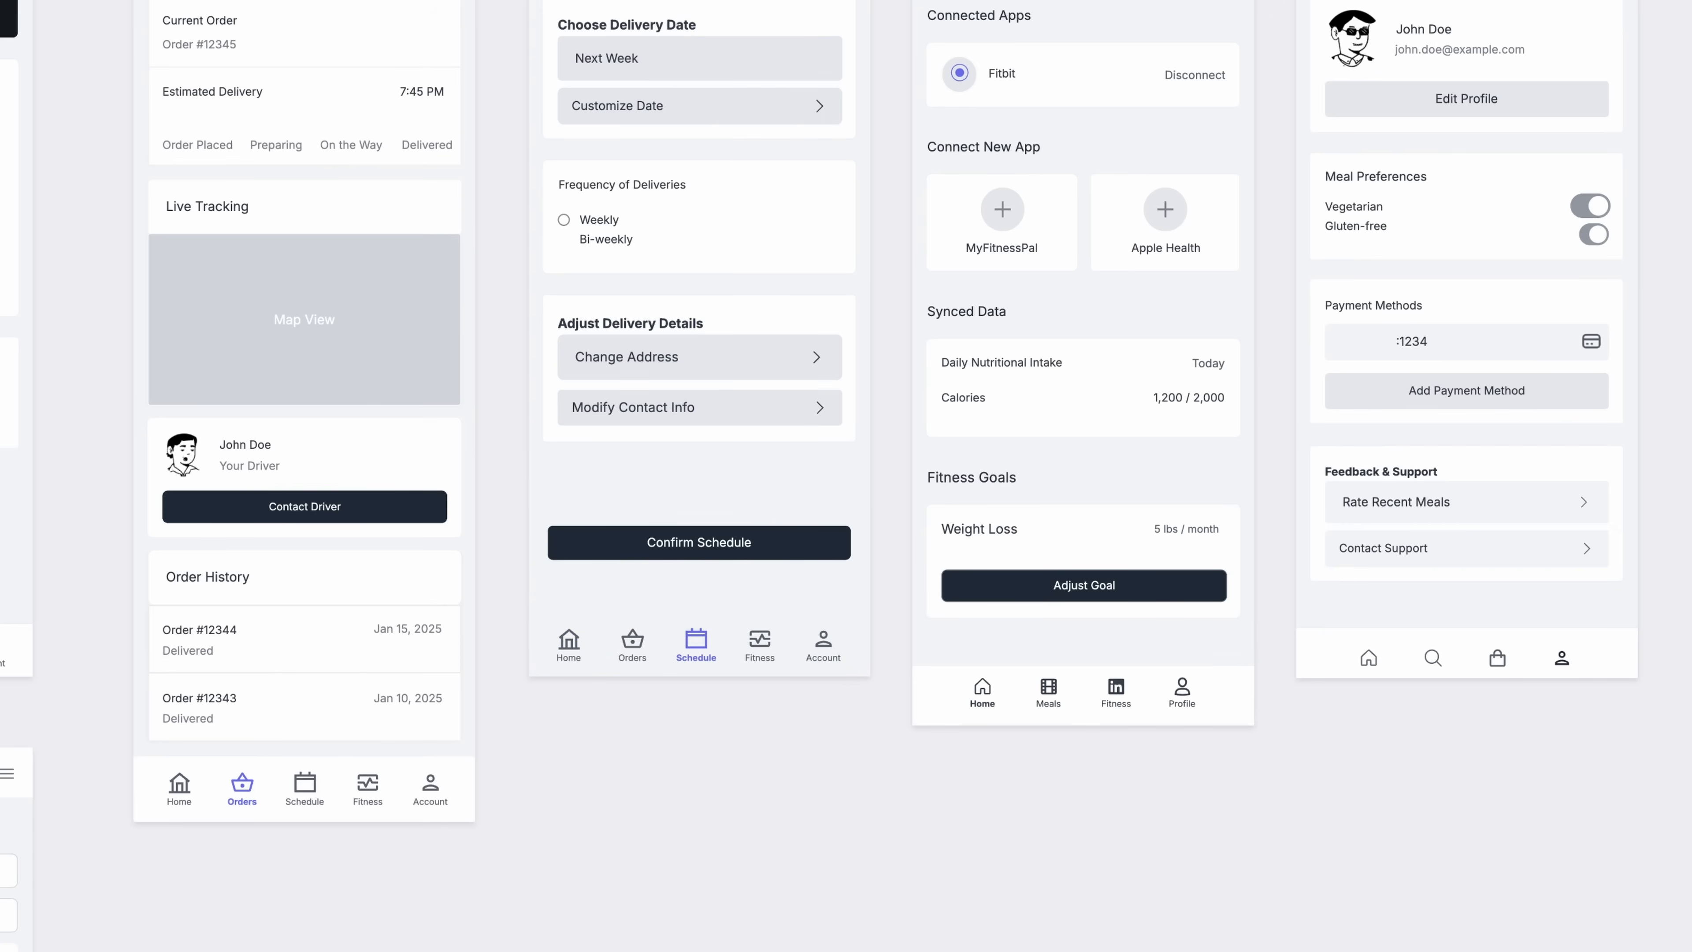
Step: Add a white rectangle spanning the Schedule Deliveries screen's width behind its tab bar, send it to the back, and extend it upward
{"action": "left_click", "coordinate": [525, 615]}
{"action": "left_click_drag", "start_coordinate": [637, 732], "coordinate": [637, 617]}
{"action": "left_click_drag", "start_coordinate": [701, 500], "coordinate": [871, 623]}
{"action": "right_click", "coordinate": [808, 650]}
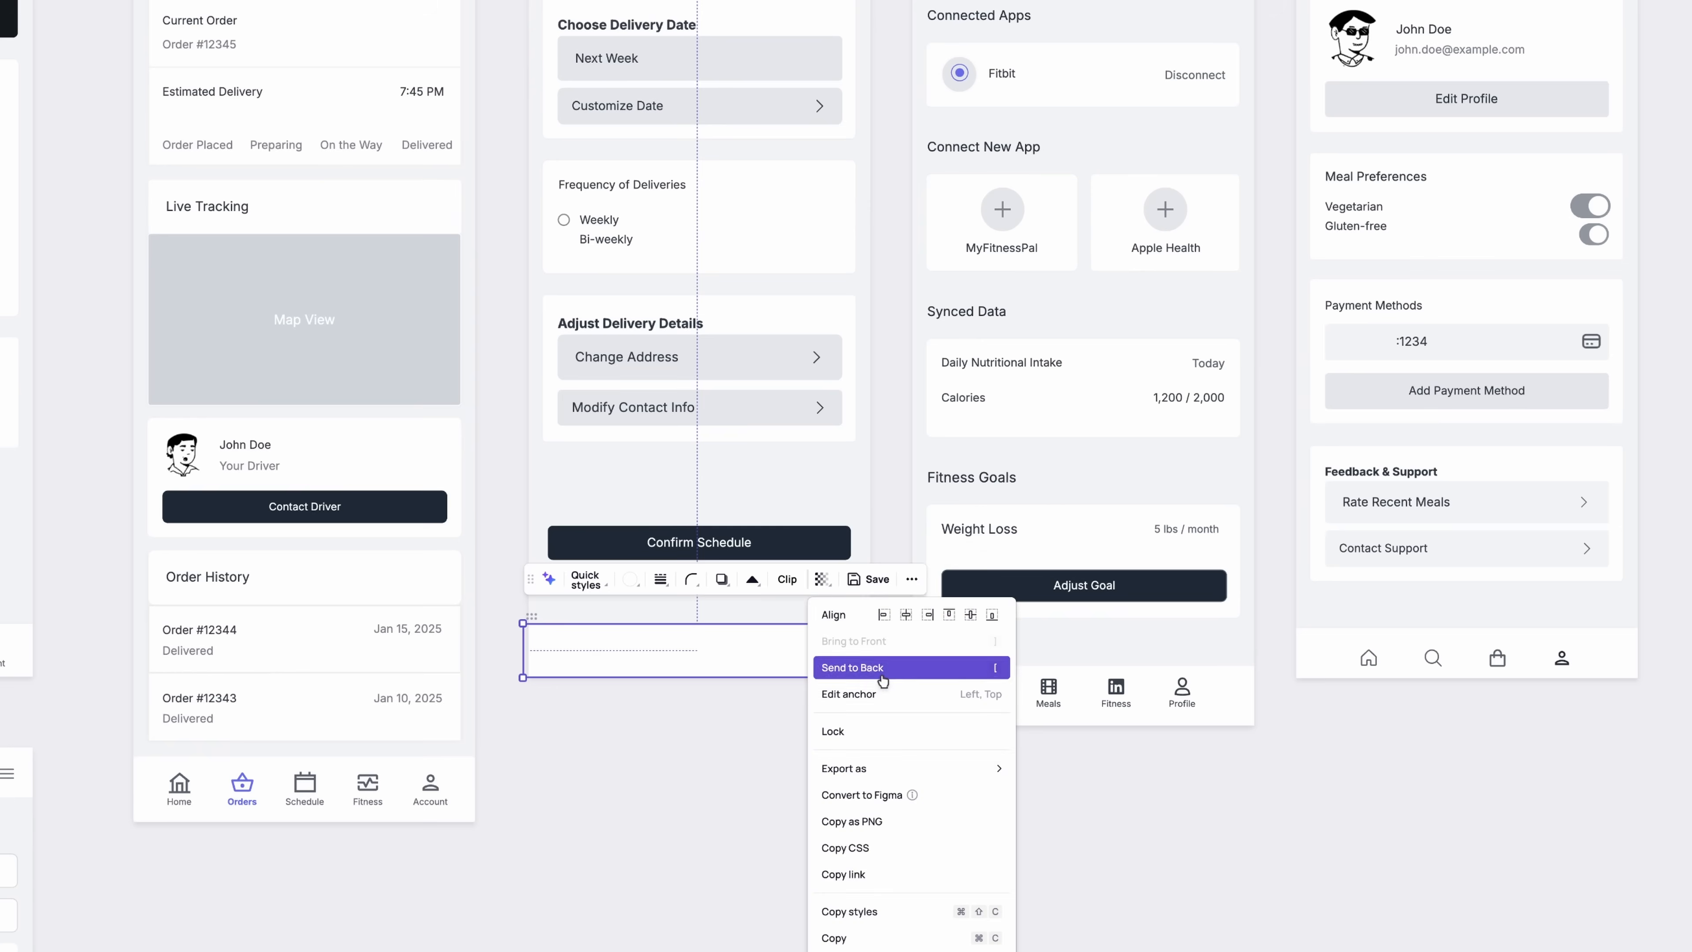
{"action": "left_click", "coordinate": [833, 666]}
{"action": "left_click_drag", "start_coordinate": [522, 657], "coordinate": [527, 654]}
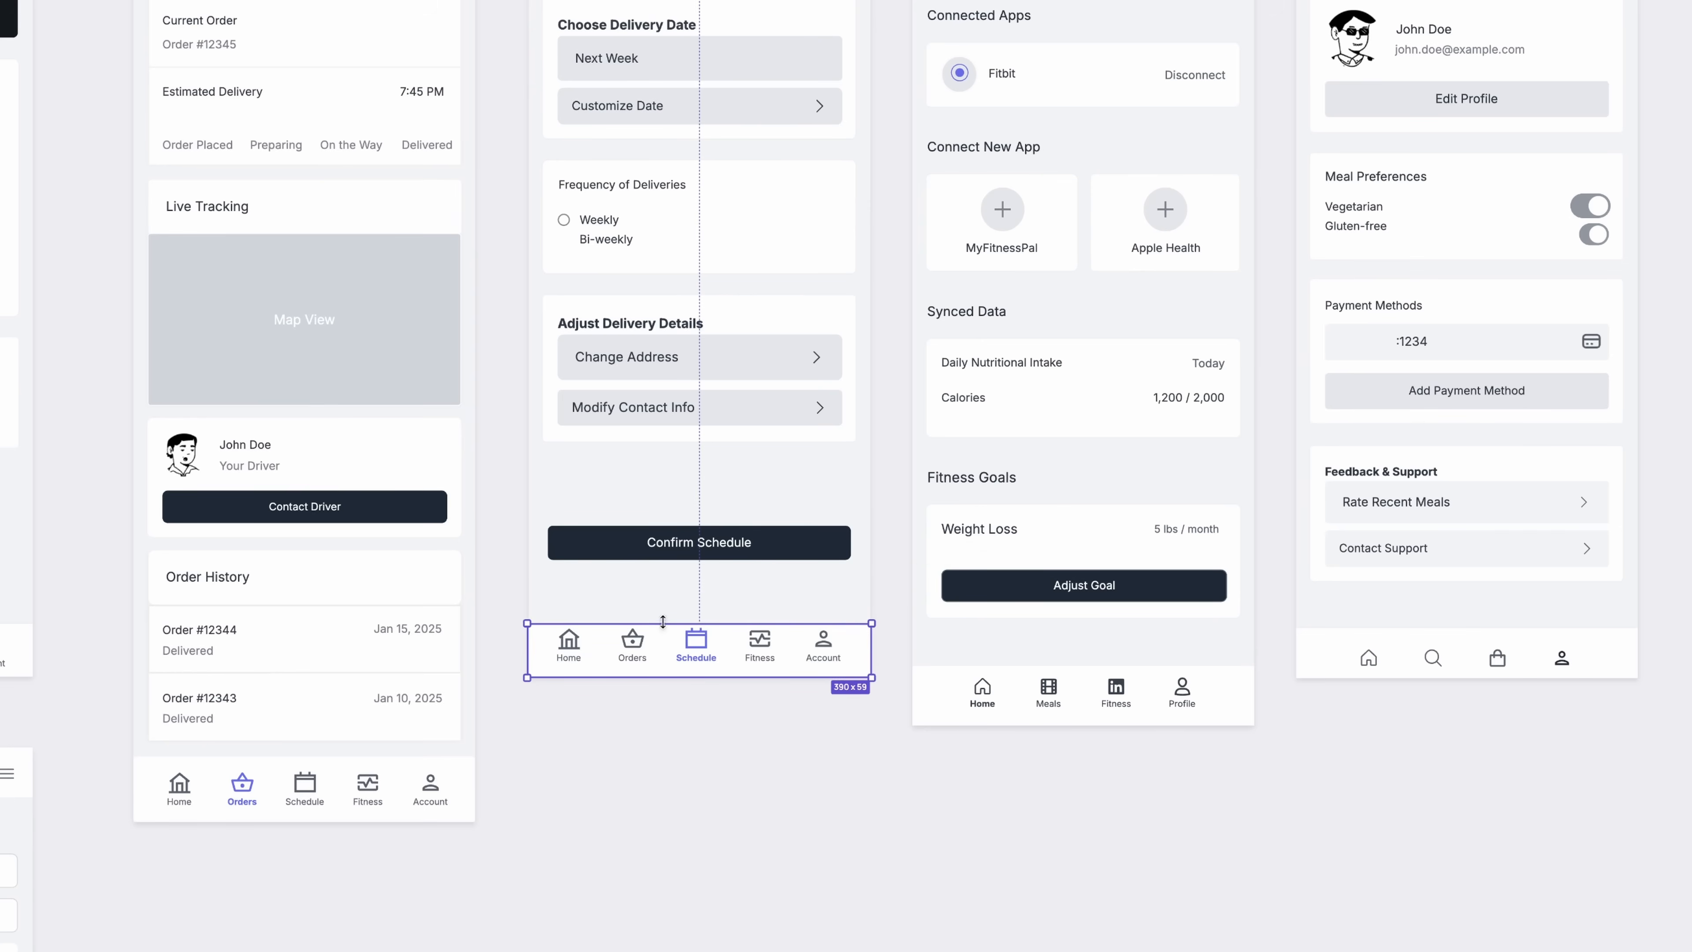
{"action": "left_click_drag", "start_coordinate": [666, 623], "coordinate": [667, 613]}
{"action": "left_click", "coordinate": [731, 785]}
Step: Replace the Fitness Integration screen's old navigation bar with a copy of the Schedule Deliveries tab bar and its white background
{"action": "left_click", "coordinate": [864, 657]}
{"action": "left_click", "coordinate": [828, 644], "text": "shift"}
{"action": "left_click", "coordinate": [1106, 701]}
{"action": "key", "text": "Delete"}
{"action": "left_click", "coordinate": [1108, 701]}
{"action": "key", "text": "Delete"}
{"action": "key", "text": "ctrl+v"}
{"action": "key", "text": "ctrl+z"}
{"action": "left_click", "coordinate": [1088, 711]}
{"action": "key", "text": "ctrl+v"}
{"action": "left_click_drag", "start_coordinate": [1065, 678], "coordinate": [1066, 714]}
{"action": "left_click", "coordinate": [999, 746]}
Step: Set the corner radius to None on the tab bar backgrounds of the Schedule Deliveries and Fitness Integration screens
{"action": "left_click", "coordinate": [865, 631]}
{"action": "left_click", "coordinate": [696, 571]}
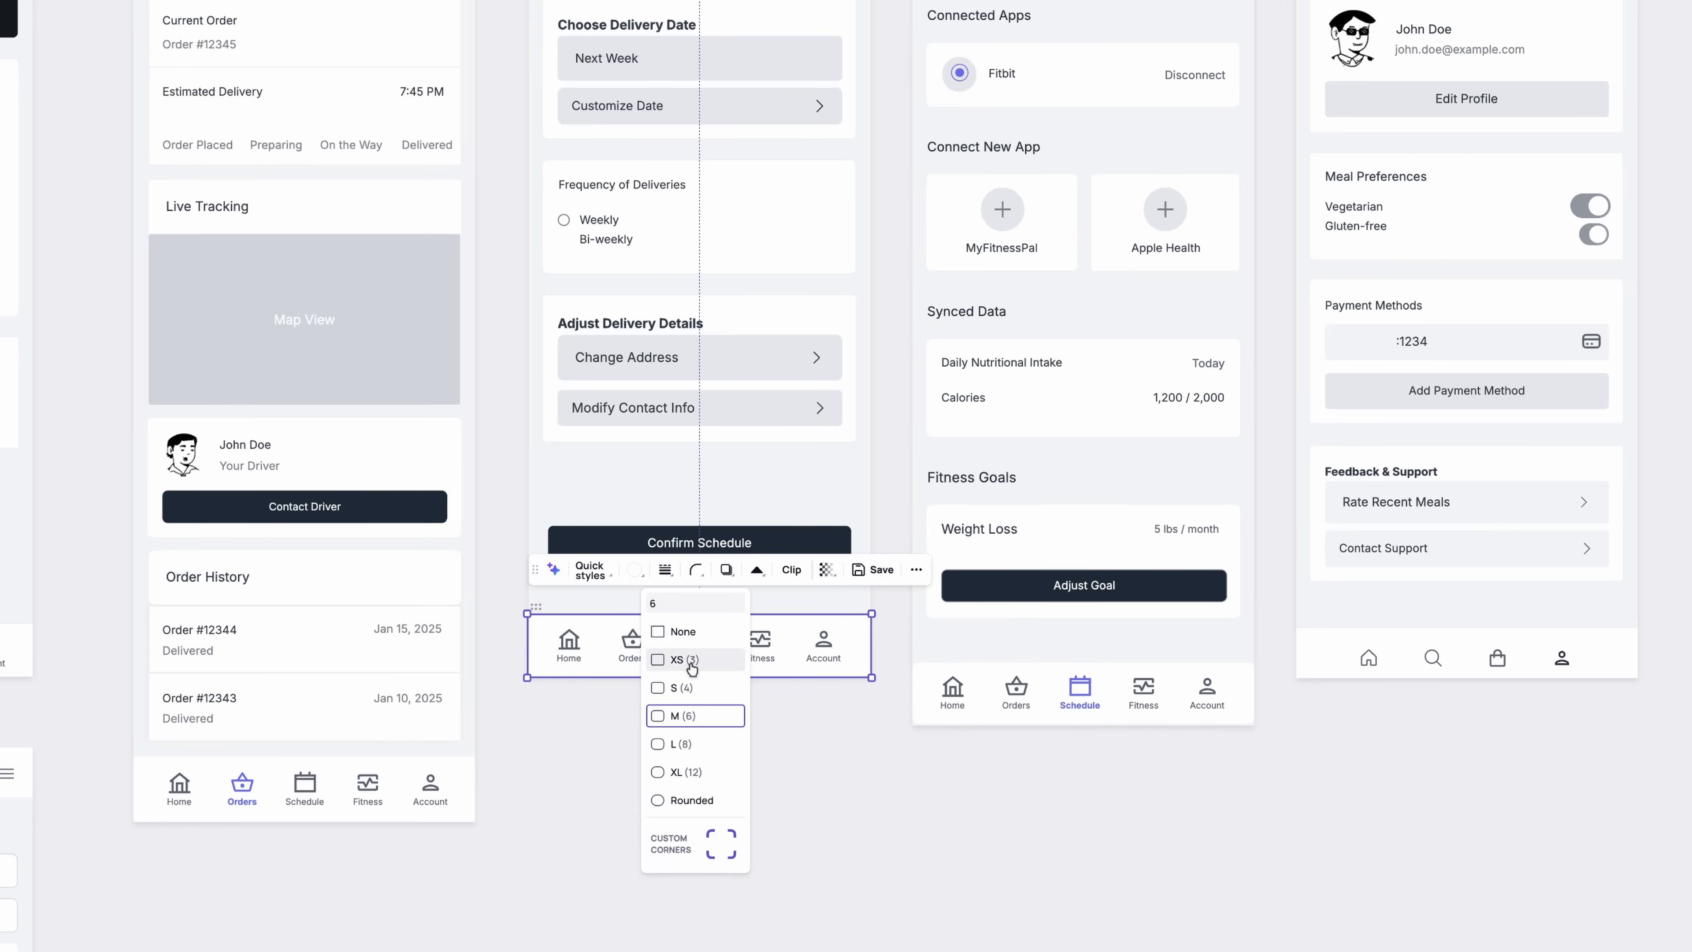
{"action": "left_click", "coordinate": [690, 639]}
{"action": "left_click", "coordinate": [1251, 673]}
{"action": "left_click", "coordinate": [1081, 618]}
{"action": "left_click", "coordinate": [1069, 683]}
Step: Set Schedule to Default and Fitness to Selected in the Fitness Integration tab bar
{"action": "left_click", "coordinate": [1087, 696]}
{"action": "left_click", "coordinate": [1087, 696]}
{"action": "left_click", "coordinate": [993, 628]}
{"action": "left_click", "coordinate": [993, 662]}
{"action": "left_click", "coordinate": [1148, 692]}
{"action": "left_click", "coordinate": [992, 628]}
{"action": "left_click", "coordinate": [993, 690]}
Step: Replace the old navigation bar on the profile screen with a copy of the Fitness Integration tab bar
{"action": "scroll", "coordinate": [1146, 667], "scroll_direction": "right", "scroll_amount": 6}
{"action": "left_click", "coordinate": [1199, 663]}
{"action": "key", "text": "Delete"}
{"action": "left_click", "coordinate": [1106, 657]}
{"action": "key", "text": "ctrl+v"}
Step: Set Account to Selected and Fitness to Default in the profile screen's tab bar
{"action": "left_click", "coordinate": [1225, 648]}
{"action": "left_click", "coordinate": [1054, 589]}
{"action": "left_click", "coordinate": [1046, 653]}
{"action": "double_click", "coordinate": [1053, 665]}
{"action": "left_click", "coordinate": [962, 600]}
{"action": "left_click", "coordinate": [963, 633]}
{"action": "left_click", "coordinate": [1178, 665]}
{"action": "left_click", "coordinate": [1084, 744]}
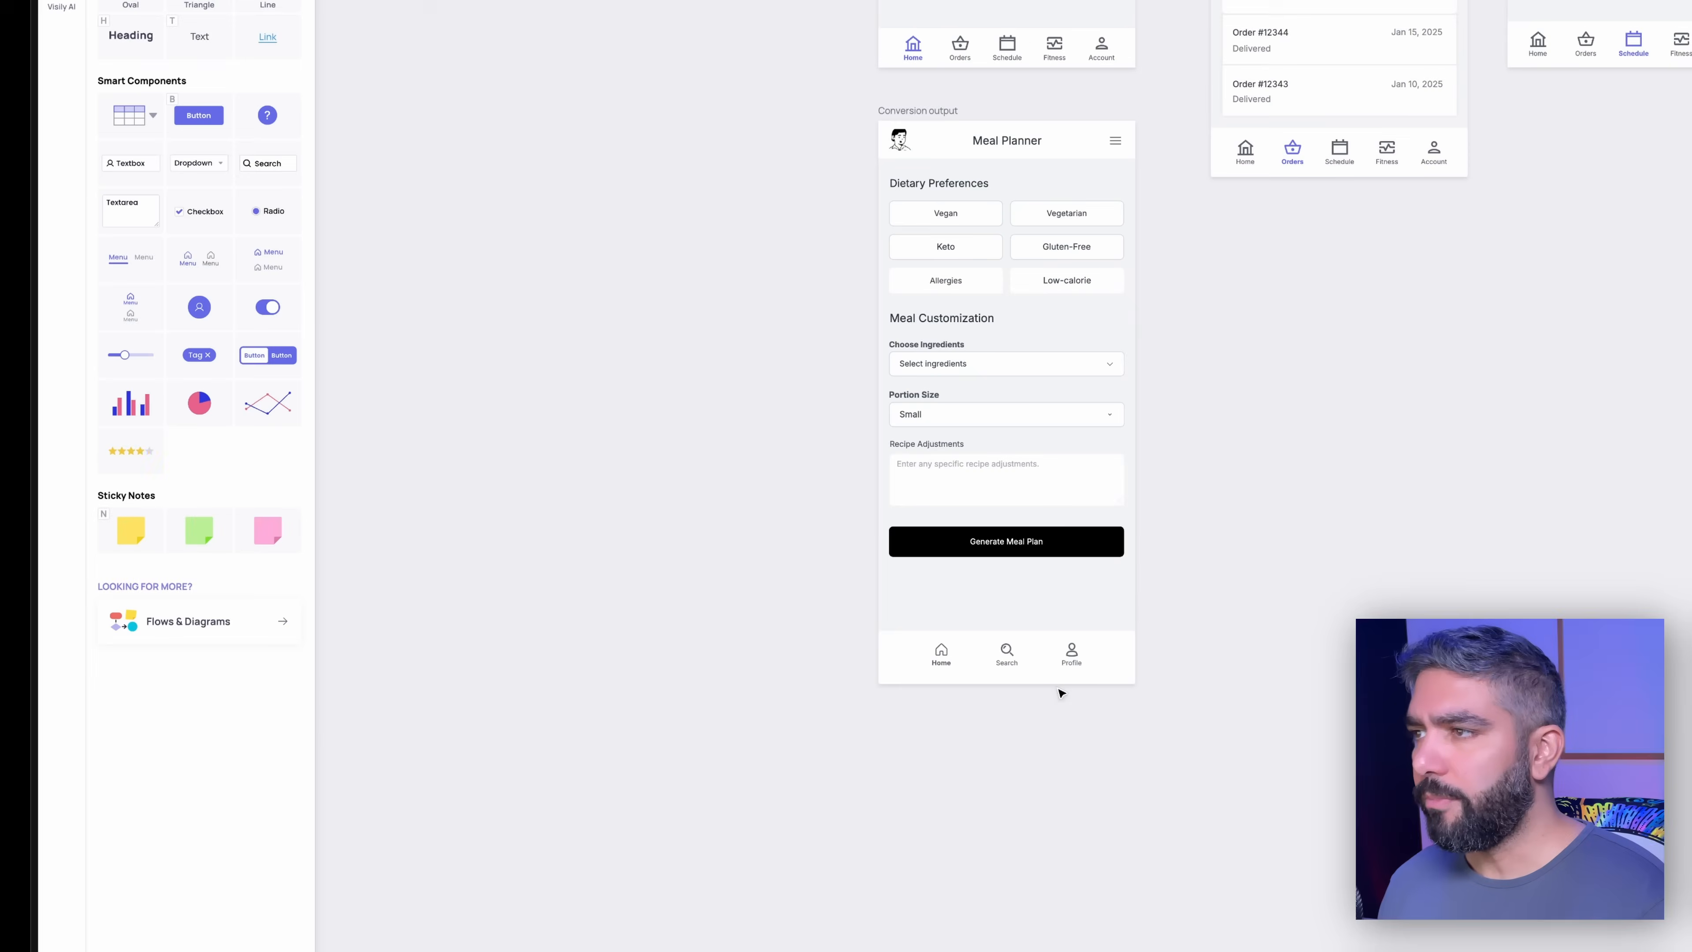
Step: Delete the Home/Search/Profile navigation bar and the header avatar from the Meal Planner screen
{"action": "scroll", "coordinate": [1011, 680], "scroll_direction": "up", "scroll_amount": 3}
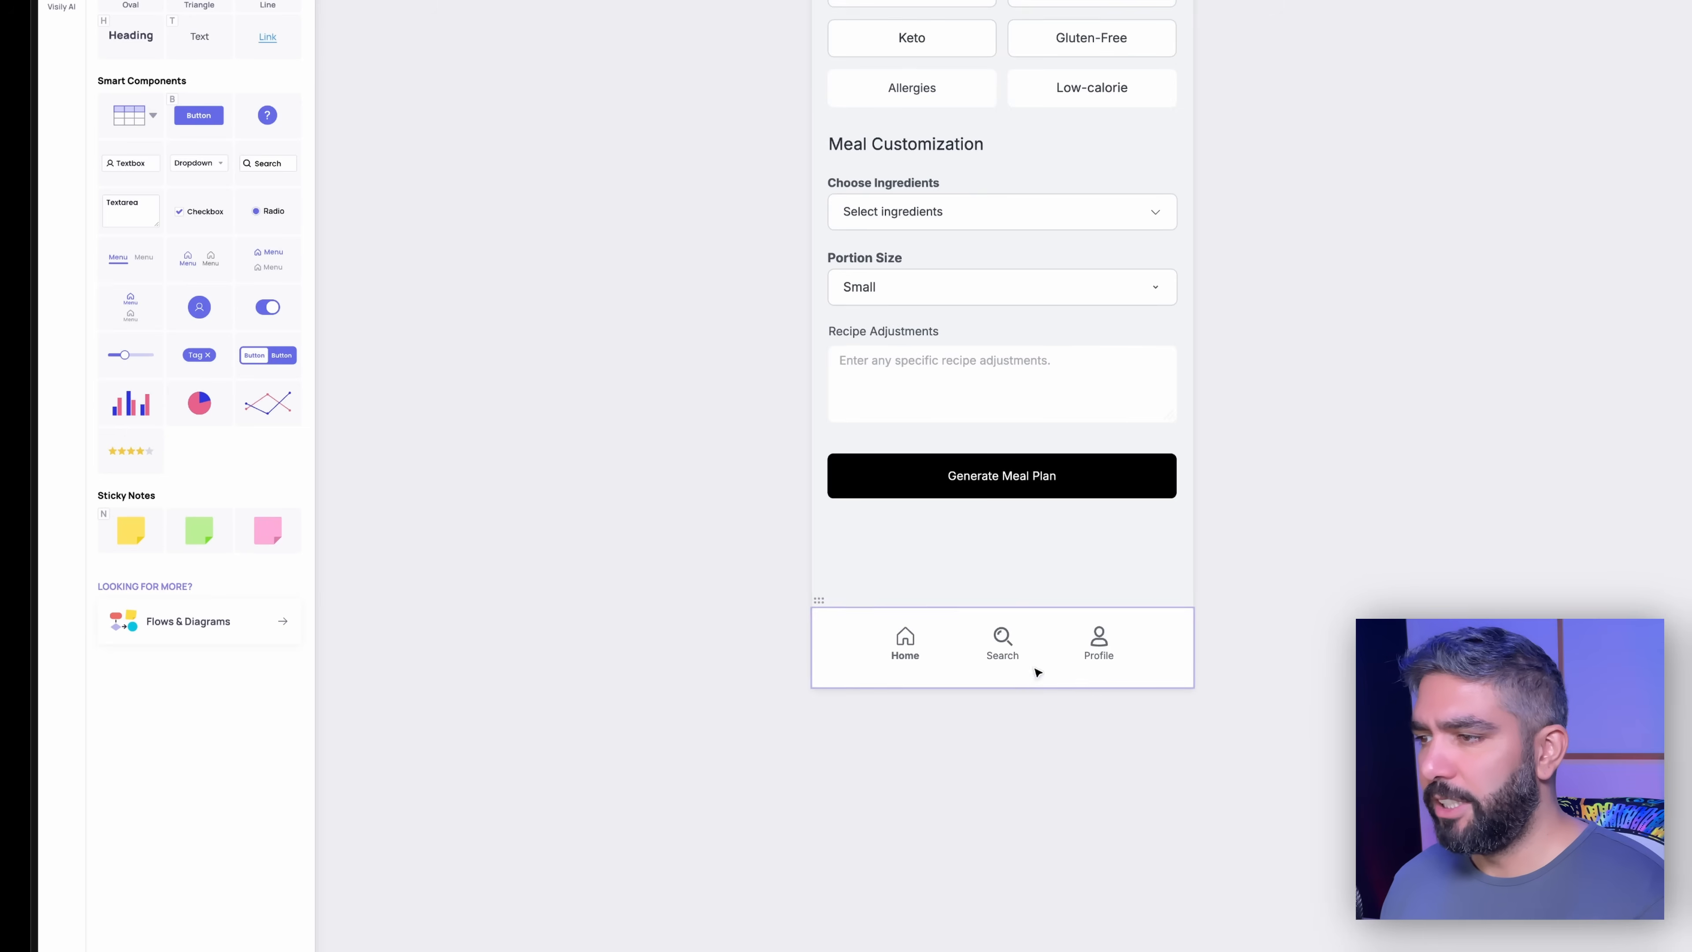
{"action": "left_click", "coordinate": [846, 680]}
{"action": "key", "text": "Delete"}
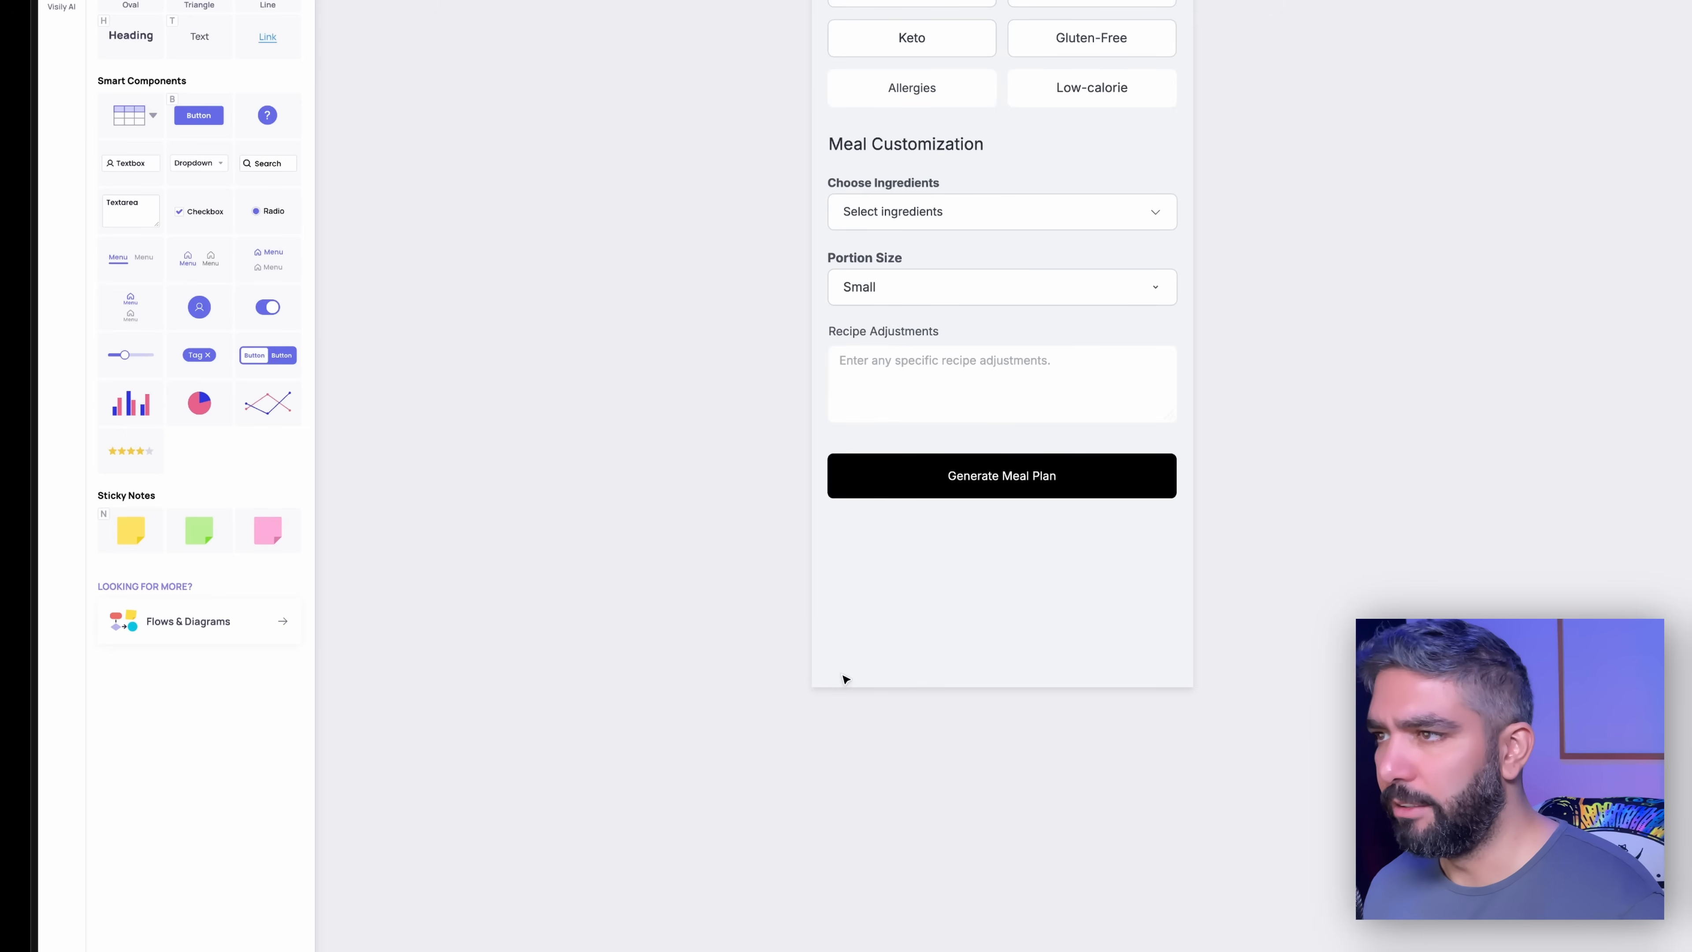
{"action": "scroll", "coordinate": [1296, 373], "scroll_direction": "up", "scroll_amount": 3}
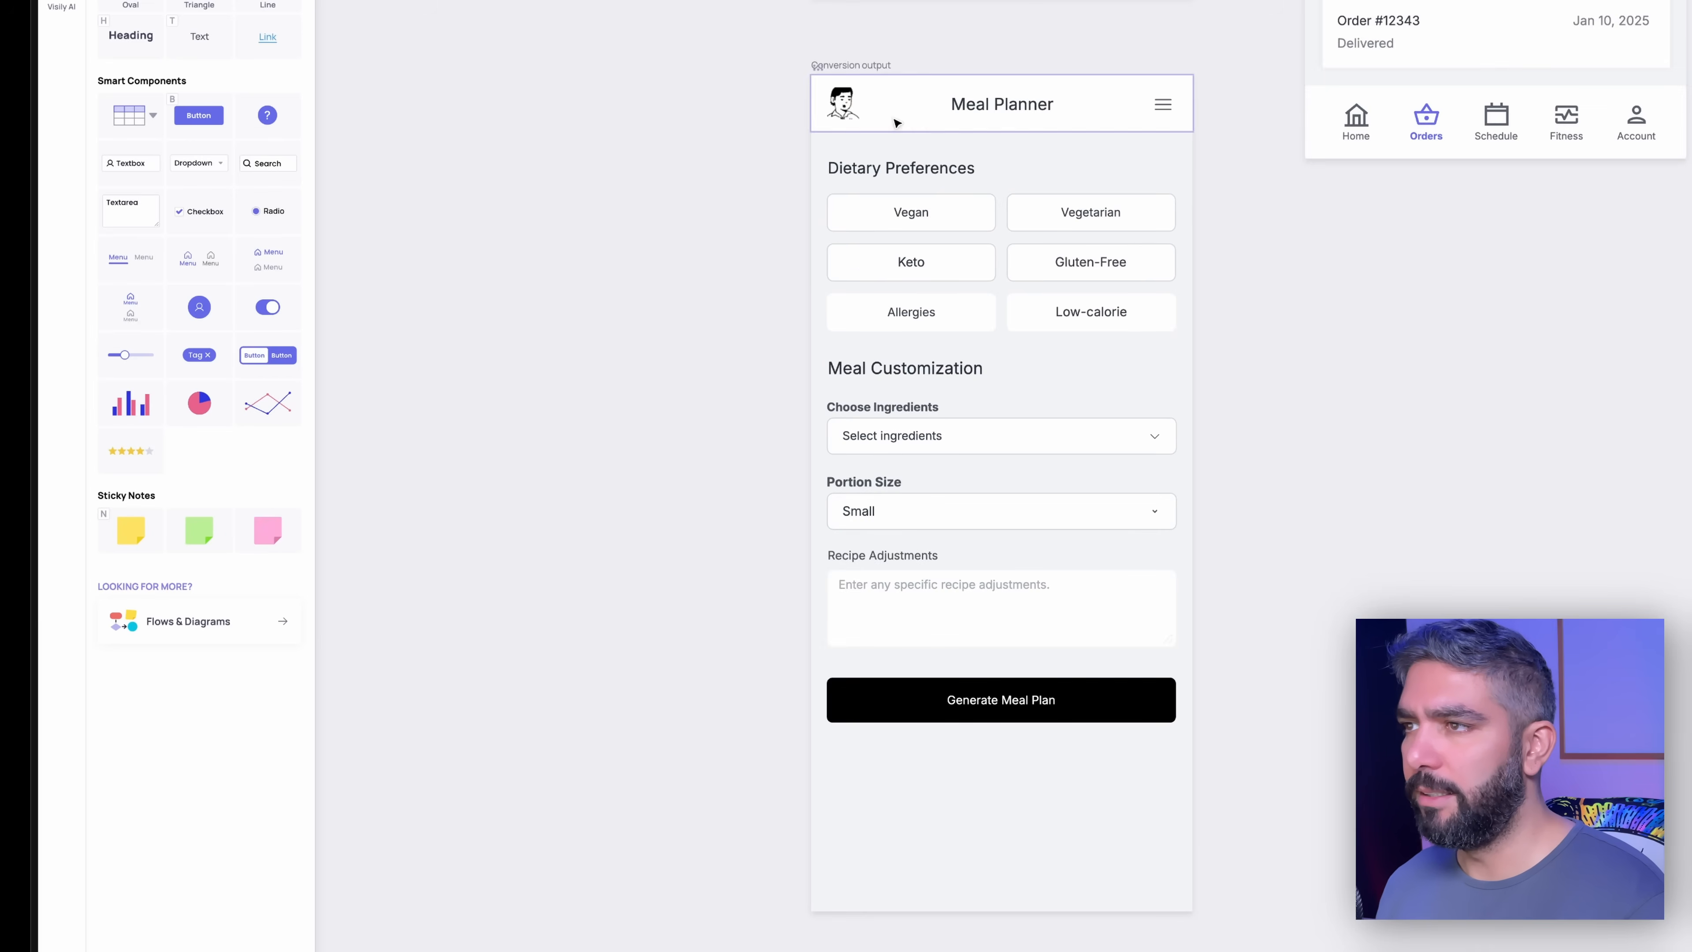
{"action": "left_click", "coordinate": [841, 96]}
{"action": "key", "text": "Delete"}
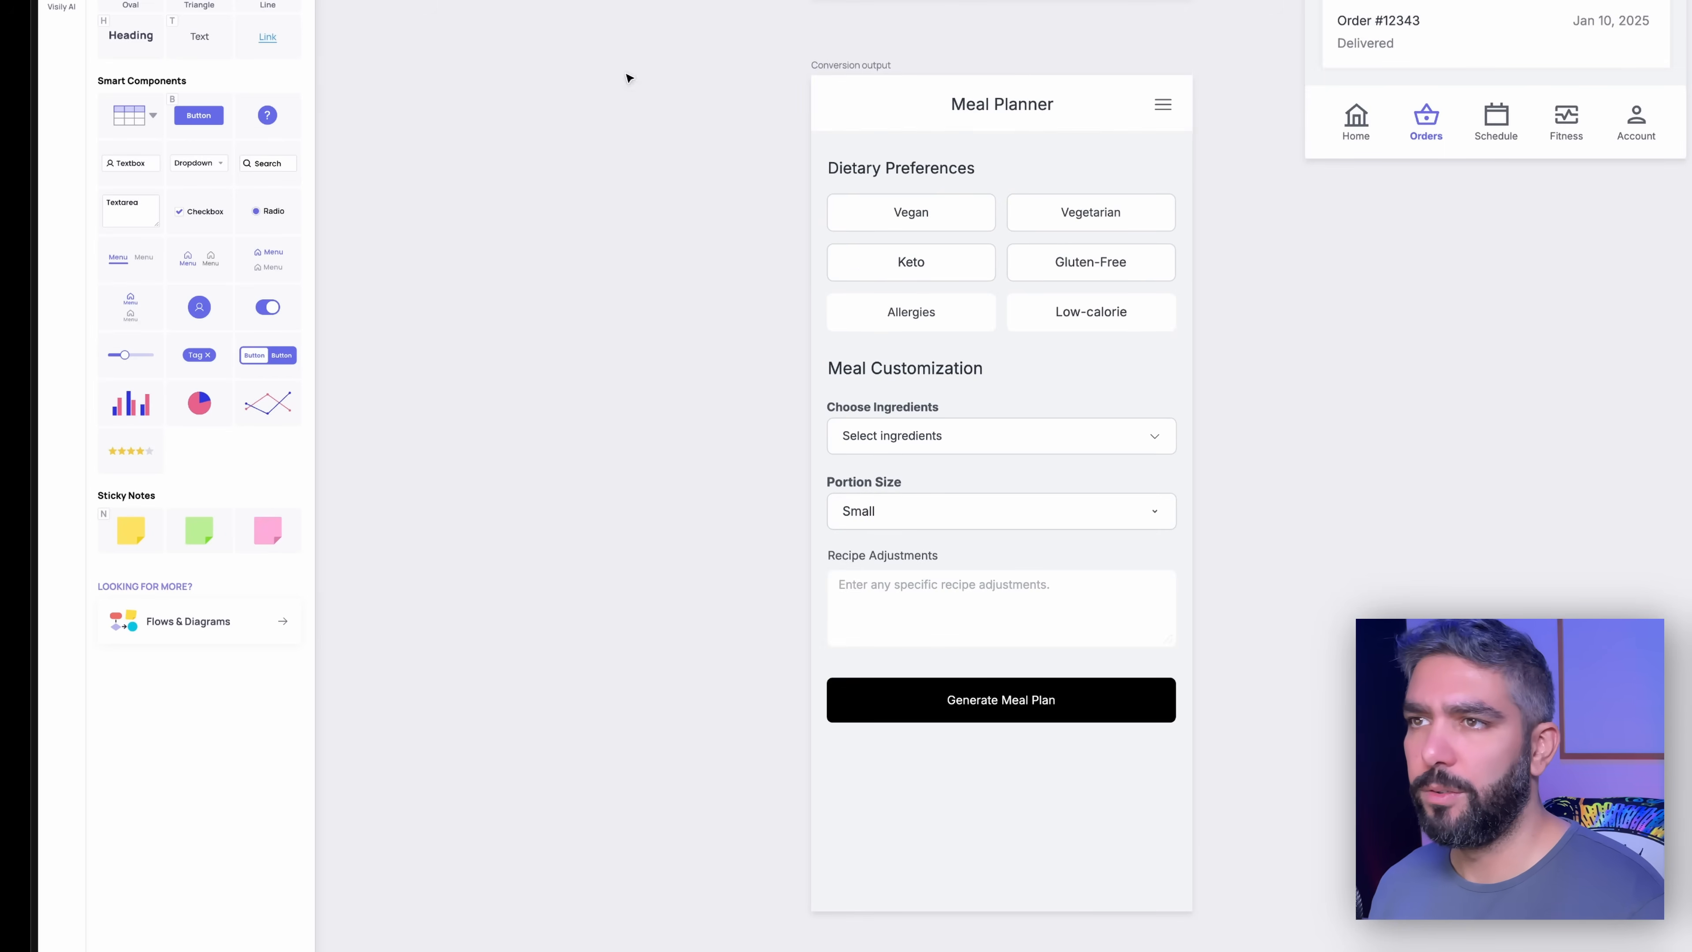
Step: Place an icon button at the start of the Meal Planner header with Link style and a back arrow icon
{"action": "left_click_drag", "start_coordinate": [268, 119], "coordinate": [823, 89]}
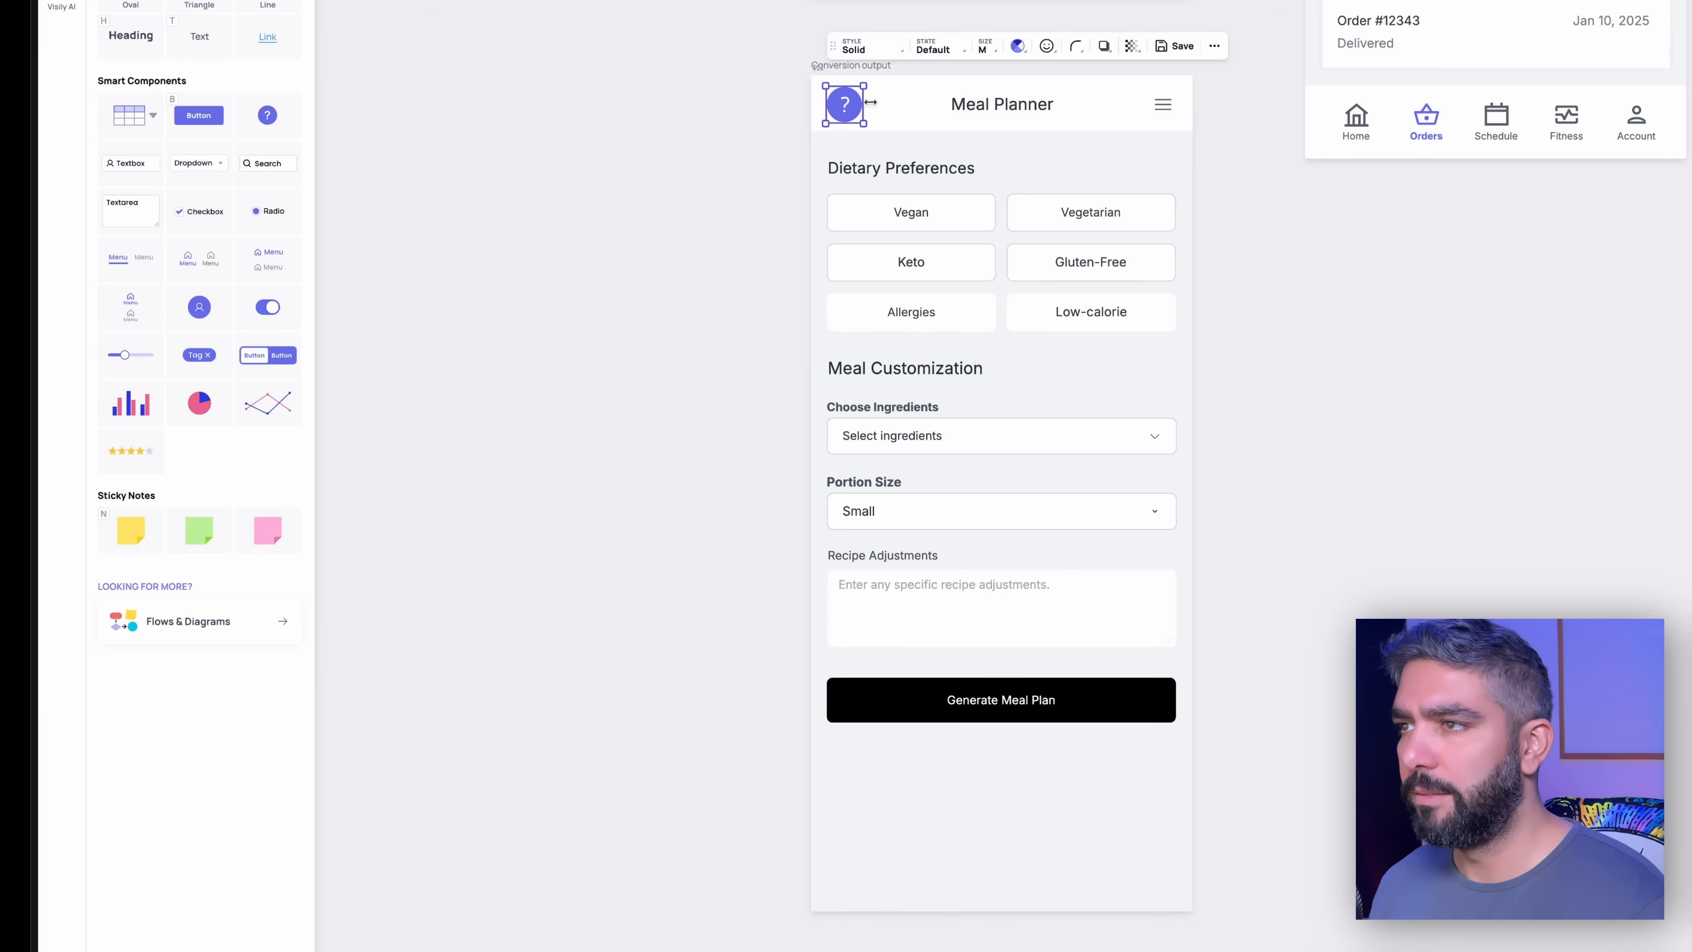
{"action": "left_click", "coordinate": [885, 51]}
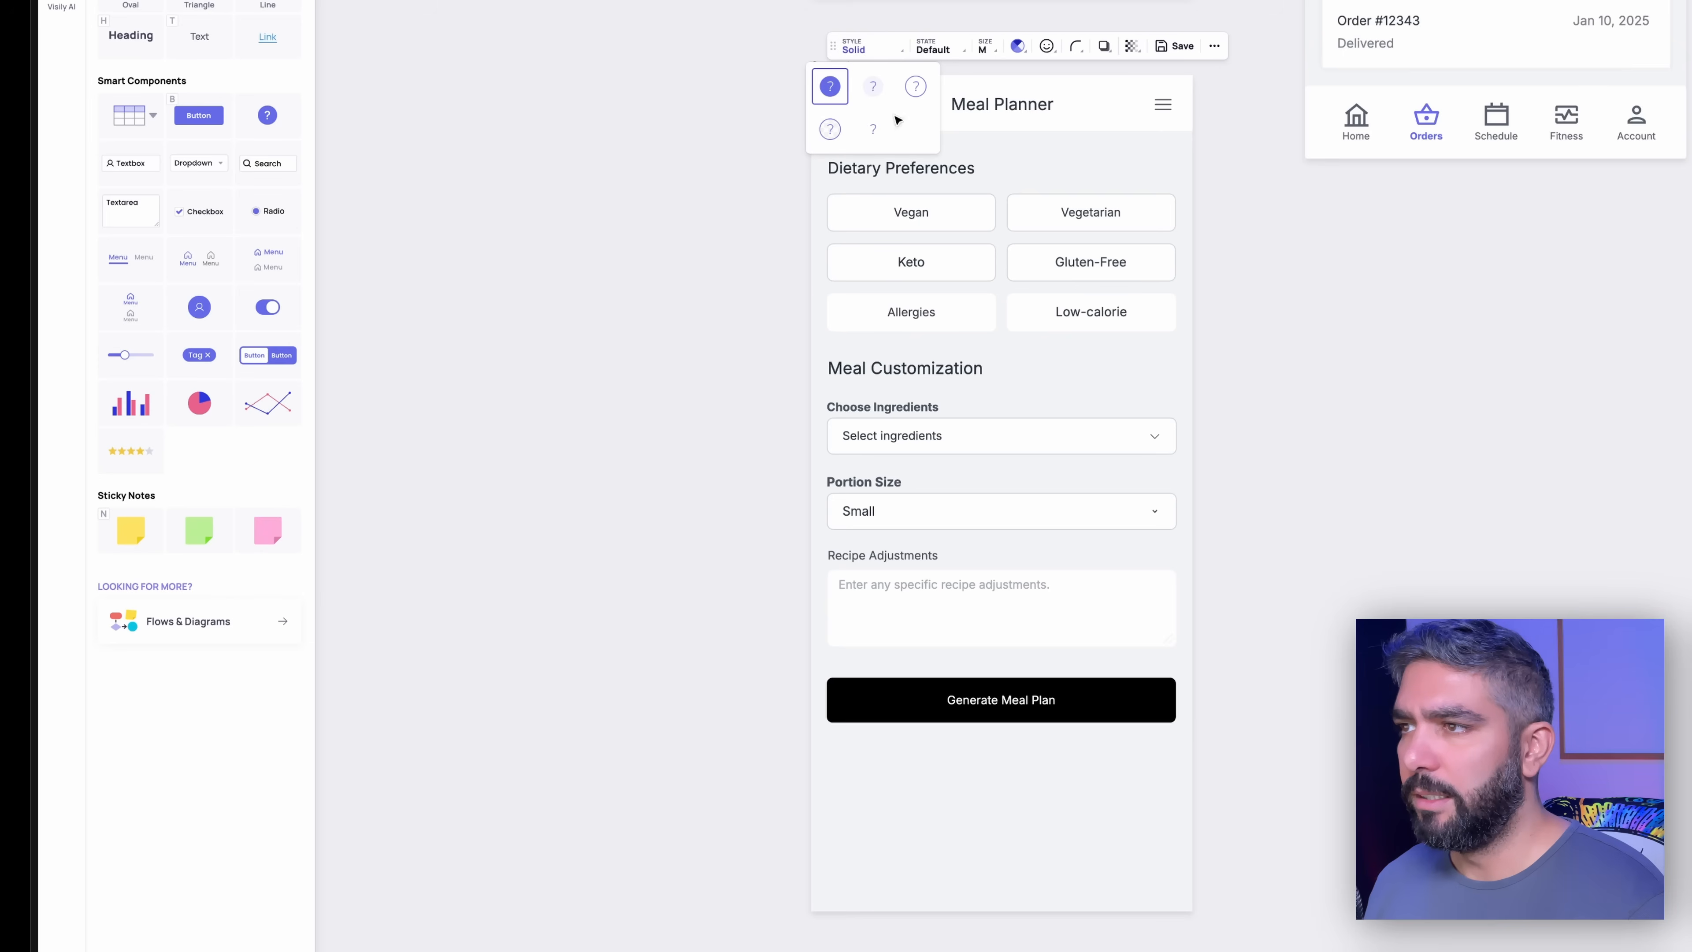
{"action": "left_click", "coordinate": [874, 129]}
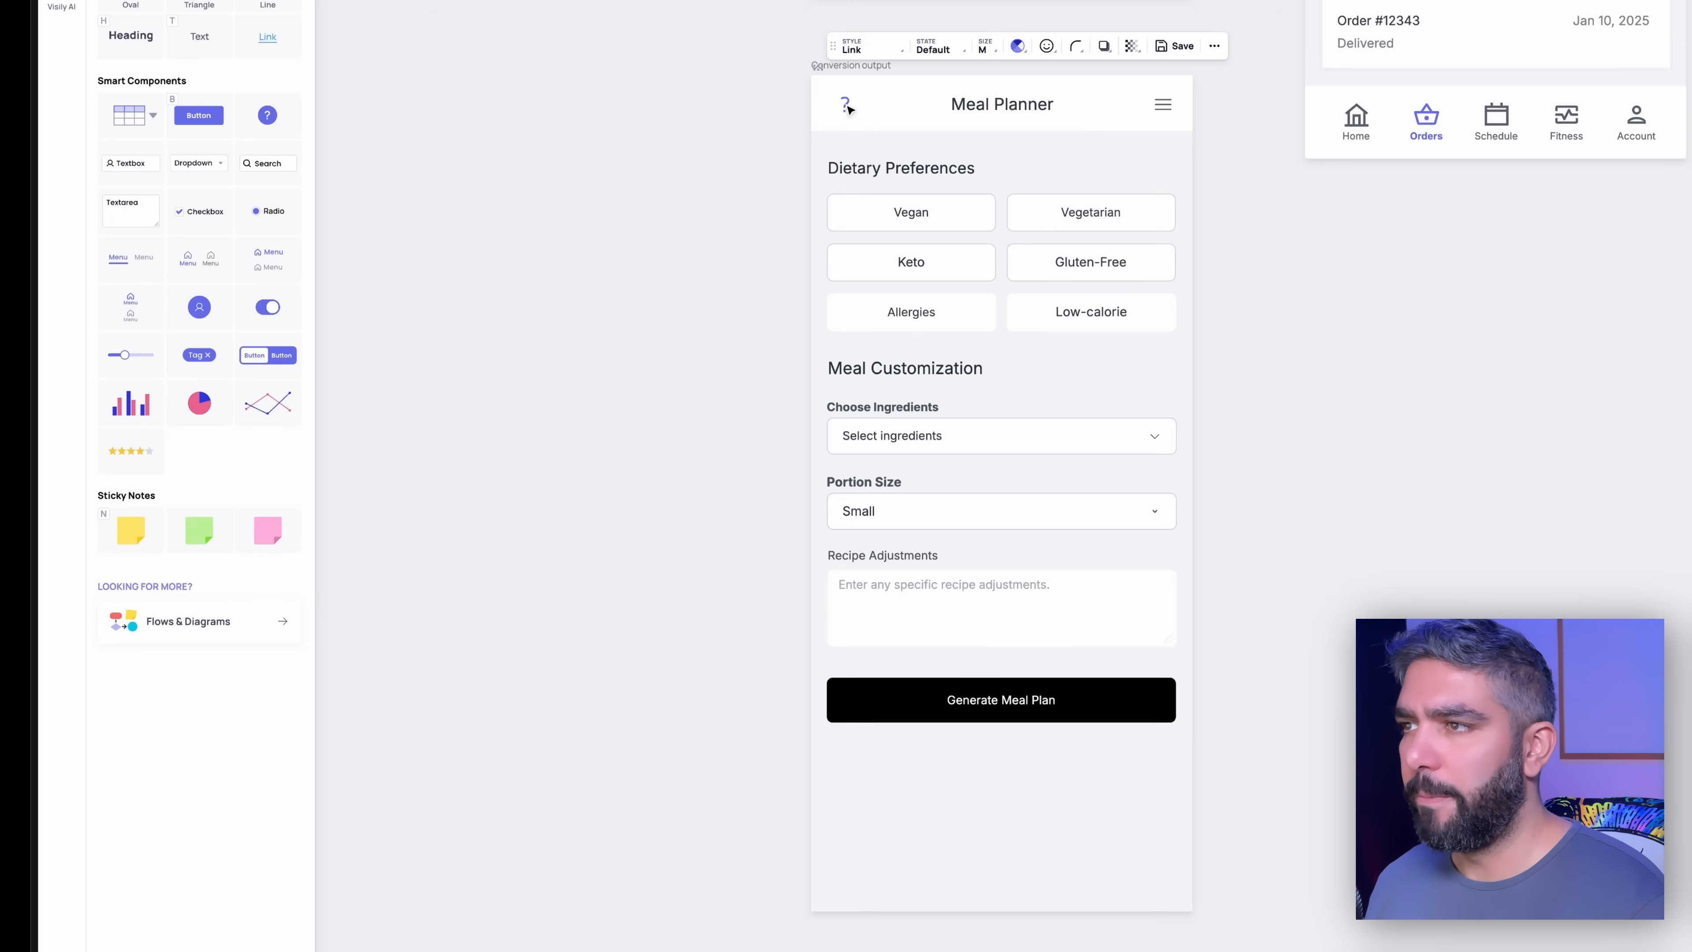
{"action": "left_click", "coordinate": [1048, 46]}
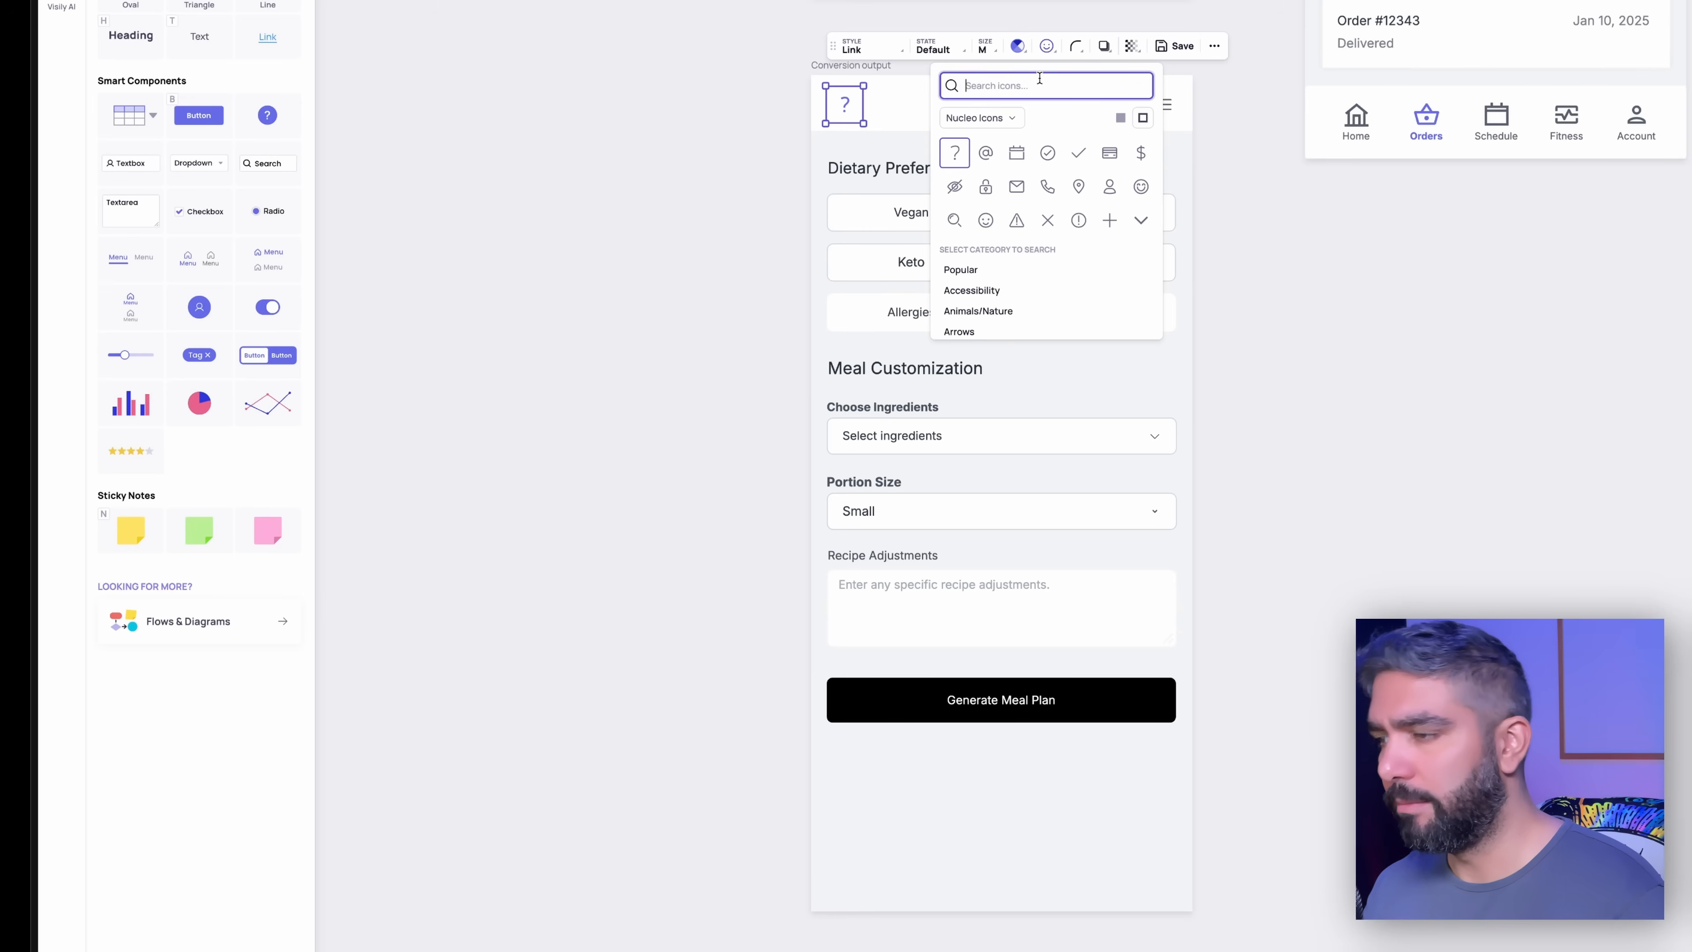
{"action": "type", "text": "back"}
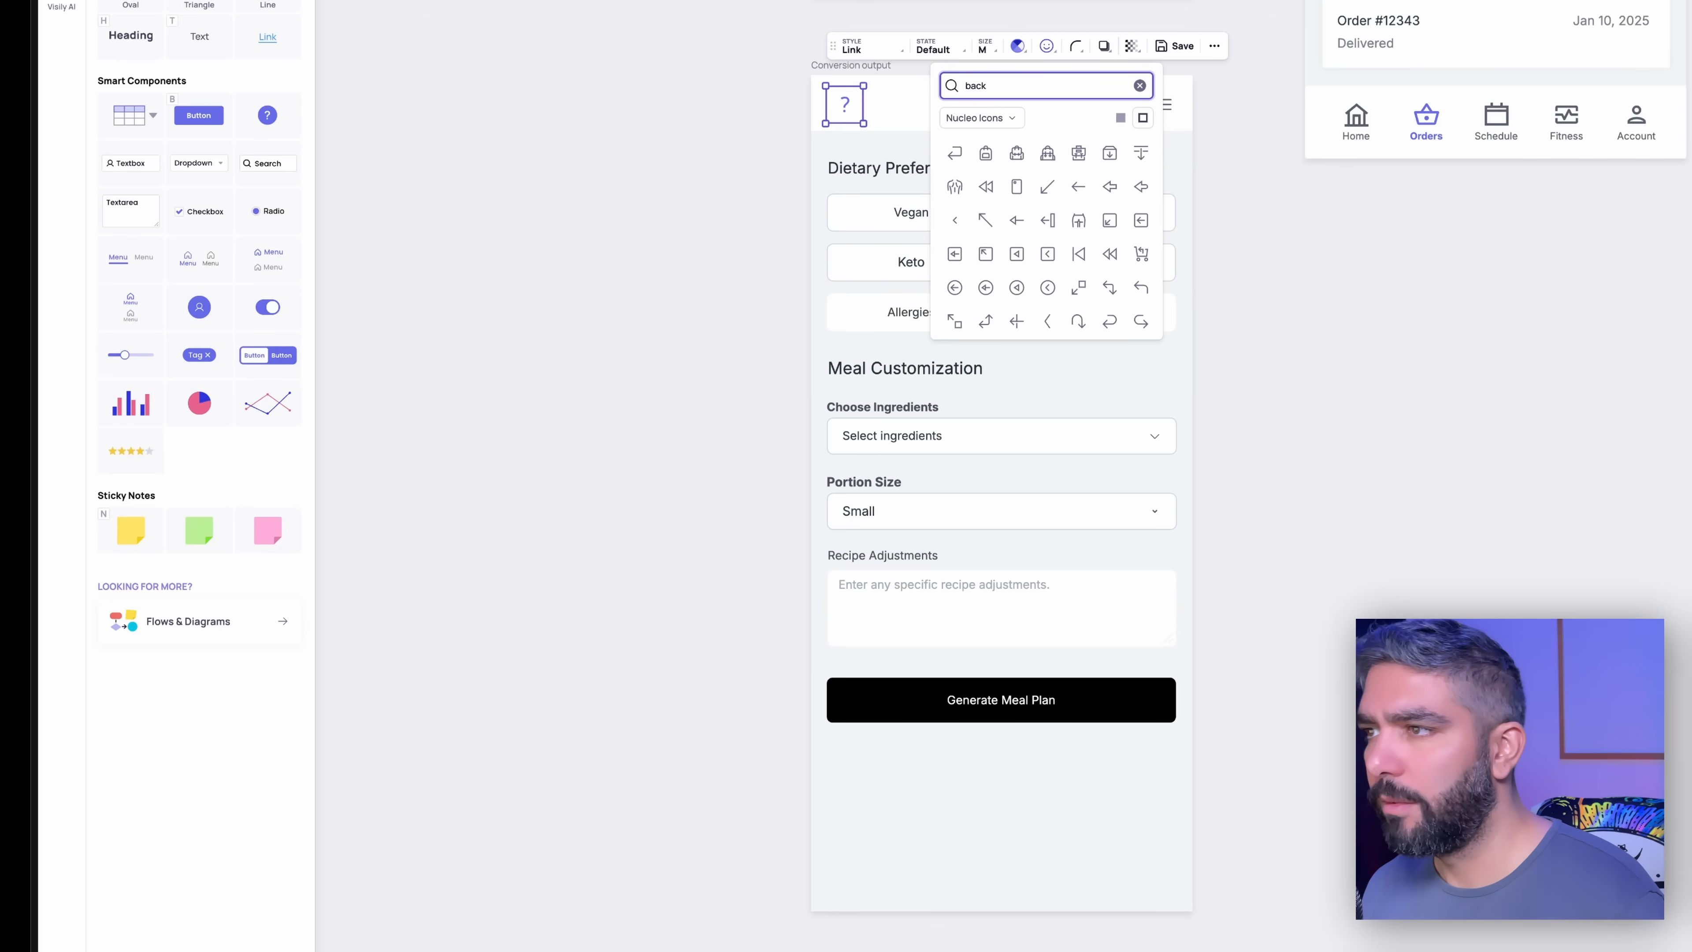
{"action": "left_click", "coordinate": [1086, 201]}
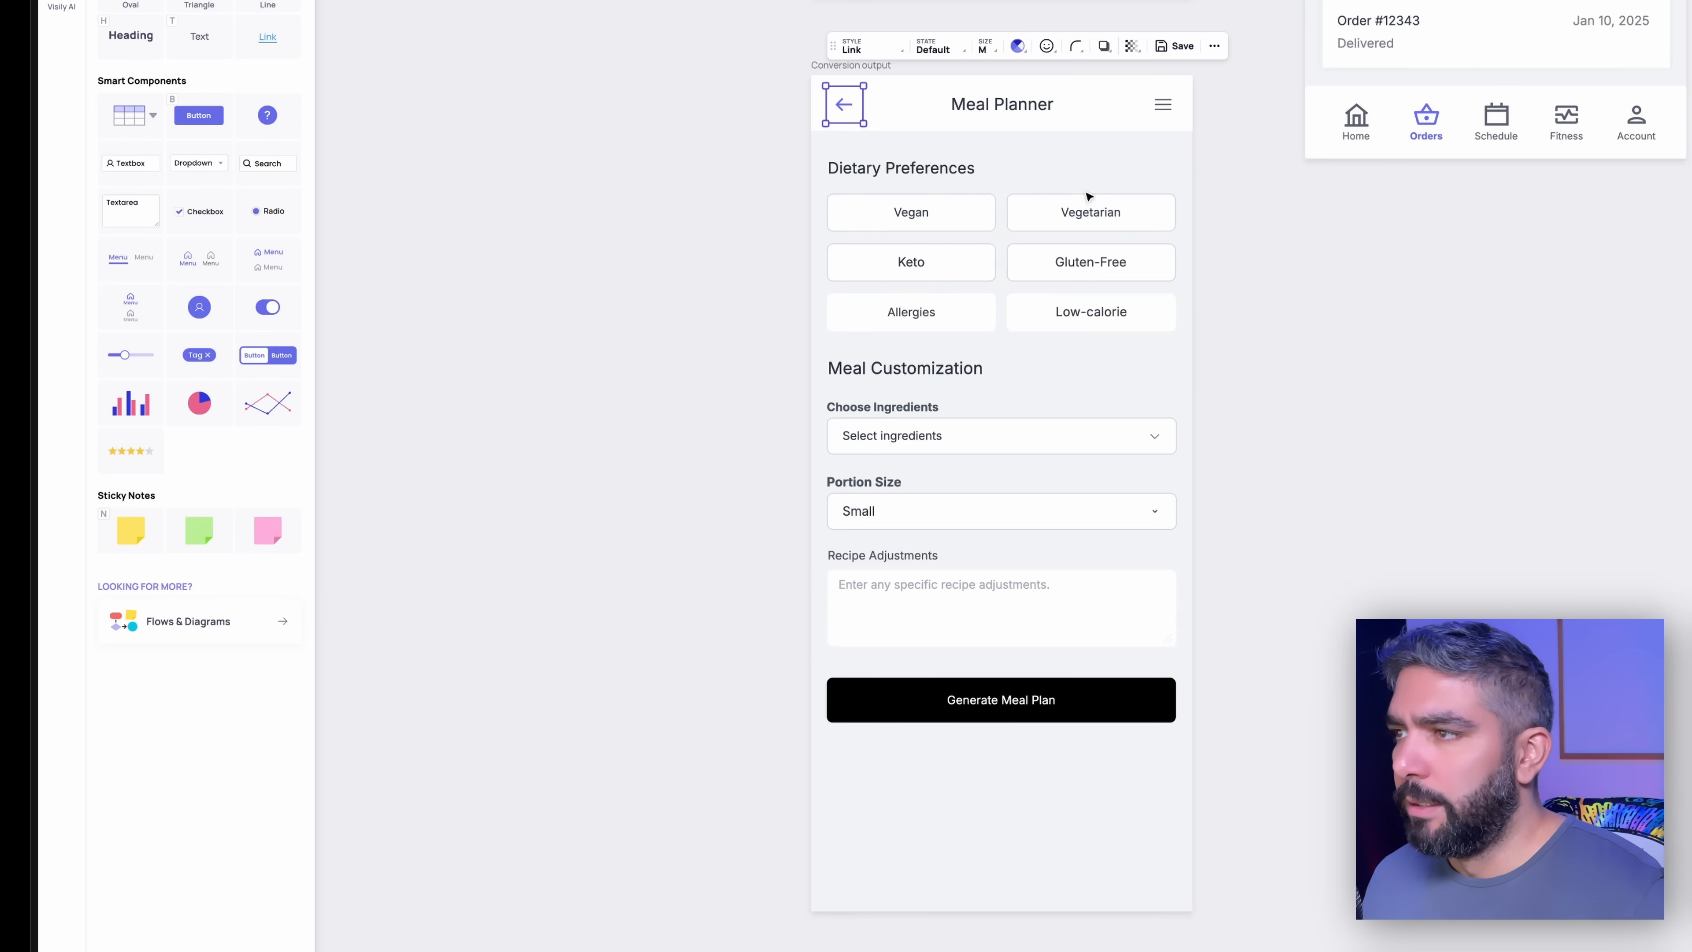
{"action": "left_click", "coordinate": [1293, 280]}
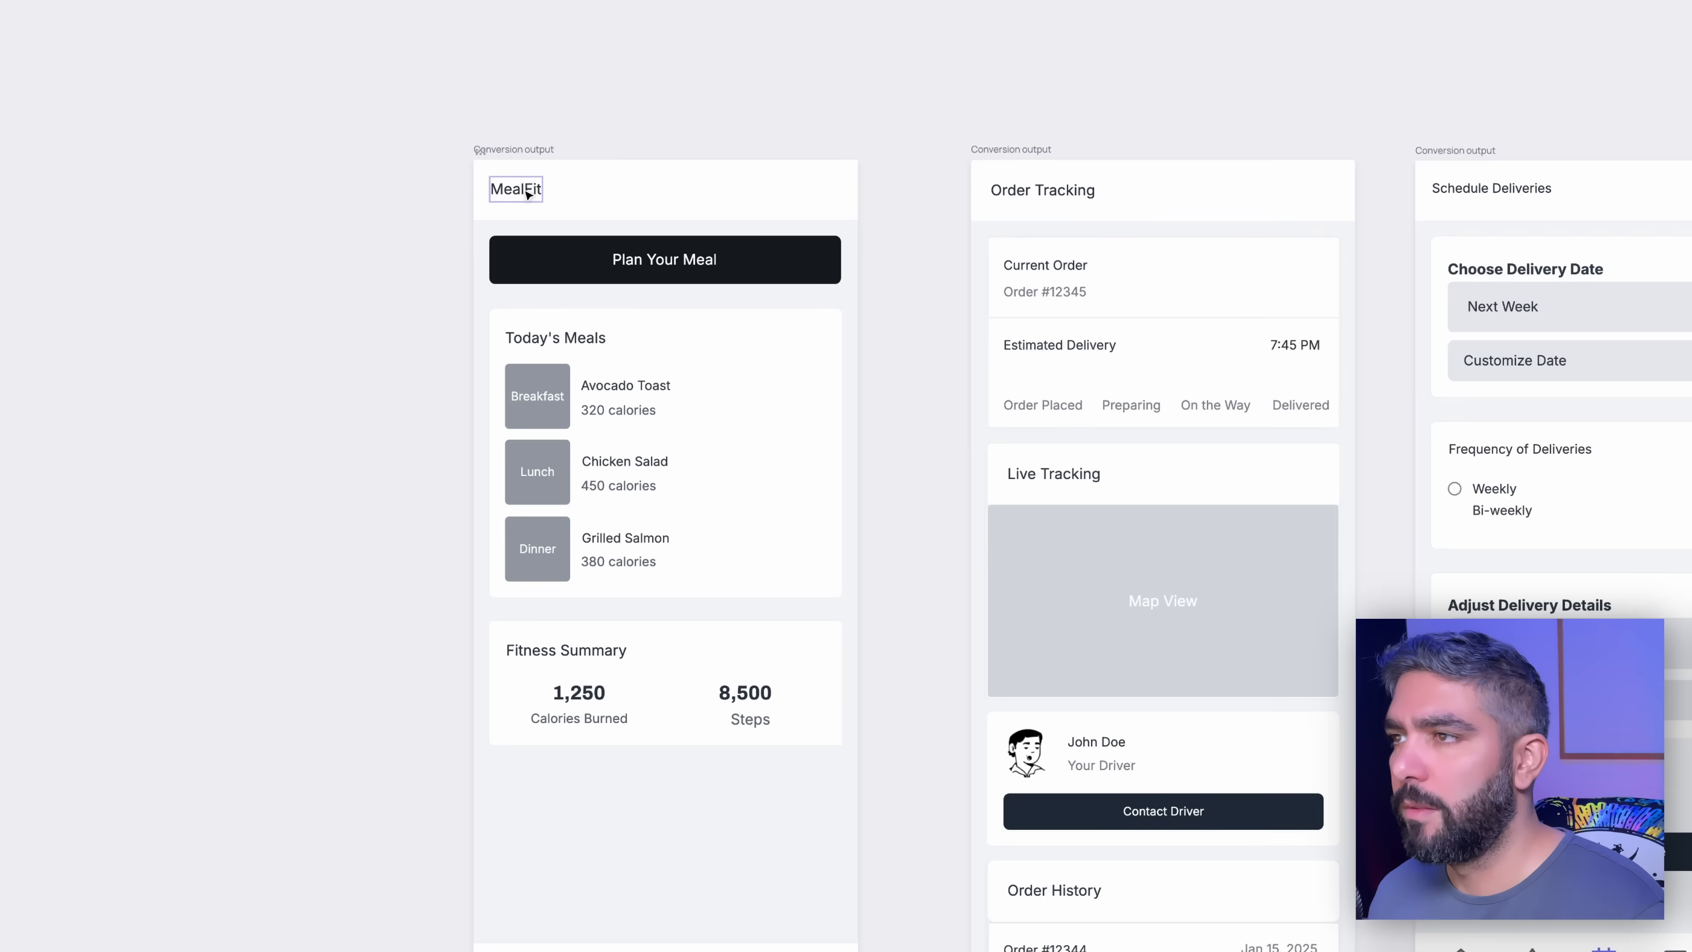
Step: Move the MealFit title to the centre of the home screen's header
{"action": "left_click", "coordinate": [526, 191]}
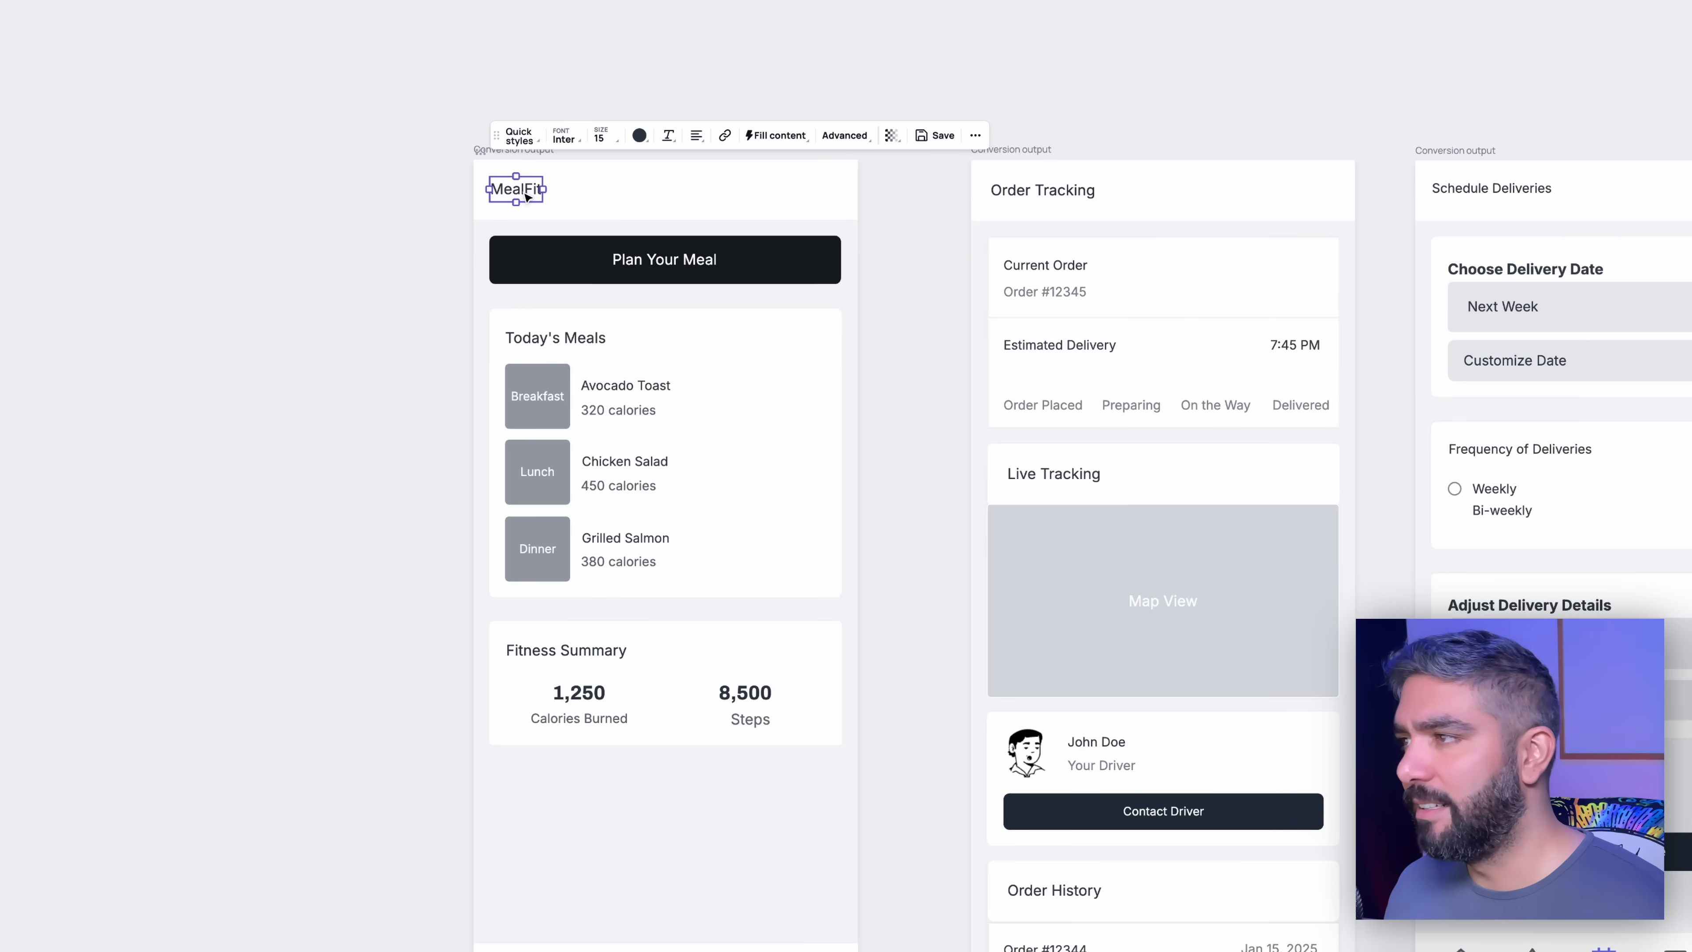
{"action": "left_click_drag", "start_coordinate": [530, 195], "coordinate": [677, 190]}
{"action": "left_click", "coordinate": [906, 294]}
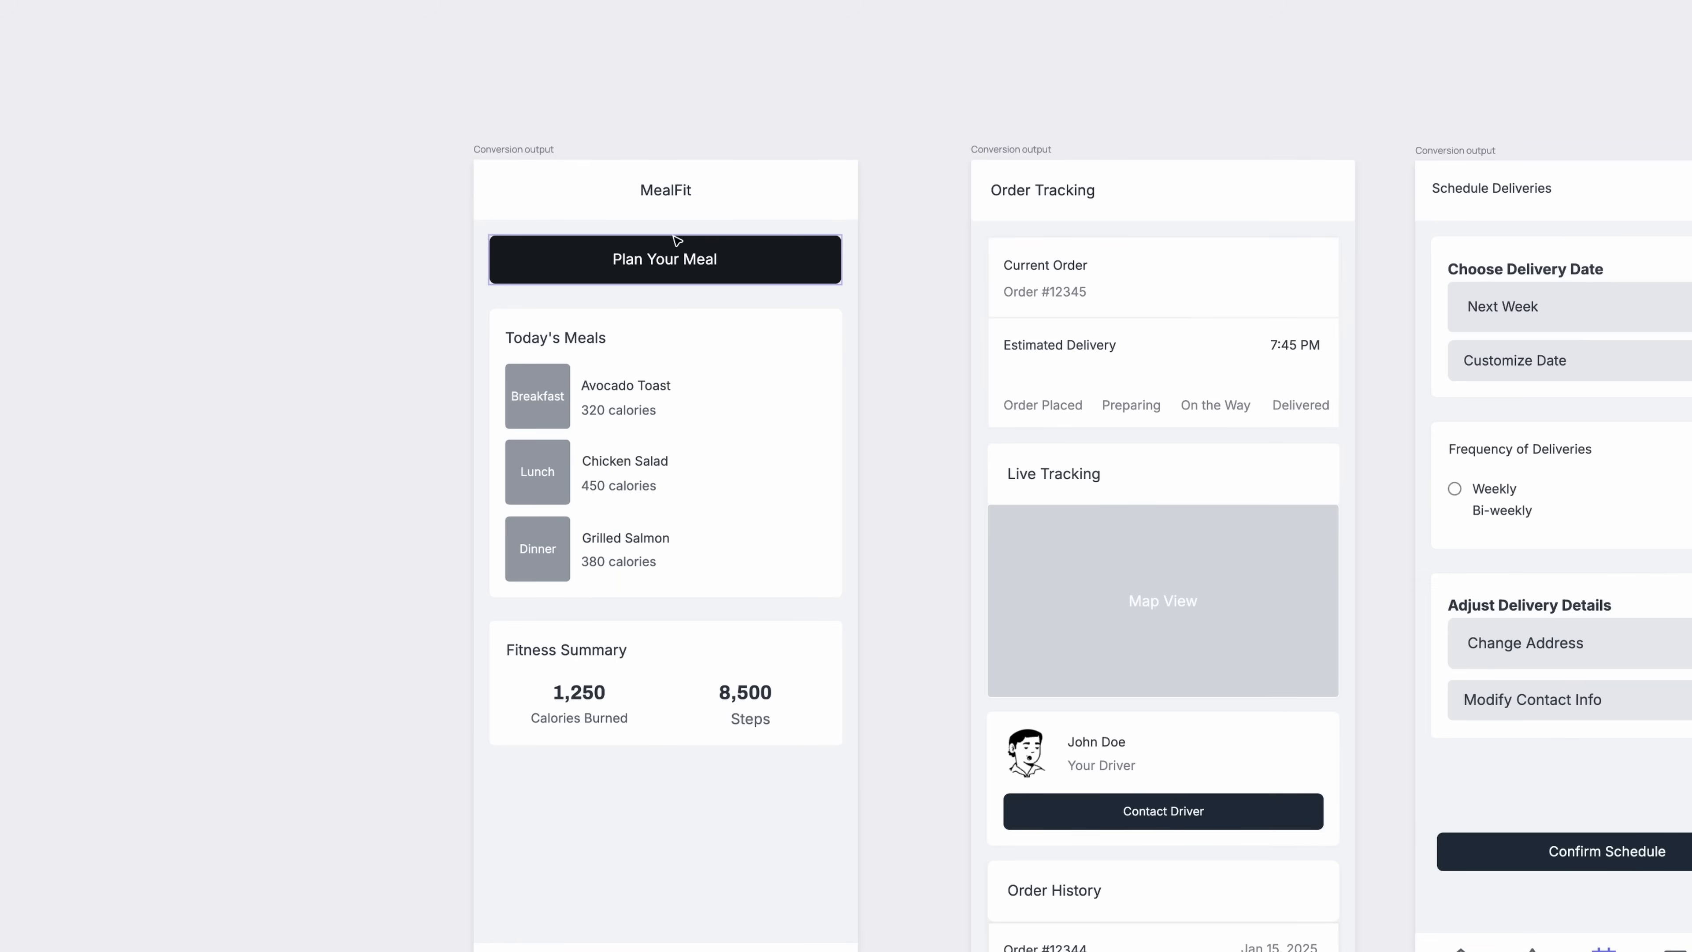
Step: Change the Plan Your Meal button's fill to the purple primary colour
{"action": "left_click", "coordinate": [754, 266]}
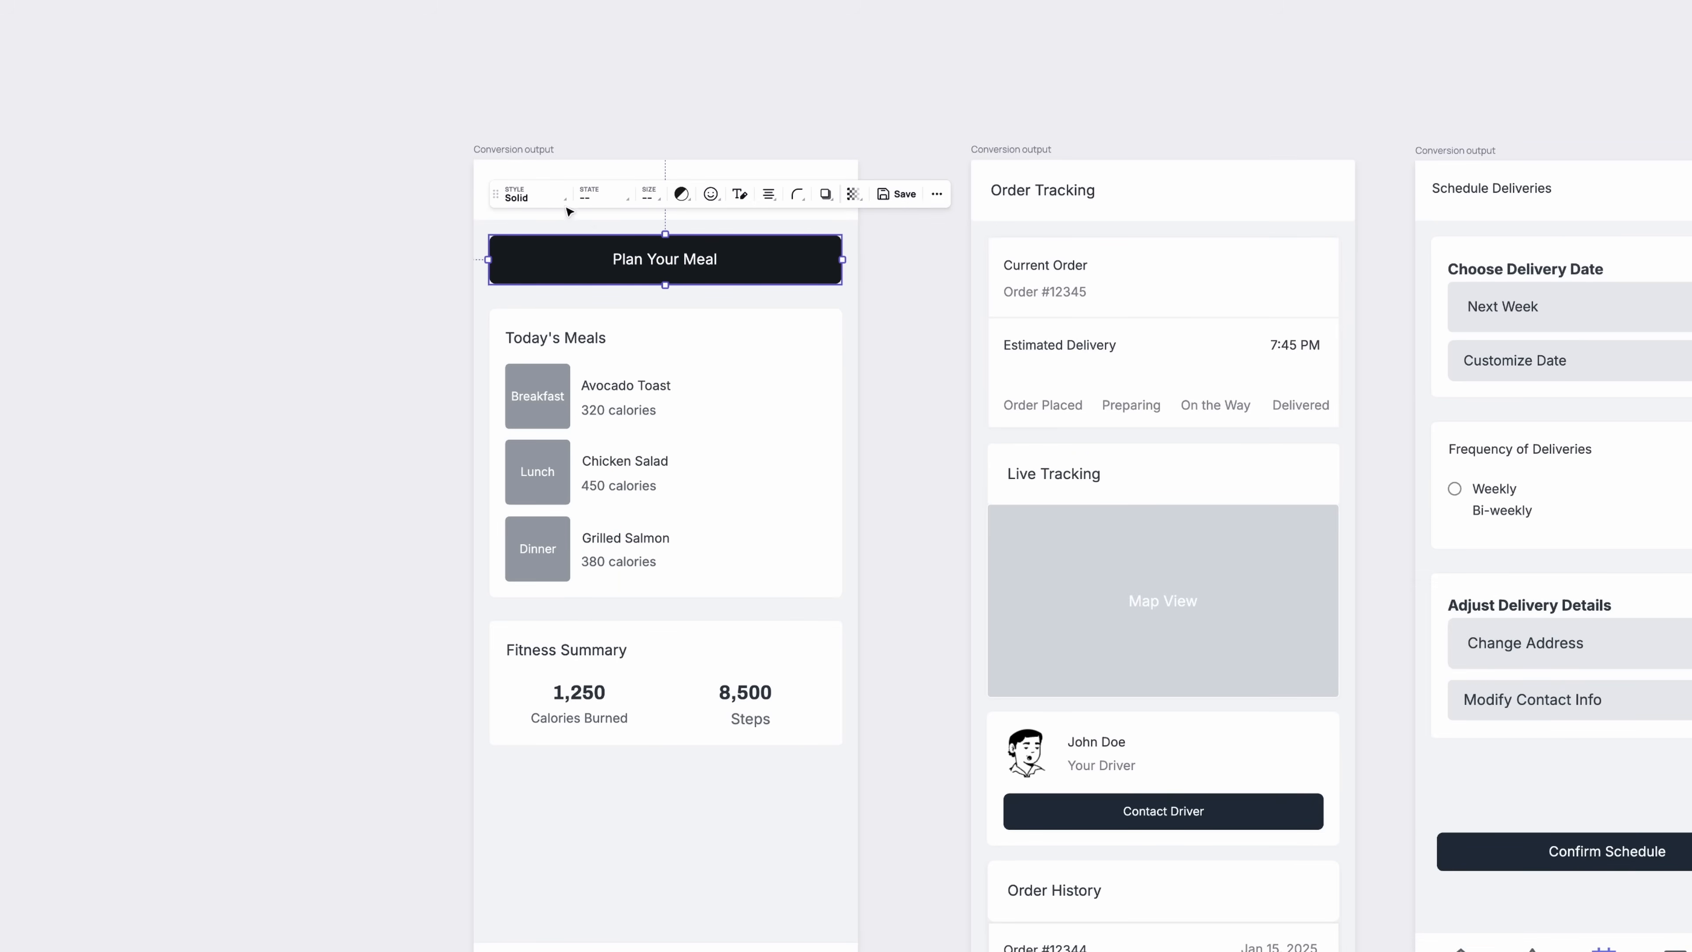
{"action": "left_click", "coordinate": [545, 200]}
{"action": "left_click", "coordinate": [682, 193]}
{"action": "left_click", "coordinate": [630, 246]}
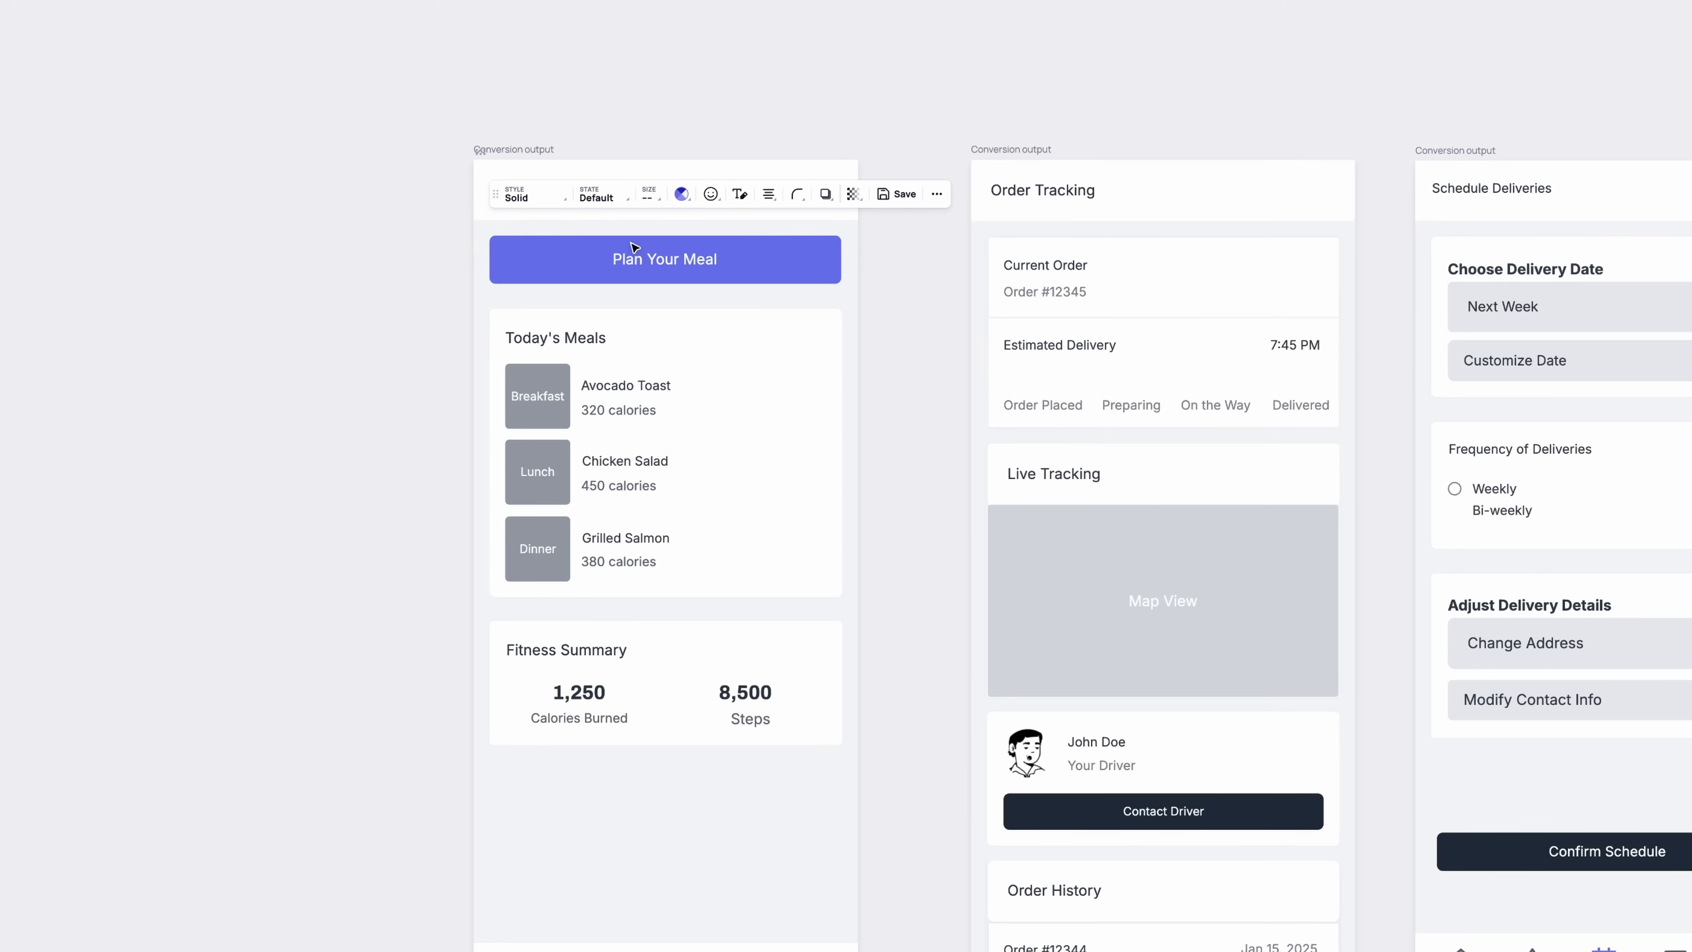
{"action": "left_click", "coordinate": [902, 294]}
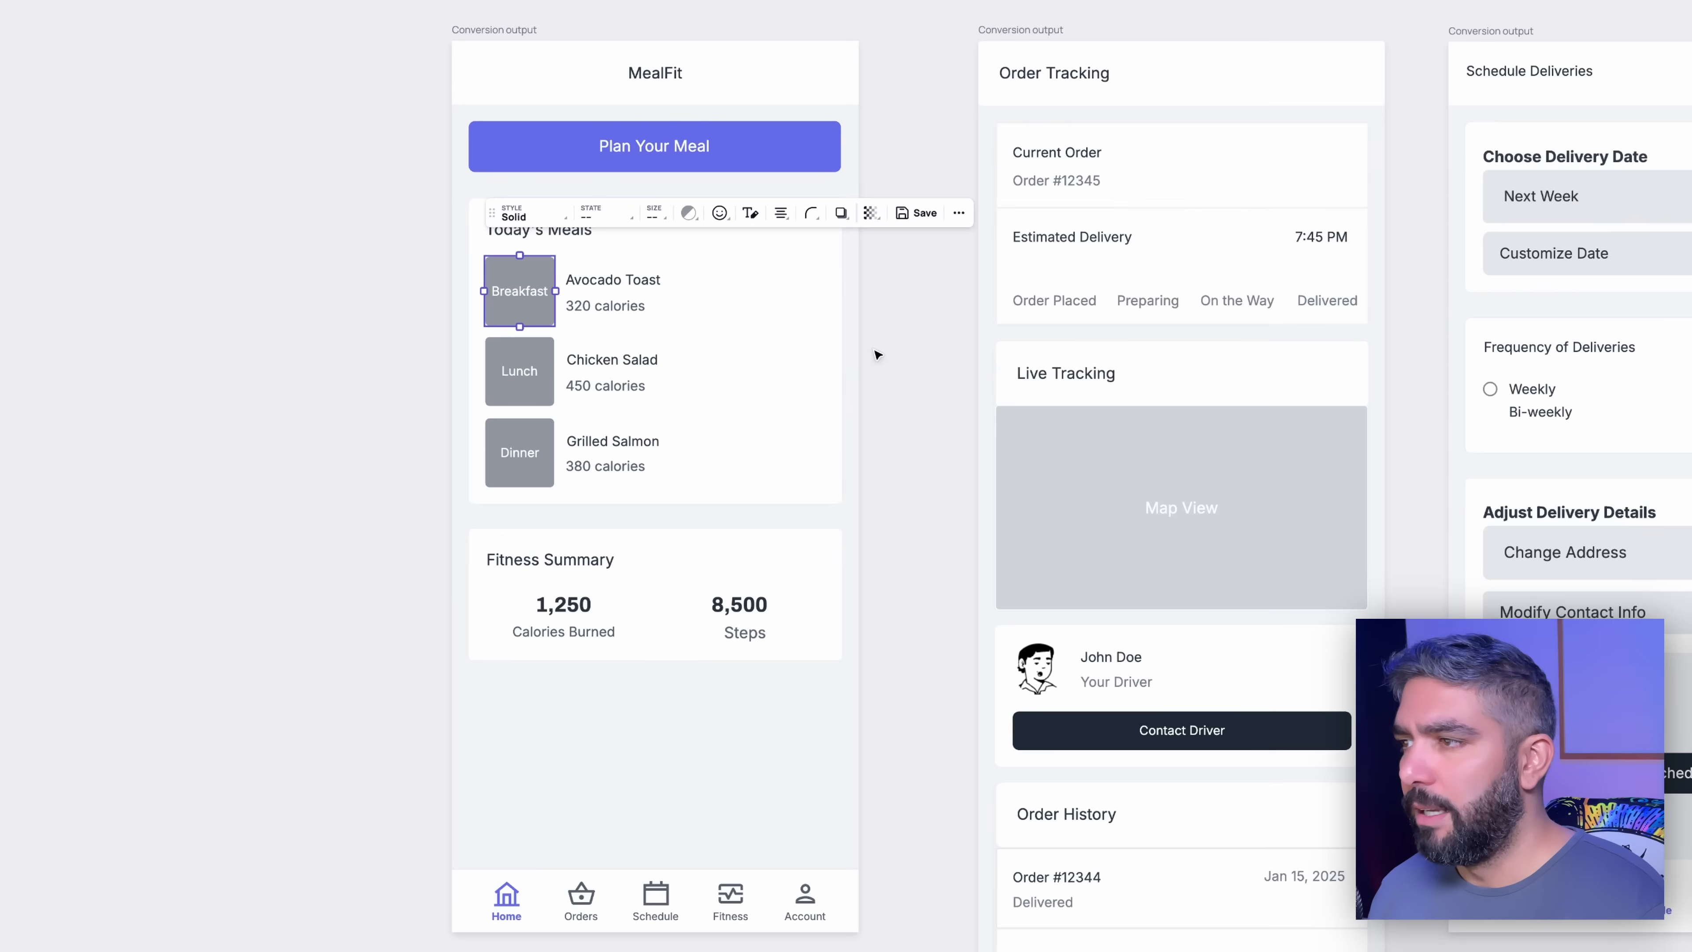
{"action": "left_click", "coordinate": [877, 354]}
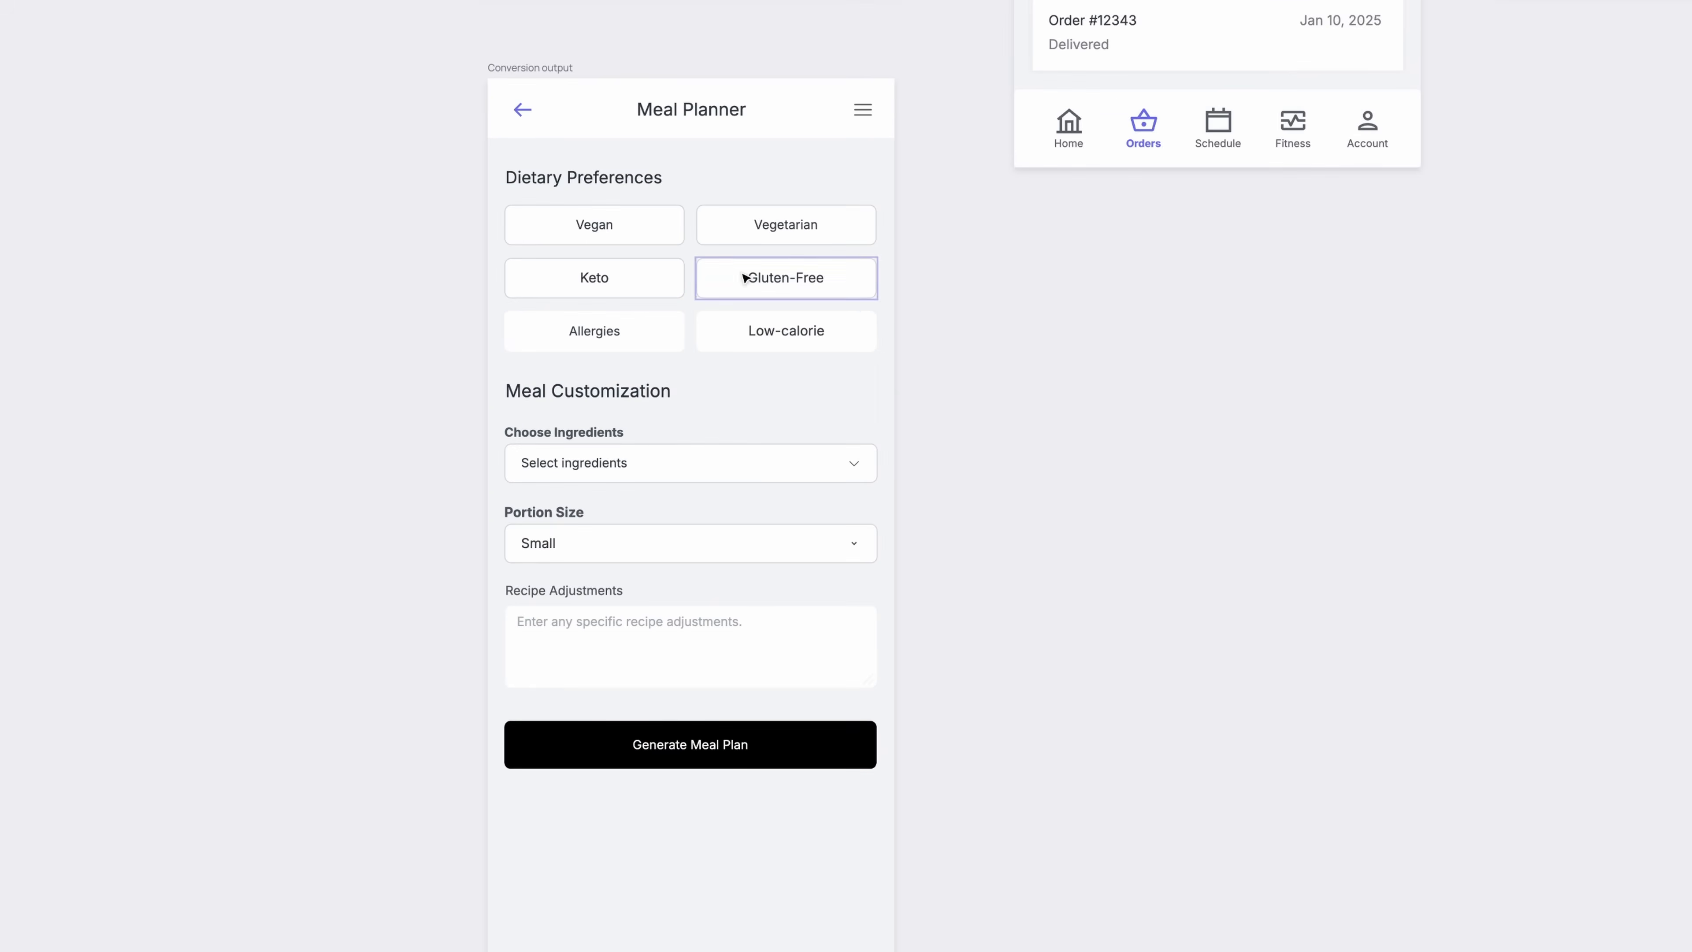
Step: Delete the hamburger menu icon from the Meal Planner header
{"action": "left_click", "coordinate": [866, 117]}
{"action": "key", "text": "Delete"}
{"action": "scroll", "coordinate": [907, 230], "scroll_direction": "up", "scroll_amount": 1}
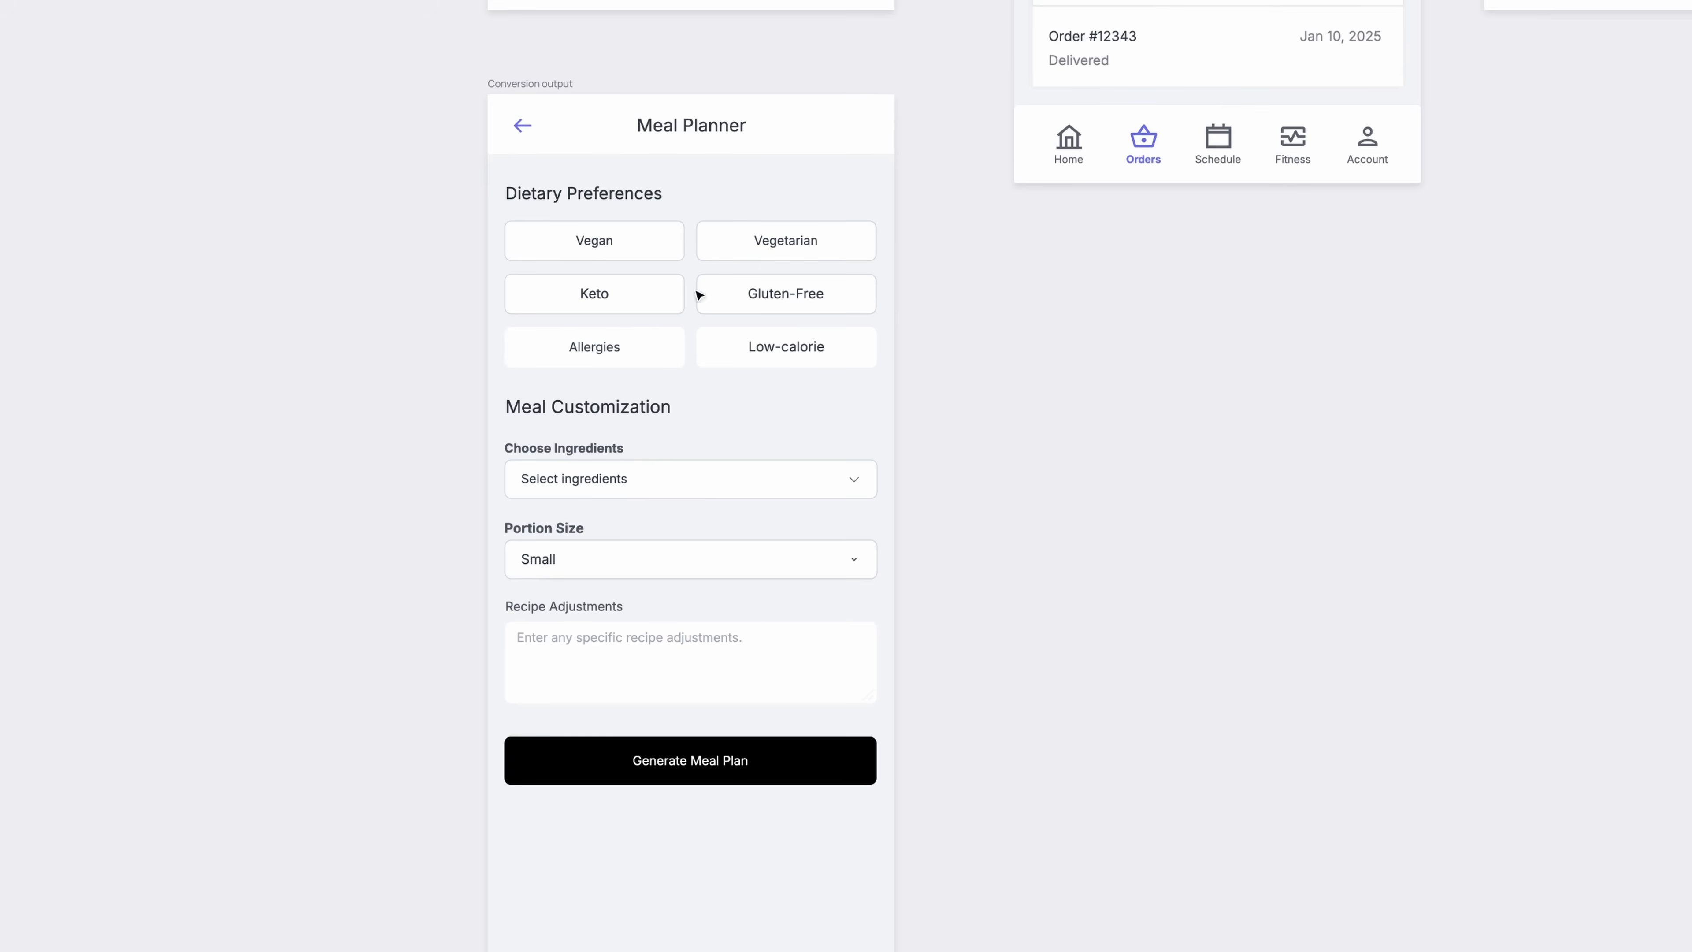
Step: Restyle the Dietary Preferences buttons as outlined, with Vegetarian in purple with a check icon and the other five in grey
{"action": "left_click", "coordinate": [641, 255]}
{"action": "left_click", "coordinate": [551, 182]}
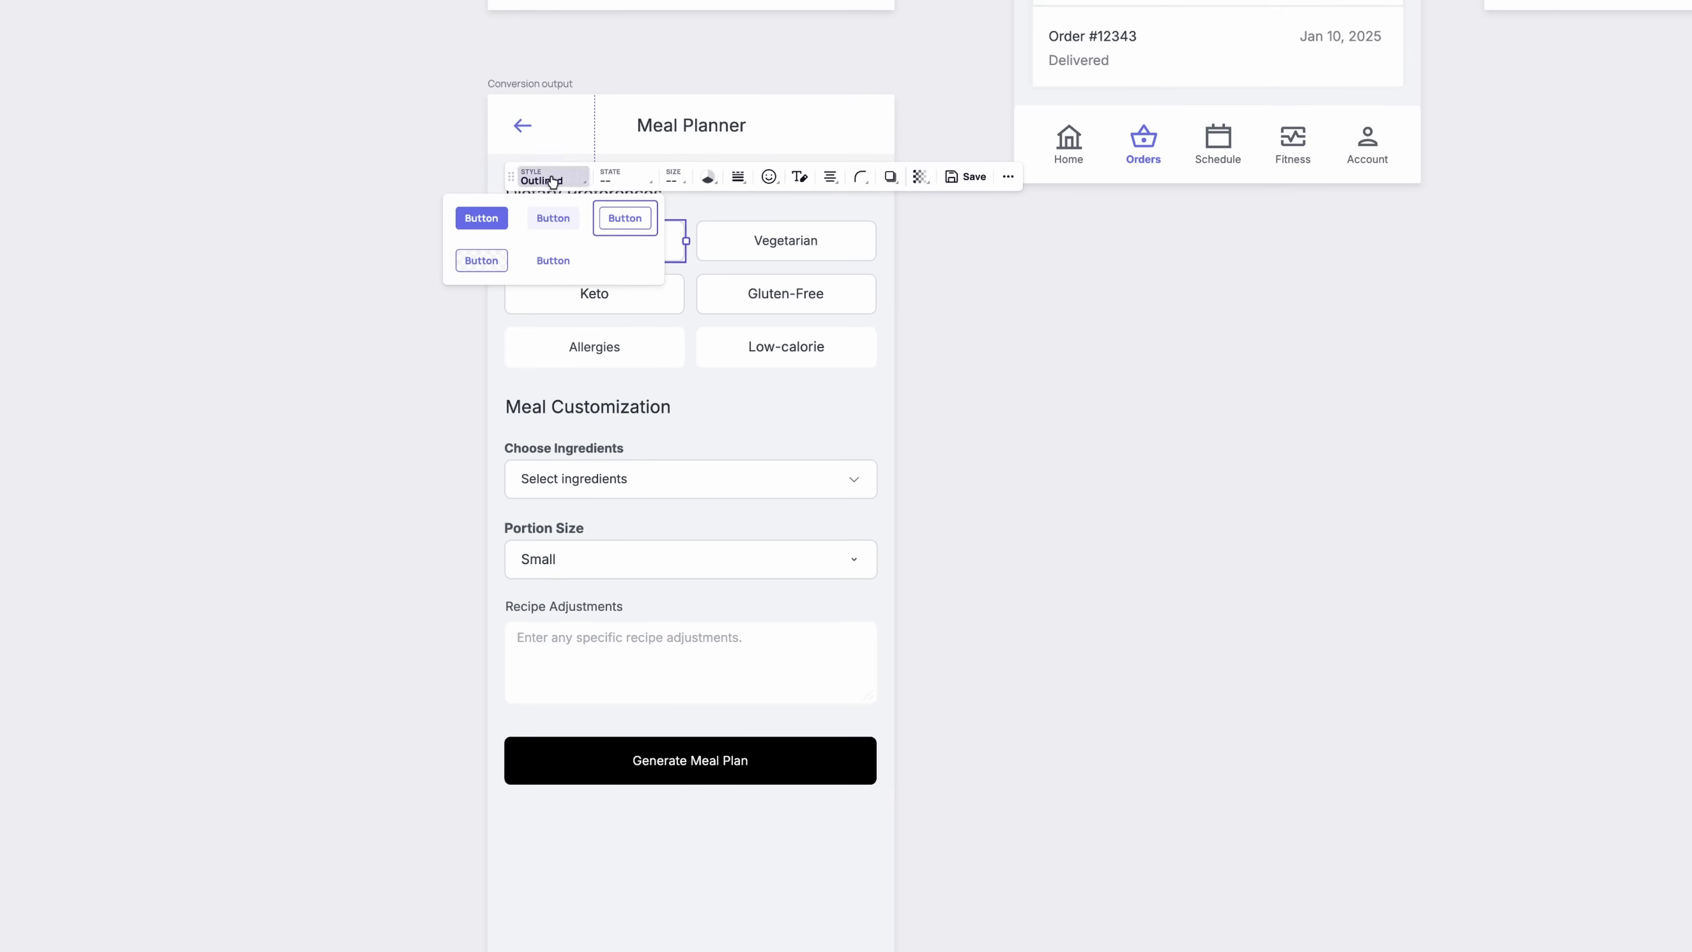
{"action": "left_click", "coordinate": [826, 237]}
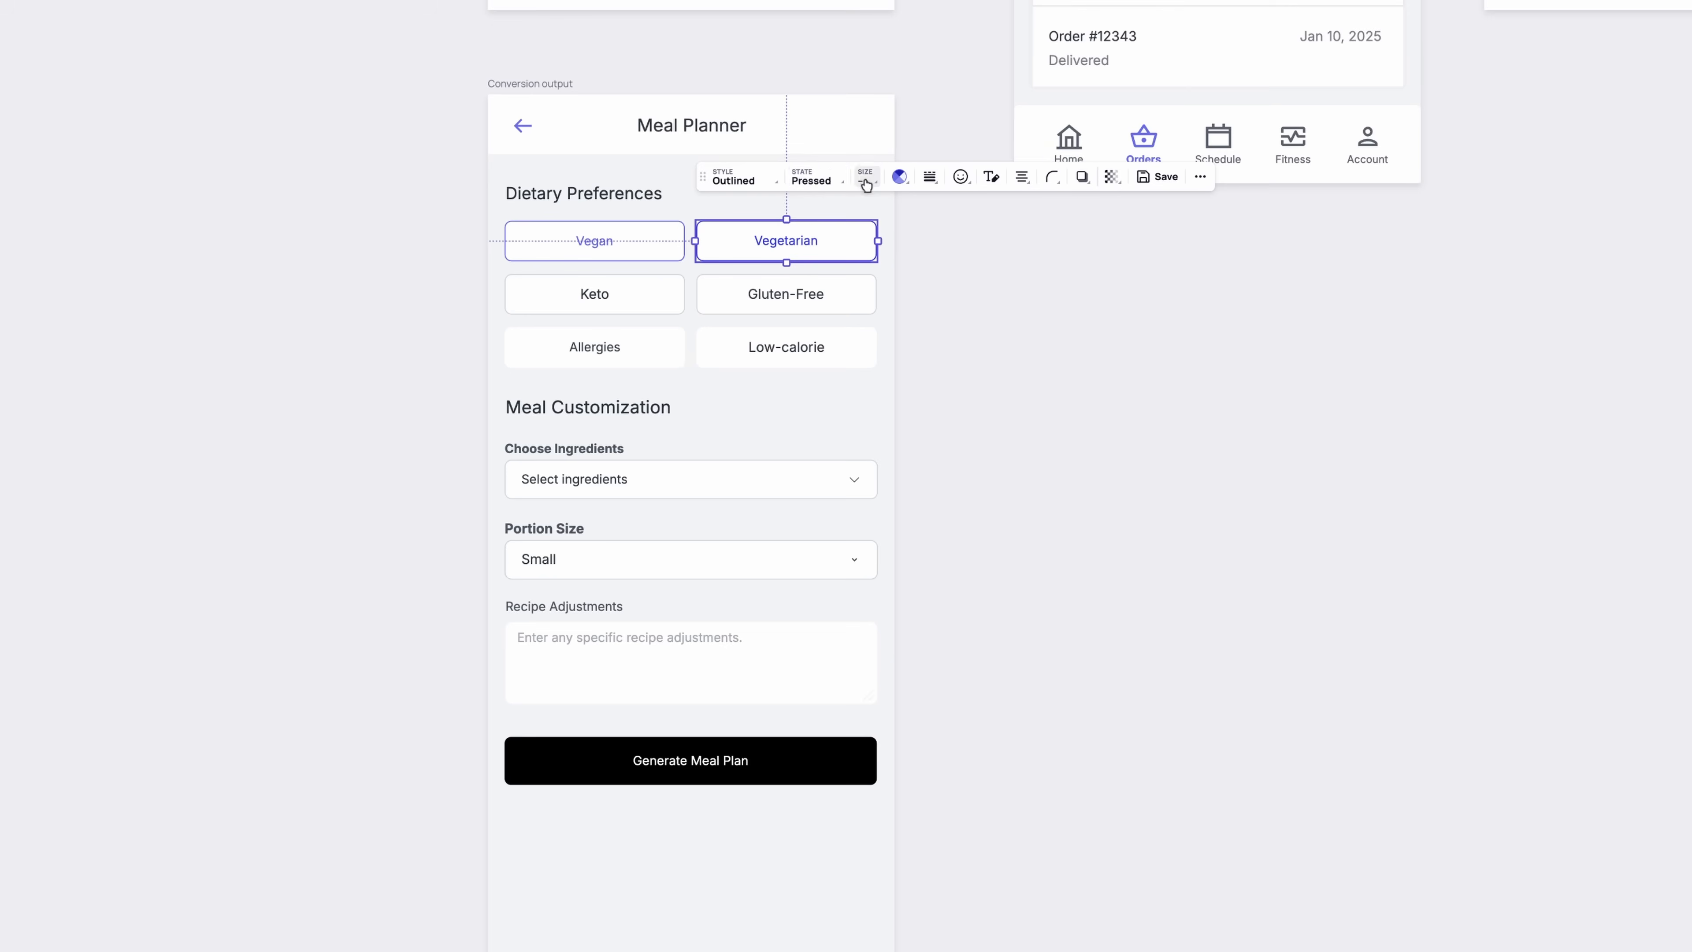
{"action": "left_click", "coordinate": [743, 179]}
{"action": "left_click", "coordinate": [686, 214]}
{"action": "left_click", "coordinate": [957, 239]}
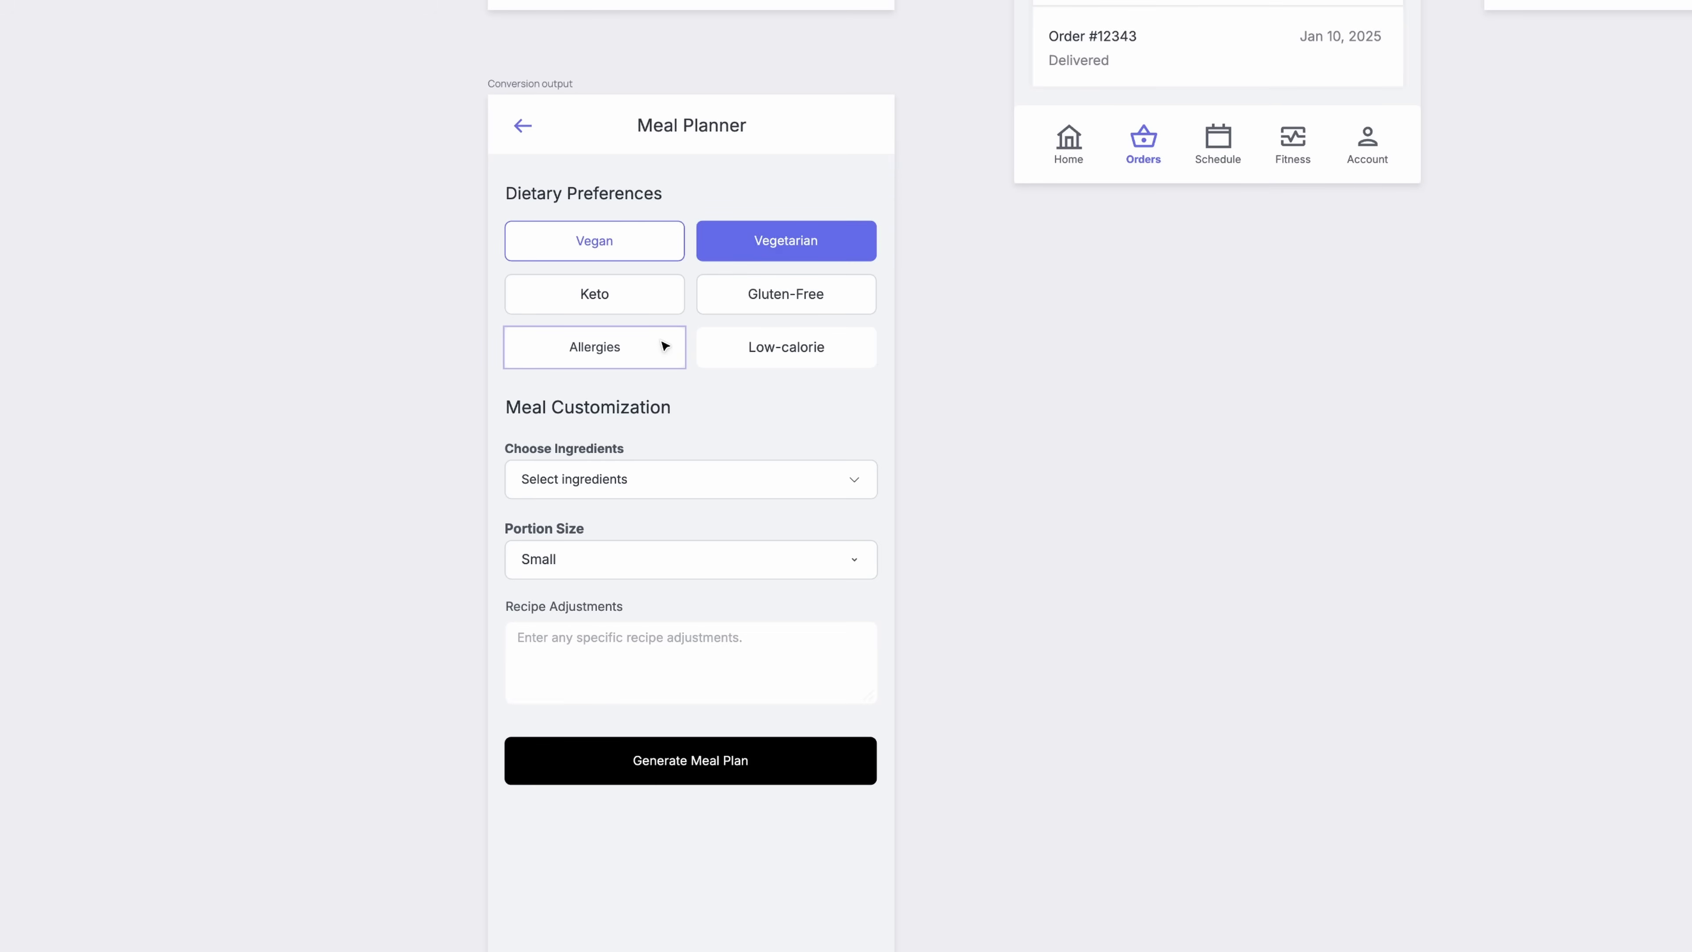
{"action": "left_click", "coordinate": [766, 246]}
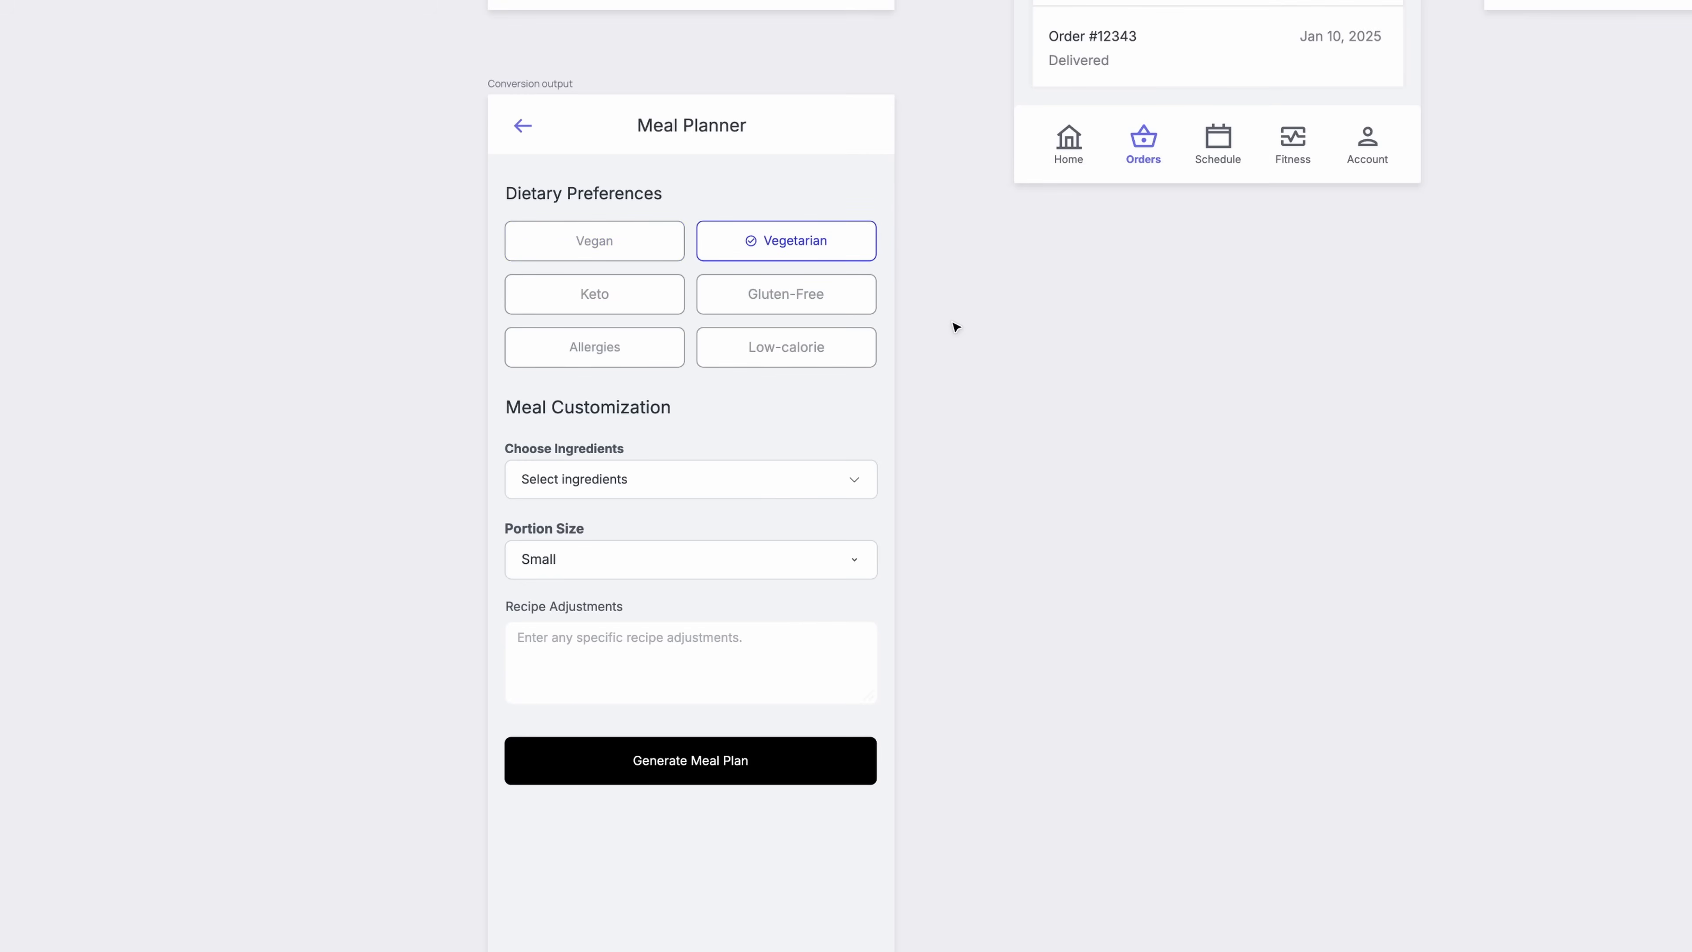
Step: Darken the Choose Ingredients dropdown's outline and text, and draw a white options panel of the same width directly beneath it
{"action": "scroll", "coordinate": [933, 372], "scroll_direction": "down", "scroll_amount": 1}
{"action": "left_click", "coordinate": [771, 468]}
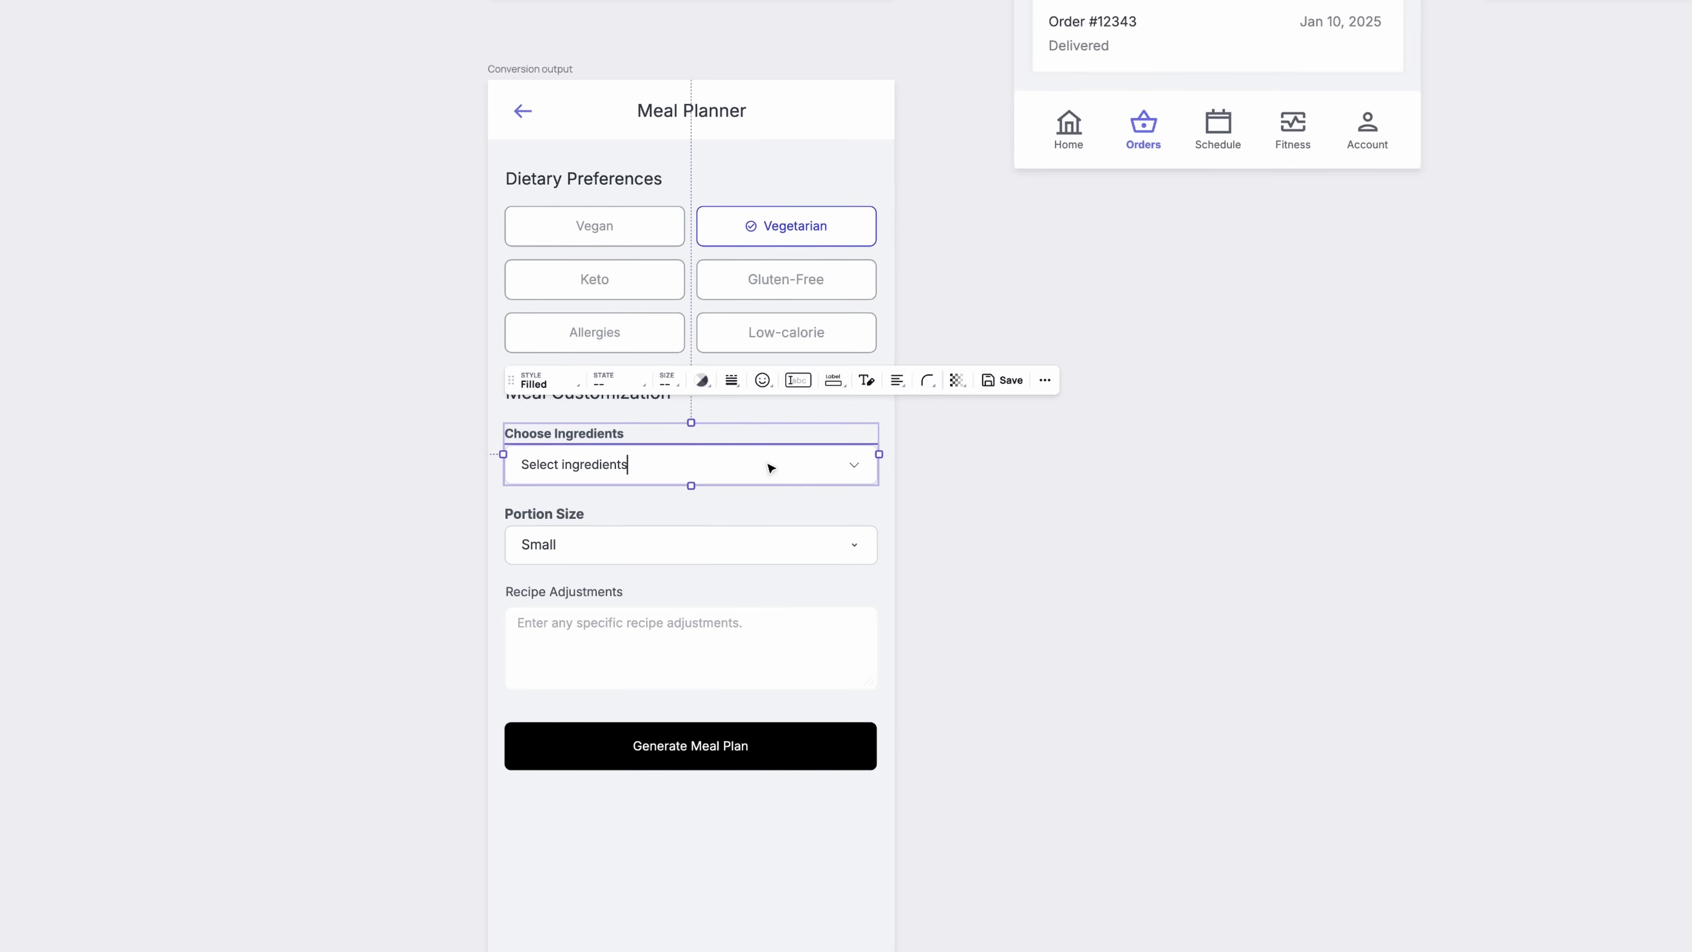
{"action": "left_click", "coordinate": [968, 498]}
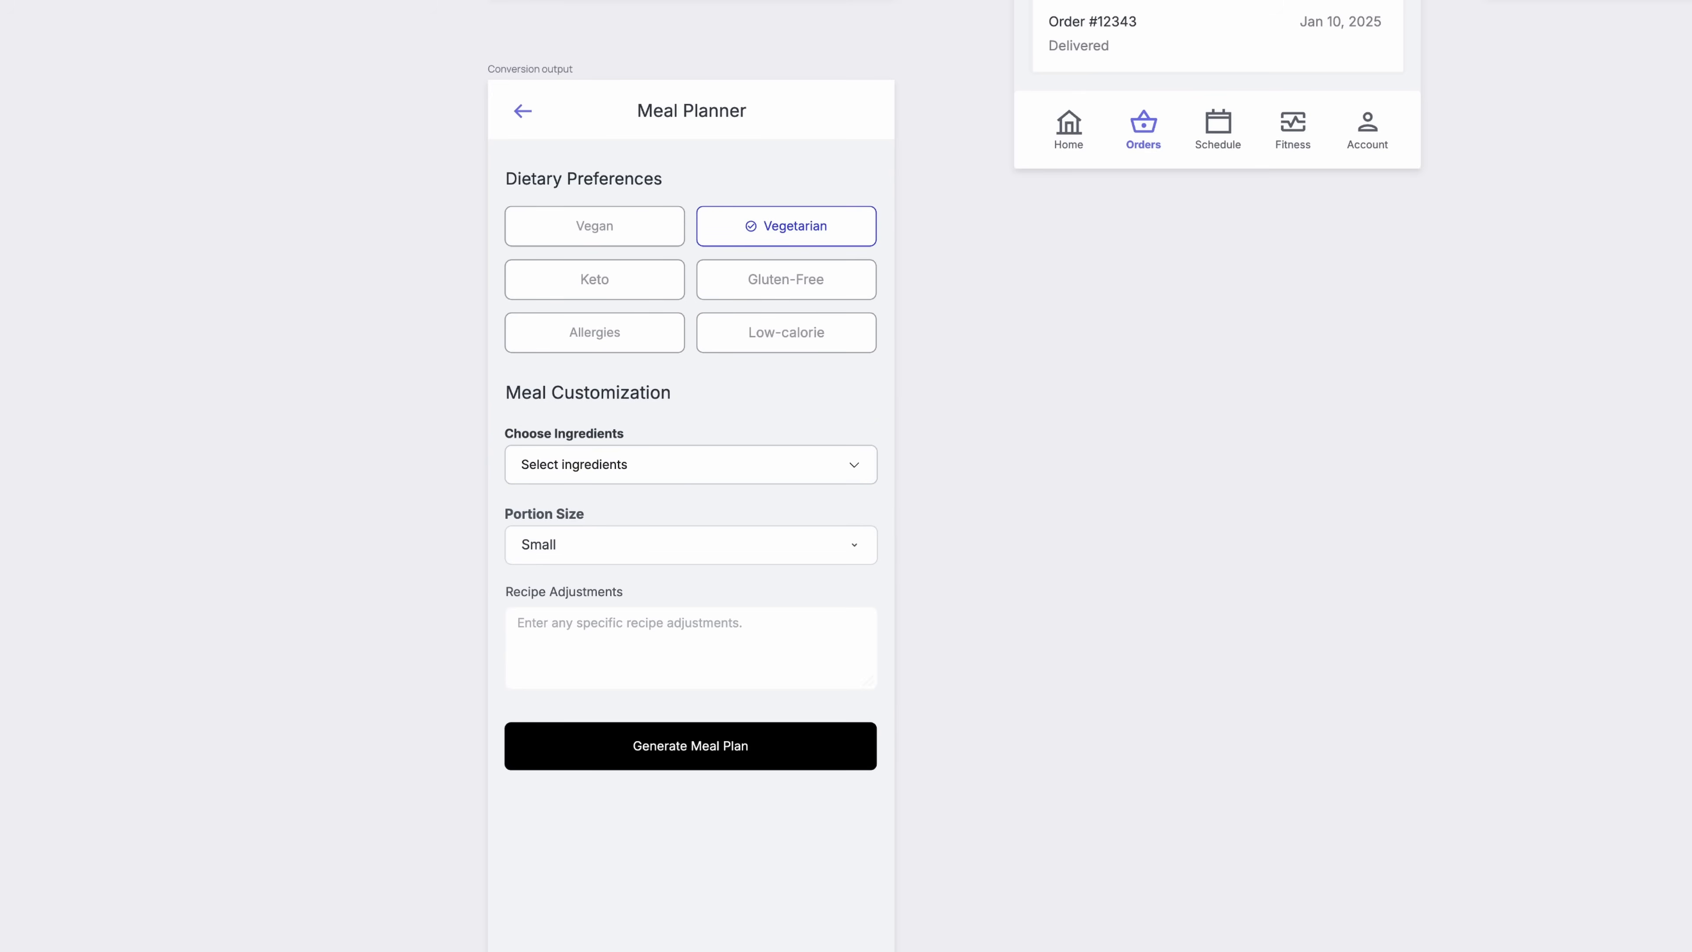
{"action": "left_click", "coordinate": [503, 480]}
{"action": "left_click_drag", "start_coordinate": [713, 552], "coordinate": [877, 552]}
Step: Fill the options panel with four stacked checkboxes labelled Ingredient 1 to Ingredient 4, and fit the panel's height around them
{"action": "key", "text": "c"}
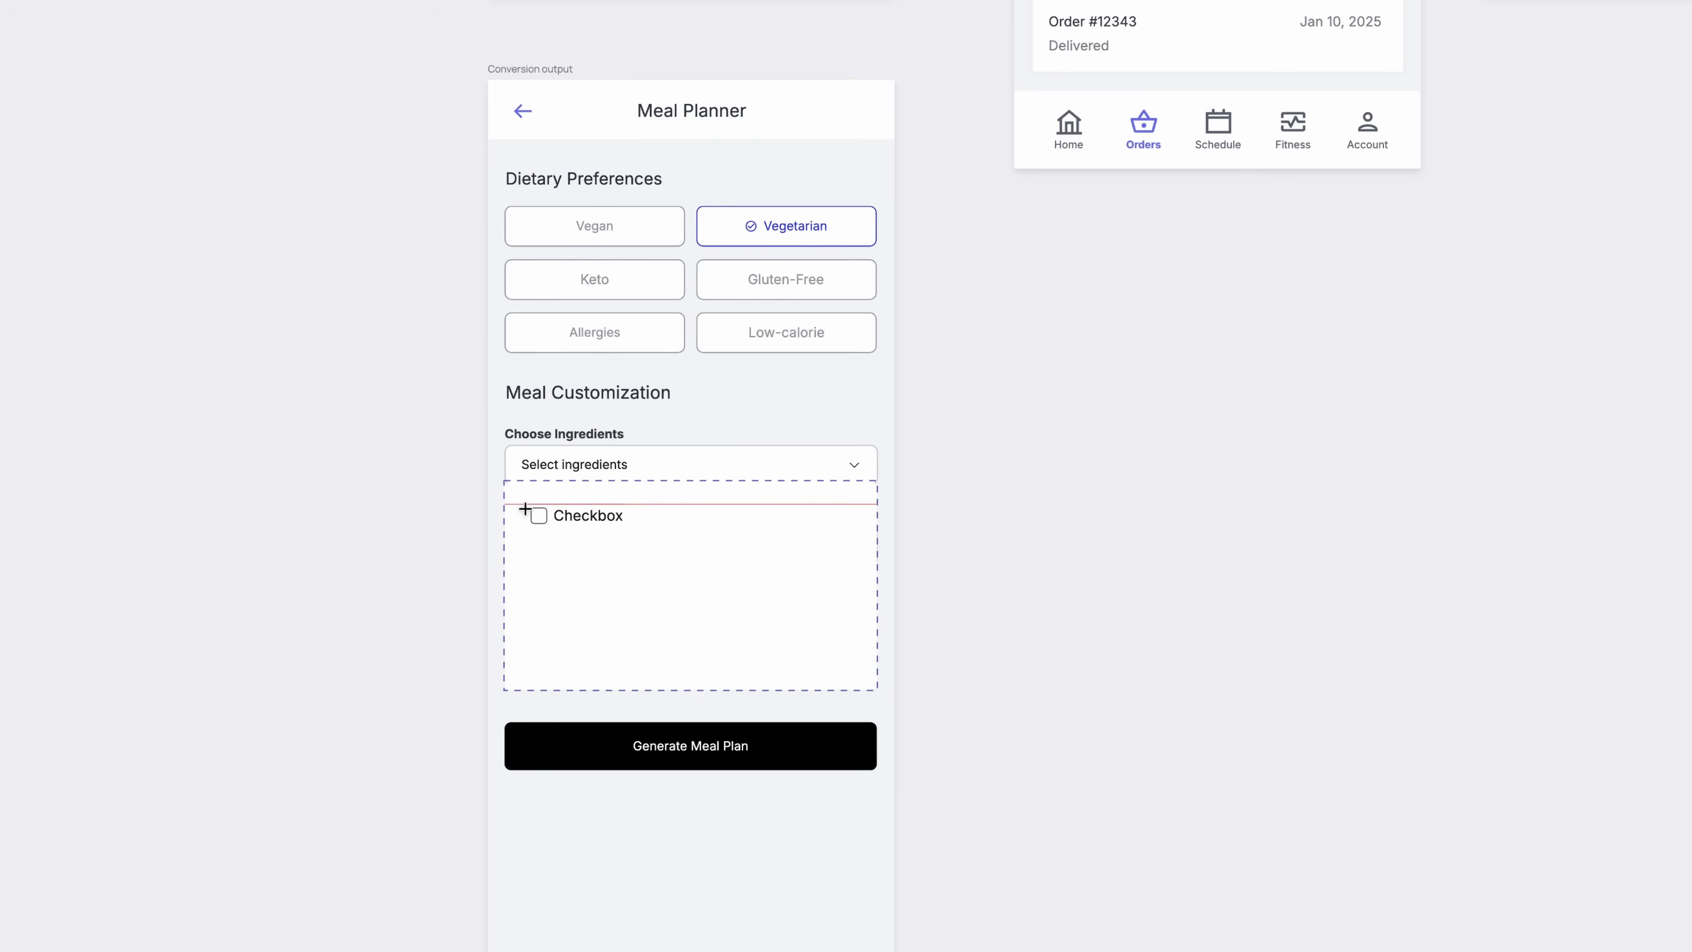
{"action": "left_click", "coordinate": [523, 505]}
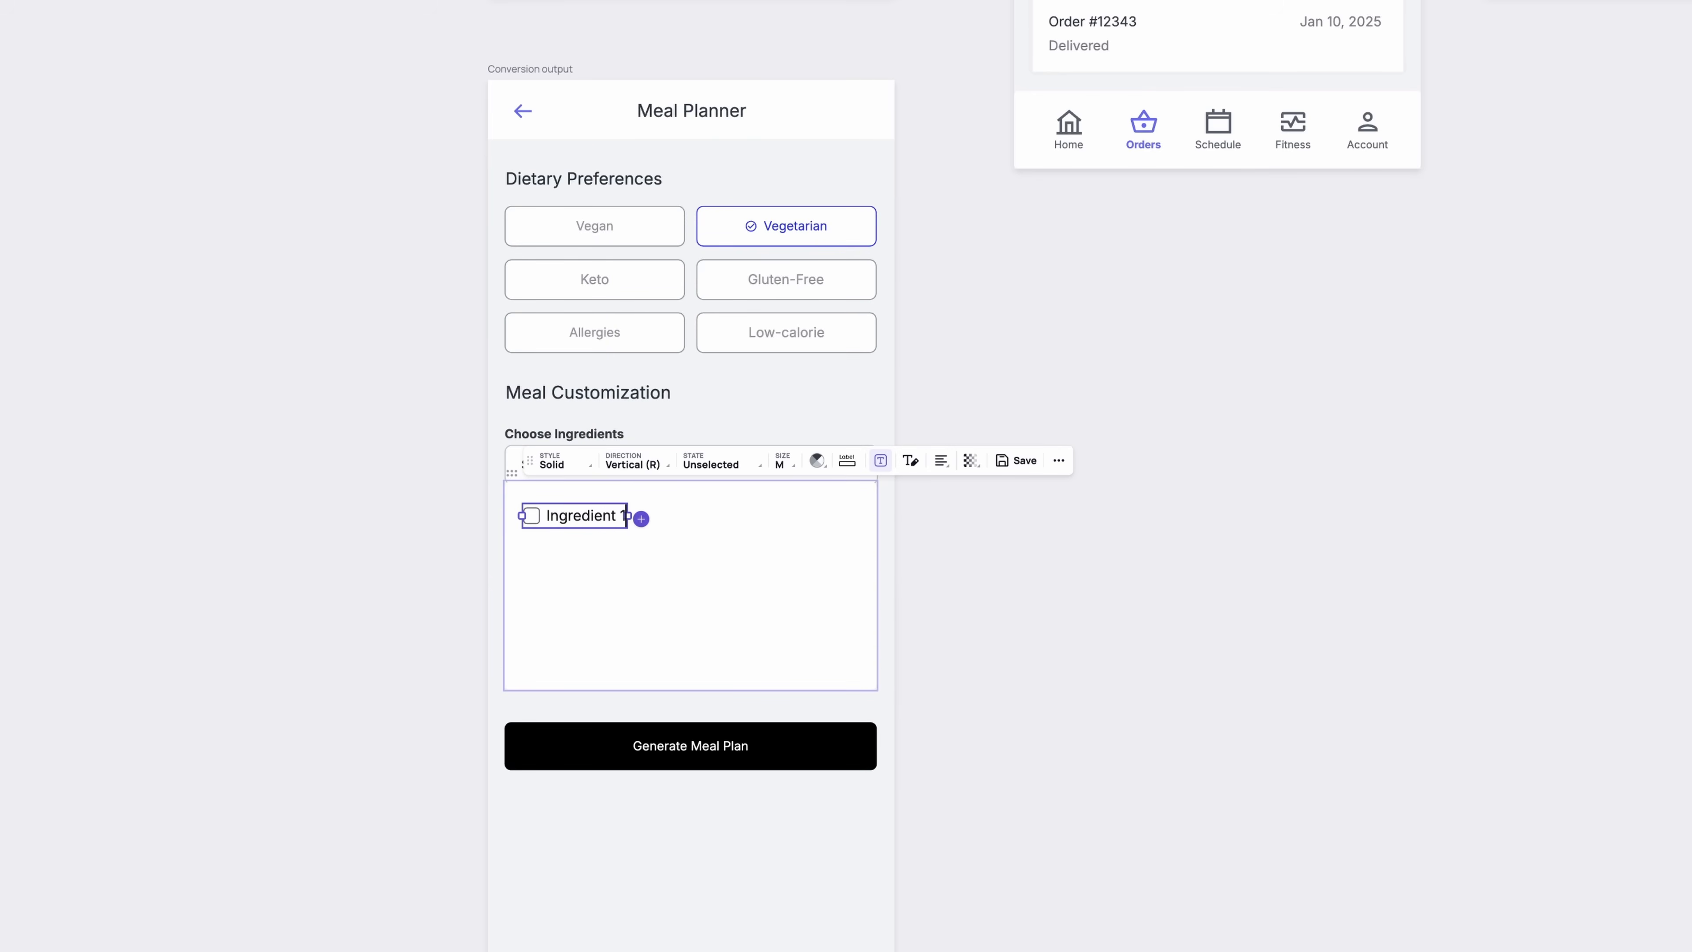
{"action": "left_click", "coordinate": [752, 542]}
{"action": "left_click_drag", "start_coordinate": [601, 517], "coordinate": [597, 556]}
{"action": "left_click_drag", "start_coordinate": [594, 557], "coordinate": [593, 590]}
{"action": "left_click_drag", "start_coordinate": [595, 588], "coordinate": [594, 624]}
{"action": "left_click", "coordinate": [595, 586], "text": "shift"}
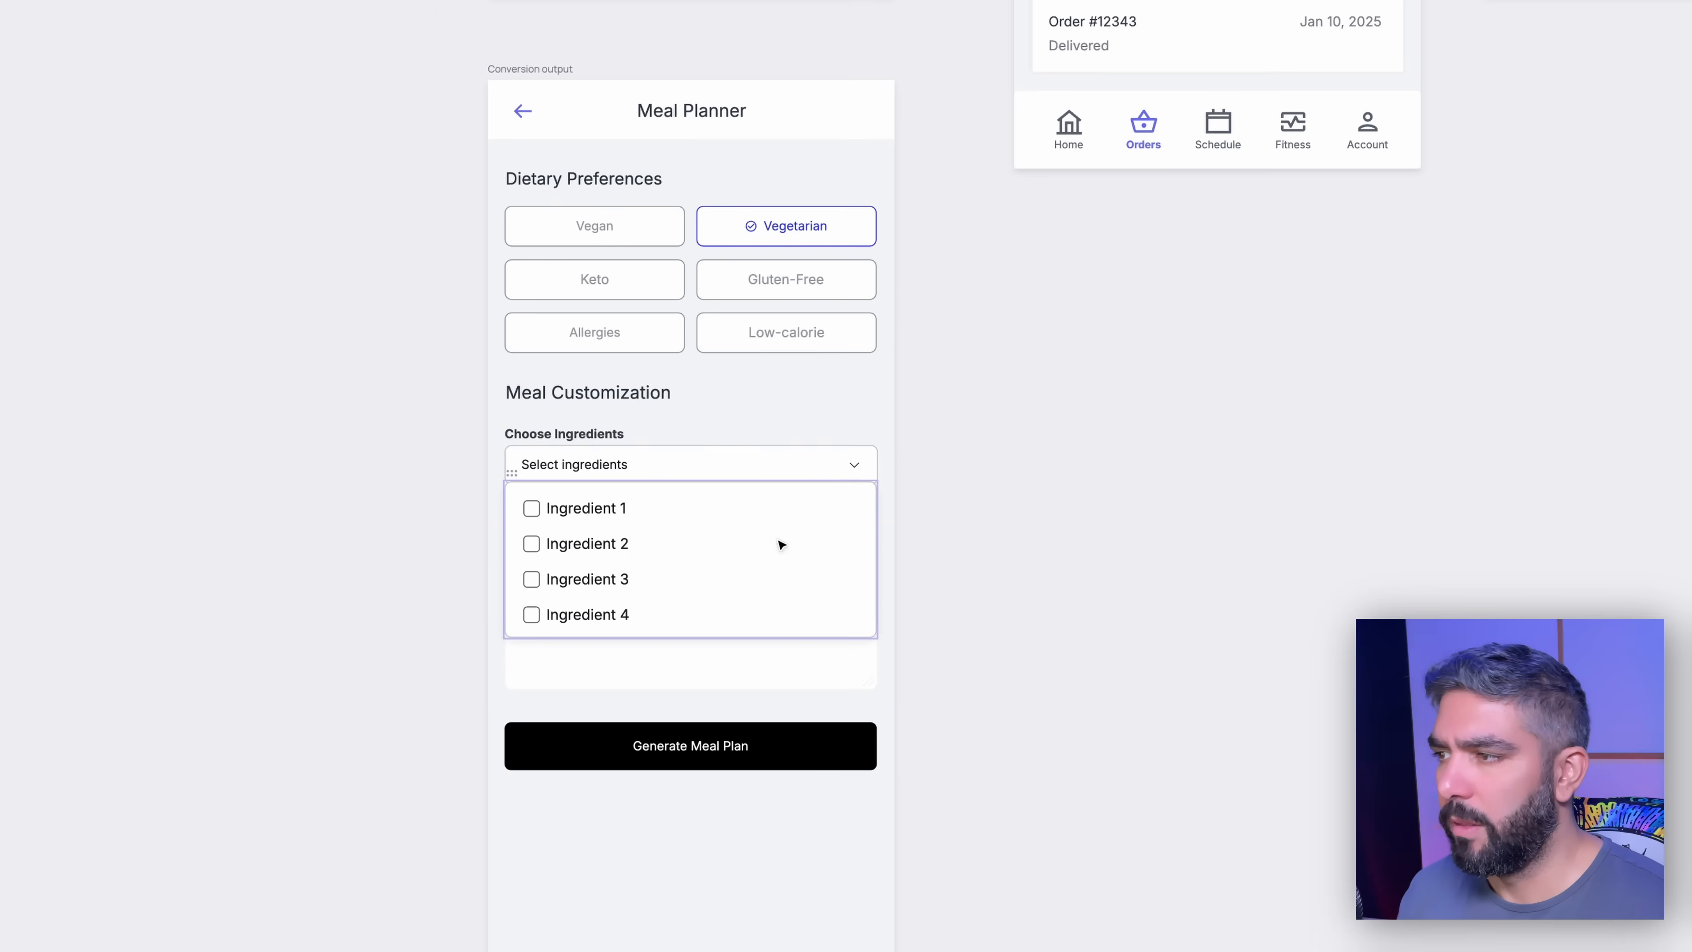
Step: Move the ingredient options panel off the Meal Planner screen onto the empty canvas beside the Choose Ingredients field
{"action": "left_click", "coordinate": [775, 540]}
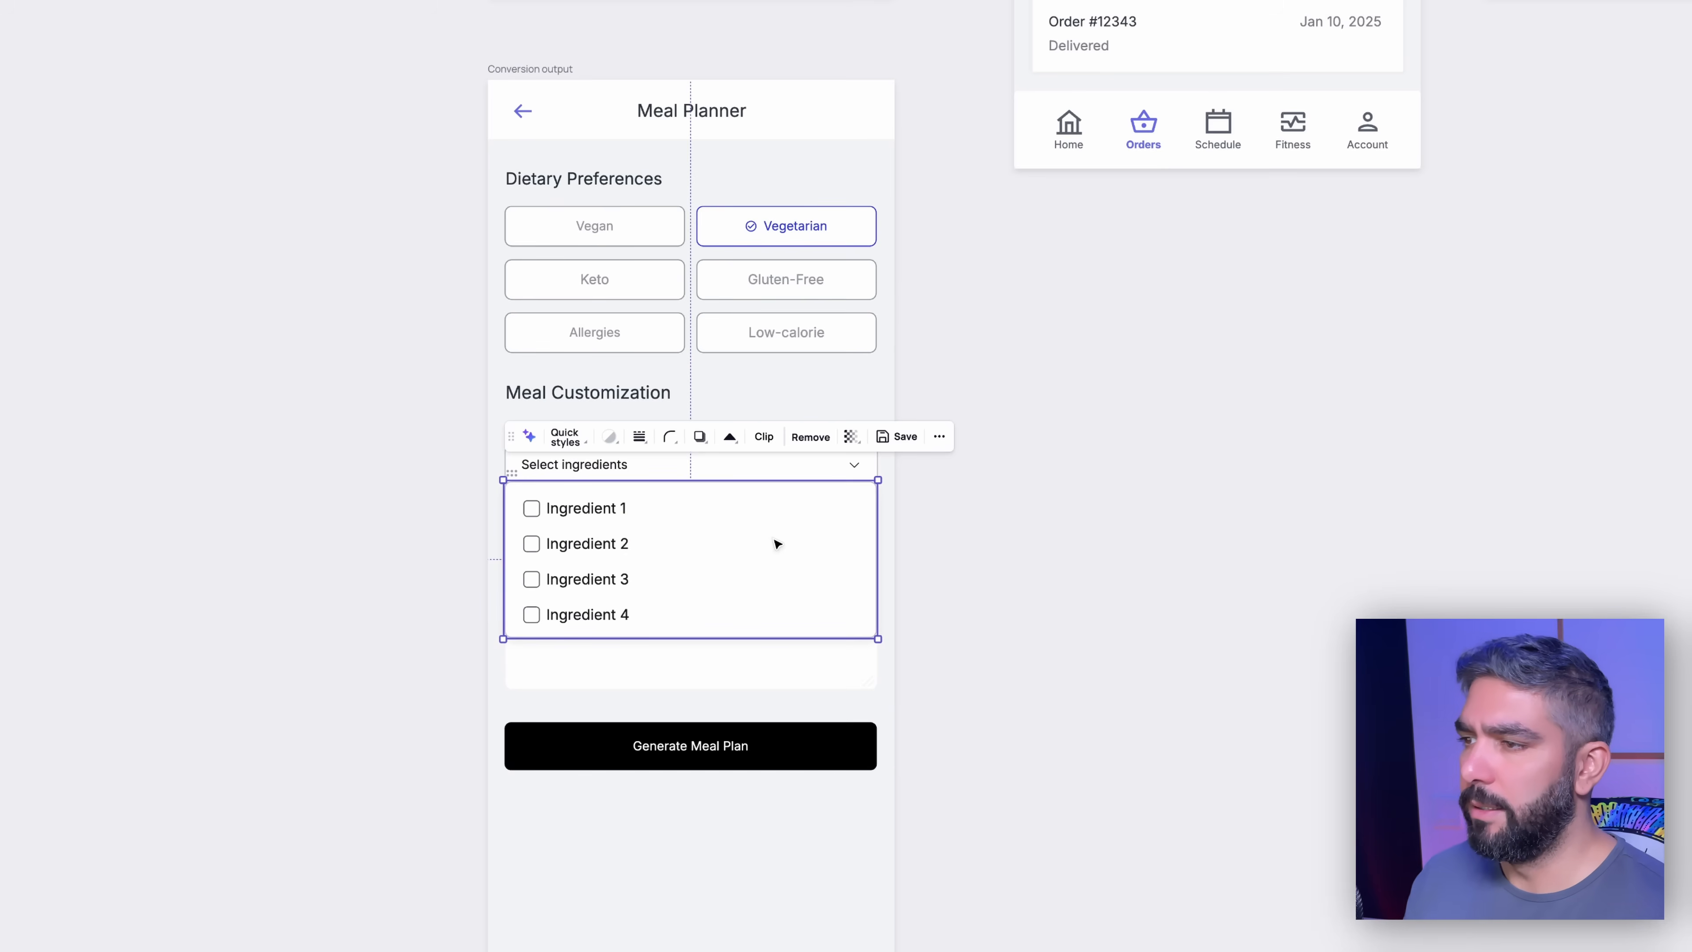
{"action": "left_click_drag", "start_coordinate": [729, 541], "coordinate": [332, 495]}
{"action": "left_click", "coordinate": [693, 464]}
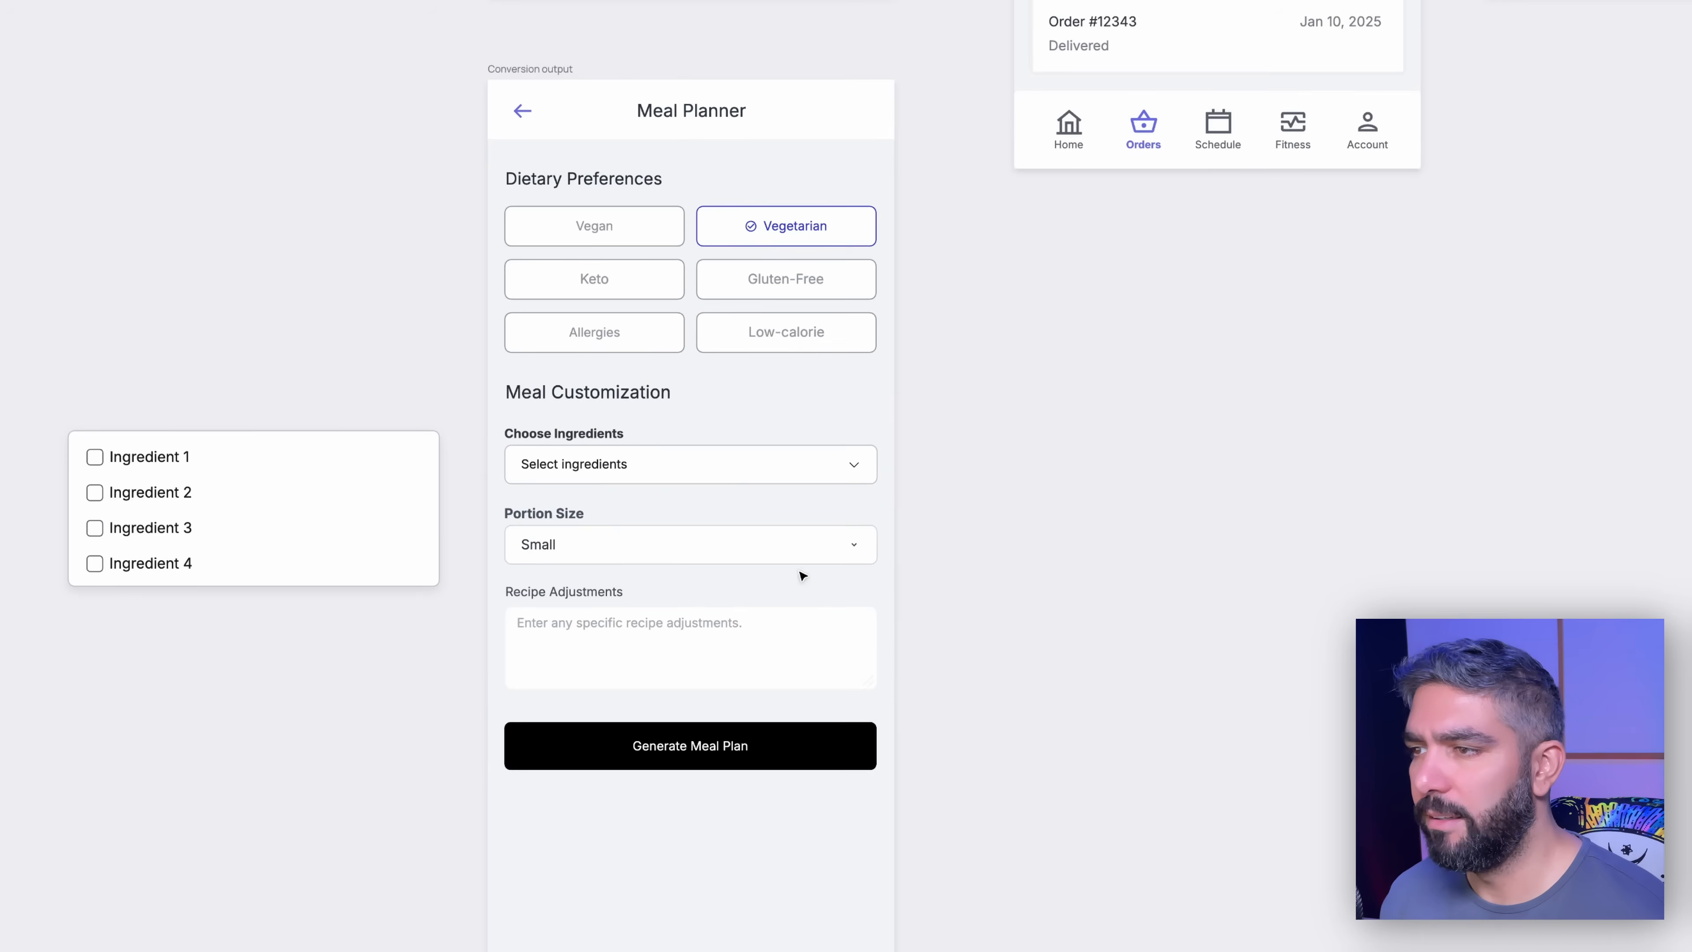
{"action": "left_click", "coordinate": [693, 646]}
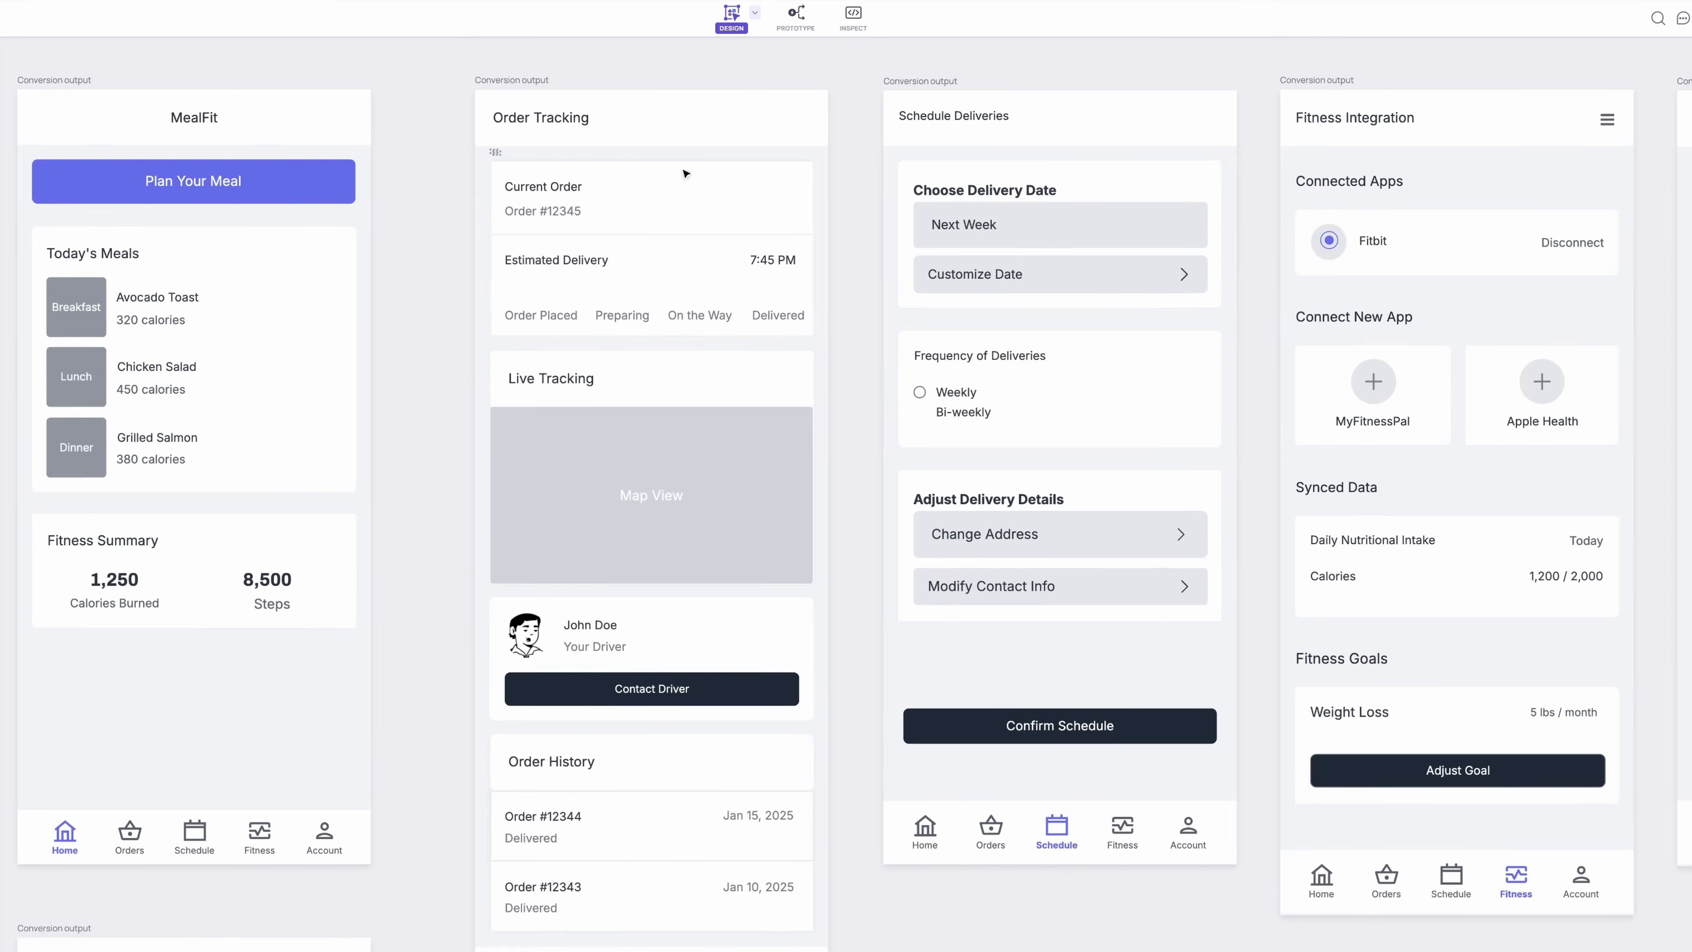
Step: Retitle the Order Tracking screen as Orders and add a purple progress bar between Estimated Delivery and the order status labels
{"action": "left_click", "coordinate": [771, 141]}
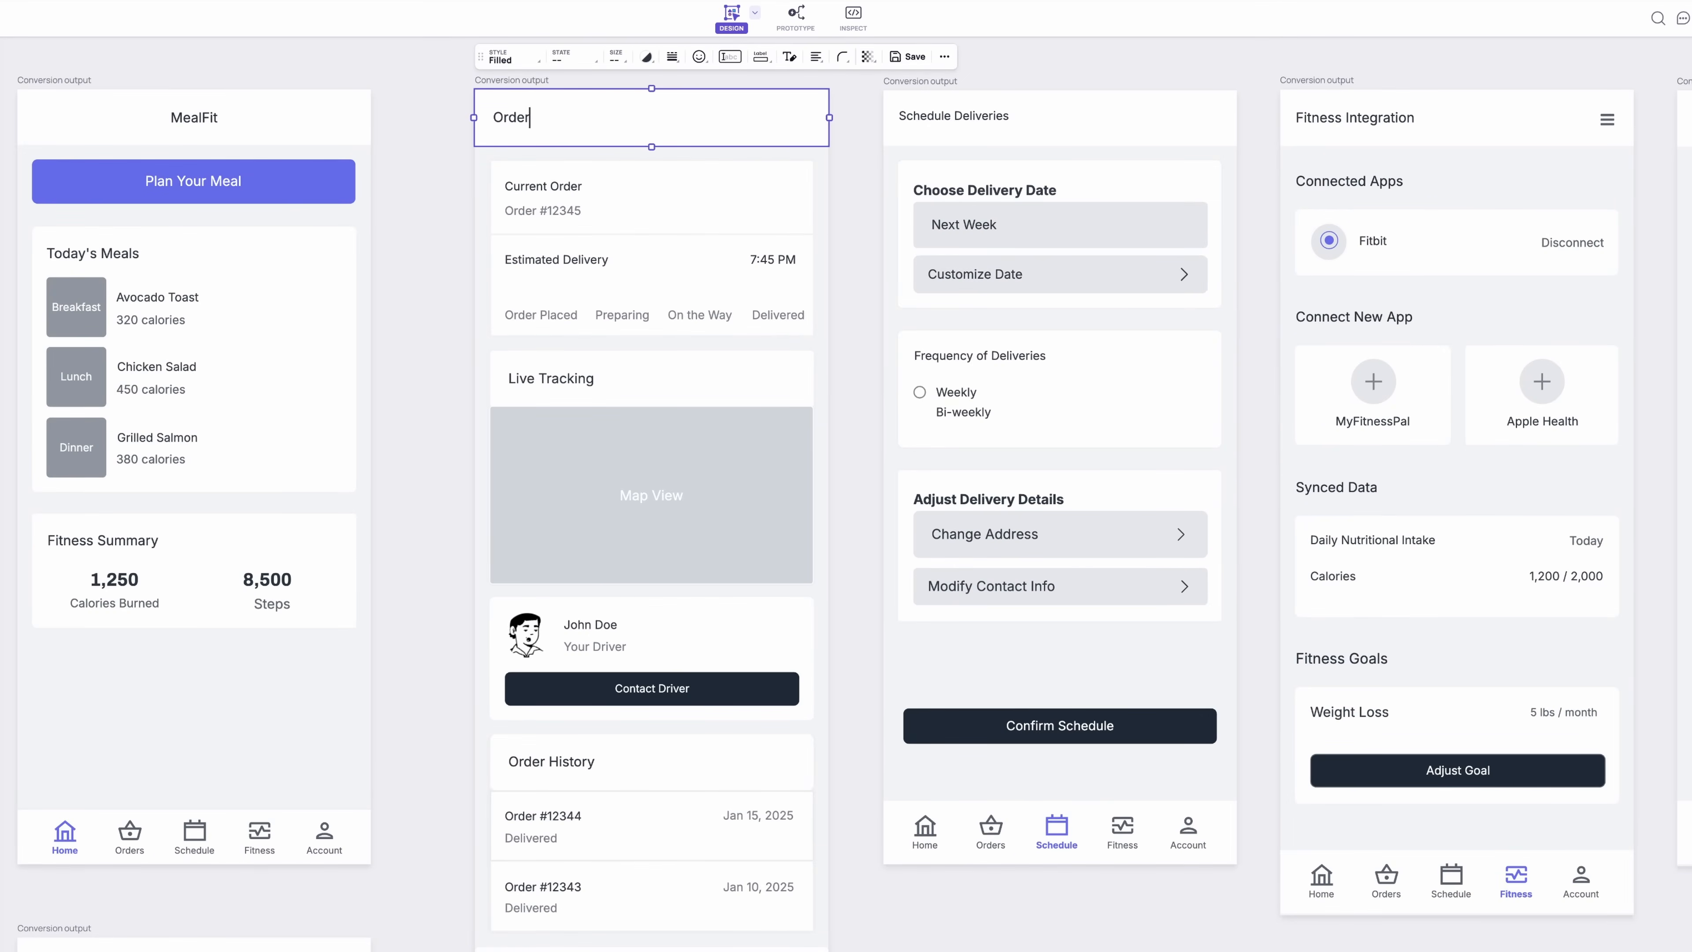
{"action": "left_click", "coordinate": [416, 244]}
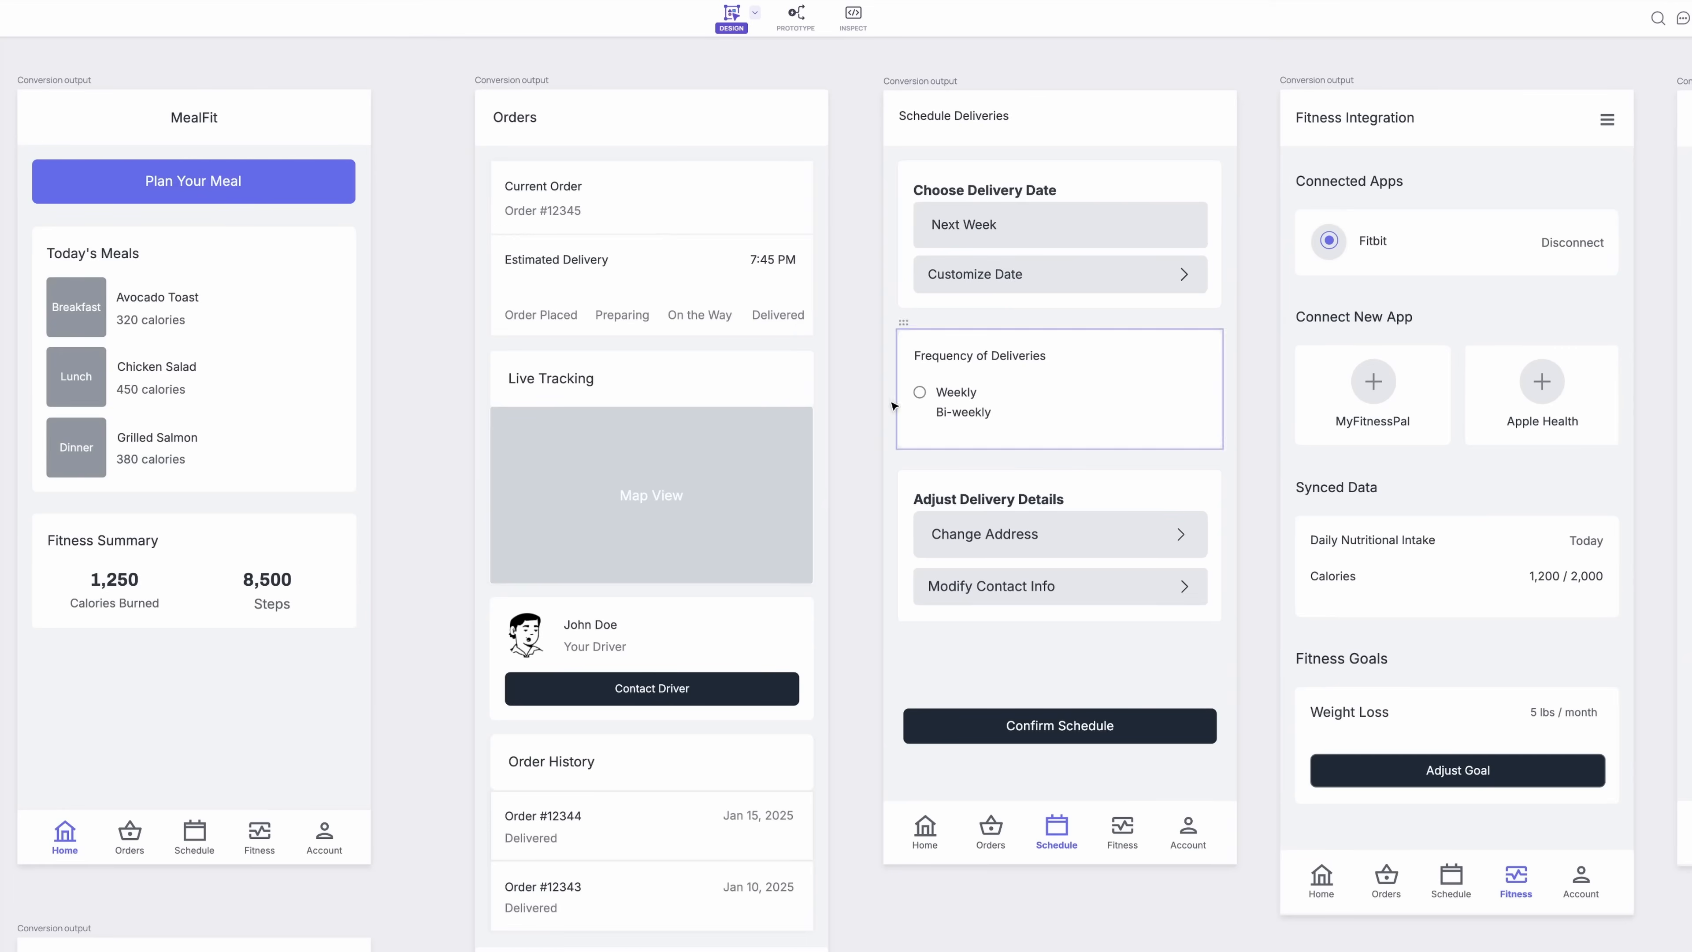
{"action": "left_click_drag", "start_coordinate": [2, 400], "coordinate": [503, 279]}
{"action": "left_click_drag", "start_coordinate": [679, 285], "coordinate": [807, 285]}
{"action": "left_click", "coordinate": [533, 238]}
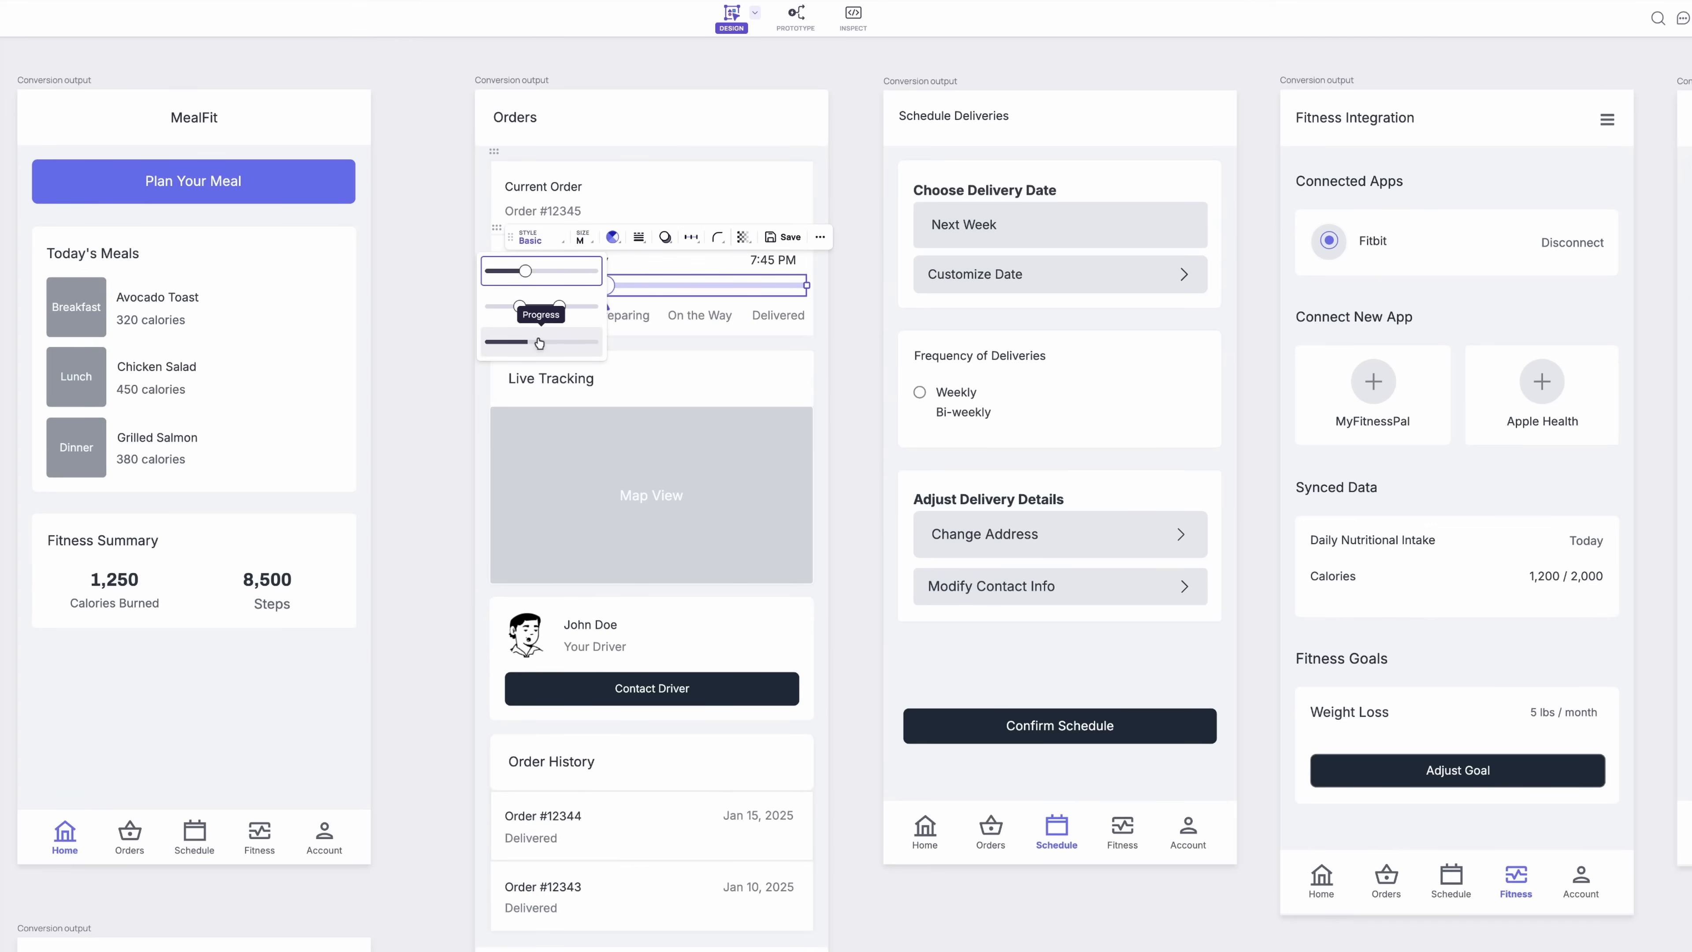
{"action": "left_click", "coordinate": [542, 342]}
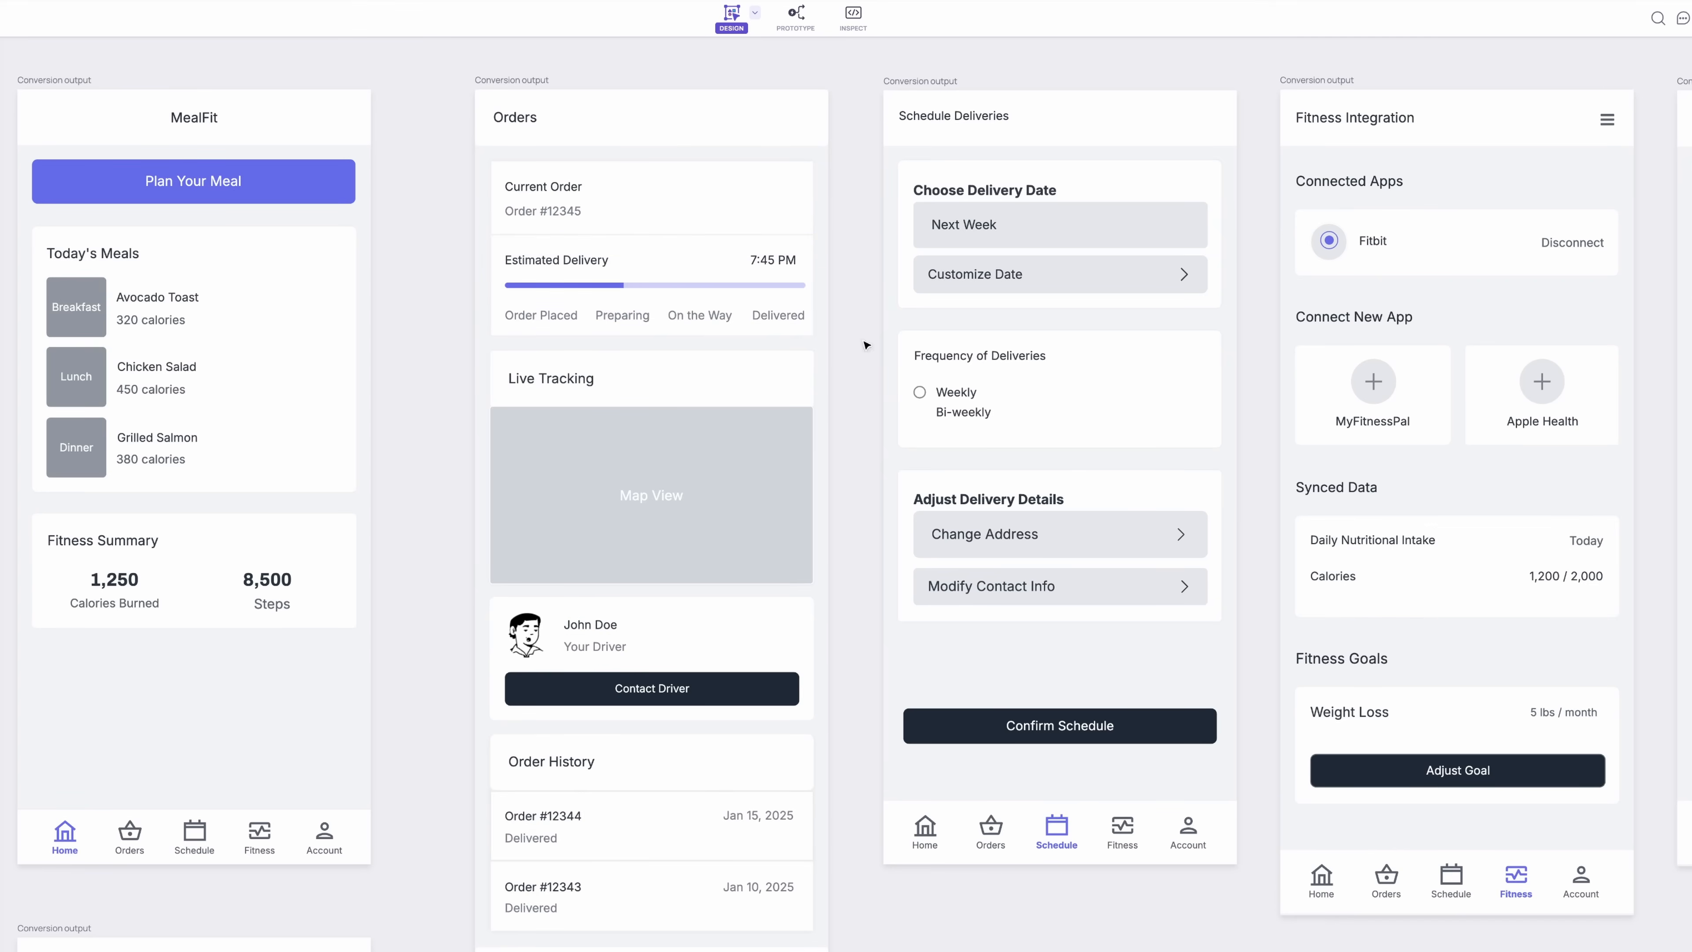
Step: Restyle the Contact Driver button on the Orders screen as a purple outlined button
{"action": "scroll", "coordinate": [693, 501], "scroll_direction": "down", "scroll_amount": 5}
{"action": "left_click", "coordinate": [651, 537]}
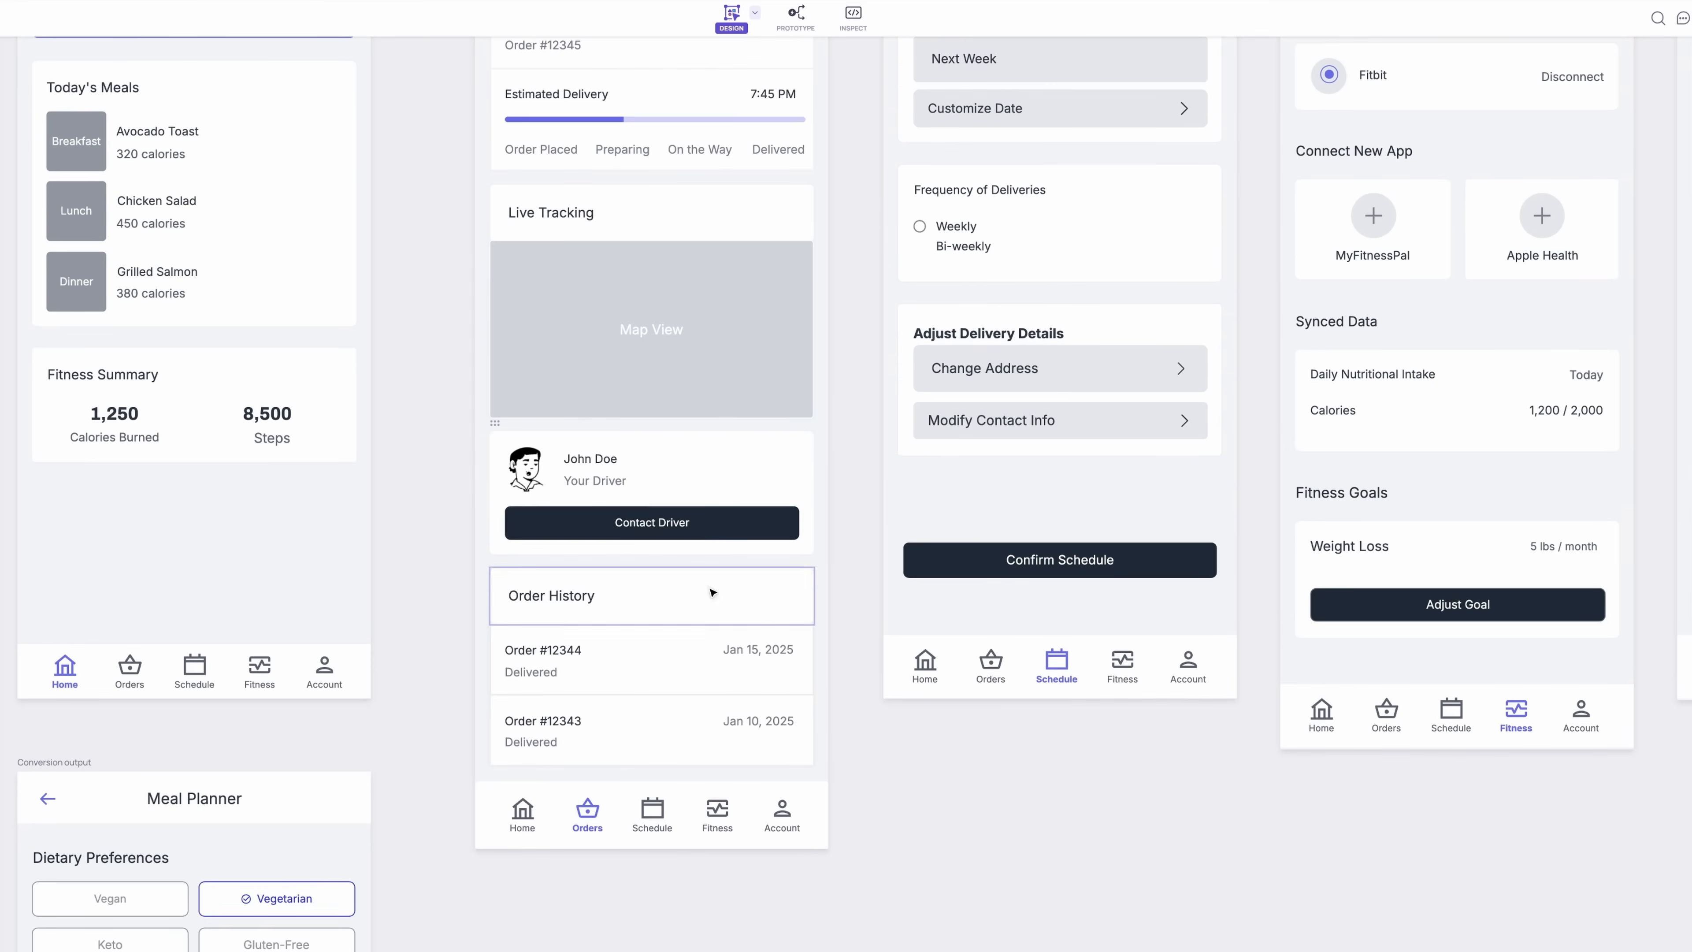
{"action": "left_click", "coordinate": [682, 468]}
{"action": "left_click", "coordinate": [643, 512]}
{"action": "left_click", "coordinate": [538, 469]}
{"action": "left_click", "coordinate": [544, 521]}
{"action": "left_click", "coordinate": [839, 518]}
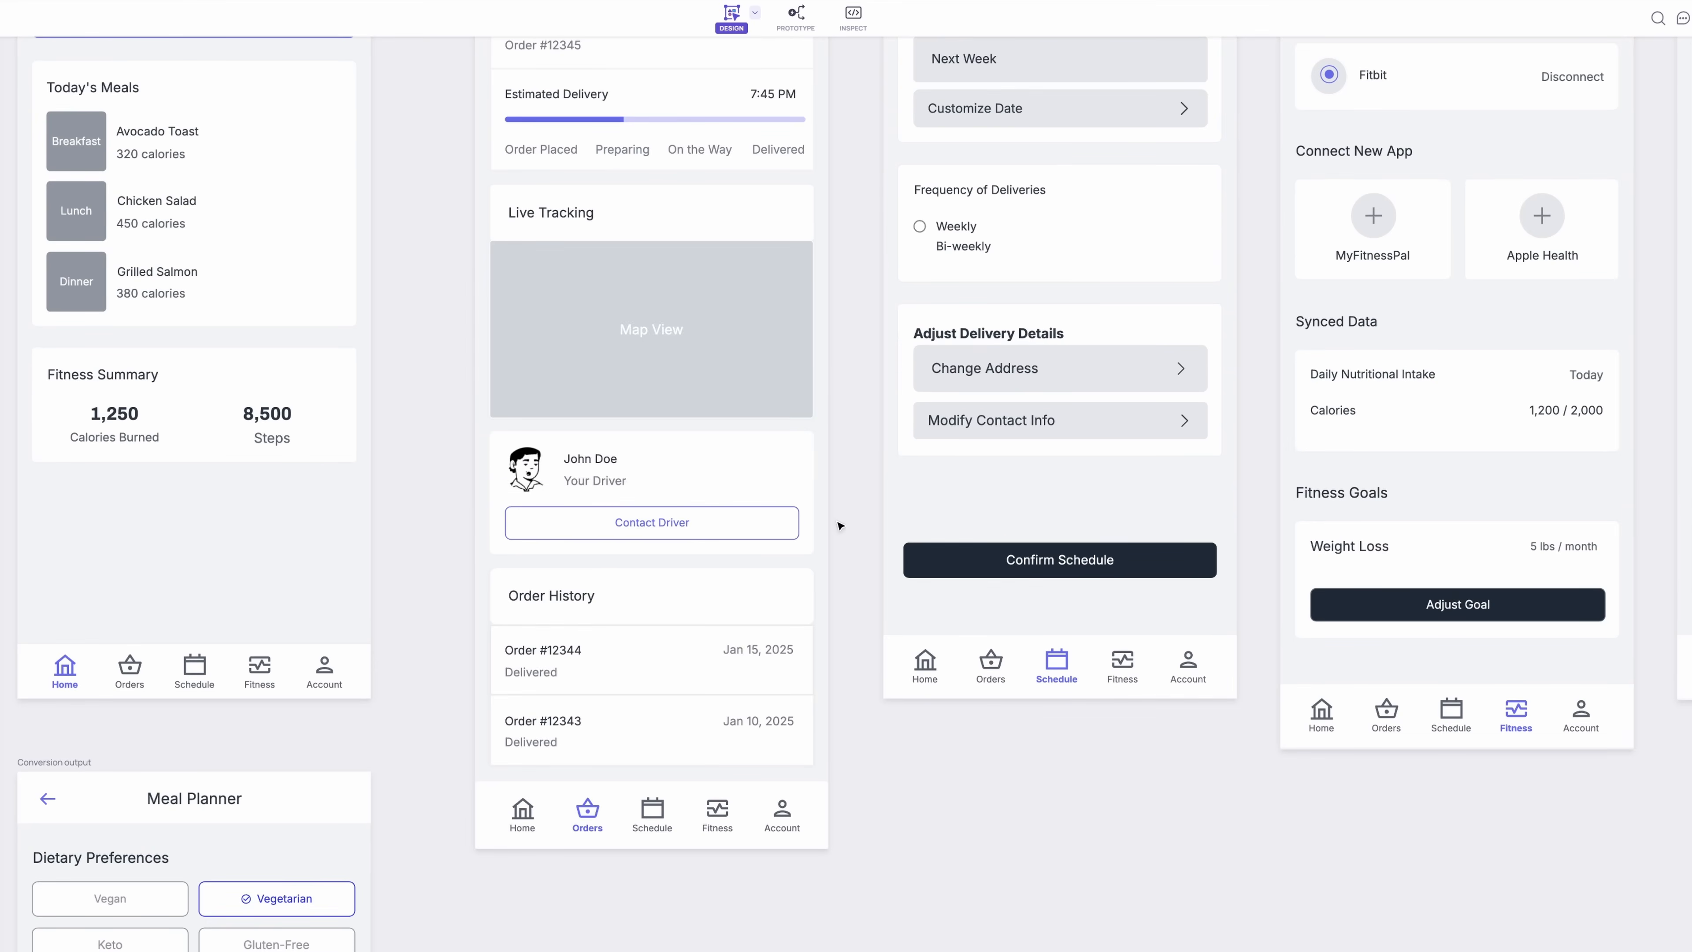
Step: Retitle the Schedule Deliveries screen as Schedule and restyle Customize Date as a white field with a grey outline
{"action": "scroll", "coordinate": [682, 648], "scroll_direction": "down", "scroll_amount": 1}
{"action": "scroll", "coordinate": [745, 752], "scroll_direction": "up", "scroll_amount": 10}
{"action": "scroll", "coordinate": [666, 467], "scroll_direction": "right", "scroll_amount": 12}
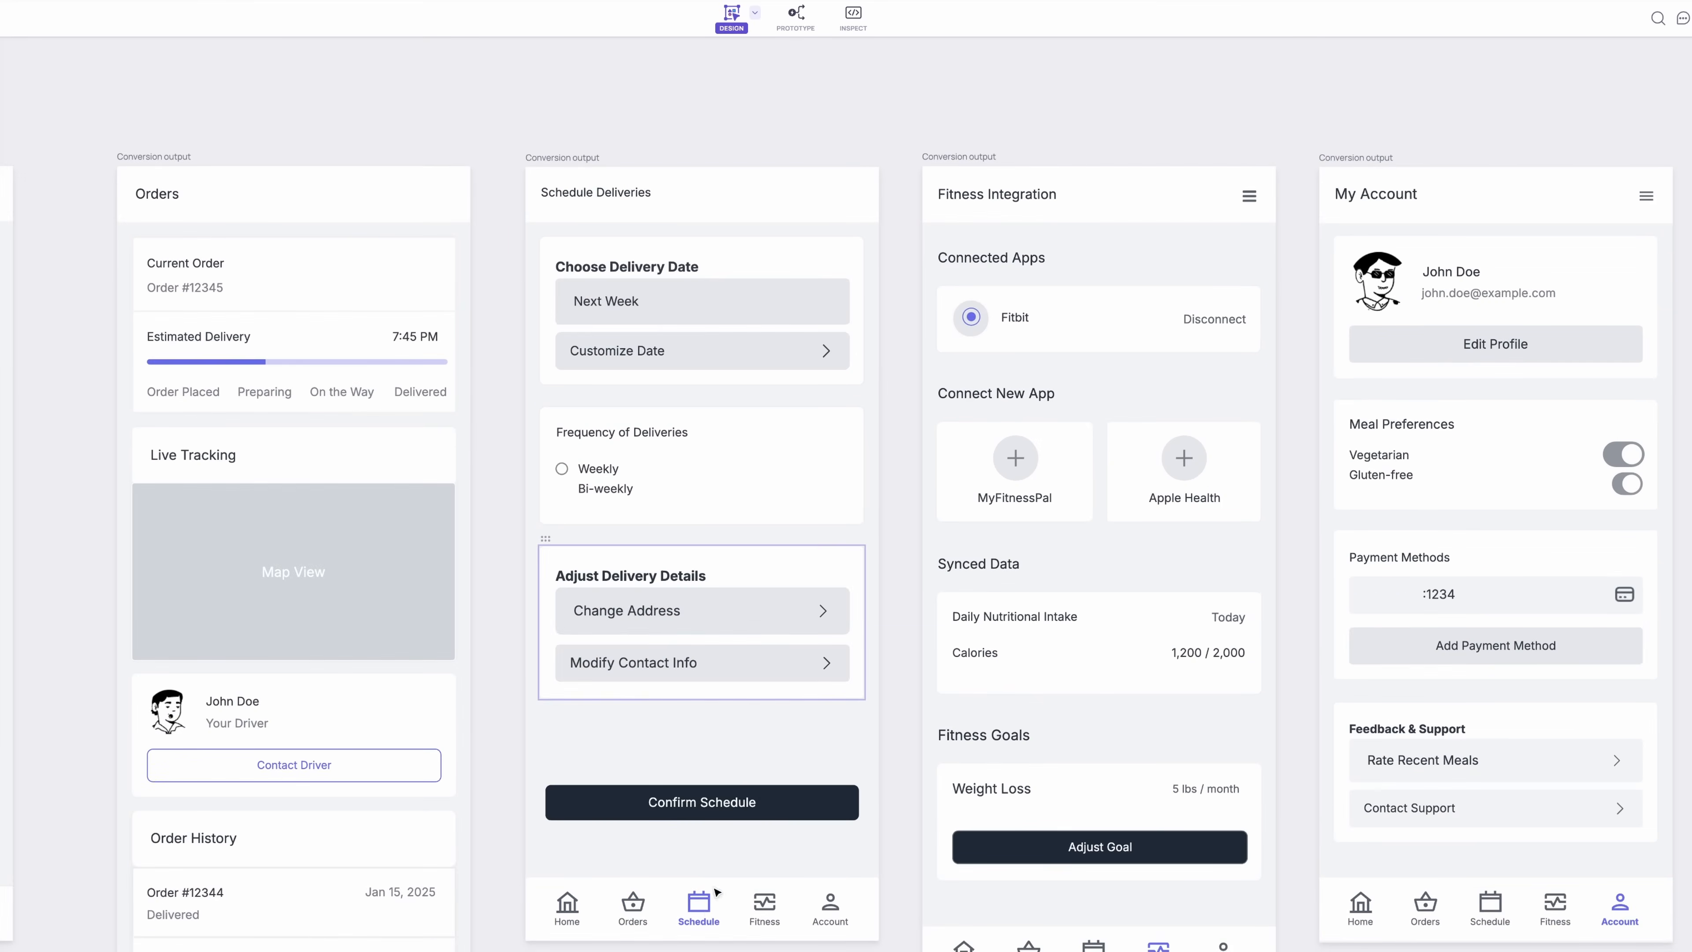
{"action": "scroll", "coordinate": [631, 200], "scroll_direction": "down", "scroll_amount": 3}
{"action": "double_click", "coordinate": [631, 191]}
{"action": "left_click", "coordinate": [905, 253]}
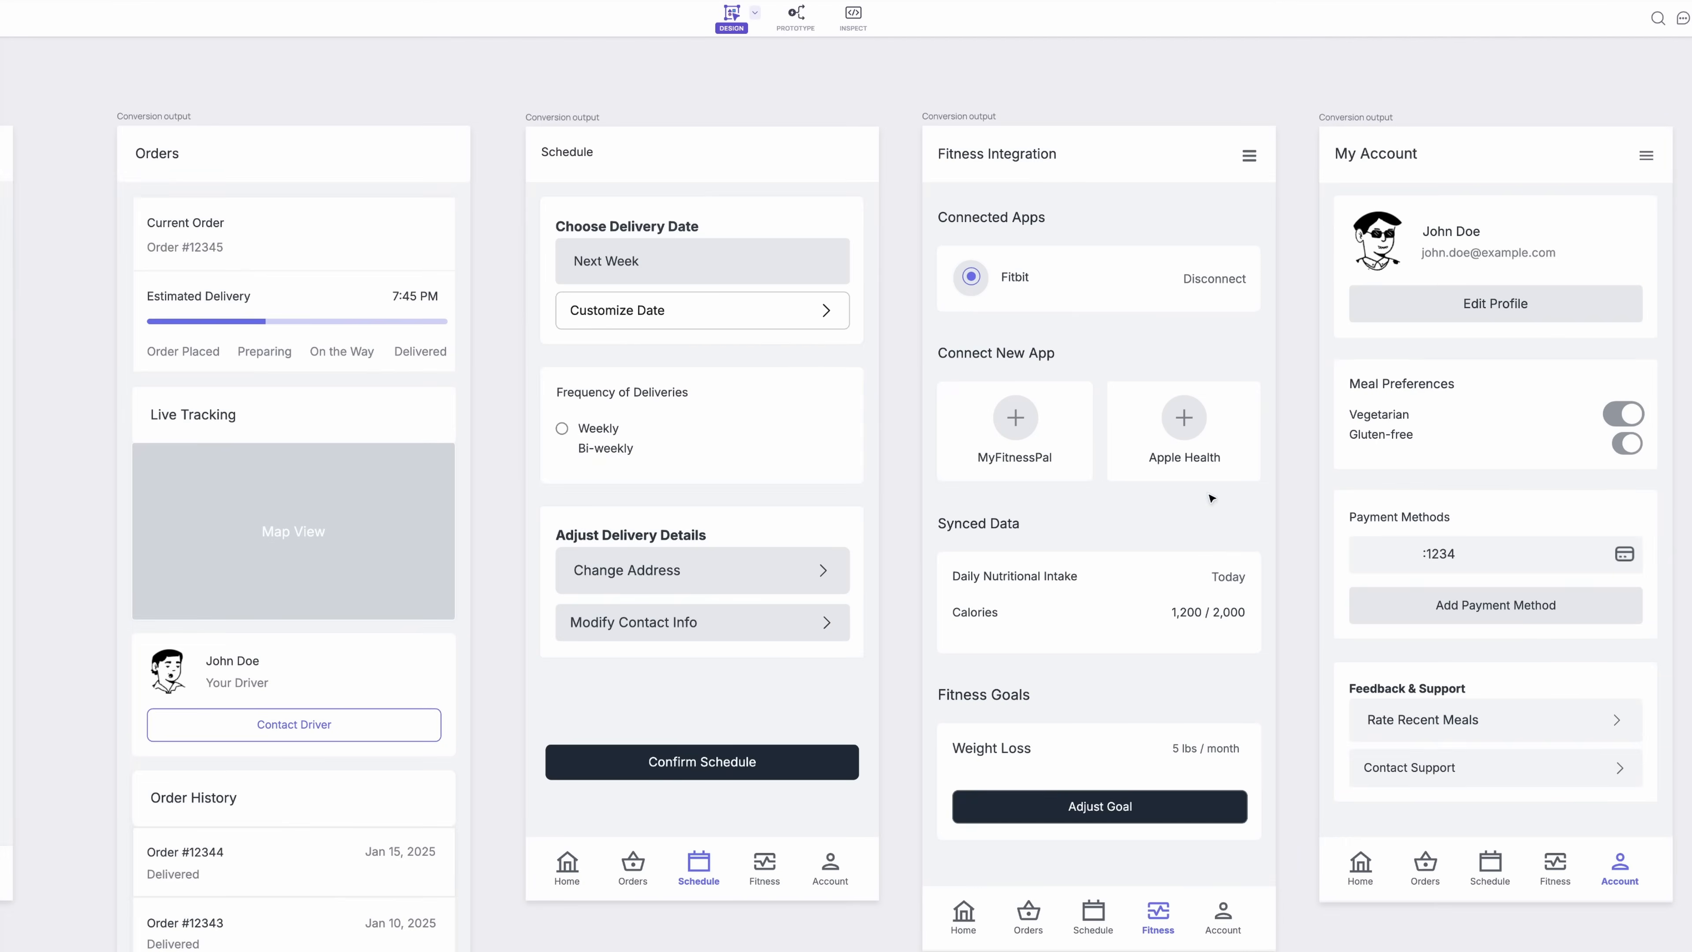
Step: Replace the old Frequency of Deliveries options with a selected purple radio button labelled Weekly
{"action": "left_click", "coordinate": [563, 431]}
{"action": "left_click", "coordinate": [563, 430]}
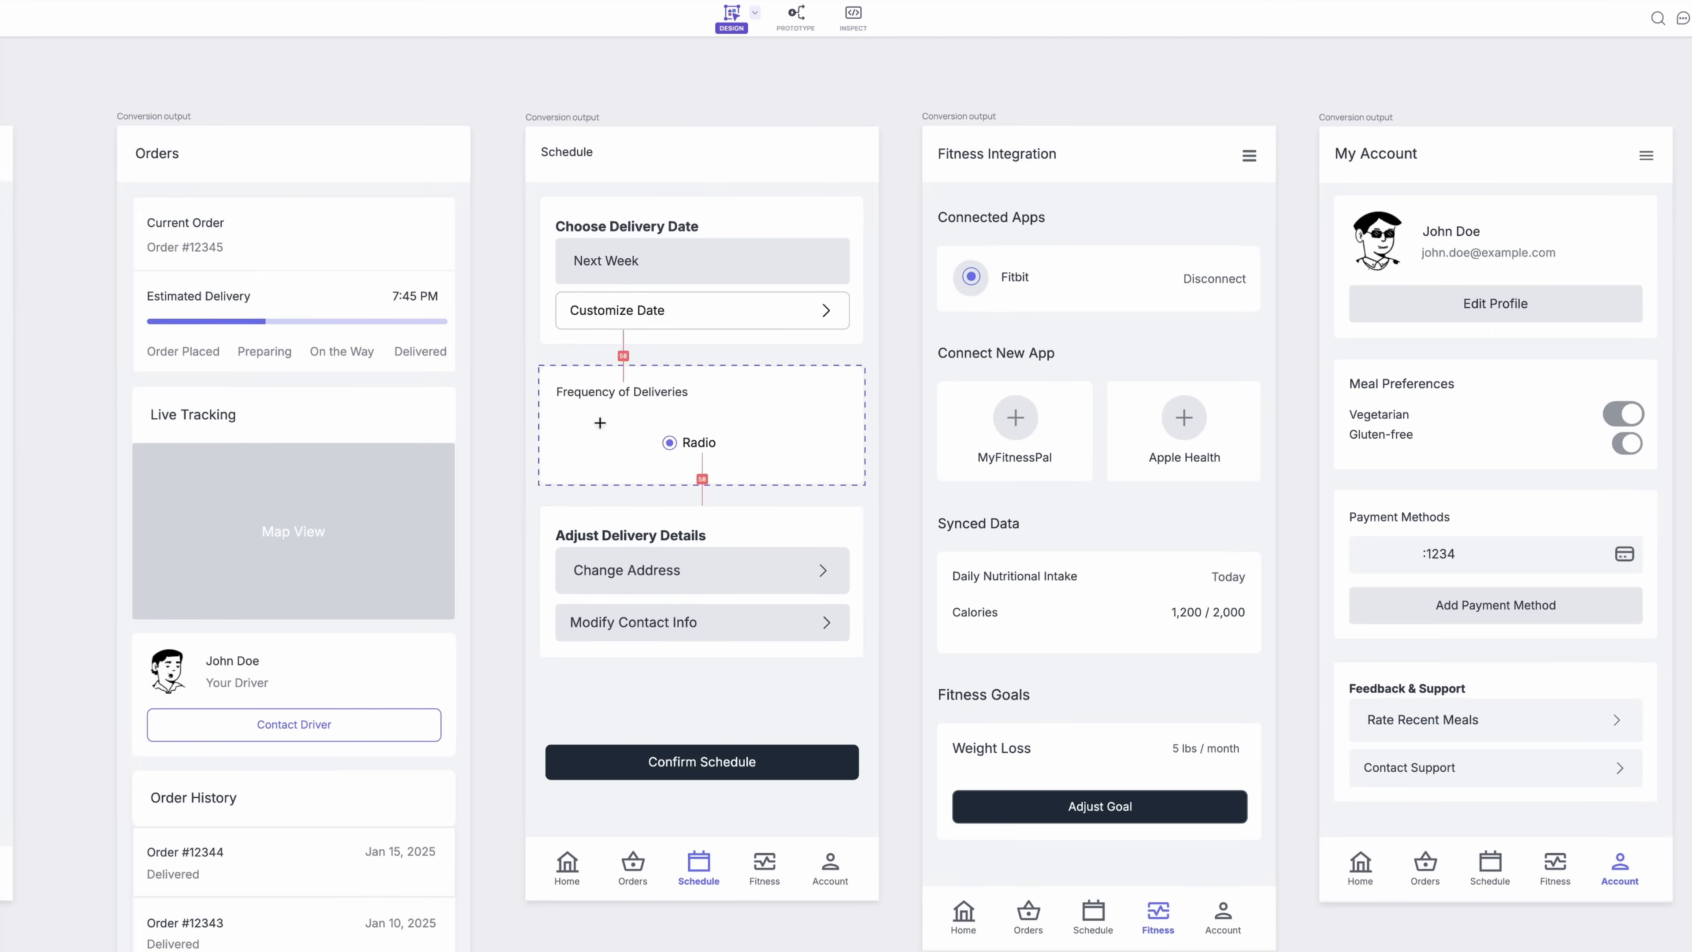
{"action": "left_click", "coordinate": [600, 423]}
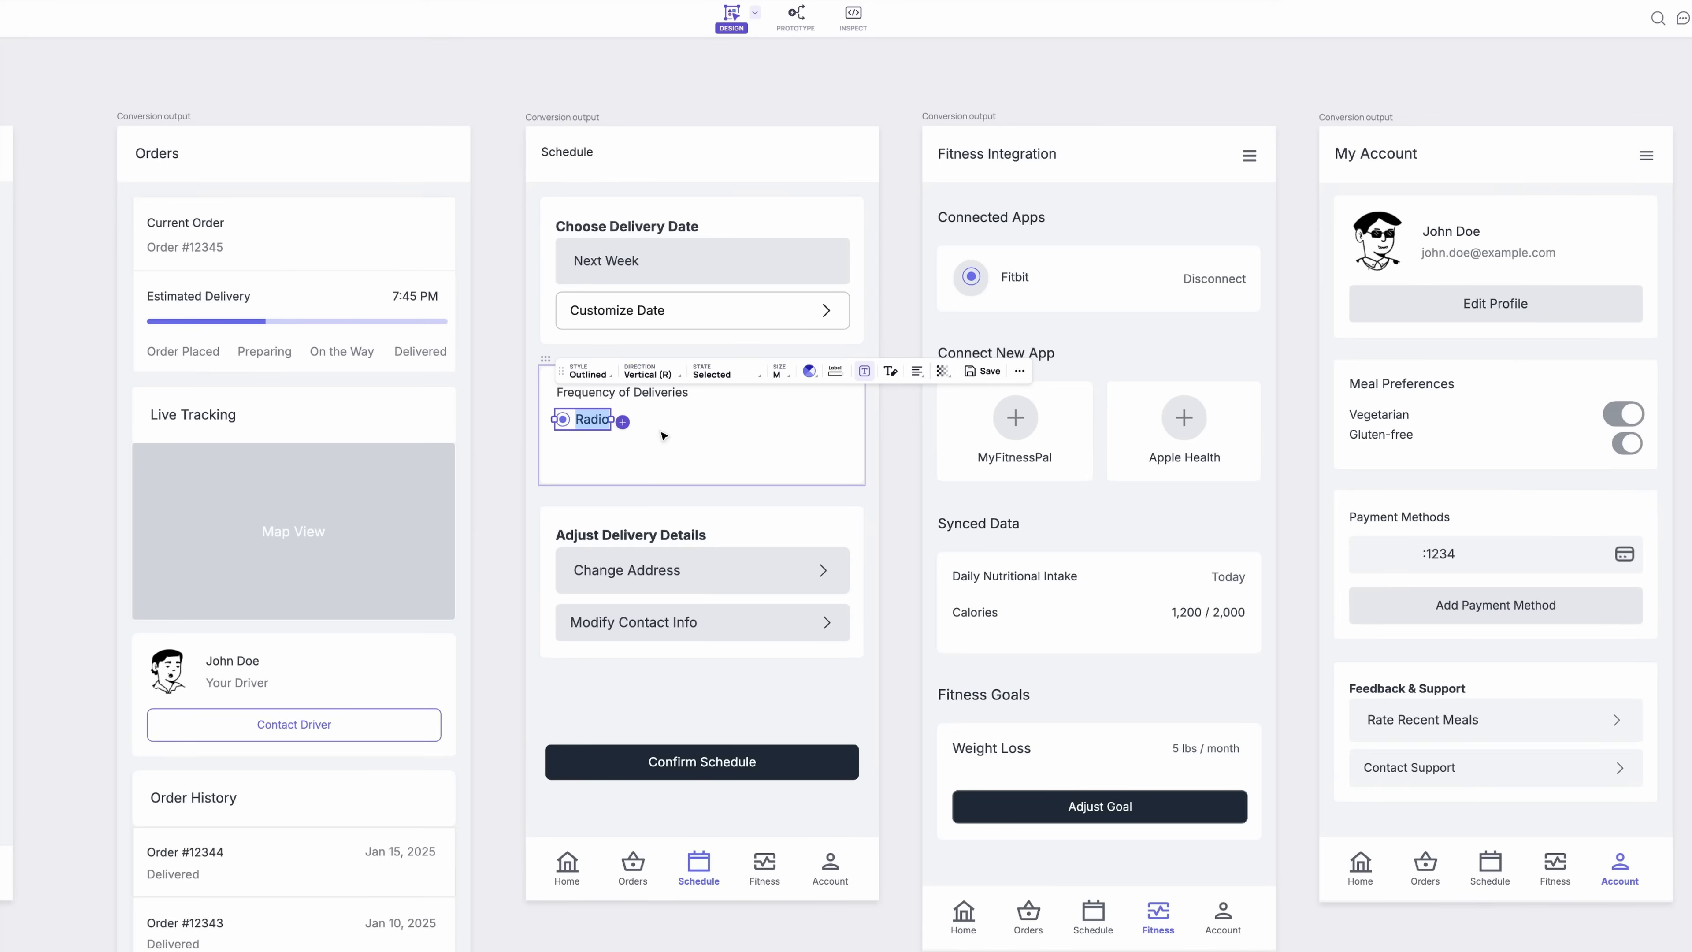
{"action": "type", "text": "Weekly"}
Step: Add a second radio button beneath Weekly, label it Bi-Weekly and set it to unselected
{"action": "scroll", "coordinate": [518, 434], "scroll_direction": "right", "scroll_amount": 2}
{"action": "left_click", "coordinate": [518, 434]}
{"action": "left_click_drag", "start_coordinate": [462, 423], "coordinate": [464, 453]}
{"action": "key", "text": "ctrl+z"}
{"action": "double_click", "coordinate": [435, 448]}
{"action": "type", "text": "Bi-"}
{"action": "left_click", "coordinate": [580, 403]}
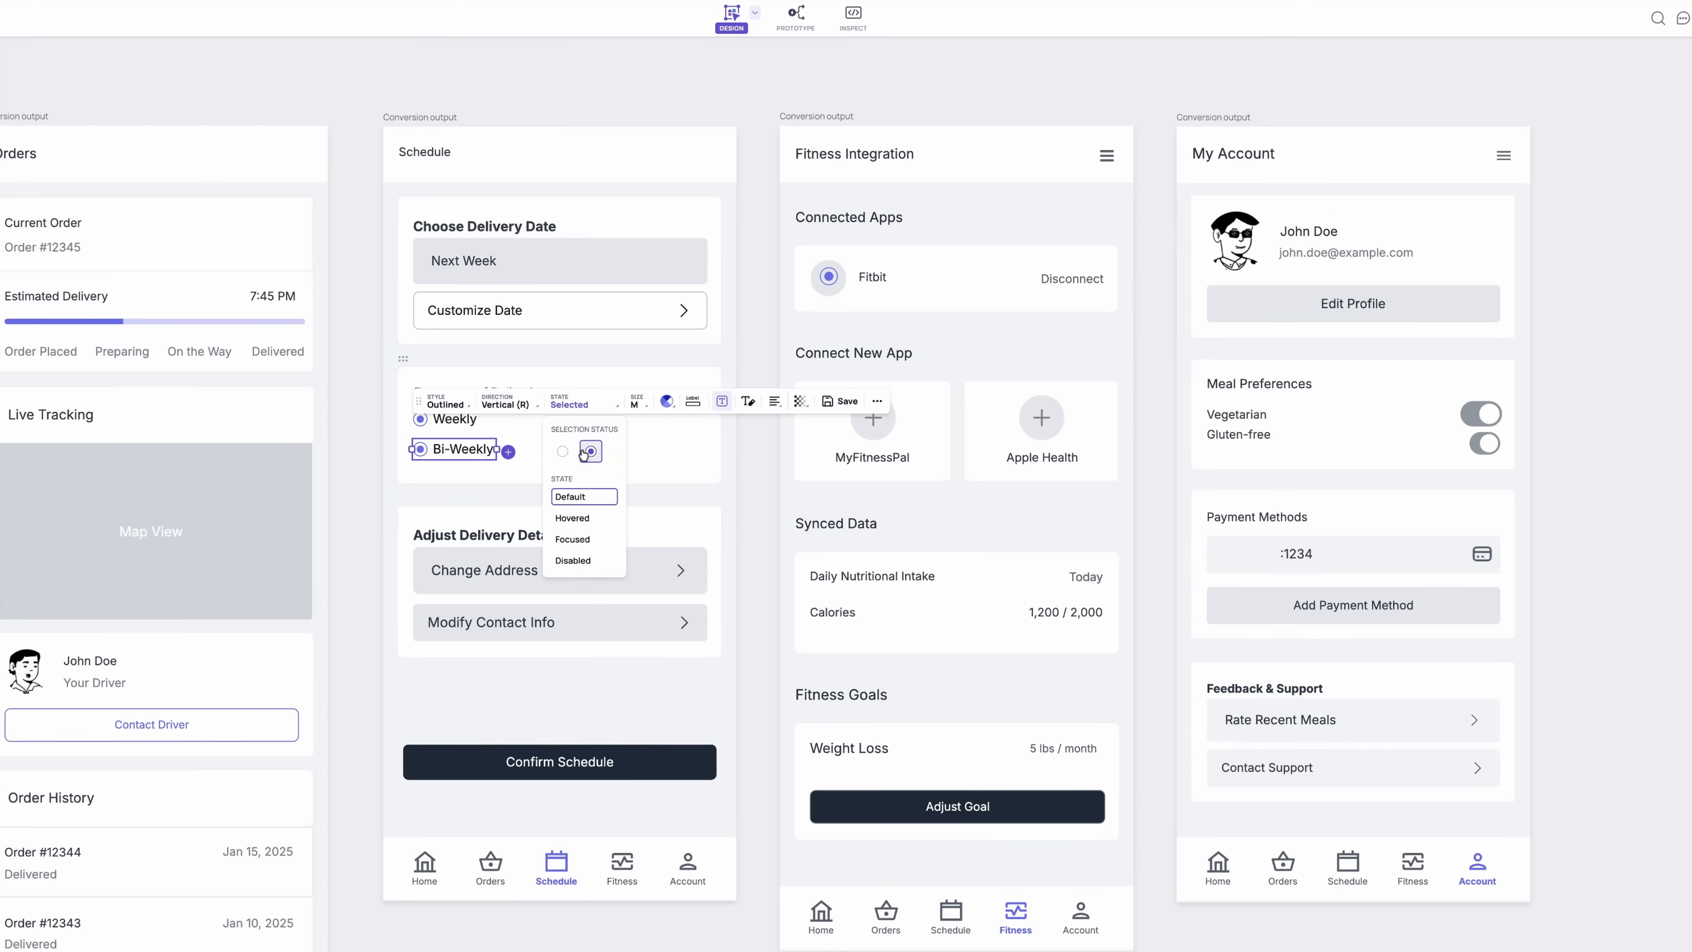
{"action": "left_click", "coordinate": [563, 451]}
{"action": "key", "text": "Escape"}
Step: Restyle the Confirm Schedule button as solid purple and relabel it Update Schedule
{"action": "scroll", "coordinate": [560, 520], "scroll_direction": "down", "scroll_amount": 2}
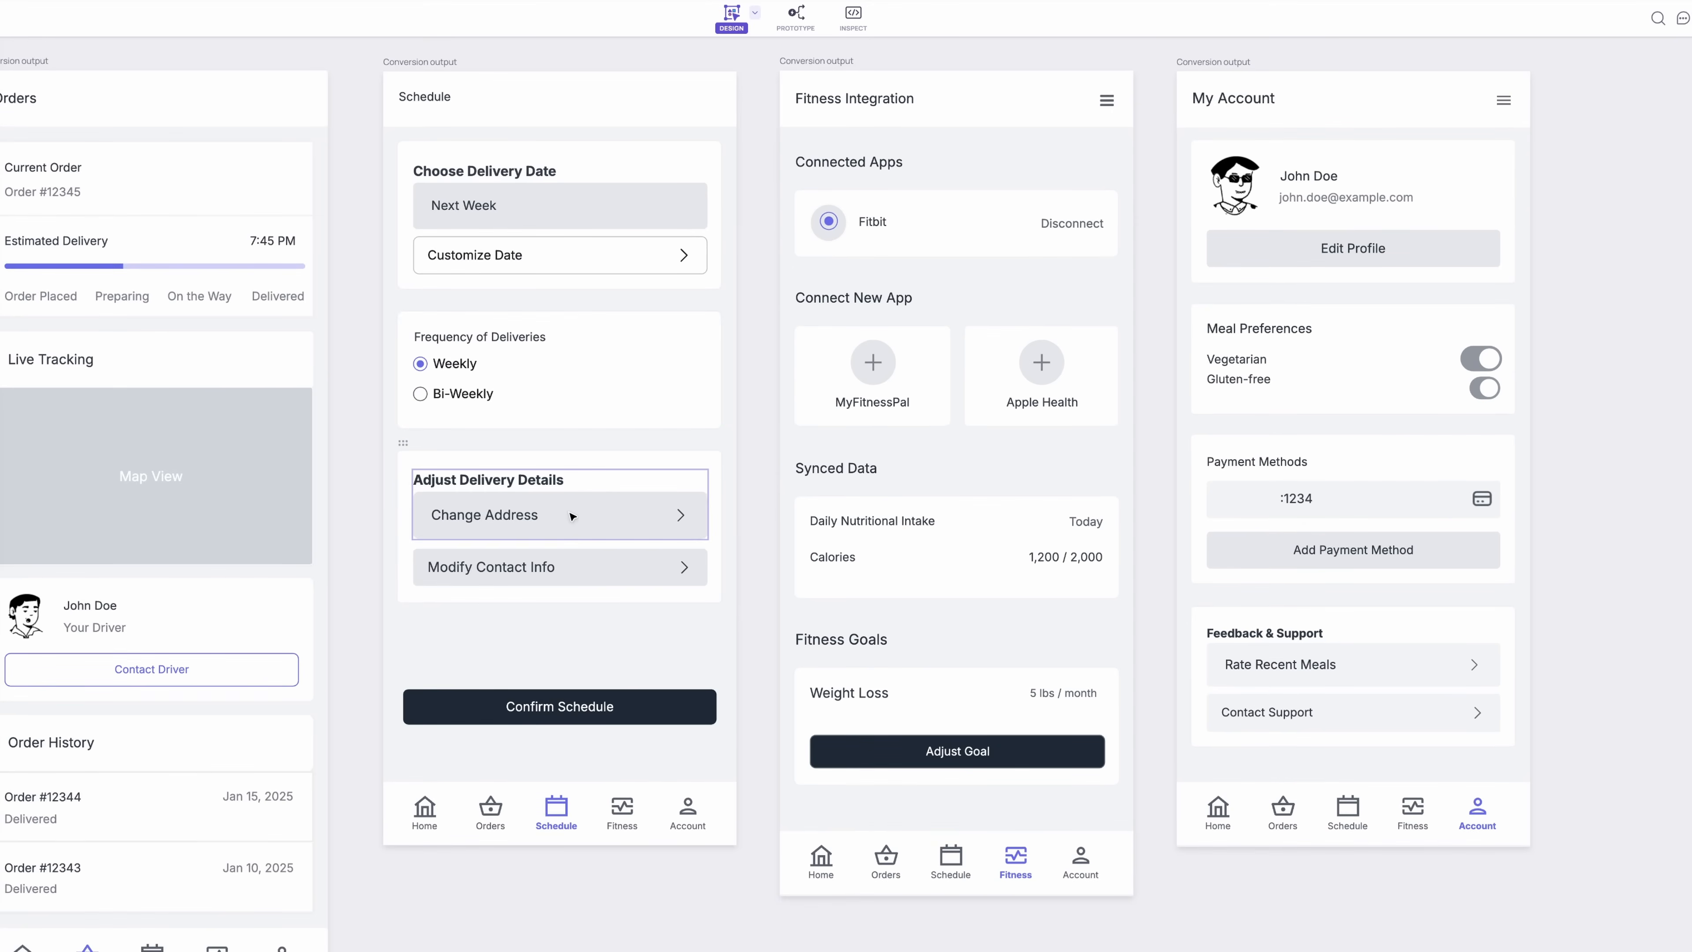
{"action": "left_click", "coordinate": [610, 708]}
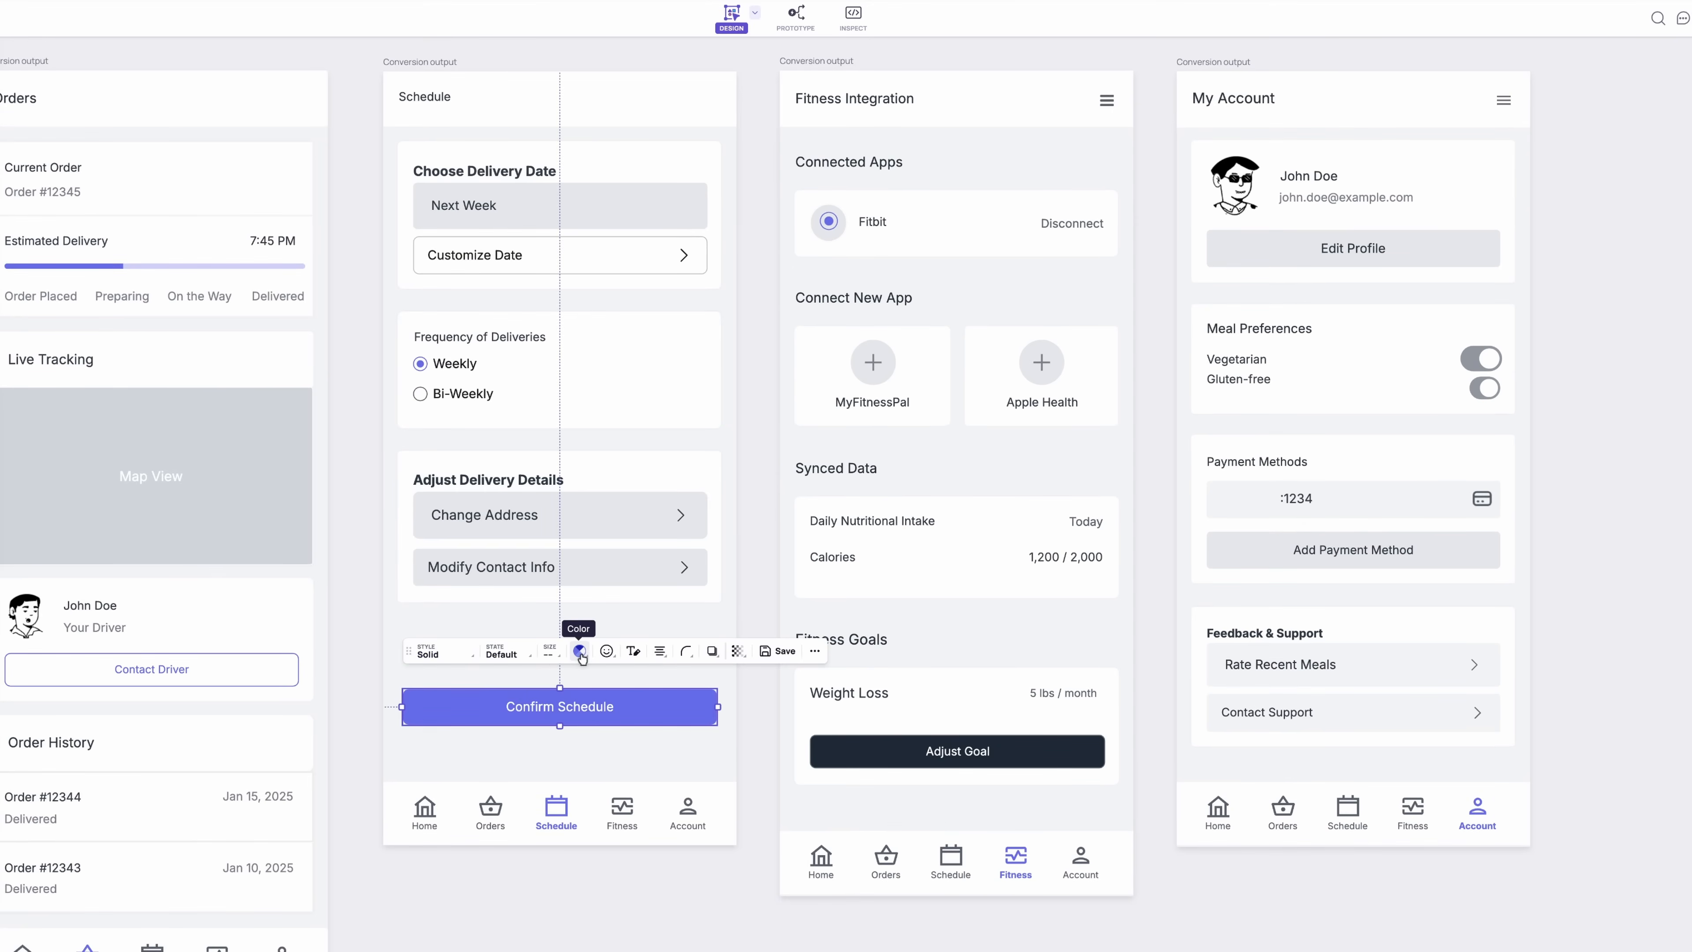
{"action": "left_click", "coordinate": [744, 716]}
{"action": "left_click", "coordinate": [534, 705]}
{"action": "left_click", "coordinate": [752, 707]}
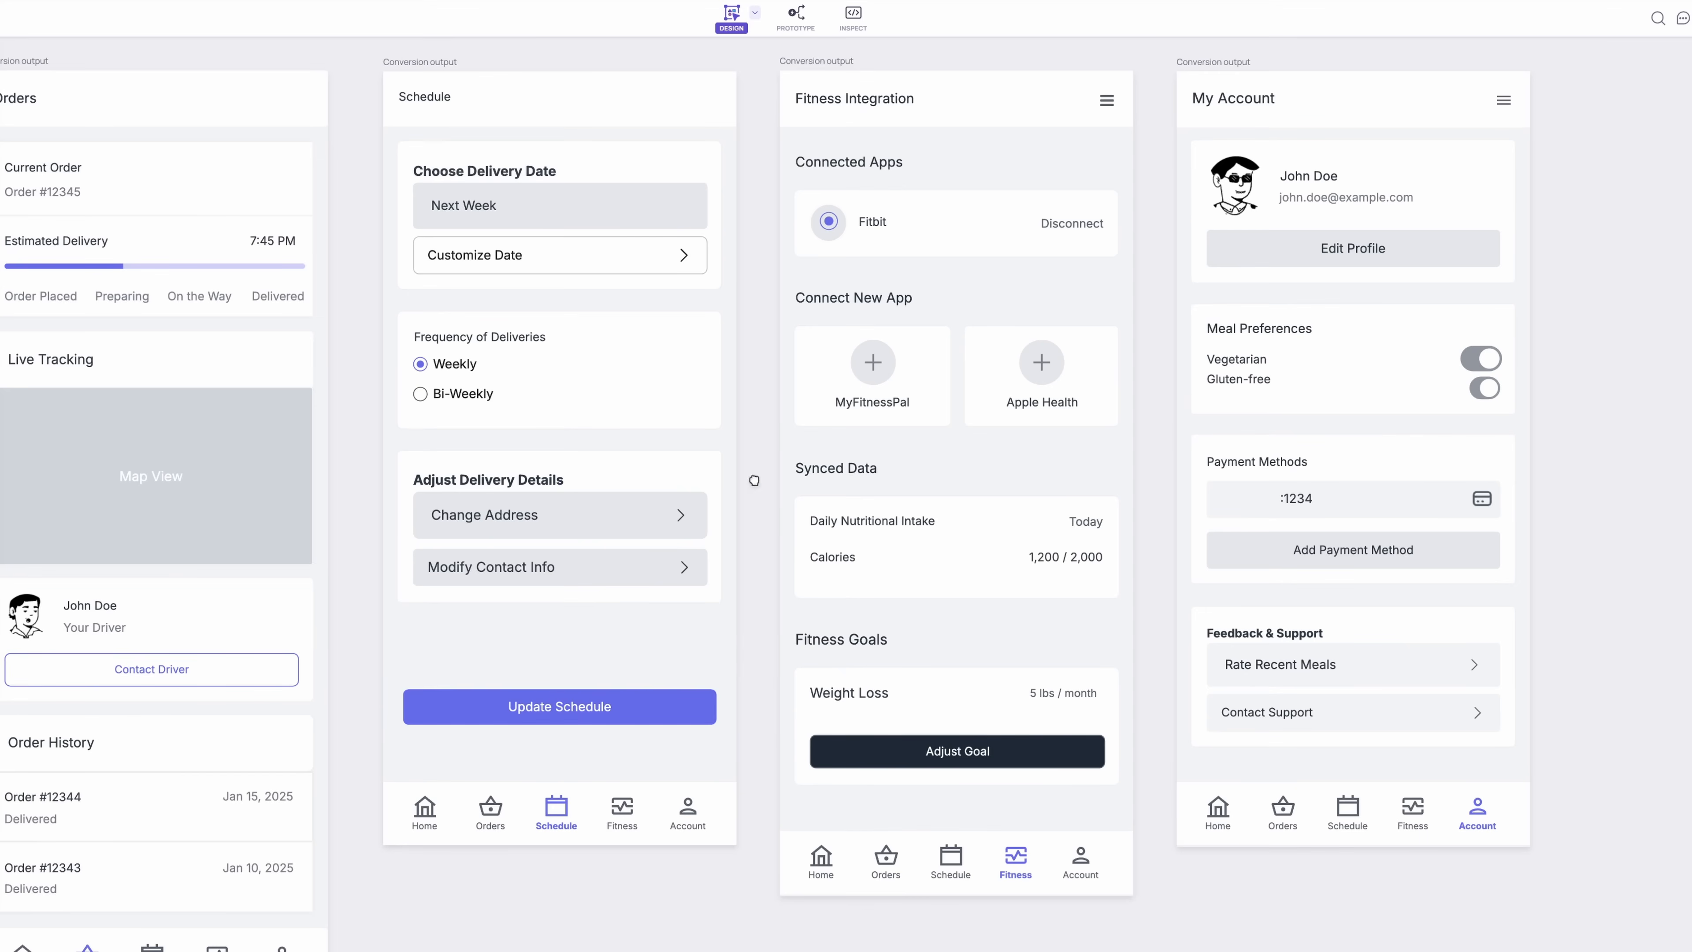
Step: Retitle the Fitness Integration screen as Fitness
{"action": "left_click_drag", "start_coordinate": [778, 487], "coordinate": [501, 593]}
{"action": "double_click", "coordinate": [605, 206]}
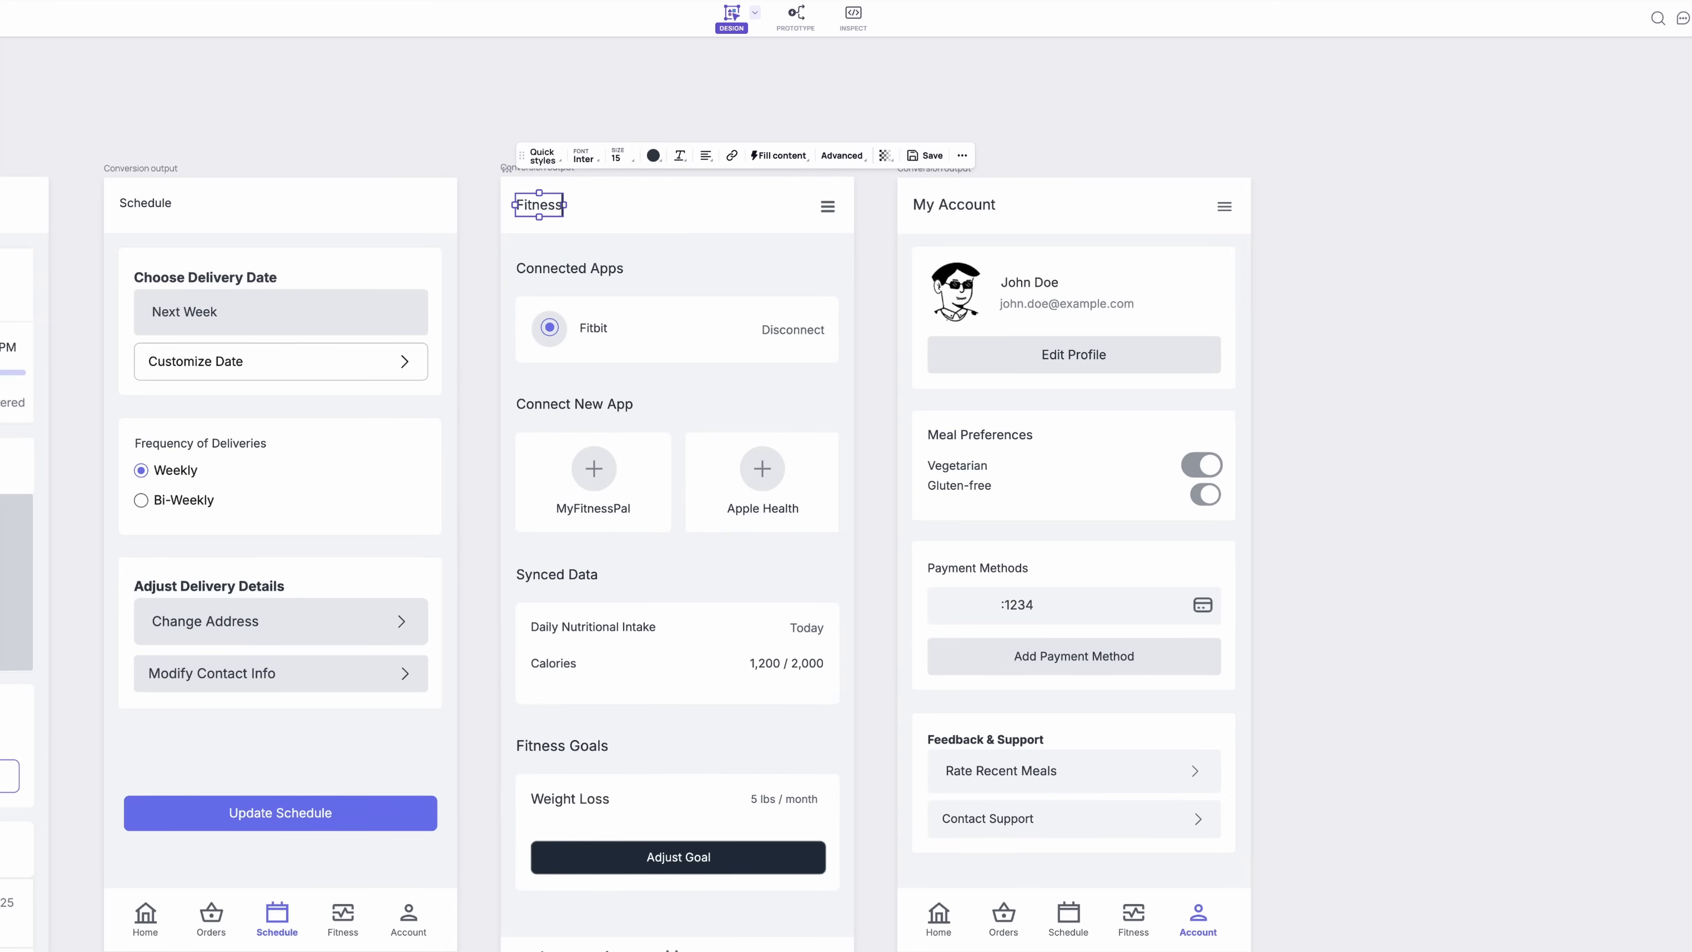
{"action": "key", "text": "Escape"}
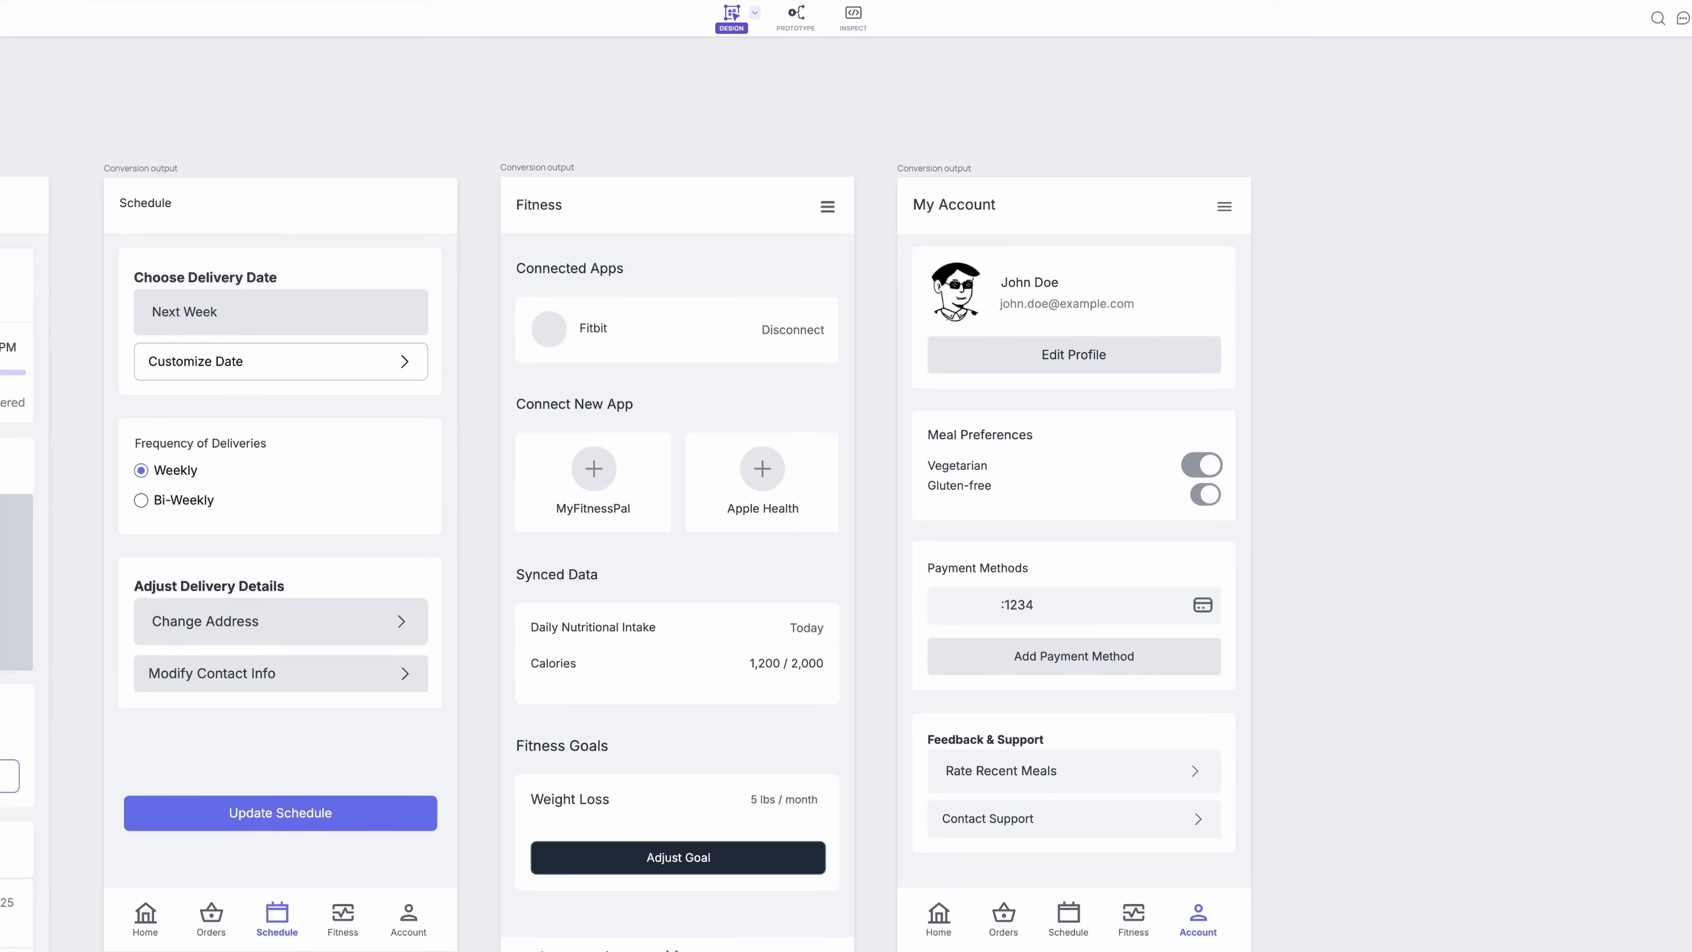
Step: Replace the radio icon in the Fitbit row's grey circle with a centred green circled check icon
{"action": "left_click_drag", "start_coordinate": [366, 203], "coordinate": [549, 330]}
{"action": "left_click", "coordinate": [685, 281]}
{"action": "left_click", "coordinate": [657, 378]}
{"action": "left_click", "coordinate": [885, 382]}
{"action": "left_click", "coordinate": [549, 330]}
{"action": "left_click", "coordinate": [550, 334]}
{"action": "left_click", "coordinate": [552, 347]}
{"action": "left_click", "coordinate": [550, 334]}
{"action": "left_click", "coordinate": [552, 354]}
{"action": "left_click", "coordinate": [551, 336]}
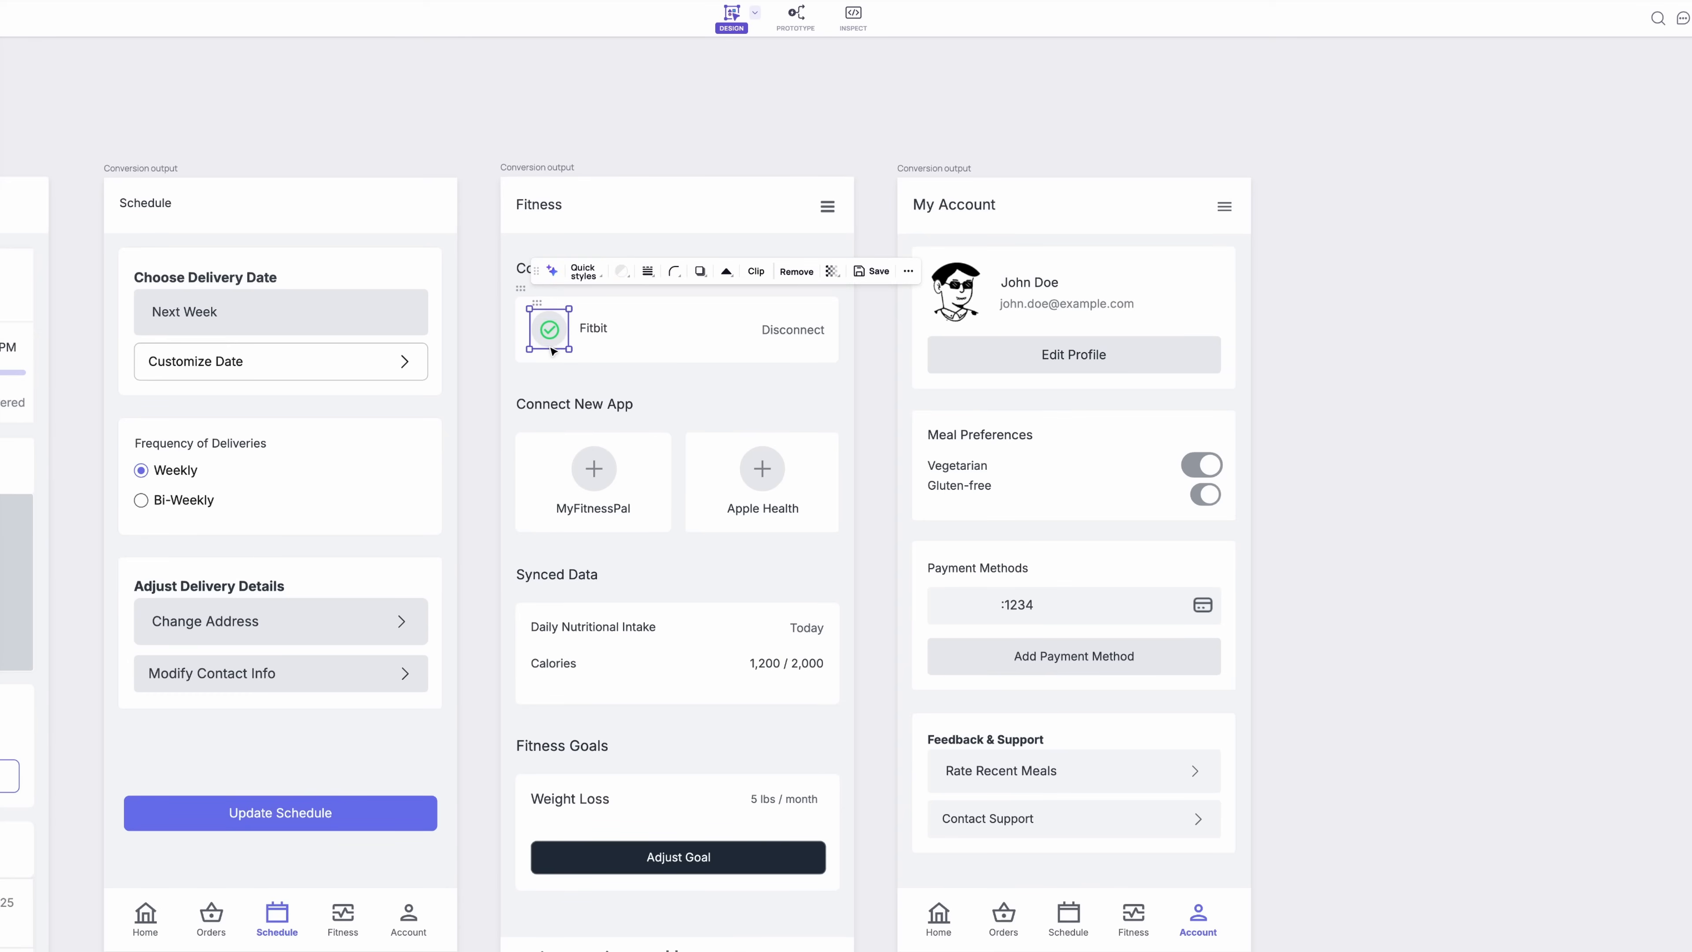
{"action": "left_click", "coordinate": [555, 336]}
{"action": "left_click", "coordinate": [553, 351]}
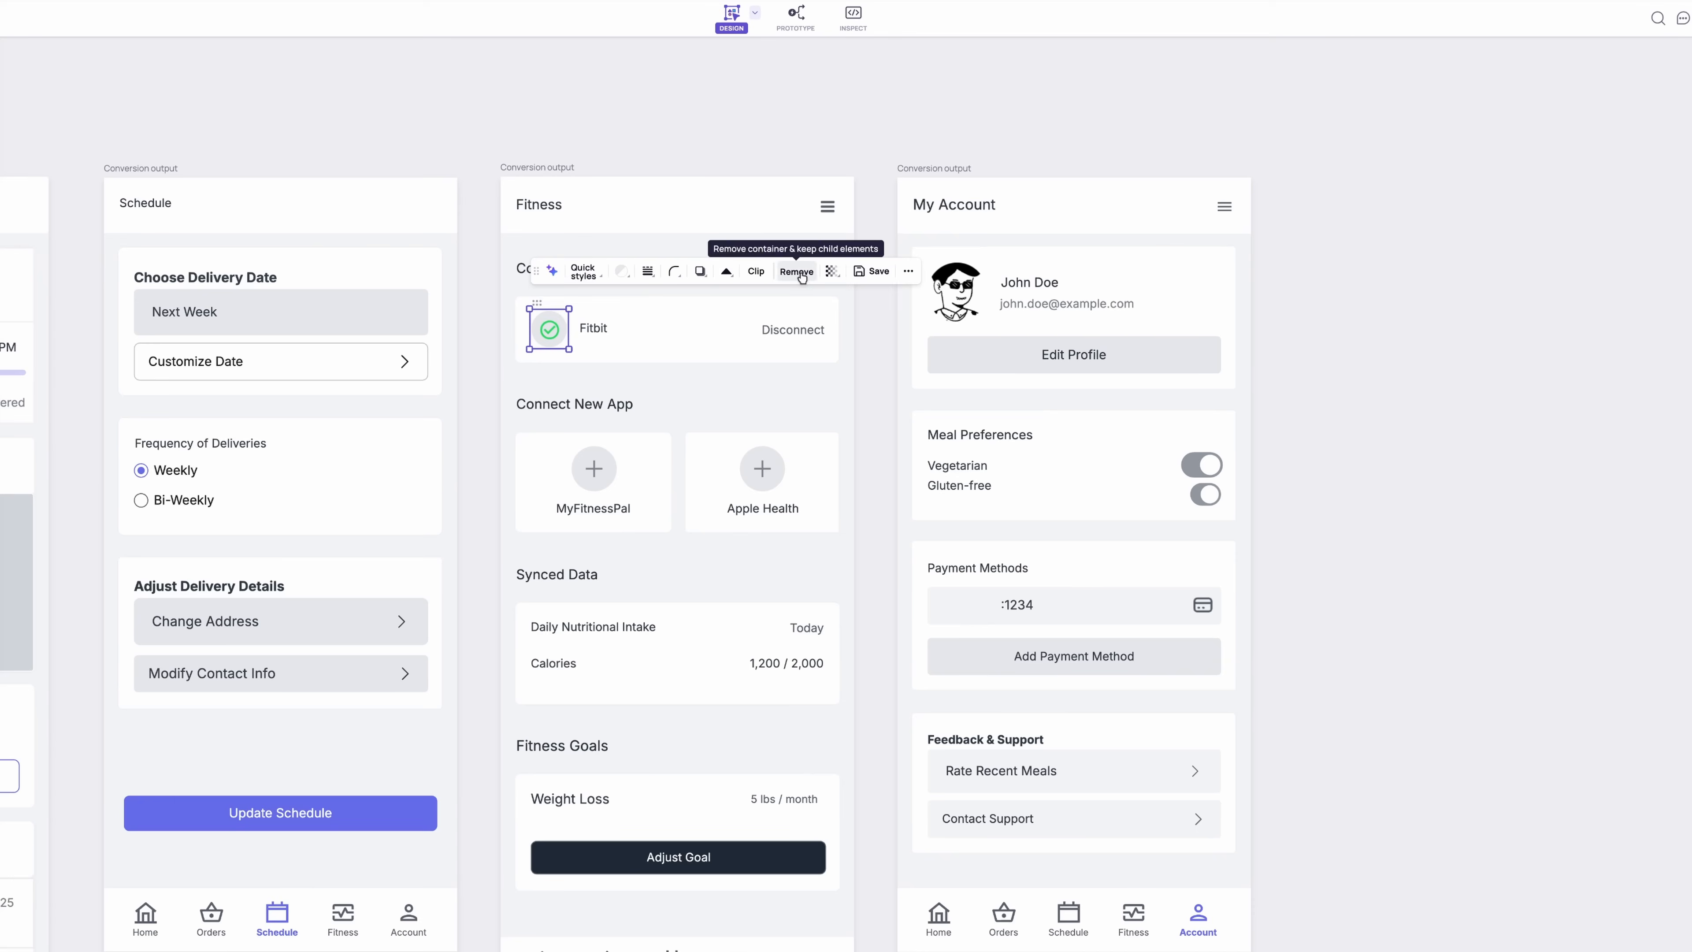
{"action": "scroll", "coordinate": [568, 336], "scroll_direction": "up", "scroll_amount": 10}
{"action": "left_click_drag", "start_coordinate": [456, 320], "coordinate": [456, 318]}
{"action": "left_click", "coordinate": [805, 434]}
Step: Colour the Disconnect text in the Fitbit row red and align it with the card's inner margin
{"action": "scroll", "coordinate": [805, 435], "scroll_direction": "down", "scroll_amount": 10}
{"action": "left_click", "coordinate": [1064, 419]}
{"action": "left_click_drag", "start_coordinate": [1064, 419], "coordinate": [844, 340]}
{"action": "left_click", "coordinate": [785, 336]}
{"action": "left_click", "coordinate": [762, 287]}
{"action": "left_click", "coordinate": [756, 470]}
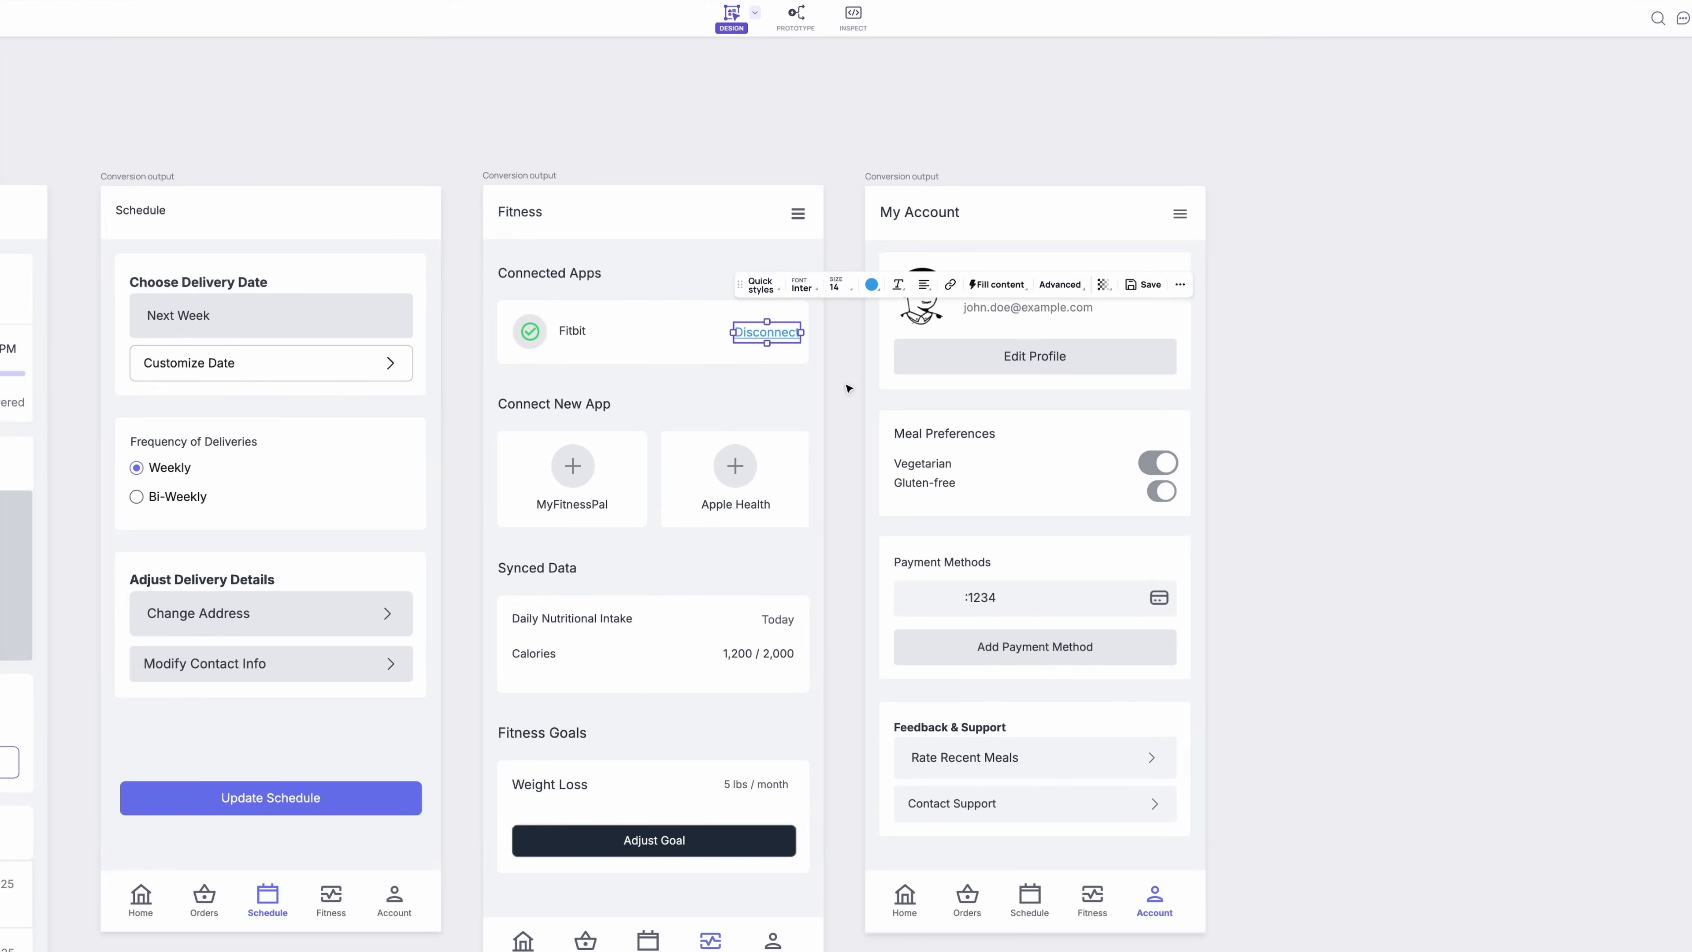
{"action": "left_click_drag", "start_coordinate": [804, 327], "coordinate": [796, 324]}
{"action": "left_click", "coordinate": [863, 285]}
{"action": "left_click", "coordinate": [877, 381]}
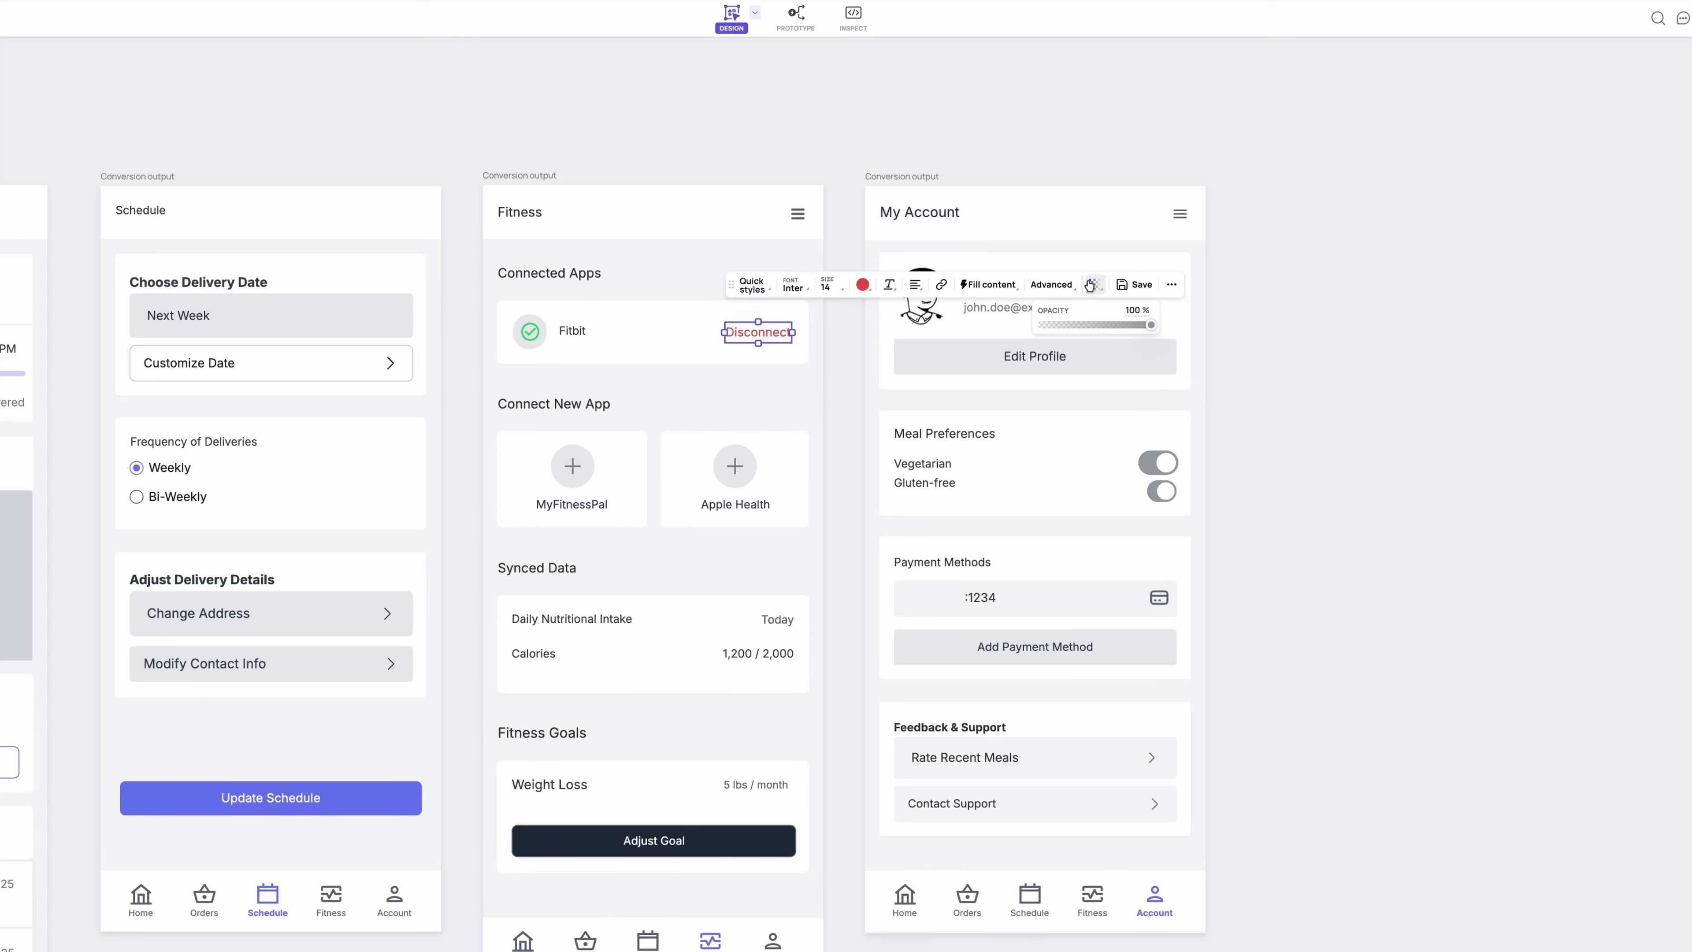
{"action": "left_click", "coordinate": [809, 454]}
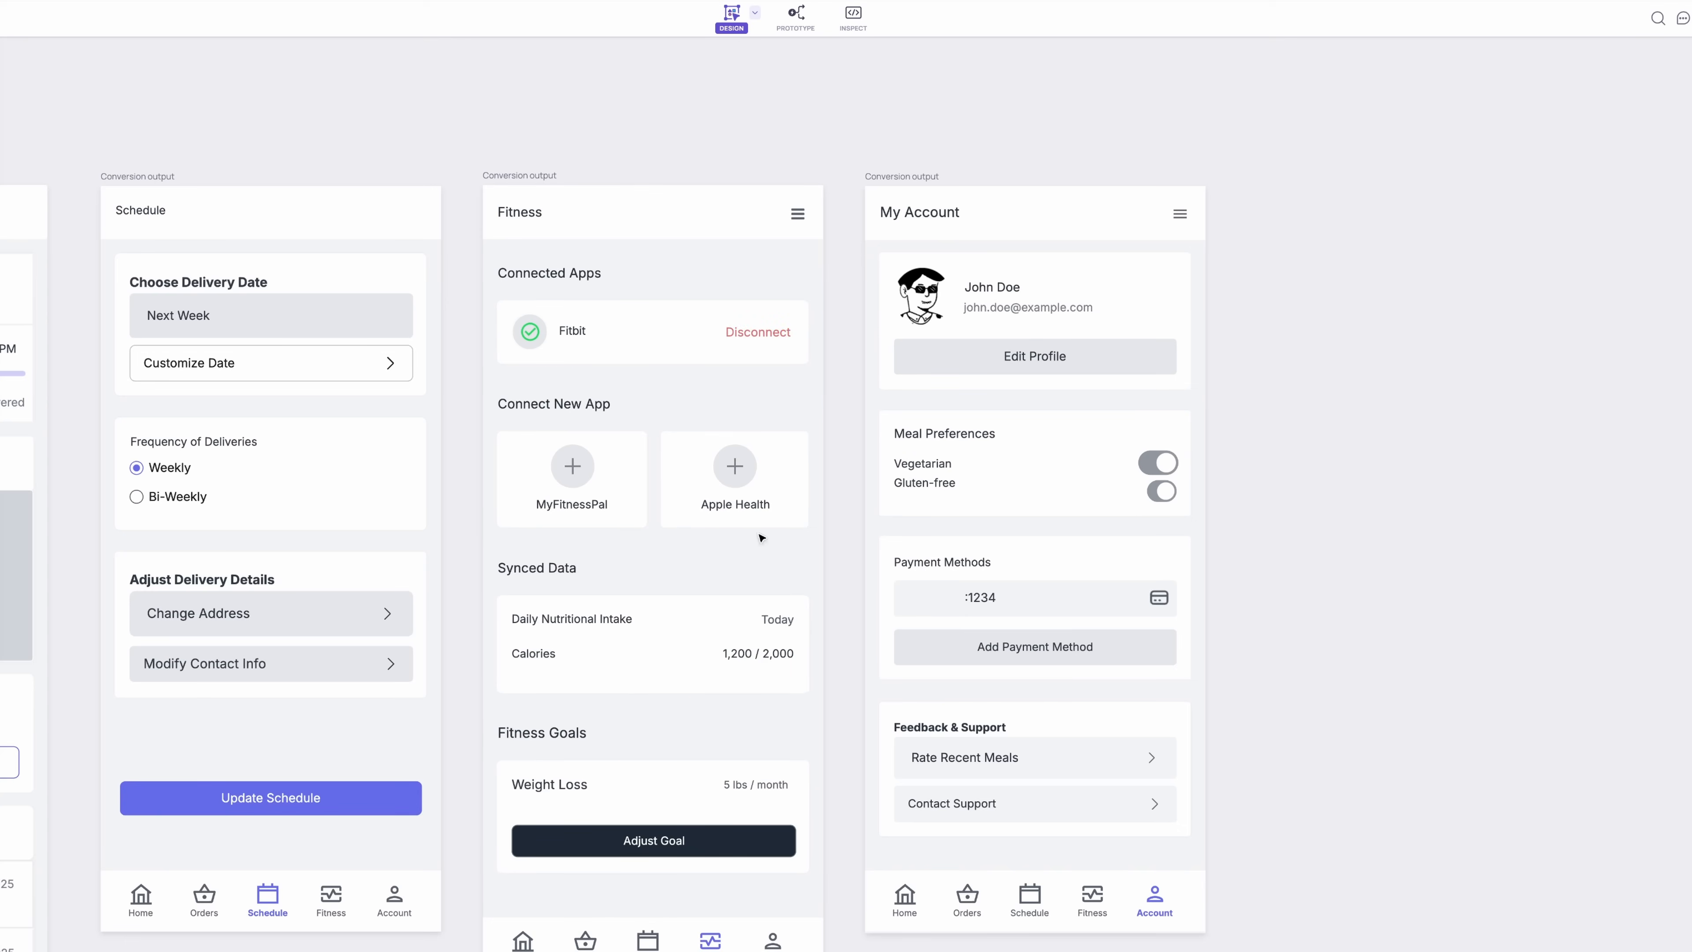
Step: Restyle the Adjust Goal button in the Fitness Goals card as a purple outlined button
{"action": "scroll", "coordinate": [762, 537], "scroll_direction": "down", "scroll_amount": 3}
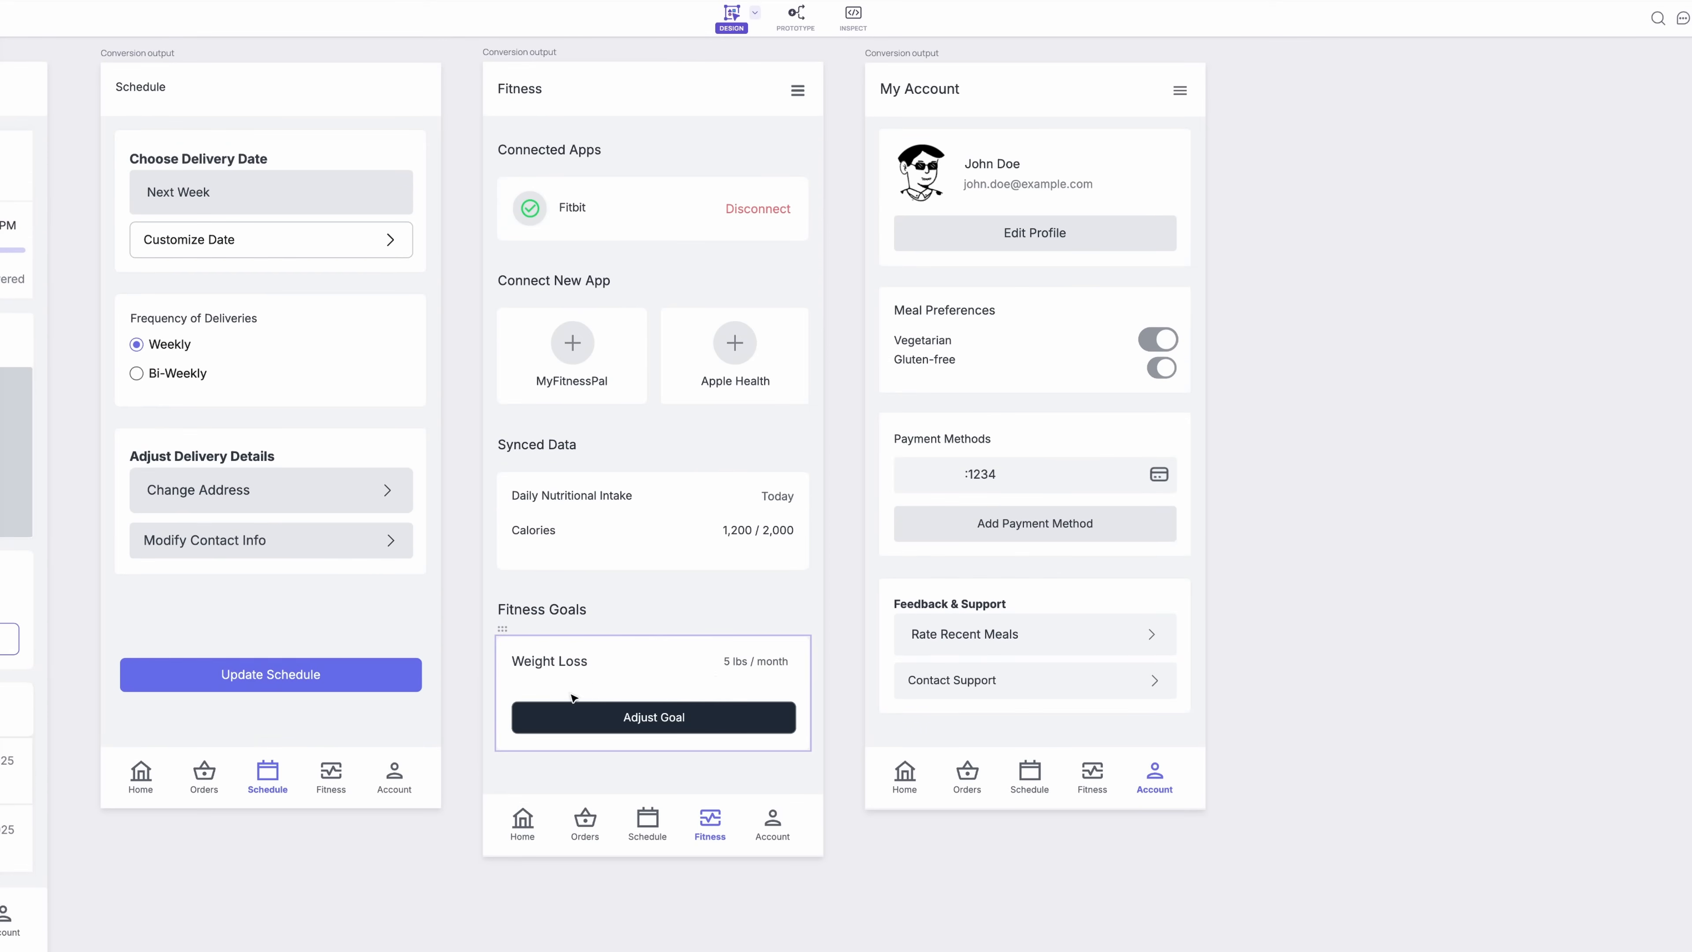
{"action": "left_click", "coordinate": [588, 681]}
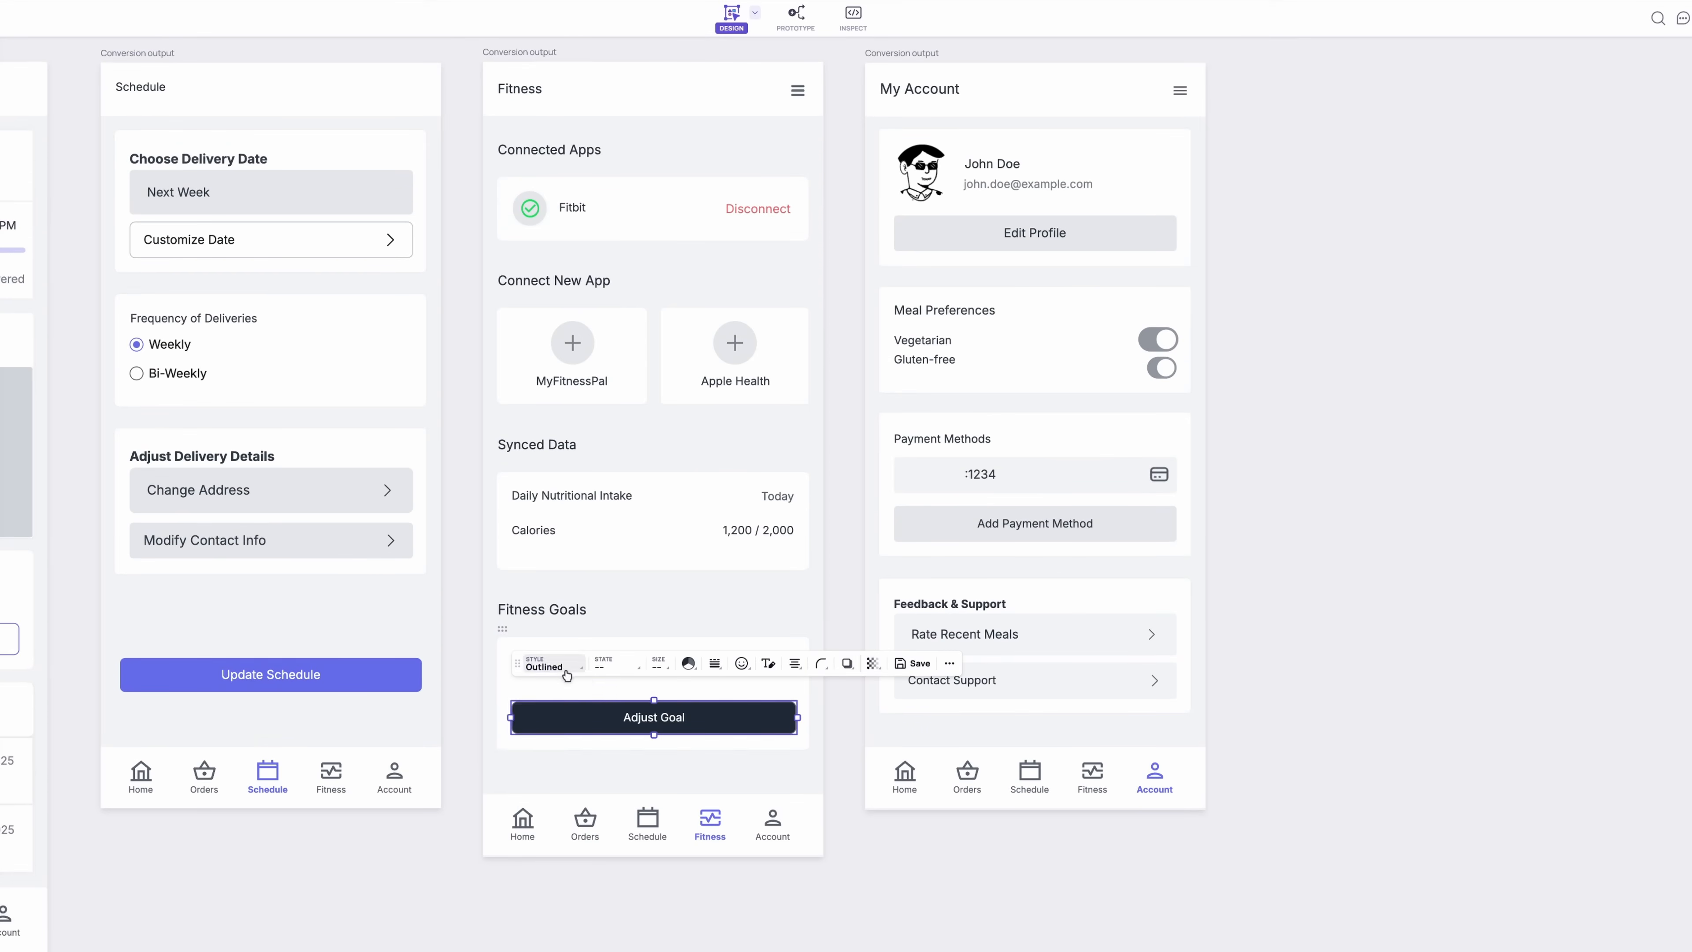
{"action": "left_click", "coordinate": [835, 718]}
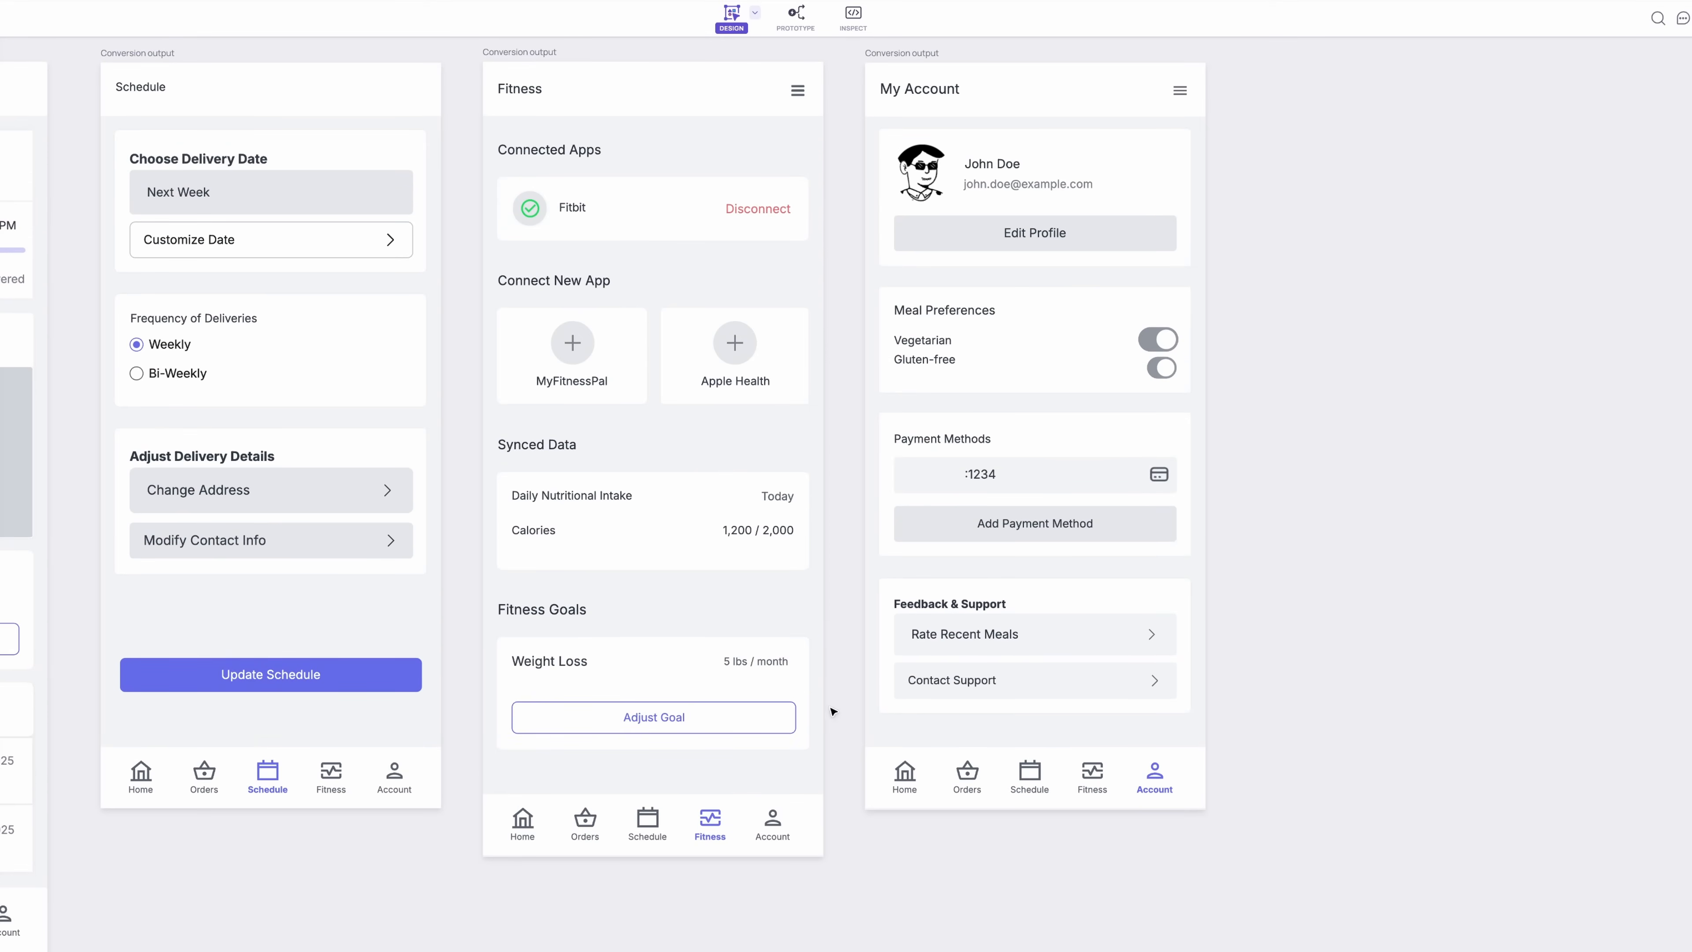
Step: Remove the menu icons from the Fitness and My Account headers, and restyle Edit Profile as a light purple button
{"action": "scroll", "coordinate": [851, 497], "scroll_direction": "right", "scroll_amount": 5}
{"action": "scroll", "coordinate": [851, 497], "scroll_direction": "up", "scroll_amount": 3}
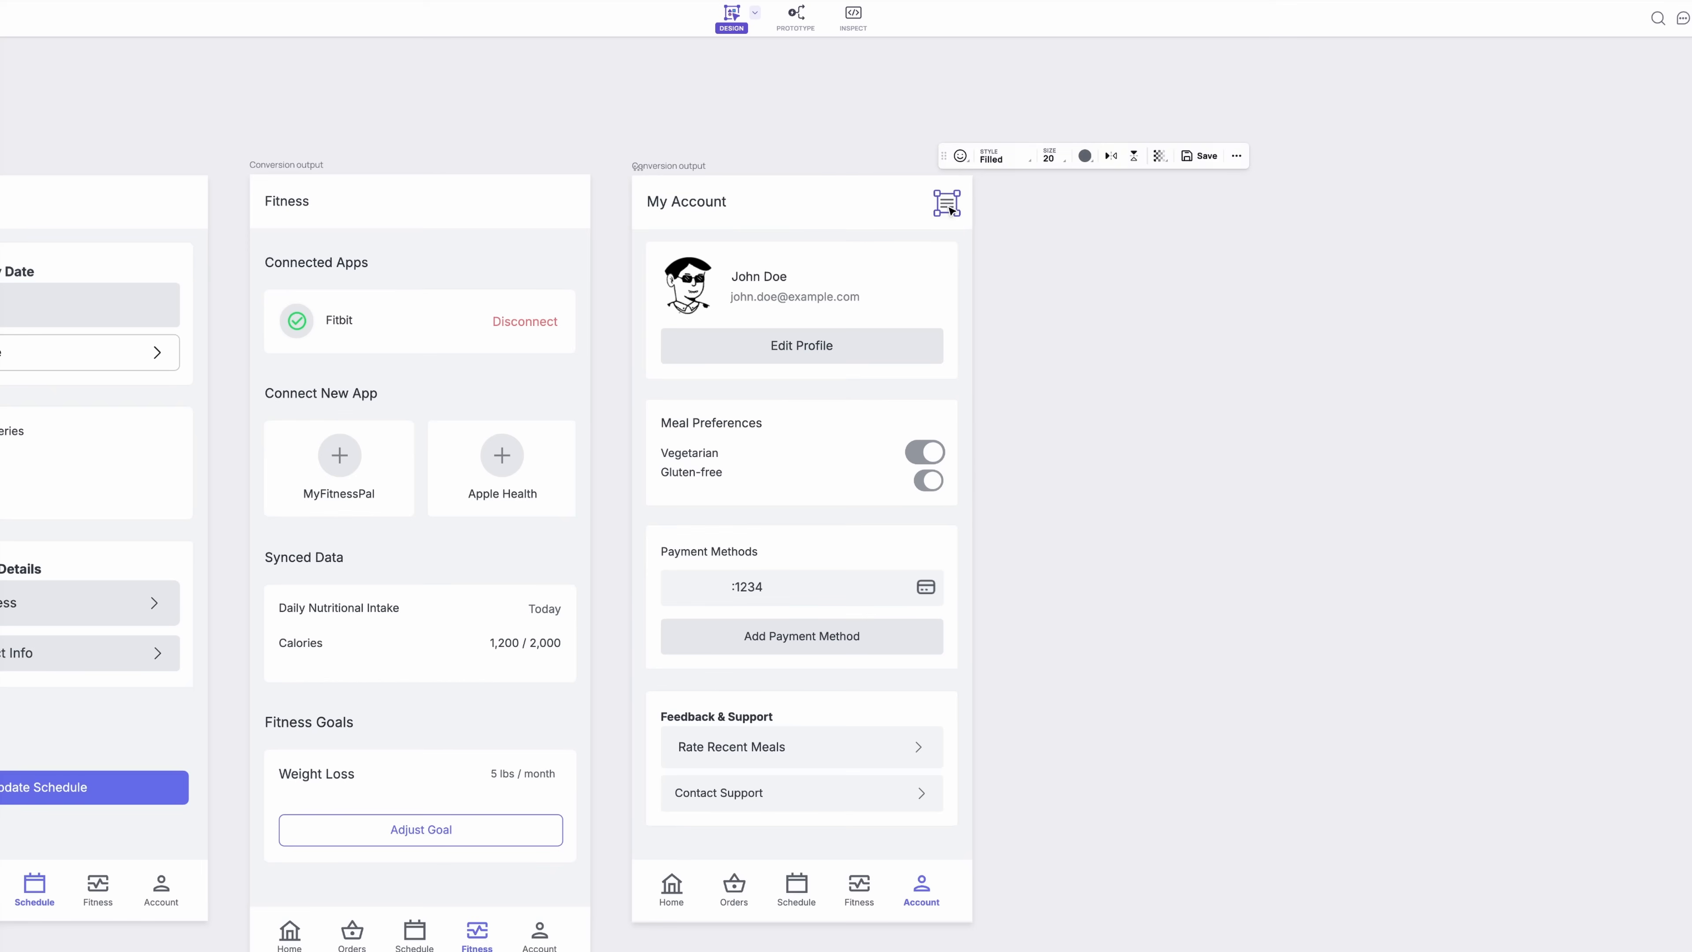
{"action": "left_click", "coordinate": [812, 348]}
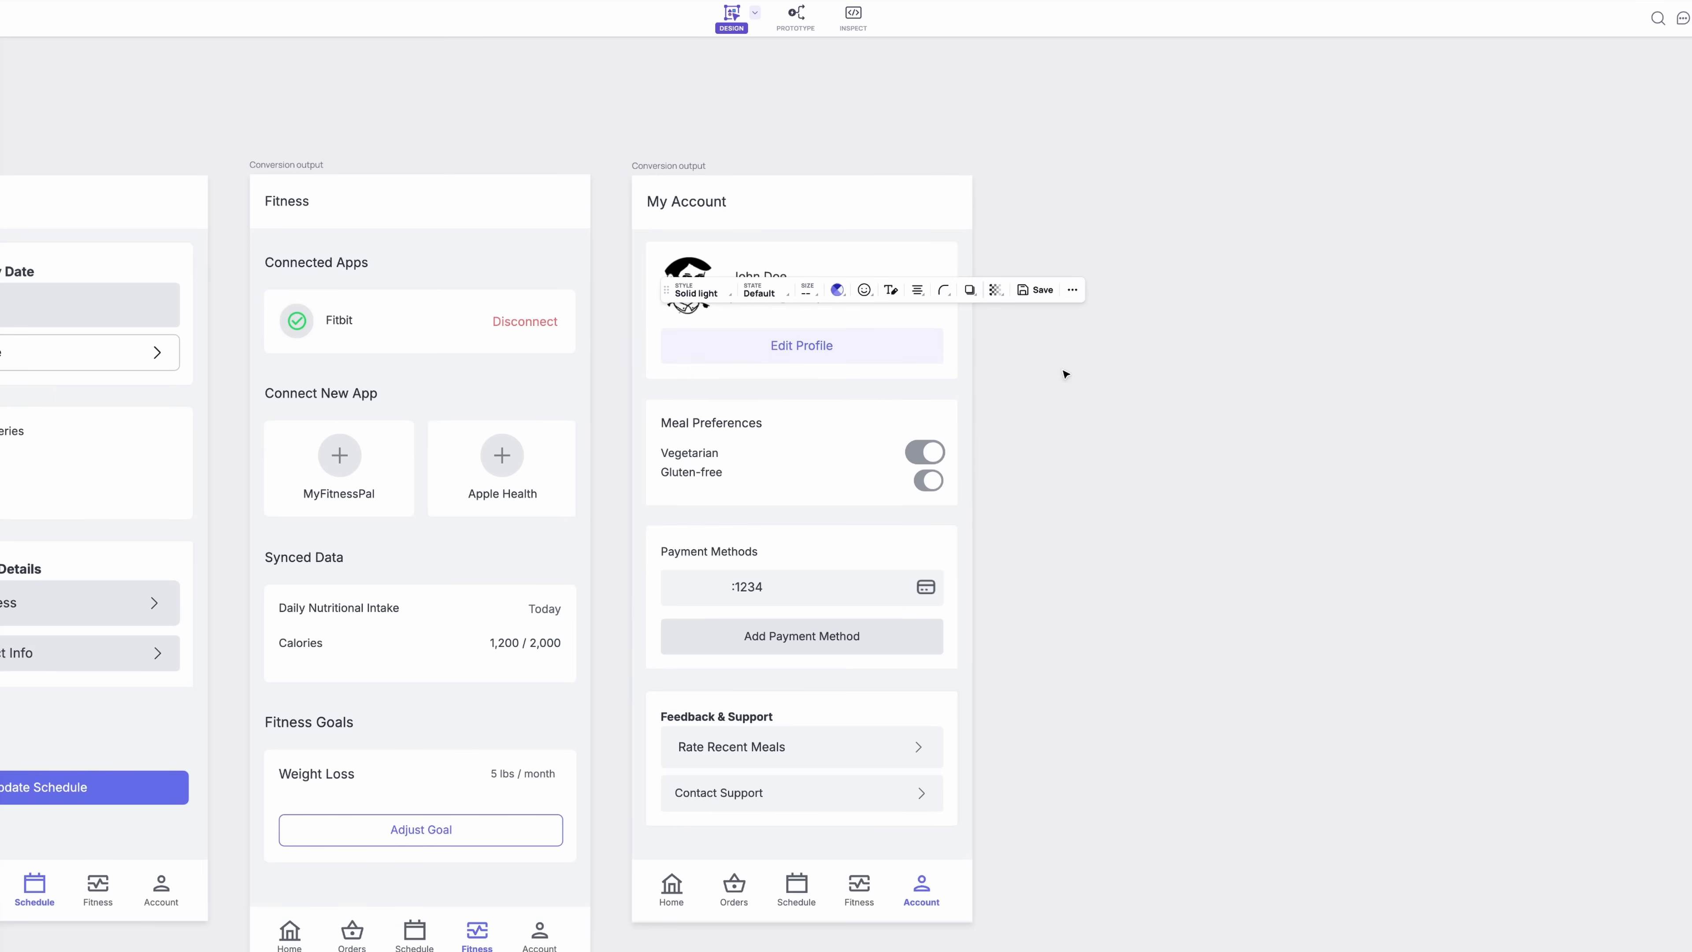
{"action": "left_click", "coordinate": [1027, 435]}
Step: Match the sizes of the two Meal Preferences toggles and switch both to the style with an oversized knob on a thin track
{"action": "left_click", "coordinate": [928, 481]}
{"action": "left_click_drag", "start_coordinate": [913, 481], "coordinate": [905, 481]}
{"action": "left_click", "coordinate": [982, 495]}
{"action": "left_click_drag", "start_coordinate": [713, 489], "coordinate": [1644, 461]}
{"action": "left_click_drag", "start_coordinate": [451, 436], "coordinate": [680, 178]}
{"action": "left_click_drag", "start_coordinate": [1538, 195], "coordinate": [303, 467]}
{"action": "left_click", "coordinate": [851, 440]}
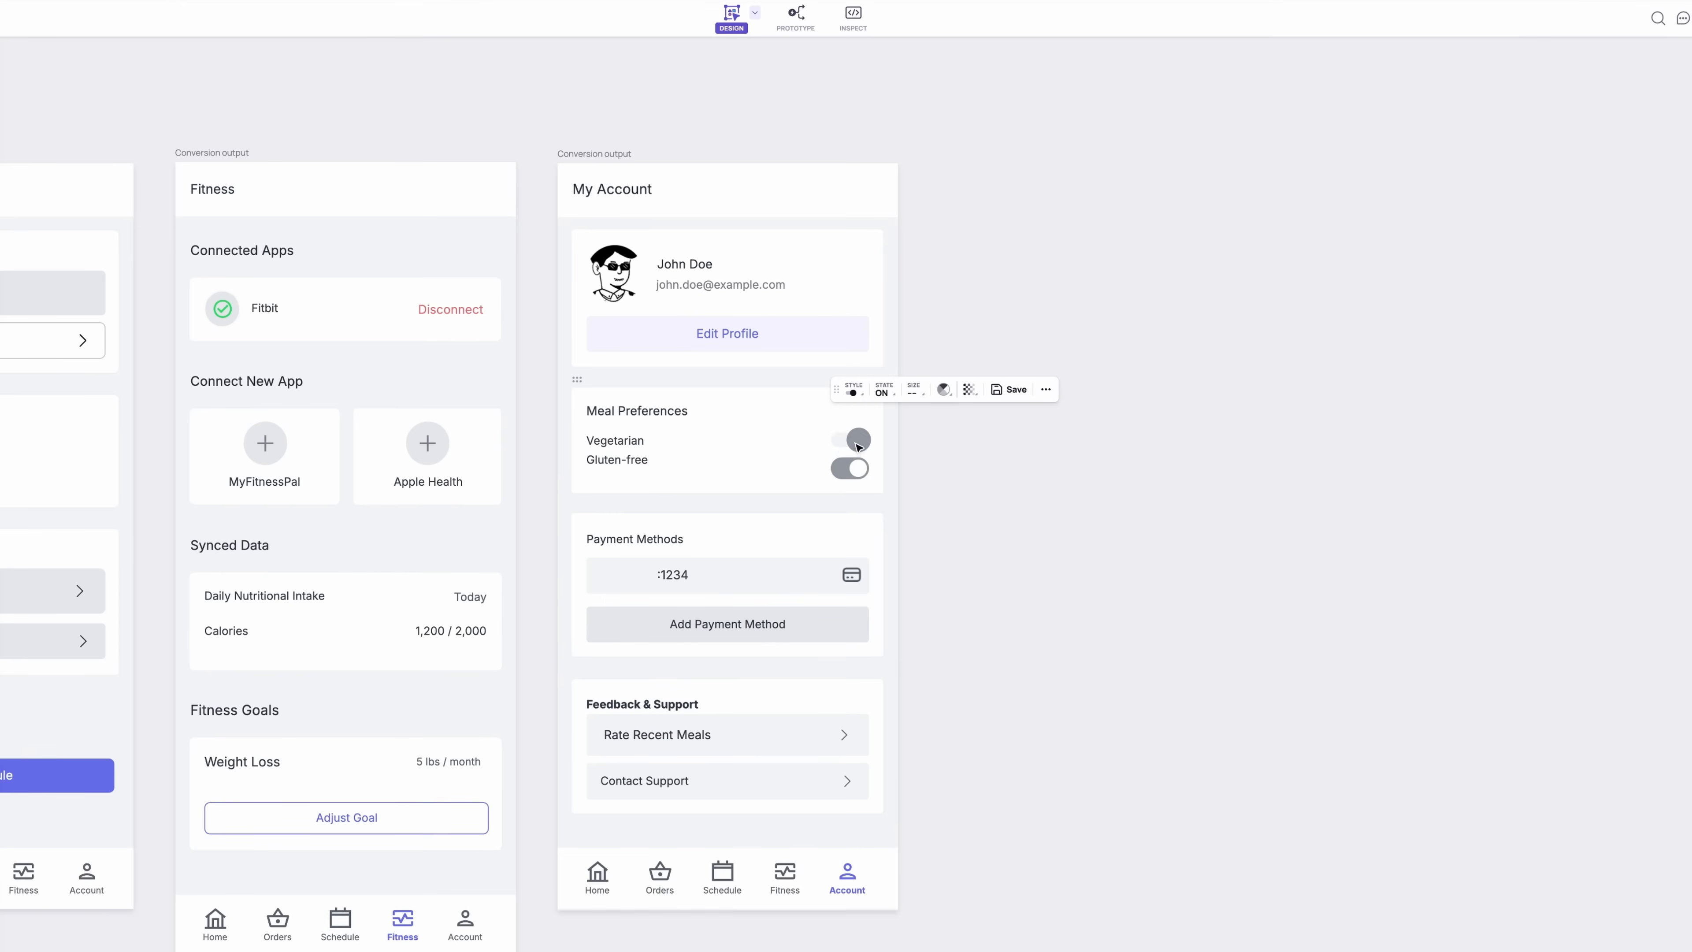
{"action": "left_click", "coordinate": [850, 468]}
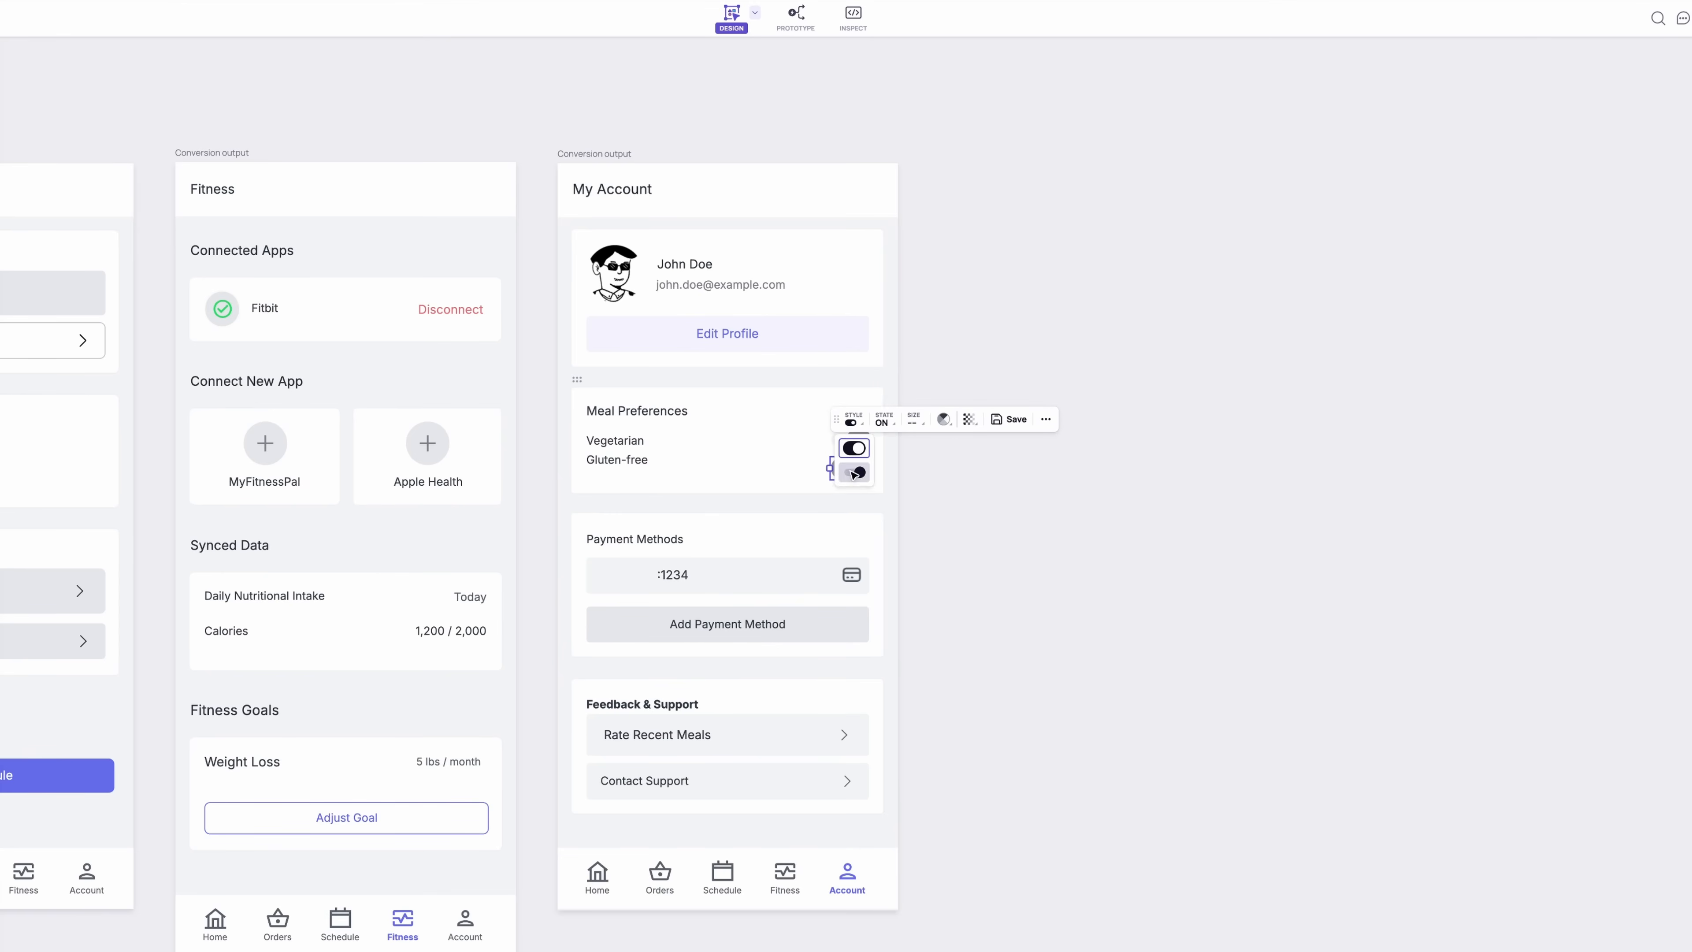
Step: Line up the Gluten-free label with its toggle, spaced evenly below Vegetarian
{"action": "left_click", "coordinate": [625, 463]}
{"action": "mouse_move", "coordinate": [617, 470]}
{"action": "left_mouse_down"}
{"action": "mouse_move", "coordinate": [618, 451]}
{"action": "mouse_move", "coordinate": [620, 472]}
{"action": "left_mouse_up"}
{"action": "double_click", "coordinate": [620, 472]}
{"action": "type", "text": "Gluten-free"}
{"action": "left_click", "coordinate": [739, 469]}
Step: Shrink both Meal Preferences toggles and switch the Gluten-free toggle off
{"action": "left_click", "coordinate": [858, 440]}
{"action": "left_click", "coordinate": [979, 512]}
{"action": "left_click", "coordinate": [854, 440]}
{"action": "left_click", "coordinate": [844, 471]}
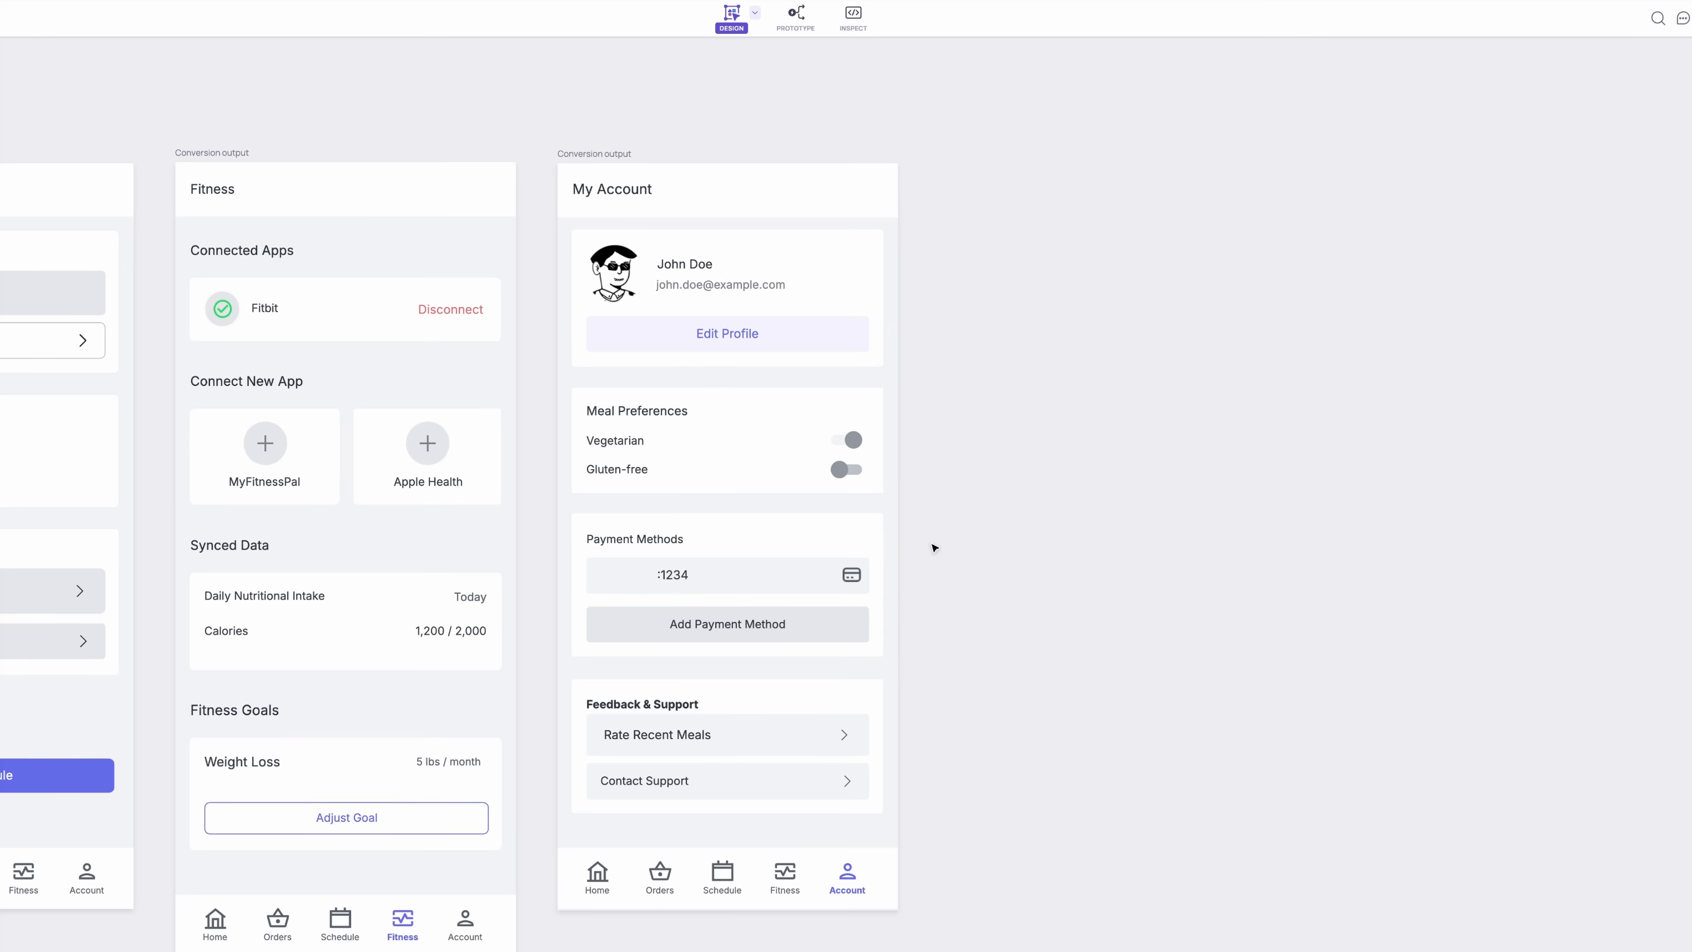
Step: Restyle the Add Payment Method button on the My Account screen as a purple outlined button
{"action": "scroll", "coordinate": [683, 530], "scroll_direction": "down", "scroll_amount": 1}
{"action": "left_click", "coordinate": [771, 571]}
{"action": "scroll", "coordinate": [896, 623], "scroll_direction": "down", "scroll_amount": 3}
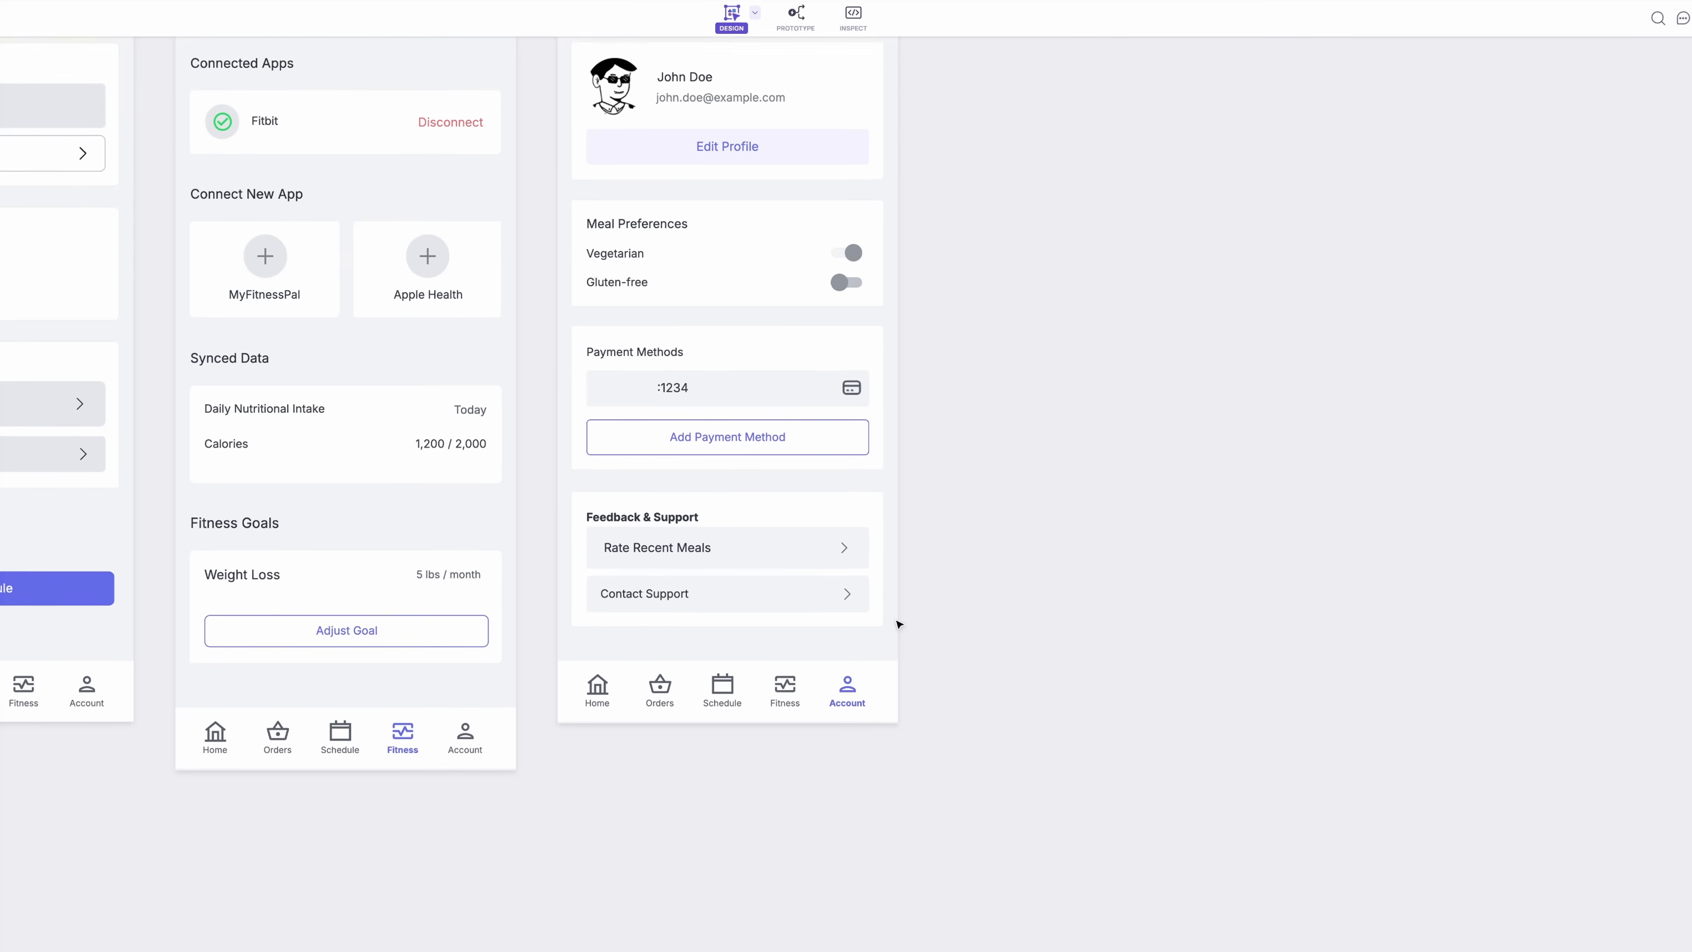
Step: Place the multiselect checkbox component template on the empty canvas below the ingredient options panel
{"action": "scroll", "coordinate": [981, 666], "scroll_direction": "down", "scroll_amount": 5}
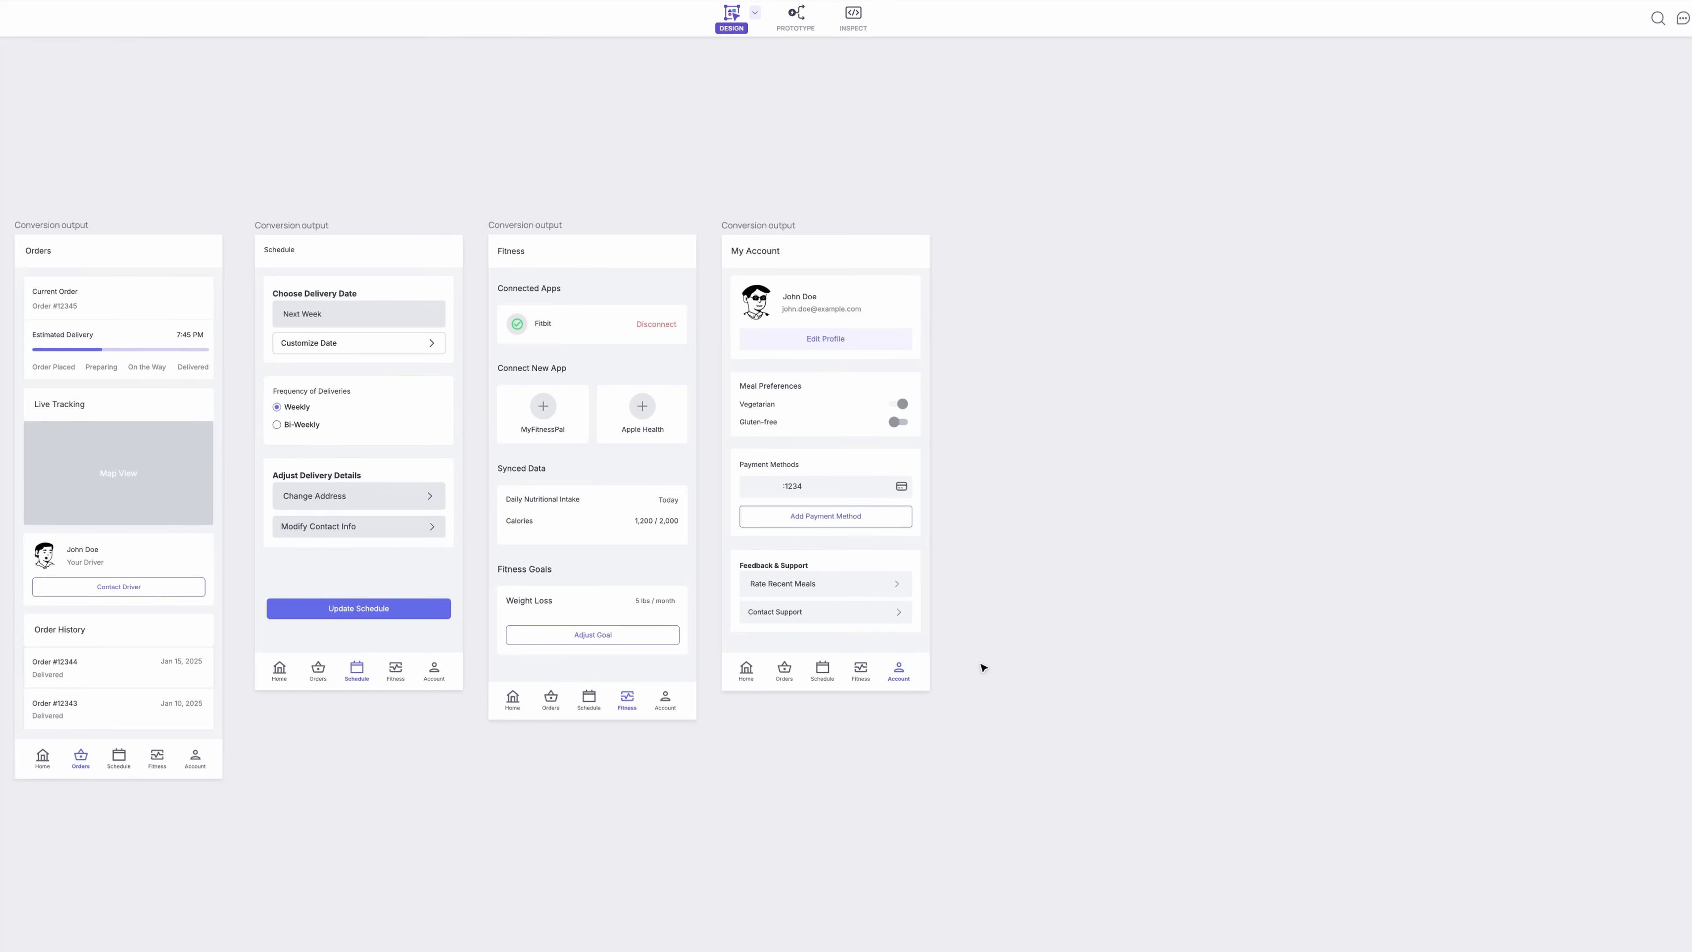
{"action": "left_click_drag", "start_coordinate": [413, 568], "coordinate": [940, 469]}
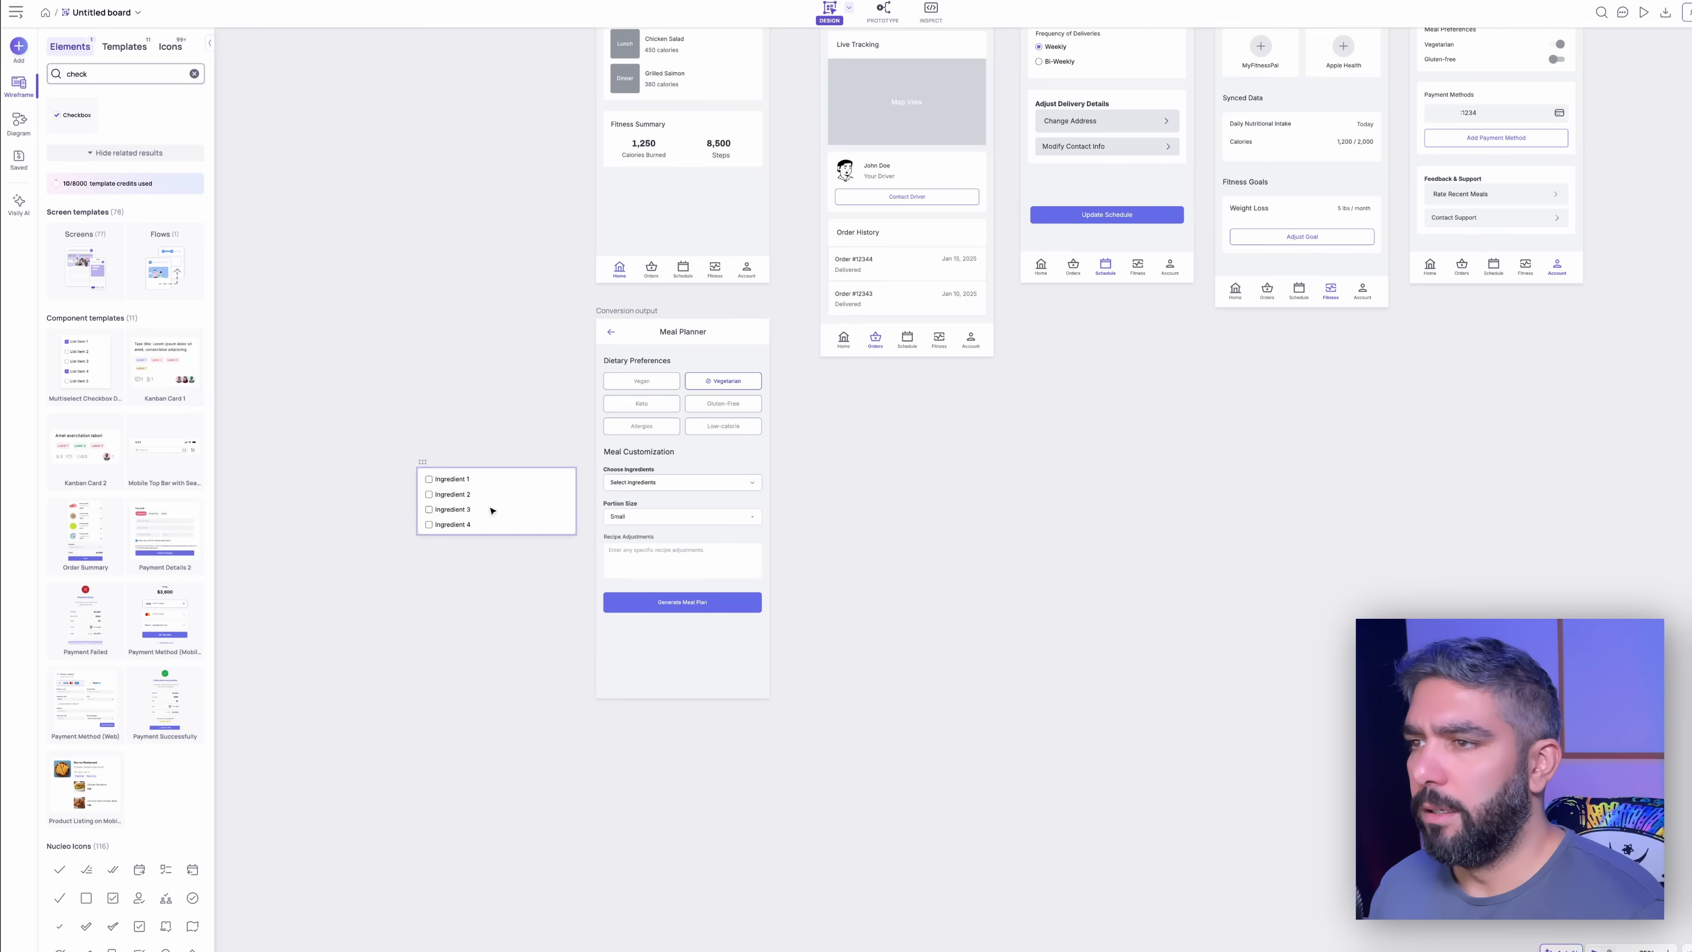
{"action": "scroll", "coordinate": [491, 506], "scroll_direction": "up", "scroll_amount": 5}
{"action": "left_click_drag", "start_coordinate": [669, 485], "coordinate": [853, 329]}
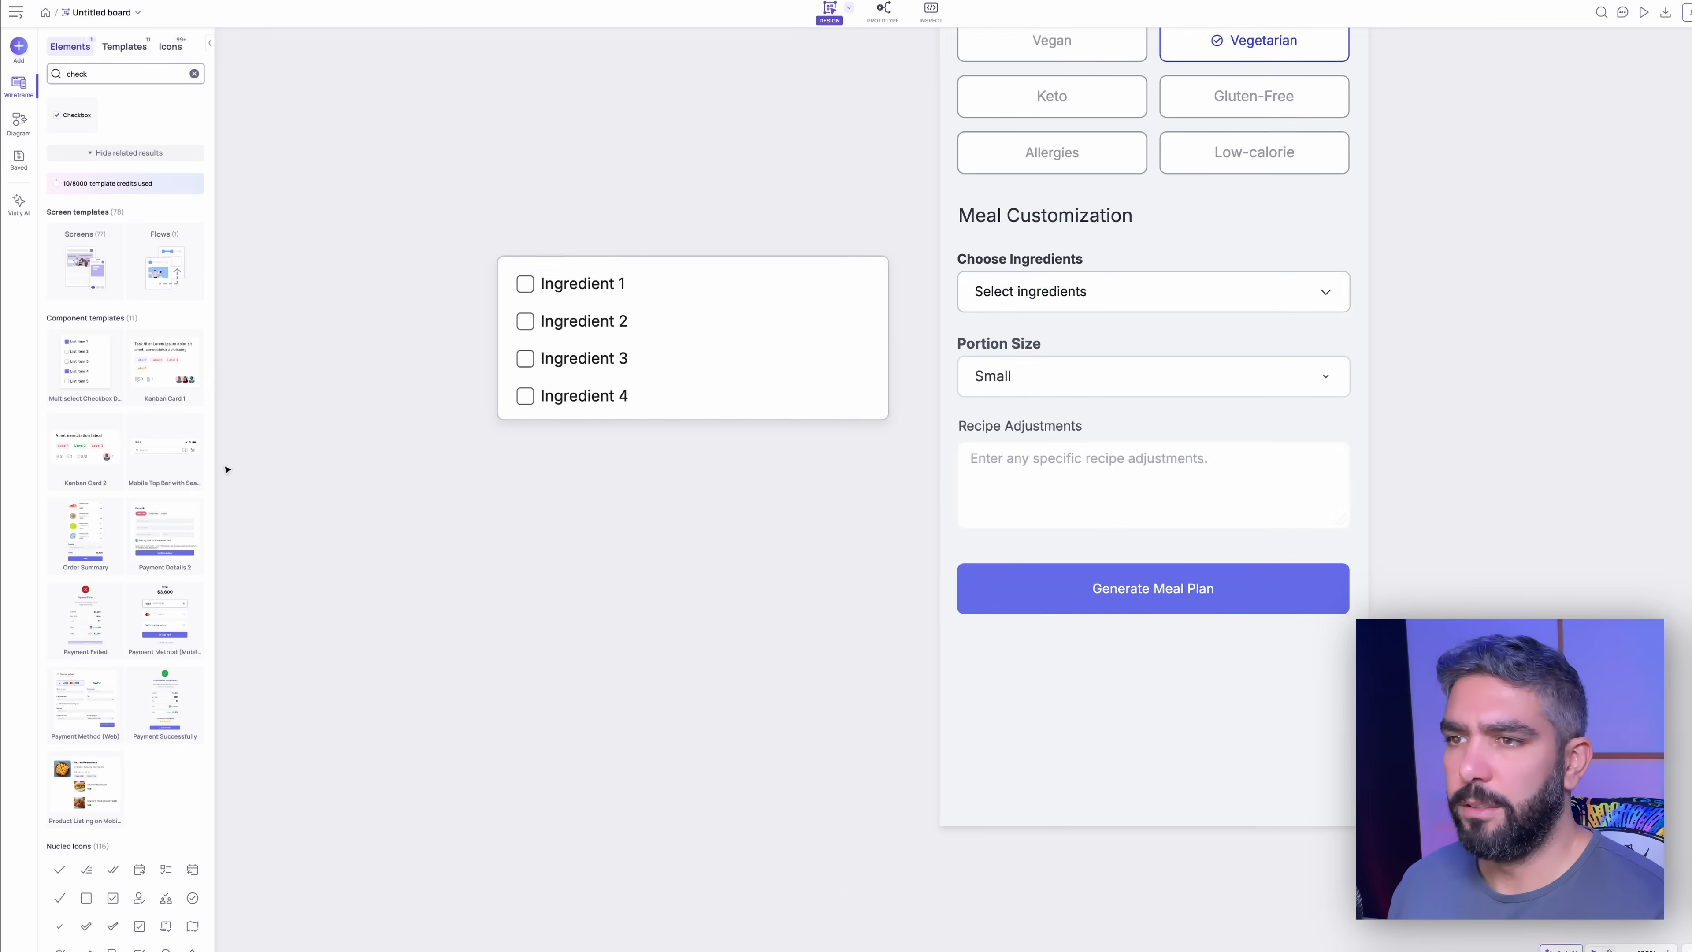
{"action": "left_click_drag", "start_coordinate": [86, 363], "coordinate": [589, 507]}
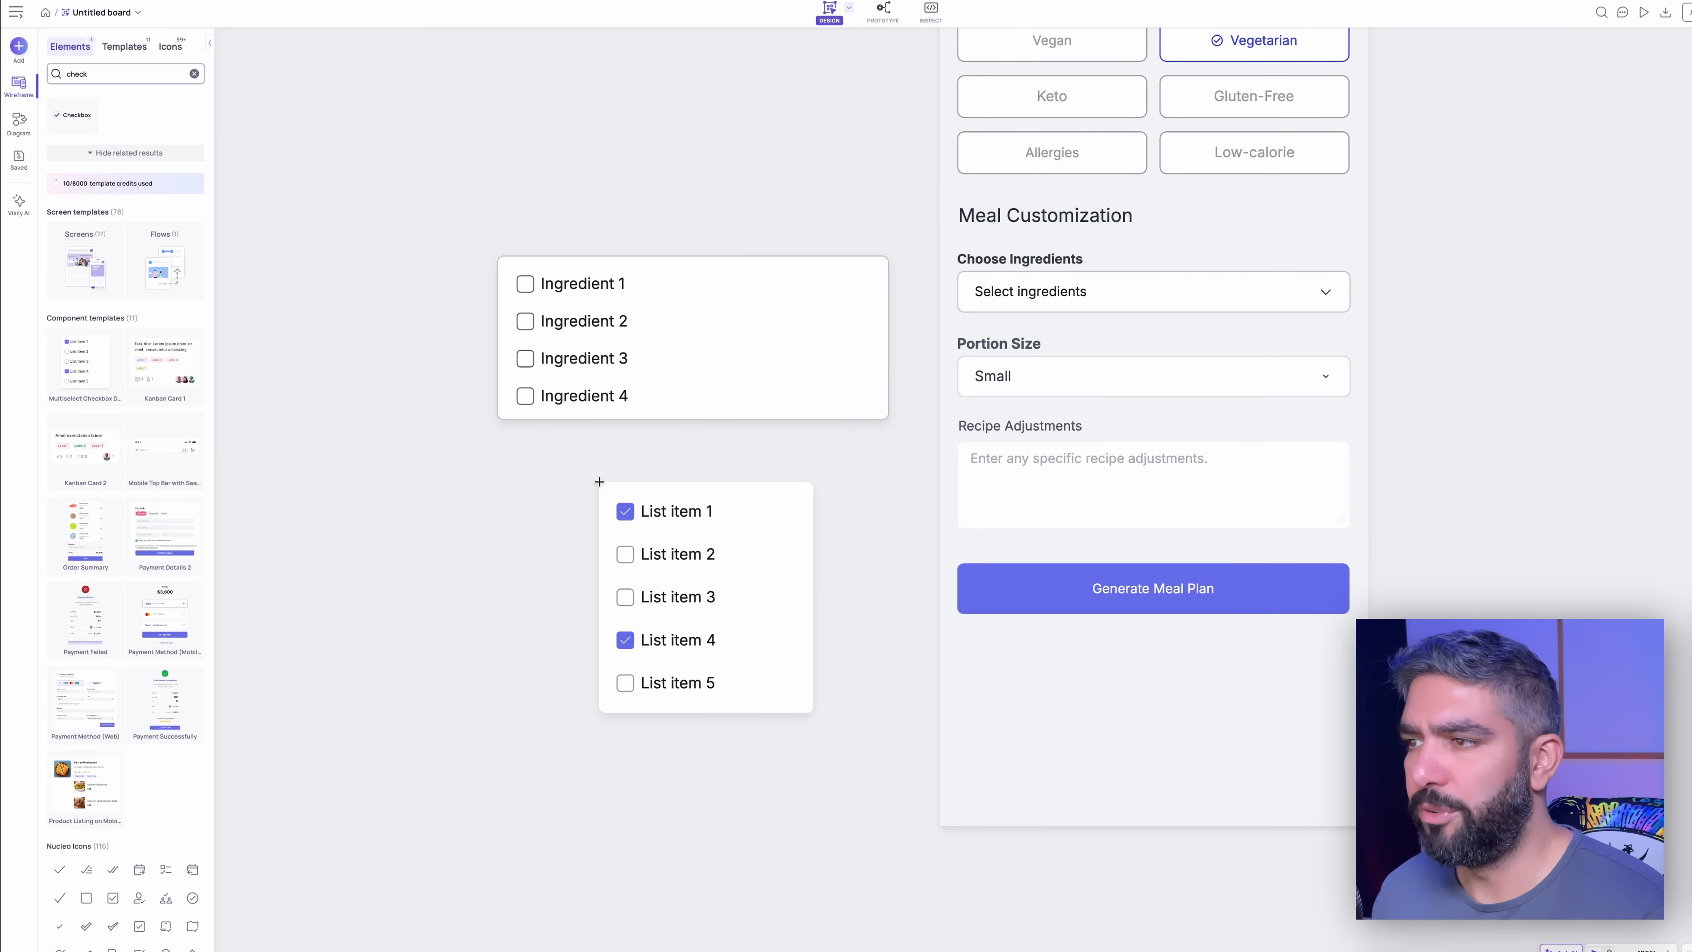
Step: Delete the Ingredient 1–4 panel, and place the checkbox list directly under the Choose Ingredients dropdown at the dropdown's width
{"action": "scroll", "coordinate": [717, 458], "scroll_direction": "down", "scroll_amount": 2}
{"action": "left_click", "coordinate": [718, 318]}
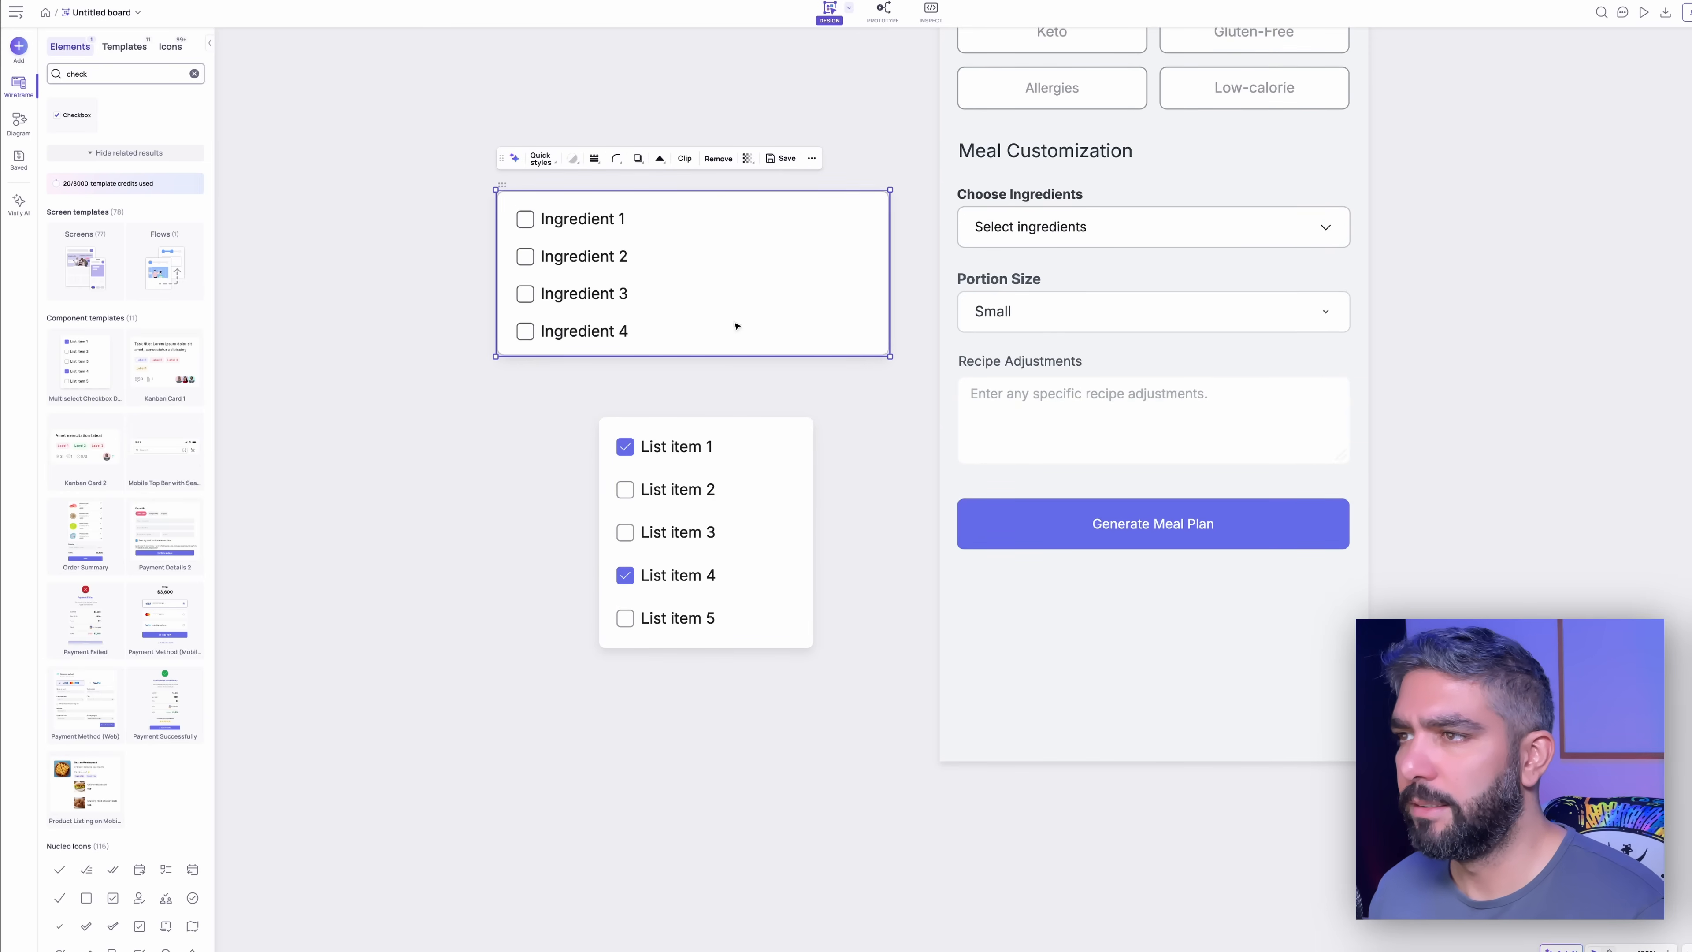
{"action": "key", "text": "Delete"}
{"action": "left_click_drag", "start_coordinate": [773, 566], "coordinate": [1127, 476]}
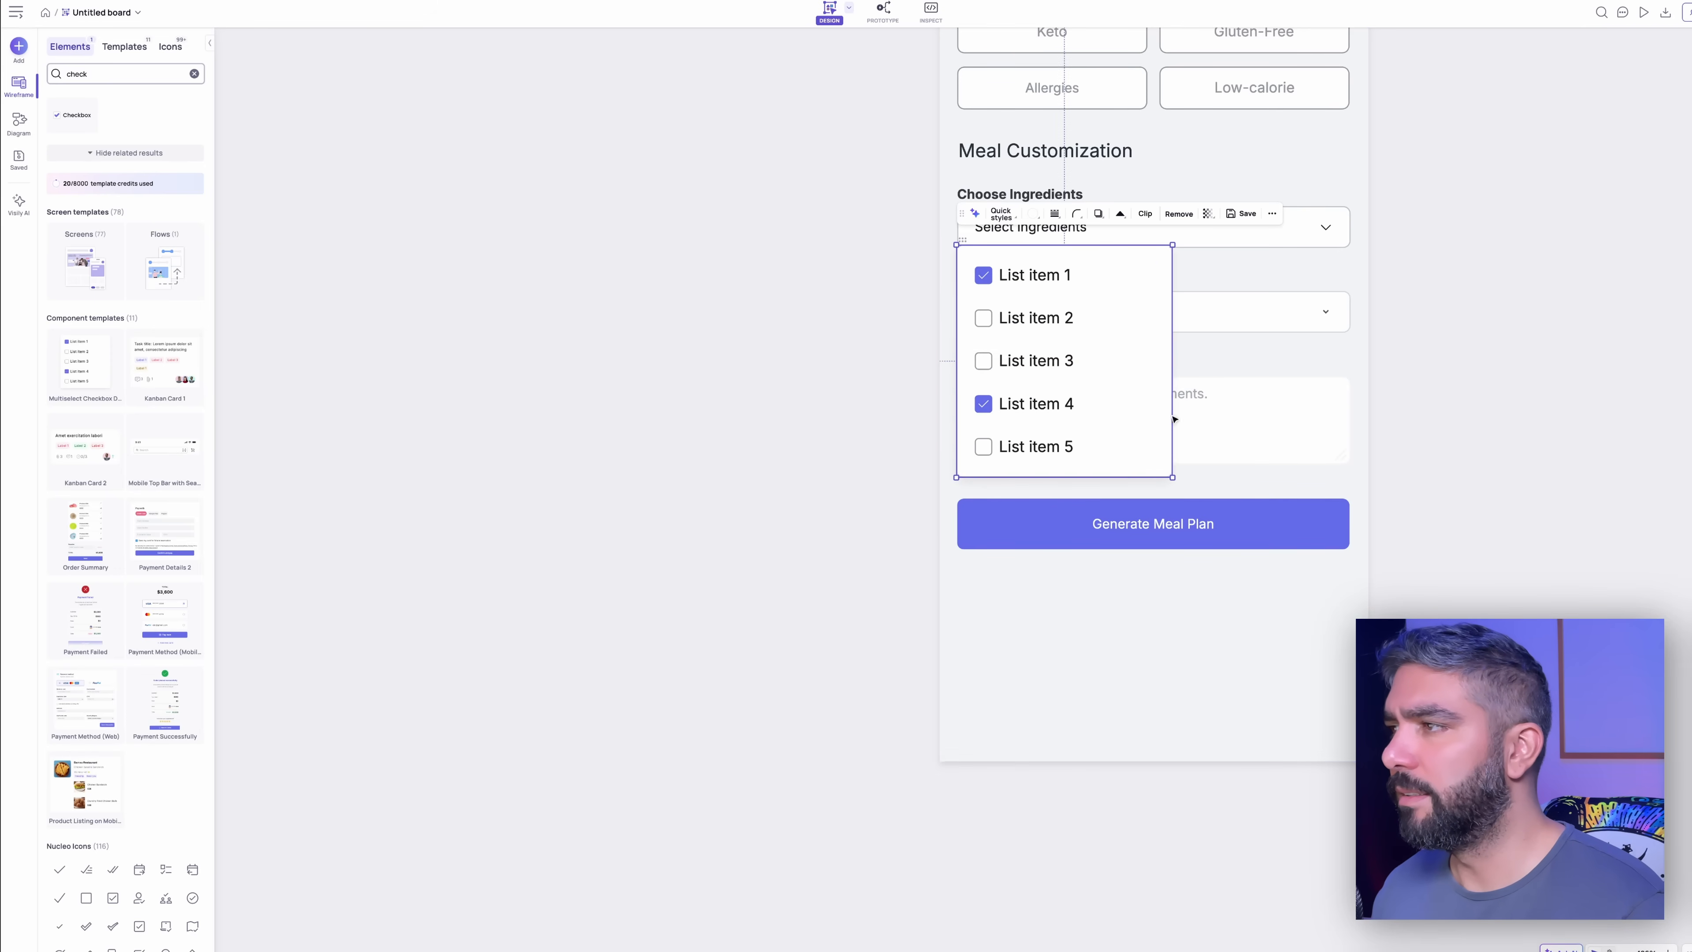
{"action": "left_click_drag", "start_coordinate": [1171, 373], "coordinate": [1352, 372]}
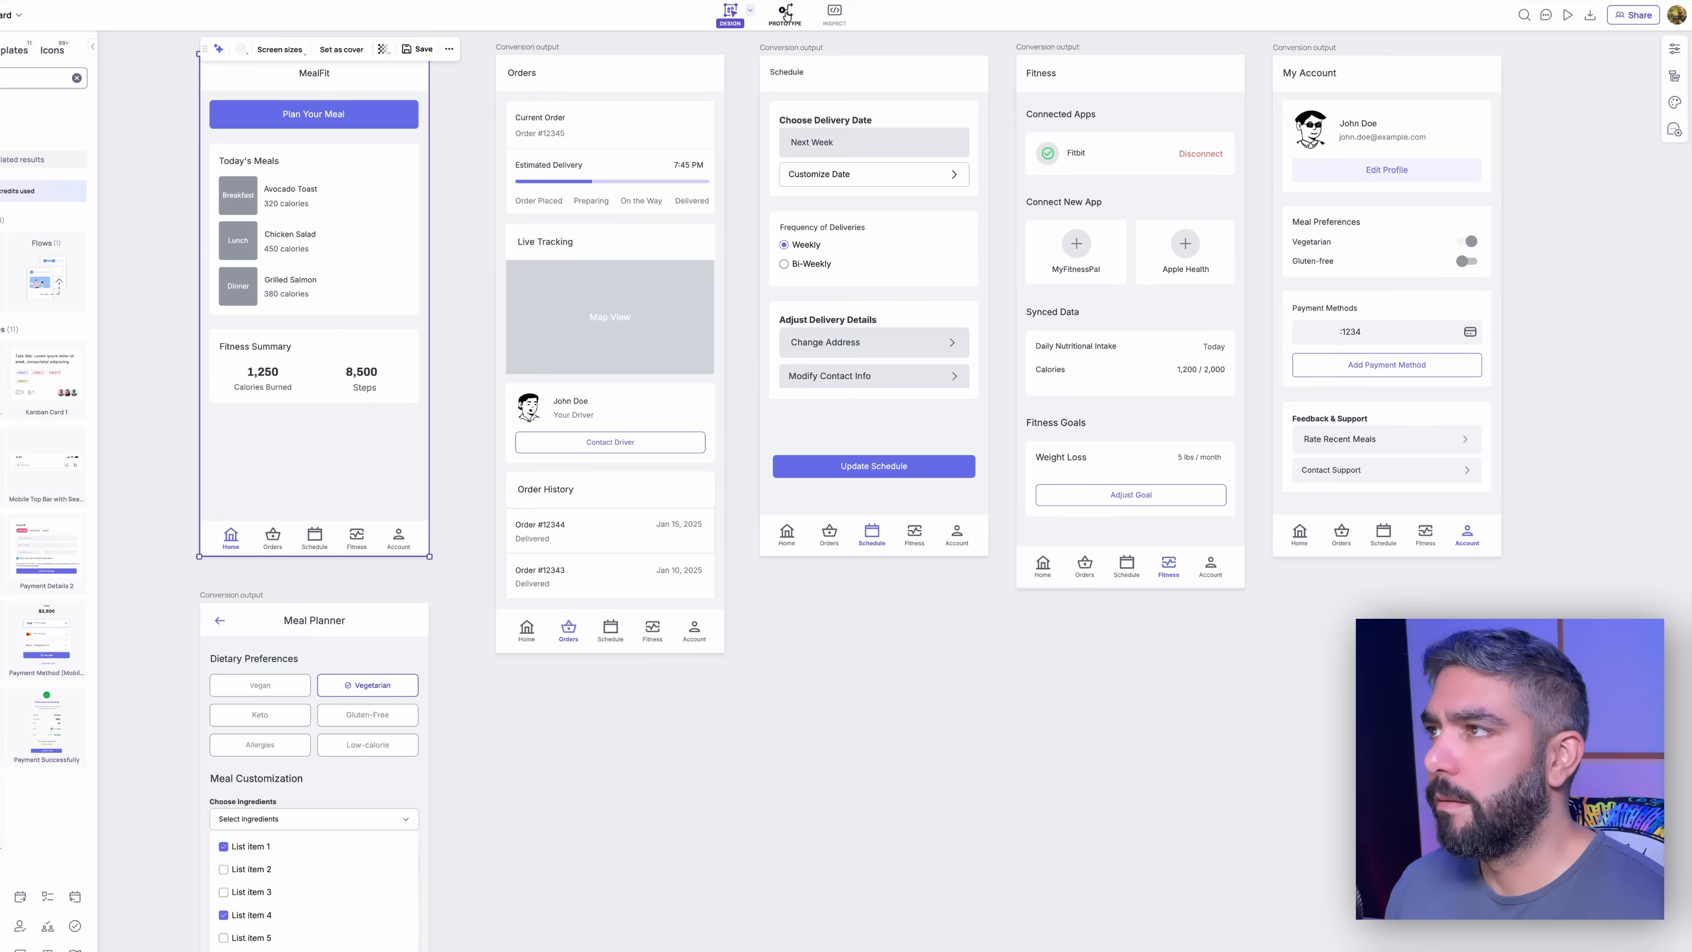
Step: In prototype mode, link the Plan Your Meal button to the Meal Planner screen with a Slide left transition
{"action": "left_click", "coordinate": [786, 16]}
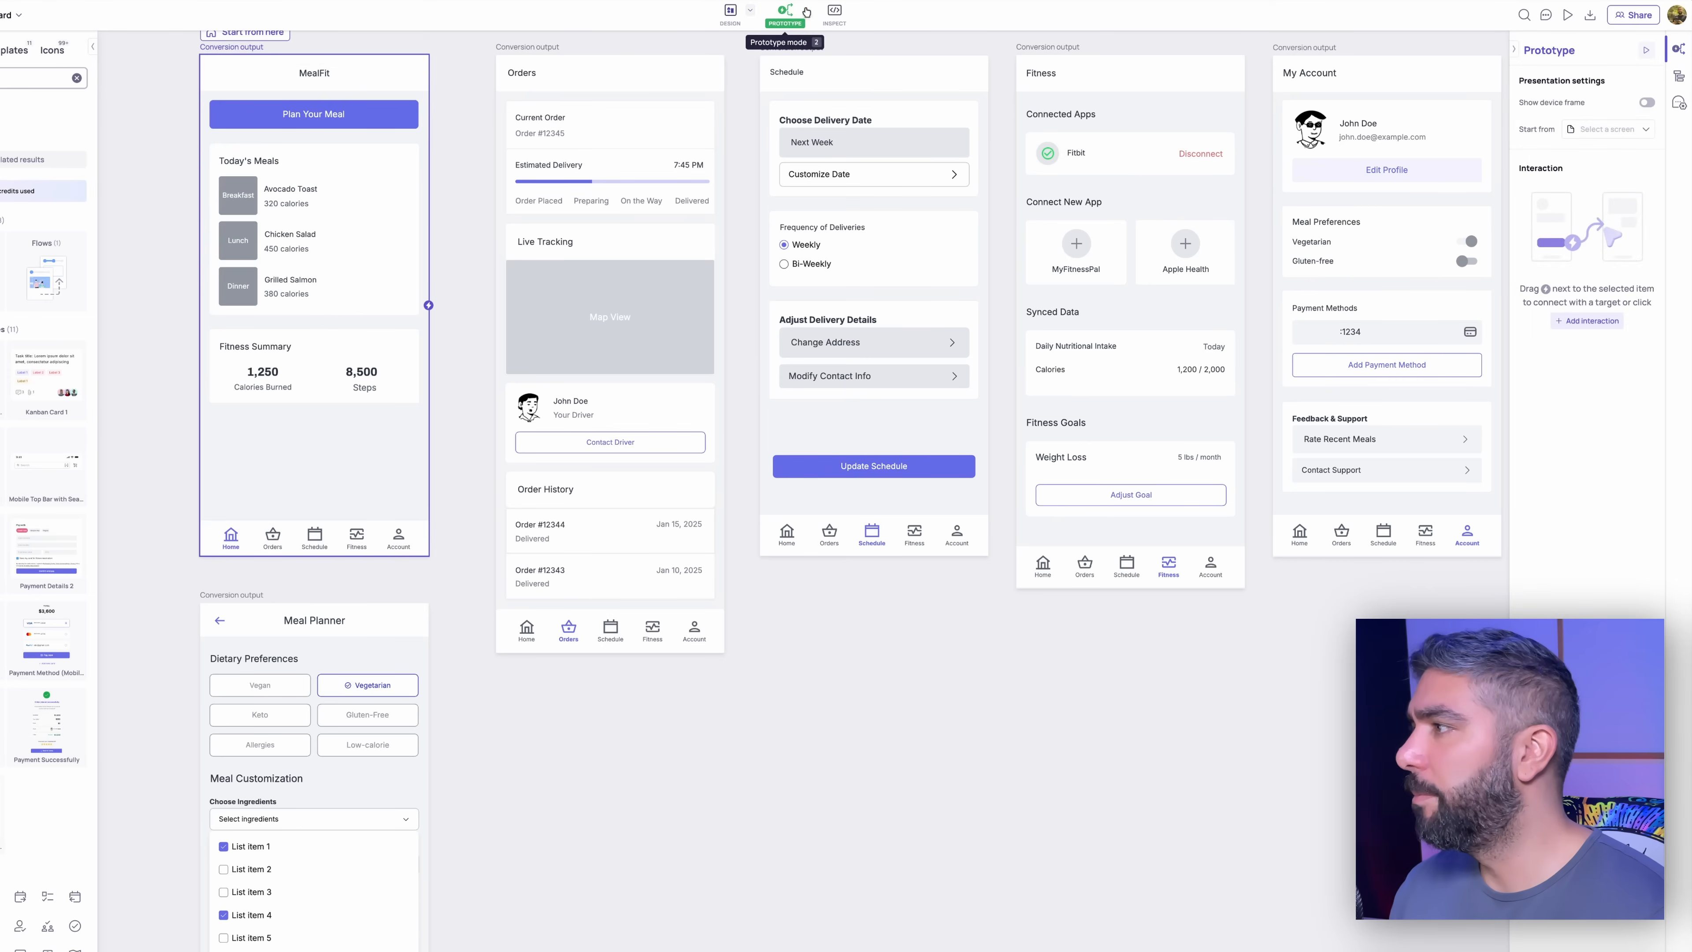
{"action": "left_click", "coordinate": [408, 122]}
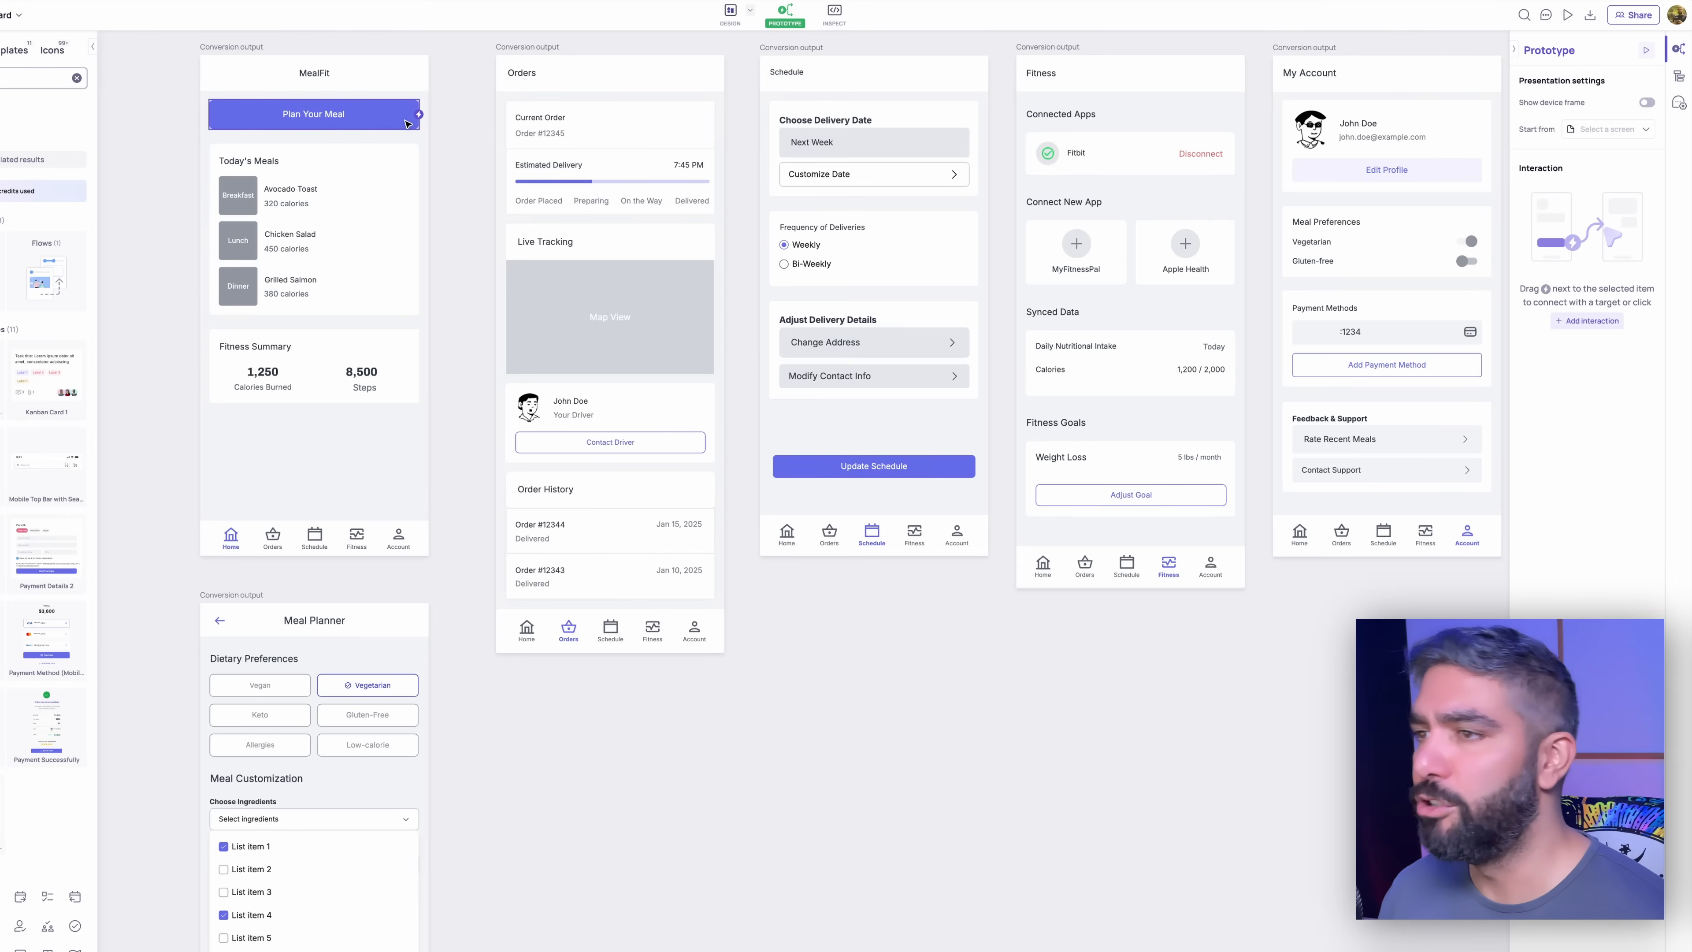
{"action": "left_click_drag", "start_coordinate": [421, 117], "coordinate": [307, 678]}
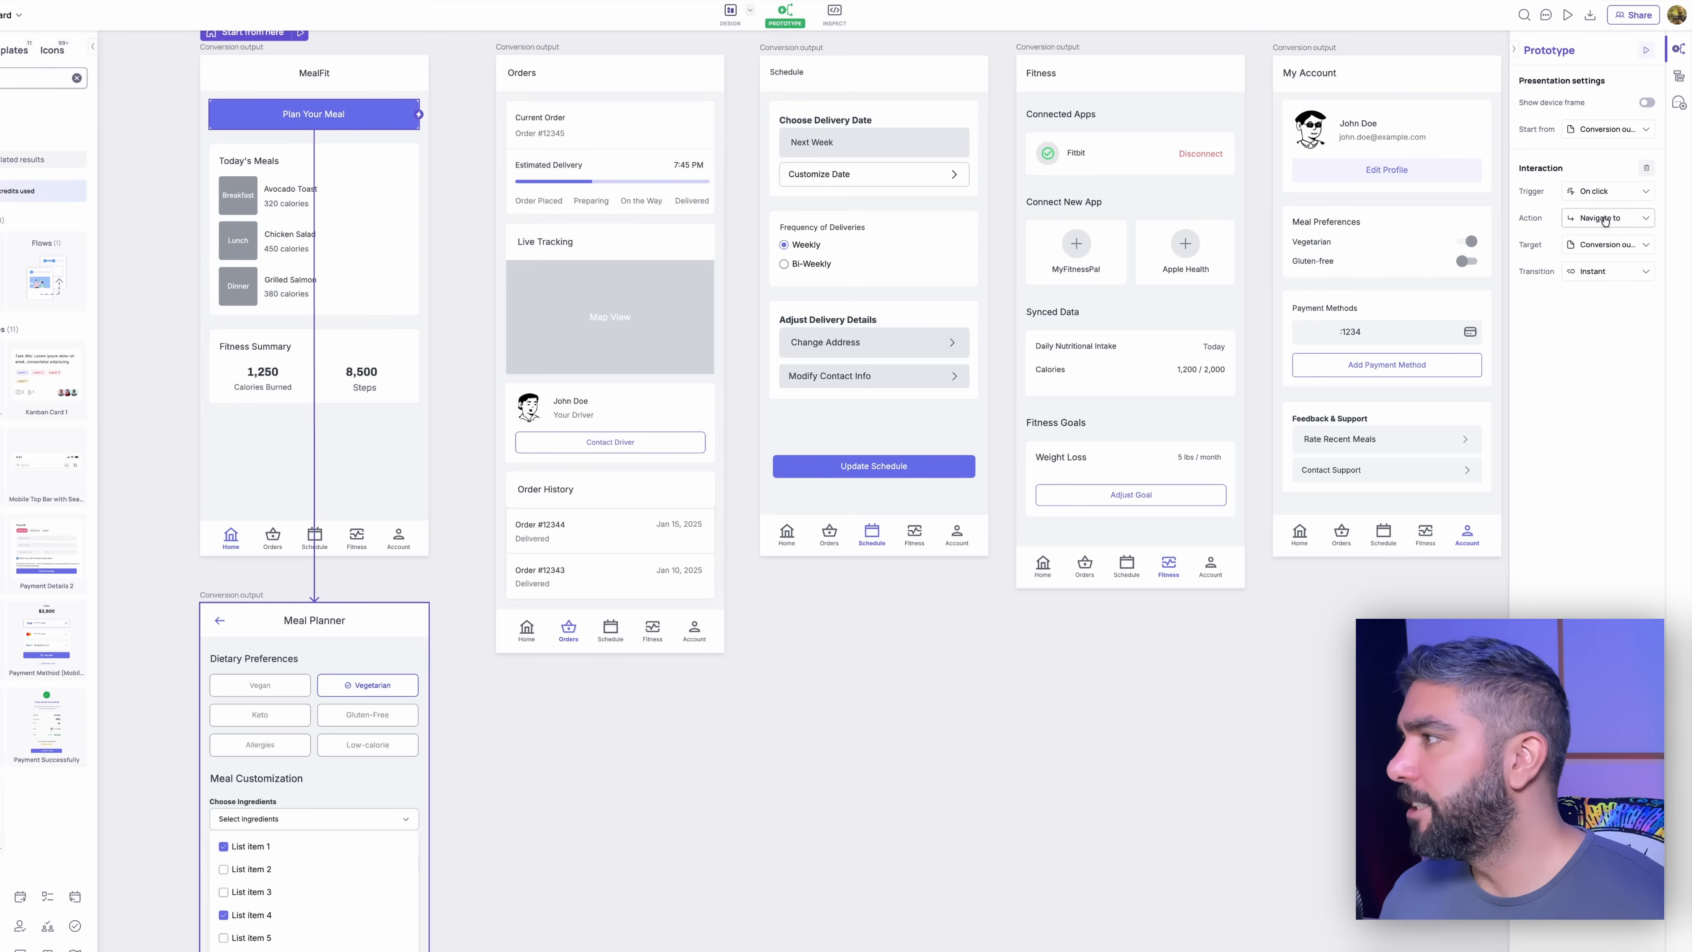
{"action": "left_click", "coordinate": [1603, 271]}
{"action": "left_click", "coordinate": [1593, 330]}
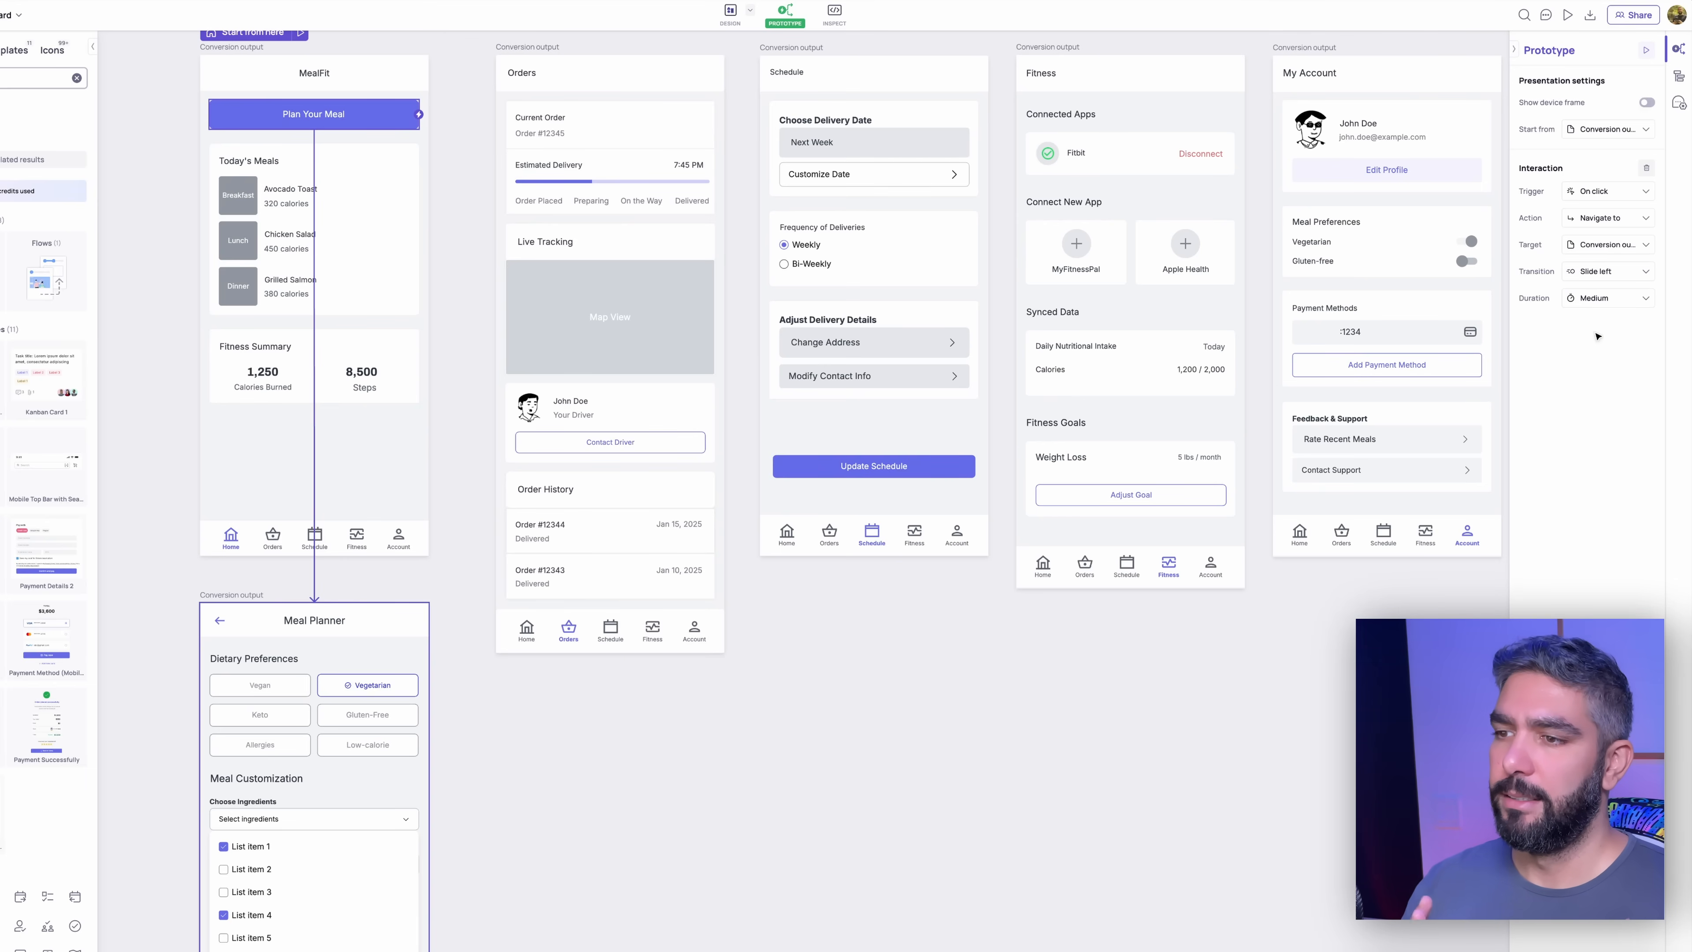
Step: Link the Meal Planner back arrow to the MealFit home screen with a Slide right transition
{"action": "left_click", "coordinate": [217, 624]}
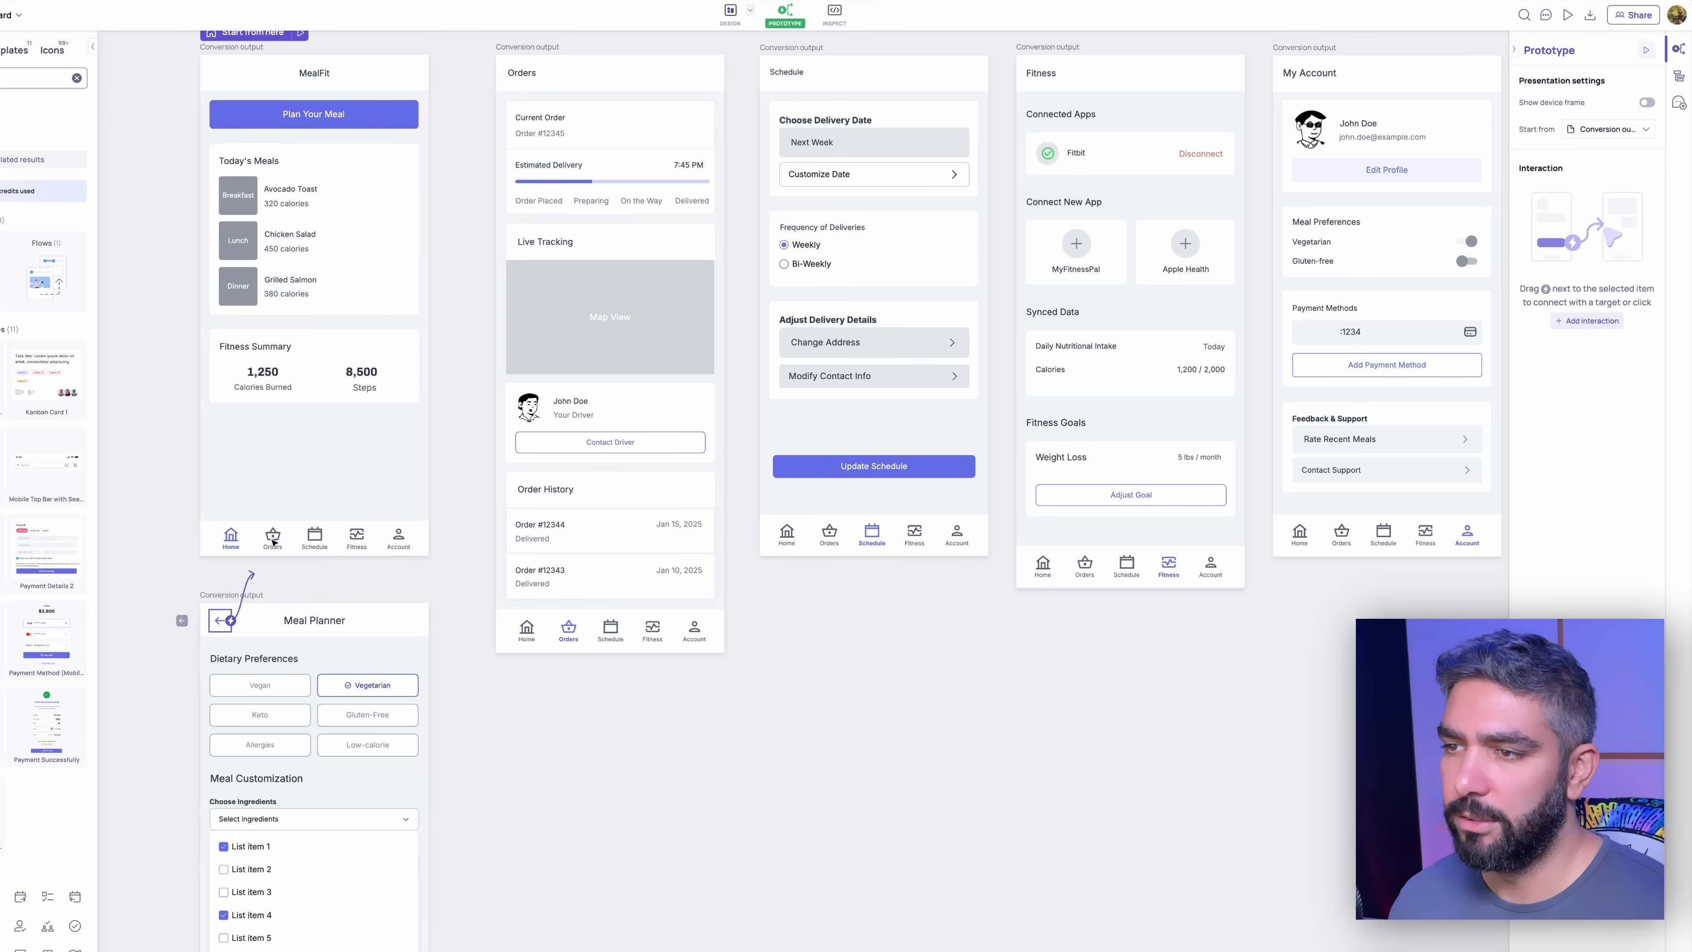
{"action": "left_click_drag", "start_coordinate": [267, 558], "coordinate": [286, 527]}
{"action": "left_click", "coordinate": [1610, 271]}
{"action": "left_click", "coordinate": [1619, 346]}
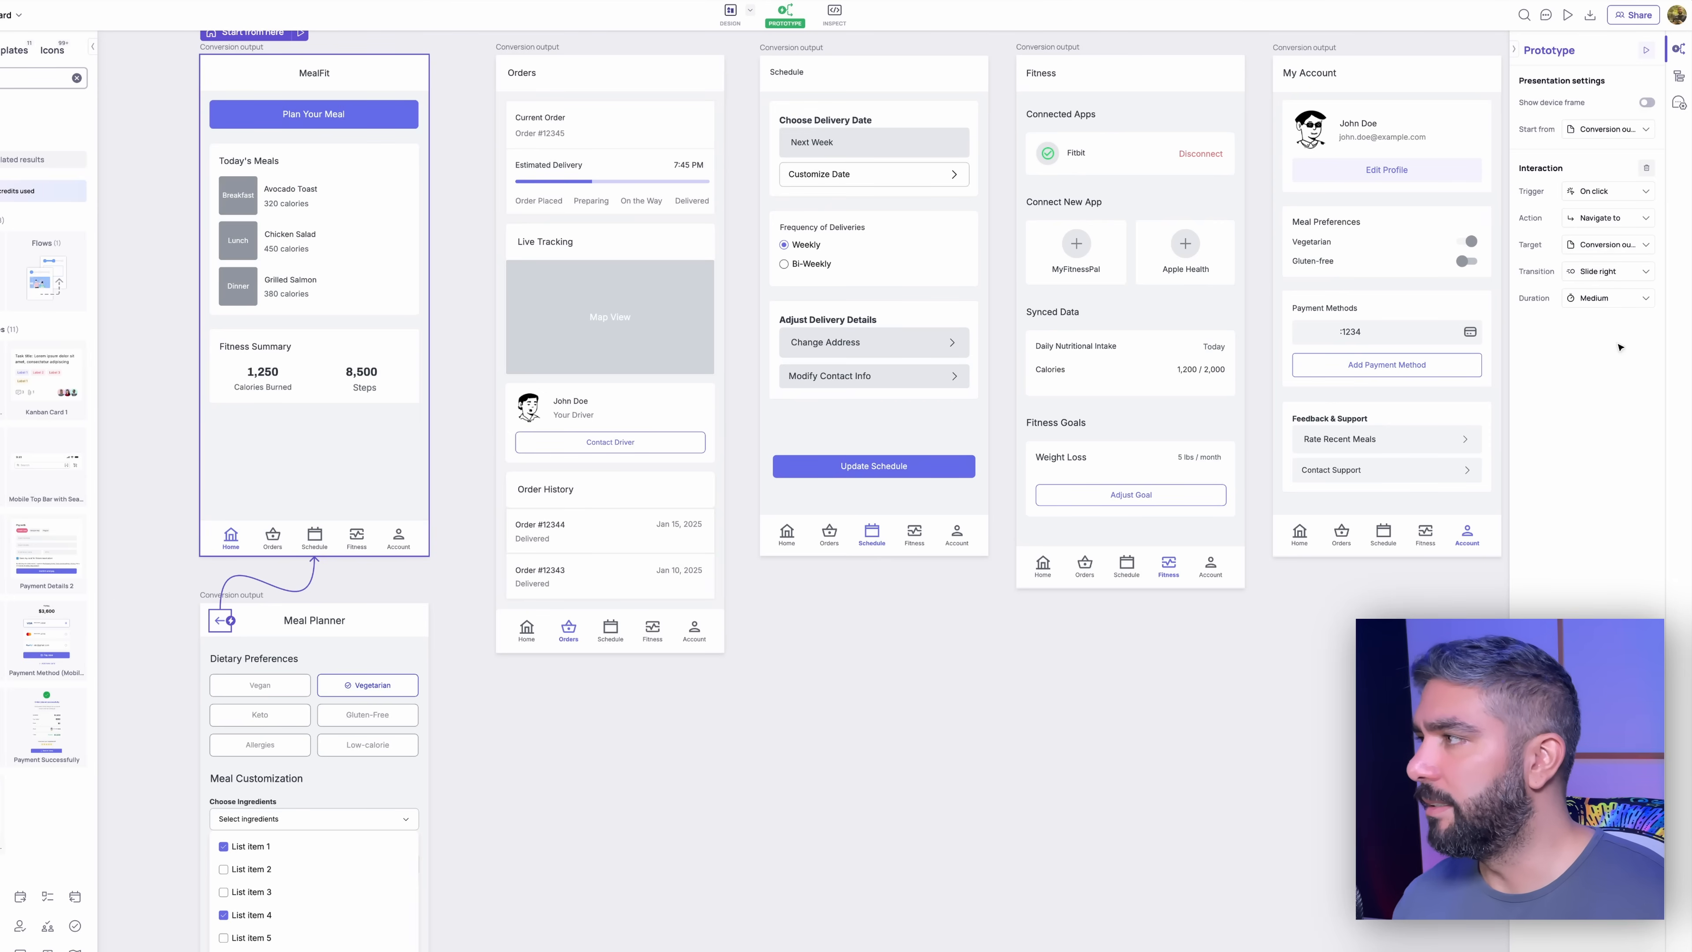
Step: Connect the Orders, Schedule, Fitness and Account tabs on the MealFit home screen to their matching screens
{"action": "scroll", "coordinate": [281, 643], "scroll_direction": "down", "scroll_amount": 1}
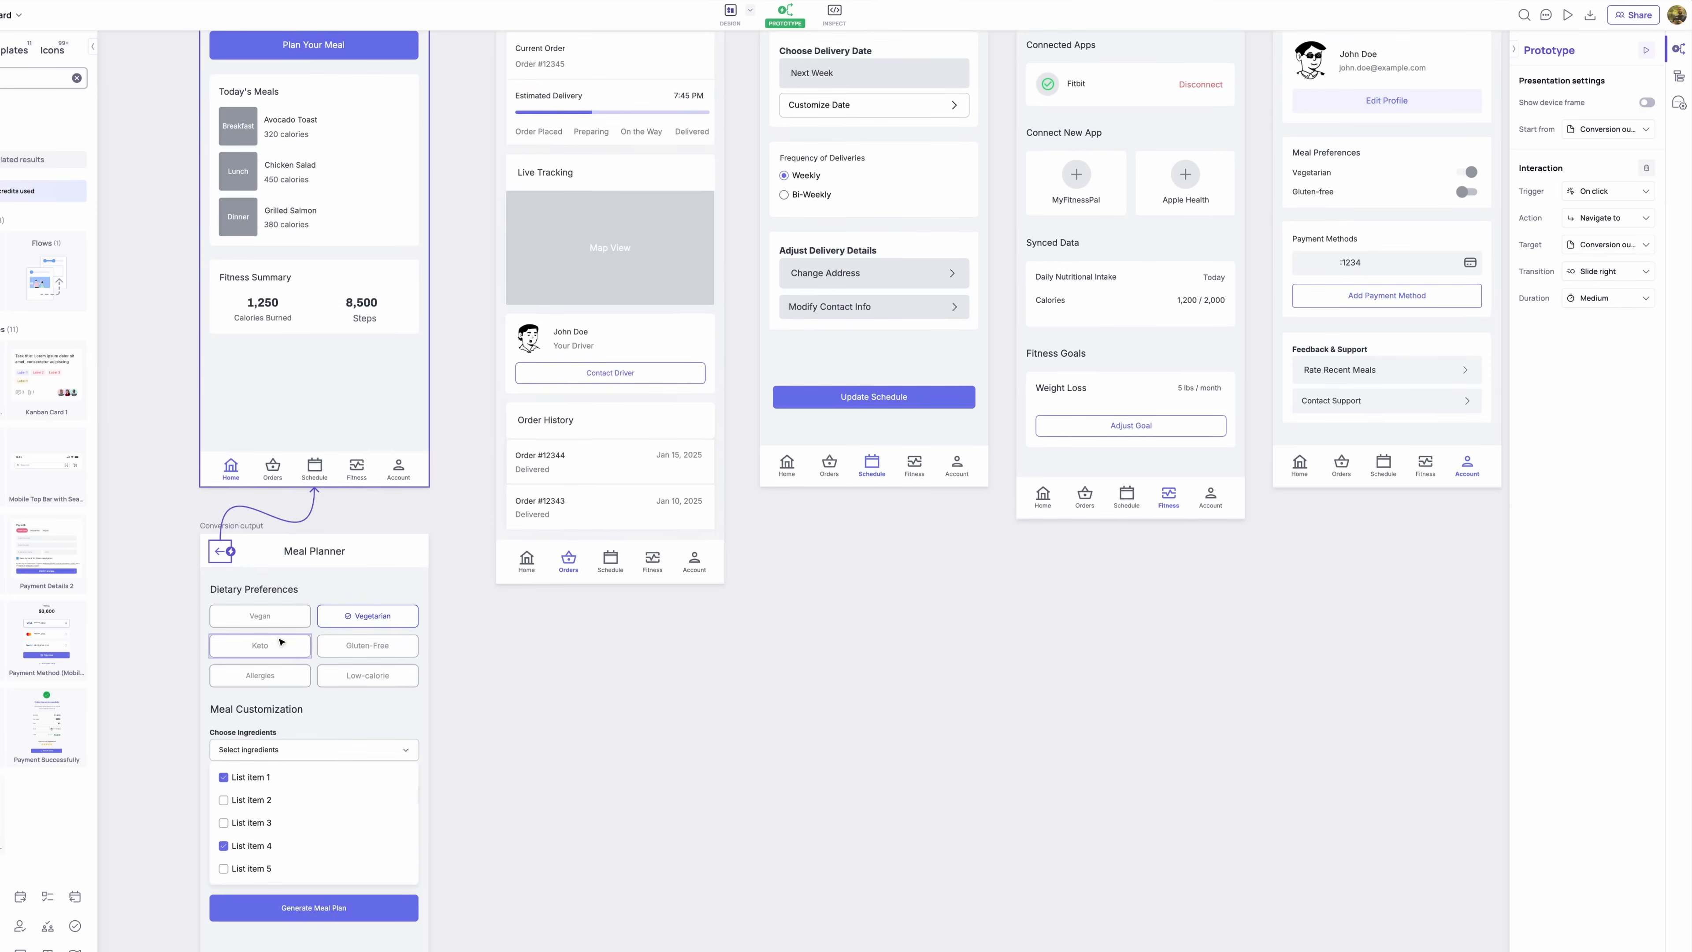
{"action": "scroll", "coordinate": [280, 642], "scroll_direction": "up", "scroll_amount": 2}
{"action": "left_click", "coordinate": [273, 606]}
{"action": "left_click_drag", "start_coordinate": [273, 623], "coordinate": [606, 583]}
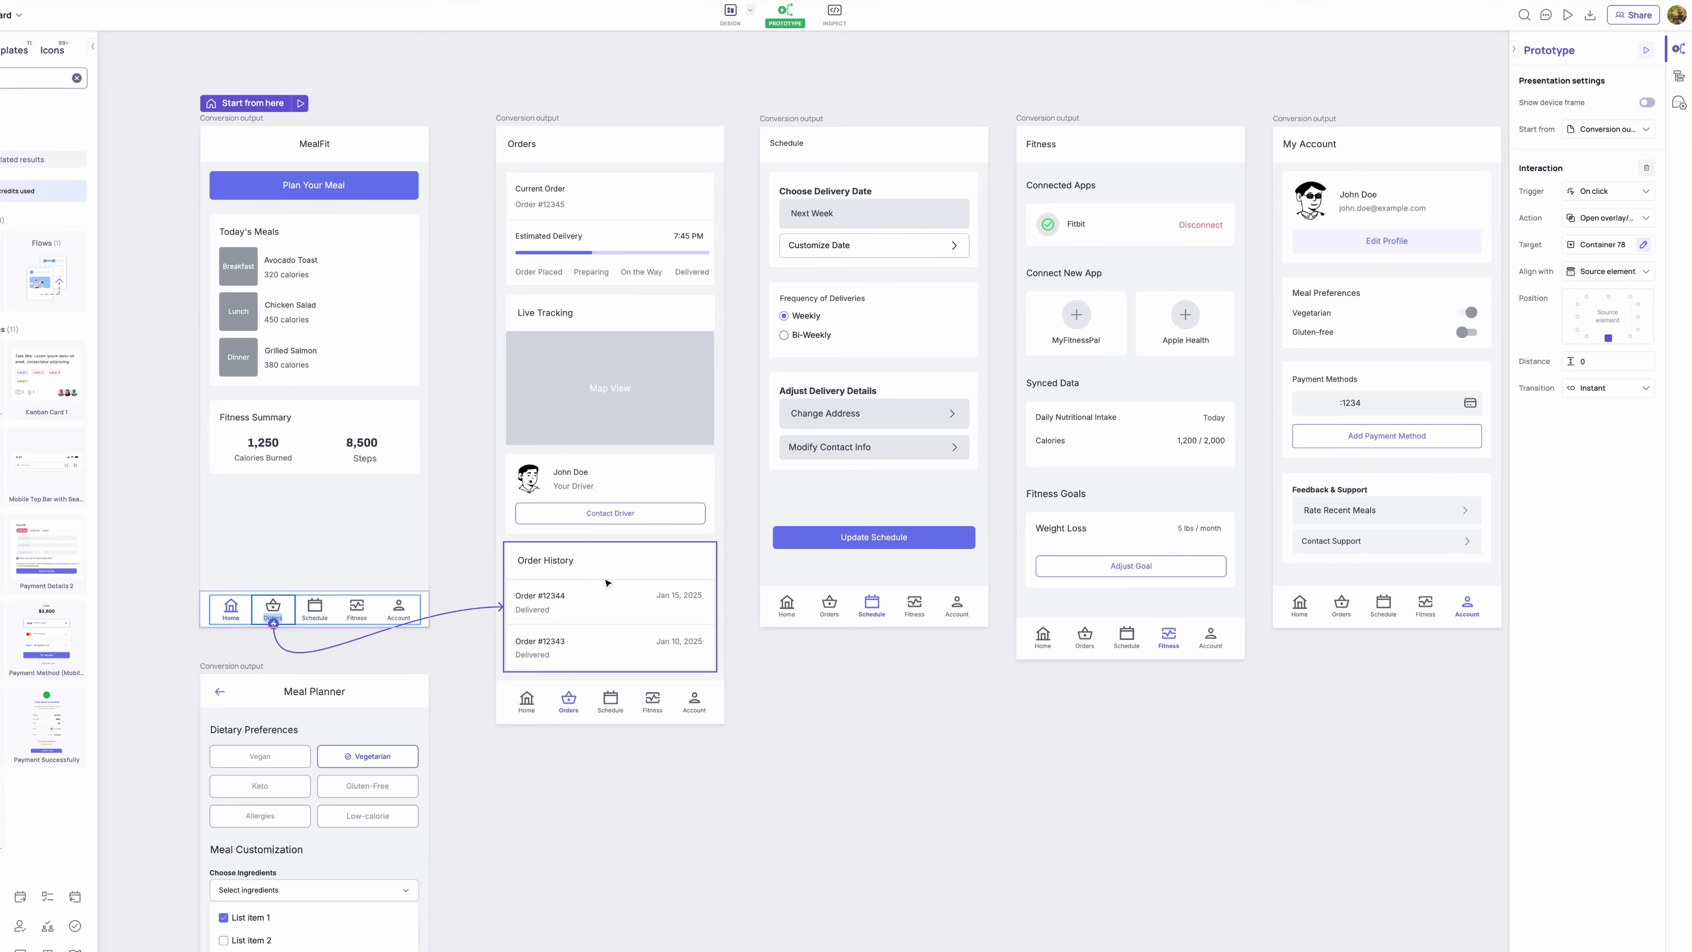
{"action": "left_click", "coordinate": [315, 608]}
{"action": "left_click_drag", "start_coordinate": [315, 624], "coordinate": [793, 500]}
{"action": "left_click", "coordinate": [357, 609]}
{"action": "left_click_drag", "start_coordinate": [357, 624], "coordinate": [1026, 393]}
{"action": "left_click", "coordinate": [400, 607]}
{"action": "left_click_drag", "start_coordinate": [398, 623], "coordinate": [1286, 383]}
Step: Reconnect the home screen's Orders tab to the whole Orders screen instead of the Order History container
{"action": "left_click", "coordinate": [356, 608]}
{"action": "left_click", "coordinate": [313, 613]}
{"action": "left_click", "coordinate": [273, 611]}
{"action": "left_click_drag", "start_coordinate": [274, 624], "coordinate": [499, 506]}
Step: Link the Home, Schedule, Fitness and Account tabs on the Orders screen to their matching screens
{"action": "double_click", "coordinate": [528, 705]}
{"action": "left_click_drag", "start_coordinate": [526, 717], "coordinate": [421, 590]}
{"action": "left_click", "coordinate": [610, 707]}
{"action": "left_click_drag", "start_coordinate": [611, 717], "coordinate": [1020, 539]}
{"action": "left_click", "coordinate": [653, 707]}
{"action": "left_click", "coordinate": [694, 706]}
{"action": "left_click_drag", "start_coordinate": [695, 716], "coordinate": [1281, 512]}
Step: Link the Home, Orders, Fitness and Account tabs on the Schedule screen to their matching screens
{"action": "double_click", "coordinate": [786, 610]}
{"action": "left_click_drag", "start_coordinate": [787, 620], "coordinate": [720, 519]}
{"action": "left_click", "coordinate": [829, 607]}
{"action": "left_click", "coordinate": [915, 610]}
{"action": "left_click_drag", "start_coordinate": [915, 621], "coordinate": [1277, 380]}
{"action": "left_click", "coordinate": [957, 609]}
{"action": "left_click_drag", "start_coordinate": [1277, 380], "coordinate": [1280, 378]}
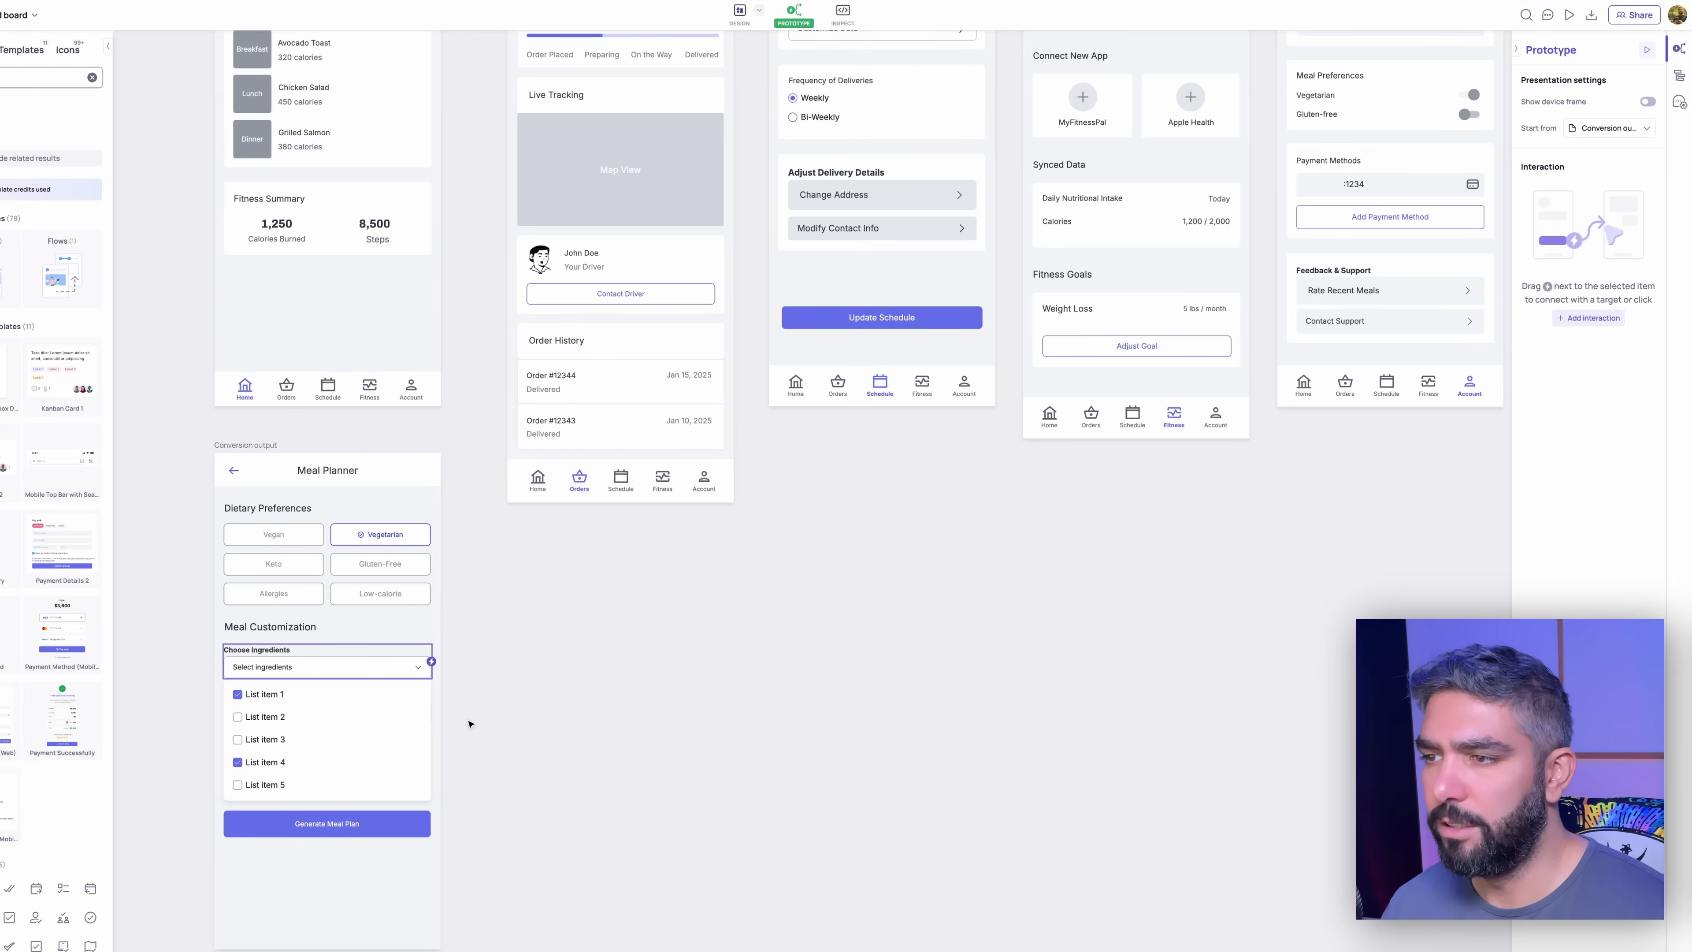
Step: Add an on-click interaction to the Choose Ingredients dropdown that opens the checkbox list as an overlay directly below it
{"action": "left_click", "coordinate": [1589, 318]}
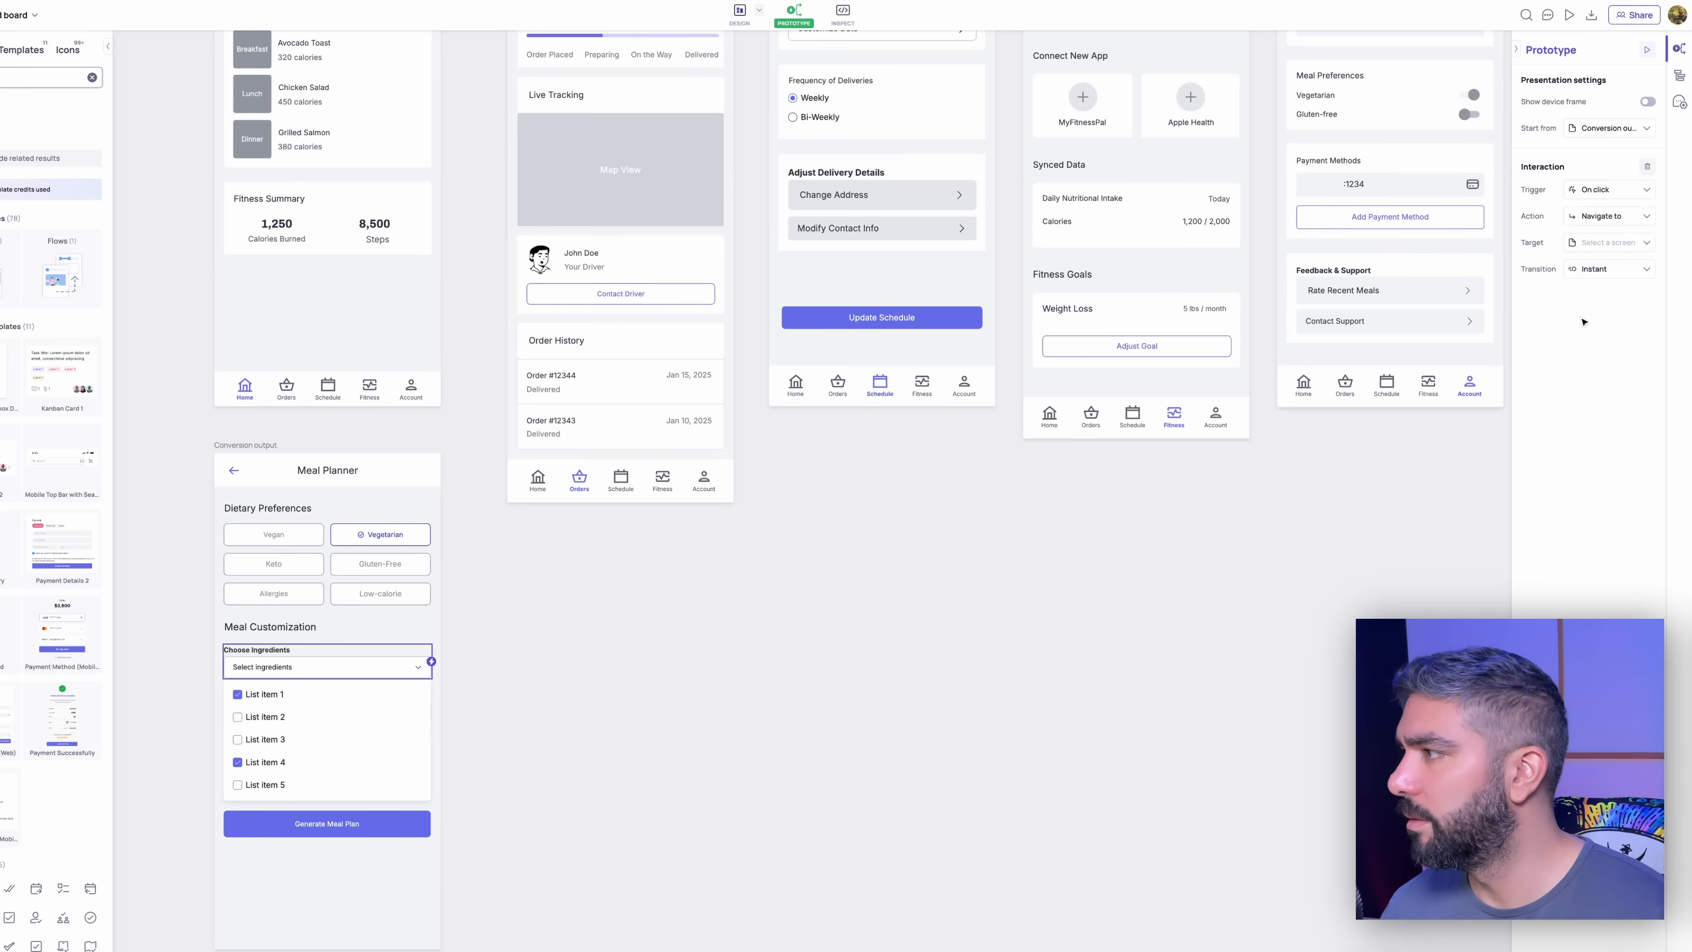
{"action": "left_click", "coordinate": [1612, 221]}
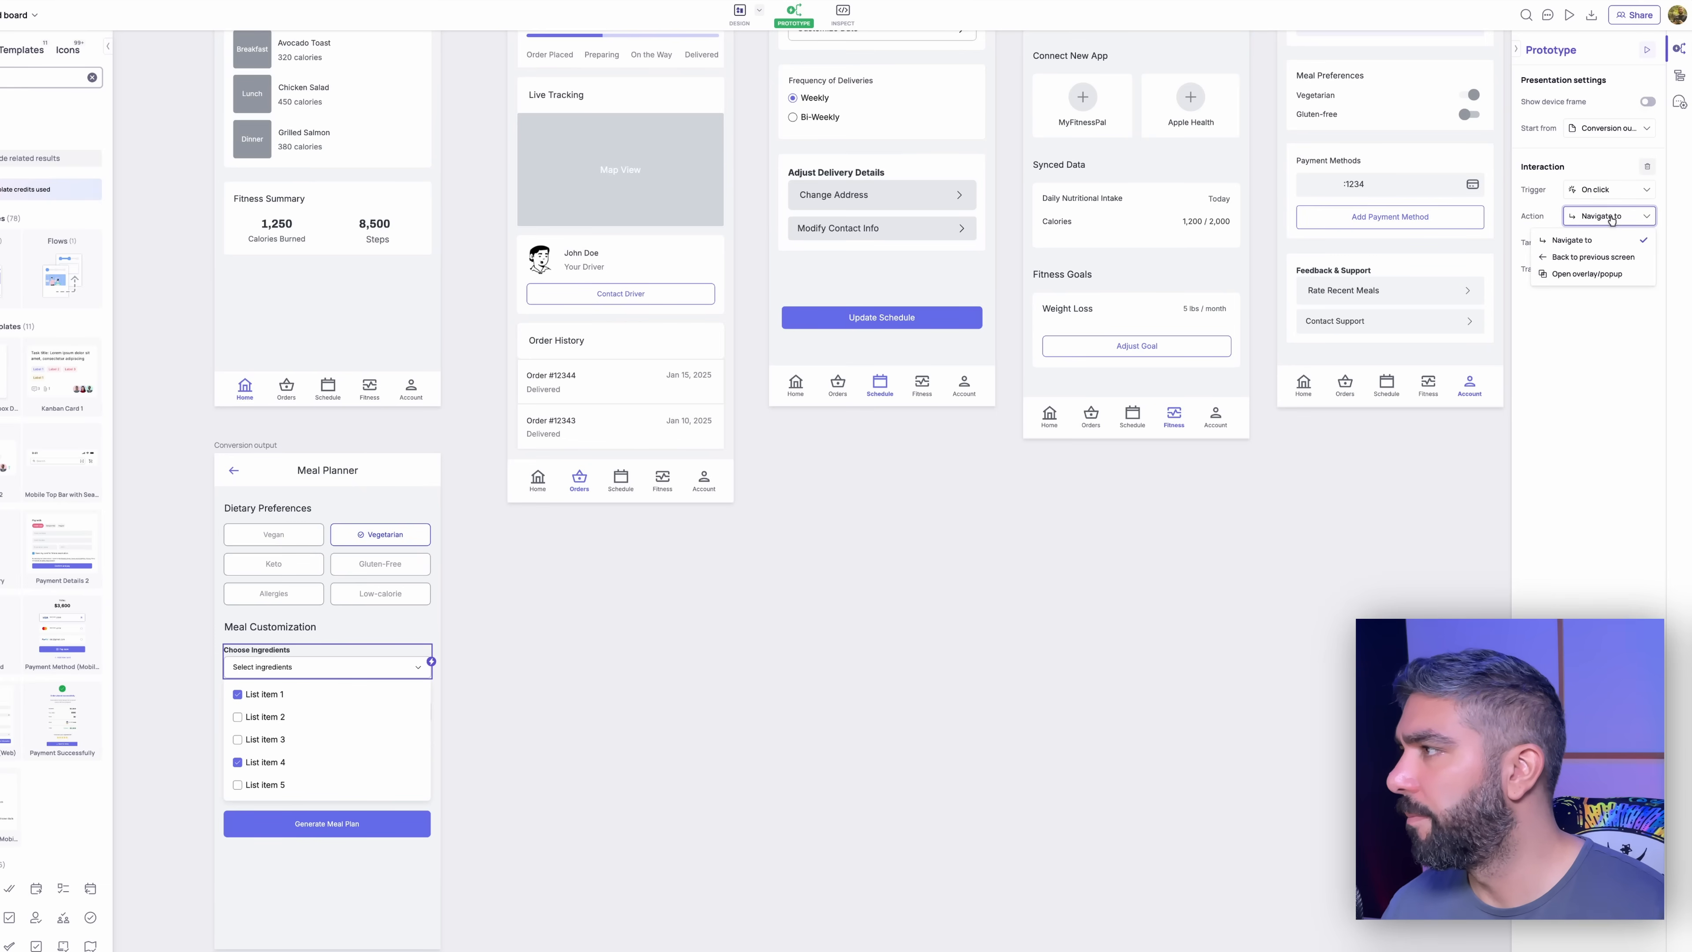
{"action": "left_click", "coordinate": [1604, 276]}
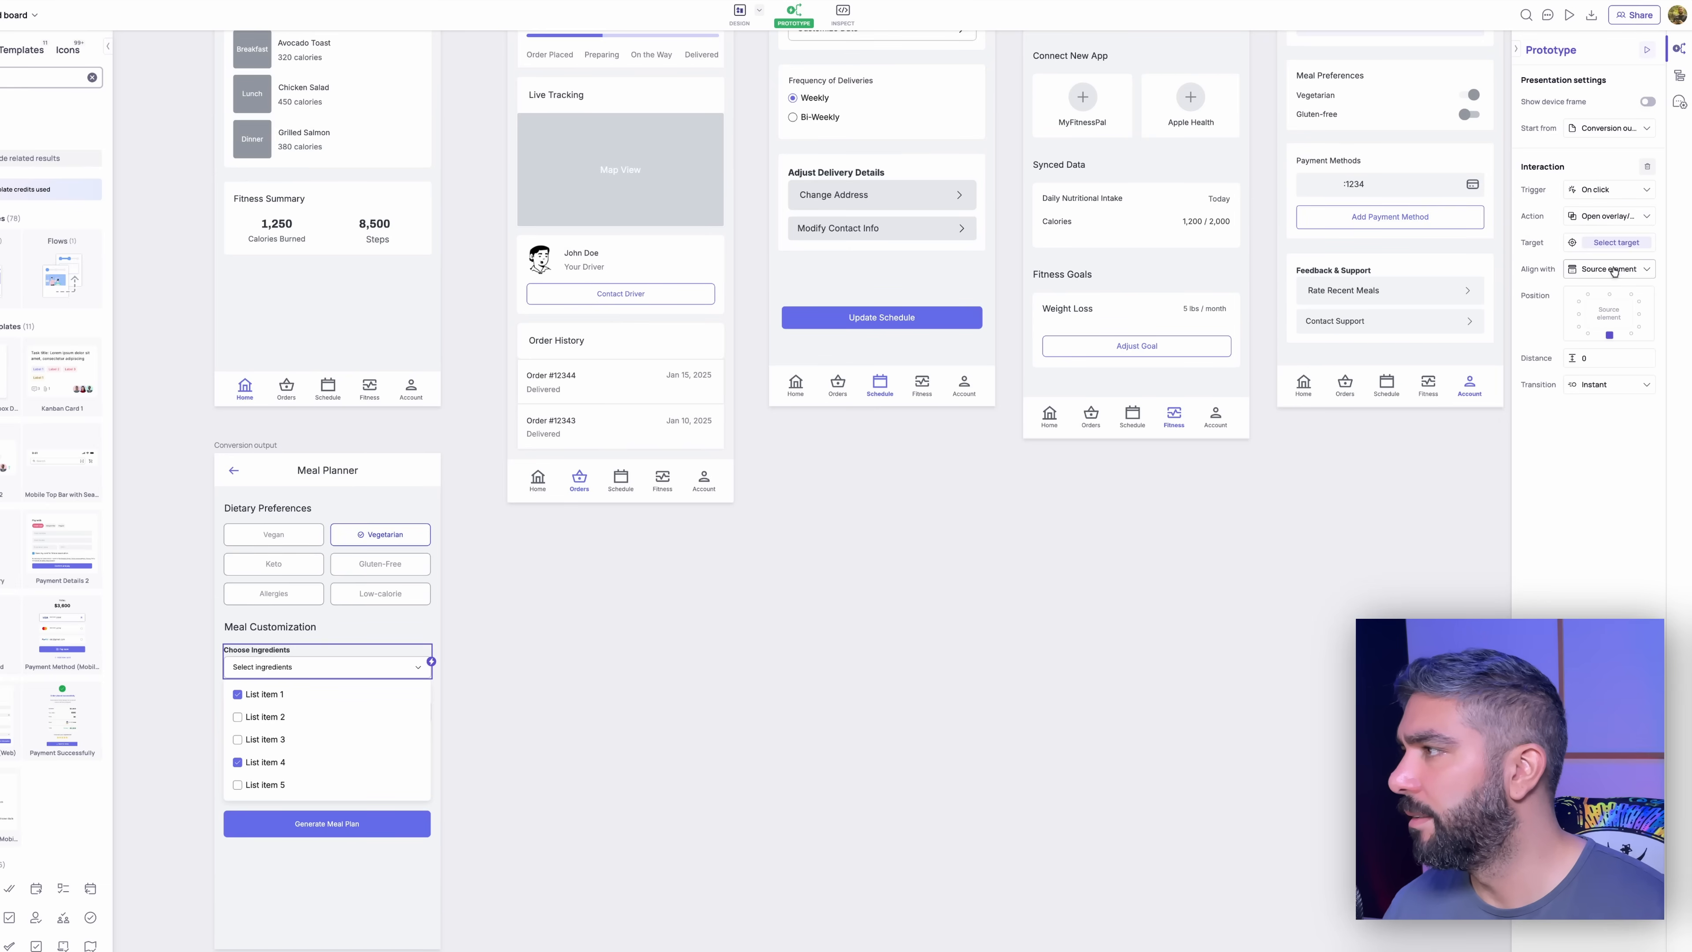
{"action": "left_click", "coordinate": [1609, 245]}
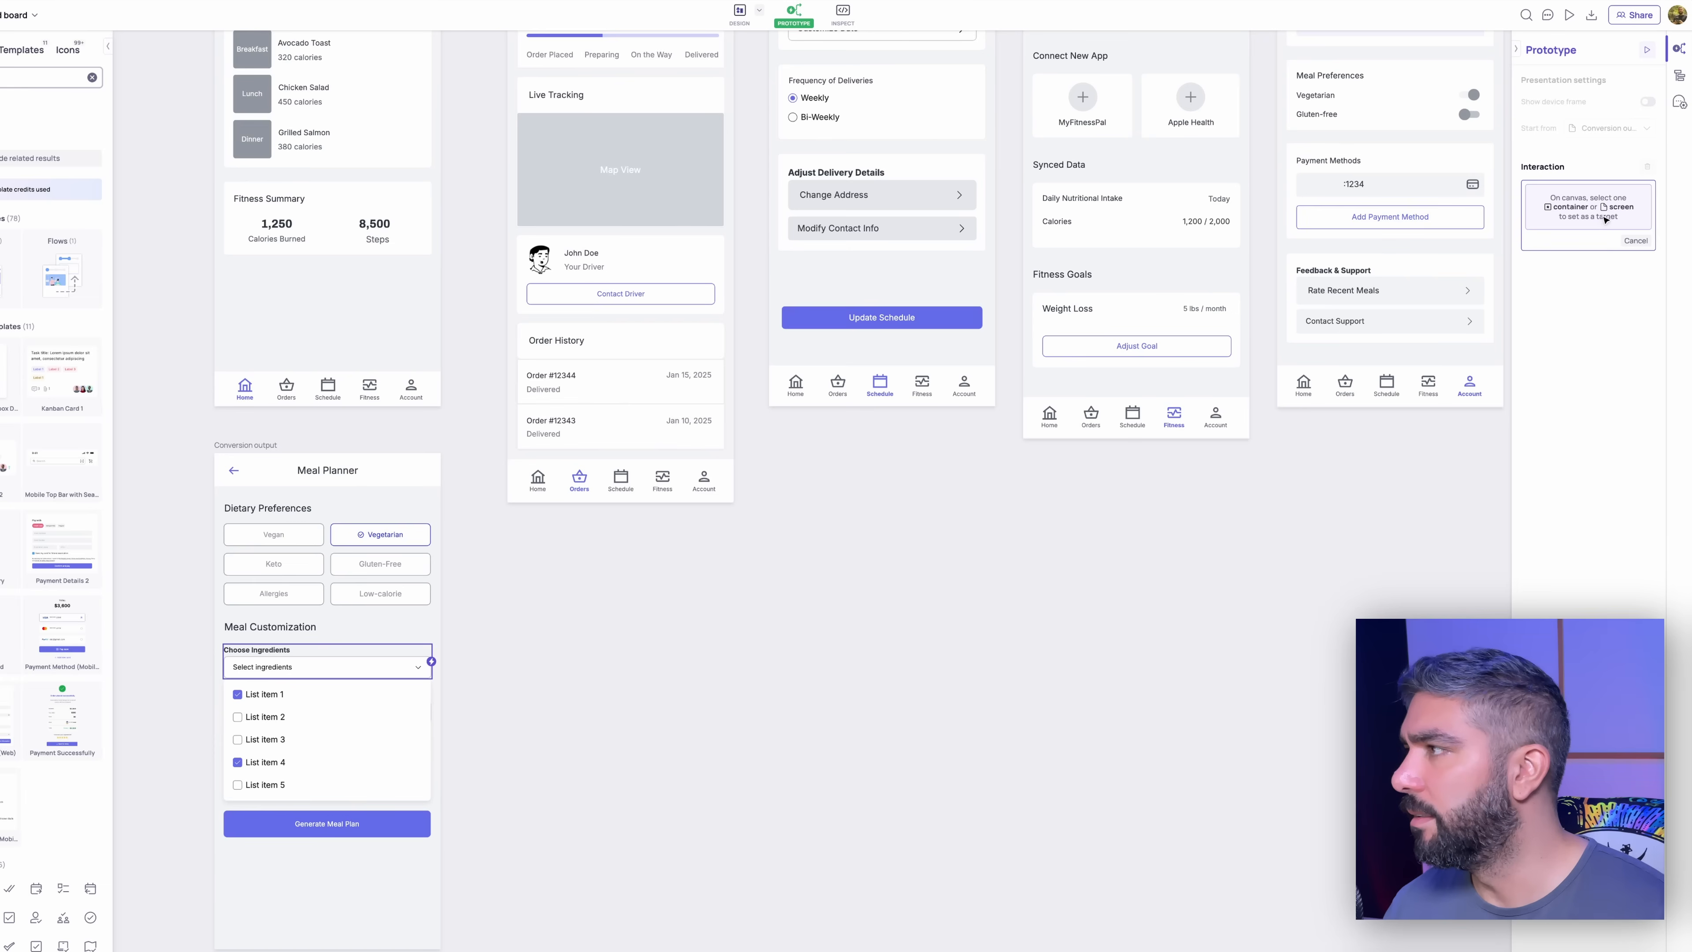
{"action": "left_click", "coordinate": [360, 703]}
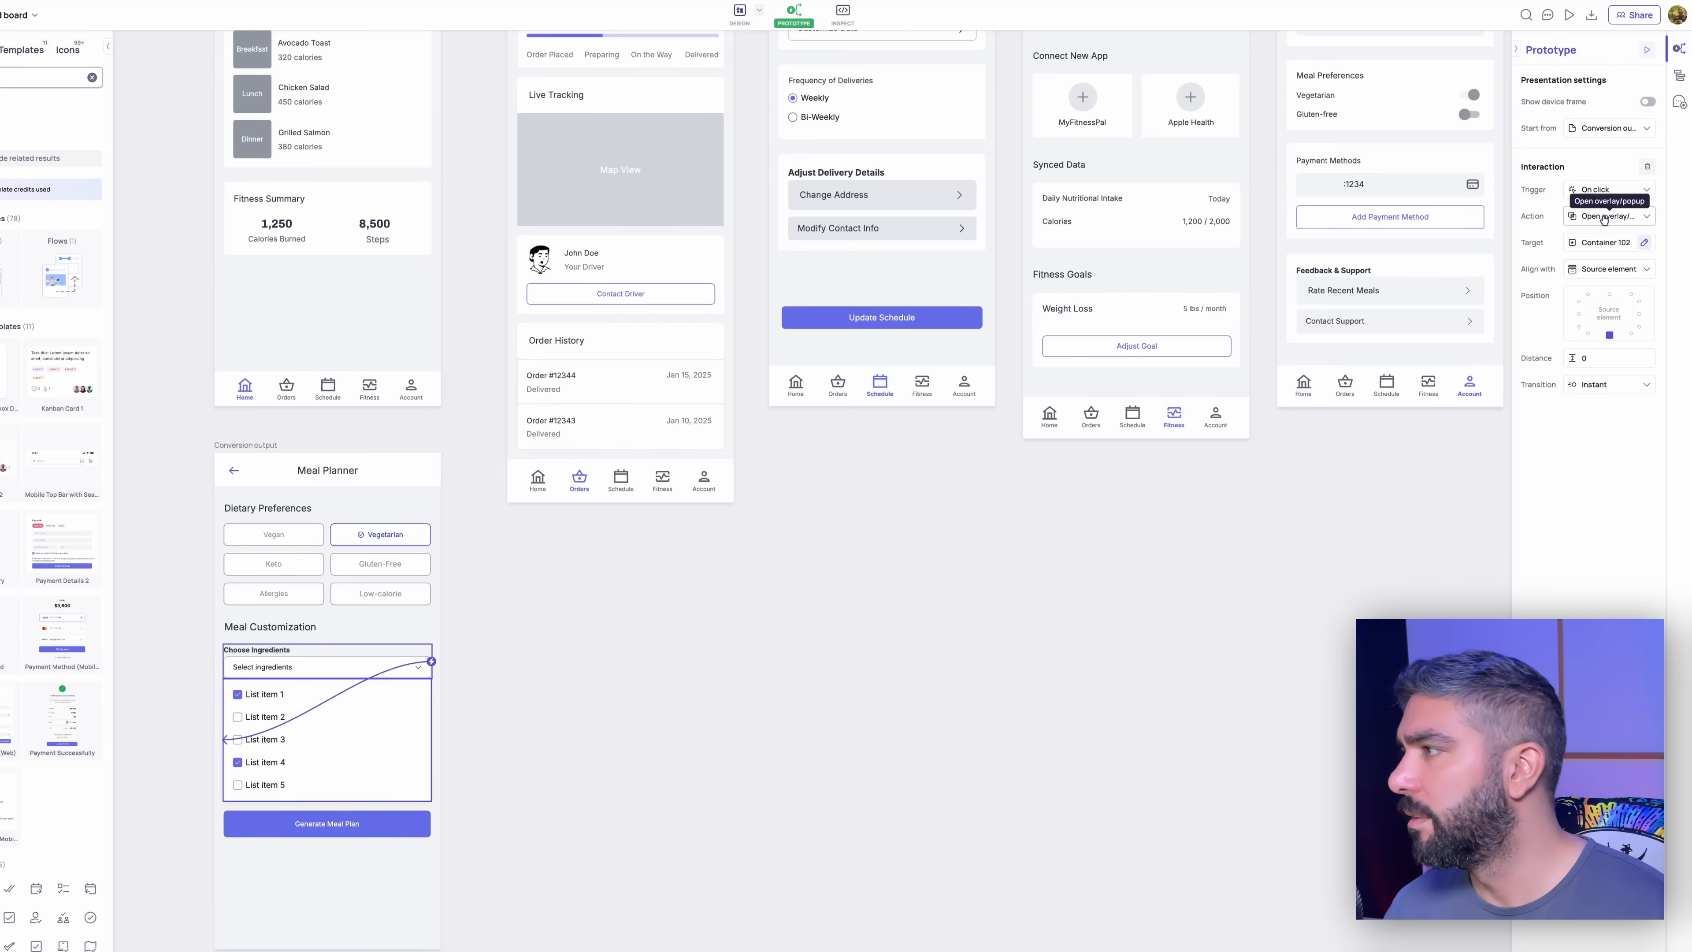
{"action": "left_click", "coordinate": [1610, 293]}
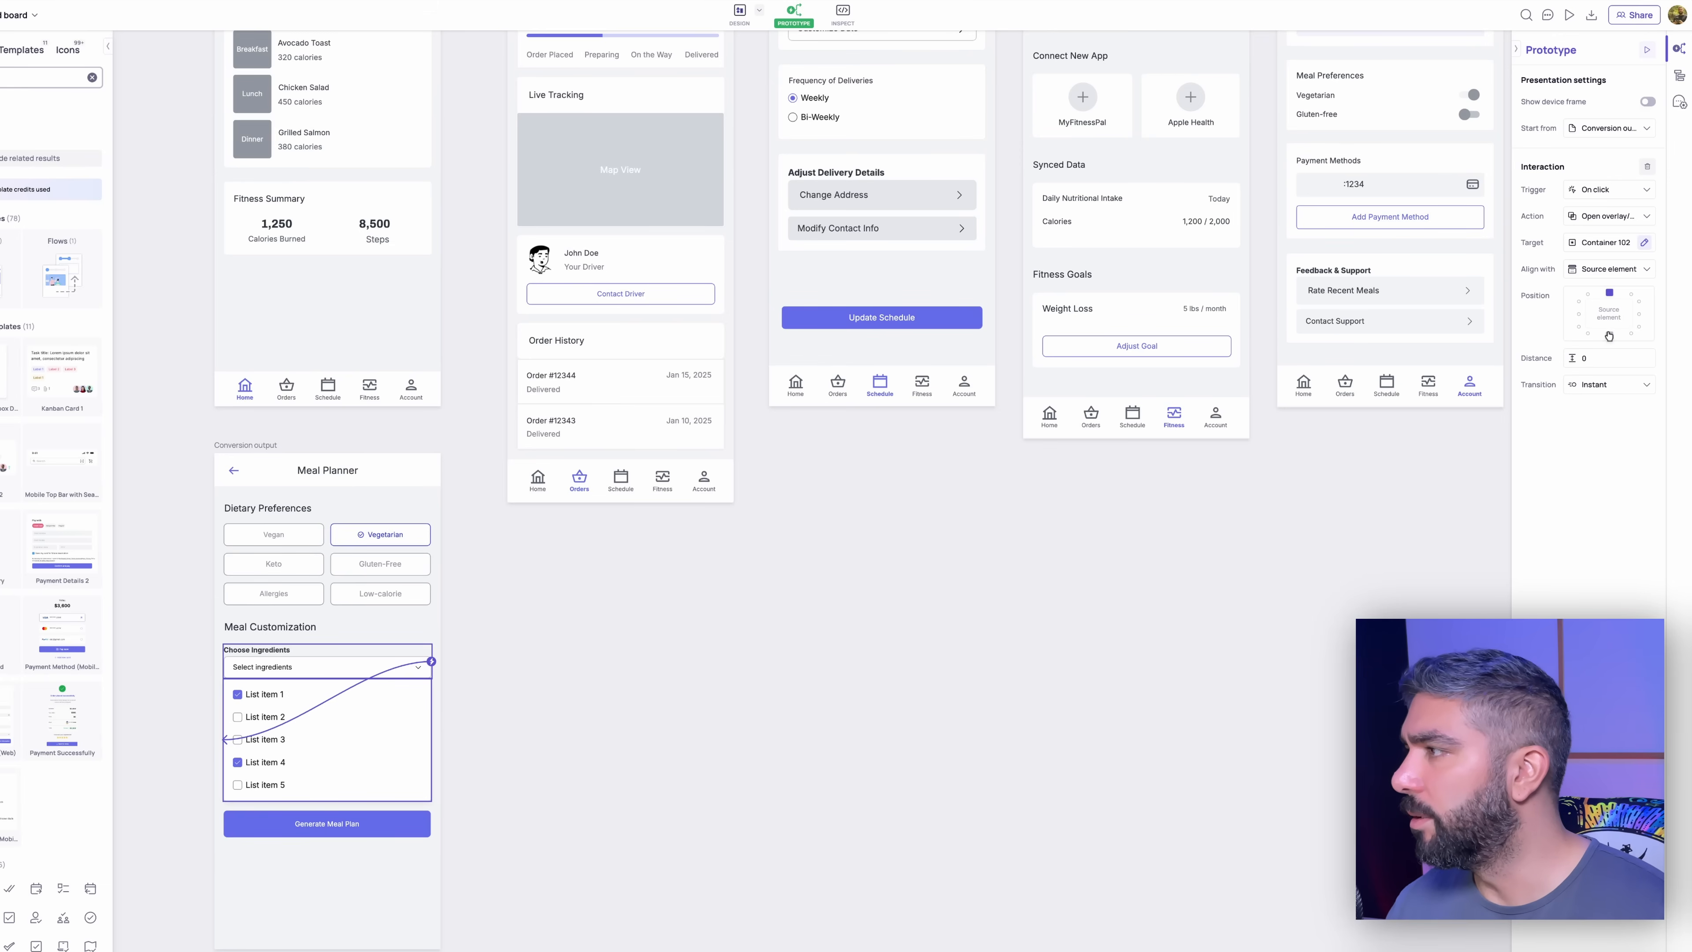
{"action": "left_click", "coordinate": [1609, 334]}
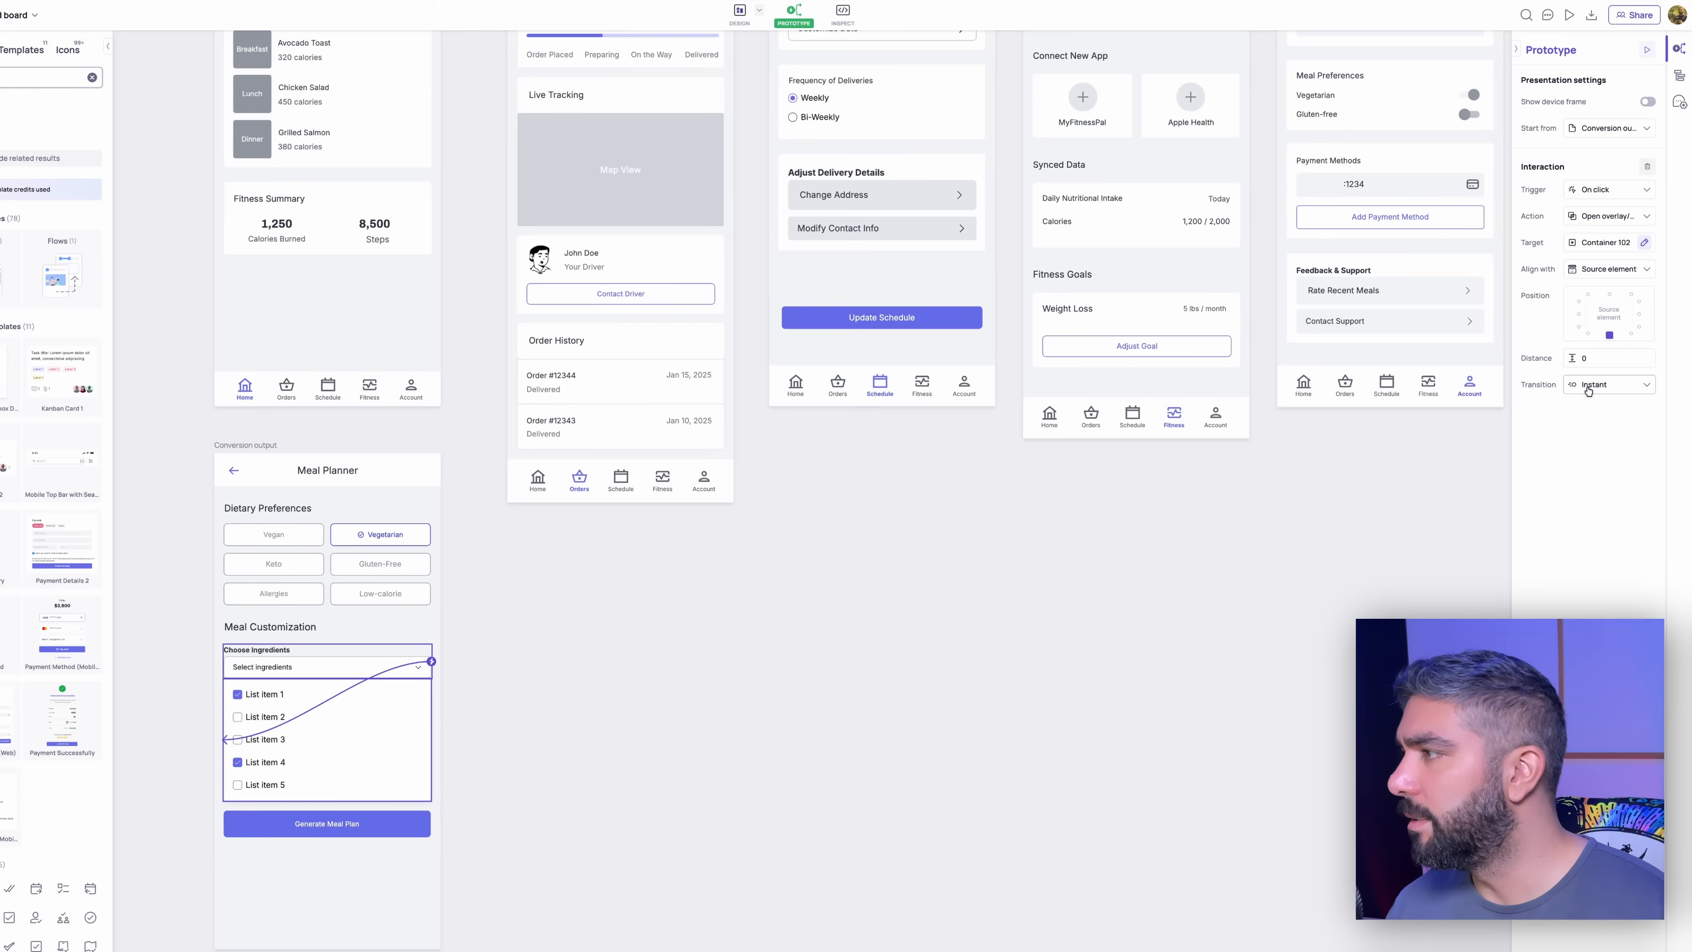
{"action": "left_click", "coordinate": [1614, 387]}
{"action": "left_click", "coordinate": [1614, 390]}
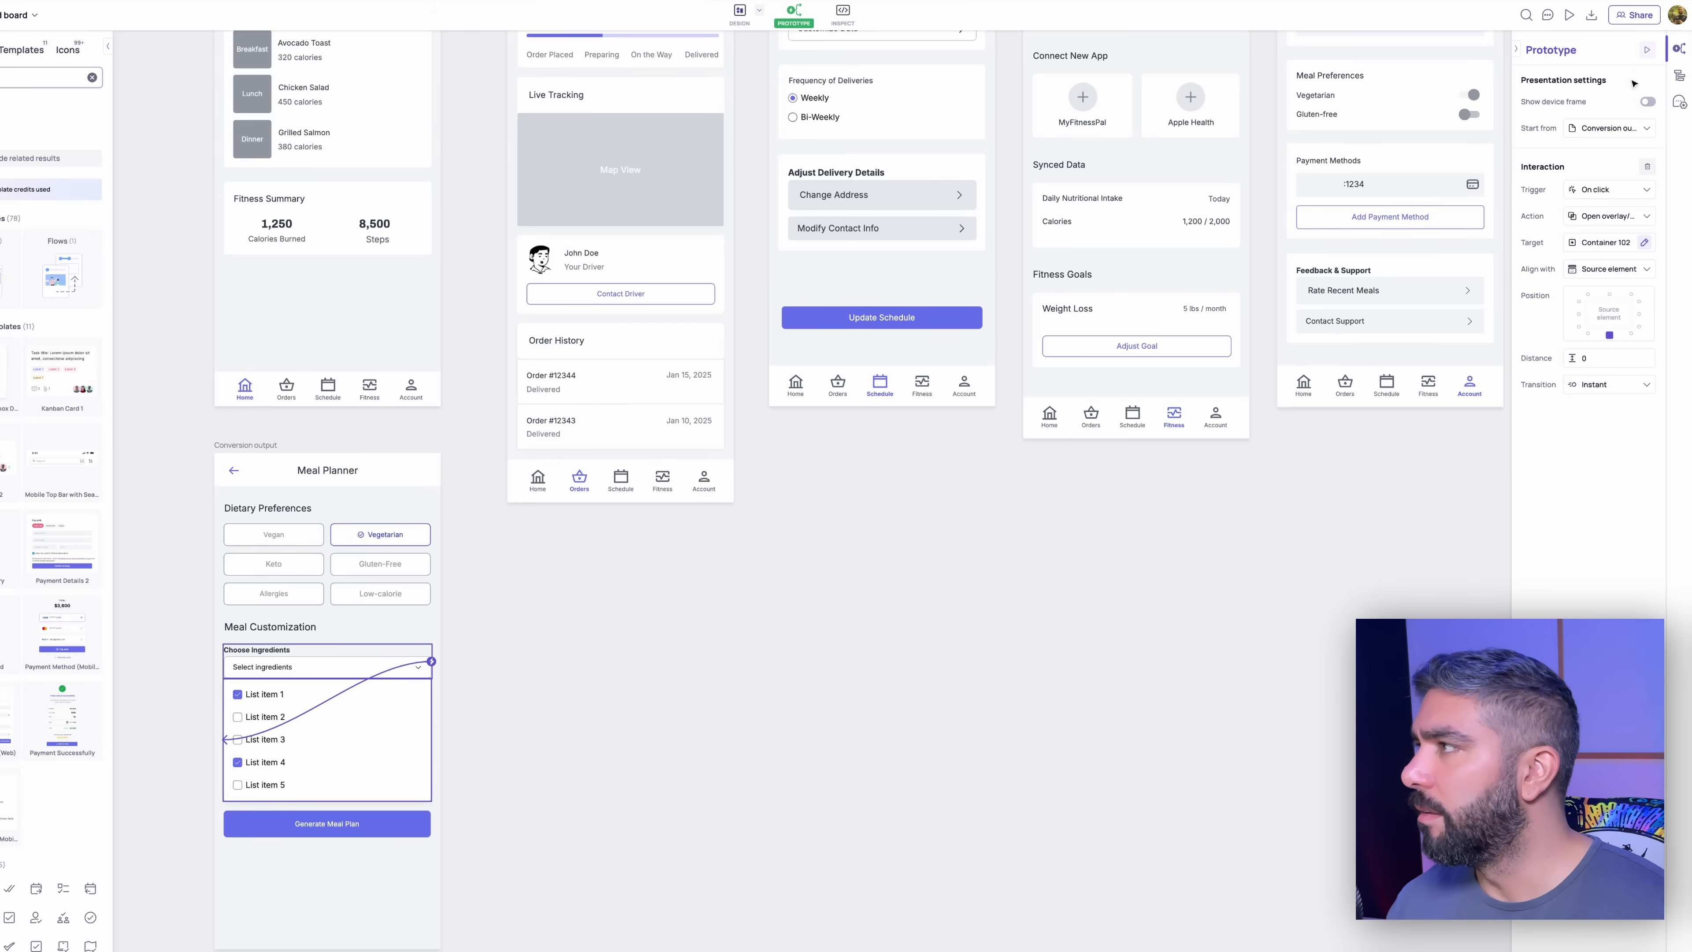
Step: Preview the Meal Planner screen, open the ingredients dropdown to test the overlay, and return to the board
{"action": "left_click", "coordinate": [1647, 54]}
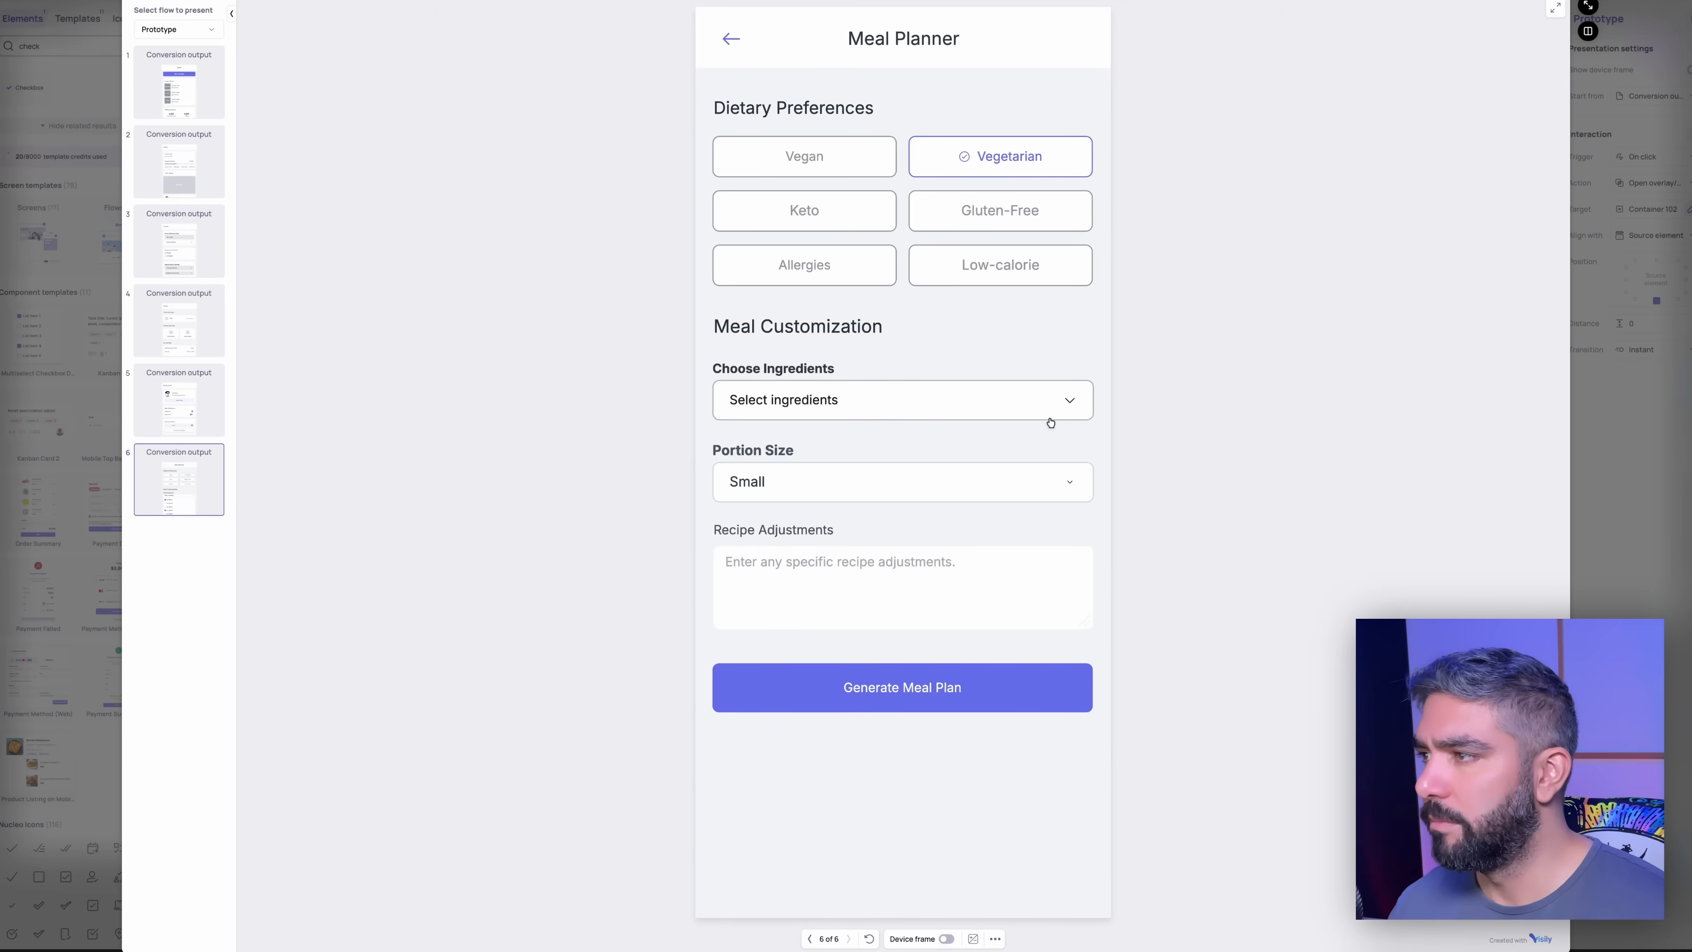
{"action": "left_click", "coordinate": [1070, 404]}
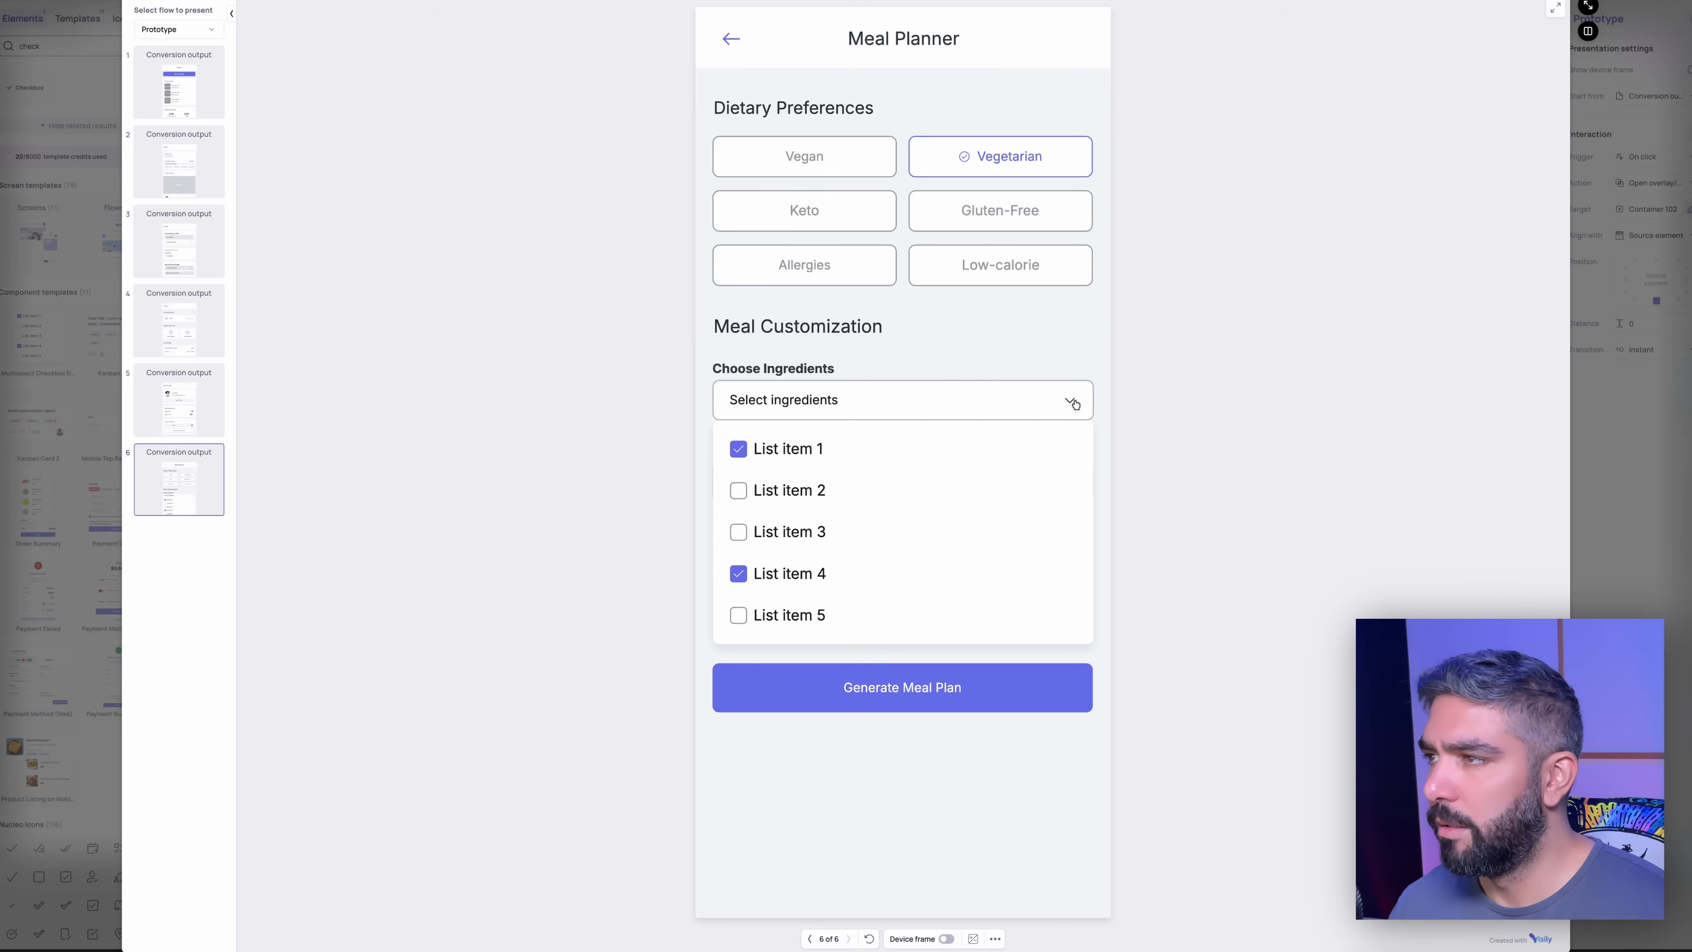
{"action": "left_click", "coordinate": [1588, 29]}
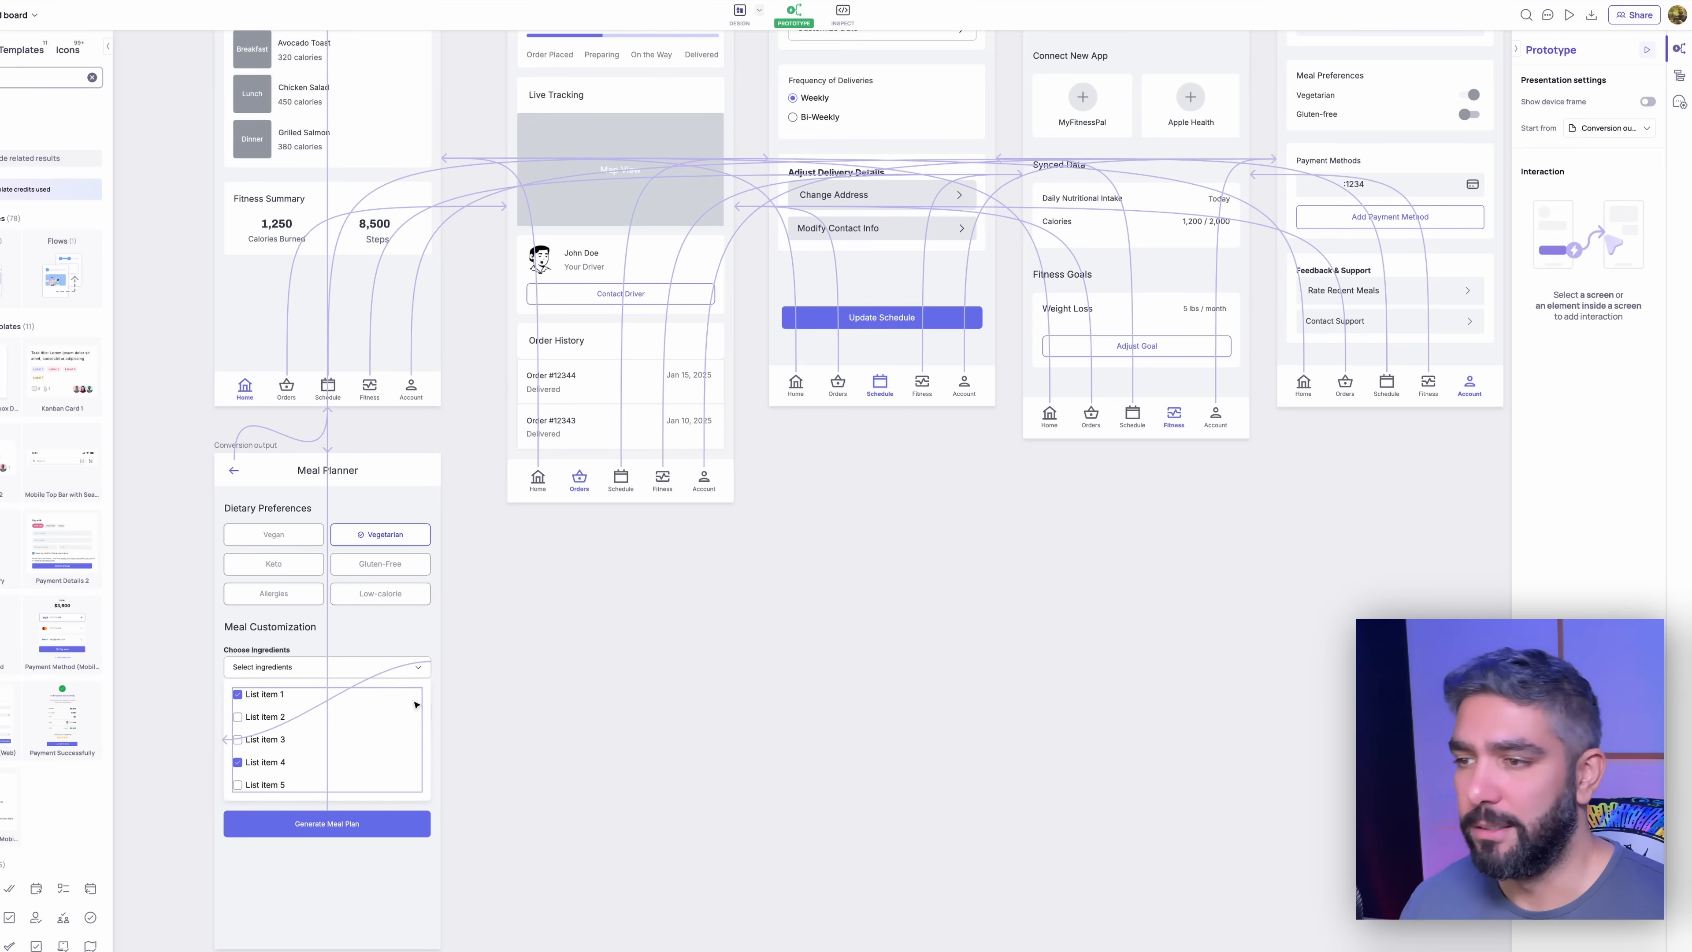
Step: Review the action choices available for the Choose Ingredients dropdown's interaction
{"action": "left_click", "coordinate": [428, 669]}
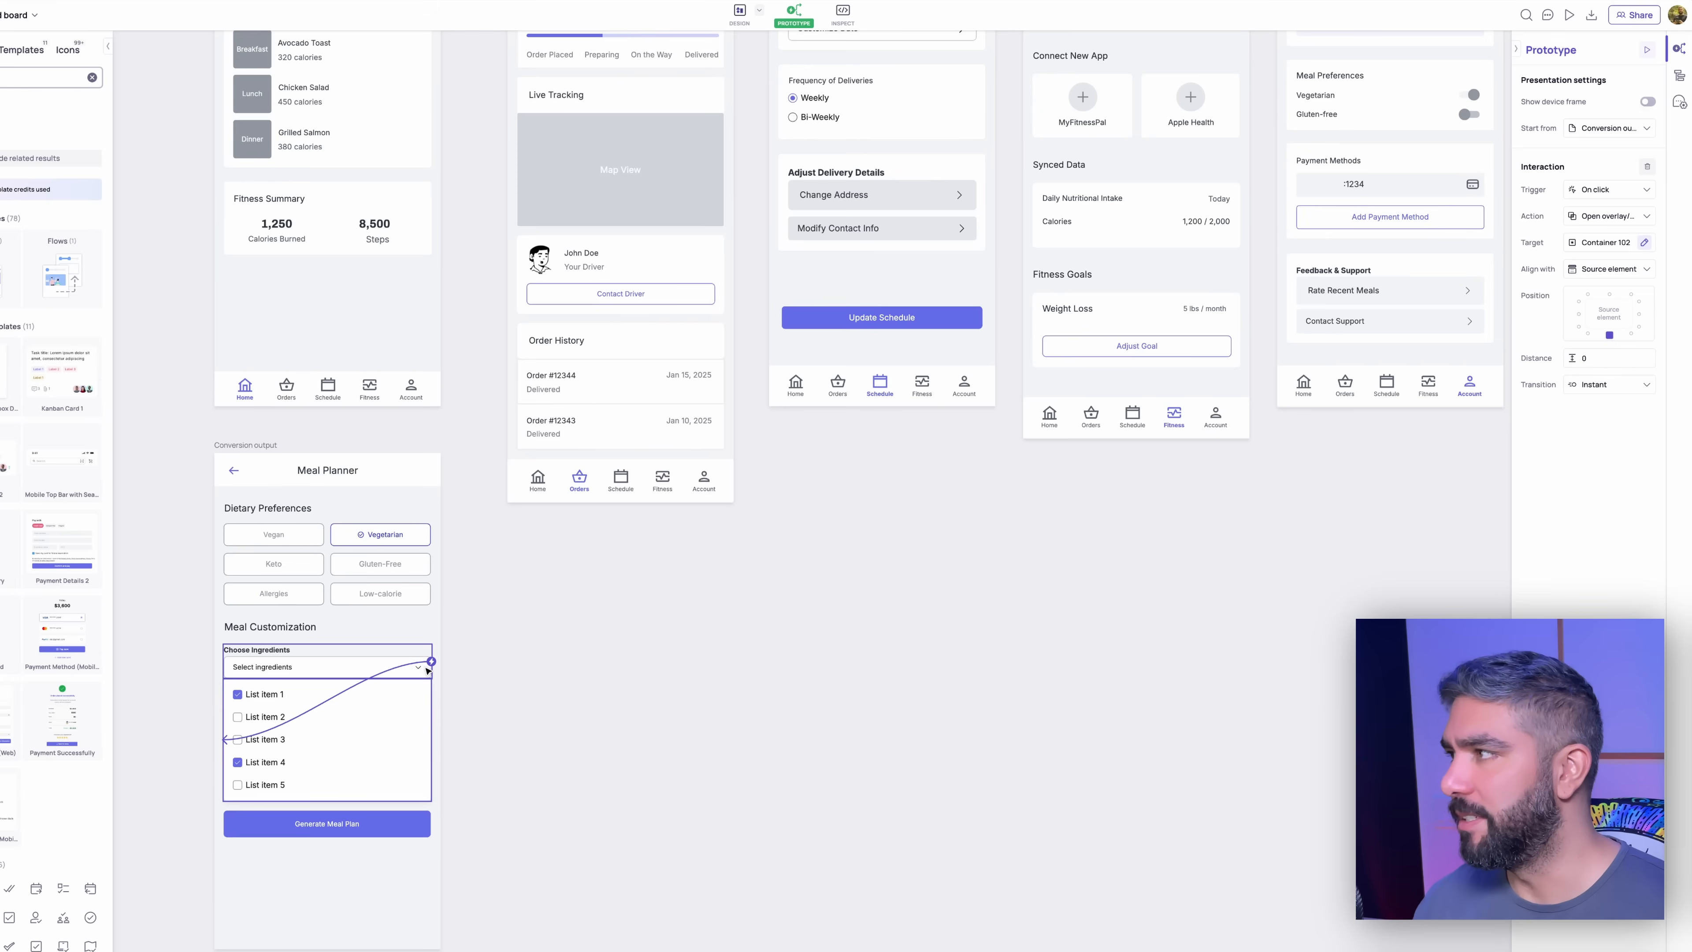
{"action": "left_click", "coordinate": [1601, 217]}
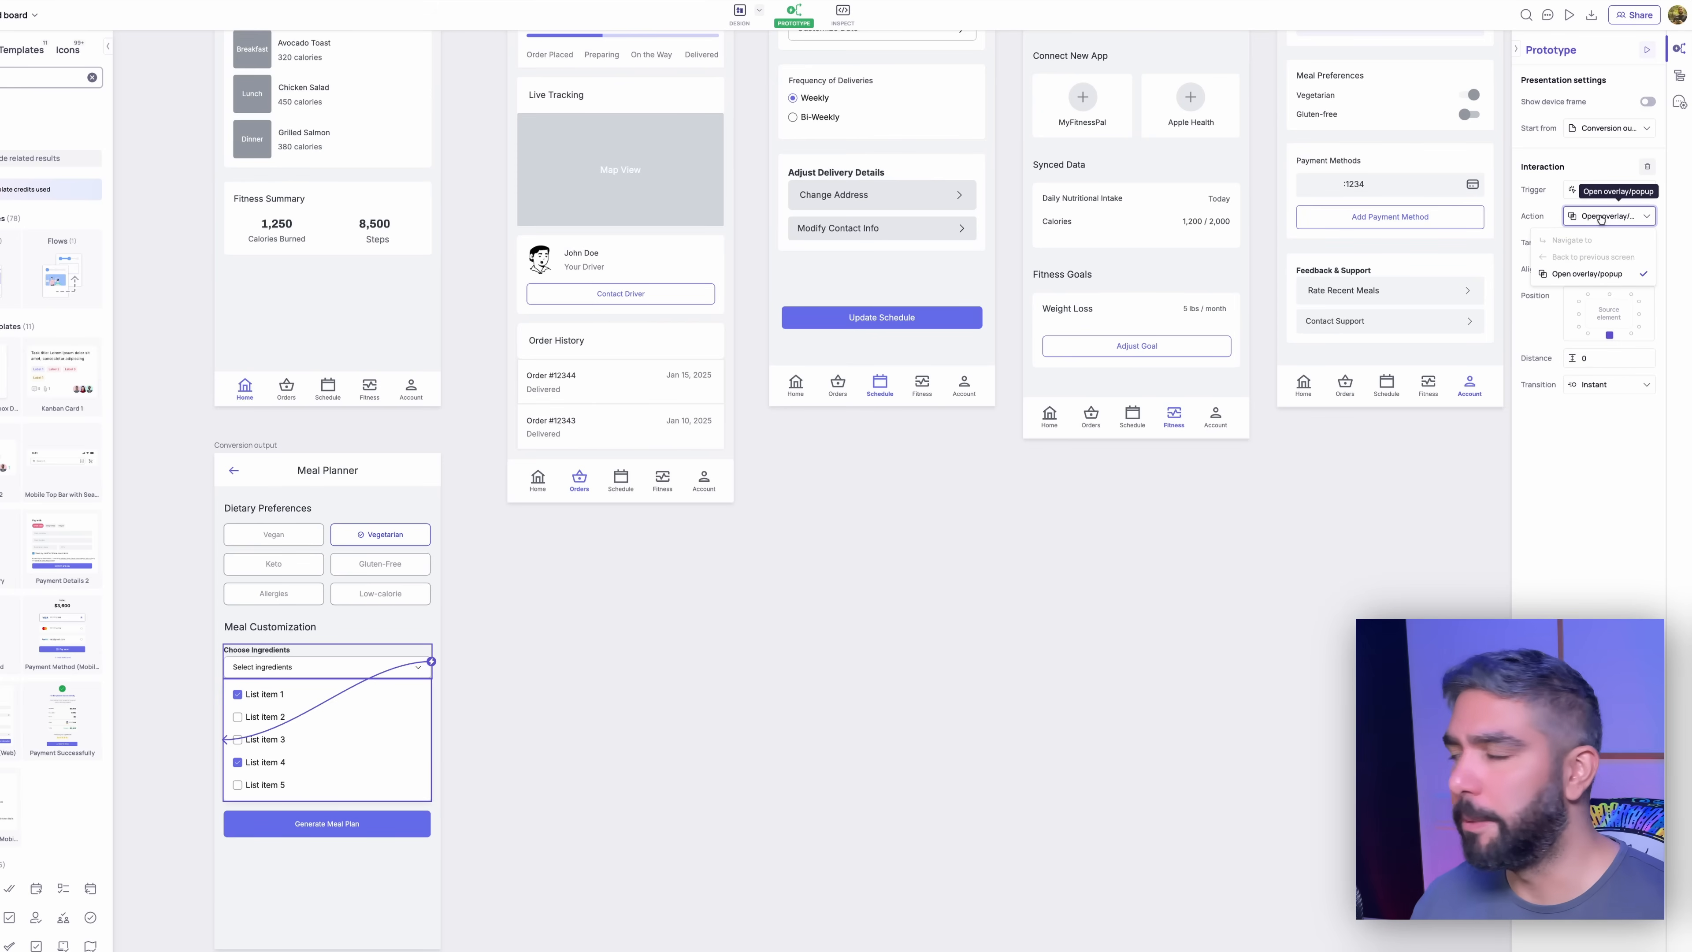
{"action": "left_click", "coordinate": [1601, 218]}
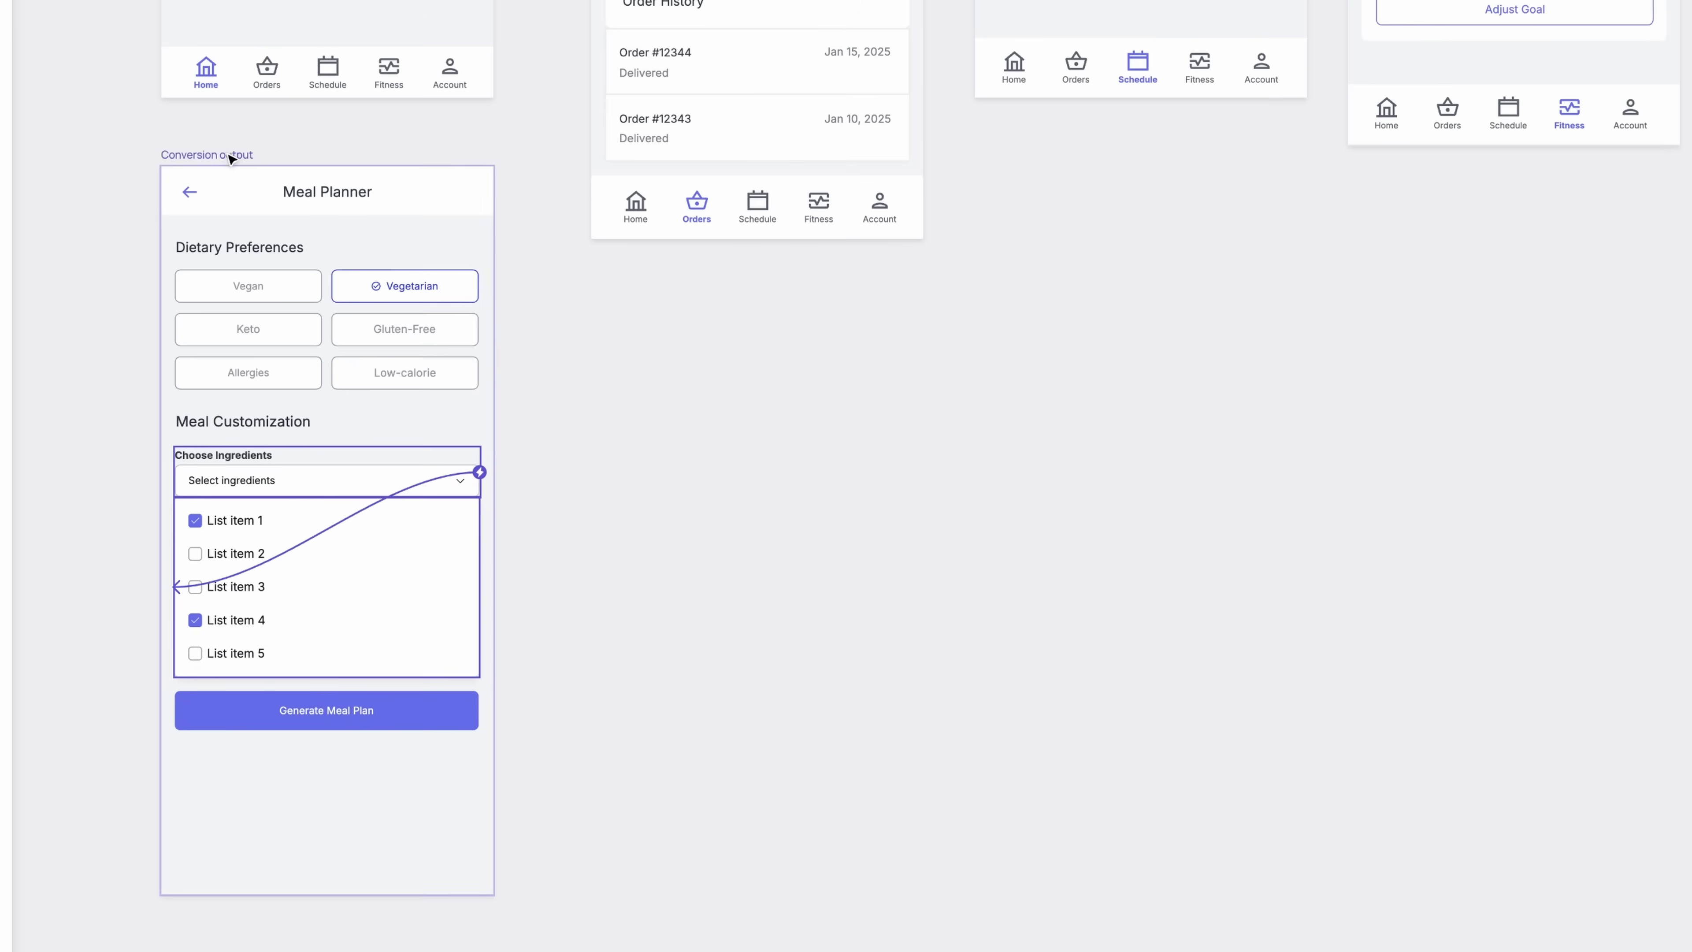
Step: Duplicate the Meal Planner screen beside the original and delete the checkbox list from the original
{"action": "left_click_drag", "start_coordinate": [259, 446], "coordinate": [260, 542]}
{"action": "scroll", "coordinate": [228, 299], "scroll_direction": "down", "scroll_amount": 1}
{"action": "left_click_drag", "start_coordinate": [228, 300], "coordinate": [595, 303], "text": "alt"}
{"action": "left_click", "coordinate": [428, 572]}
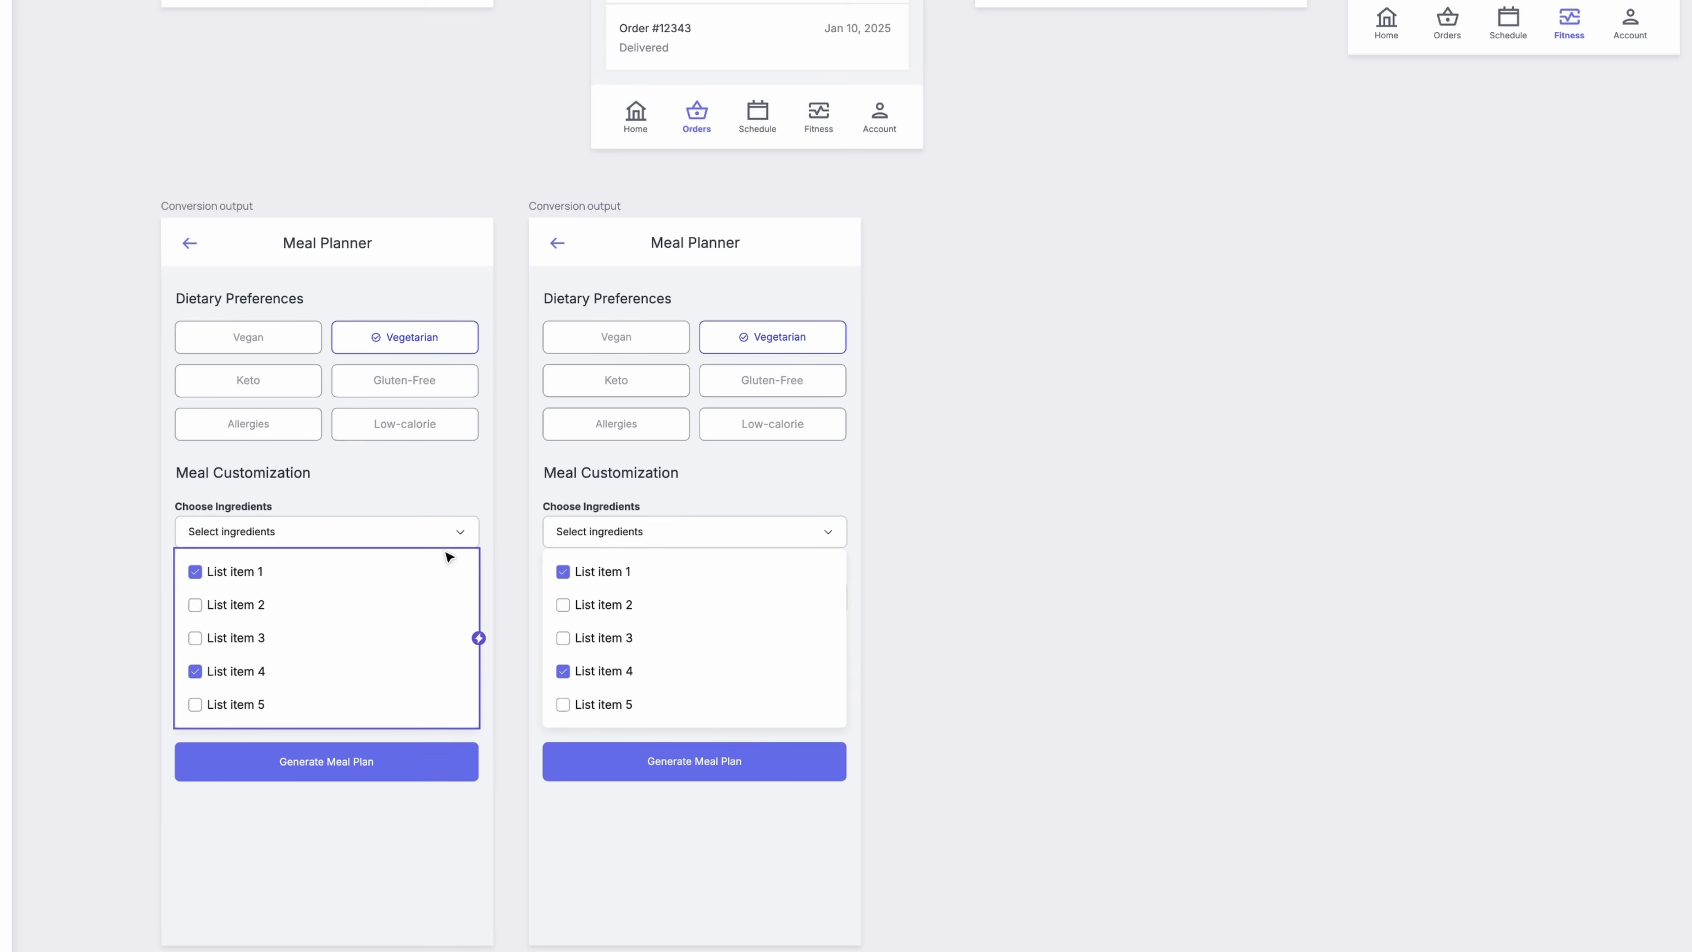
{"action": "key", "text": "Delete"}
Step: Link the closed ingredients dropdown to the duplicated Meal Planner screen and the duplicate's dropdown back to the original screen
{"action": "left_click", "coordinate": [450, 536]}
{"action": "left_click_drag", "start_coordinate": [481, 526], "coordinate": [721, 505]}
{"action": "left_click", "coordinate": [691, 505]}
{"action": "left_click_drag", "start_coordinate": [848, 523], "coordinate": [477, 481]}
{"action": "left_click", "coordinate": [797, 808]}
Step: Preview the Meal Planner screen, toggle the ingredients dropdown open and closed several times, and exit the preview
{"action": "left_click", "coordinate": [175, 206]}
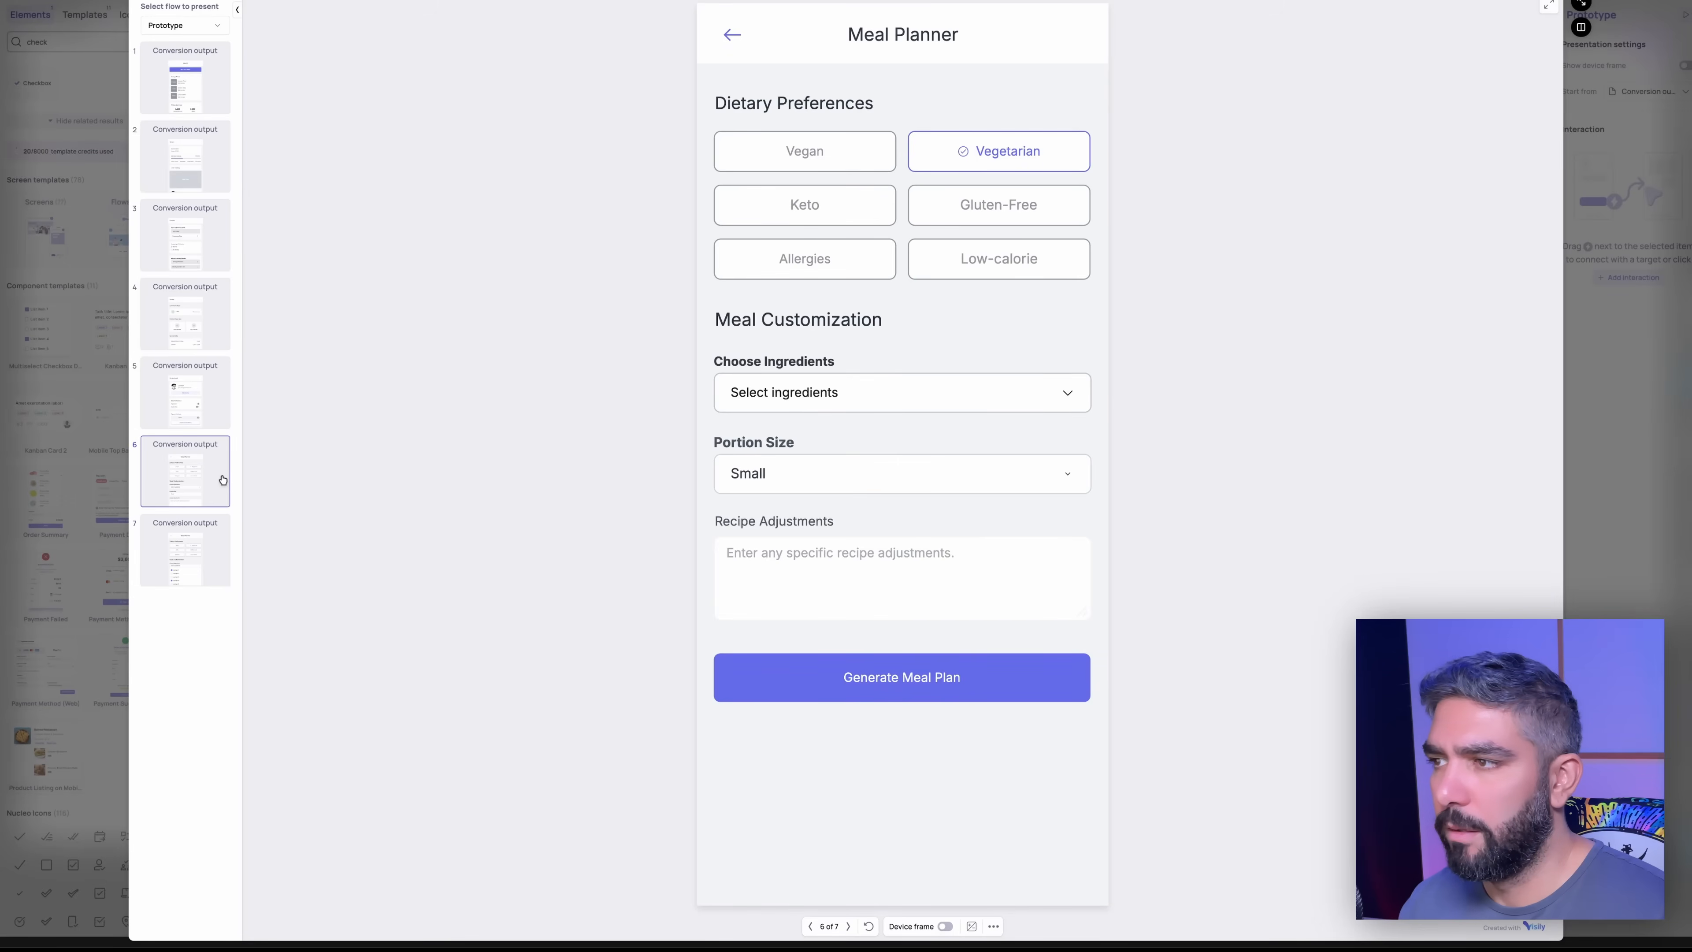
{"action": "left_click", "coordinate": [1038, 397]}
{"action": "left_click", "coordinate": [1038, 397]}
{"action": "left_click", "coordinate": [1038, 396]}
{"action": "left_click", "coordinate": [1038, 397]}
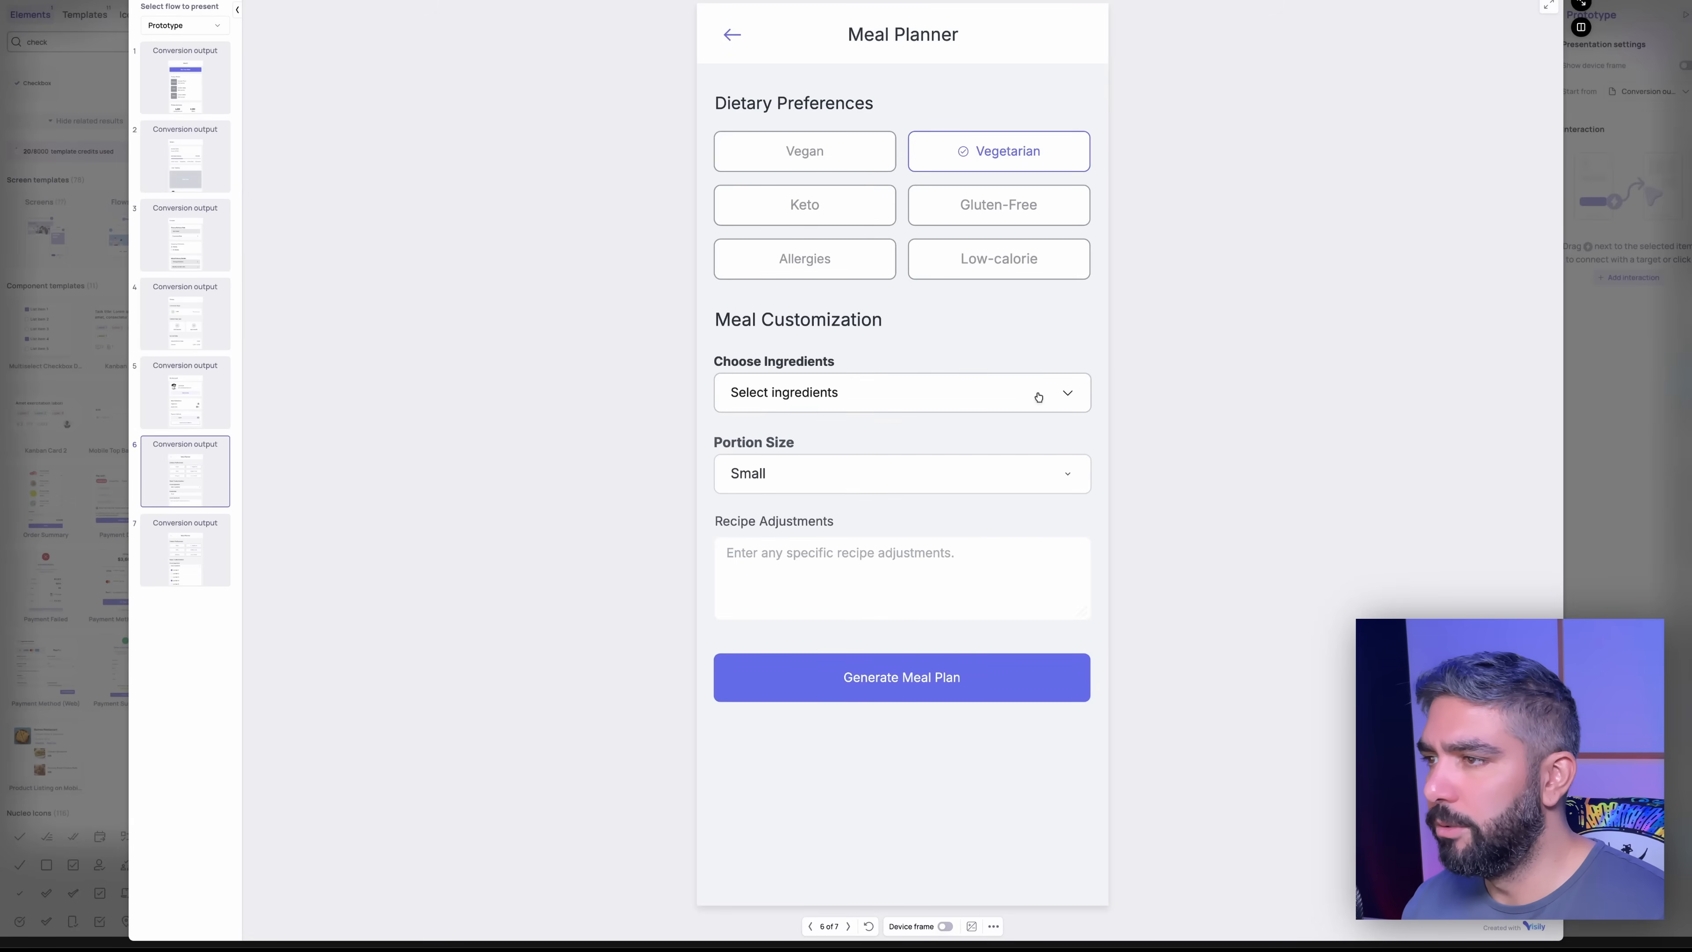
{"action": "left_click", "coordinate": [1038, 397]}
{"action": "left_click", "coordinate": [1038, 396]}
{"action": "key", "text": "Escape"}
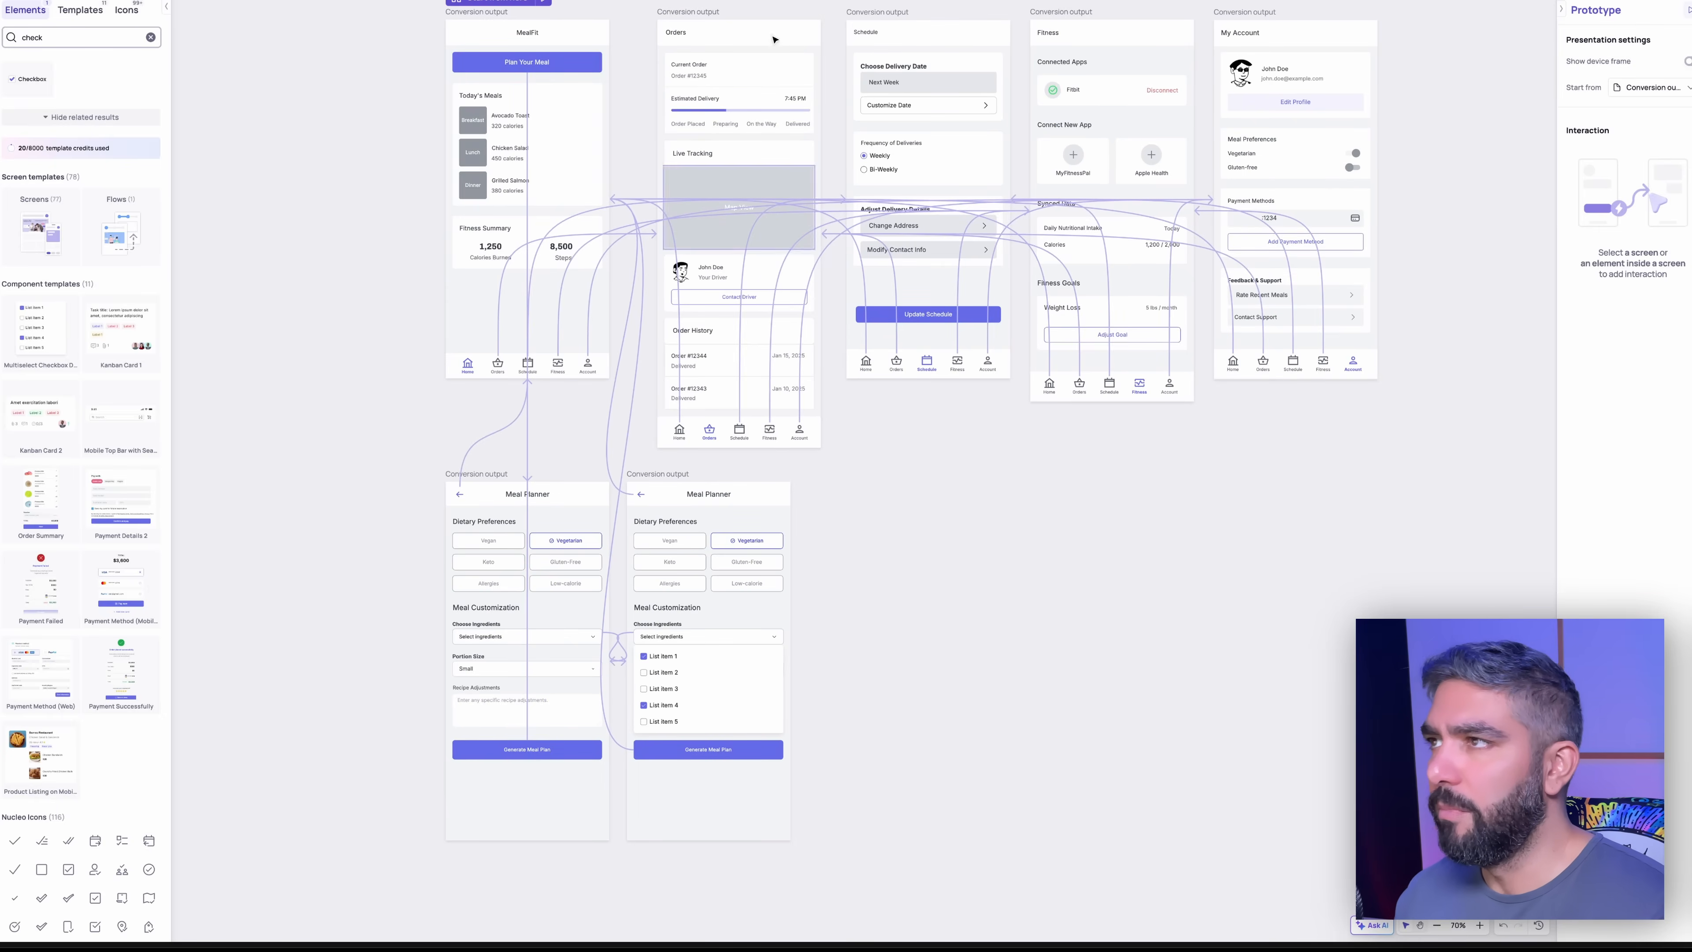
Step: Preview the prototype in a device frame, testing Plan Your Meal, the ingredients dropdown and Generate Meal Plan
{"action": "left_click", "coordinate": [780, 1]}
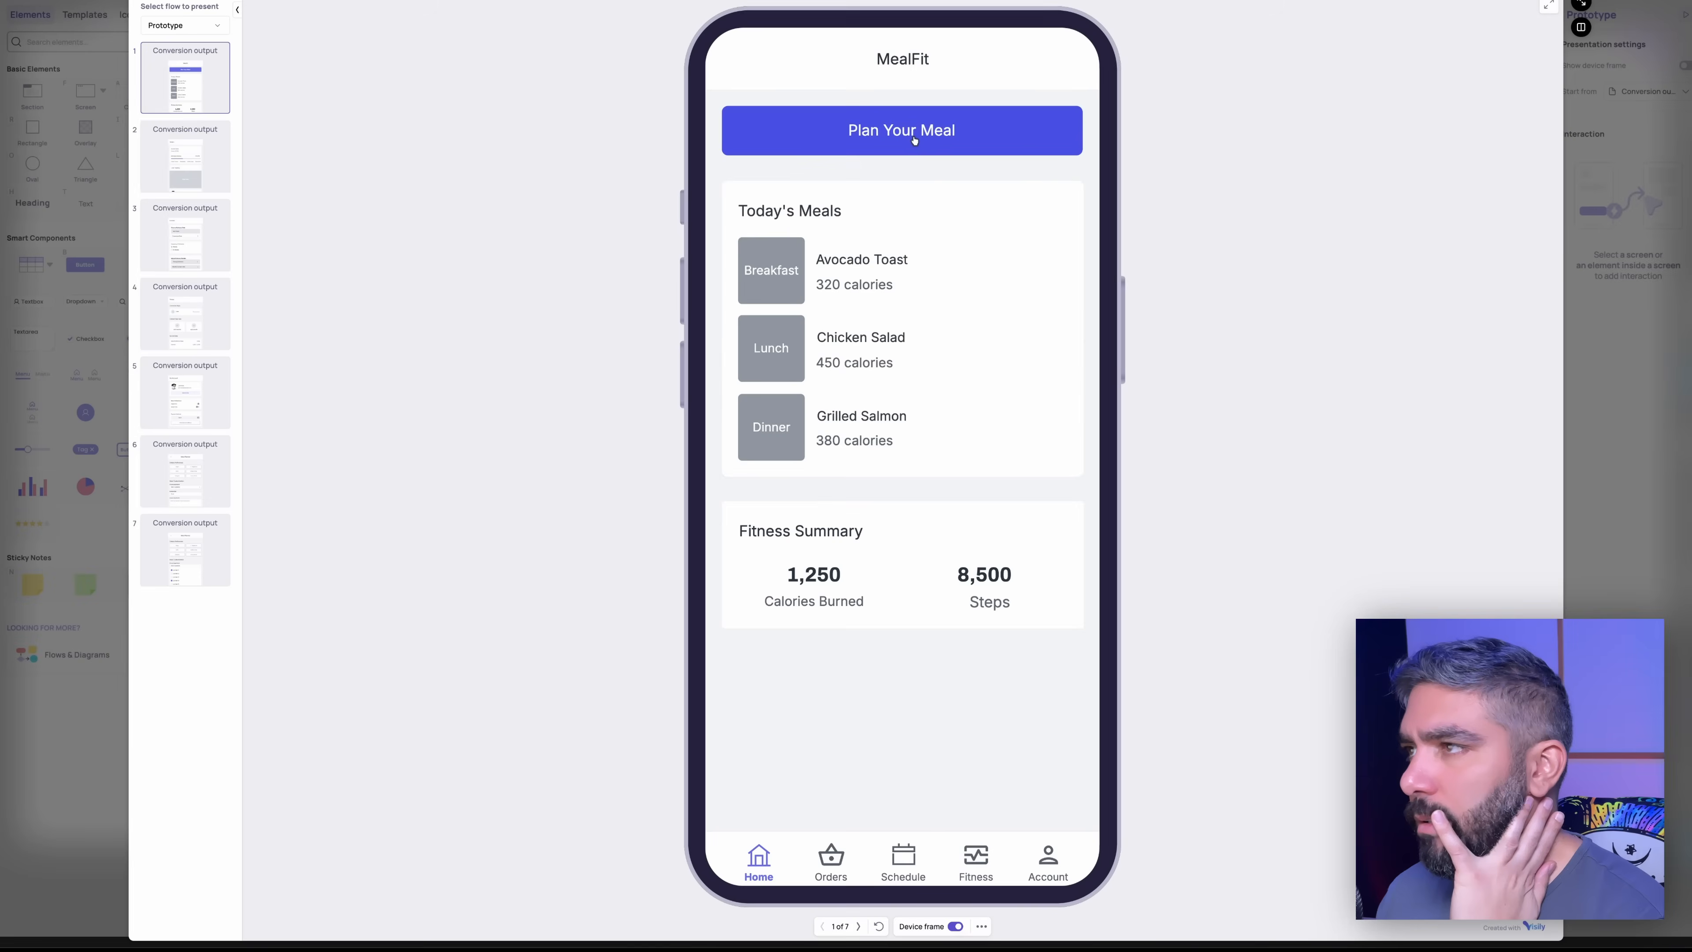
{"action": "left_click", "coordinate": [910, 132]}
{"action": "left_click", "coordinate": [919, 402]}
{"action": "left_click", "coordinate": [930, 405]}
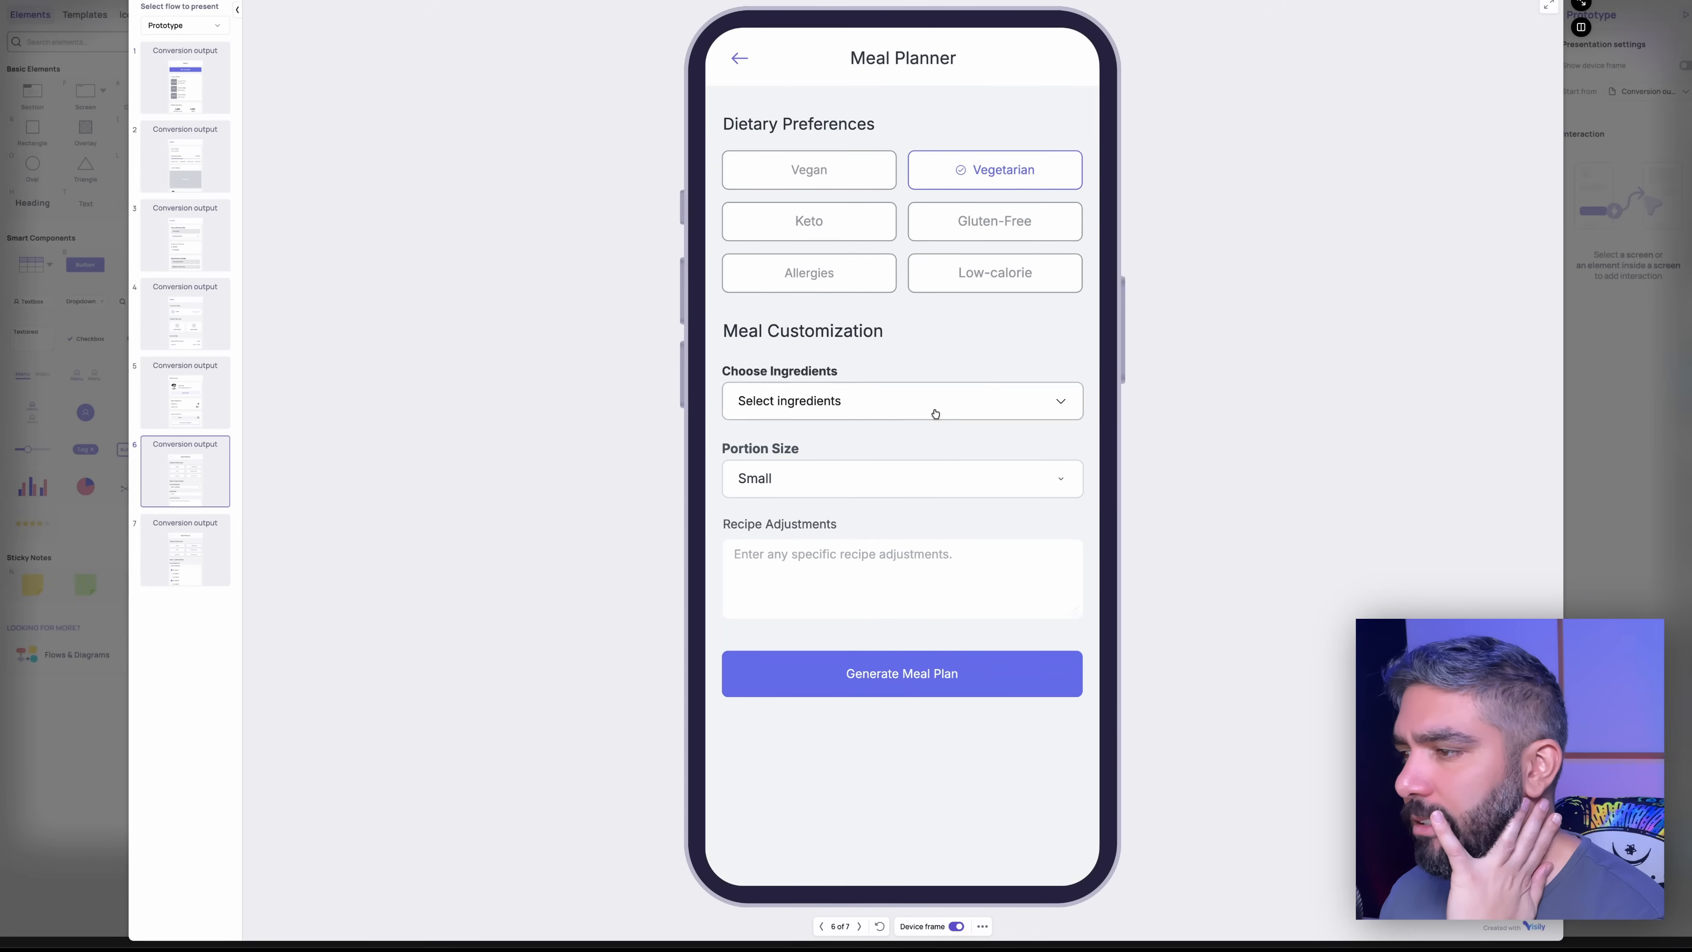
{"action": "left_click", "coordinate": [899, 682]}
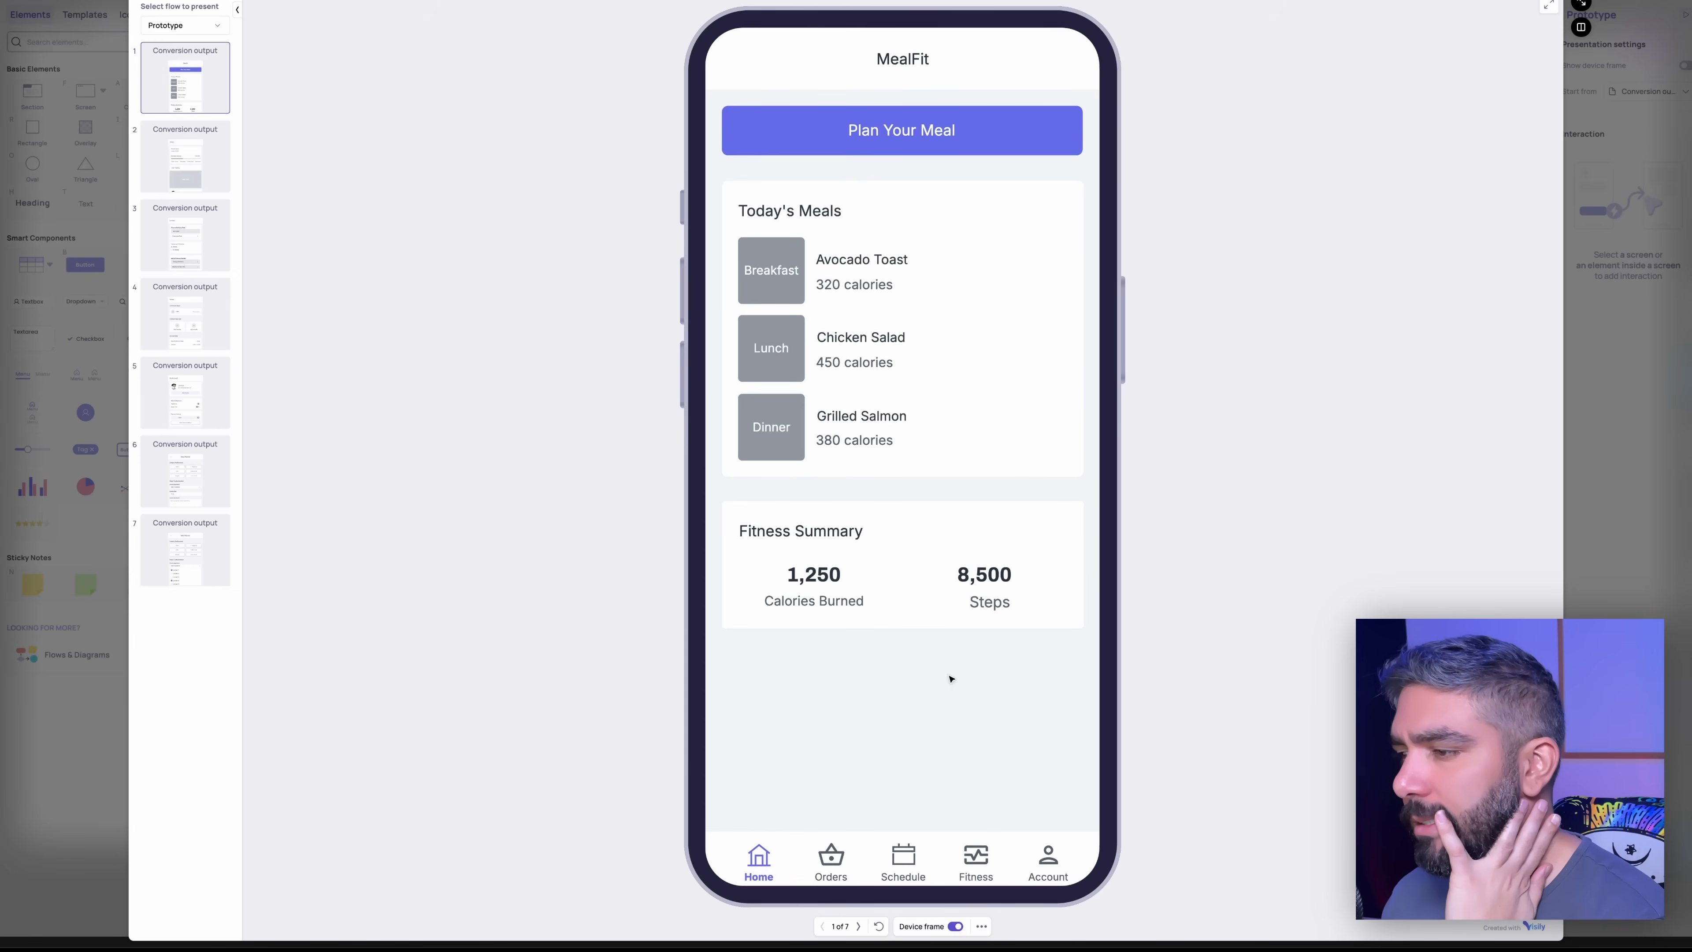
Step: Test the prototype's tab bar by visiting the Orders screen, viewing its content, and switching to Schedule
{"action": "left_click", "coordinate": [840, 867]}
{"action": "scroll", "coordinate": [845, 848], "scroll_direction": "down", "scroll_amount": 3}
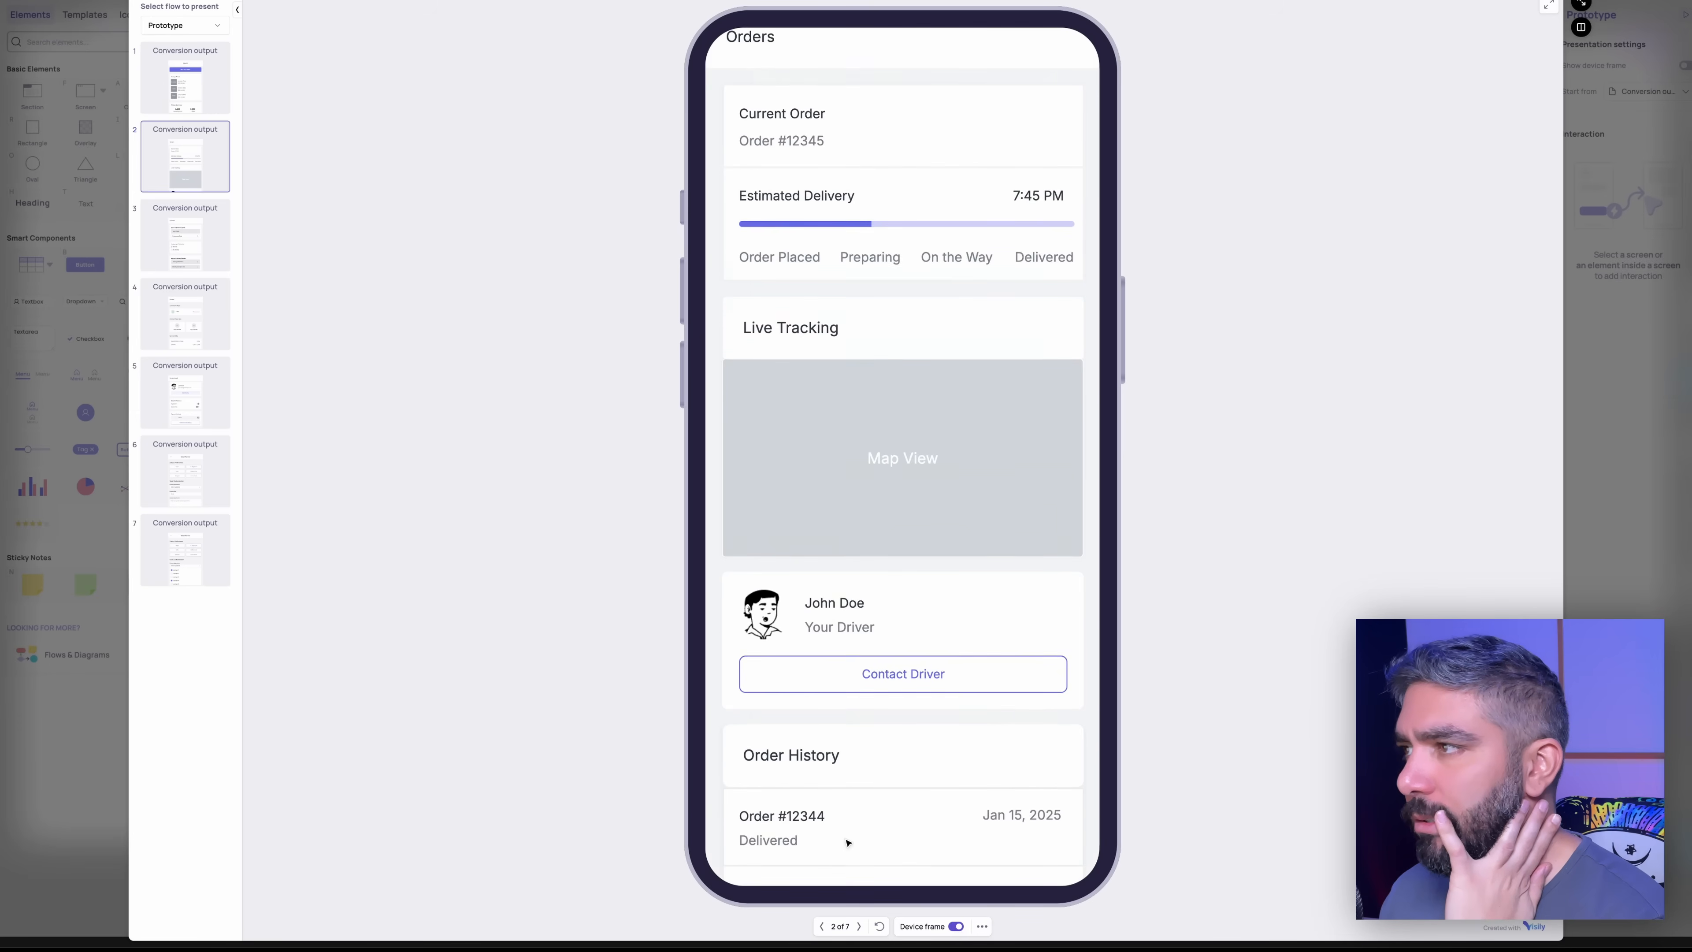
{"action": "left_click", "coordinate": [903, 848]}
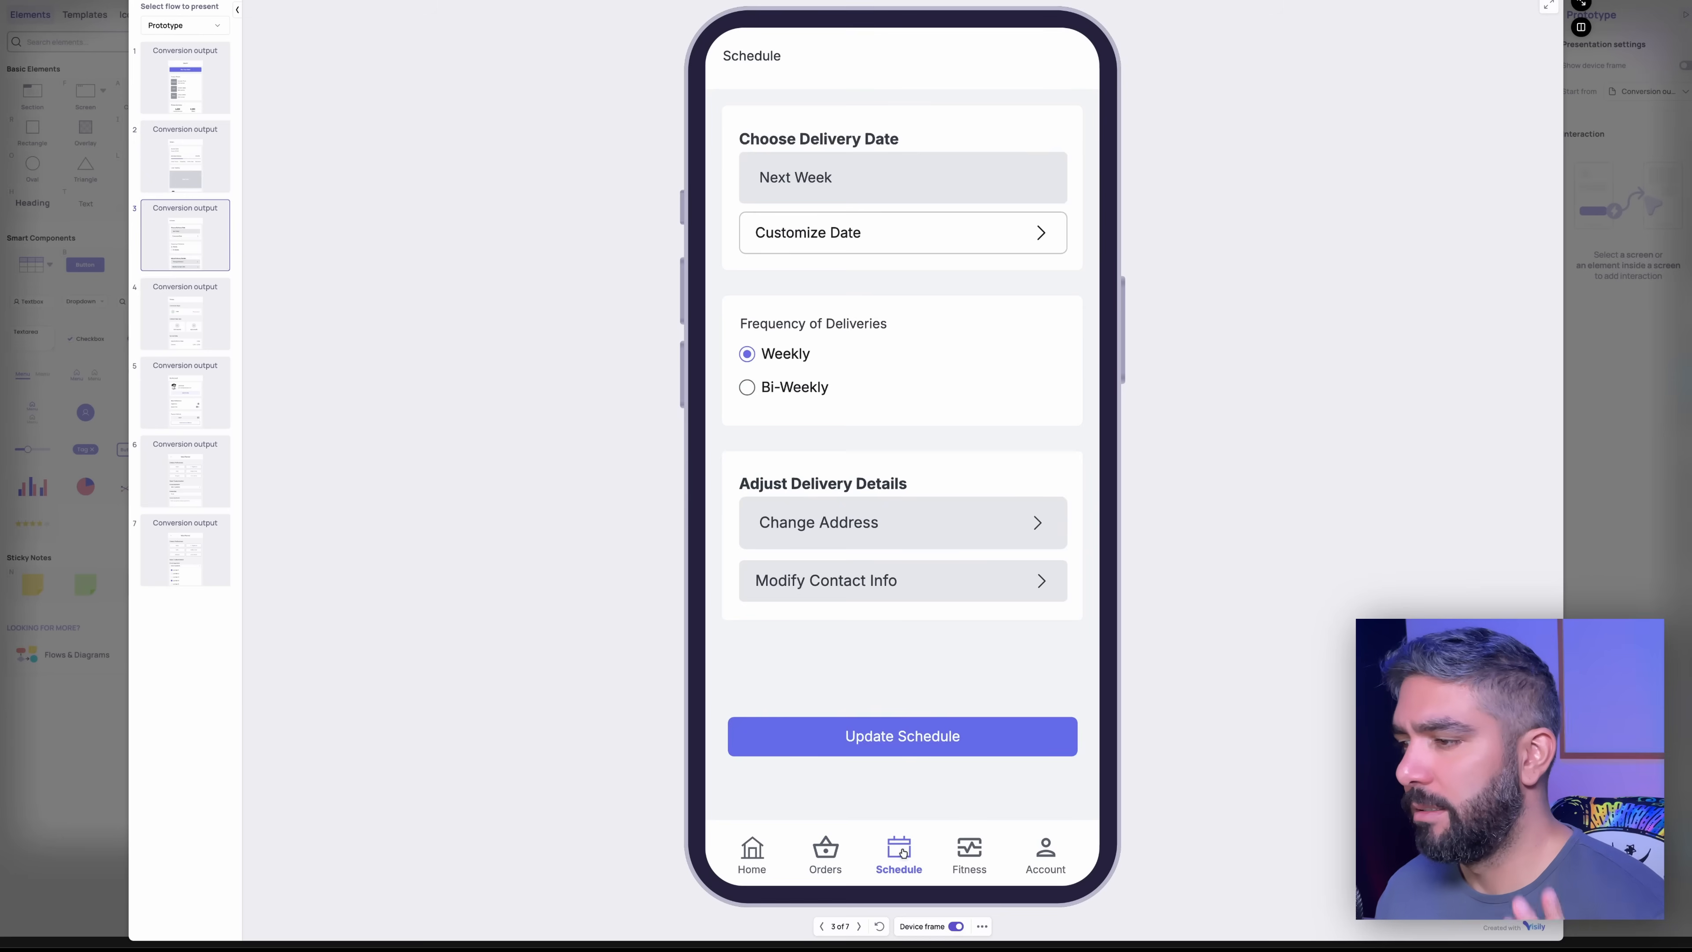
Step: Test the tab bar by visiting the Fitness, Account, Schedule and Orders screens, and exit the preview
{"action": "left_click", "coordinate": [971, 854]}
{"action": "scroll", "coordinate": [988, 851], "scroll_direction": "down", "scroll_amount": 2}
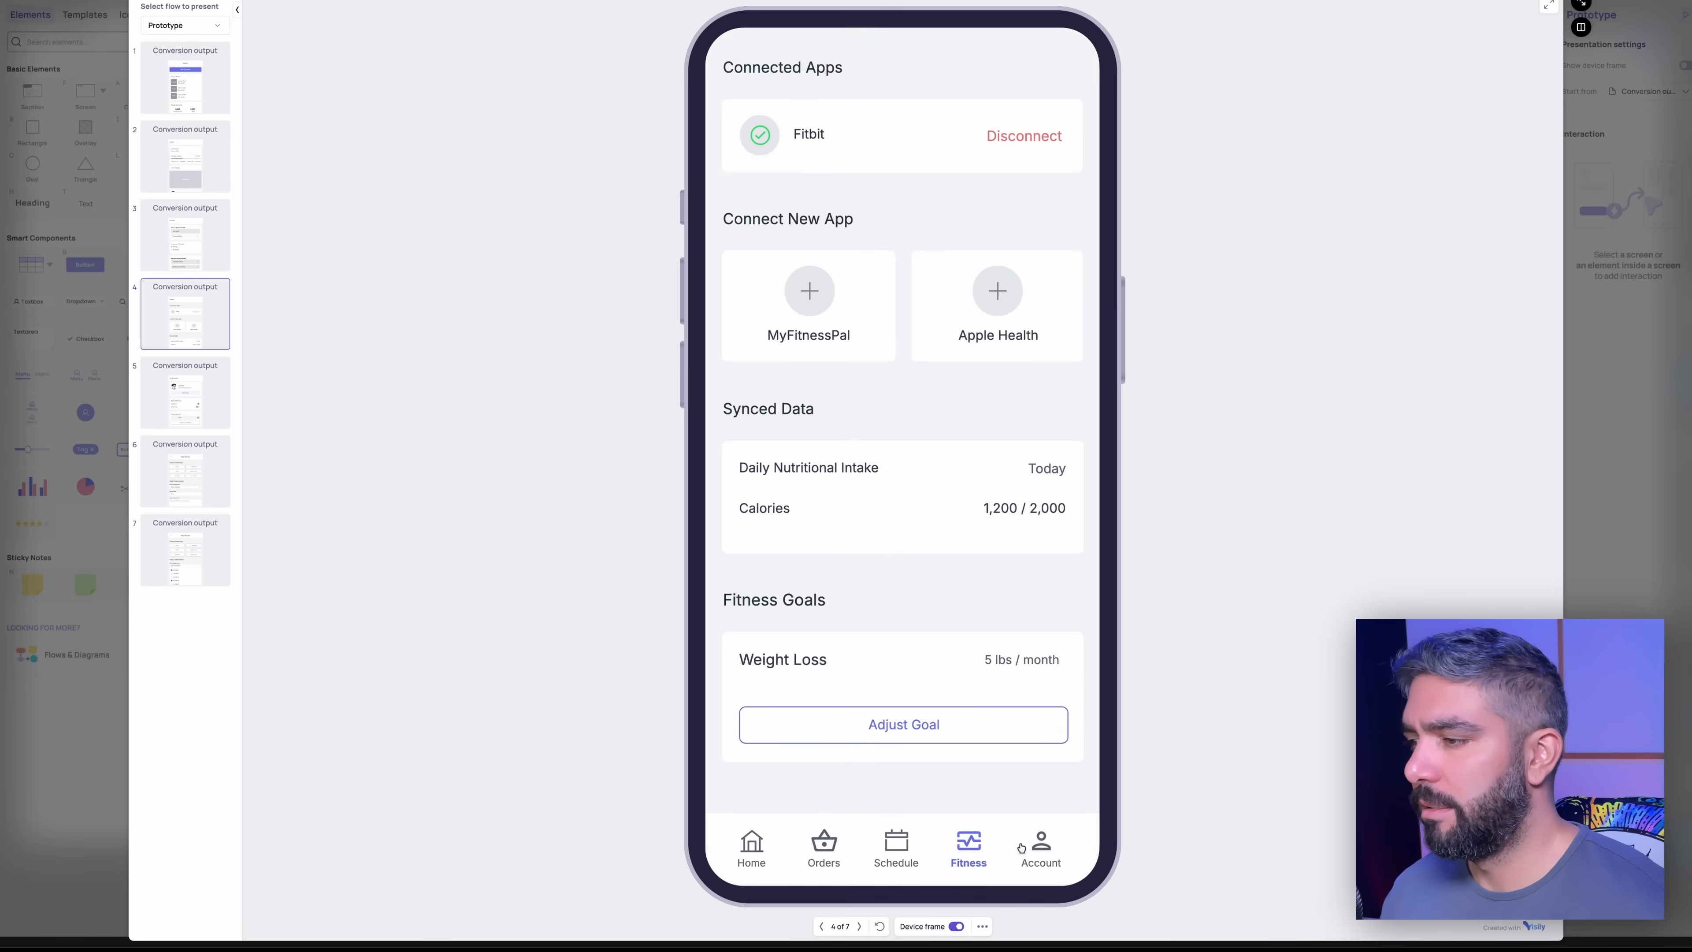
{"action": "left_click", "coordinate": [1040, 848]}
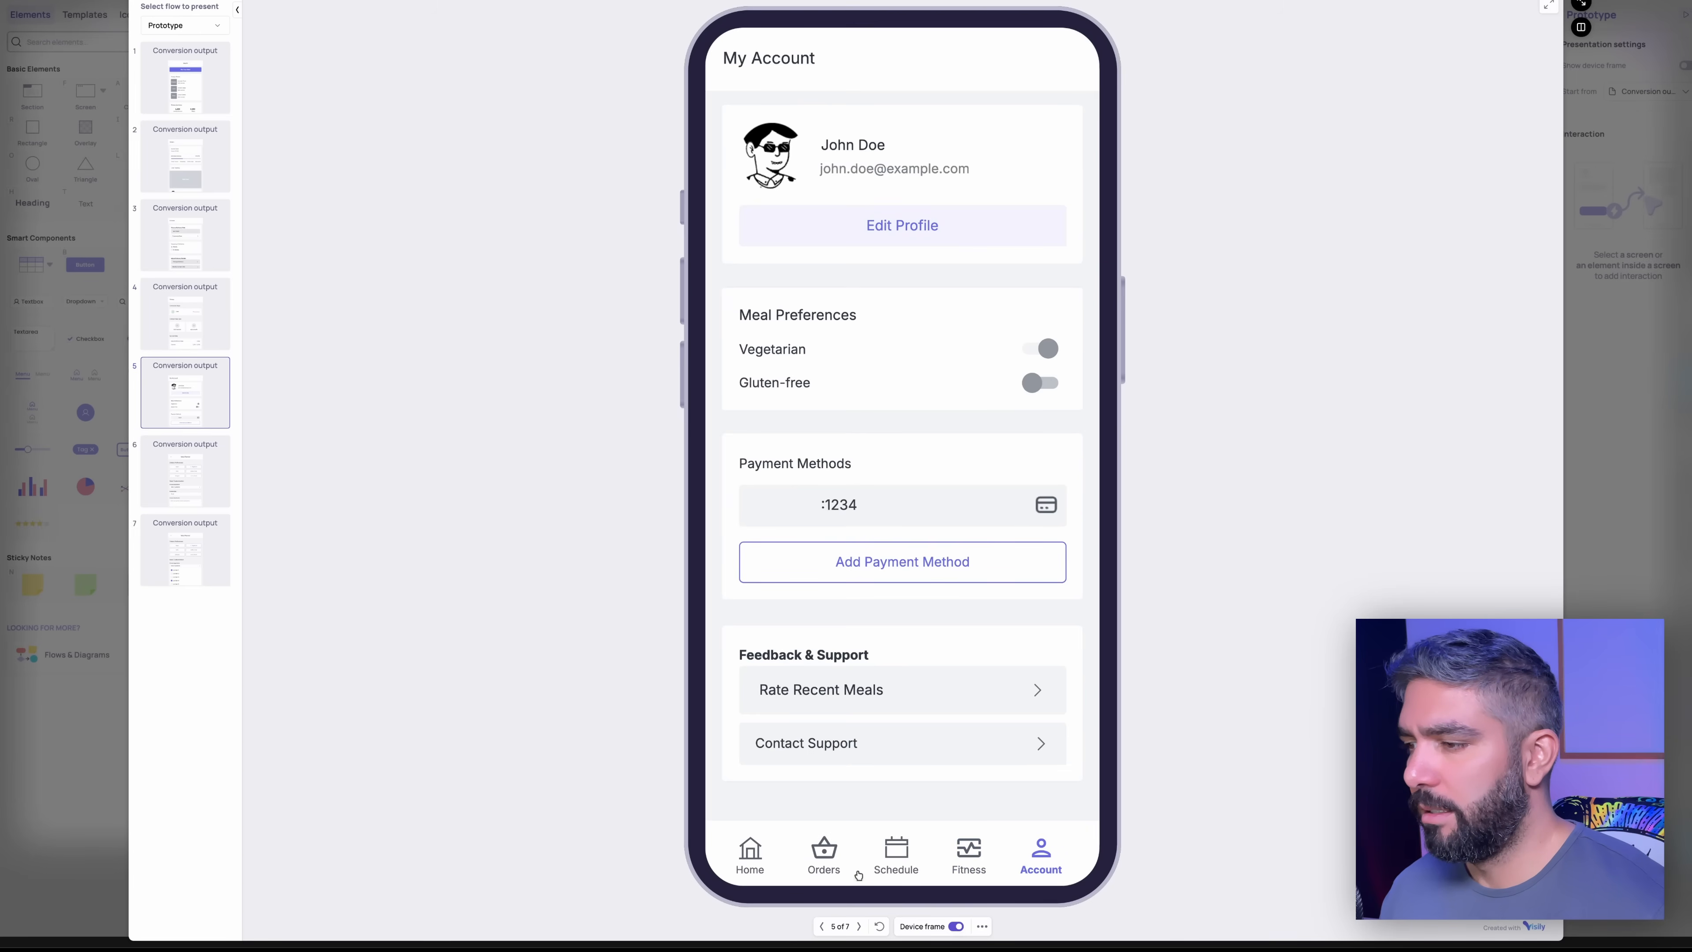
{"action": "left_click", "coordinate": [896, 850]}
{"action": "left_click", "coordinate": [899, 852]}
{"action": "scroll", "coordinate": [939, 857], "scroll_direction": "down", "scroll_amount": 3}
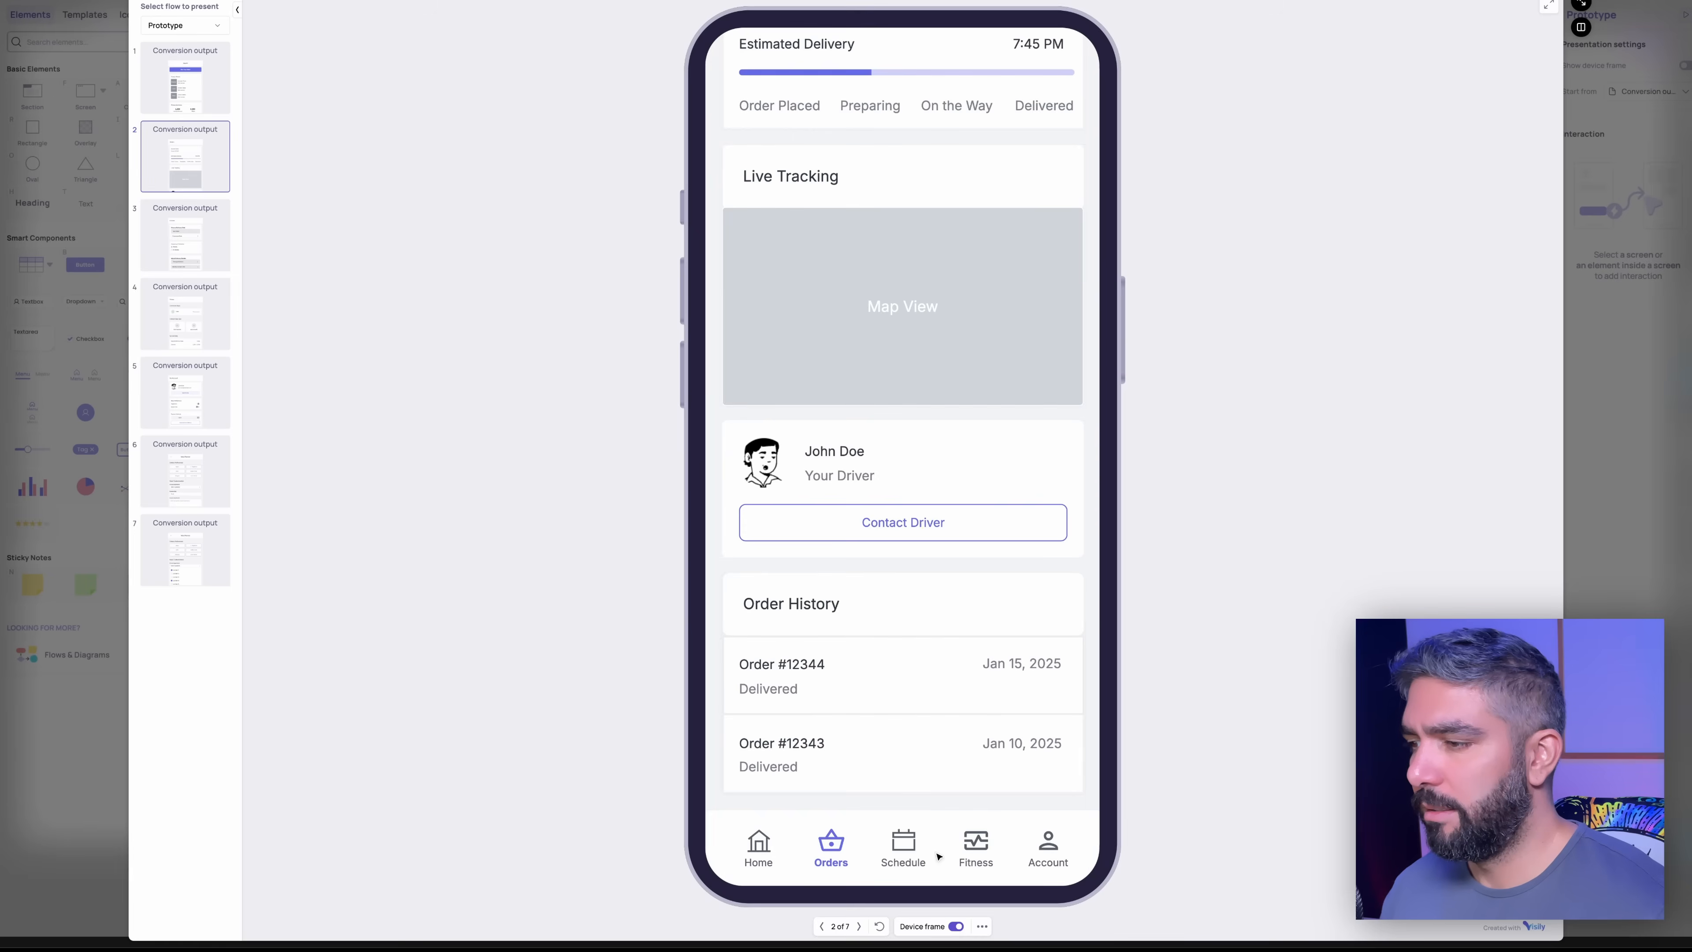
{"action": "scroll", "coordinate": [938, 856], "scroll_direction": "up", "scroll_amount": 3}
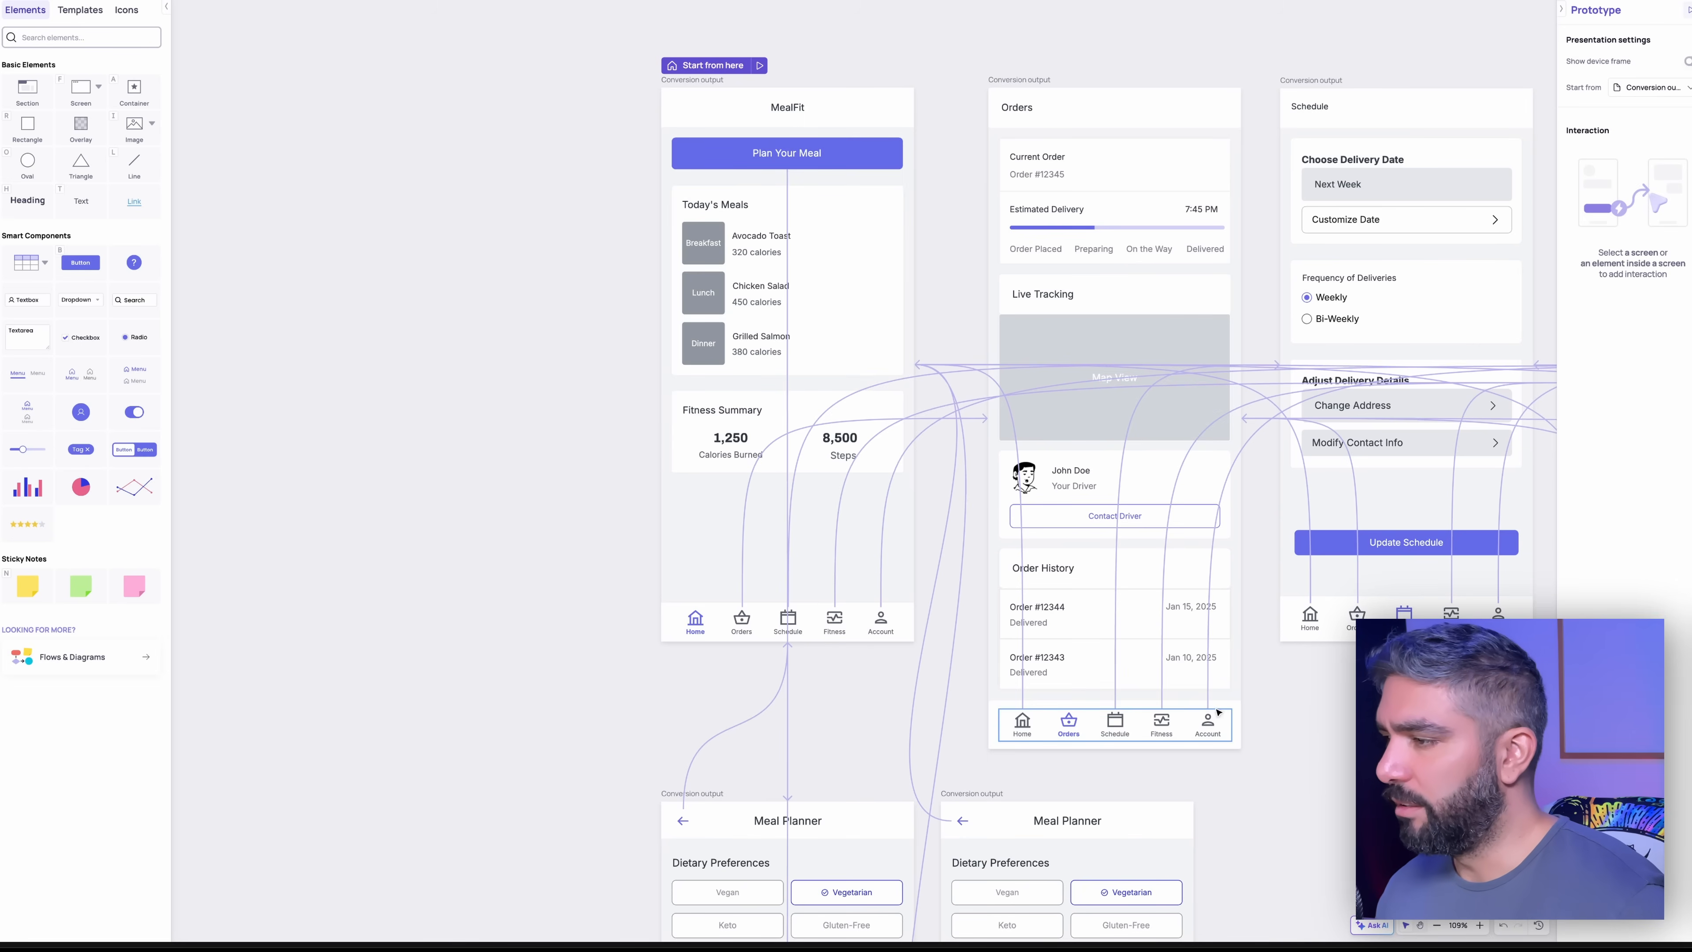
{"action": "left_click", "coordinate": [1234, 715]}
{"action": "left_click", "coordinate": [1260, 727]}
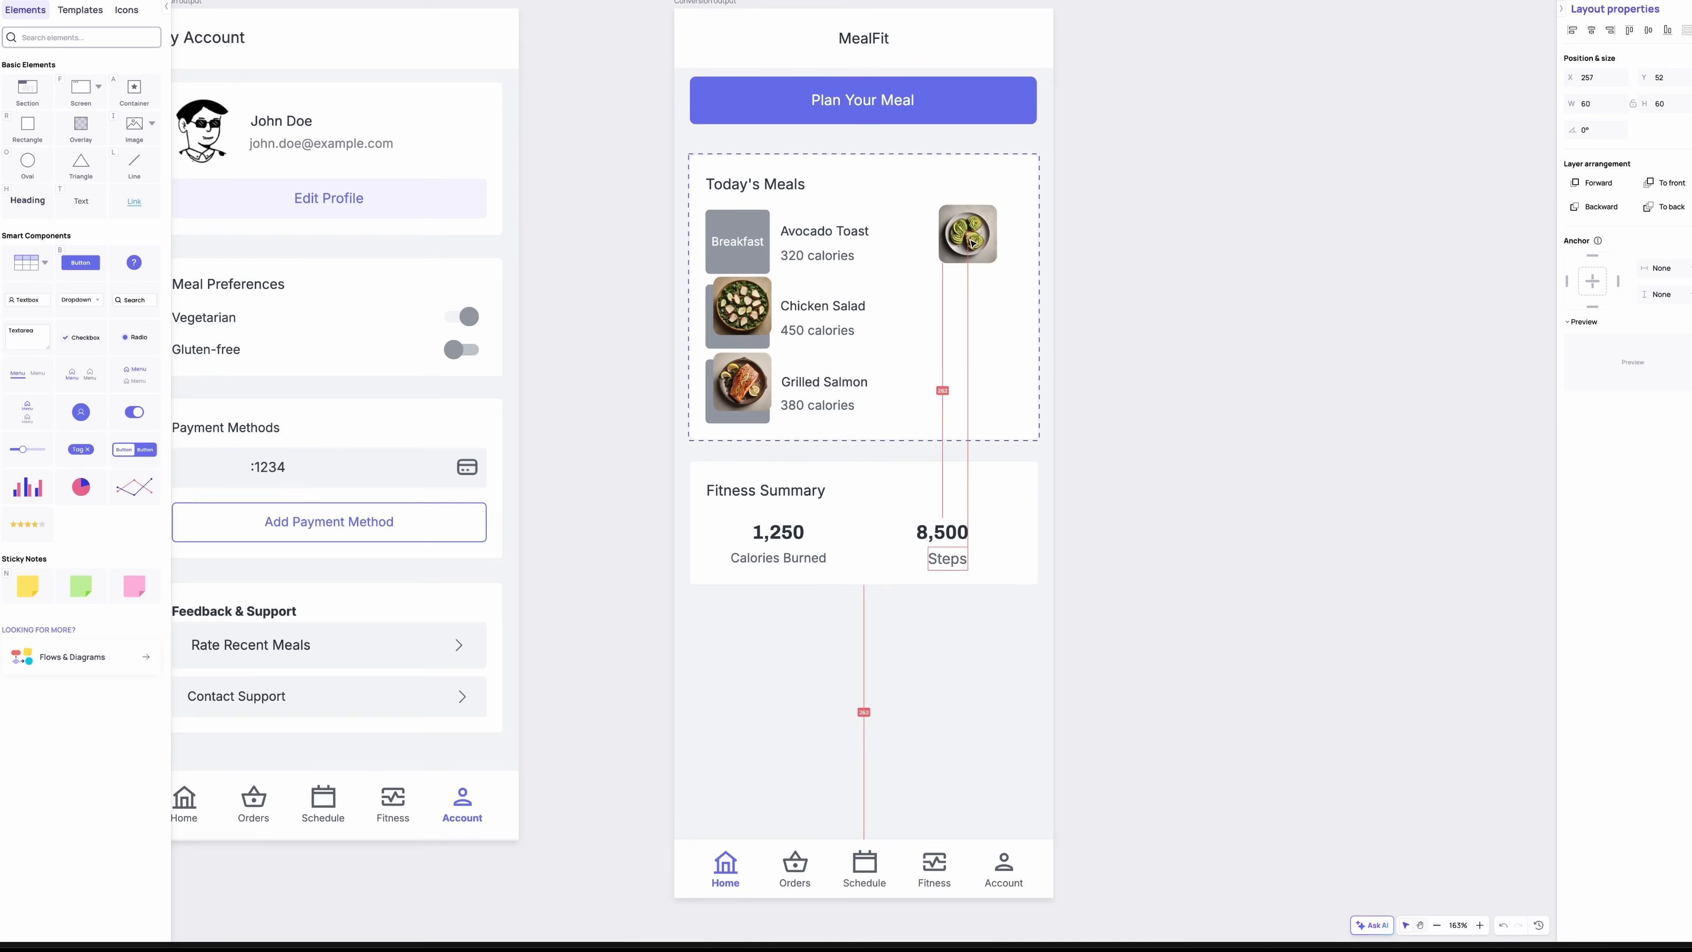
Step: Reshape the Breakfast placeholder in the Today's Meals card into a wide, thin bar spanning the card
{"action": "left_click_drag", "start_coordinate": [971, 248], "coordinate": [971, 248]}
{"action": "scroll", "coordinate": [748, 312], "scroll_direction": "up", "scroll_amount": 5}
{"action": "left_click", "coordinate": [1277, 445]}
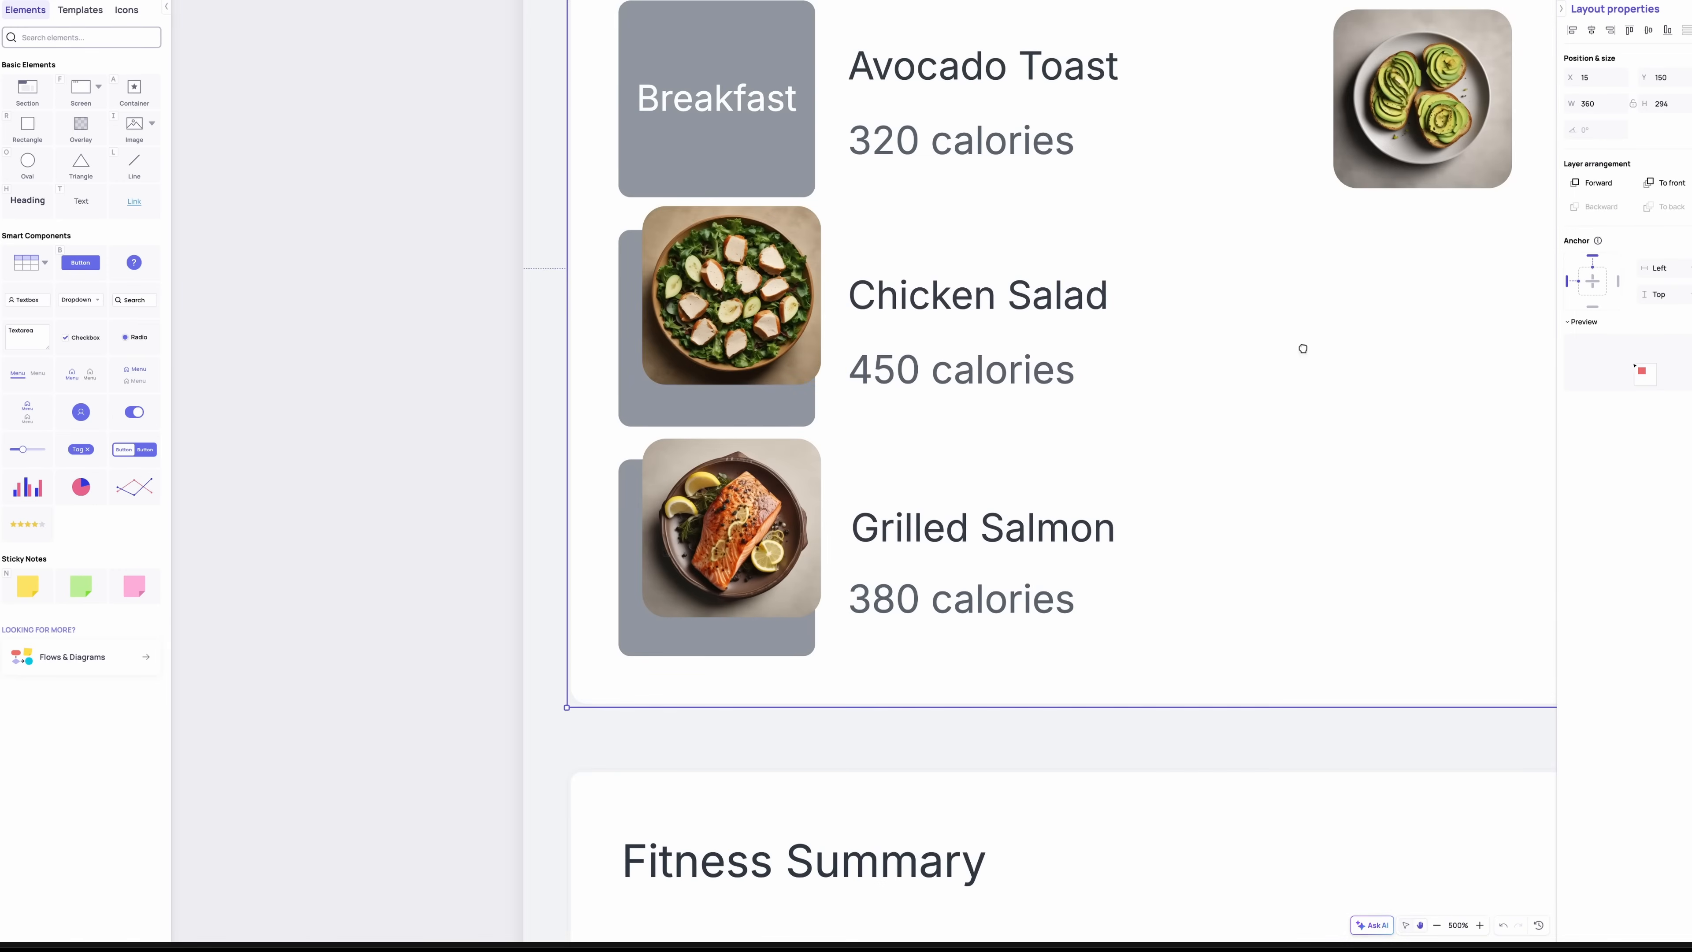
{"action": "left_click_drag", "start_coordinate": [1312, 341], "coordinate": [1094, 485]}
{"action": "scroll", "coordinate": [1093, 486], "scroll_direction": "down", "scroll_amount": 3}
{"action": "left_click", "coordinate": [740, 259]}
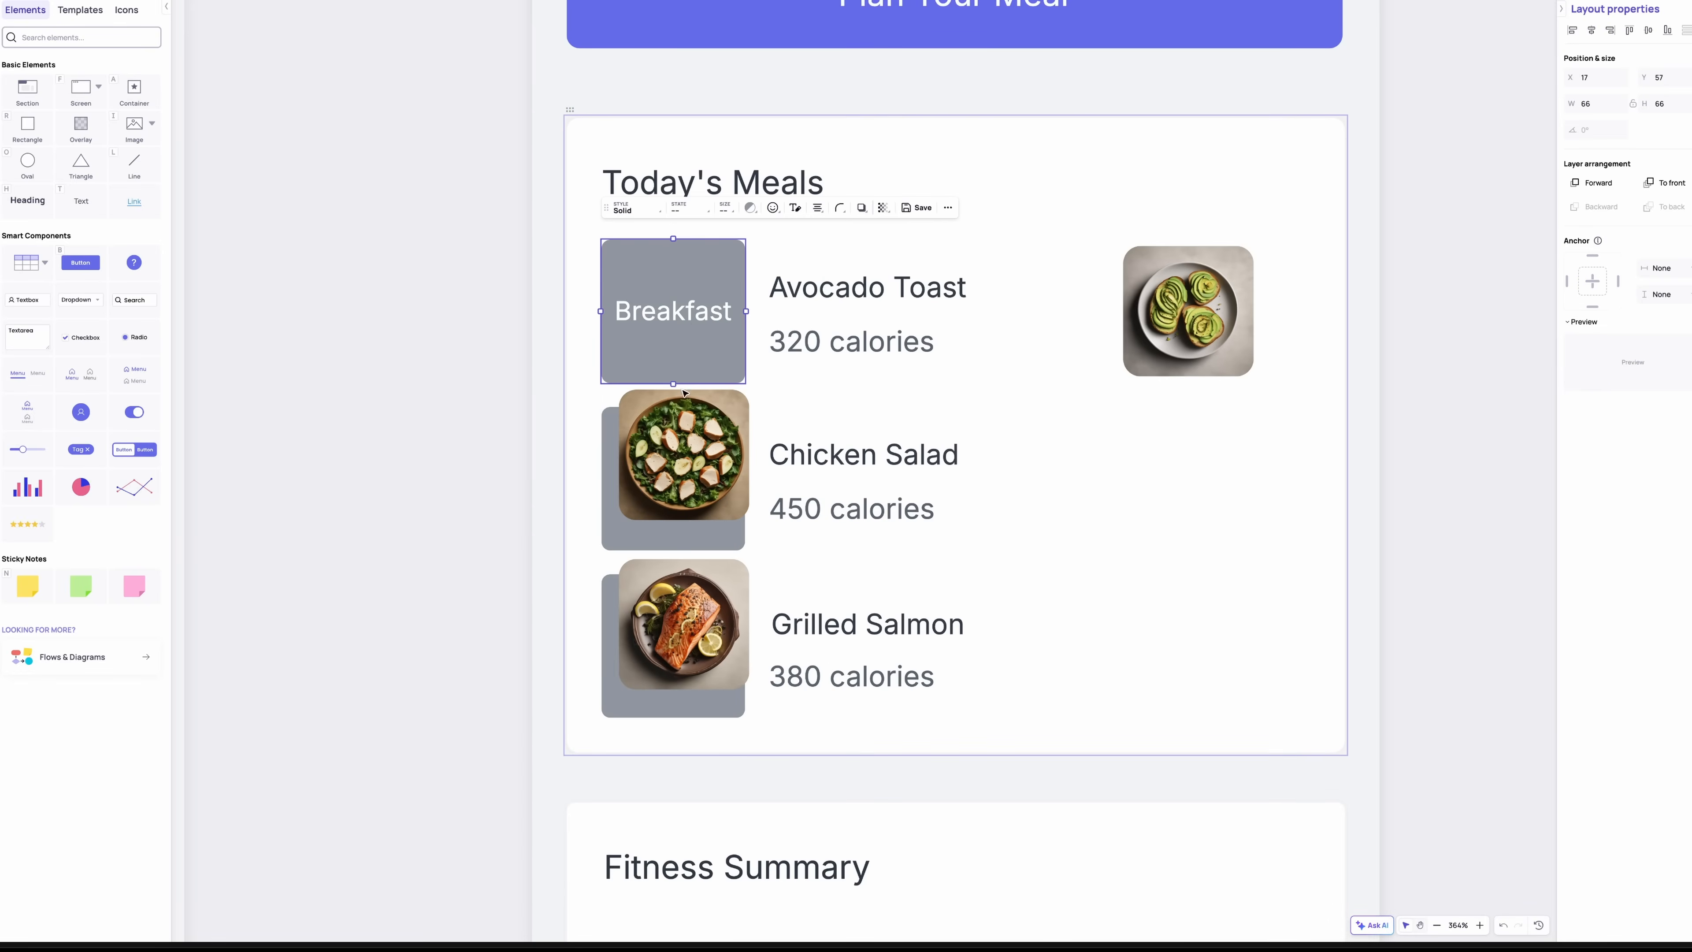
{"action": "left_click_drag", "start_coordinate": [739, 258], "coordinate": [1326, 260]}
Step: Move the avocado toast photo to the start of its row and lower its name and calorie texts below the Breakfast bar
{"action": "left_click_drag", "start_coordinate": [1188, 311], "coordinate": [673, 317]}
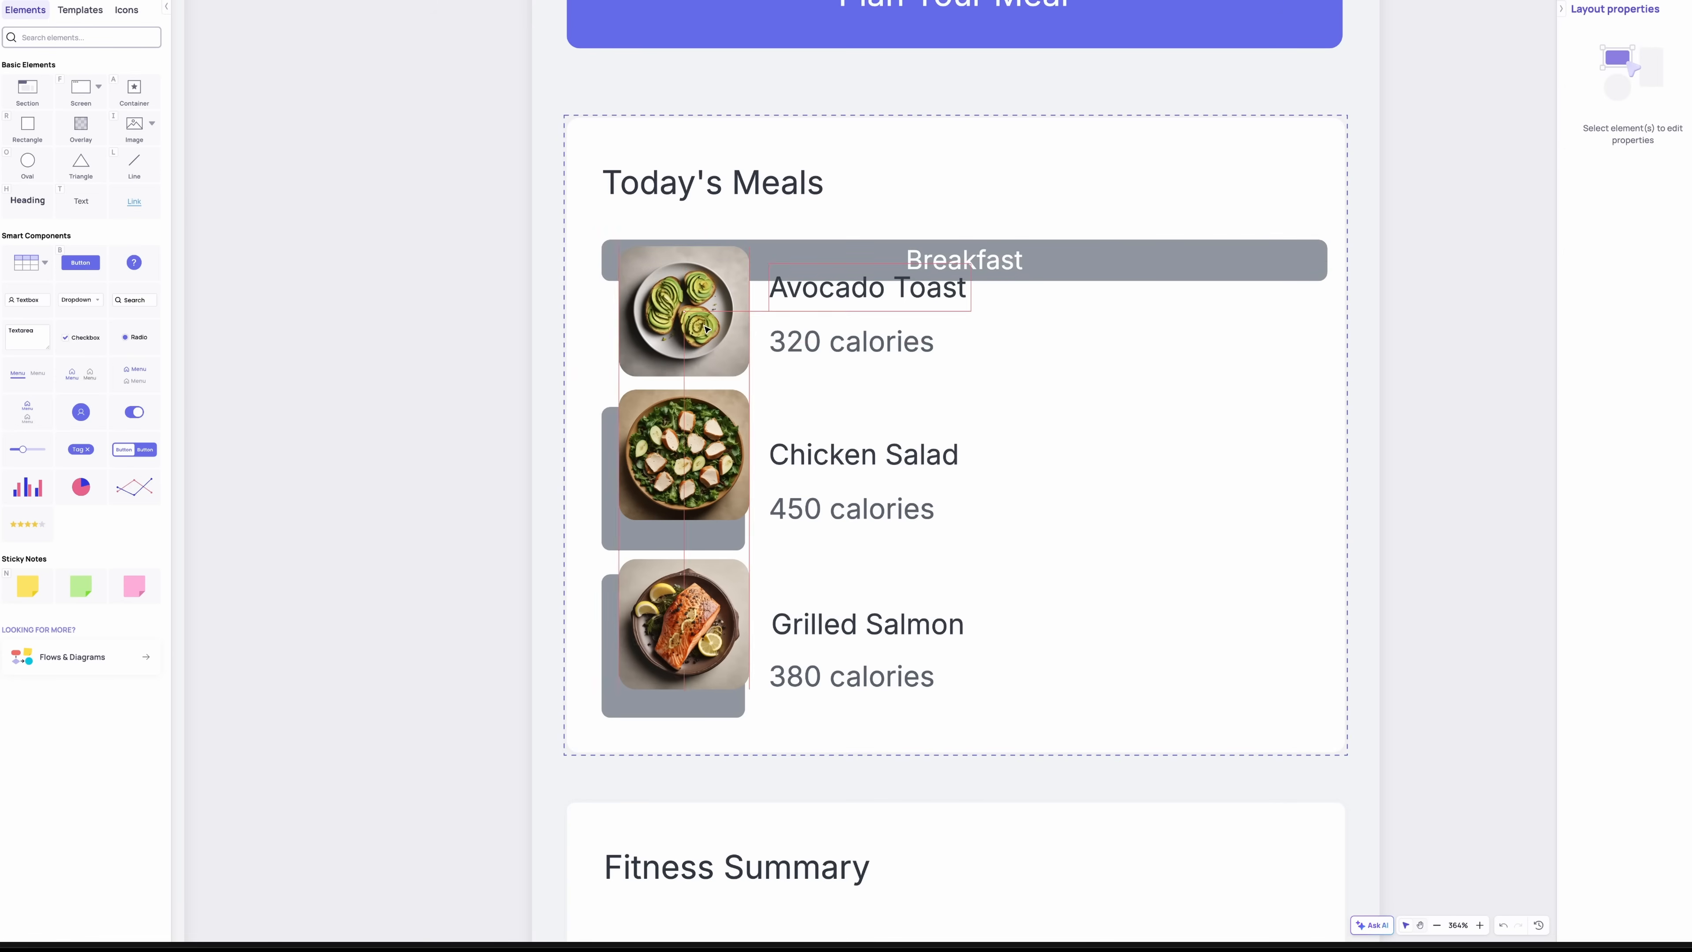
{"action": "left_click_drag", "start_coordinate": [852, 289], "coordinate": [854, 301]}
{"action": "left_click", "coordinate": [840, 342], "text": "shift"}
{"action": "left_click_drag", "start_coordinate": [840, 342], "coordinate": [839, 347]}
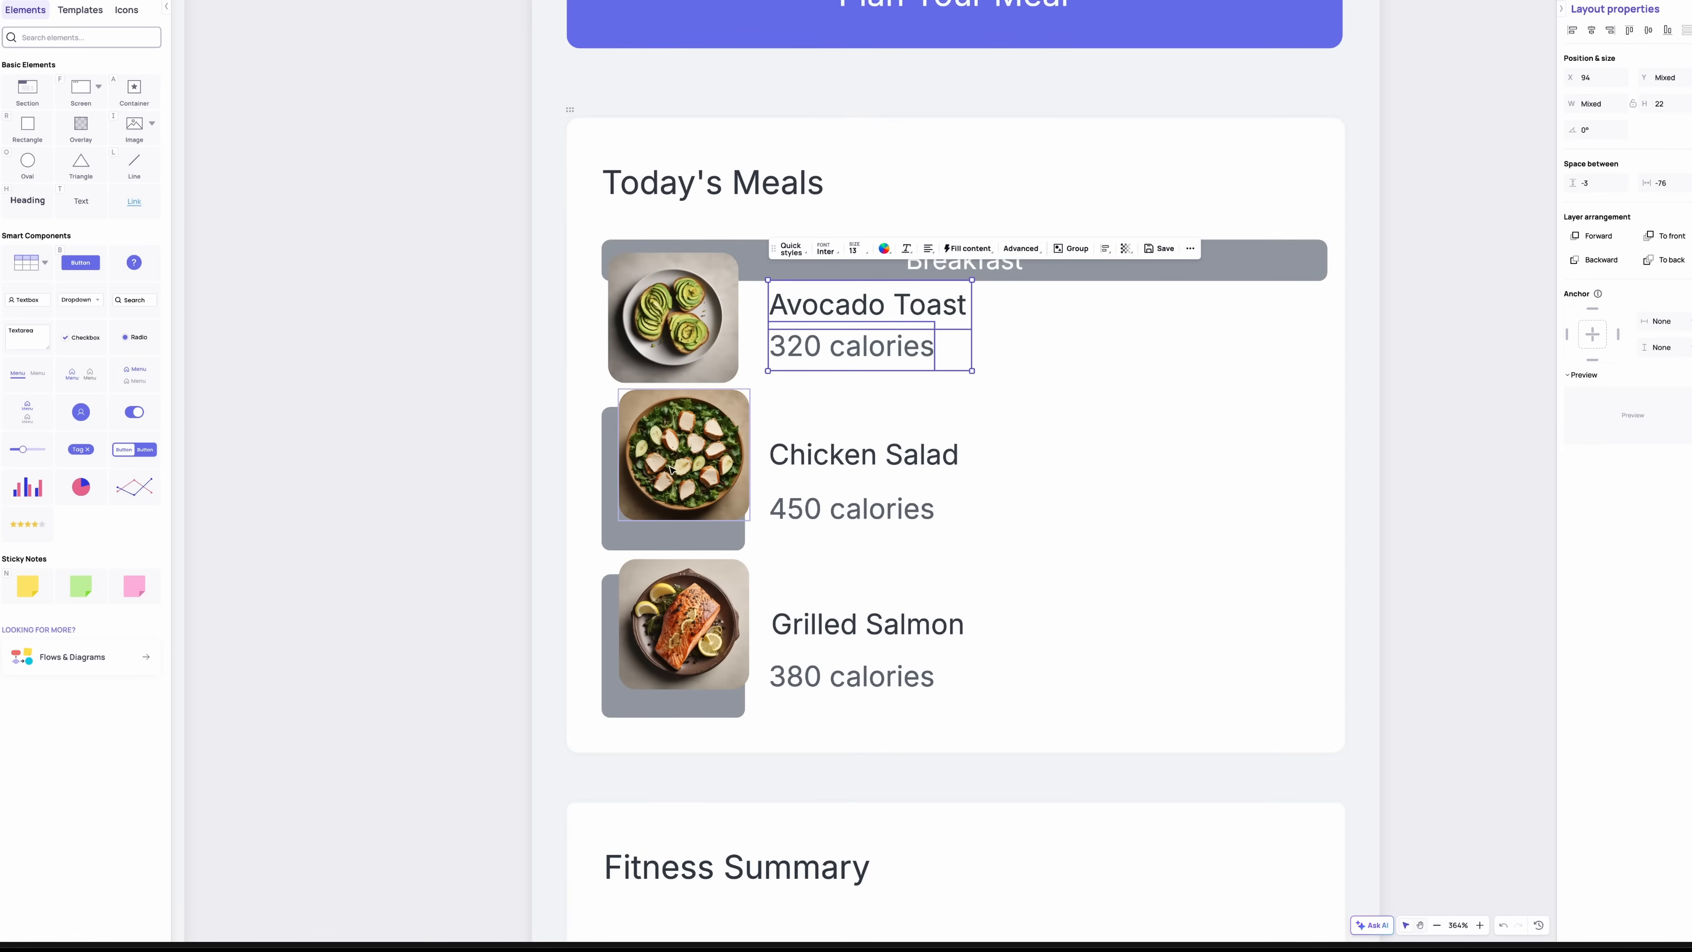
Step: Reshape the Lunch placeholder into a matching wide bar and reposition the chicken salad photo at its start
{"action": "left_click", "coordinate": [728, 537]}
{"action": "left_click_drag", "start_coordinate": [744, 554], "coordinate": [1321, 447]}
{"action": "left_click_drag", "start_coordinate": [714, 478], "coordinate": [703, 508]}
{"action": "left_click", "coordinate": [838, 461]}
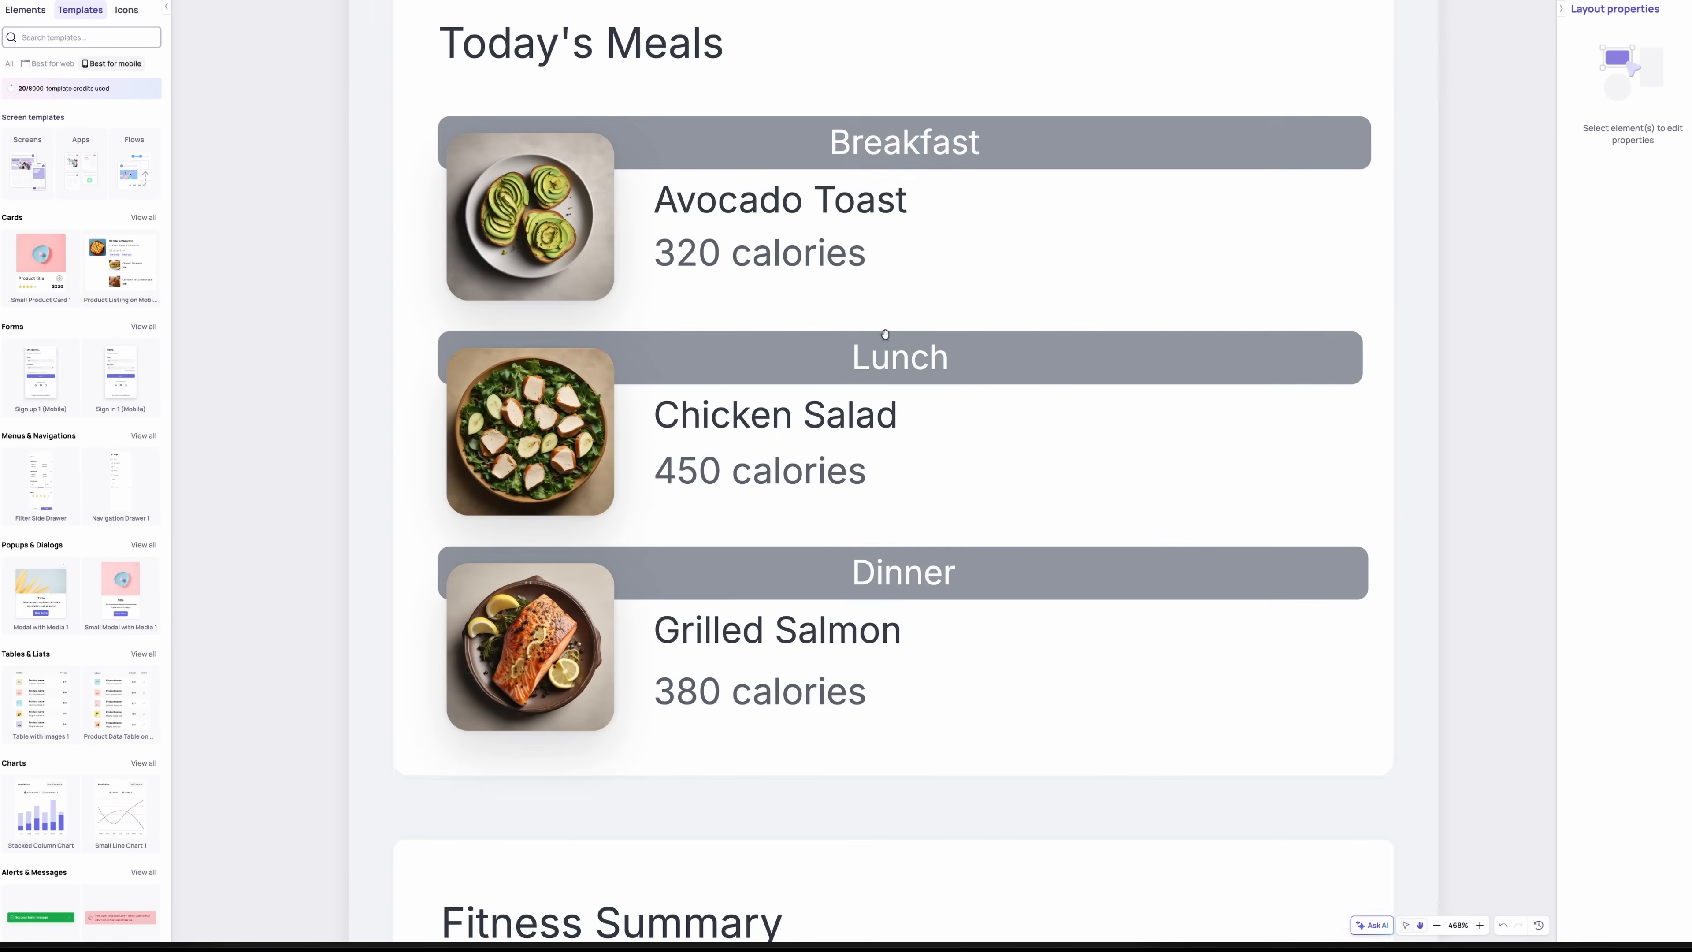
Step: Shorten the Breakfast, Lunch and Dinner bars so they start beside the photos, in line with the meal names
{"action": "left_click", "coordinate": [439, 143]}
{"action": "left_click_drag", "start_coordinate": [439, 143], "coordinate": [652, 142]}
{"action": "left_click", "coordinate": [439, 358]}
{"action": "left_click_drag", "start_coordinate": [439, 360], "coordinate": [653, 360]}
{"action": "left_click", "coordinate": [441, 574]}
{"action": "left_click_drag", "start_coordinate": [438, 573], "coordinate": [653, 573]}
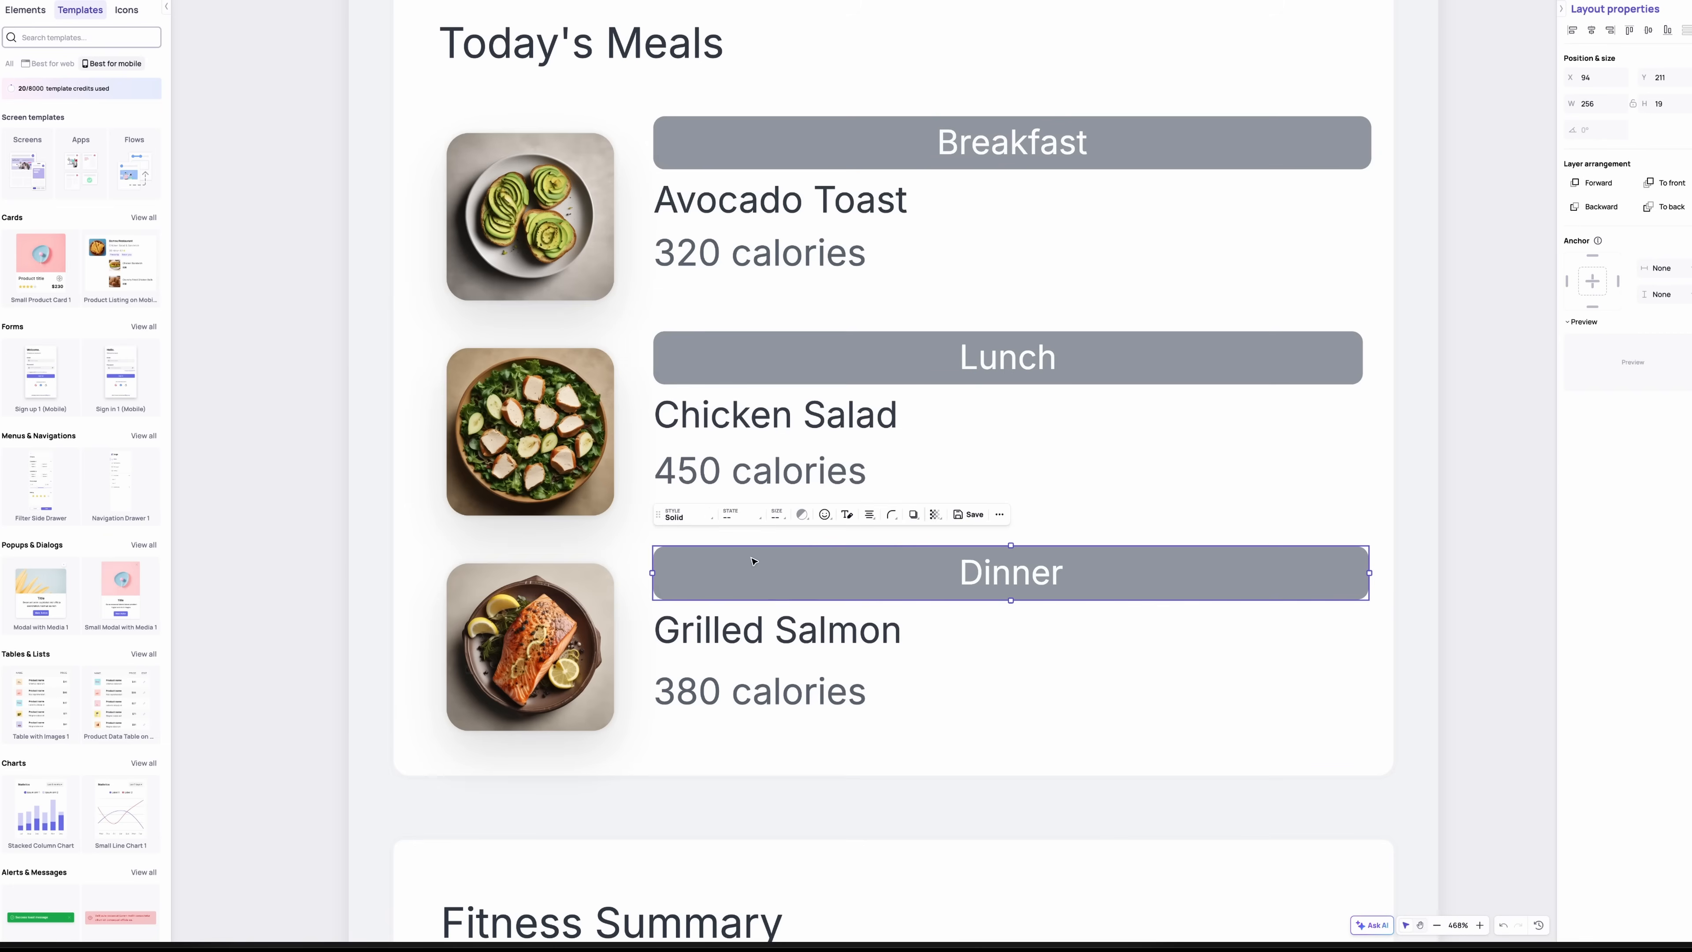
Step: Give the Breakfast, Lunch and Dinner bars a light grey background together
{"action": "left_click", "coordinate": [836, 363], "text": "shift"}
{"action": "left_click", "coordinate": [951, 157], "text": "shift"}
{"action": "left_click", "coordinate": [802, 84]}
{"action": "left_click", "coordinate": [802, 84]}
{"action": "left_click", "coordinate": [802, 84]}
{"action": "left_click", "coordinate": [836, 196]}
{"action": "left_click", "coordinate": [915, 152]}
Step: Set the text of the three selected meal bars to black
{"action": "left_click", "coordinate": [836, 212]}
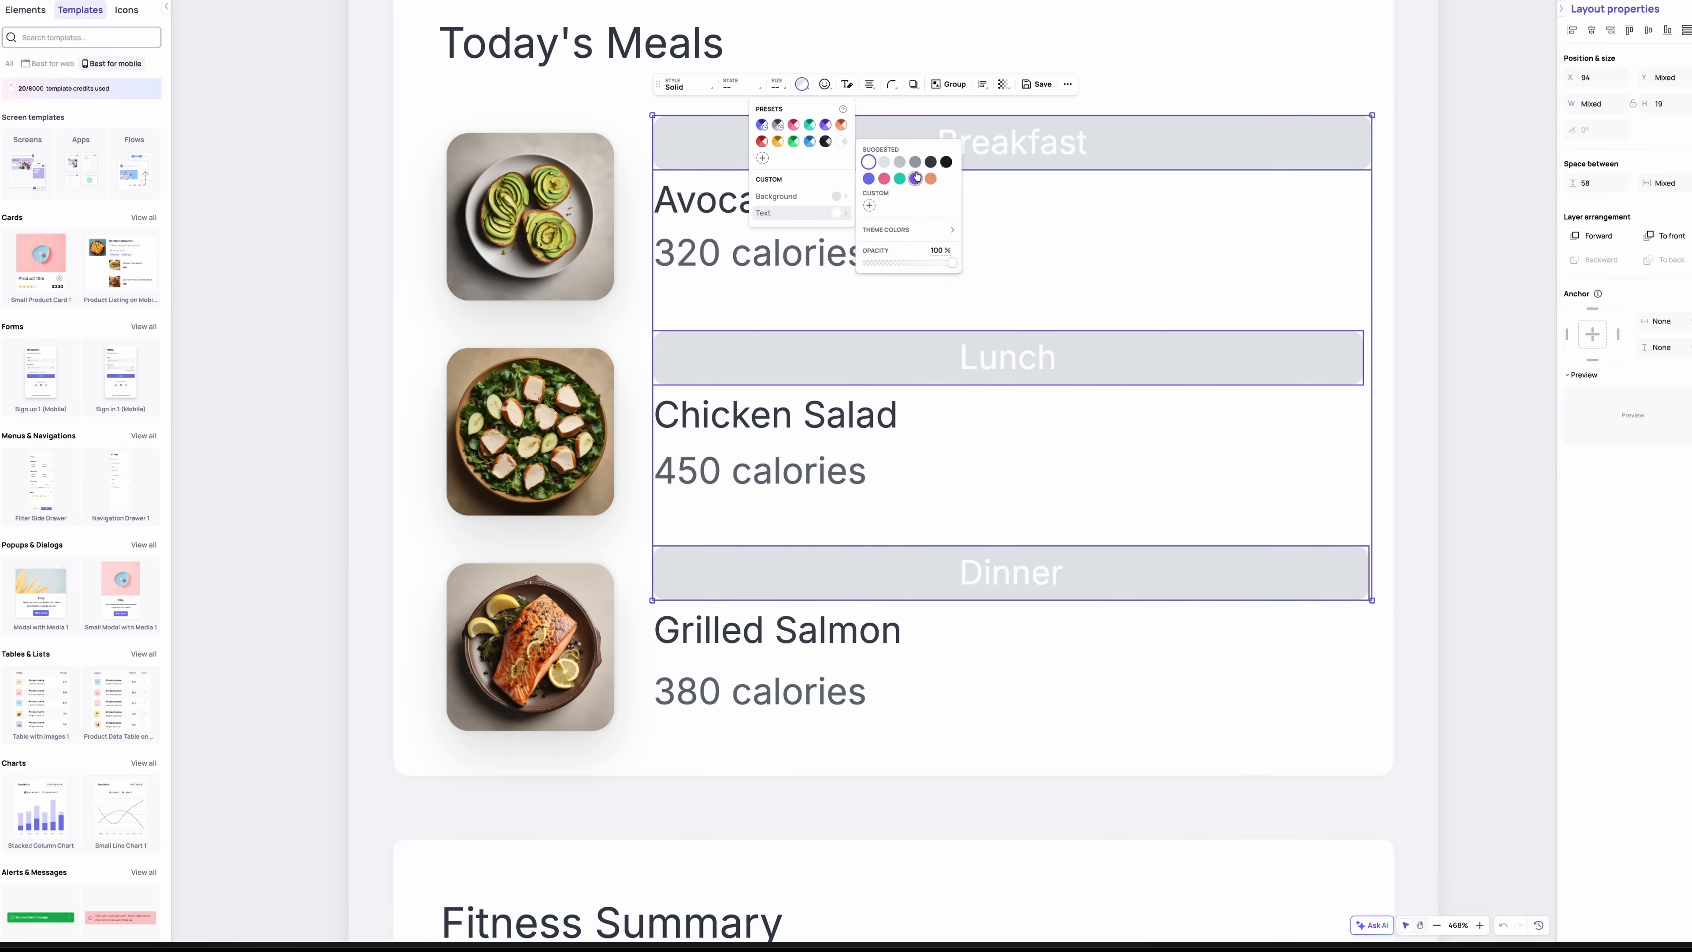
{"action": "left_click", "coordinate": [946, 162]}
{"action": "left_click", "coordinate": [869, 85]}
{"action": "left_click", "coordinate": [869, 109]}
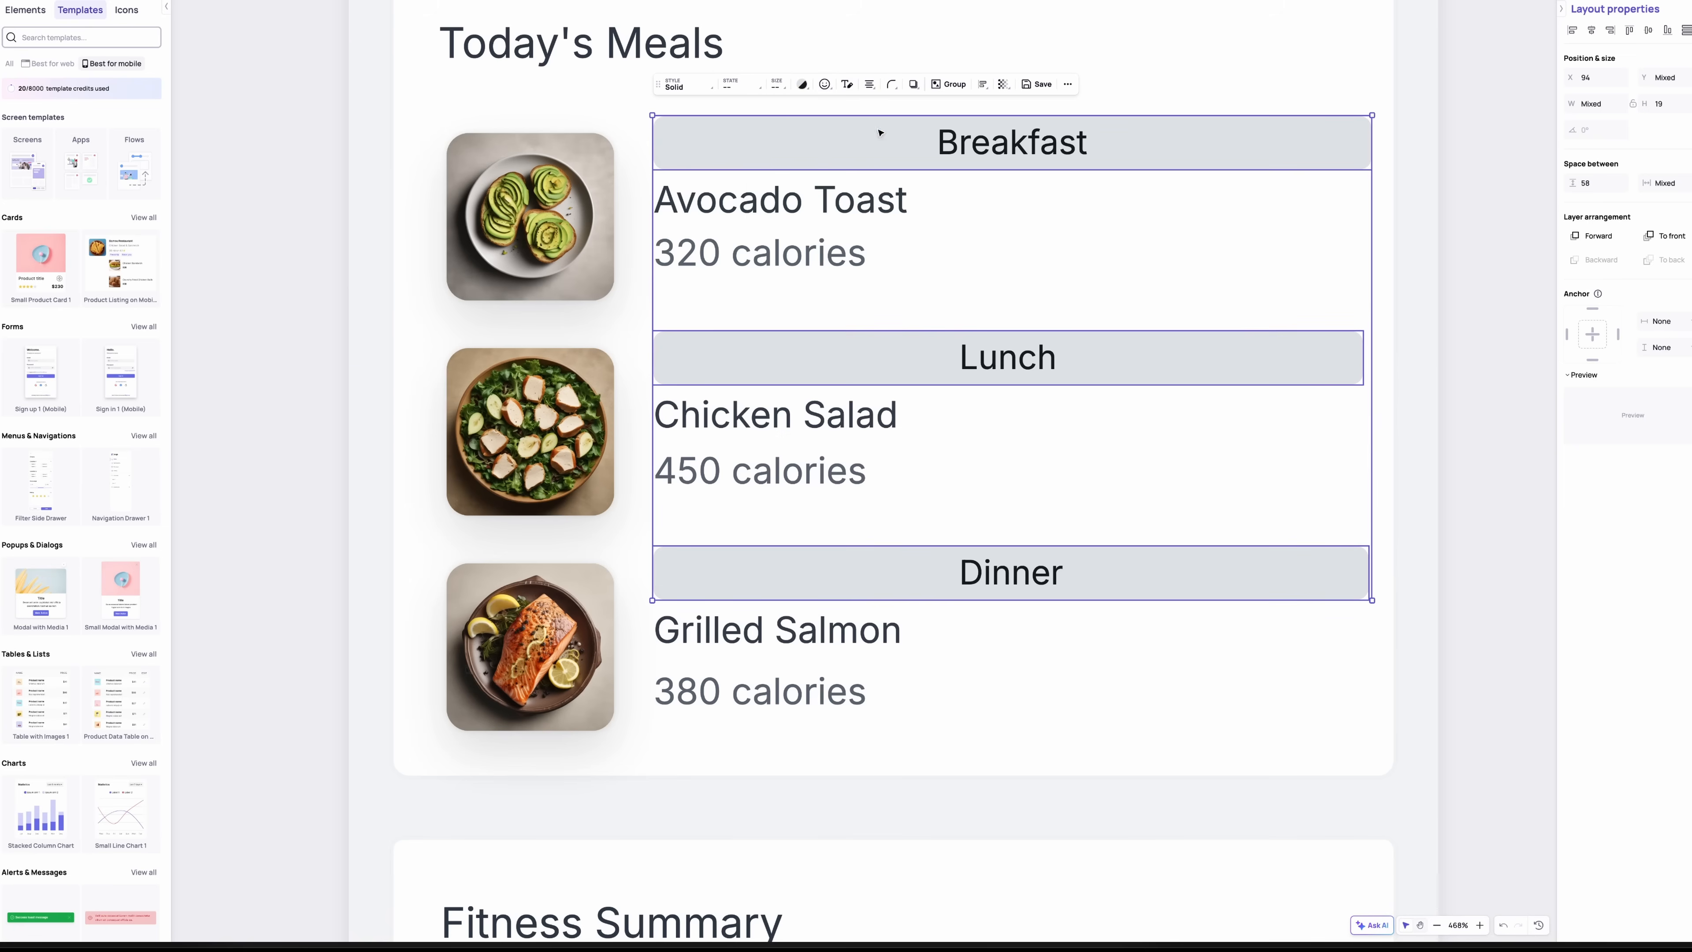
{"action": "left_click", "coordinate": [869, 130]}
{"action": "left_click", "coordinate": [985, 286]}
Step: Enlarge the three meal photos to about 66 x 66 so their tops align with the meal bars
{"action": "scroll", "coordinate": [985, 286], "scroll_direction": "down", "scroll_amount": 5}
{"action": "left_click", "coordinate": [755, 241]}
{"action": "left_click_drag", "start_coordinate": [791, 206], "coordinate": [798, 199]}
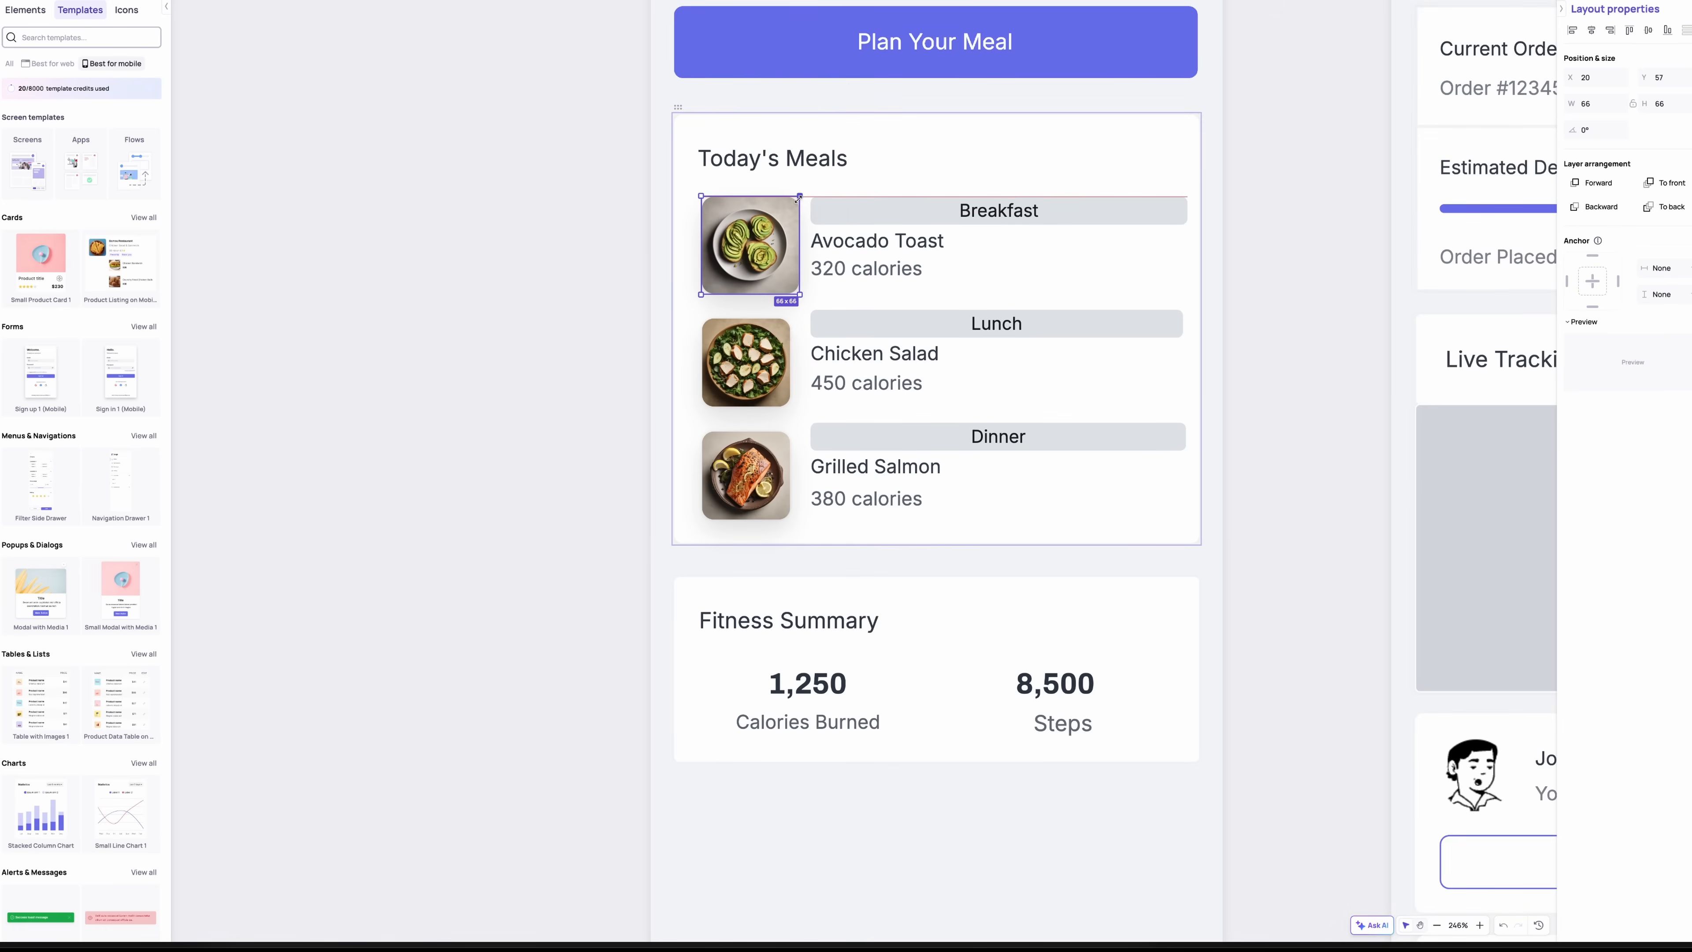
{"action": "left_click", "coordinate": [750, 360]}
{"action": "left_click_drag", "start_coordinate": [791, 319], "coordinate": [799, 311]}
{"action": "left_click", "coordinate": [751, 472]}
{"action": "left_click_drag", "start_coordinate": [791, 432], "coordinate": [799, 424]}
{"action": "left_click", "coordinate": [1256, 385]}
{"action": "left_click_drag", "start_coordinate": [1256, 385], "coordinate": [885, 415]}
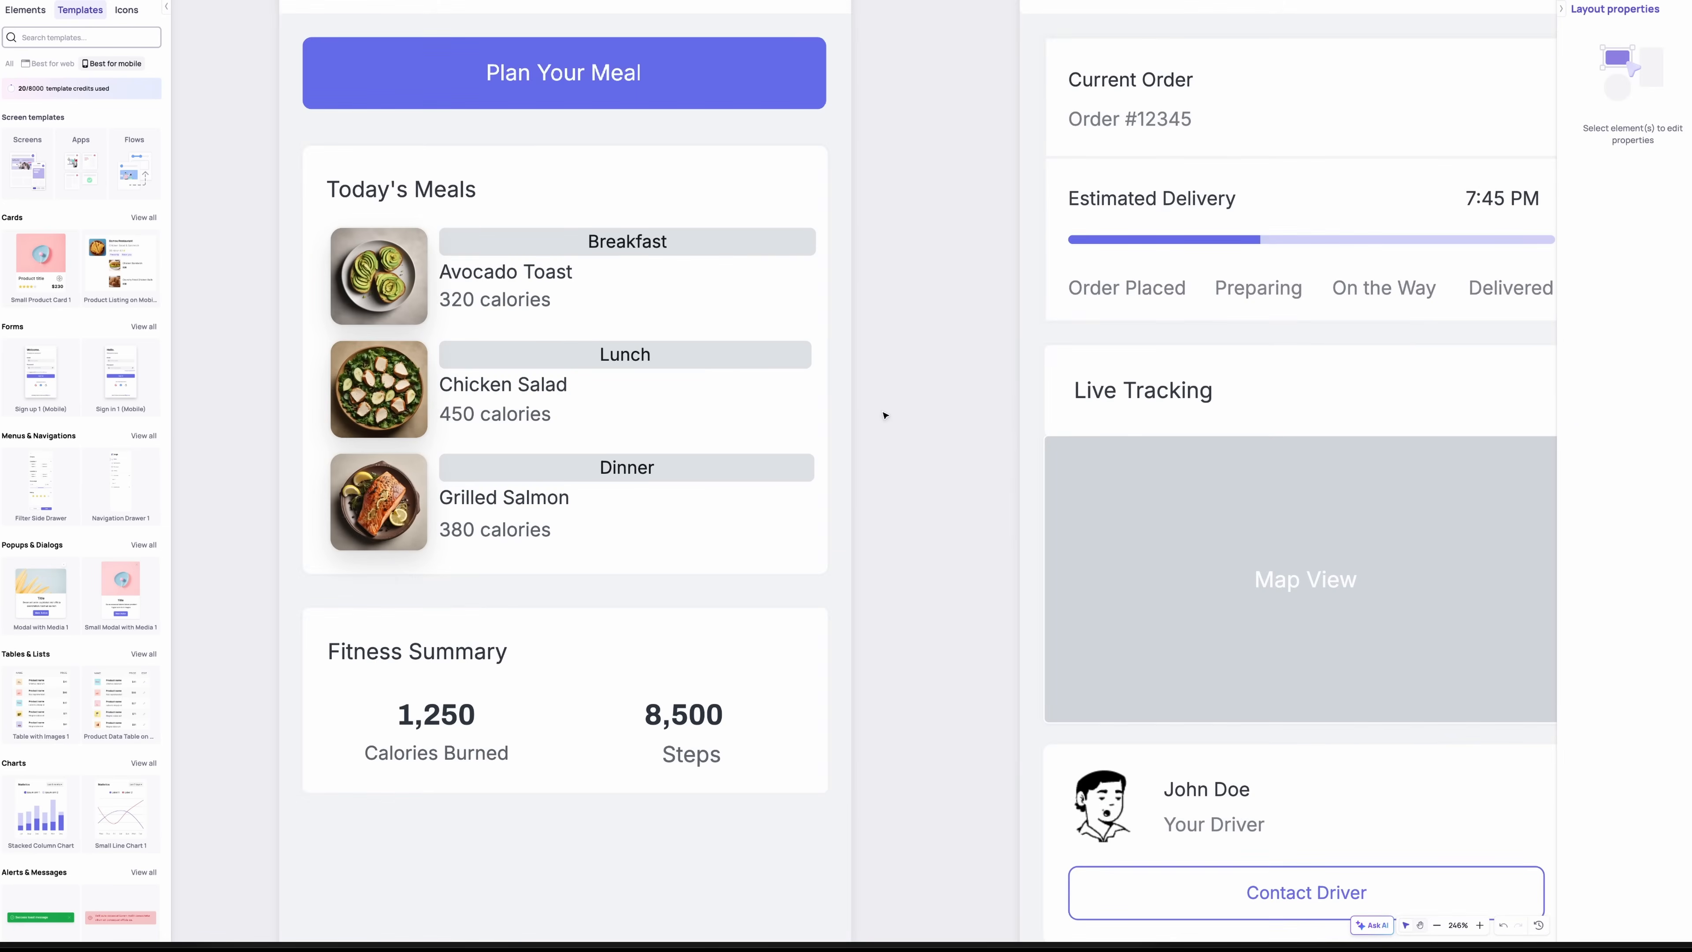
Step: Search the templates for "chart" and place a Stacked Column Chart under the Fitness Summary card
{"action": "scroll", "coordinate": [817, 355], "scroll_direction": "down", "scroll_amount": 5}
{"action": "scroll", "coordinate": [816, 356], "scroll_direction": "left", "scroll_amount": 2}
{"action": "left_click", "coordinate": [73, 38]}
{"action": "type", "text": "chart"}
{"action": "mouse_move", "coordinate": [119, 705]}
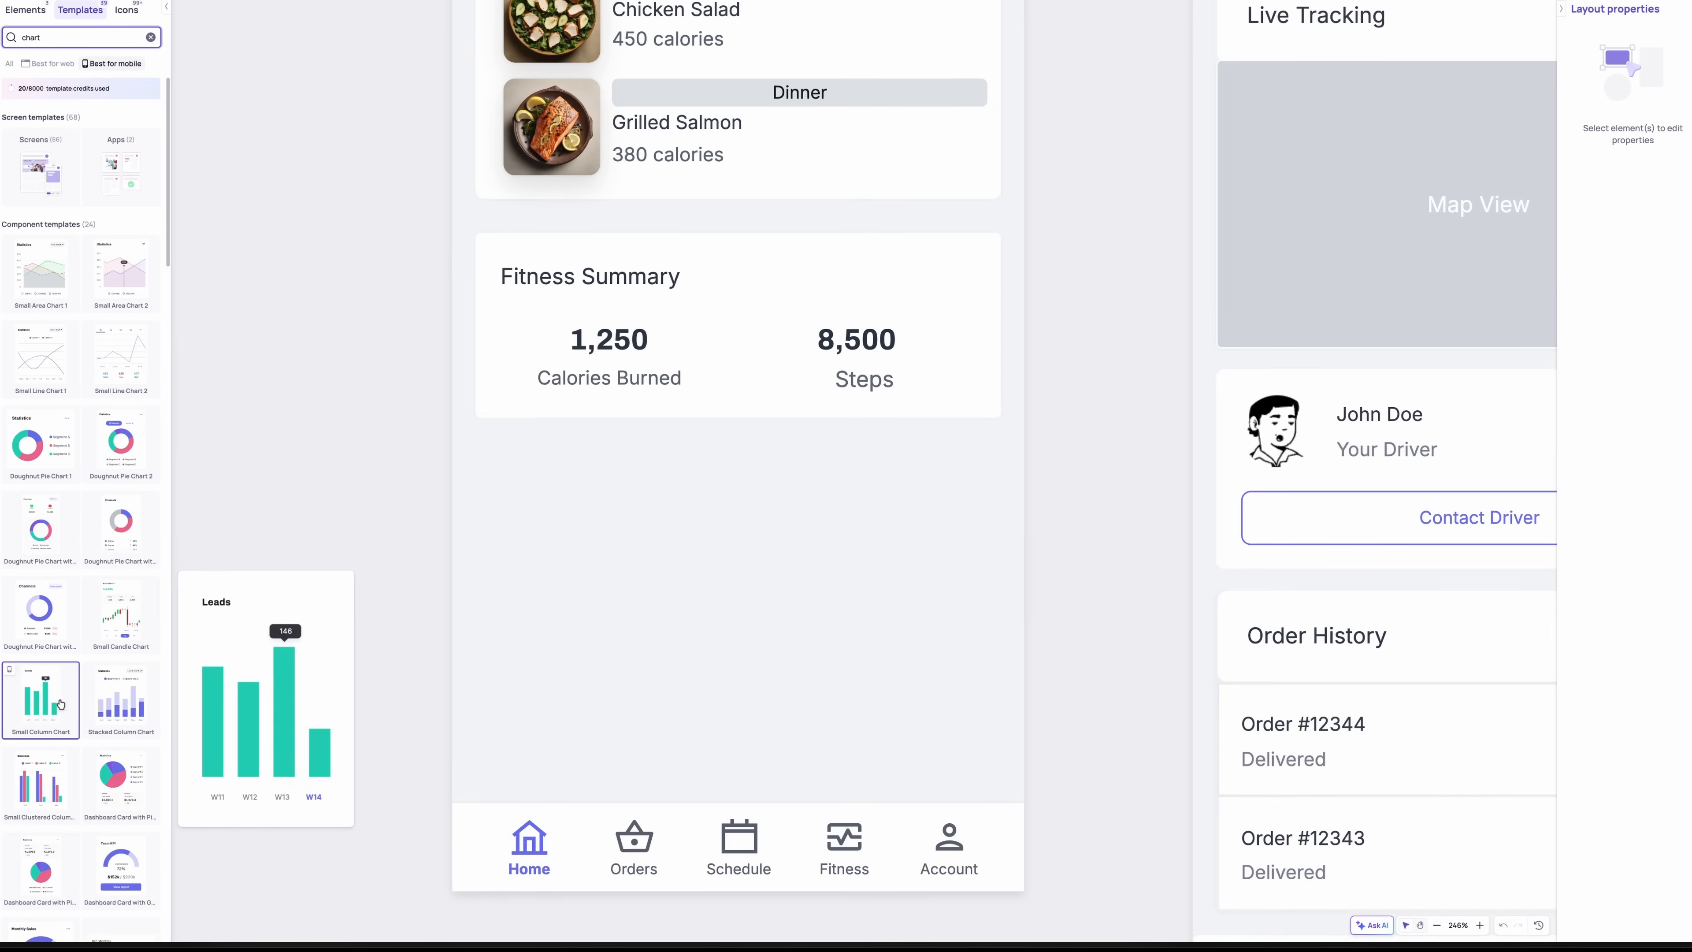
{"action": "scroll", "coordinate": [117, 633], "scroll_direction": "down", "scroll_amount": 3}
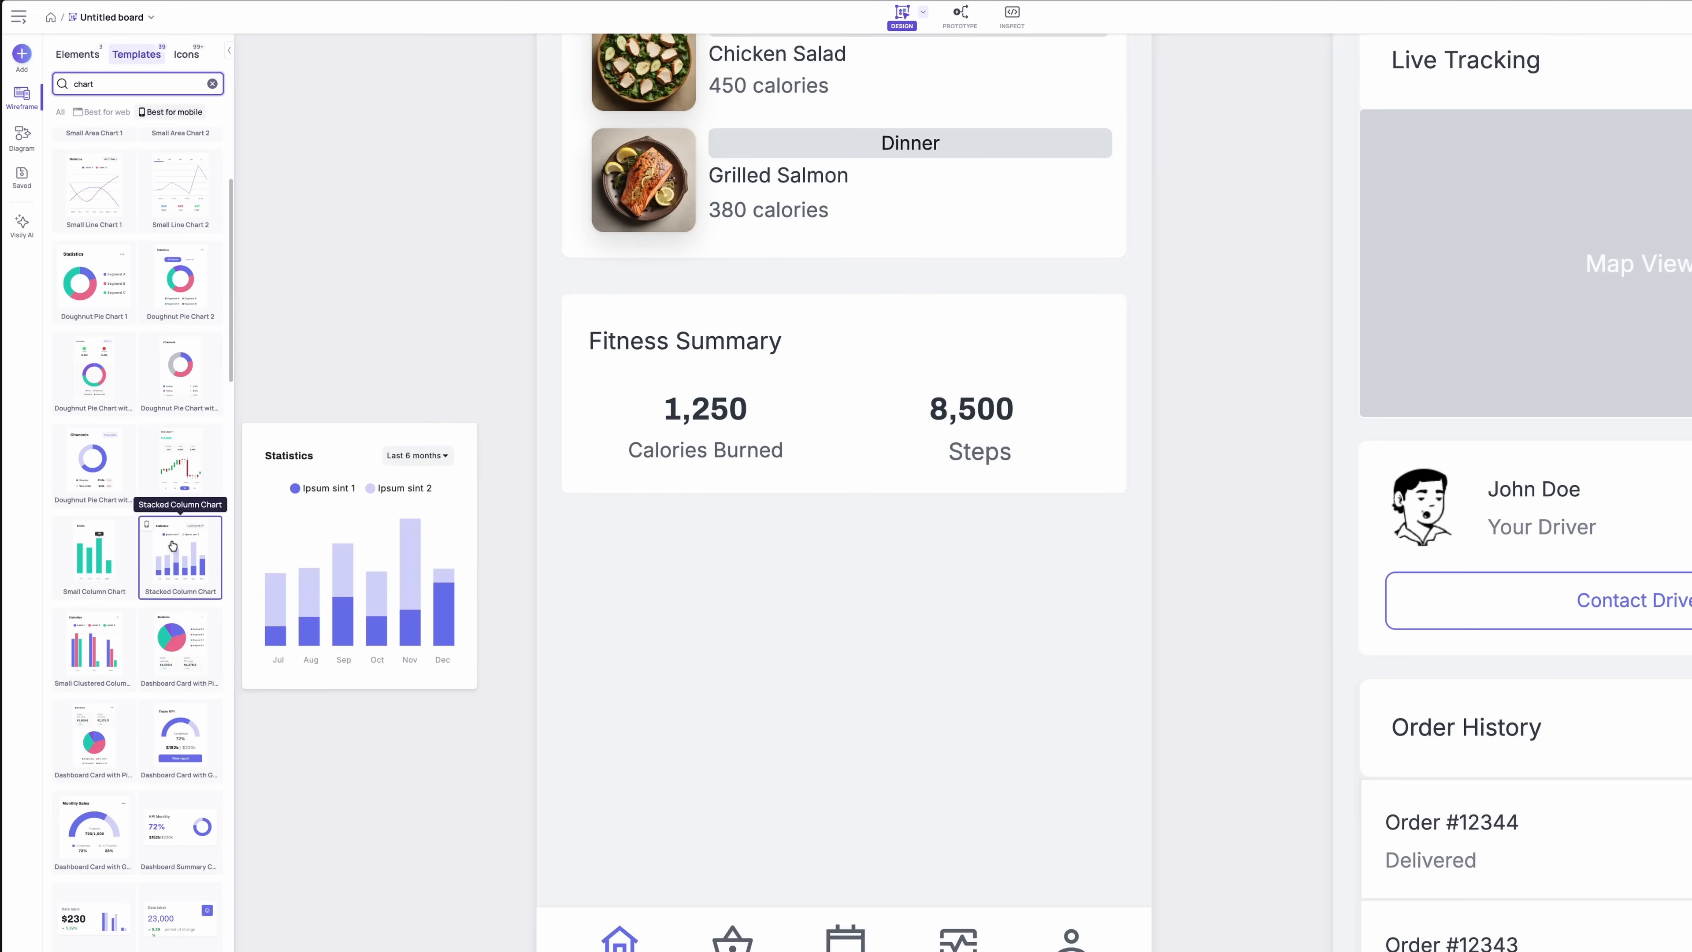
{"action": "left_click_drag", "start_coordinate": [172, 546], "coordinate": [773, 731]}
Step: Extend the MealFit home screen downward to make room for the Statistics chart
{"action": "scroll", "coordinate": [985, 694], "scroll_direction": "down", "scroll_amount": 3}
{"action": "scroll", "coordinate": [986, 695], "scroll_direction": "down", "scroll_amount": 7}
{"action": "left_click", "coordinate": [999, 448]}
{"action": "left_click", "coordinate": [694, 450], "text": "shift"}
{"action": "left_click_drag", "start_coordinate": [694, 450], "coordinate": [694, 695]}
{"action": "scroll", "coordinate": [799, 480], "scroll_direction": "up", "scroll_amount": 6}
{"action": "left_click", "coordinate": [806, 730]}
{"action": "left_click_drag", "start_coordinate": [806, 733], "coordinate": [805, 888]}
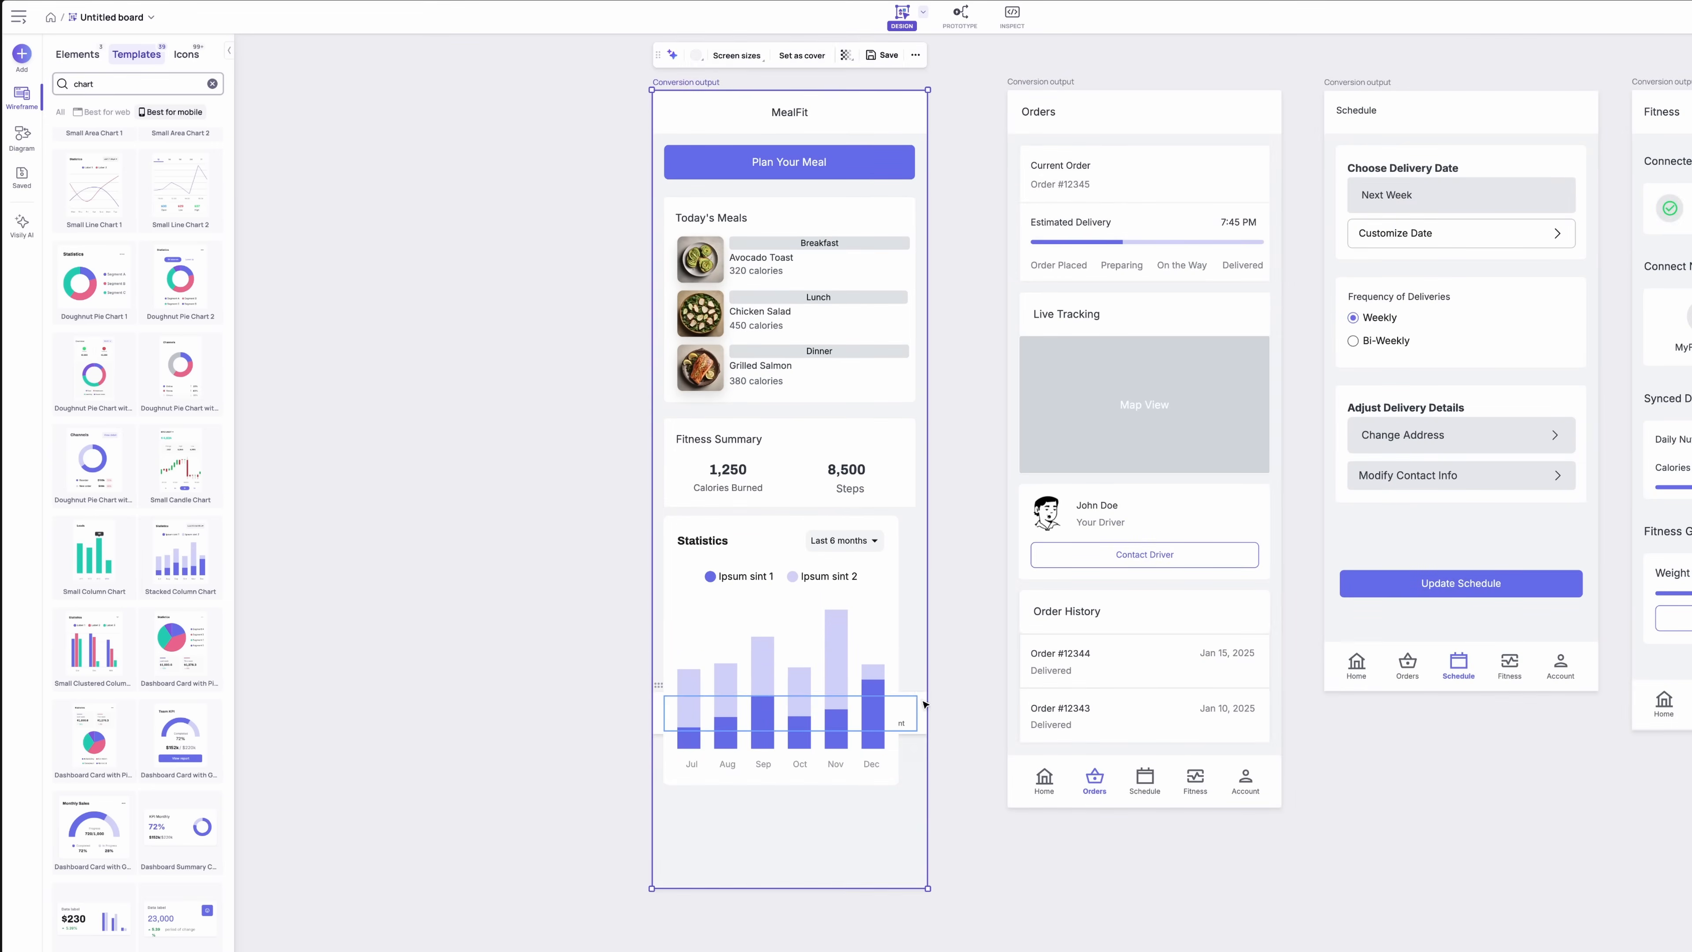
Step: Move the tab bar to the bottom of the extended home screen and widen the Statistics chart to match the cards above
{"action": "left_click_drag", "start_coordinate": [910, 711], "coordinate": [911, 810]}
{"action": "key", "text": "ctrl+z"}
{"action": "left_click_drag", "start_coordinate": [914, 714], "coordinate": [912, 869]}
{"action": "left_click", "coordinate": [831, 641]}
{"action": "left_click_drag", "start_coordinate": [898, 644], "coordinate": [915, 644]}
Step: Move the Fitness Summary and Statistics cards down together to open a gap below Today's Meals
{"action": "left_click", "coordinate": [965, 640]}
{"action": "left_click_drag", "start_coordinate": [957, 521], "coordinate": [891, 485]}
{"action": "left_click_drag", "start_coordinate": [727, 521], "coordinate": [727, 570]}
Step: Search the library for "rate" and place the star rating in the gap below Today's Meals
{"action": "double_click", "coordinate": [122, 83]}
{"action": "type", "text": "sec"}
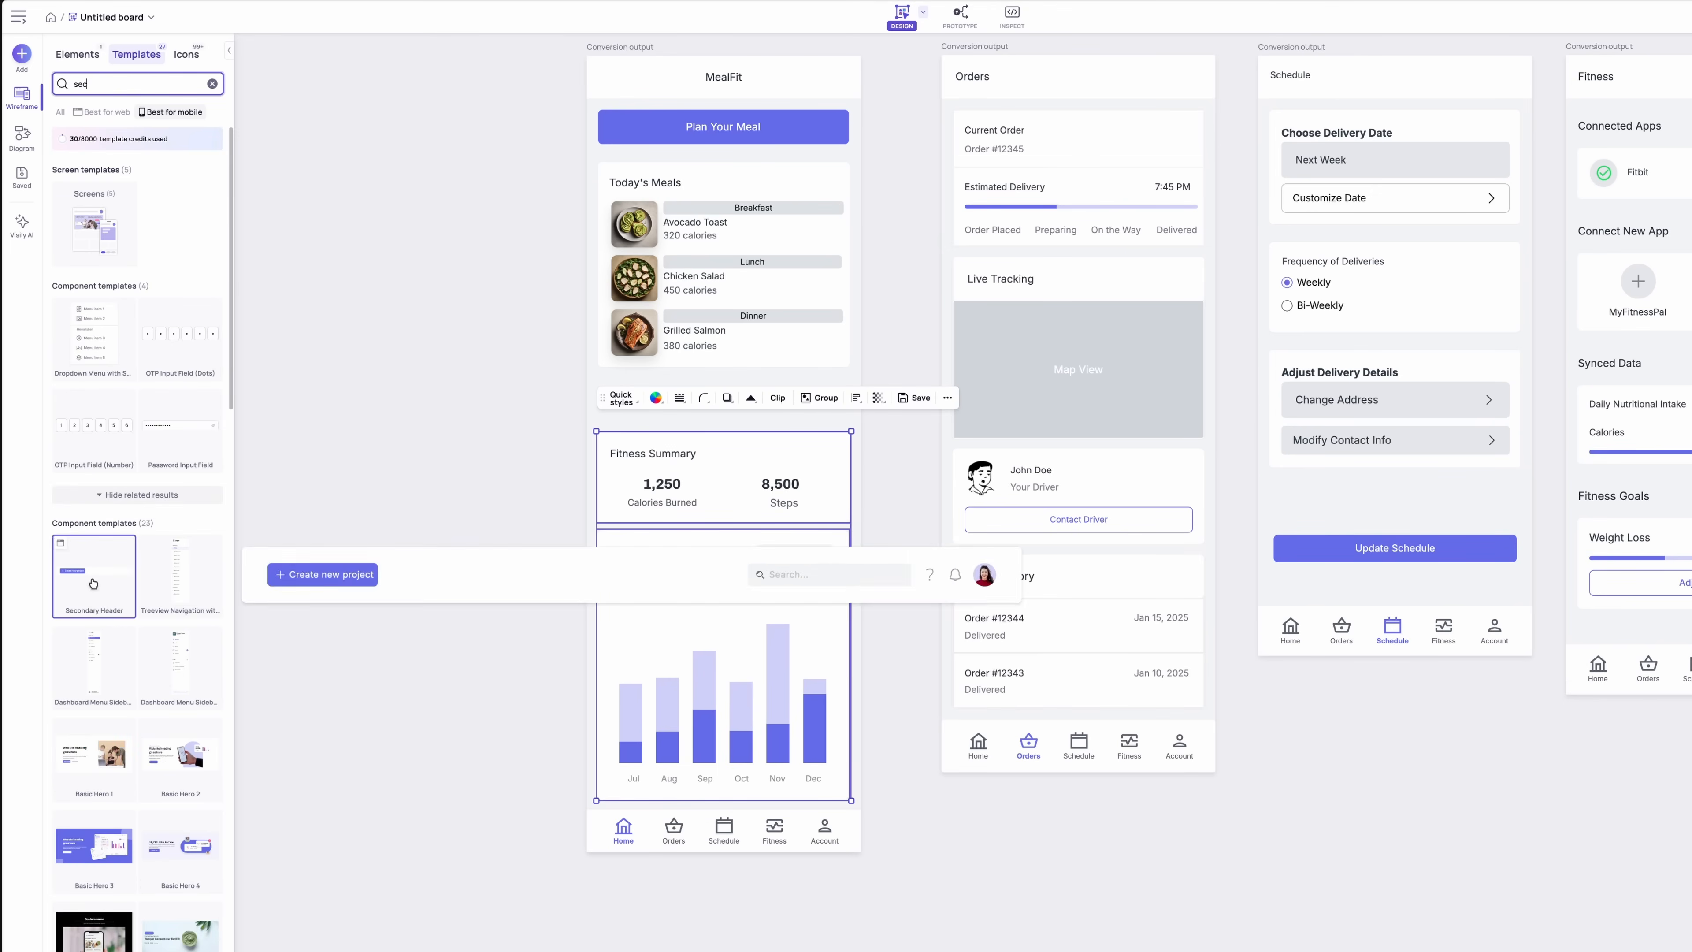
{"action": "double_click", "coordinate": [126, 83]}
{"action": "type", "text": "rate"}
{"action": "left_click_drag", "start_coordinate": [84, 567], "coordinate": [805, 397]}
{"action": "left_click", "coordinate": [21, 53]}
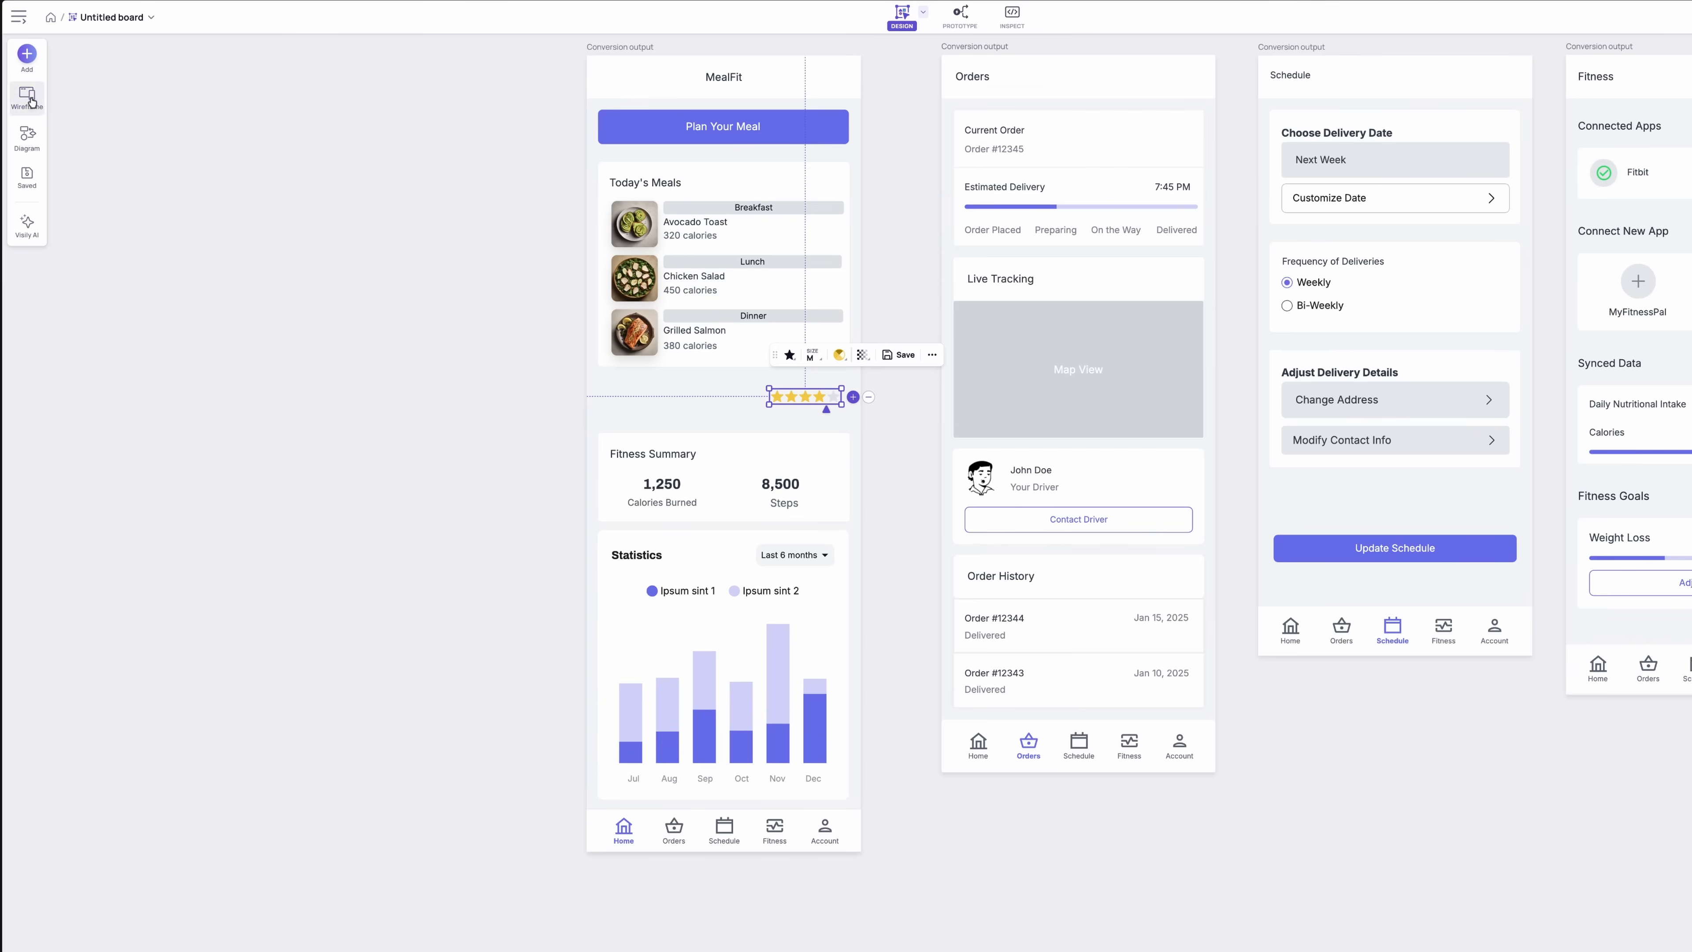
{"action": "left_click", "coordinate": [84, 143]}
{"action": "left_click_drag", "start_coordinate": [598, 376], "coordinate": [842, 424]}
{"action": "key", "text": "ctrl+z"}
Step: Add a white rectangle as a card behind the star rating, matching the width of the neighbouring cards
{"action": "left_click_drag", "start_coordinate": [80, 178], "coordinate": [668, 445]}
{"action": "left_click_drag", "start_coordinate": [737, 516], "coordinate": [818, 404]}
{"action": "right_click", "coordinate": [808, 413]}
{"action": "left_click", "coordinate": [871, 469]}
Step: Add the label "Rate your last meal" to the rating card in light grey
{"action": "left_click_drag", "start_coordinate": [137, 259], "coordinate": [148, 261]}
{"action": "left_click_drag", "start_coordinate": [607, 386], "coordinate": [607, 385]}
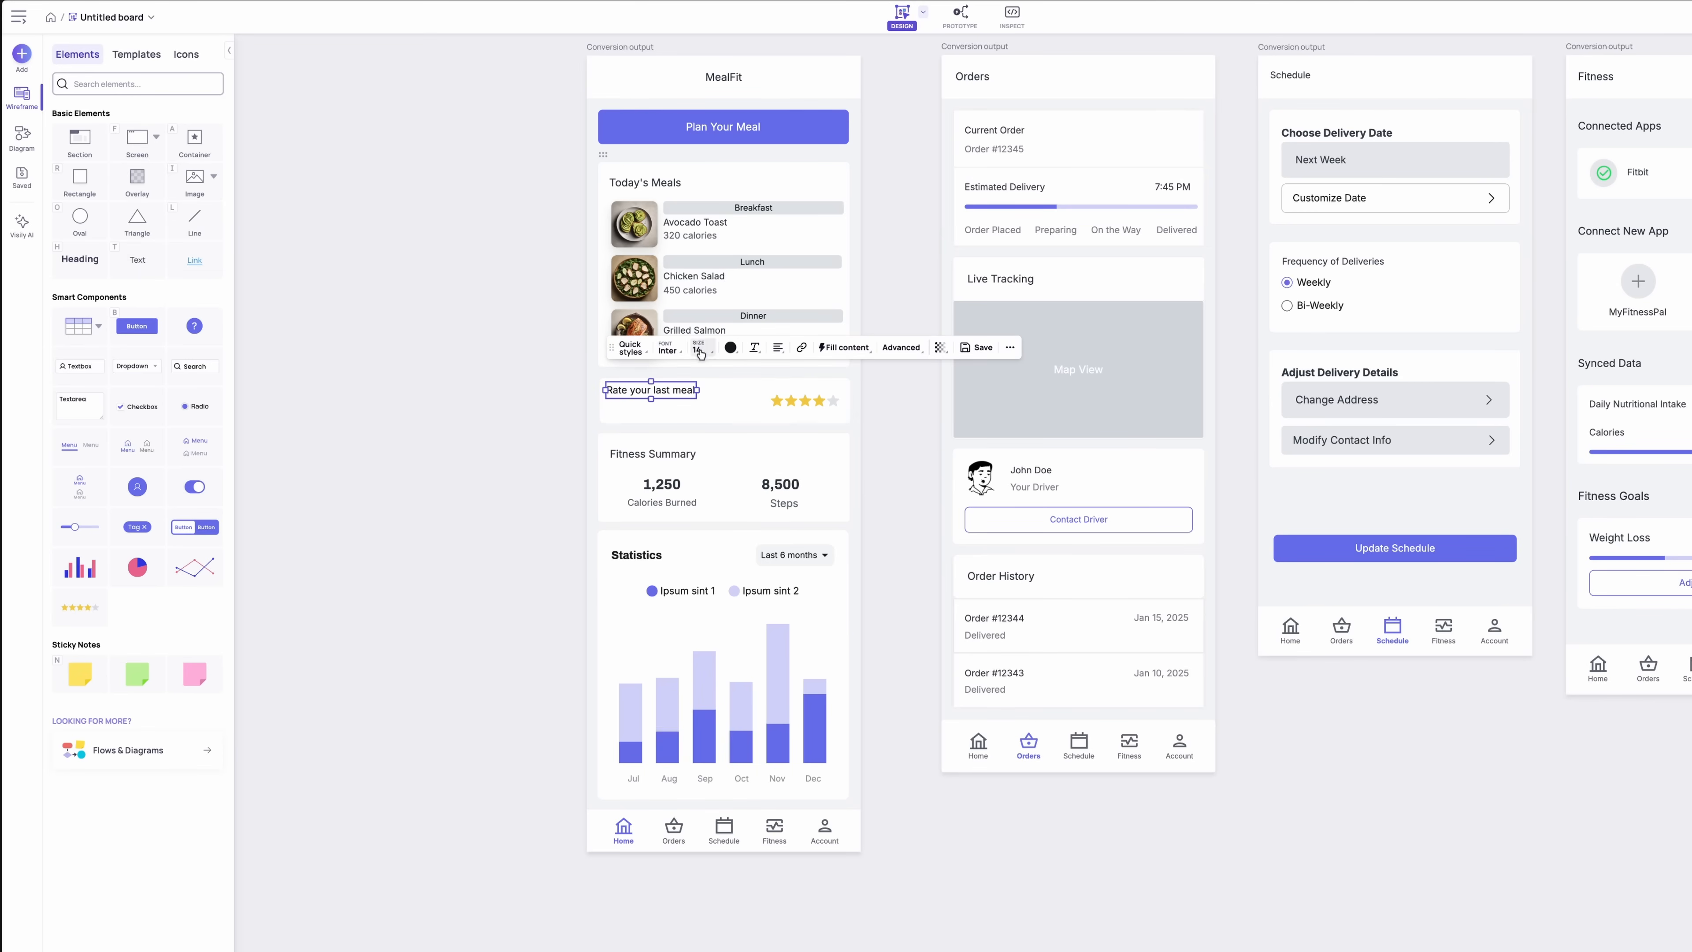
{"action": "left_click", "coordinate": [731, 347]}
{"action": "left_click", "coordinate": [726, 392]}
Step: Duplicate the rating label directly below and turn the copy into bold black text reading "Penne Arabiata"
{"action": "left_click_drag", "start_coordinate": [673, 396], "coordinate": [672, 413]}
{"action": "left_click", "coordinate": [731, 365]}
{"action": "left_click", "coordinate": [767, 405]}
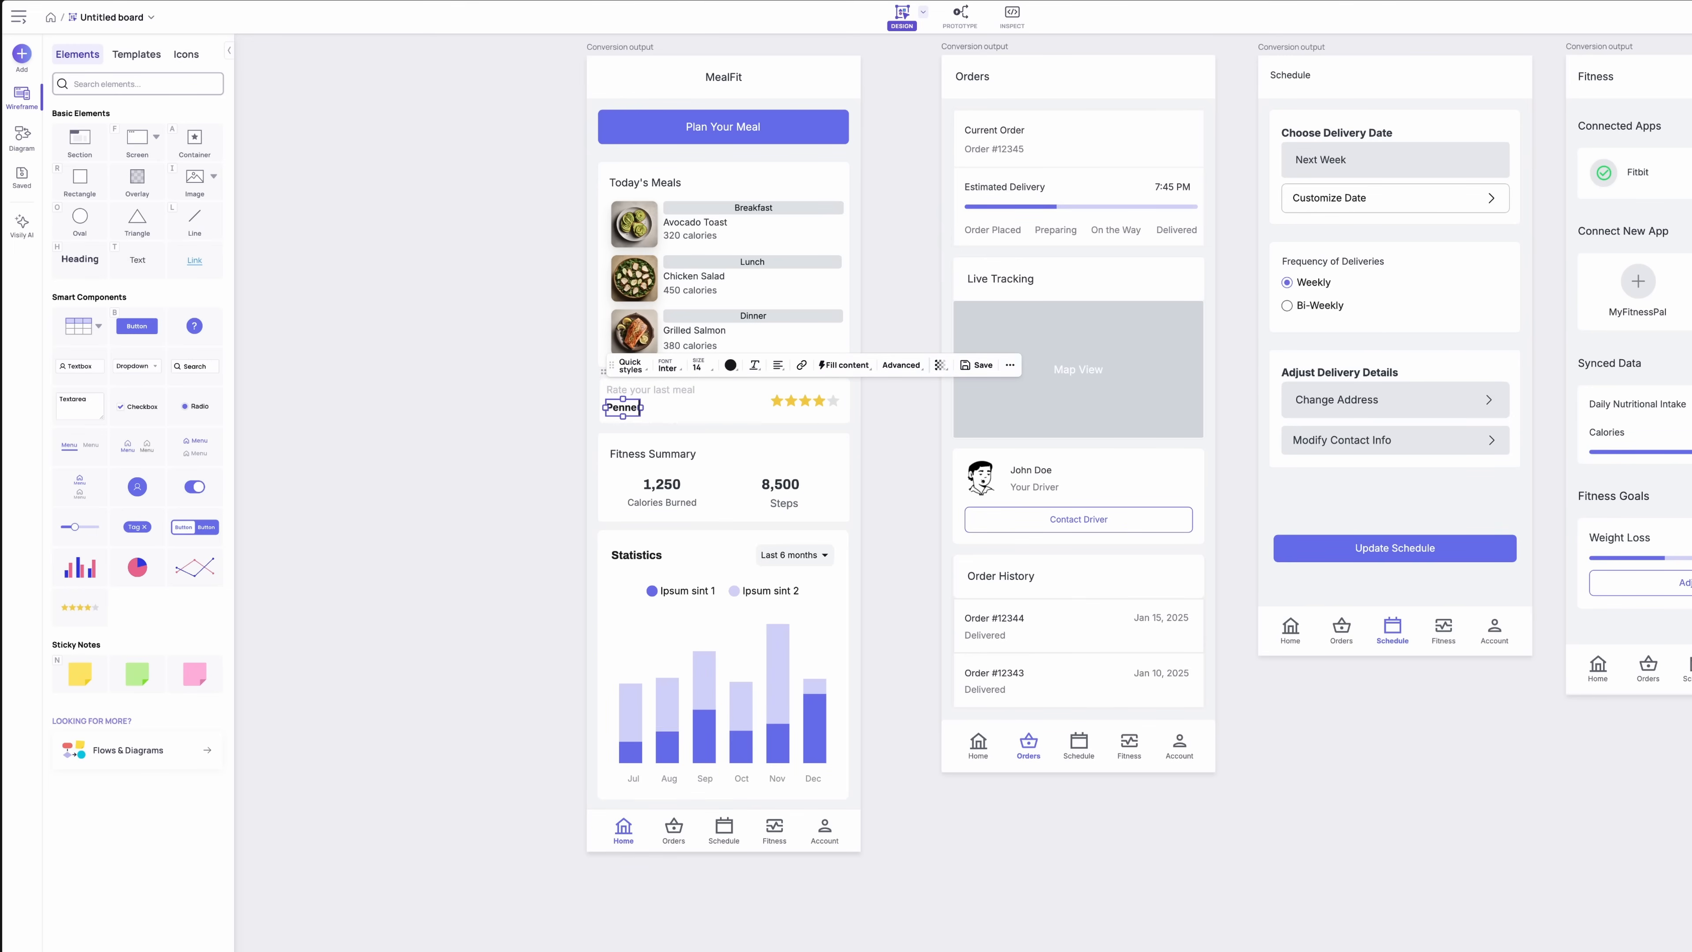
{"action": "type", "text": "ta"}
{"action": "left_click", "coordinate": [894, 432]}
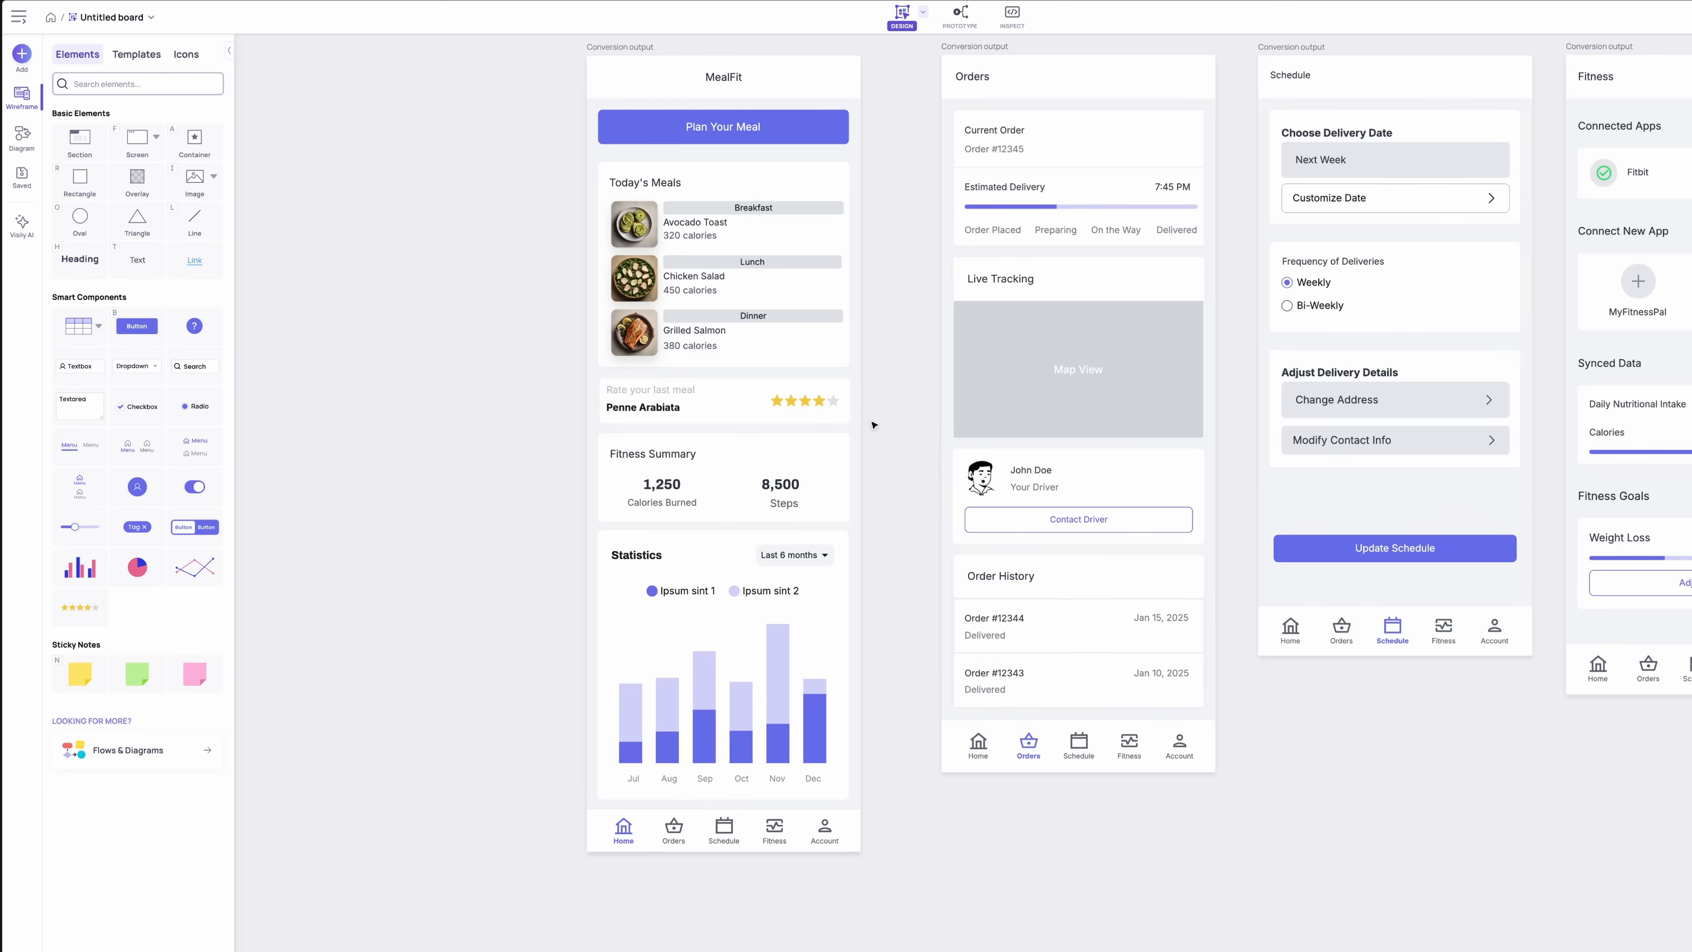
Step: Try adding a share icon from the icon library to the Live Tracking header on the Orders screen
{"action": "scroll", "coordinate": [885, 408], "scroll_direction": "right", "scroll_amount": 5}
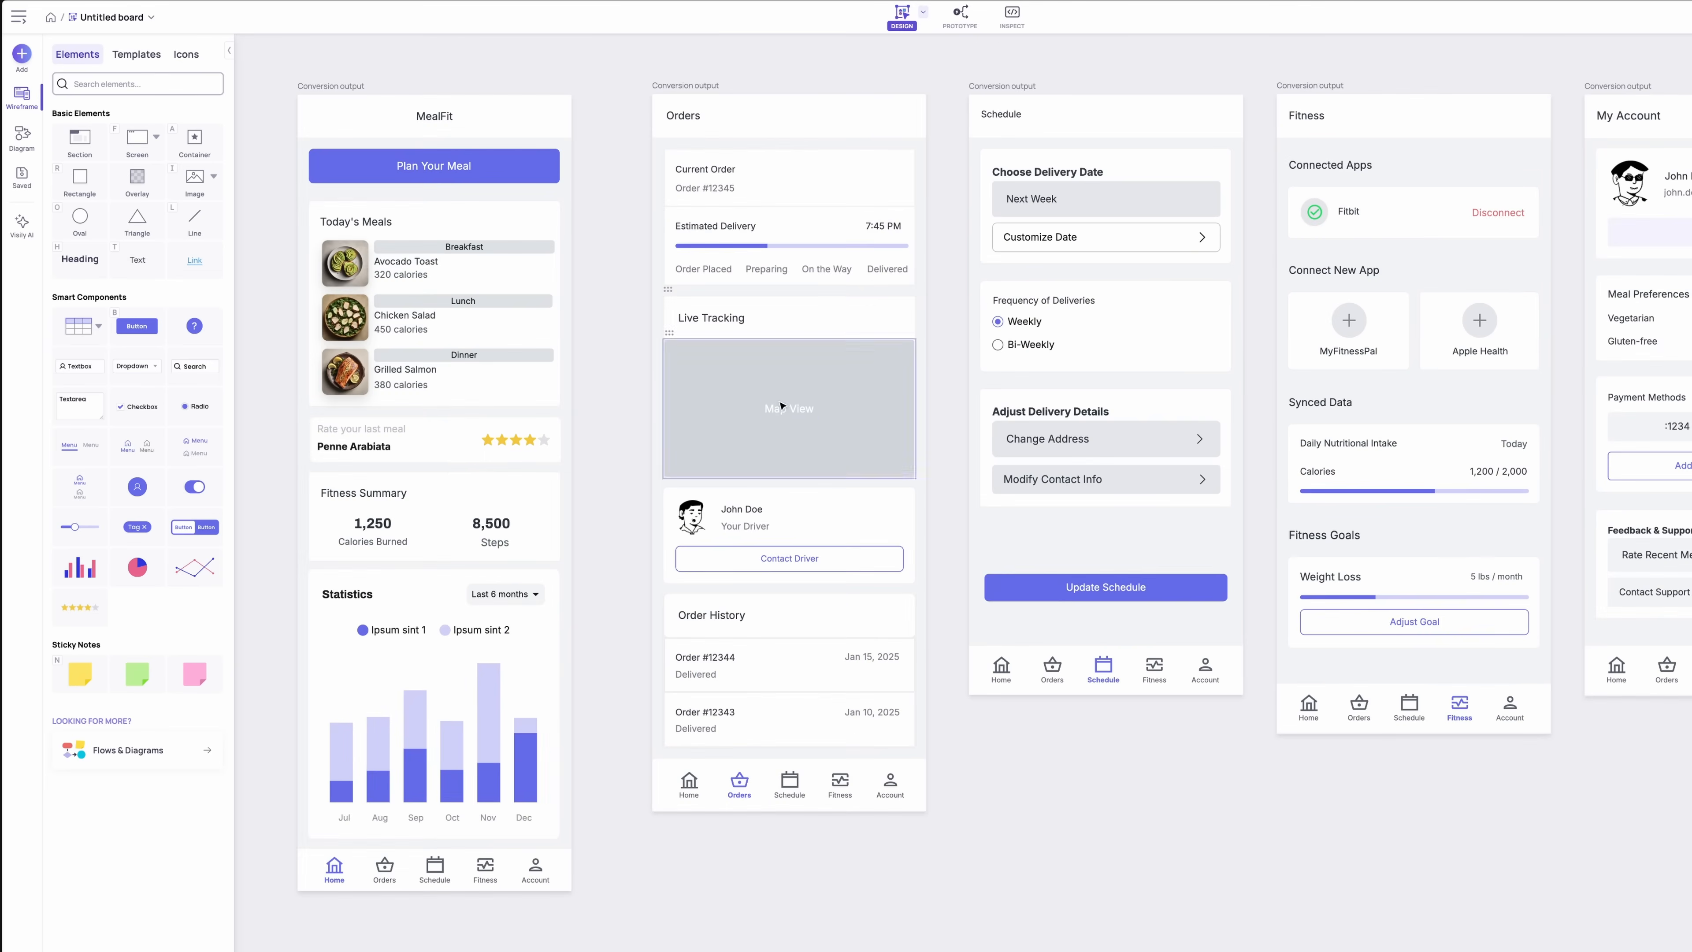
{"action": "left_click", "coordinate": [154, 86]}
{"action": "type", "text": "share"}
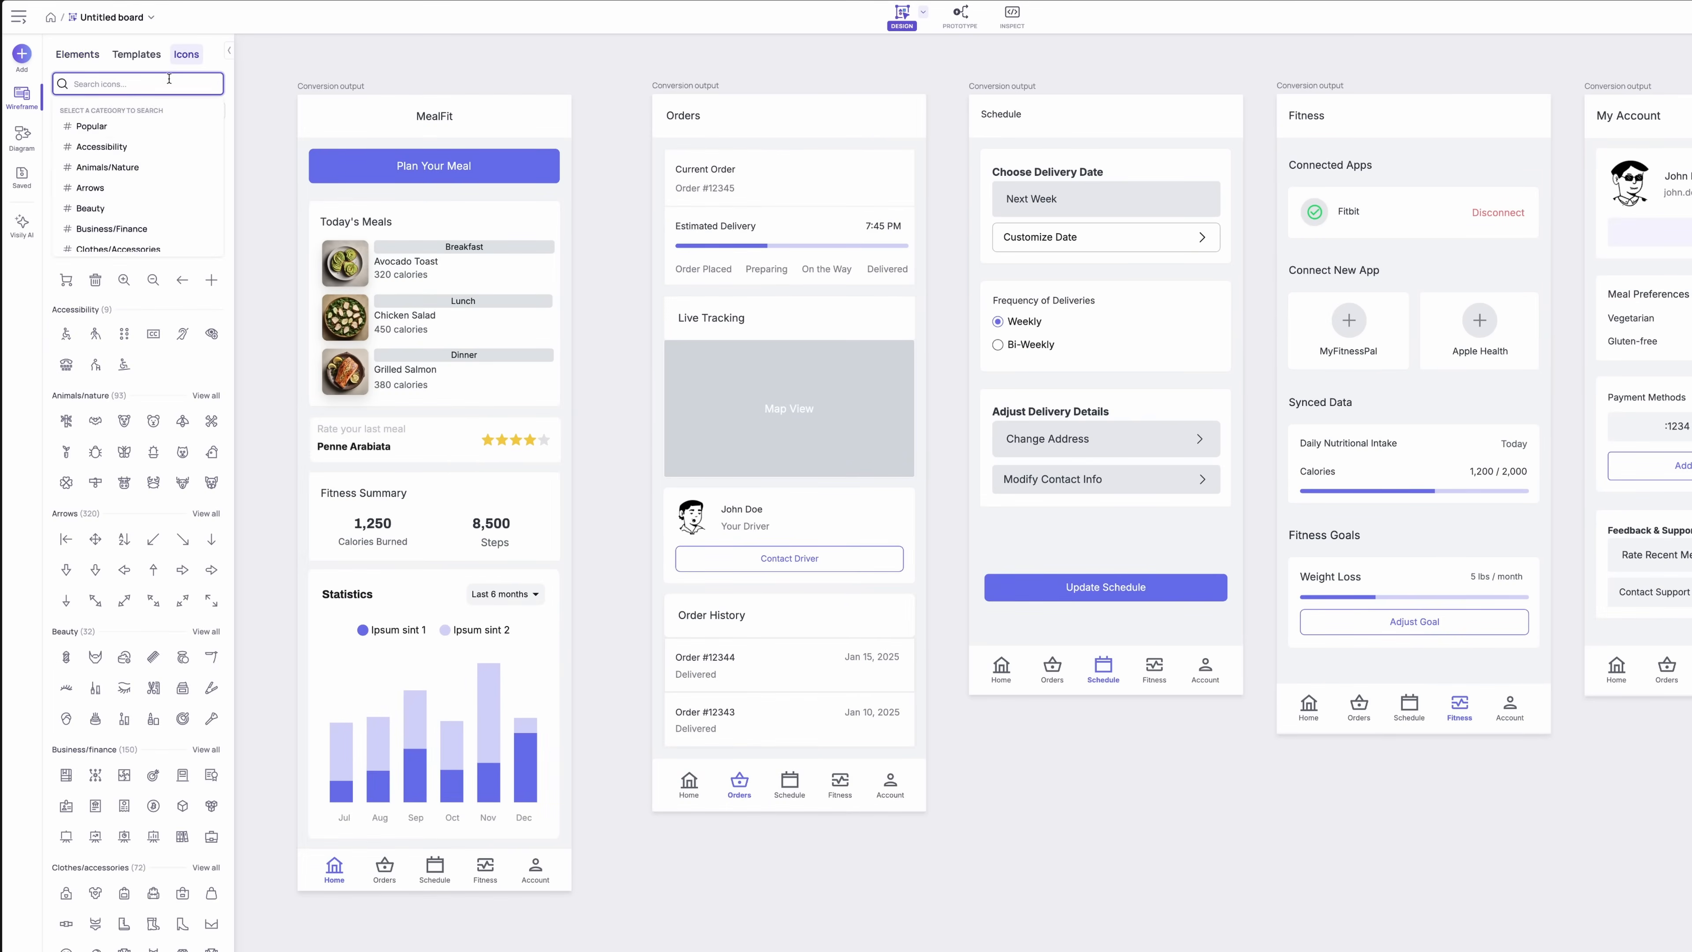
{"action": "left_click", "coordinate": [891, 311]}
{"action": "key", "text": "Delete"}
Step: Add a round icon button to the Live Tracking header with a share icon and a grey fill
{"action": "left_click", "coordinate": [79, 54]}
{"action": "left_click", "coordinate": [212, 84]}
{"action": "left_click", "coordinate": [885, 306]}
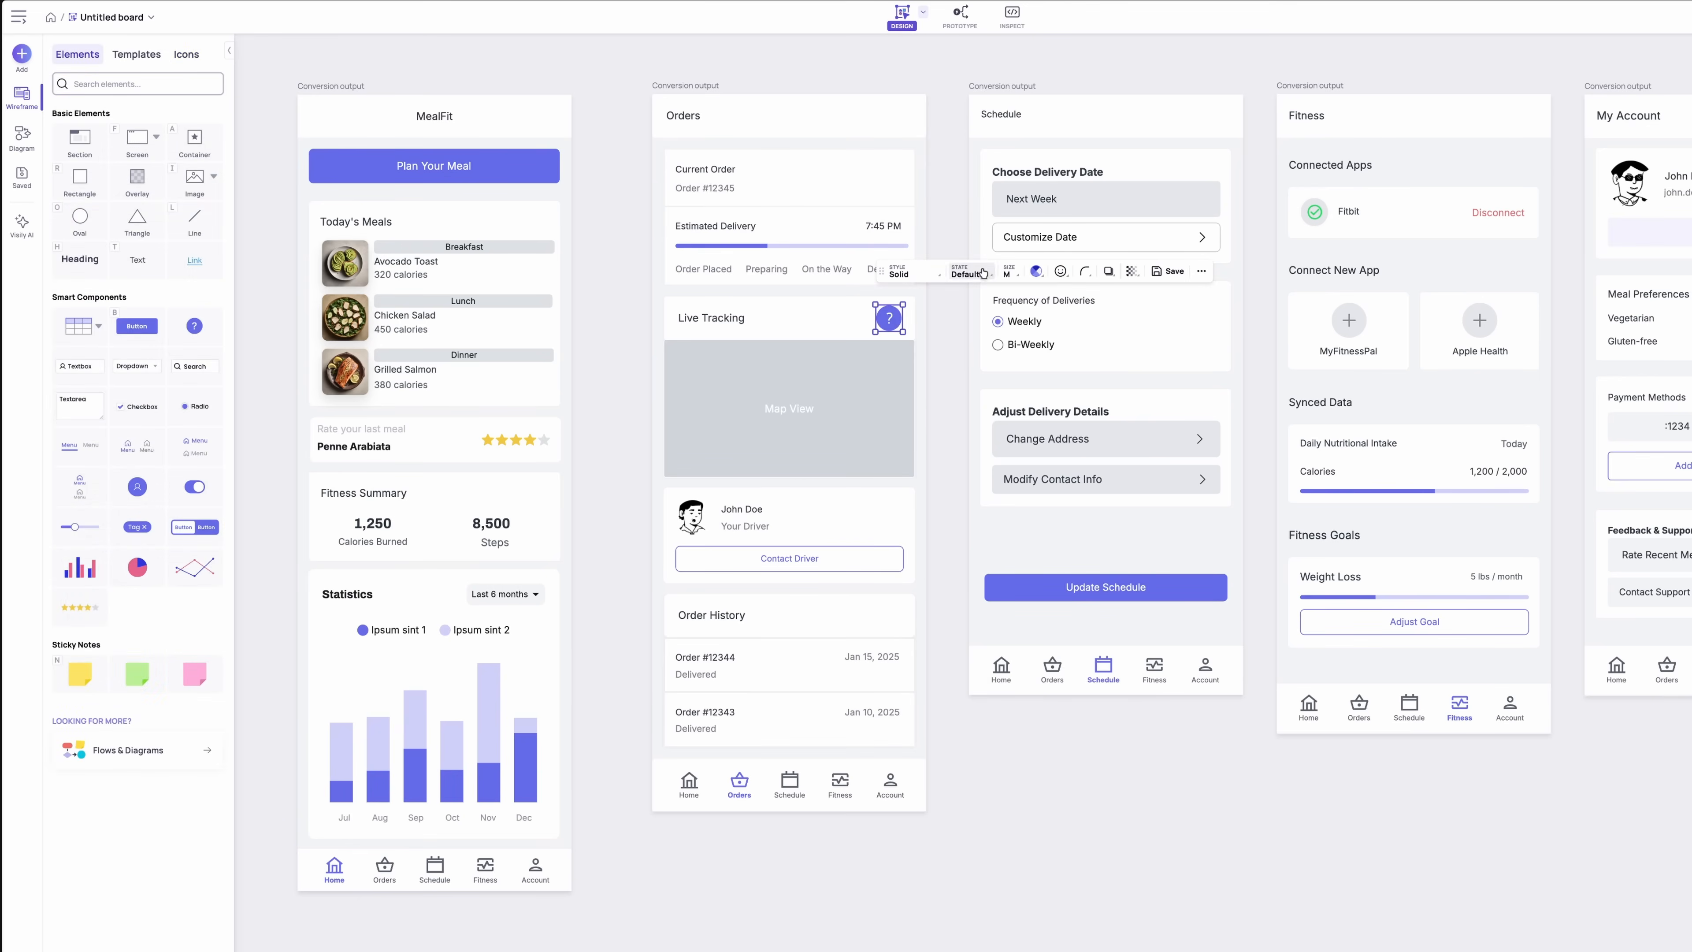
{"action": "left_click", "coordinate": [1061, 271]}
{"action": "type", "text": "share"}
{"action": "left_click", "coordinate": [983, 360]}
{"action": "left_click", "coordinate": [938, 337]}
Step: Replace the Map View placeholder with the Map in Light Mode template, sized to fit the Live Tracking card
{"action": "left_click", "coordinate": [770, 378]}
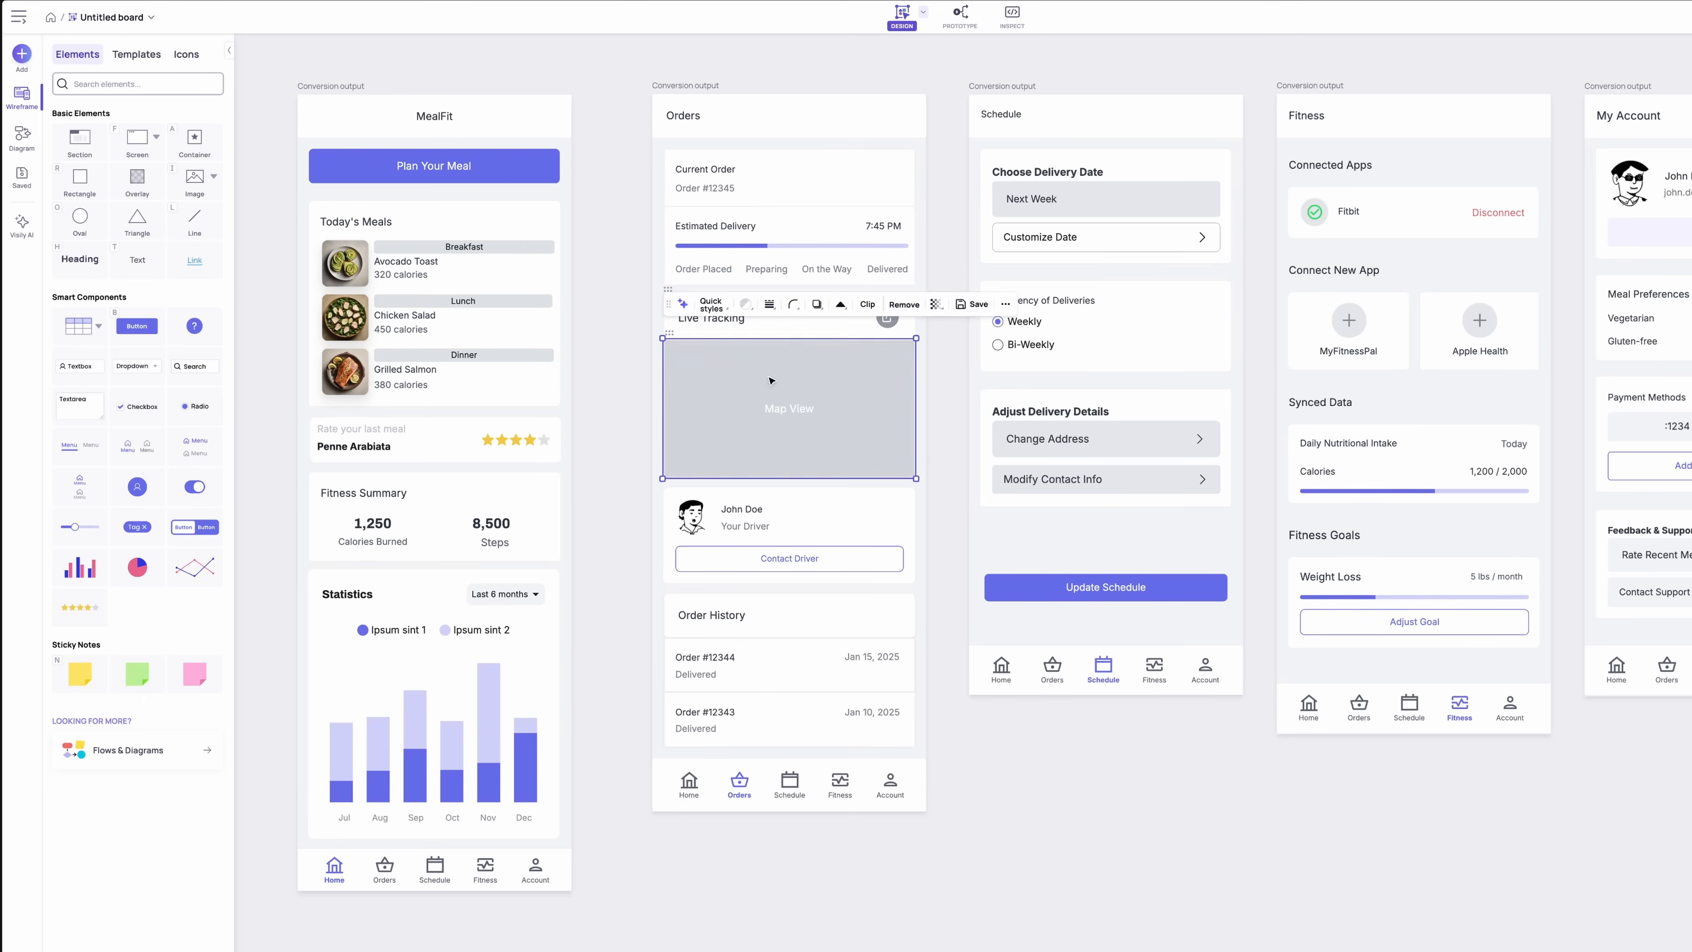
{"action": "key", "text": "Delete"}
{"action": "left_click", "coordinate": [783, 419]}
{"action": "type", "text": "map"}
{"action": "left_click", "coordinate": [180, 470]}
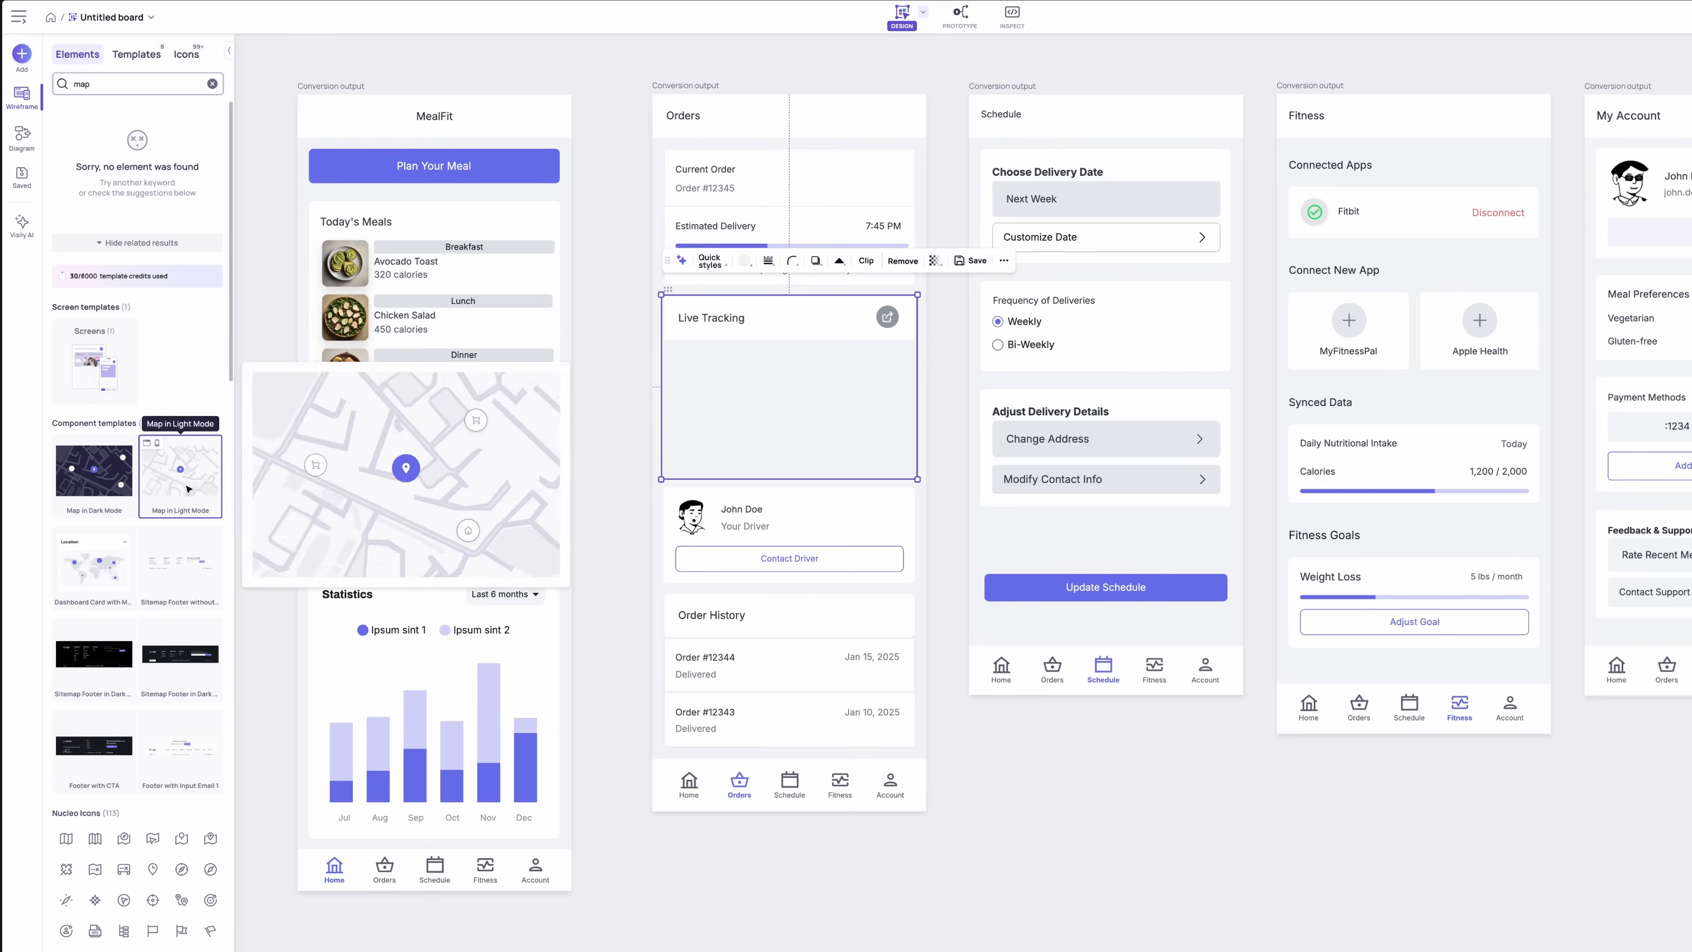
{"action": "left_click", "coordinate": [682, 355]}
{"action": "left_click_drag", "start_coordinate": [1001, 565], "coordinate": [861, 489]}
{"action": "left_click_drag", "start_coordinate": [805, 571], "coordinate": [799, 480]}
Step: Resize the map's location, cart and home markers back to round shapes and spread them across the map
{"action": "left_click", "coordinate": [845, 447]}
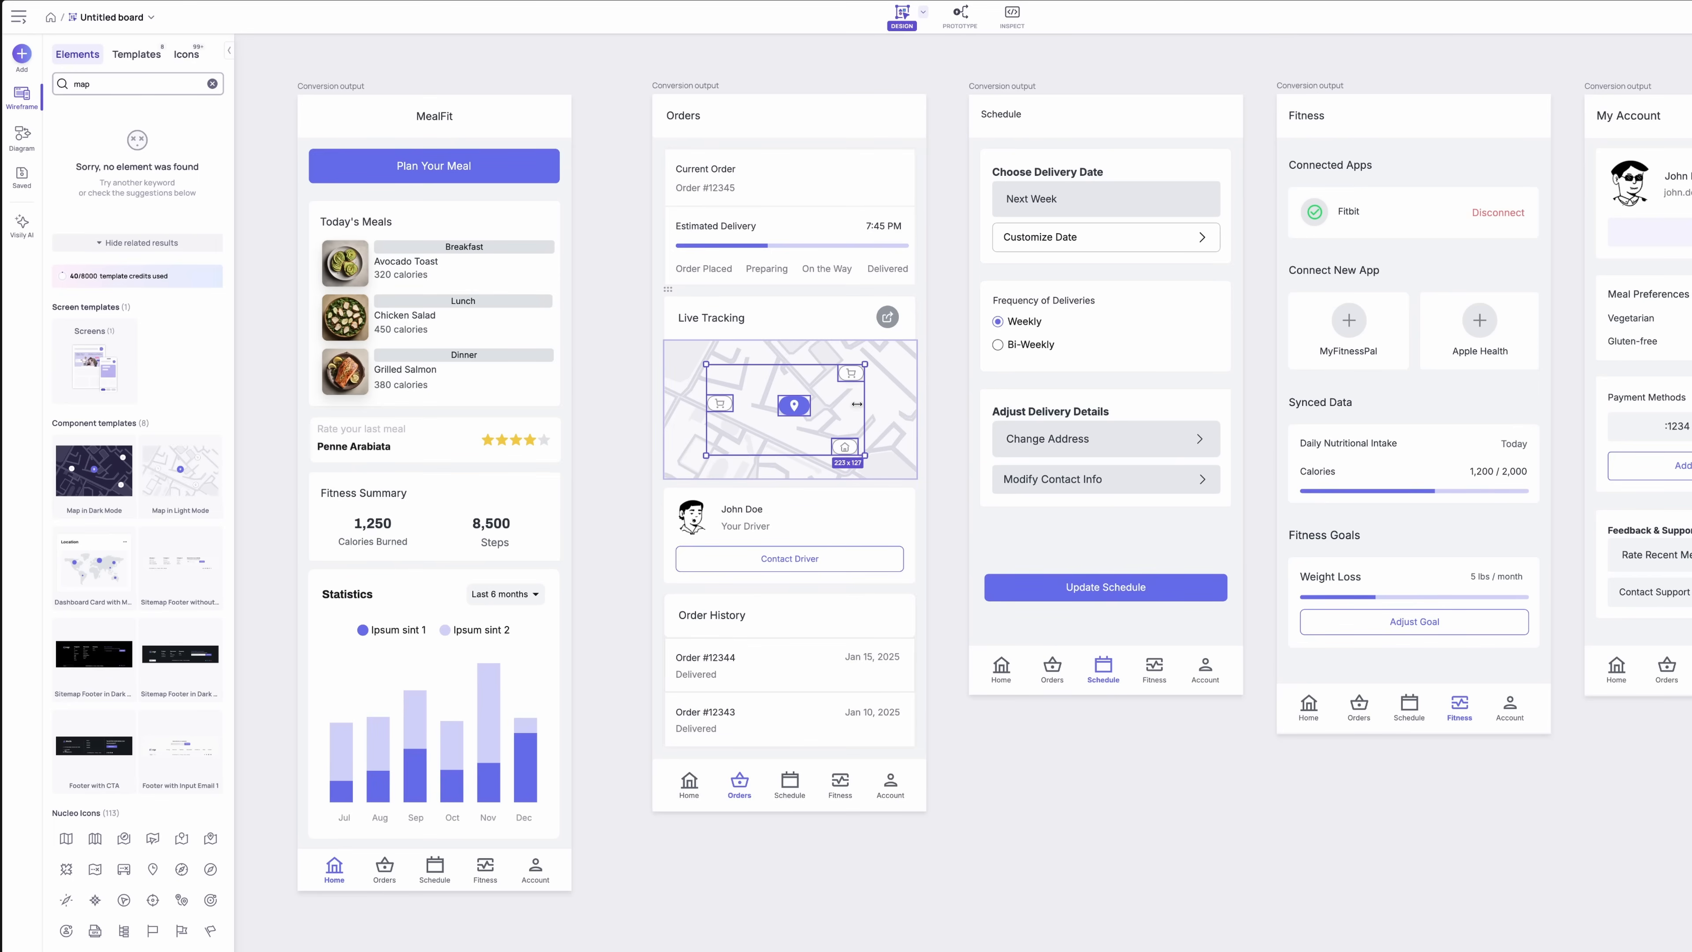
{"action": "double_click", "coordinate": [796, 406]}
{"action": "left_click", "coordinate": [830, 441]}
{"action": "left_click", "coordinate": [848, 447]}
{"action": "left_click_drag", "start_coordinate": [845, 438], "coordinate": [851, 390]}
{"action": "left_click_drag", "start_coordinate": [851, 364], "coordinate": [795, 381]}
{"action": "left_click", "coordinate": [795, 405]}
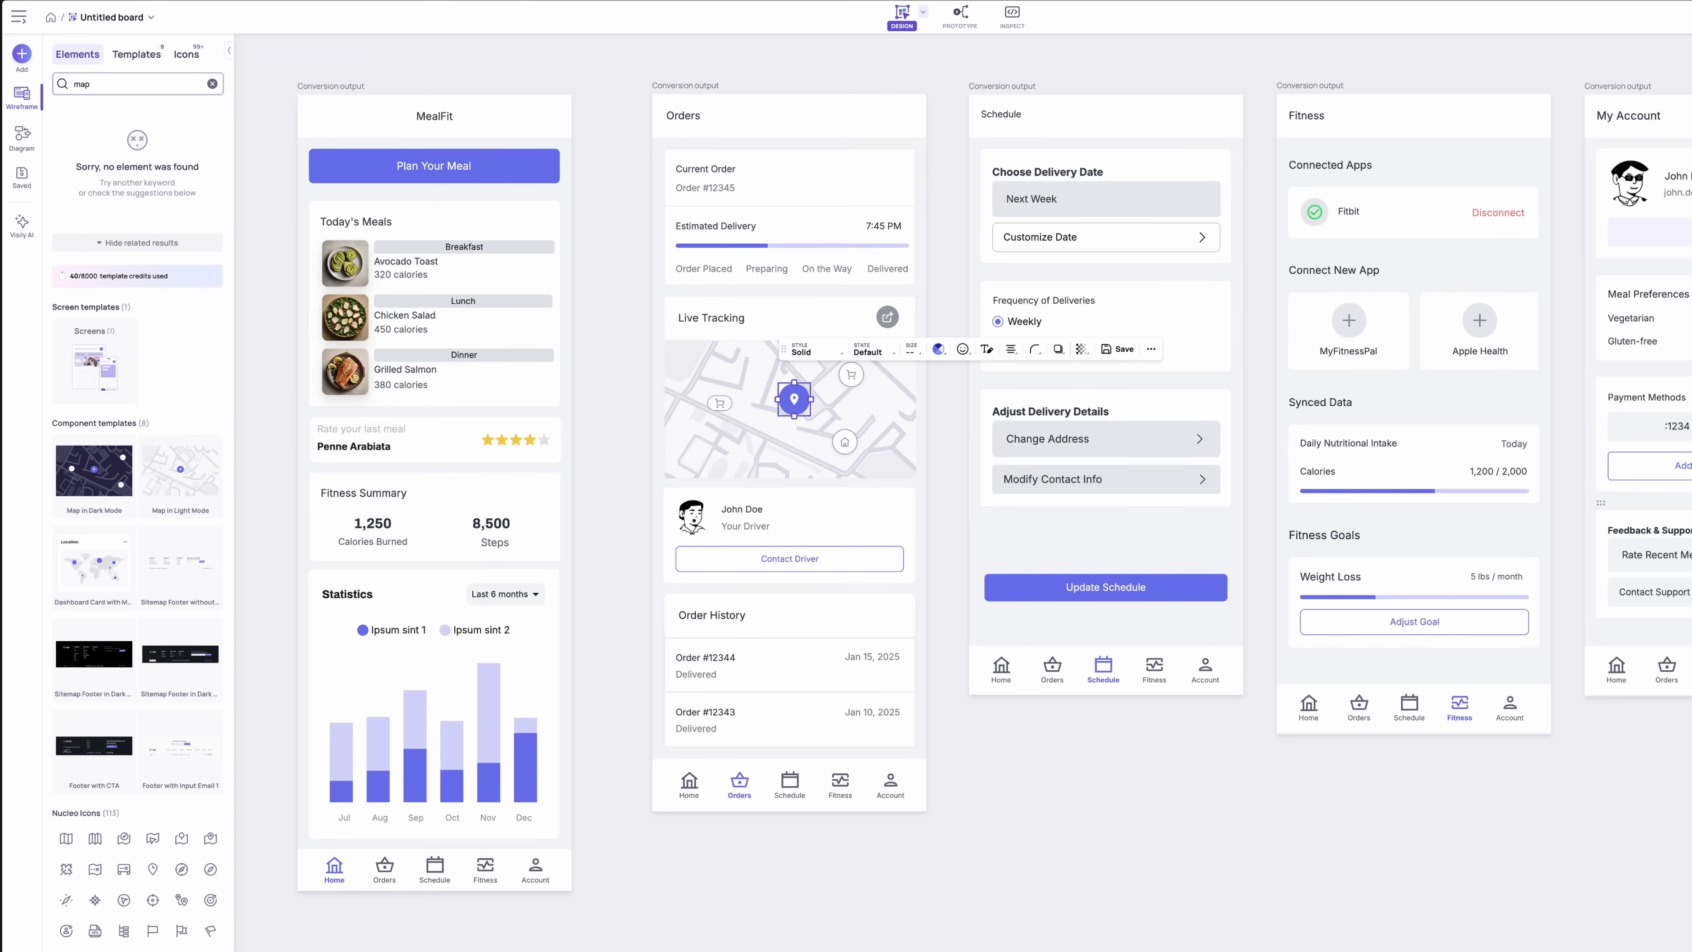
{"action": "left_click", "coordinate": [718, 404]}
{"action": "left_click", "coordinate": [935, 541]}
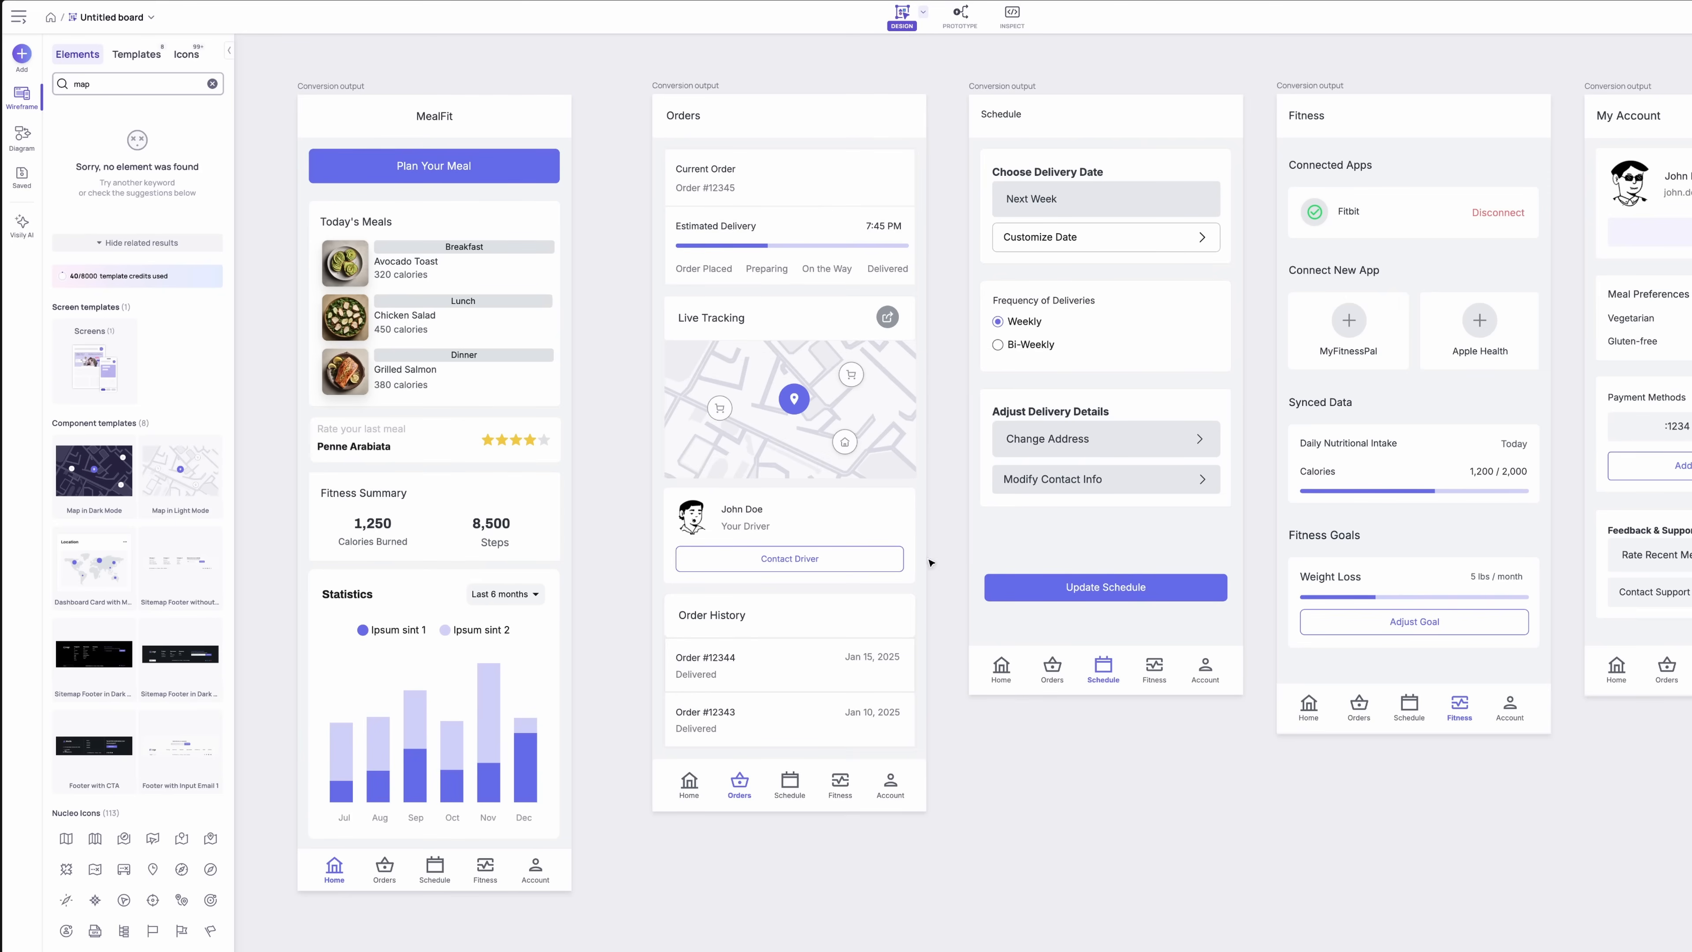
Step: Search the library for "address" and place the Mobile Contact Page template below the Schedule screen
{"action": "scroll", "coordinate": [728, 515], "scroll_direction": "right", "scroll_amount": 5}
{"action": "scroll", "coordinate": [729, 514], "scroll_direction": "up", "scroll_amount": 2}
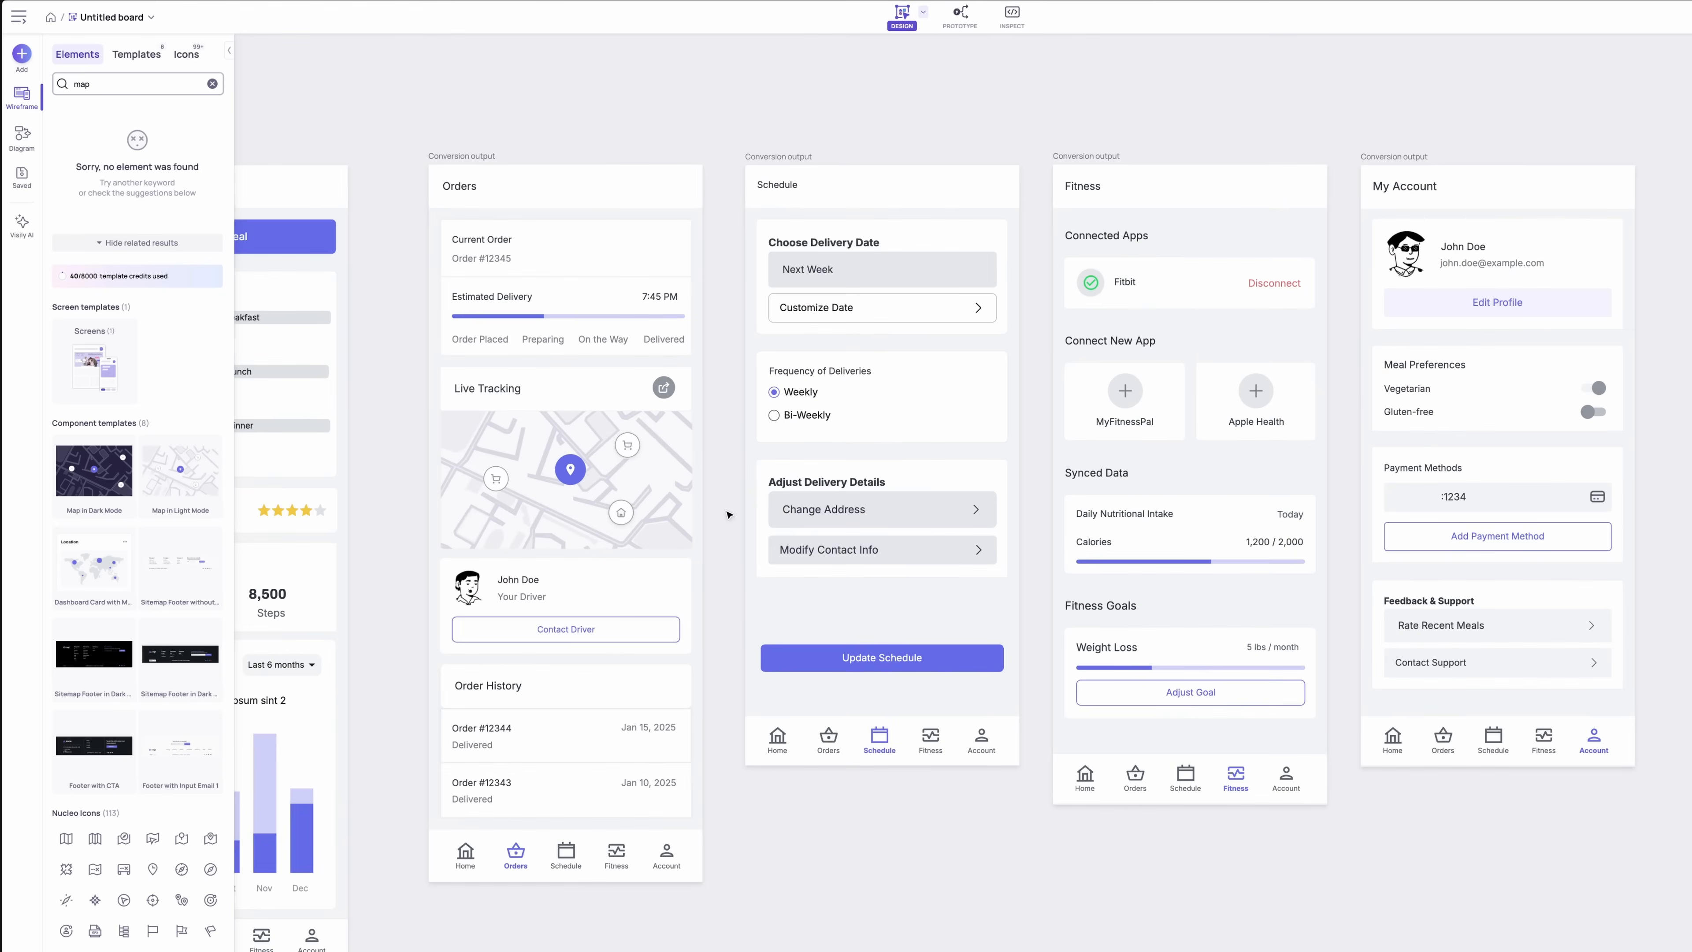
{"action": "double_click", "coordinate": [82, 84]}
{"action": "type", "text": "address"}
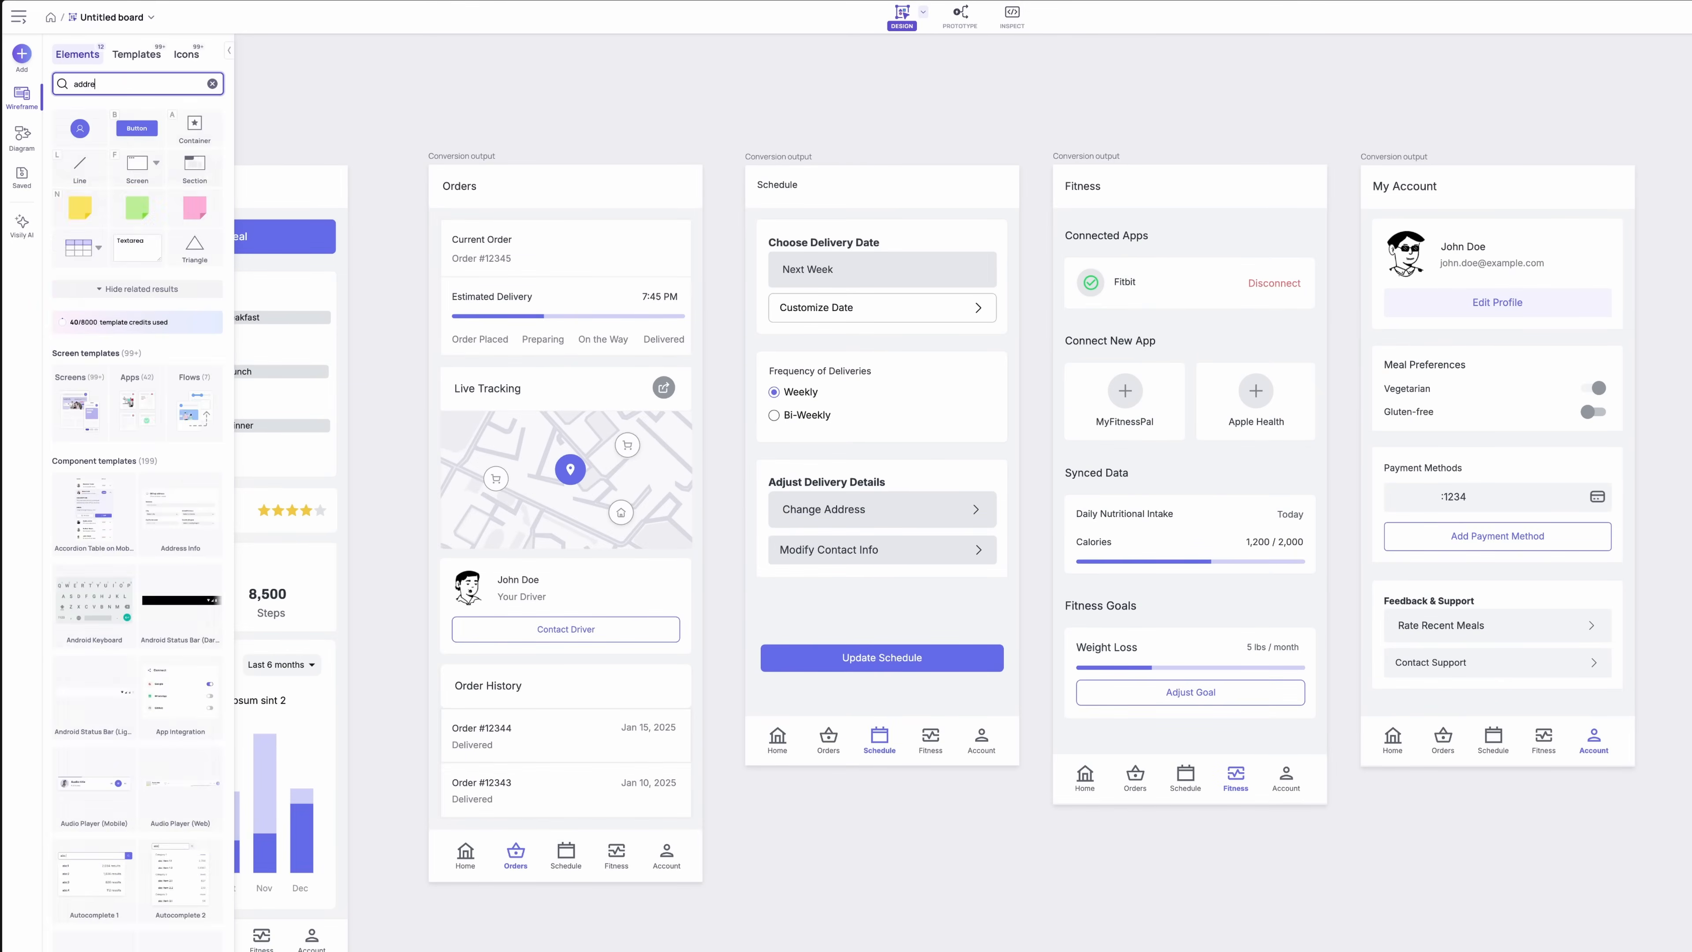
{"action": "mouse_move", "coordinate": [168, 565]}
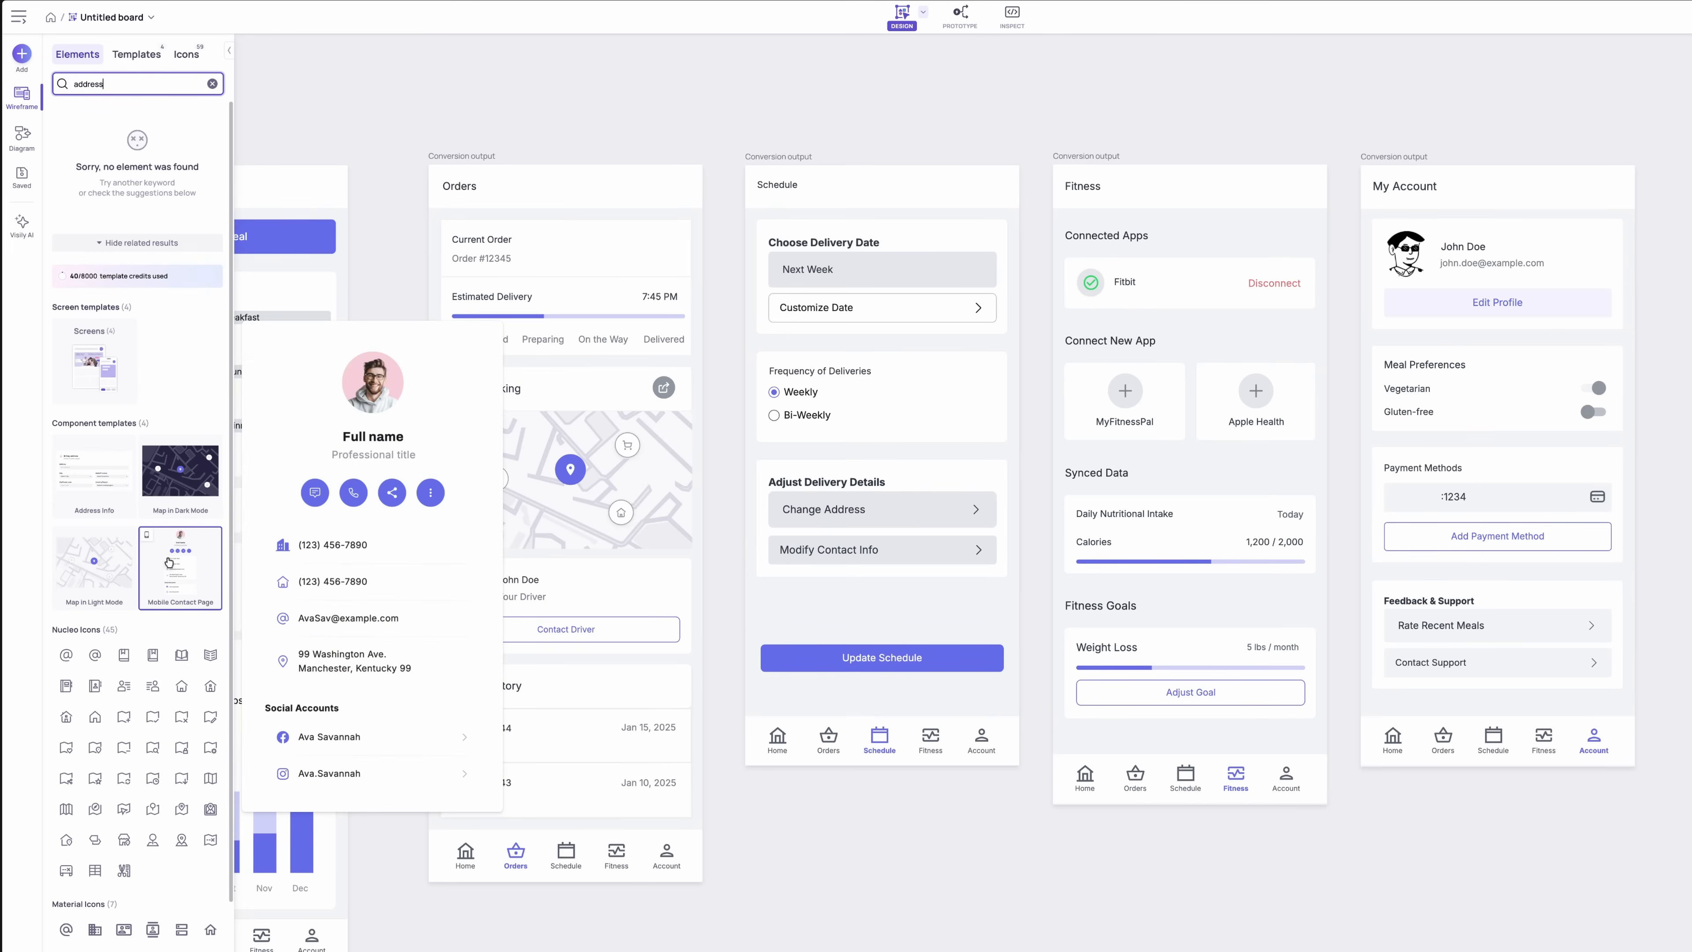
{"action": "left_click_drag", "start_coordinate": [168, 563], "coordinate": [933, 886]}
Step: Enlarge the Adjust Delivery Details card, with Modify Contact Info lower down and the heading and Change Address button removed
{"action": "scroll", "coordinate": [866, 666], "scroll_direction": "down", "scroll_amount": 2}
{"action": "left_click", "coordinate": [782, 697]}
{"action": "scroll", "coordinate": [782, 697], "scroll_direction": "up", "scroll_amount": 5}
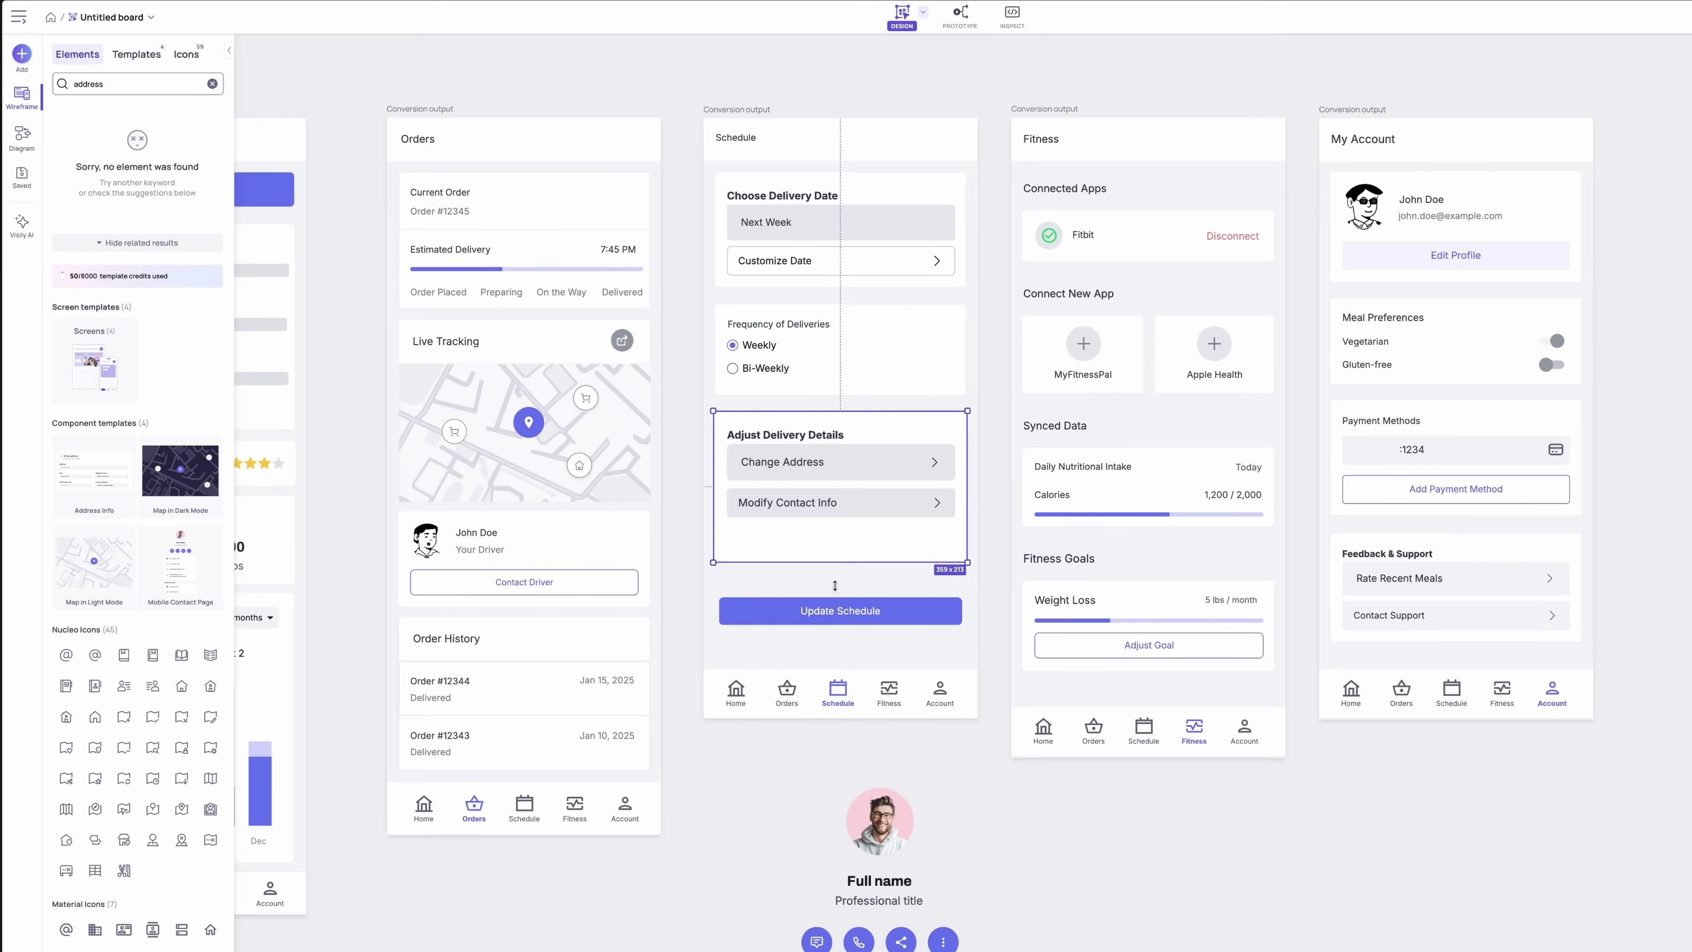
{"action": "left_click", "coordinate": [841, 503]}
{"action": "left_click_drag", "start_coordinate": [841, 503], "coordinate": [841, 559]}
{"action": "left_click", "coordinate": [845, 467]}
{"action": "key", "text": "Delete"}
{"action": "left_click", "coordinate": [212, 83]}
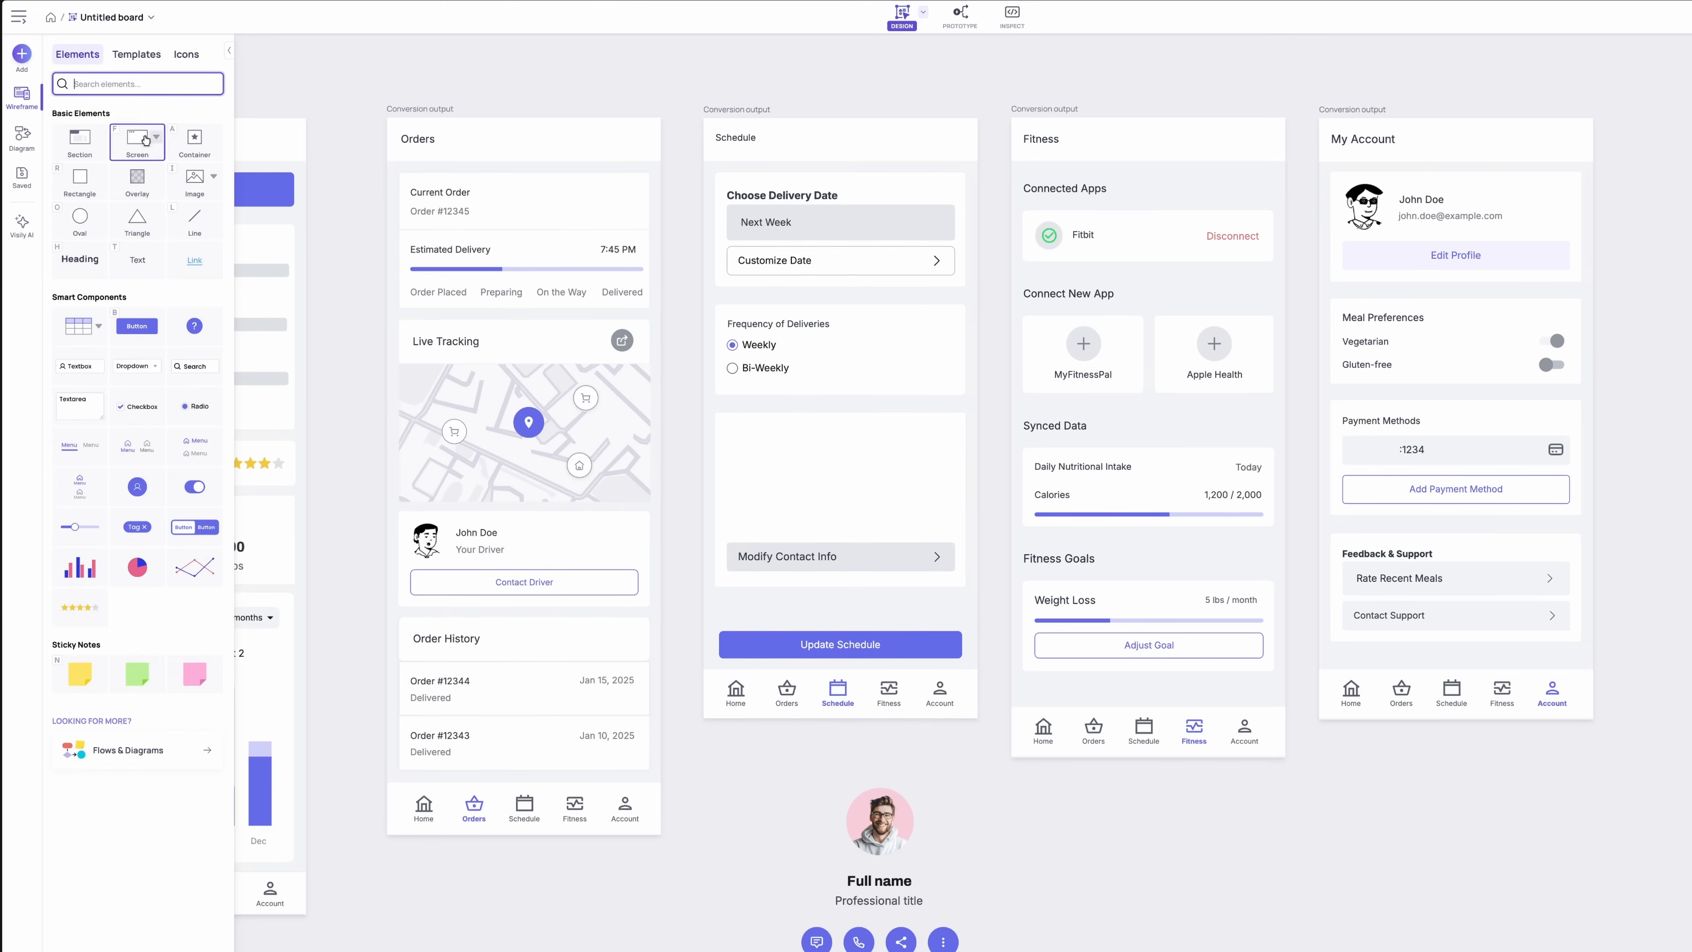
Step: Add a heading reading "Adjust Delivery Details" at the top of the emptied card on the Schedule screen
{"action": "left_click_drag", "start_coordinate": [92, 265], "coordinate": [773, 440]}
{"action": "left_click", "coordinate": [848, 439]}
{"action": "left_click", "coordinate": [833, 388]}
{"action": "left_click", "coordinate": [826, 460]}
Step: Restyle the new Adjust Delivery Details heading after the Fitness Summary heading, with font size 15 and a lighter weight
{"action": "scroll", "coordinate": [527, 347], "scroll_direction": "left", "scroll_amount": 5}
{"action": "left_click", "coordinate": [409, 492]}
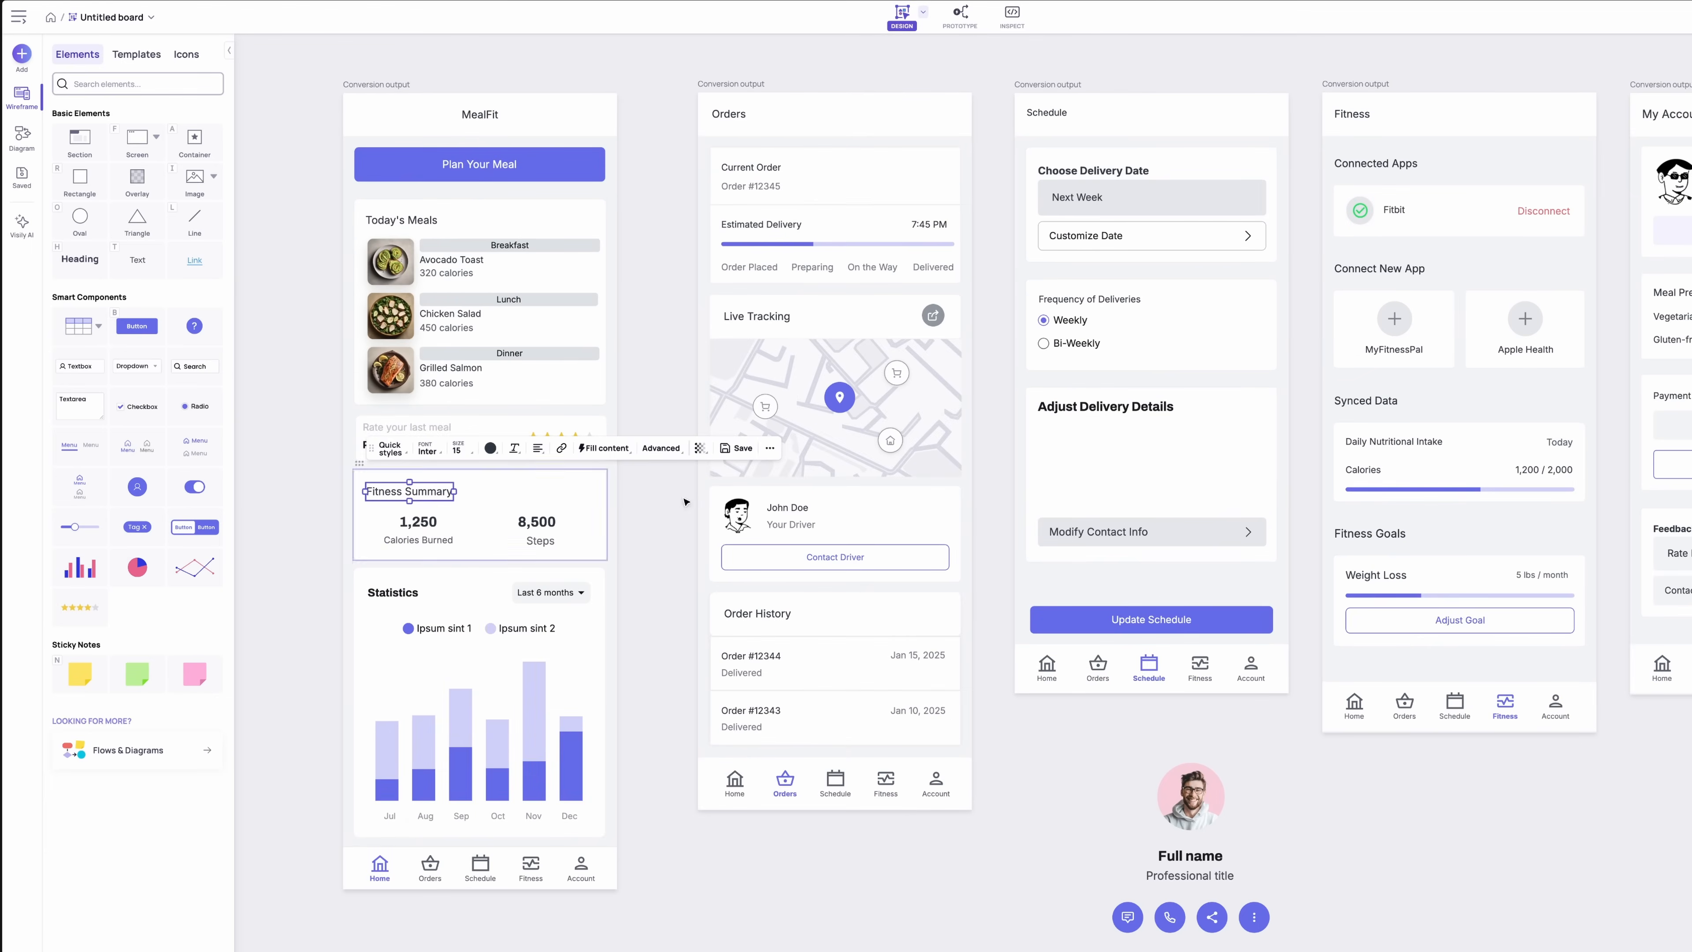
{"action": "left_click", "coordinate": [1106, 406]}
{"action": "left_click", "coordinate": [1141, 363]}
{"action": "left_click", "coordinate": [1141, 440]}
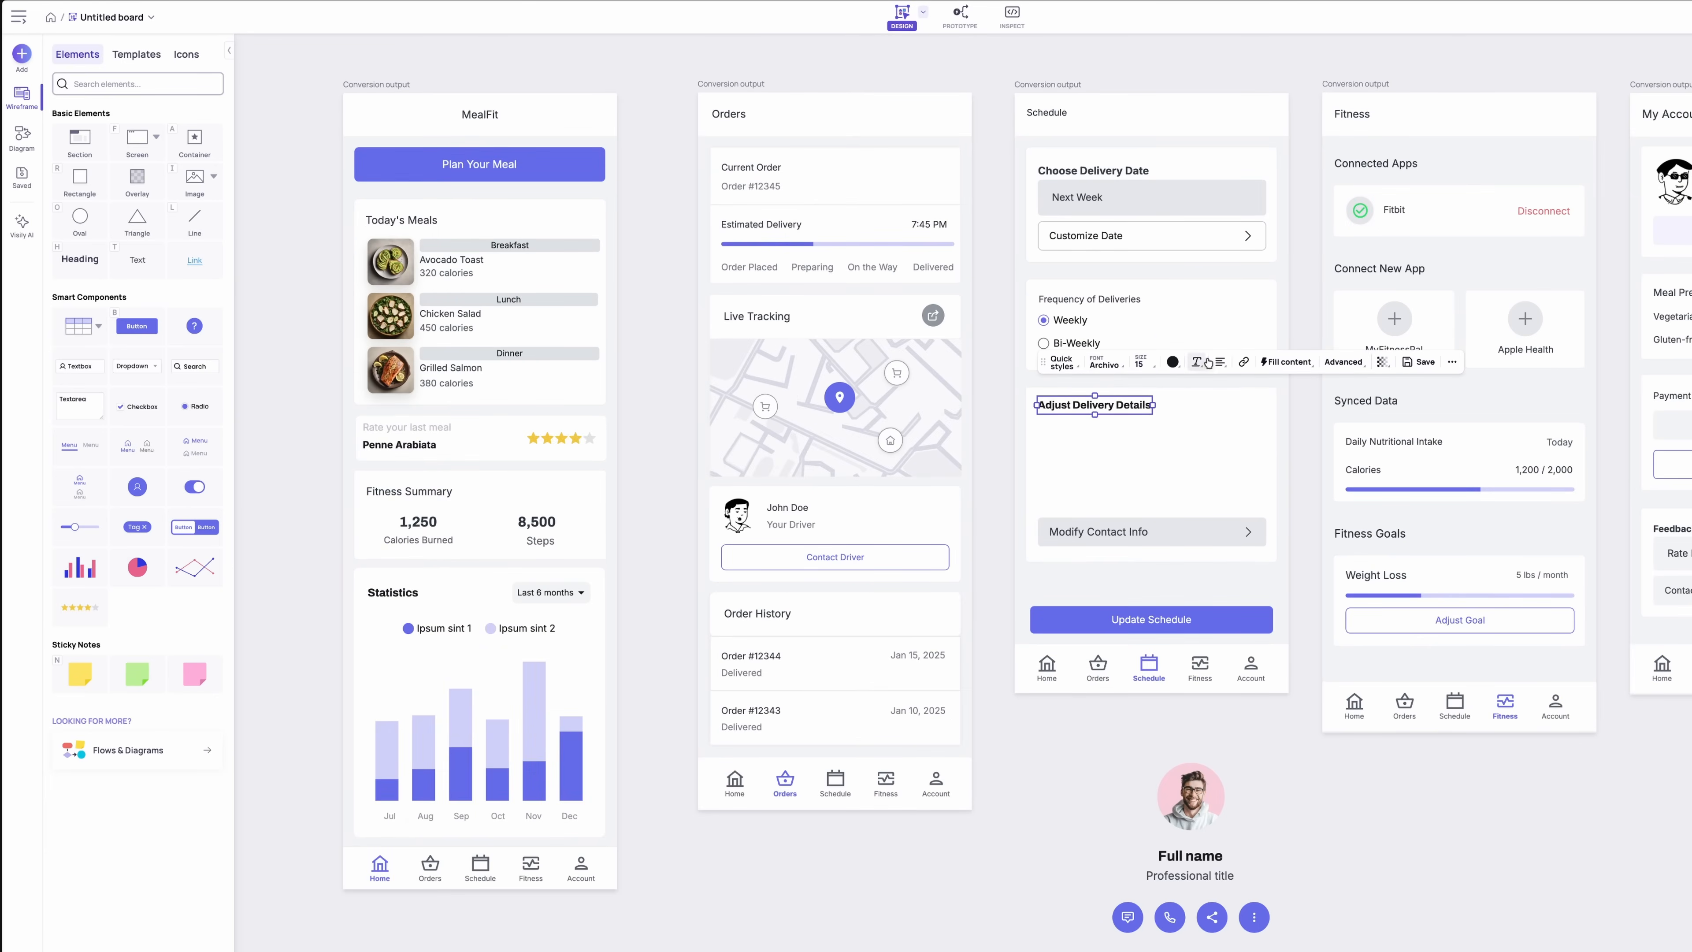
Step: Paste the contact template's address row with its location icon directly under the Adjust Delivery Details heading
{"action": "scroll", "coordinate": [1277, 462], "scroll_direction": "right", "scroll_amount": 5}
{"action": "left_click", "coordinate": [813, 427]}
{"action": "key", "text": "ctrl+v"}
{"action": "left_click_drag", "start_coordinate": [764, 525], "coordinate": [759, 426]}
Step: Copy the Modify Contact Info button below the address, label the copy "Modify Address", and make room beneath it
{"action": "left_click_drag", "start_coordinate": [802, 524], "coordinate": [799, 460]}
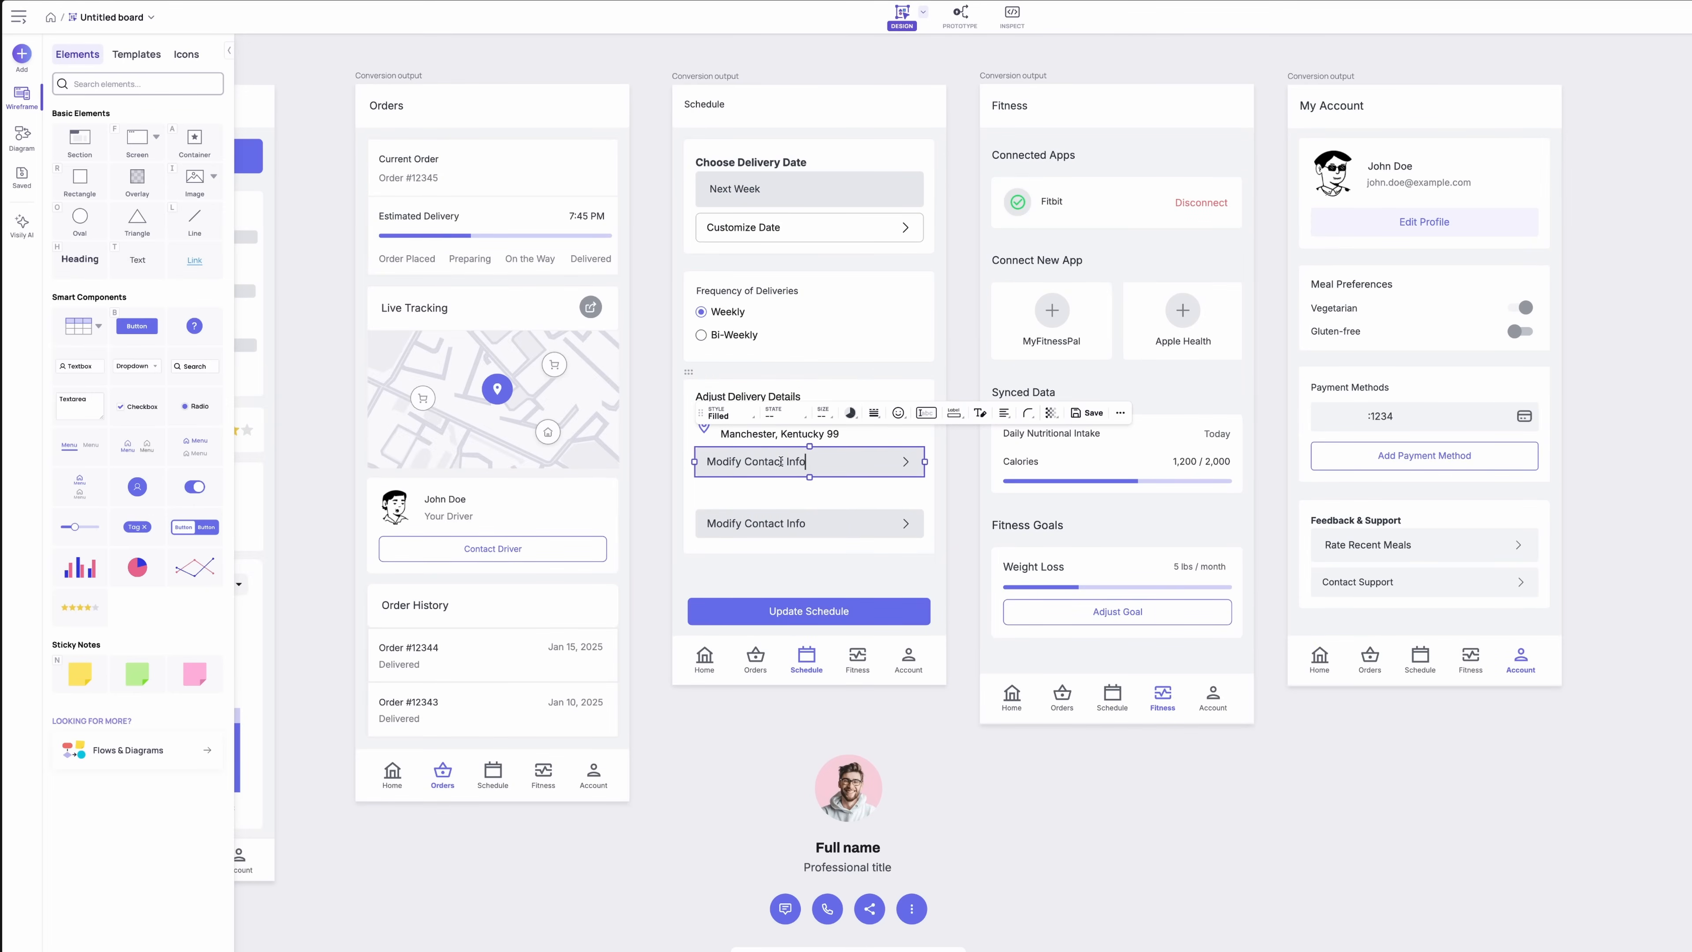
{"action": "mouse_move", "coordinate": [806, 555]}
{"action": "left_mouse_down"}
{"action": "mouse_move", "coordinate": [806, 586]}
{"action": "mouse_move", "coordinate": [819, 561]}
{"action": "left_mouse_up"}
{"action": "left_click", "coordinate": [819, 527]}
{"action": "left_click", "coordinate": [959, 771]}
Step: Paste the contact template's phone number row with its home icon between Modify Address and Modify Contact Info, and fit the surrounding spacing
{"action": "scroll", "coordinate": [959, 771], "scroll_direction": "down", "scroll_amount": 1}
{"action": "scroll", "coordinate": [960, 771], "scroll_direction": "down", "scroll_amount": 2}
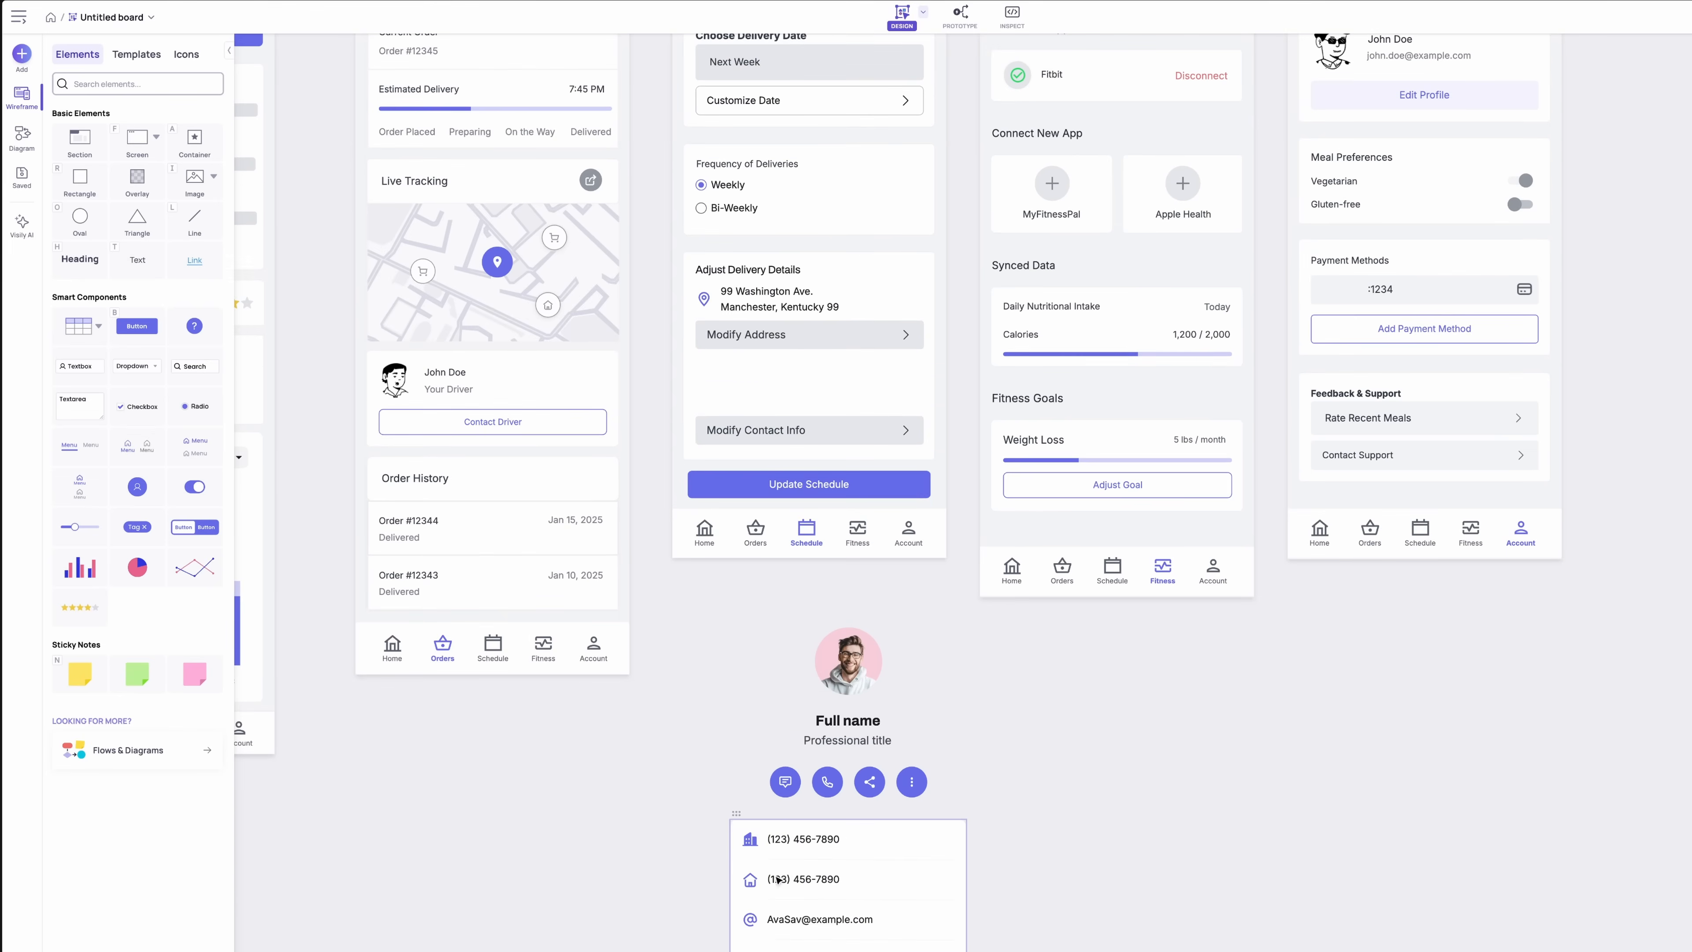
{"action": "left_click", "coordinate": [807, 345]}
{"action": "left_click", "coordinate": [813, 397]}
{"action": "left_click", "coordinate": [809, 433]}
{"action": "scroll", "coordinate": [808, 433], "scroll_direction": "up", "scroll_amount": 4}
{"action": "key", "text": "ctrl+v"}
{"action": "left_click_drag", "start_coordinate": [964, 549], "coordinate": [729, 597]}
{"action": "mouse_move", "coordinate": [777, 652]}
{"action": "left_mouse_down"}
{"action": "mouse_move", "coordinate": [778, 628]}
{"action": "mouse_move", "coordinate": [808, 654]}
{"action": "left_mouse_up"}
{"action": "left_click", "coordinate": [807, 669]}
{"action": "left_click", "coordinate": [841, 697]}
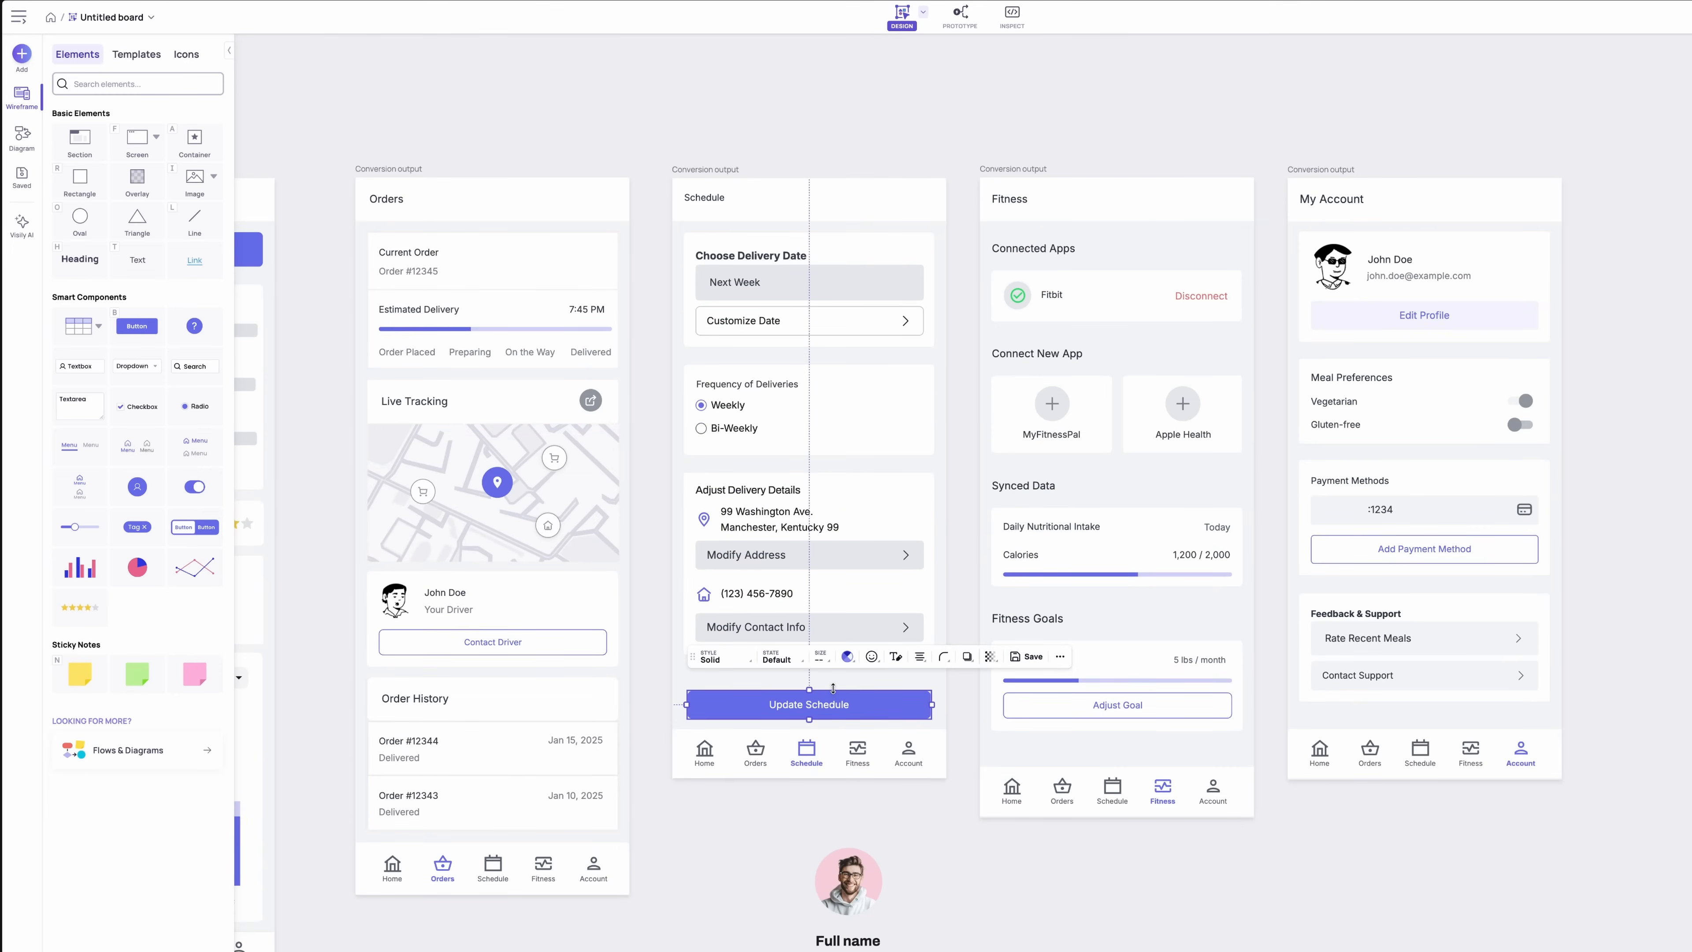
Step: Lower the Fitness screen's navigation bar and paste the Statistics bar chart card below the Fitness Goals section
{"action": "left_click", "coordinate": [778, 651], "text": "shift"}
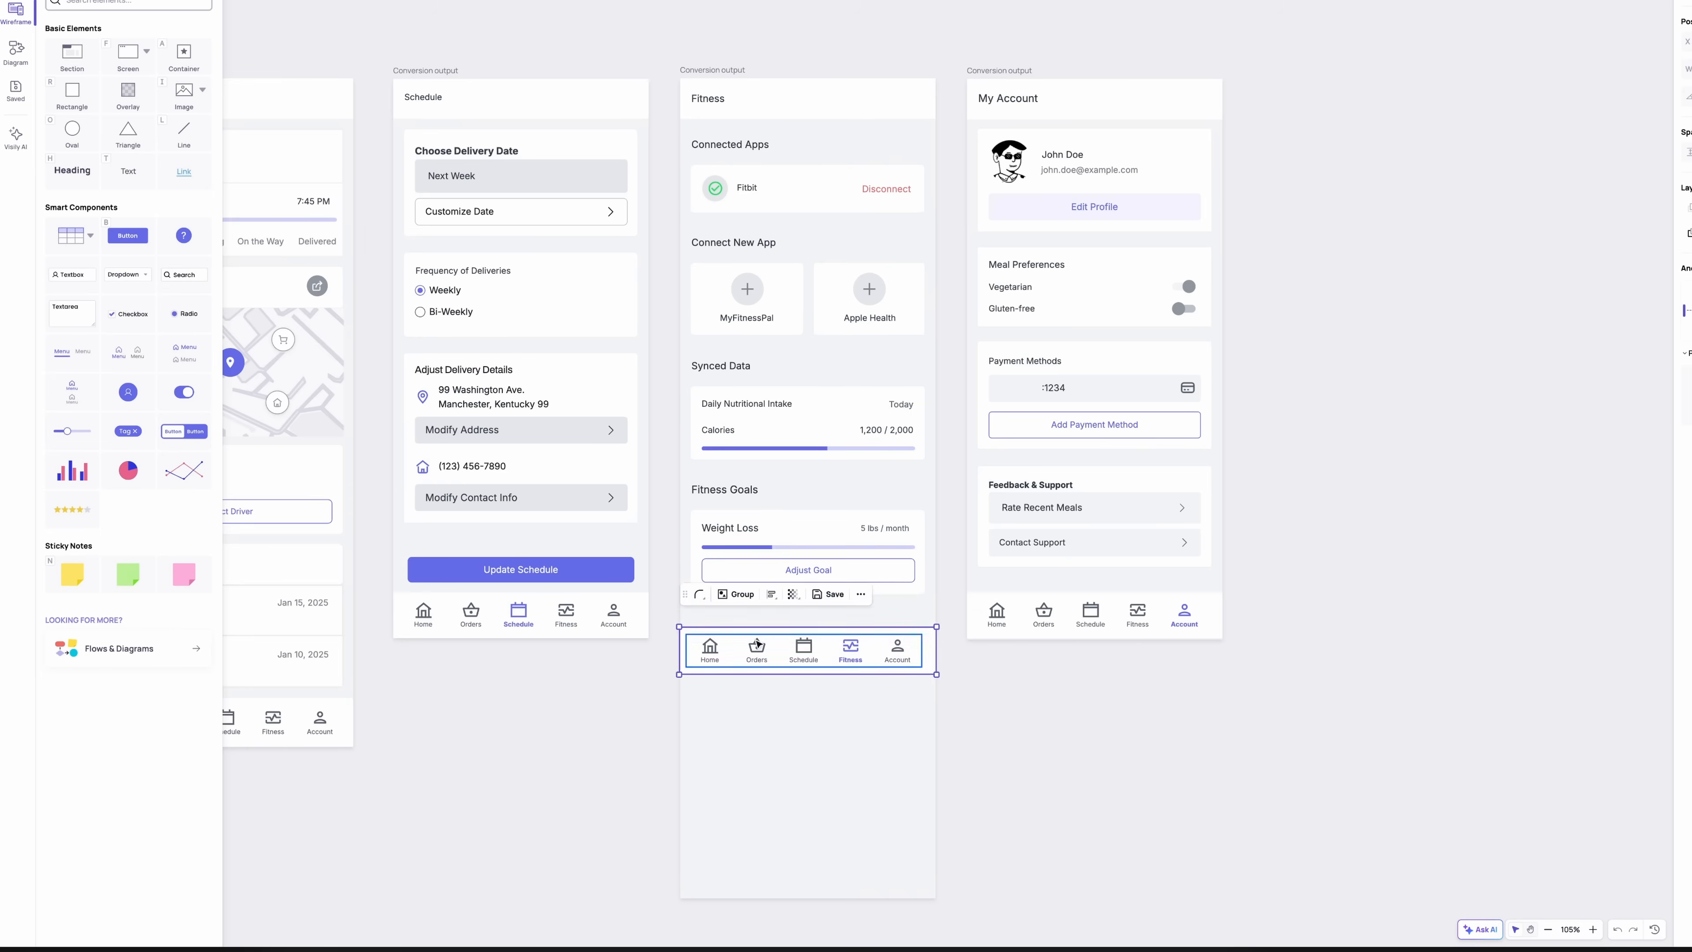
{"action": "left_click_drag", "start_coordinate": [779, 651], "coordinate": [779, 869]}
{"action": "left_click", "coordinate": [860, 587]}
{"action": "key", "text": "ctrl+v"}
{"action": "left_click_drag", "start_coordinate": [831, 619], "coordinate": [831, 800]}
{"action": "left_click_drag", "start_coordinate": [1030, 879], "coordinate": [807, 892]}
Step: Search the library for "payment" and mask the My Account card number with asterisks before its last four digits
{"action": "left_click", "coordinate": [711, 69]}
{"action": "scroll", "coordinate": [808, 897], "scroll_direction": "down", "scroll_amount": 1}
{"action": "left_click", "coordinate": [1019, 791]}
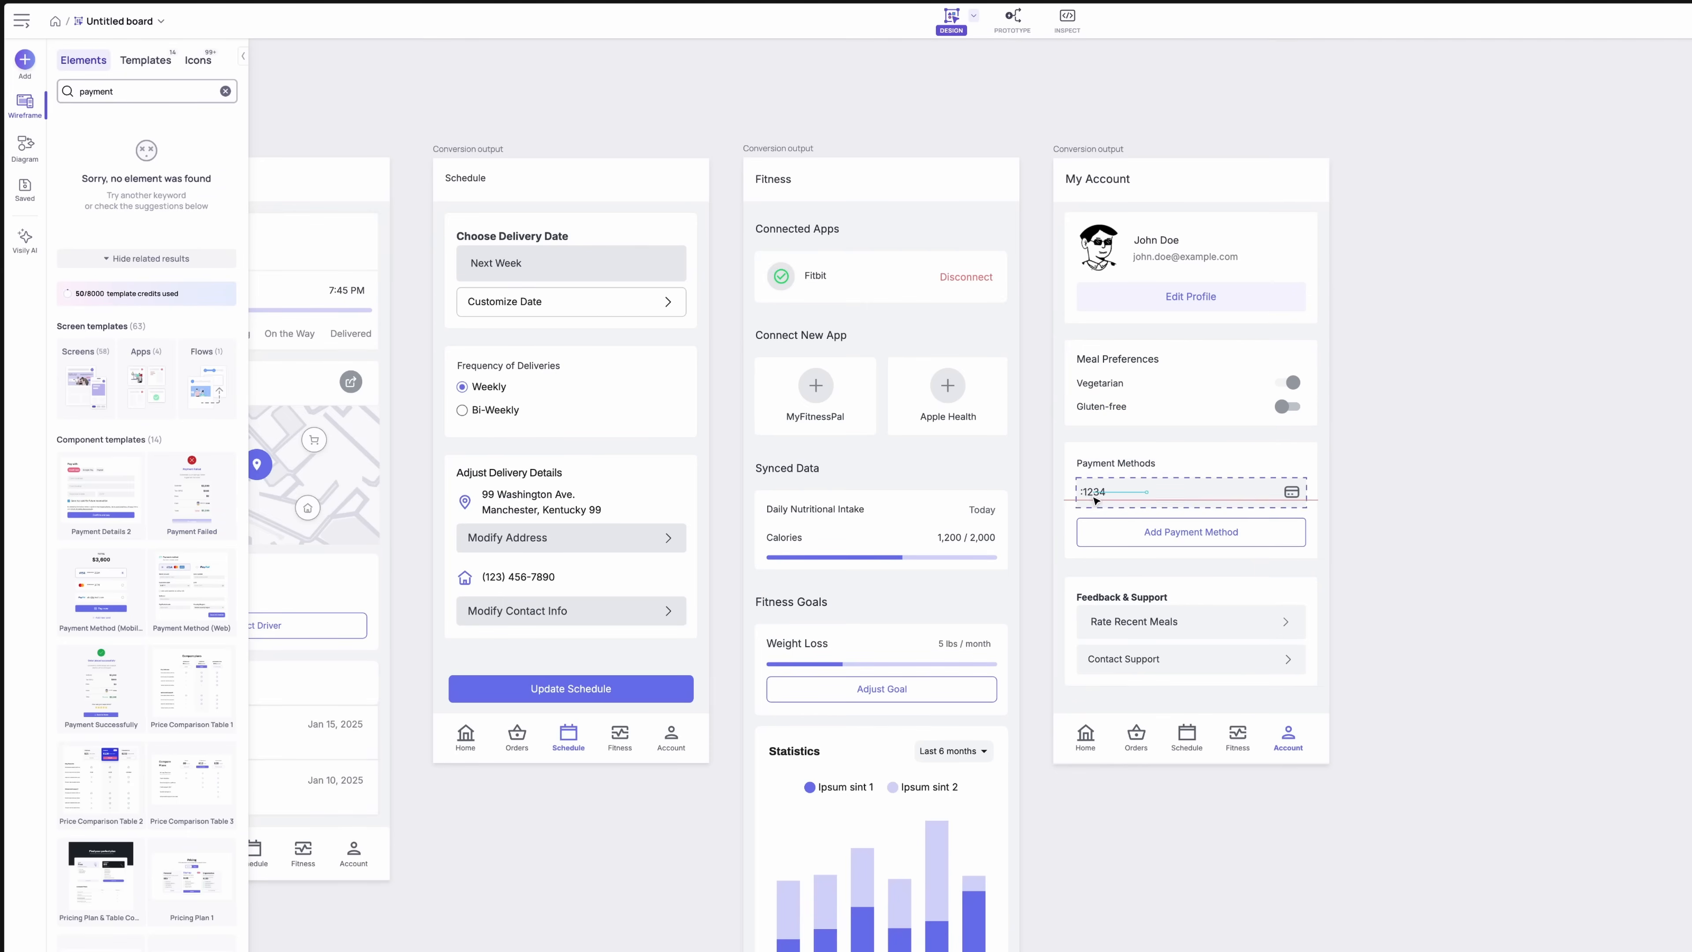
{"action": "left_click", "coordinate": [1108, 493]}
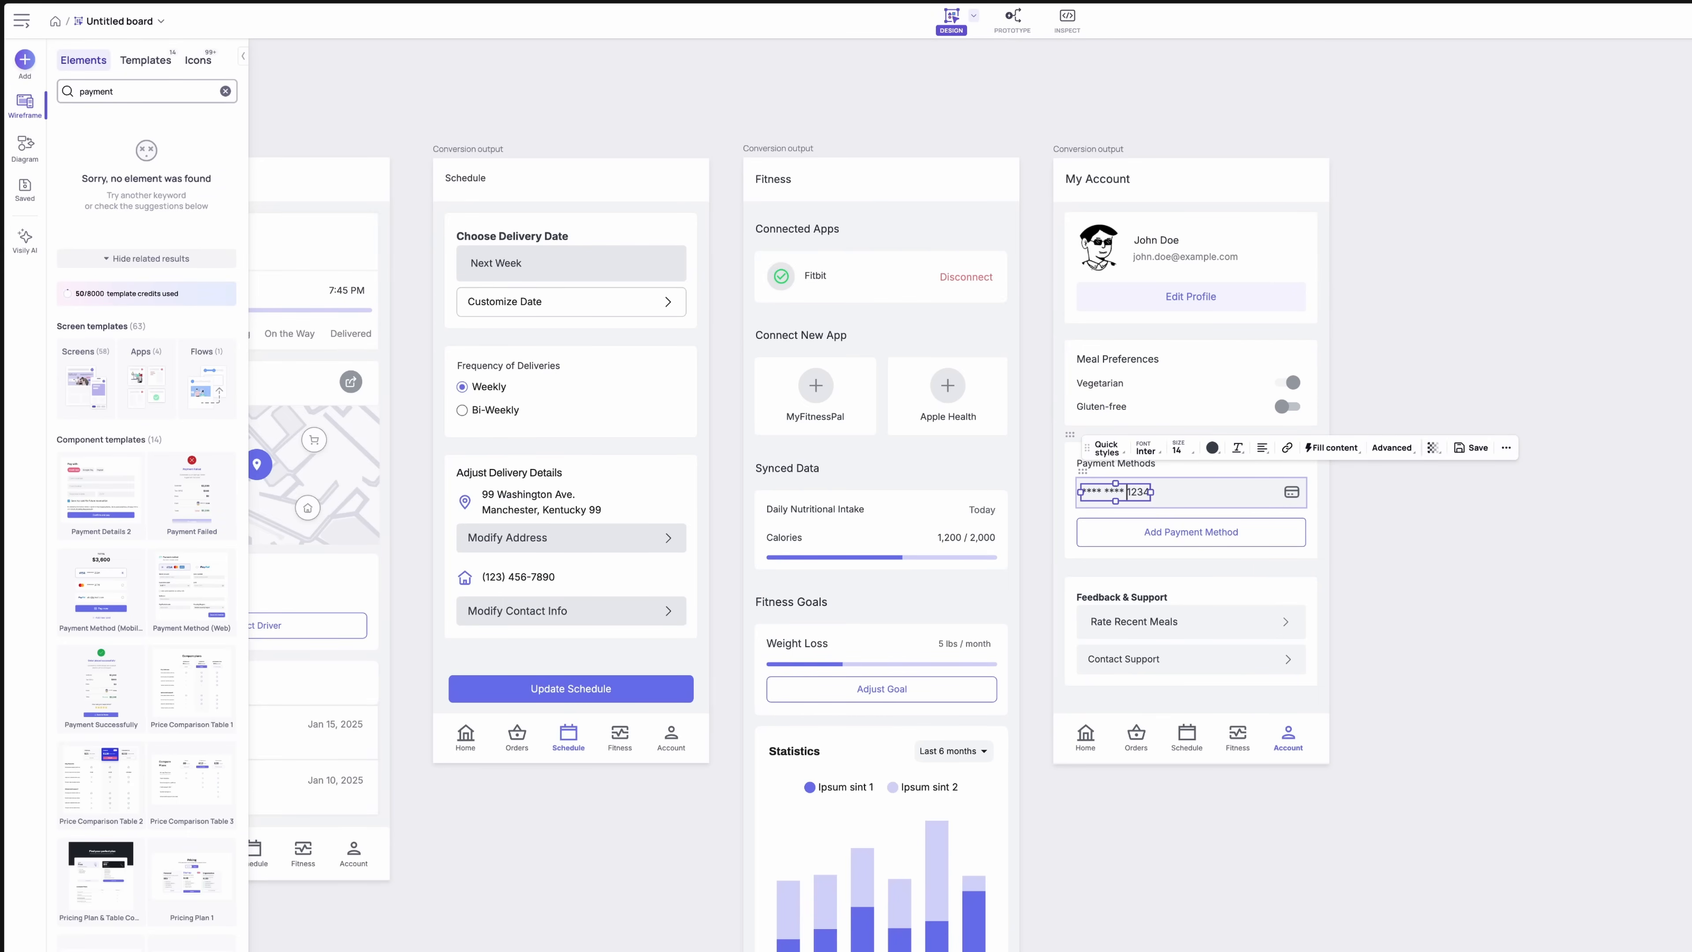
{"action": "left_click", "coordinate": [1410, 539]}
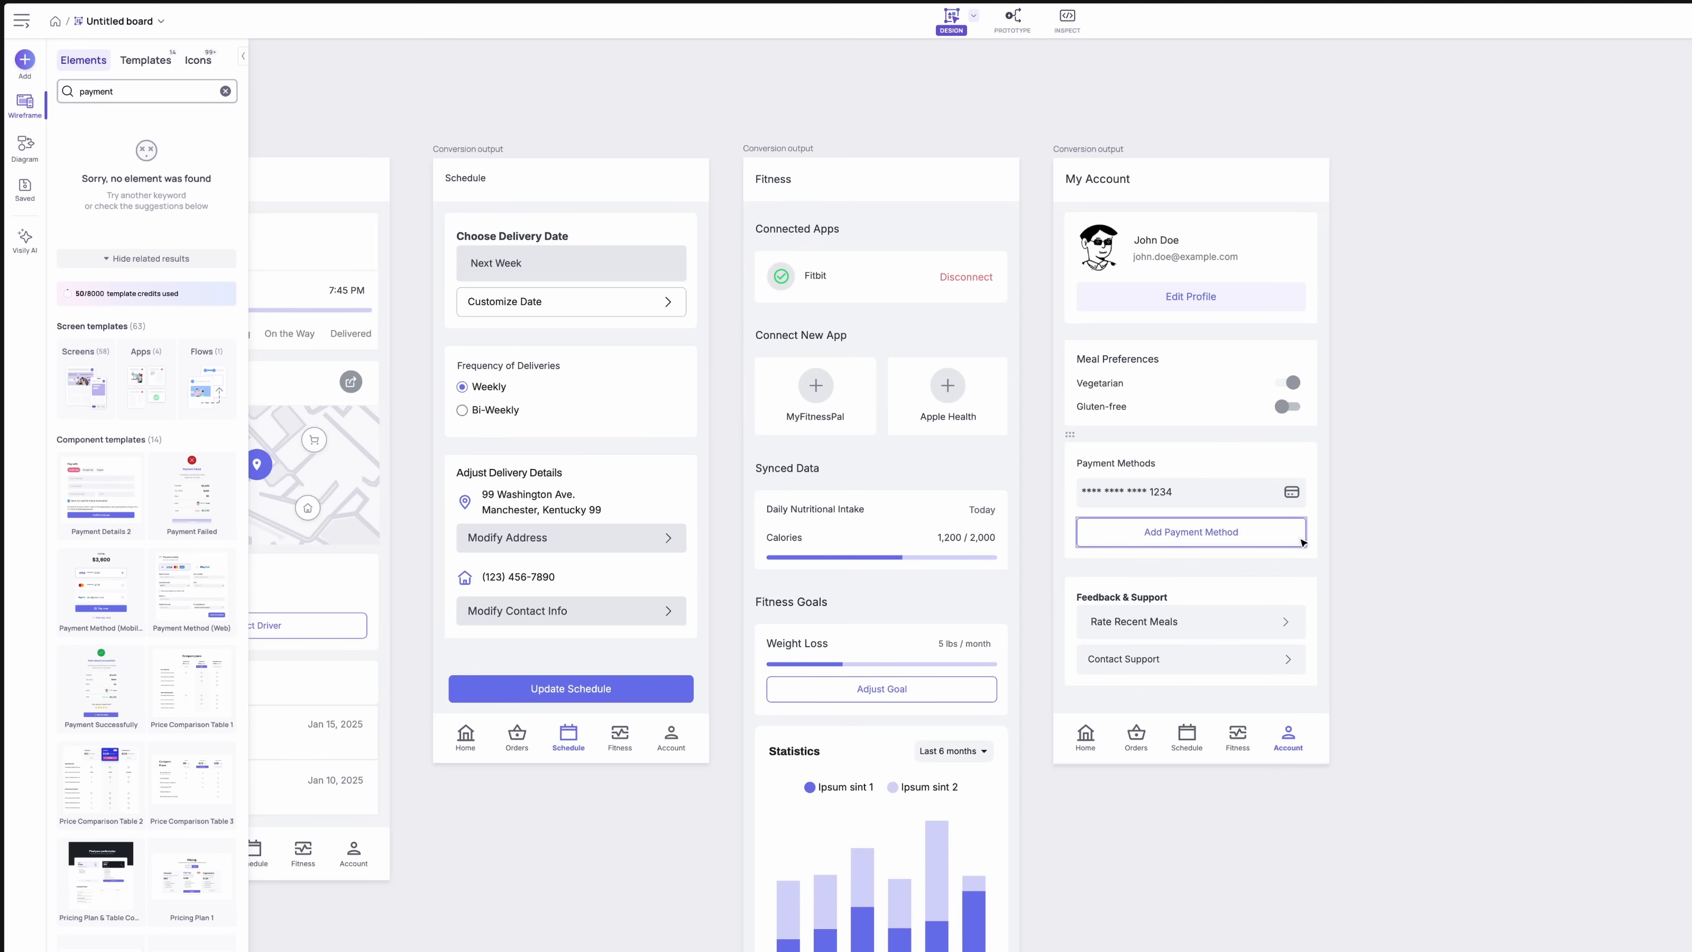
Step: Rename the Add Payment Method button on the My Account screen to "Manage Payment Methods"
{"action": "double_click", "coordinate": [1153, 532]}
{"action": "type", "text": "s"}
{"action": "left_click", "coordinate": [1401, 575]}
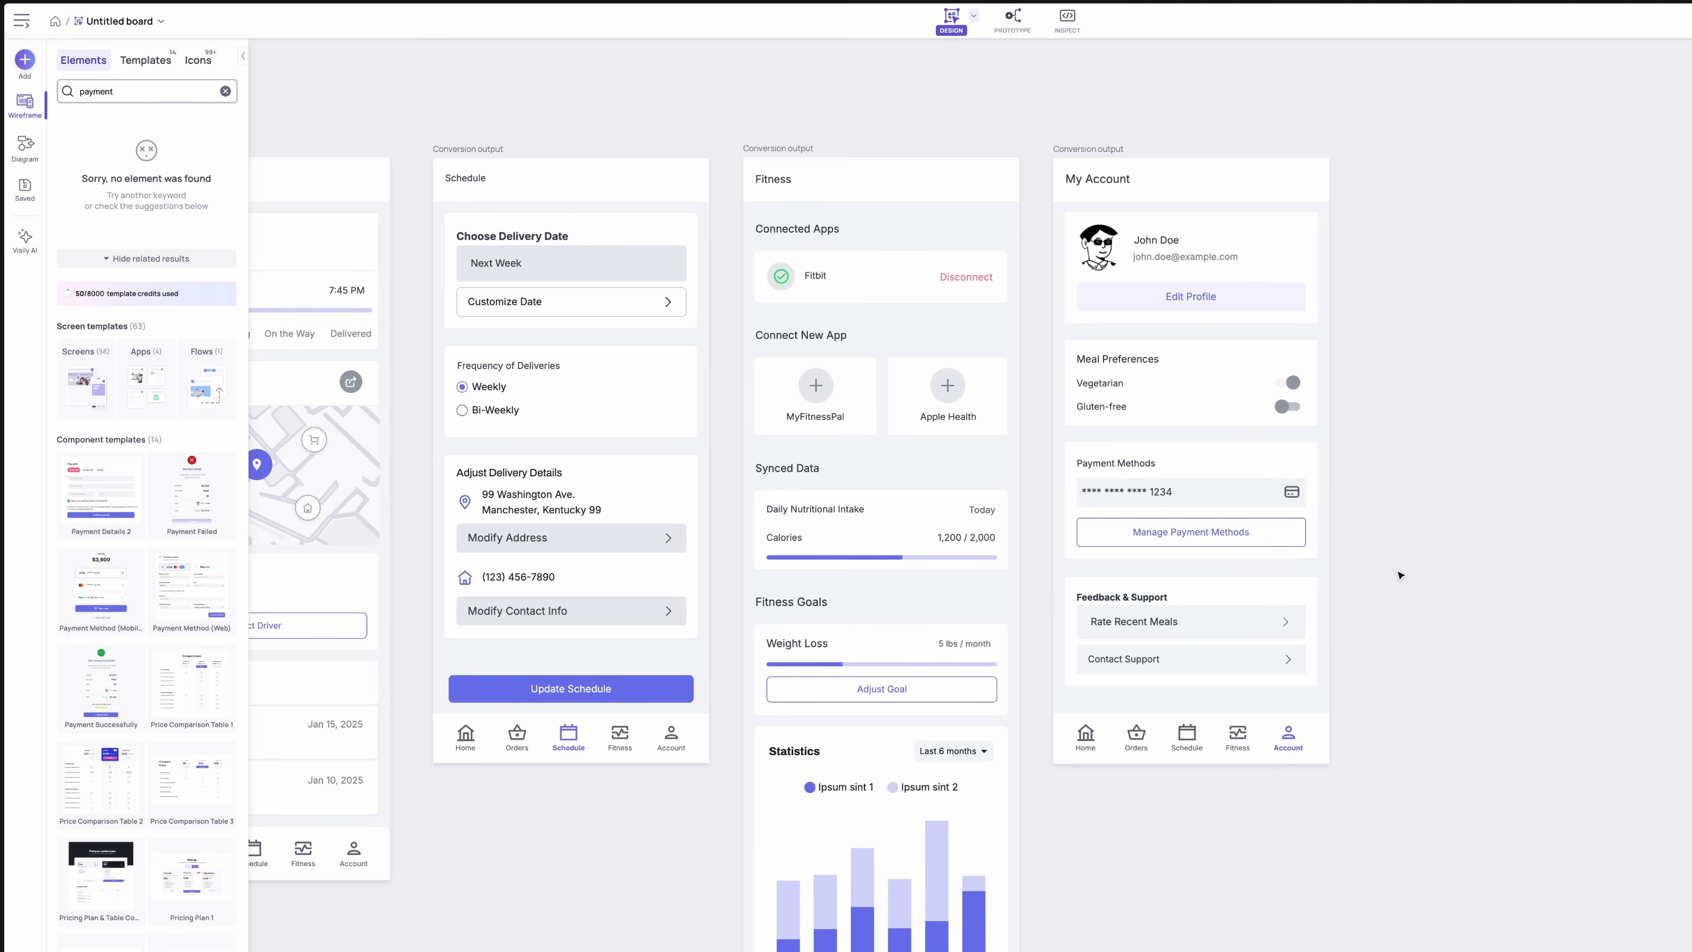
{"action": "scroll", "coordinate": [1371, 613], "scroll_direction": "down", "scroll_amount": 5}
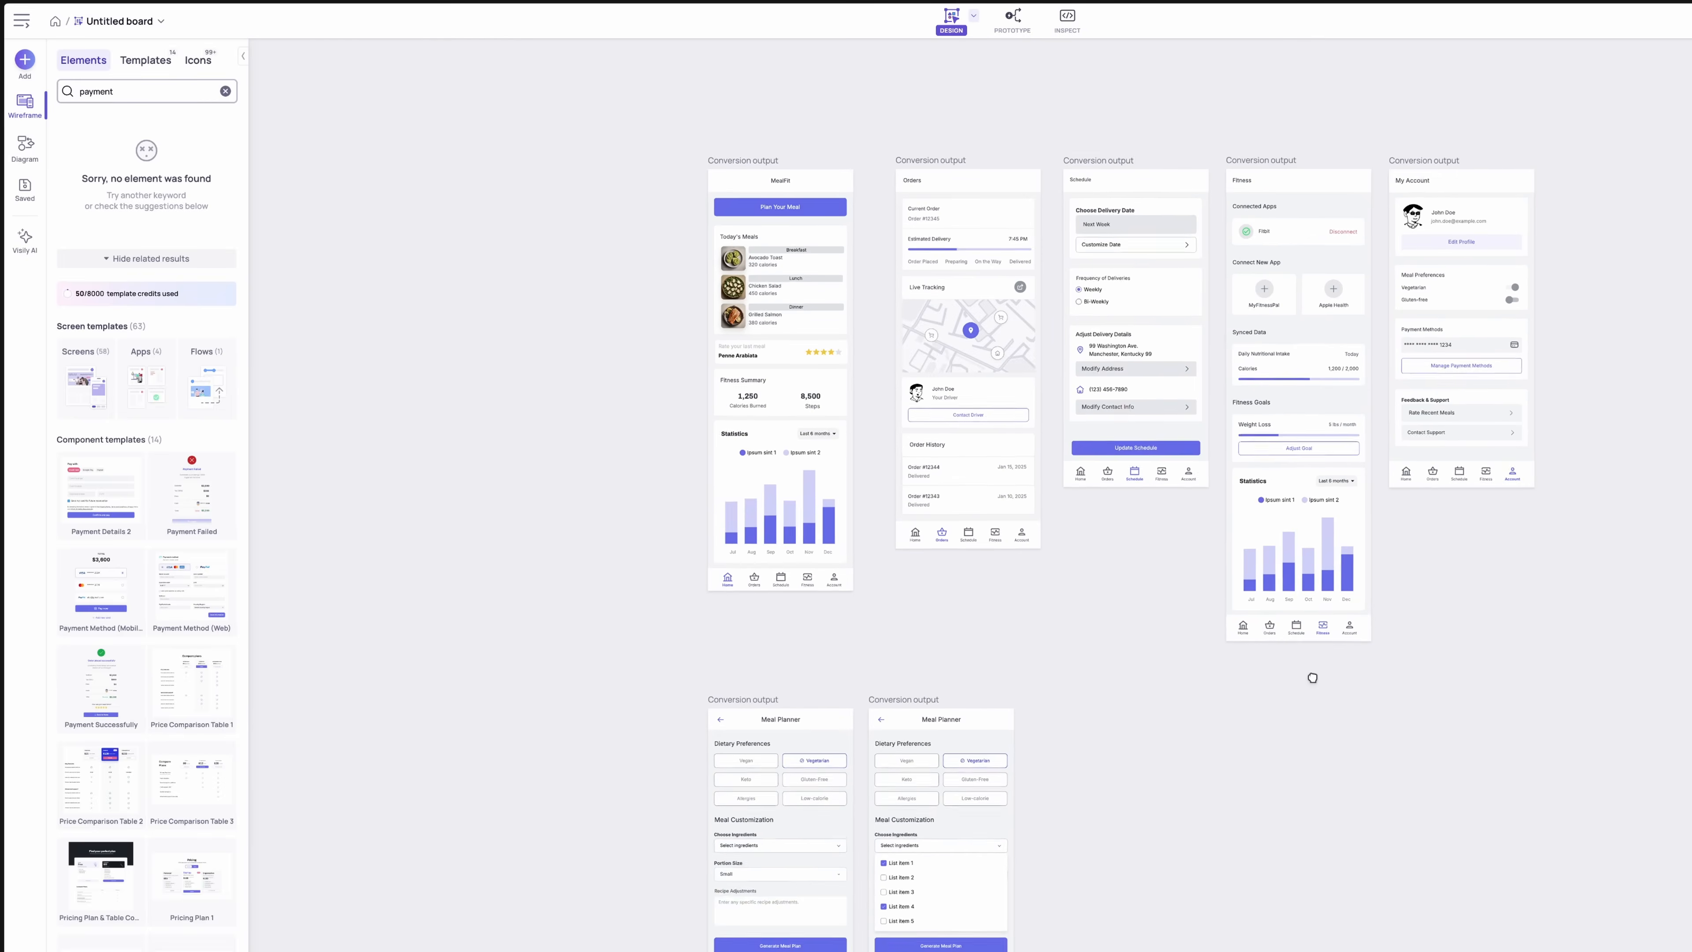
{"action": "left_click", "coordinate": [705, 707]}
{"action": "left_click_drag", "start_coordinate": [704, 706], "coordinate": [705, 626]}
{"action": "left_click", "coordinate": [1178, 749]}
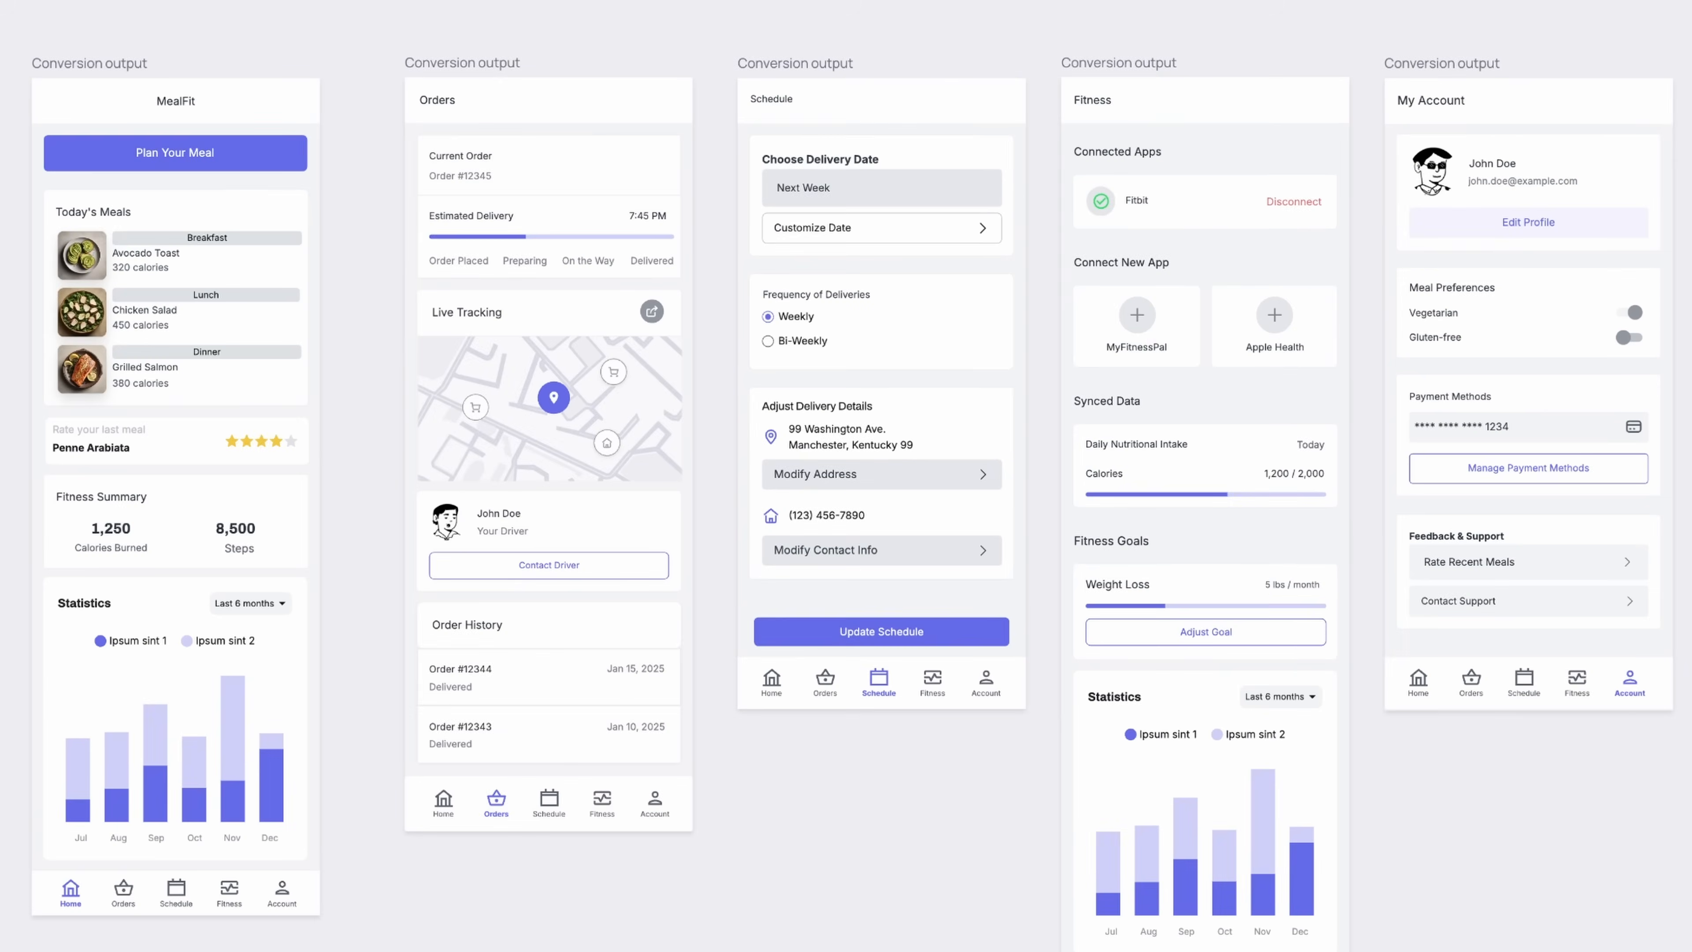